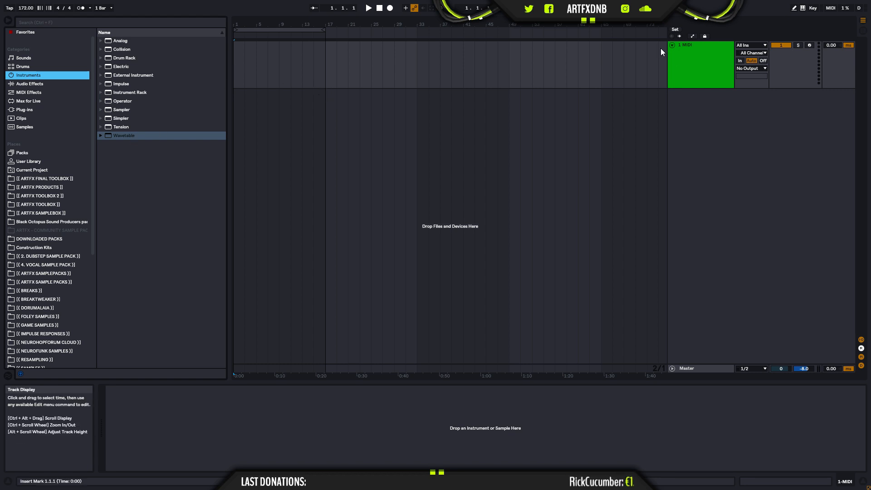
Step: Create an empty 16-bar MIDI clip on the first MIDI track, starting at bar 1
left_click(683, 62)
left_click_drag(235, 80, 326, 87)
key("ctrl+shift+m")
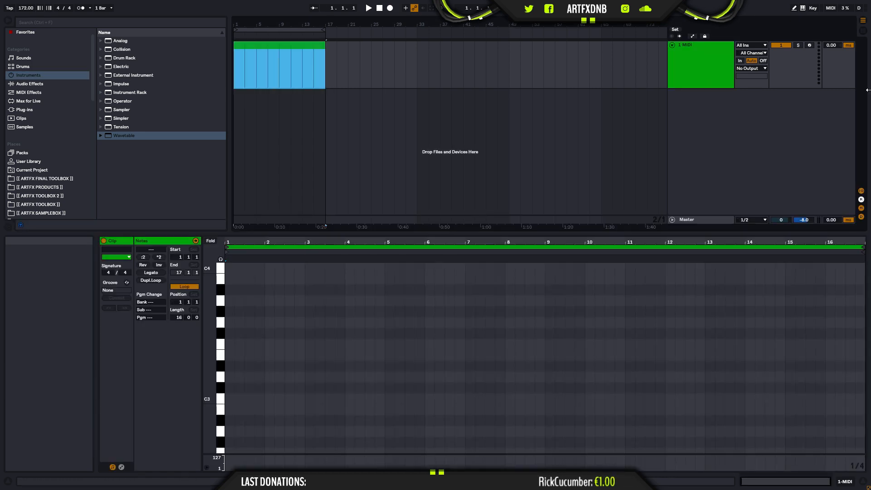
Step: Add one 16-bar note spanning the whole MIDI clip and shift it down an octave to F1
left_click_drag(488, 233, 471, 335)
left_click_drag(211, 409, 194, 398)
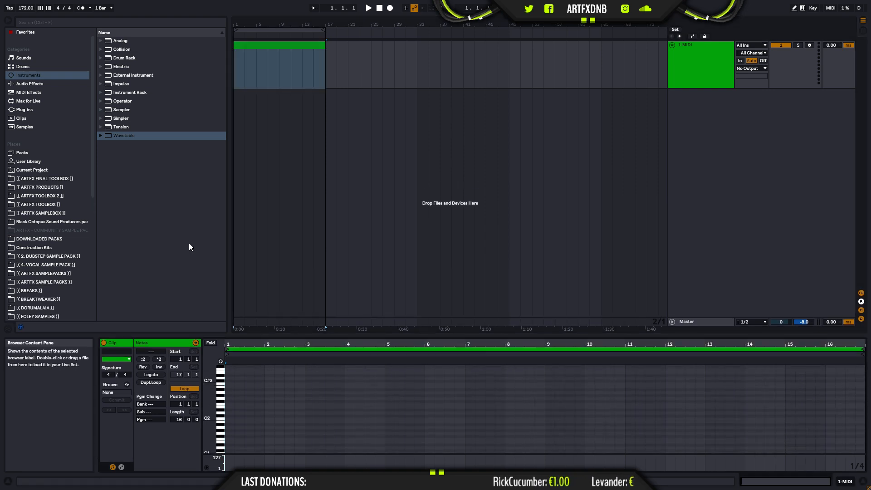
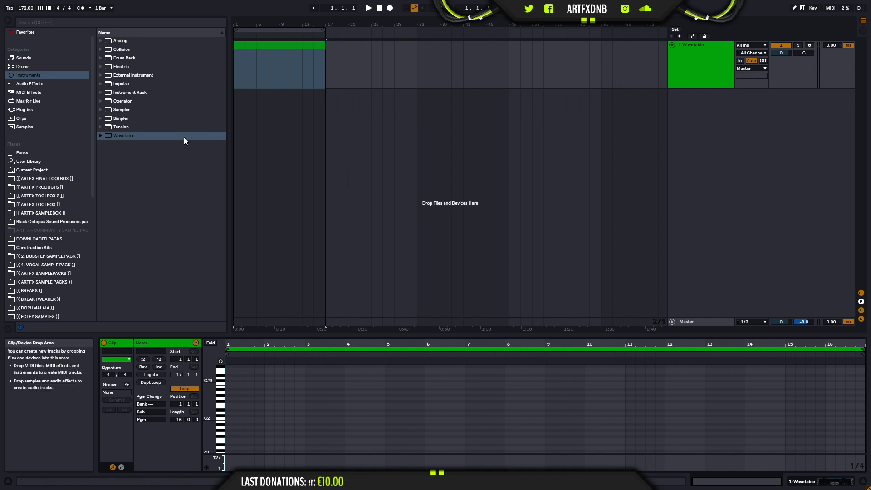
left_click_drag(228, 404, 864, 404)
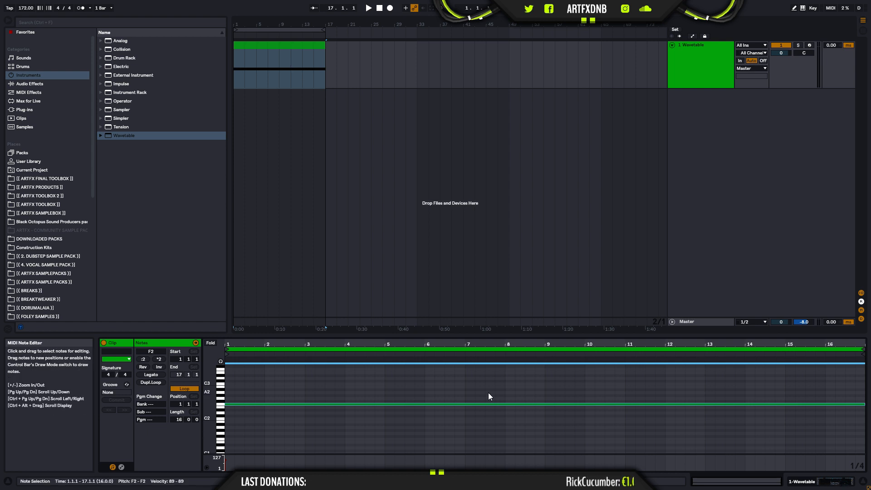
key("shift+Down")
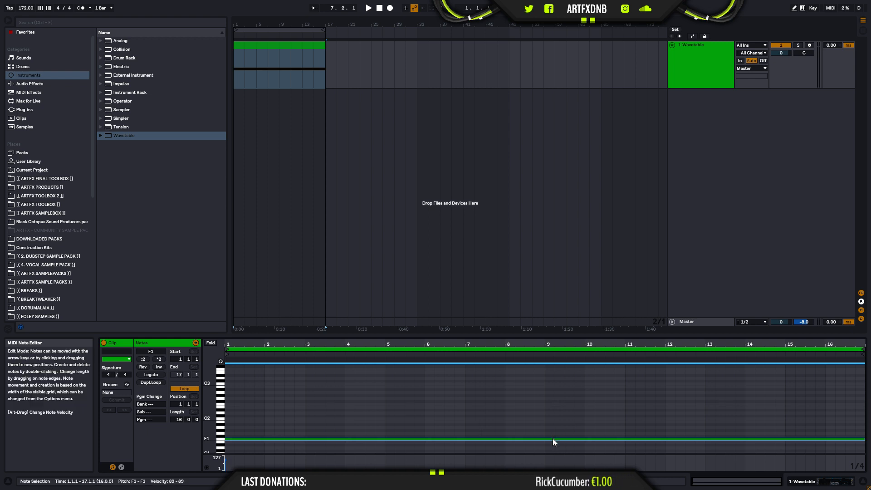
Step: Show the track's Wavetable device and play the clip briefly to hear its initial sound
key("shift+Tab")
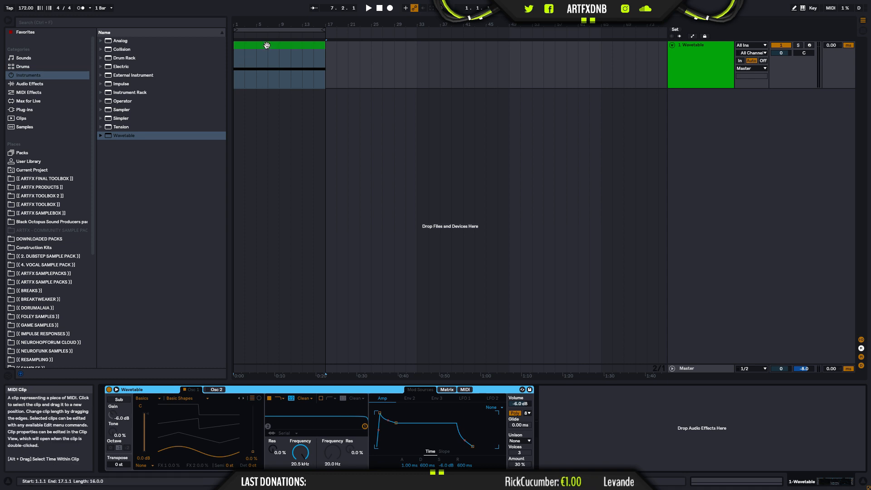
left_click(264, 63)
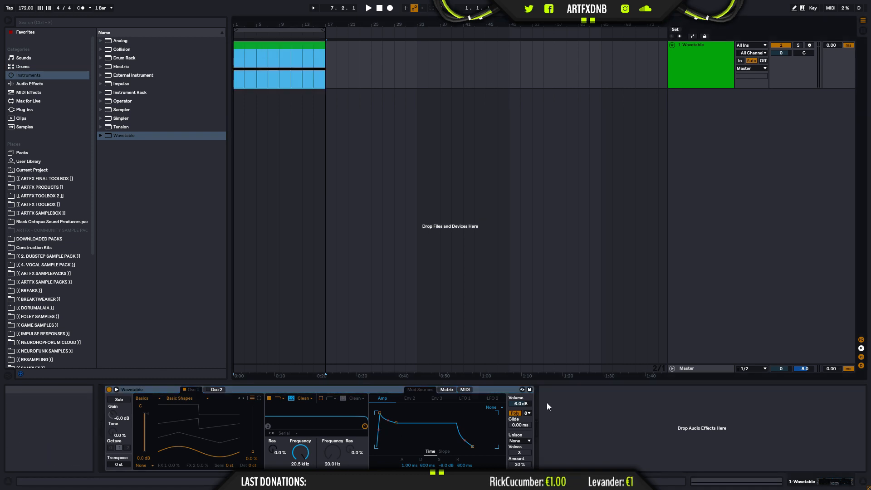
key("space")
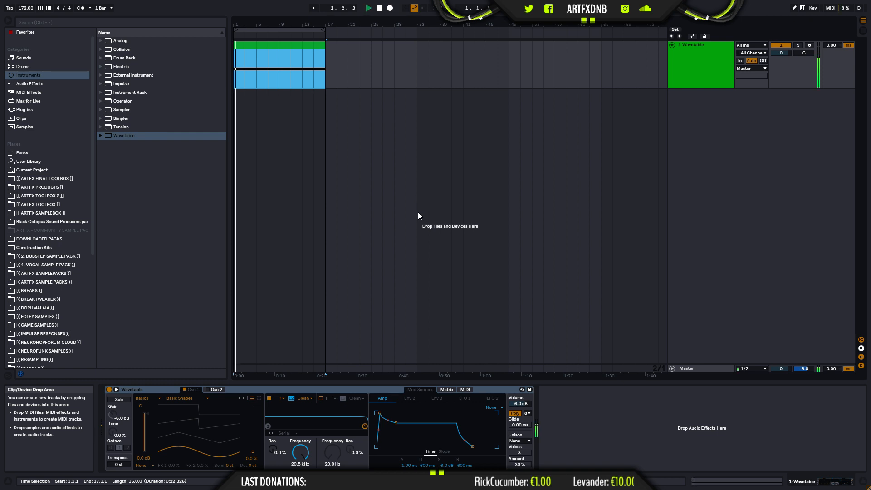
key("space")
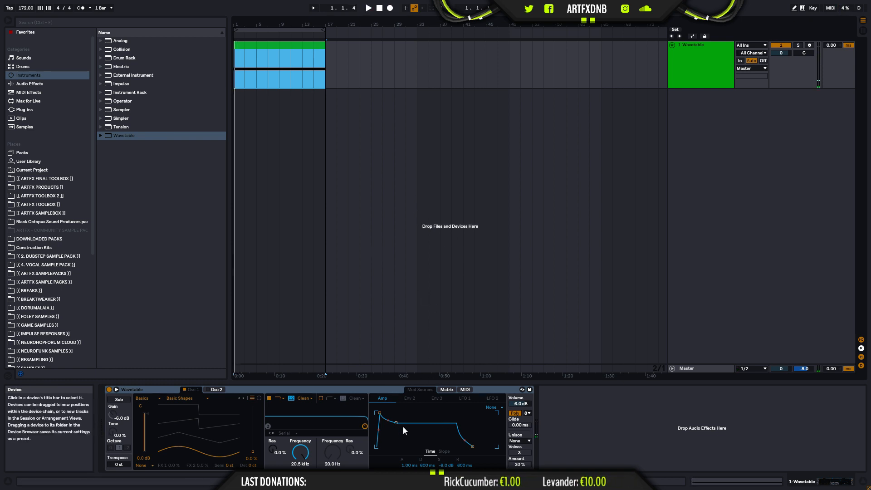
Step: Set Wavetable's amp envelope to 10.6 s decay, 0.0 dB sustain and about 18.4 ms release, checking it by playback
left_click_drag(396, 423, 413, 413)
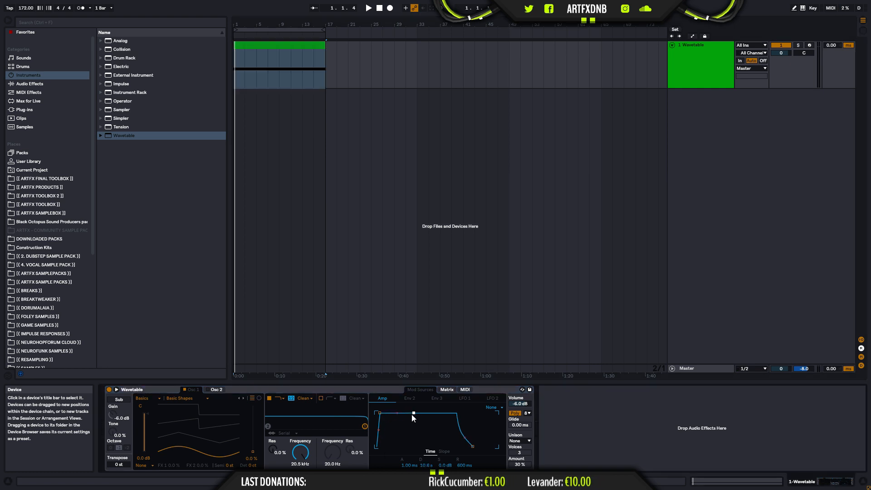
left_click(314, 62)
key("space")
key("space")
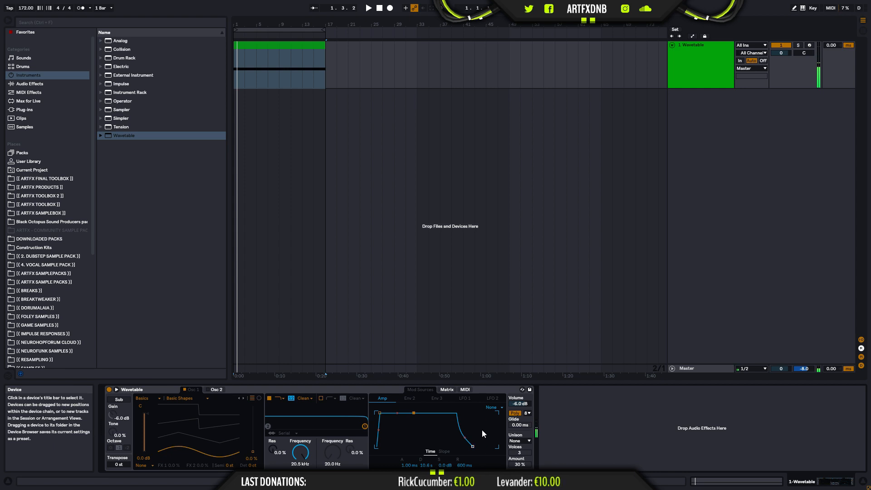
left_click_drag(474, 447, 463, 446)
key("space")
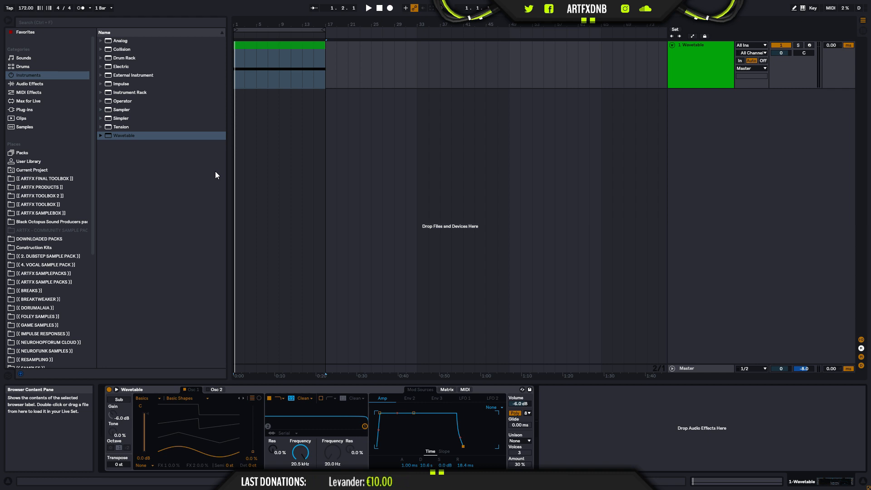
Step: Expand the Wavetable interface and select Basic Shapes from the Basics category for oscillator 1
left_click(248, 389)
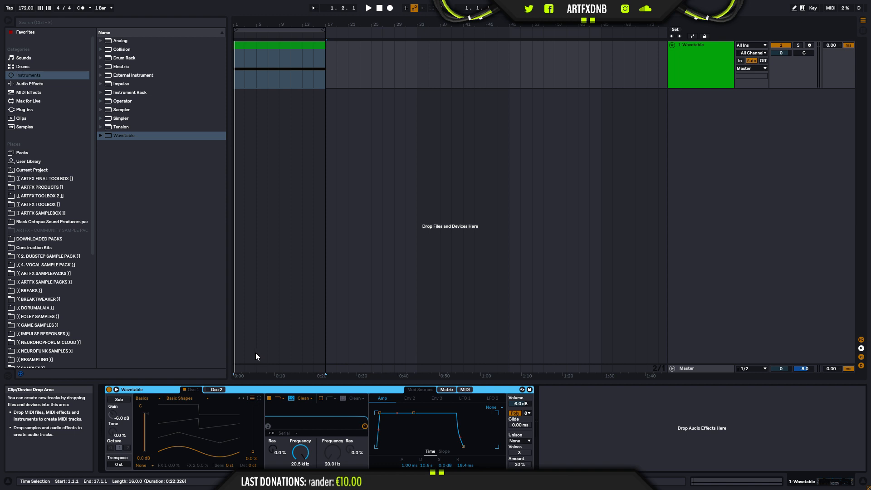
left_click(117, 390)
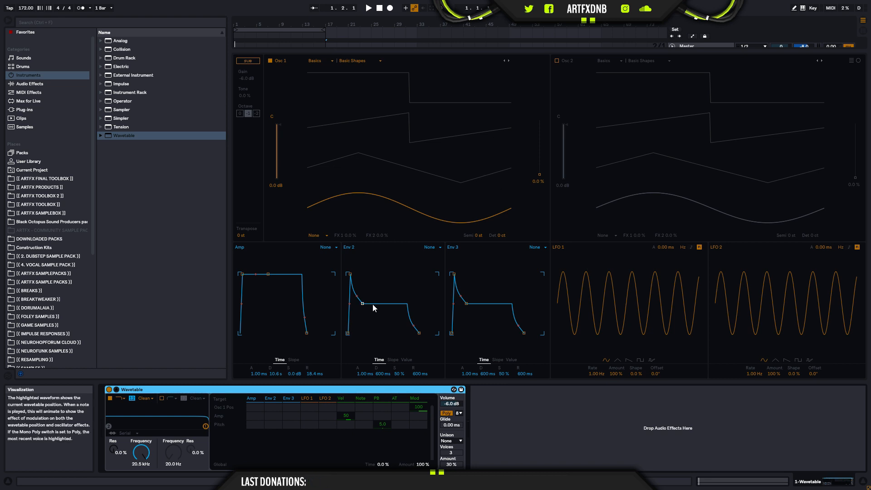
left_click(326, 59)
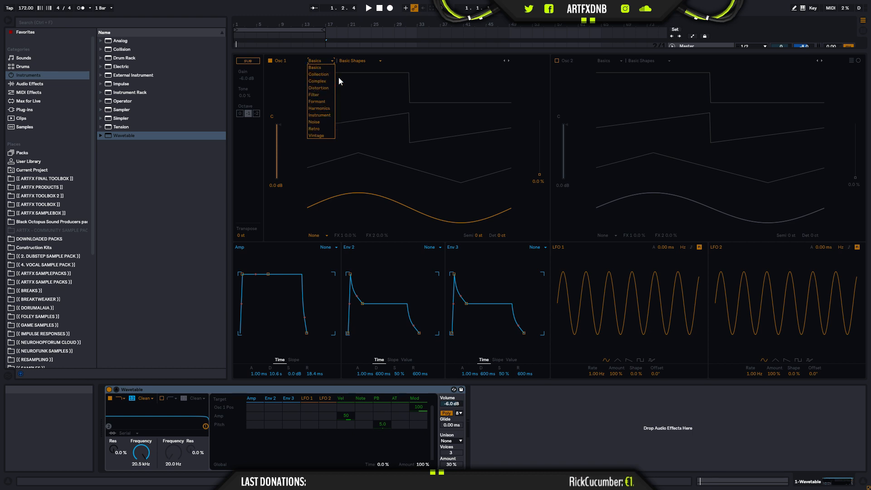
left_click(323, 68)
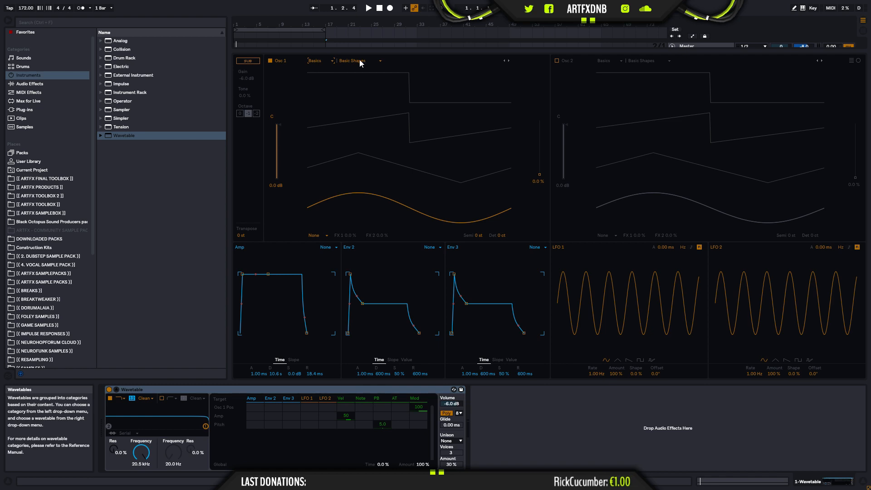
left_click(363, 62)
left_click(364, 67)
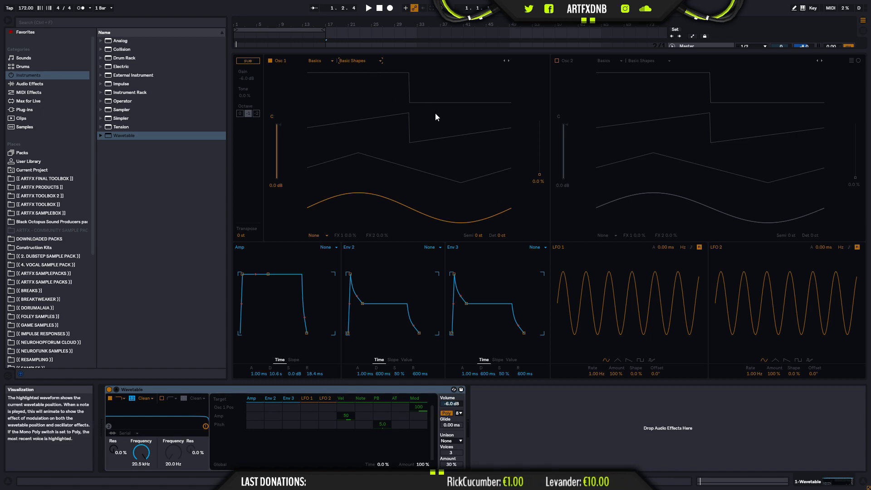
Step: Play the clip while sweeping oscillator 1's position through the Basic Shapes waveforms
mouse_move(396, 213)
left_mouse_down()
mouse_move(396, 167)
mouse_move(396, 214)
left_mouse_up()
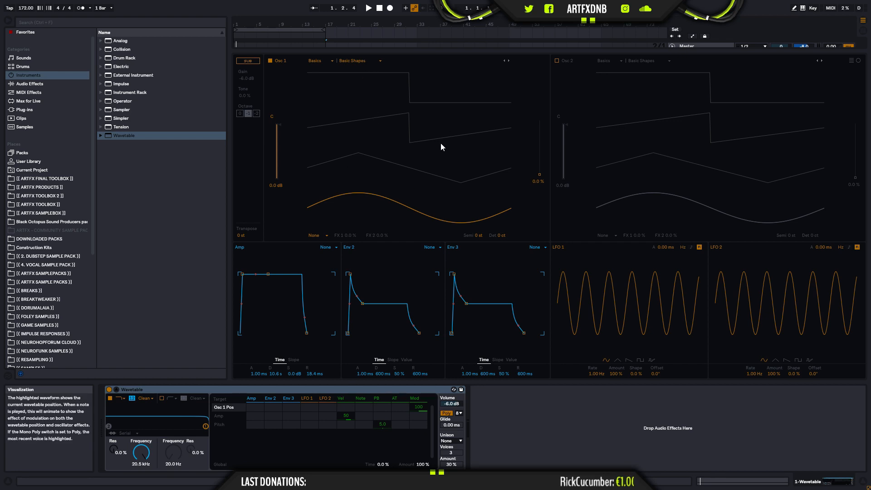
key("space")
mouse_move(388, 198)
left_mouse_down()
mouse_move(389, 79)
mouse_move(389, 198)
left_mouse_up()
key("space")
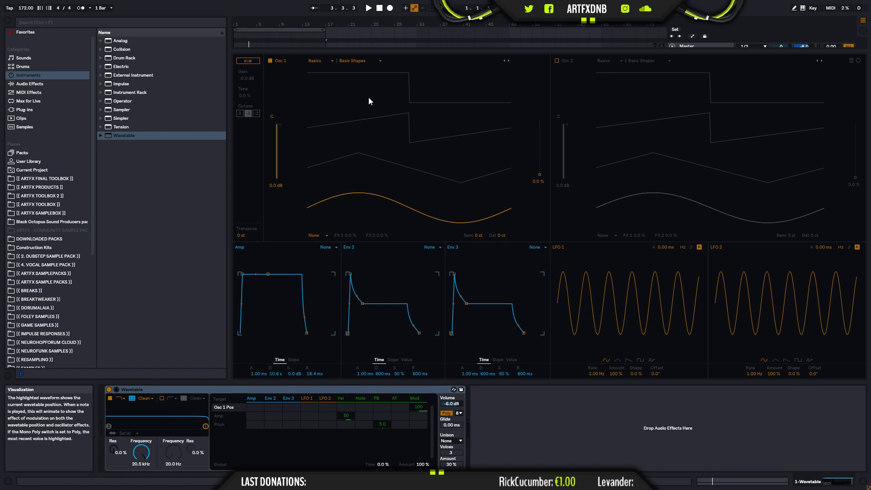
Step: Load the Harmonic Series wavetable into oscillator 1 and audition it while sweeping the wavetable position
left_click(368, 60)
left_click(360, 75)
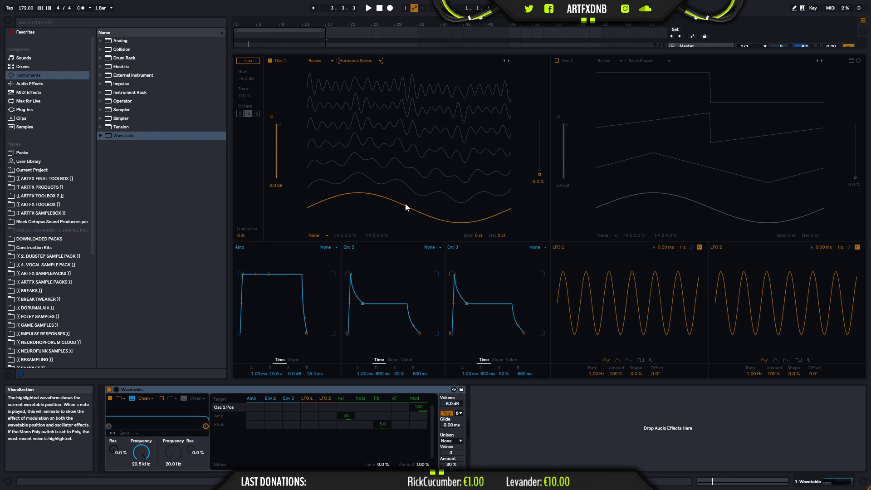
key("space")
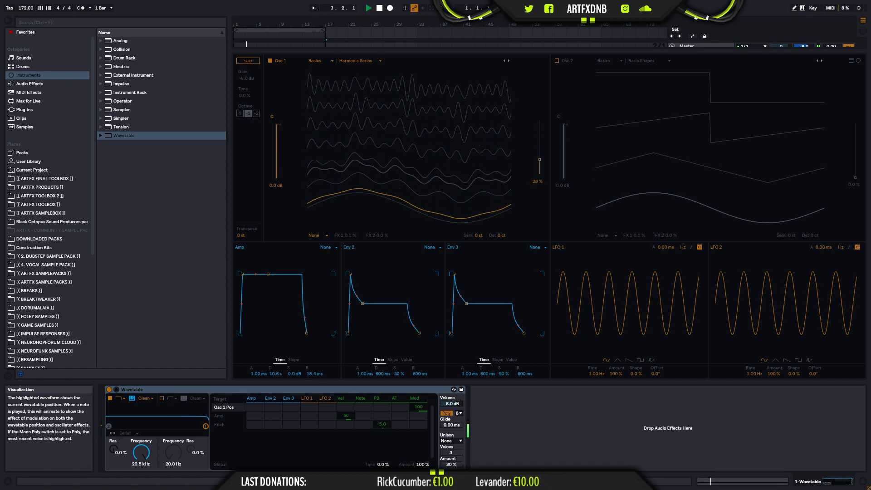
key("space")
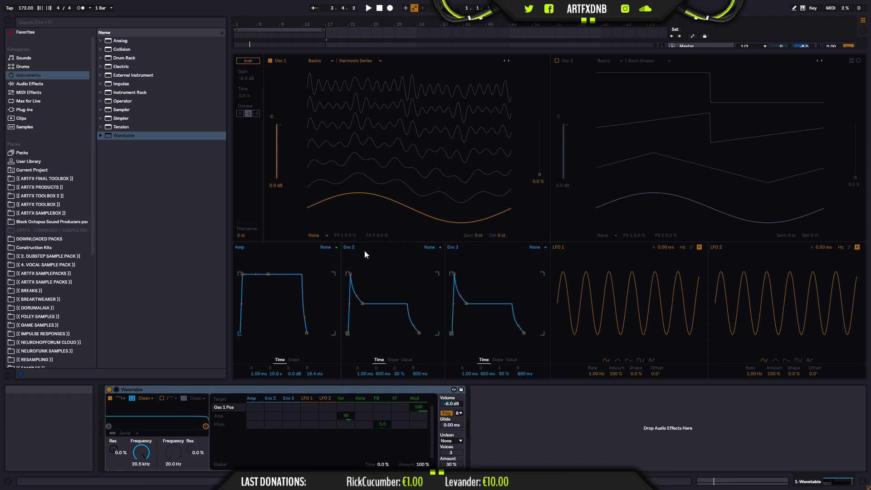
Step: Set oscillator 1's semitone transpose to -12 st and audition the lowered sound while sweeping the wavetable position
left_click_drag(479, 235, 479, 247)
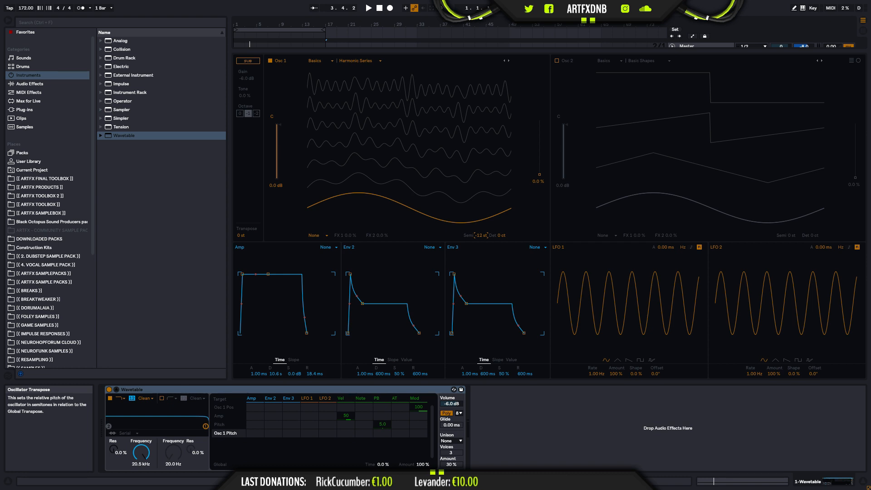
key("space")
mouse_move(427, 208)
left_mouse_down()
mouse_move(426, 101)
mouse_move(427, 216)
left_mouse_up()
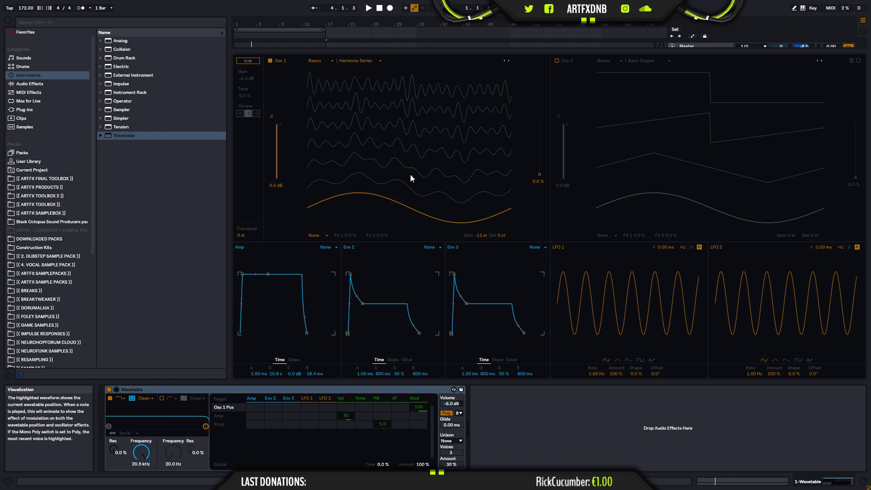
Step: Preview the Sub 1 wavetable in oscillator 1 and return to Harmonic Series
left_click(366, 59)
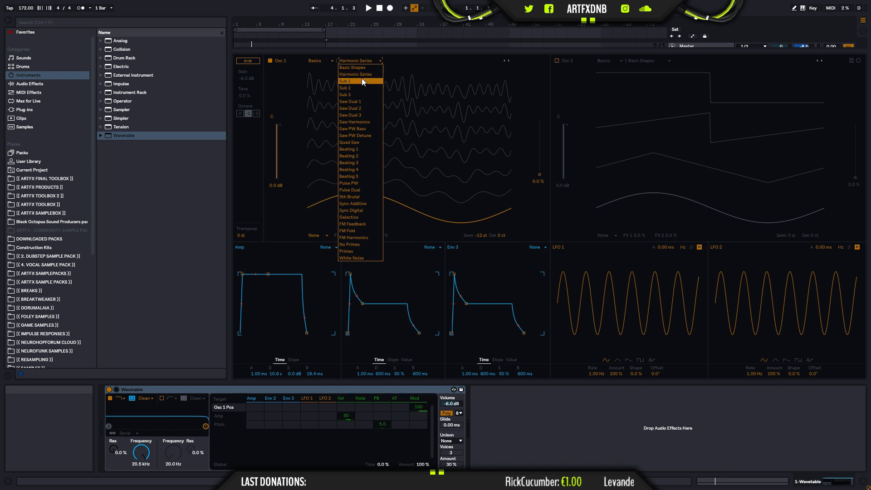
left_click(361, 80)
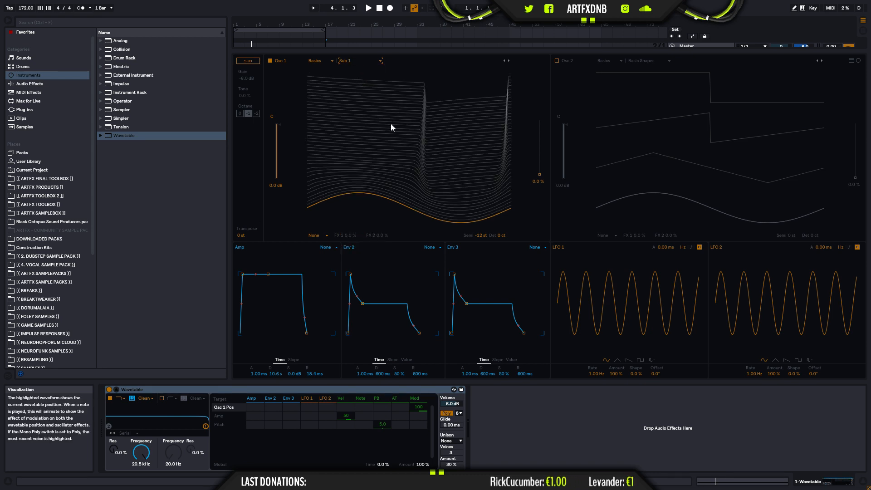
left_click(349, 60)
left_click(353, 73)
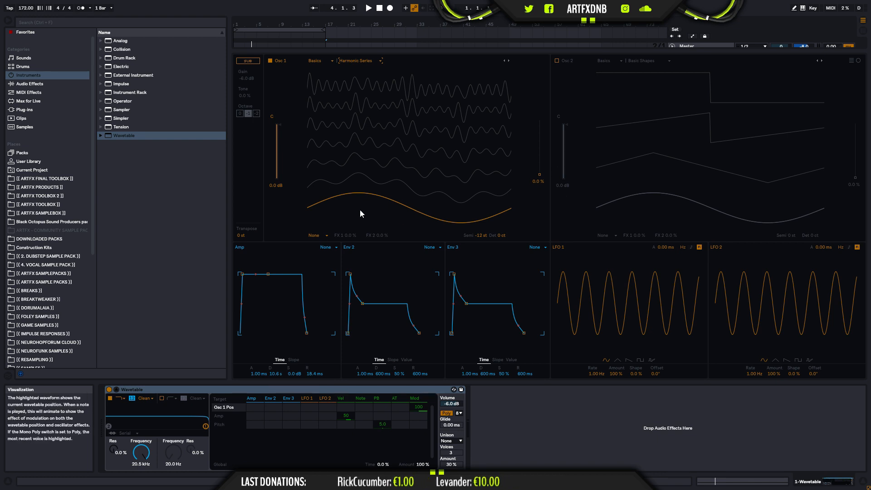
Step: Apply the Fm effect to oscillator 1 and, during playback, set its tune to 50% and its amount to 100%
left_click(324, 235)
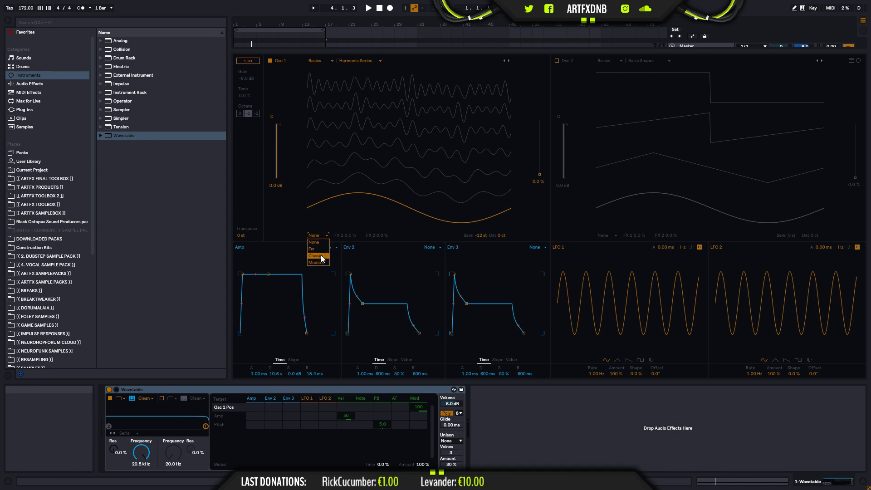
left_click(317, 248)
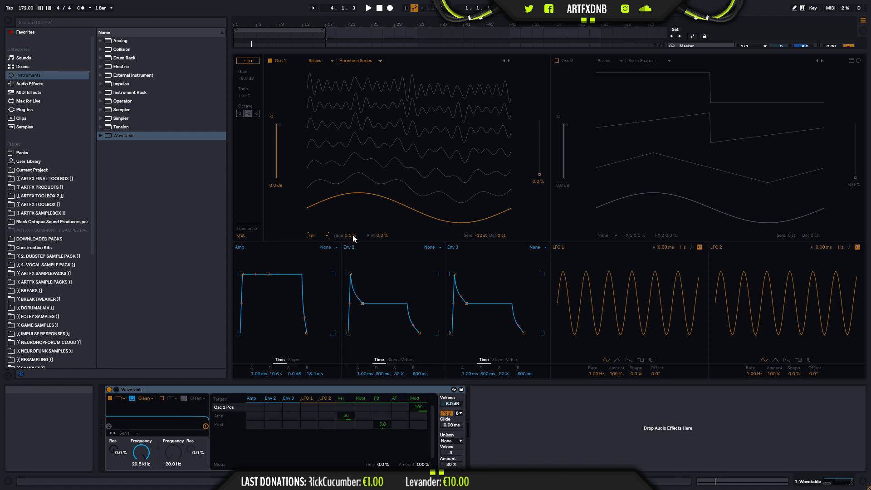
left_click_drag(352, 235, 353, 172)
left_click_drag(352, 235, 353, 256)
key("space")
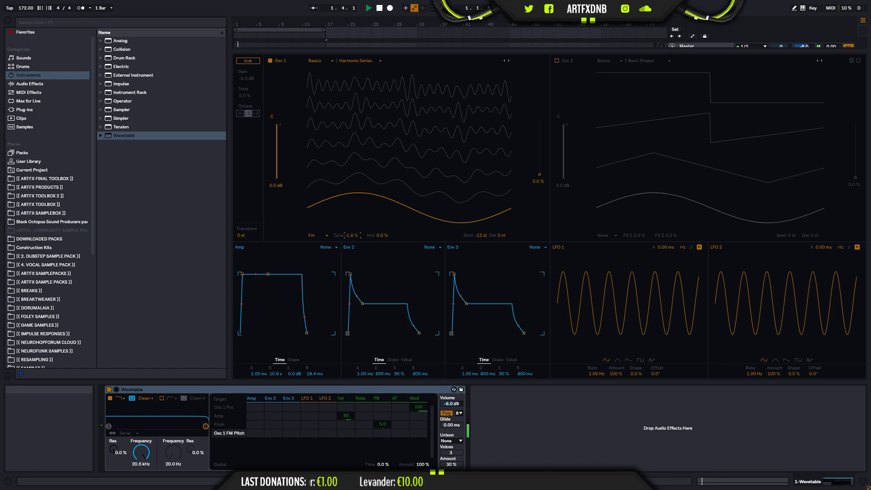
left_click_drag(382, 235, 382, 177)
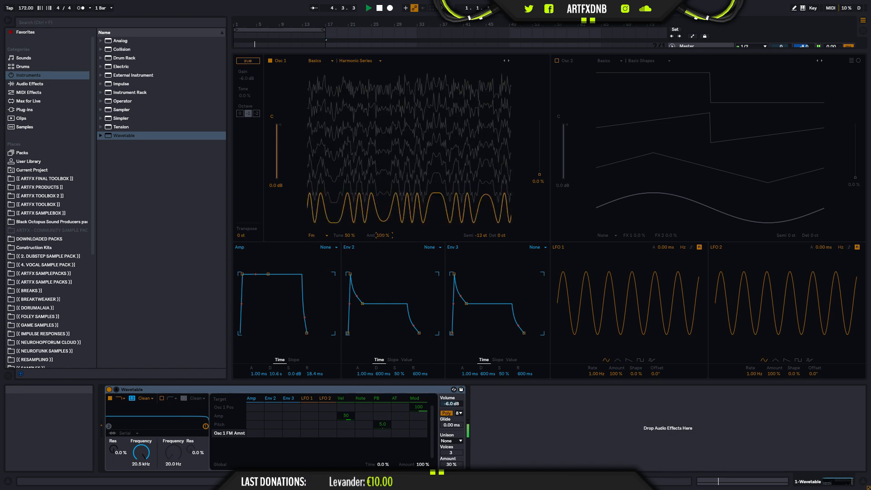
Step: Sweep oscillator 1's Fm tune to -59% while listening, and reset the Fm amount and tune to 0.0%
left_click_drag(349, 235, 350, 303)
mouse_move(349, 235)
left_mouse_down()
mouse_move(349, 202)
mouse_move(349, 224)
left_mouse_up()
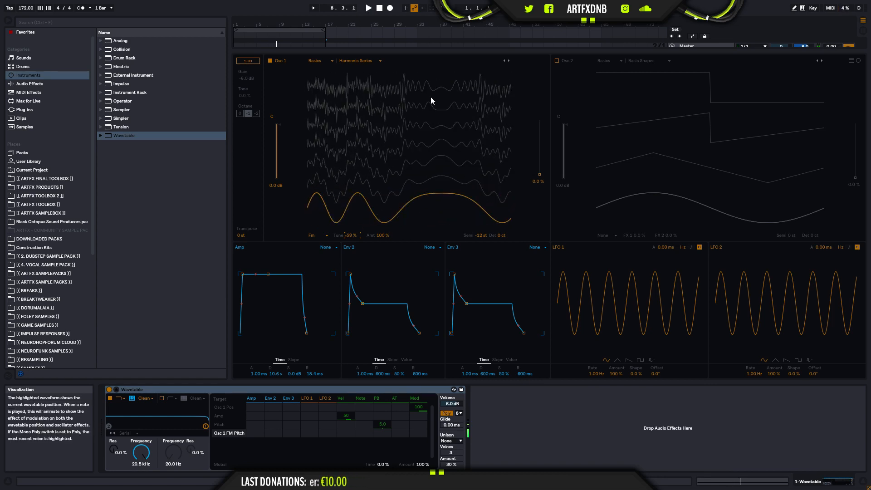
double_click(378, 237)
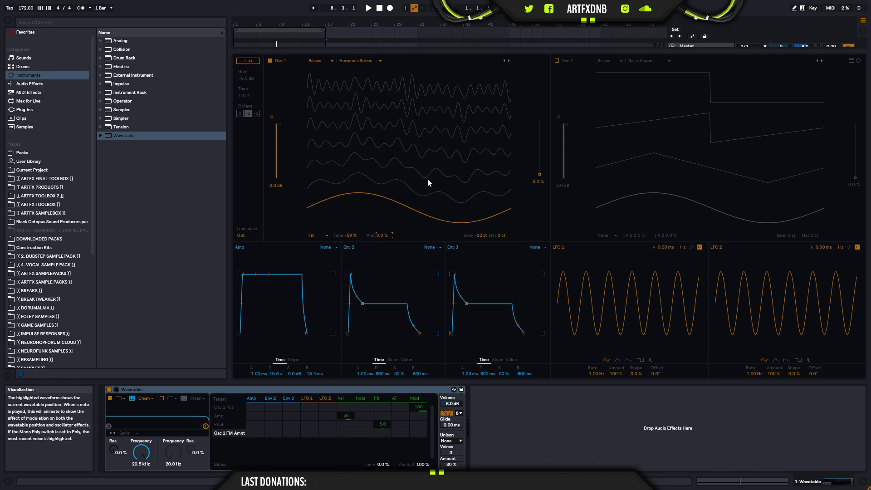
left_click(345, 236)
Step: Load the Sub 1 wavetable into oscillator 1 and play the clip while raising the wavetable position to about 40%
left_click(369, 59)
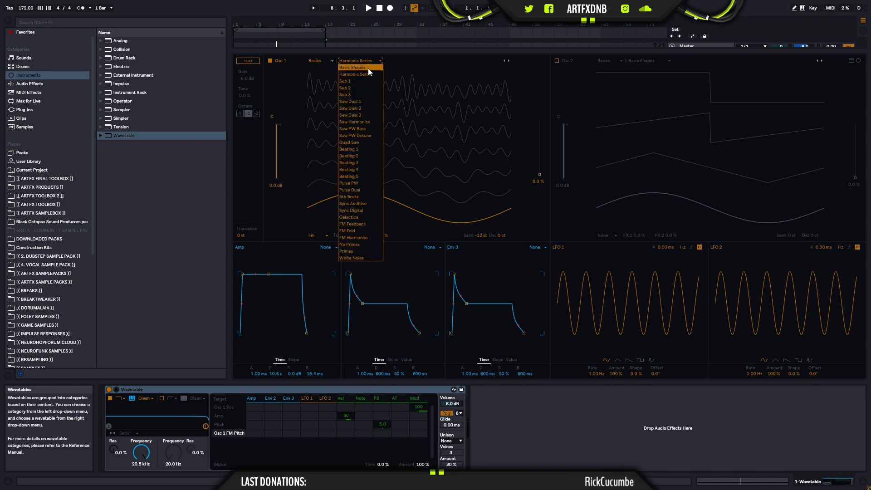
key("Escape")
left_click(344, 59)
left_click(363, 81)
key("space")
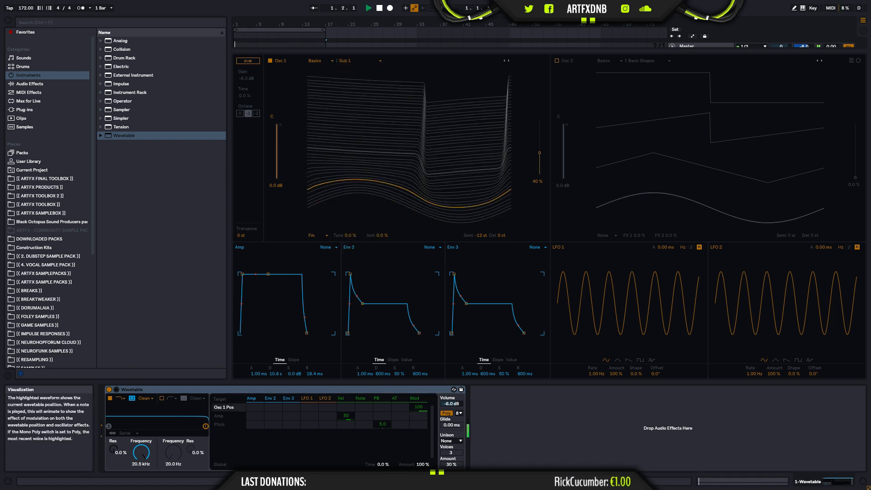
Step: Load the Sub 2 wavetable into oscillator 1 and play the clip to hear it at position 0.0%
key("space")
left_click(347, 61)
left_click(354, 89)
key("space")
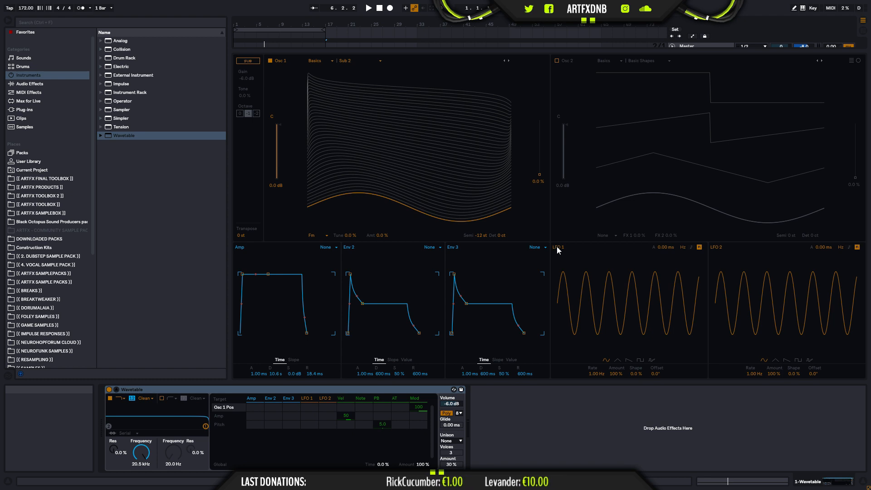
Step: Tempo-sync LFO 1 at a rate of 1/2 and modulate oscillator 1's position with it by about 31, then play the clip
left_click(691, 247)
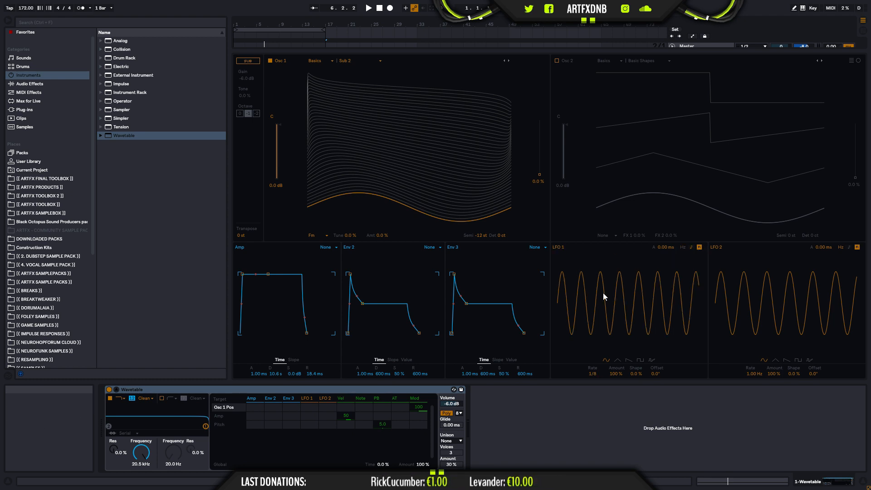
left_click_drag(593, 373, 593, 399)
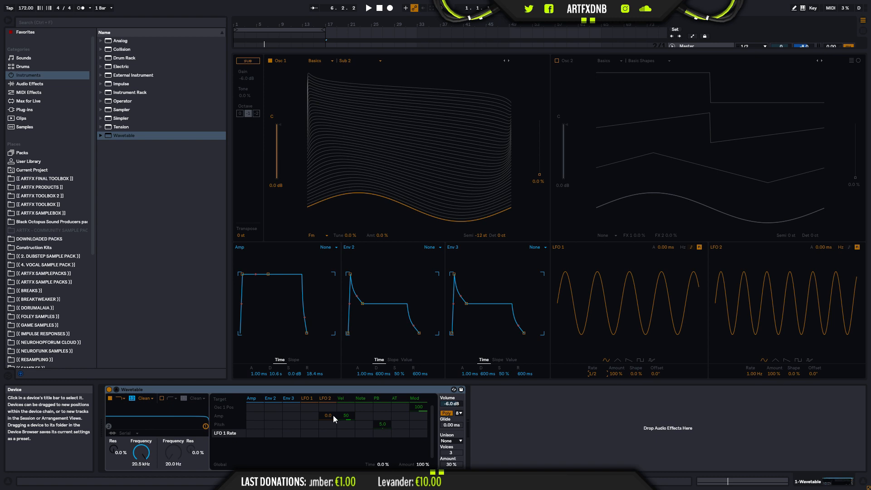
left_click_drag(314, 407, 314, 402)
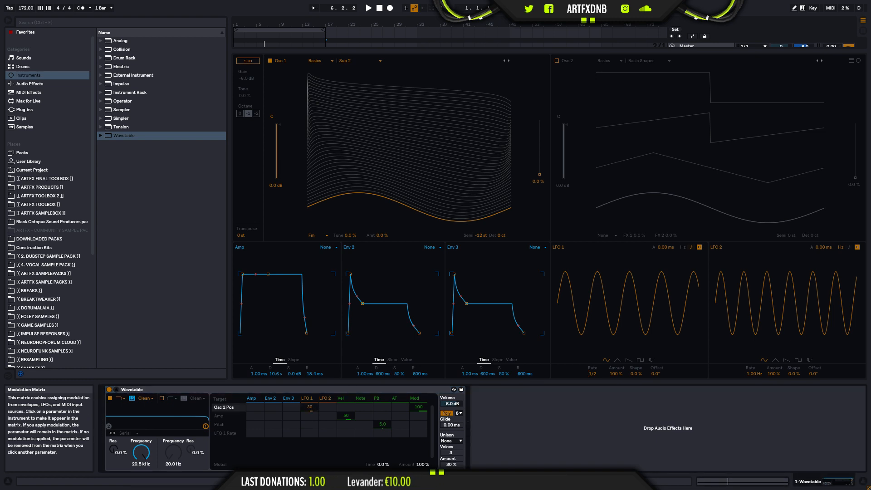
key("space")
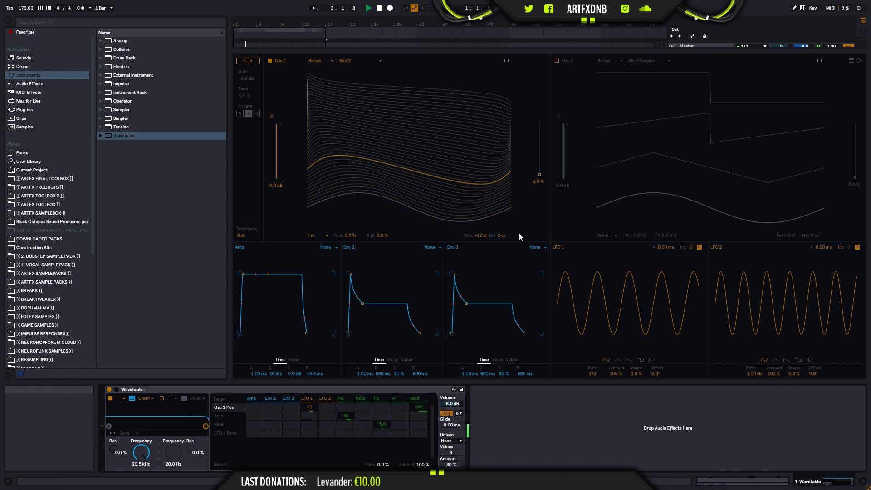
Step: While auditioning the clip, set oscillator 1's wavetable position to 20% and LFO 1's amount to 27%
left_click_drag(437, 205, 388, 155)
key("space")
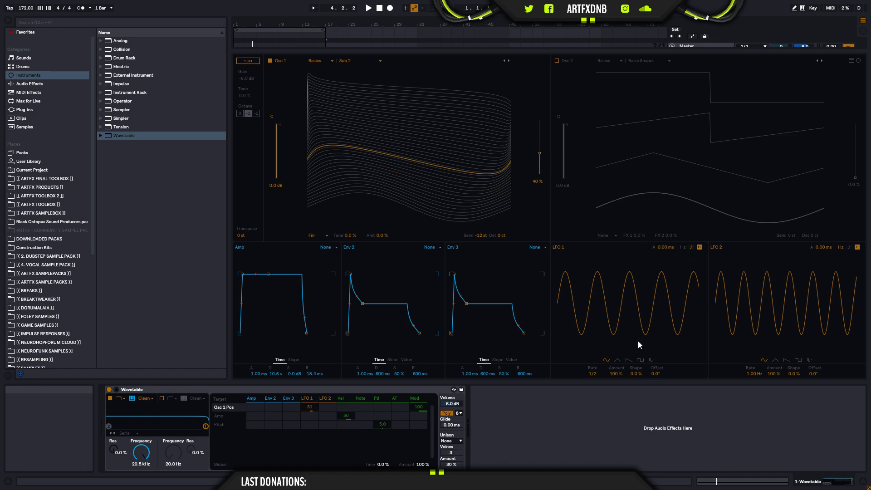
left_click_drag(616, 374, 616, 408)
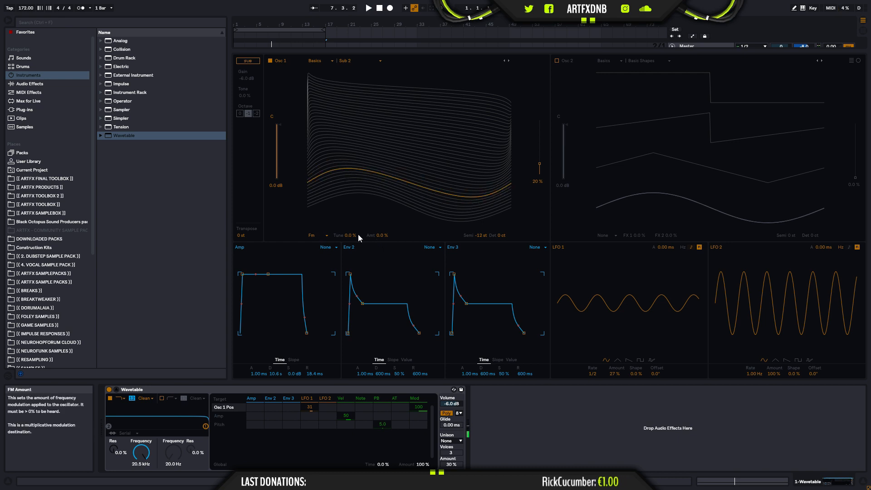
Step: During playback, set oscillator 1's Fm amount to 23% and its Fm tune to 52%
left_click_drag(387, 235, 387, 170)
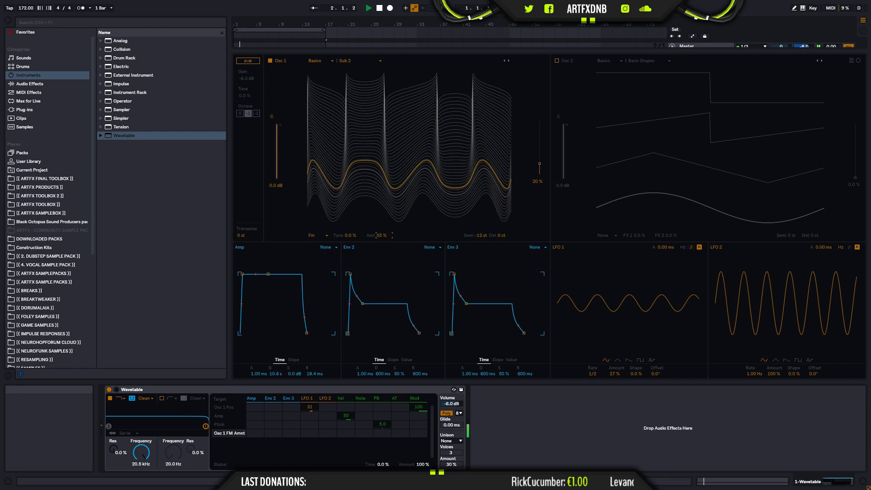
left_click_drag(384, 235, 384, 271)
left_click_drag(352, 236, 352, 177)
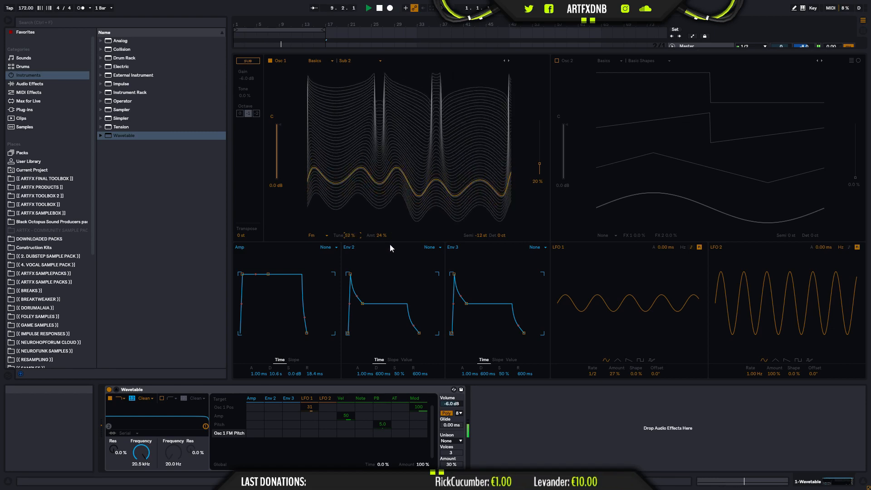
left_click_drag(380, 235, 350, 236)
key("space")
key("space")
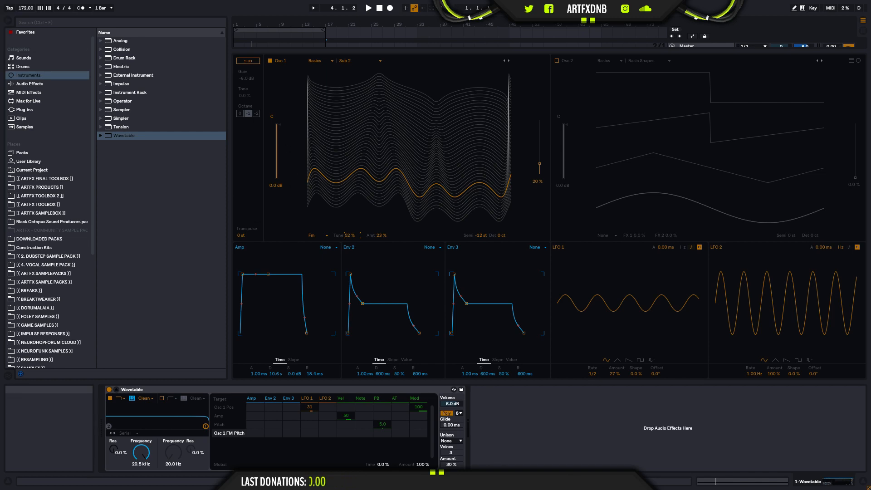
Step: Lower oscillator 1's wavetable position to 18% and LFO 1's amount to 0.0% while listening to the clip
left_click_drag(312, 188, 328, 171)
key("space")
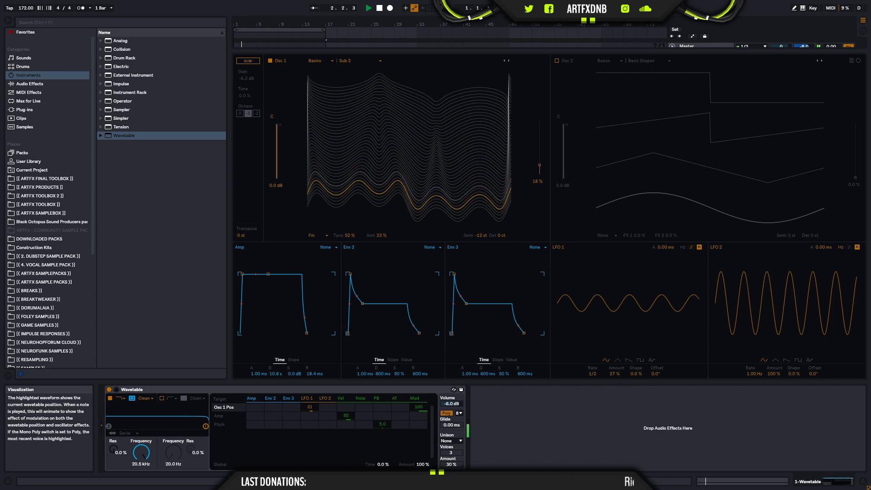
left_click_drag(615, 373, 615, 387)
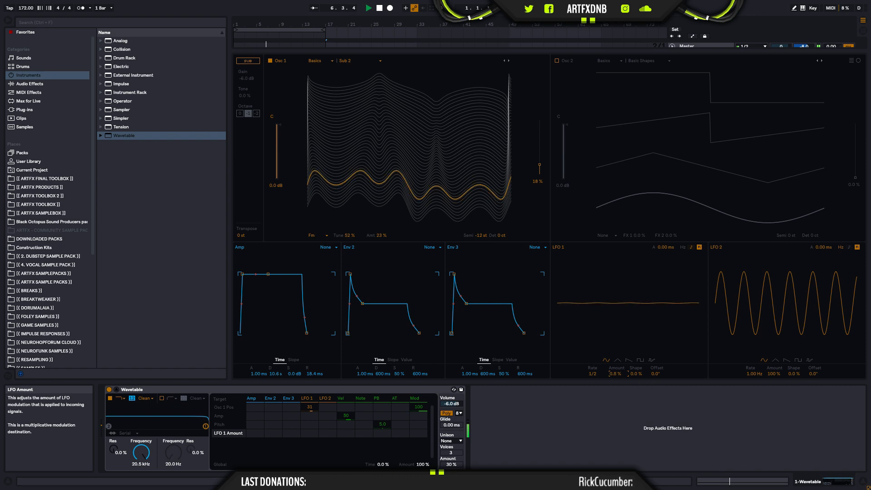
key("space")
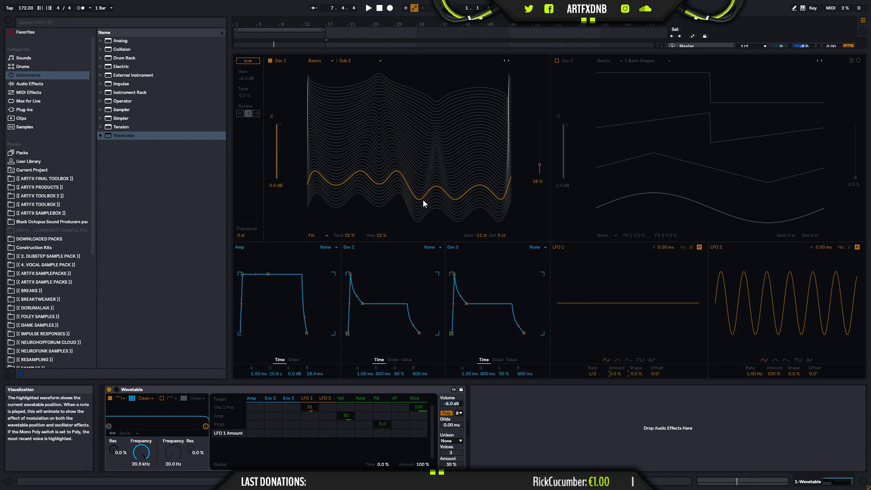
key("space")
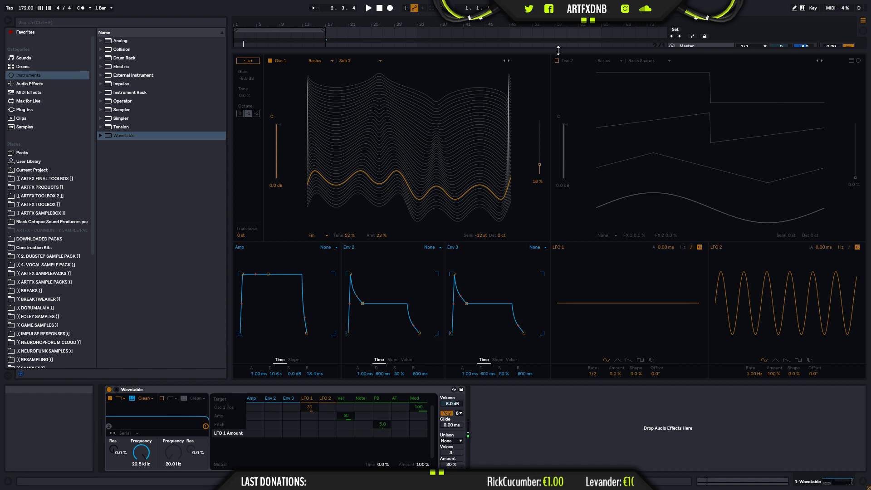
Step: Shrink the expanded Wavetable view so the arrangement track shows above both oscillators, and play the clip briefly
left_click_drag(558, 50, 541, 239)
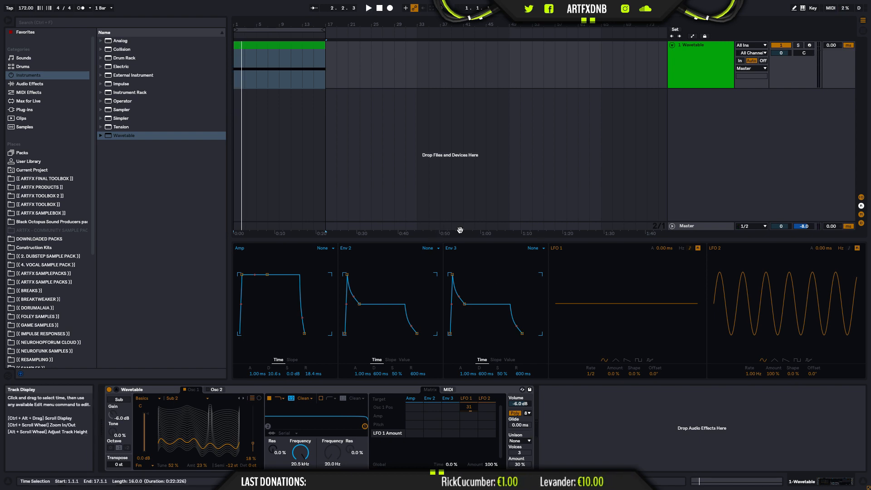
left_click_drag(595, 239, 628, 154)
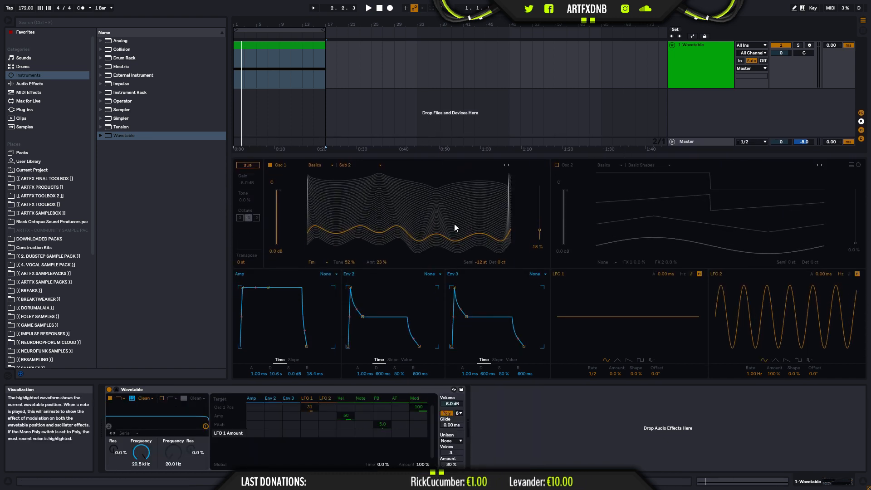
key("space")
key("space")
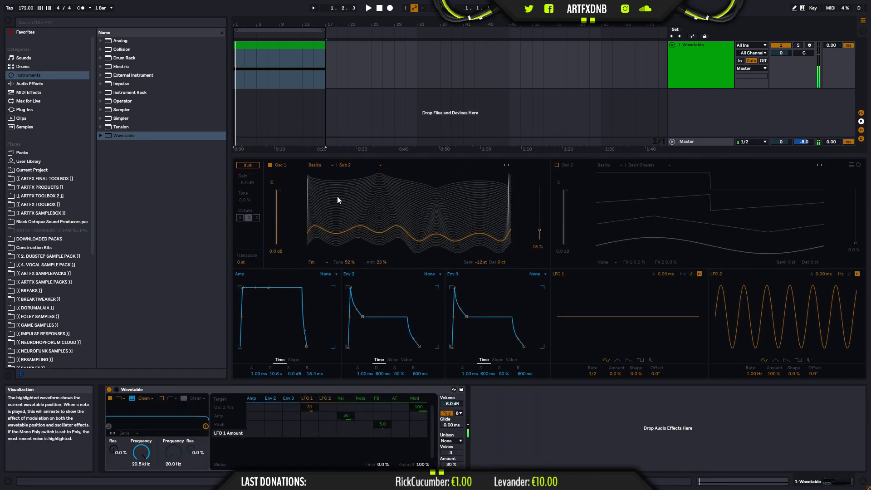
Step: Enable oscillator 2, switch off oscillator 1, load the Galactica wavetable into oscillator 2 and audition it
left_click(558, 165)
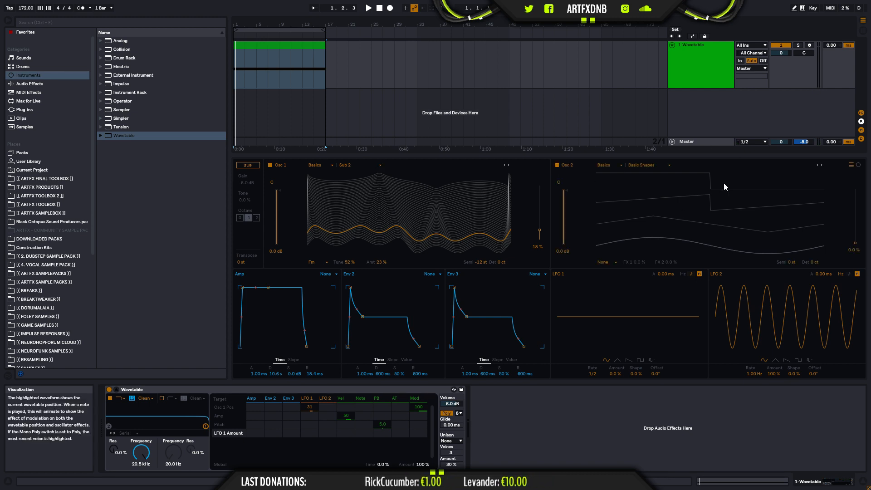
left_click(271, 165)
left_click(650, 165)
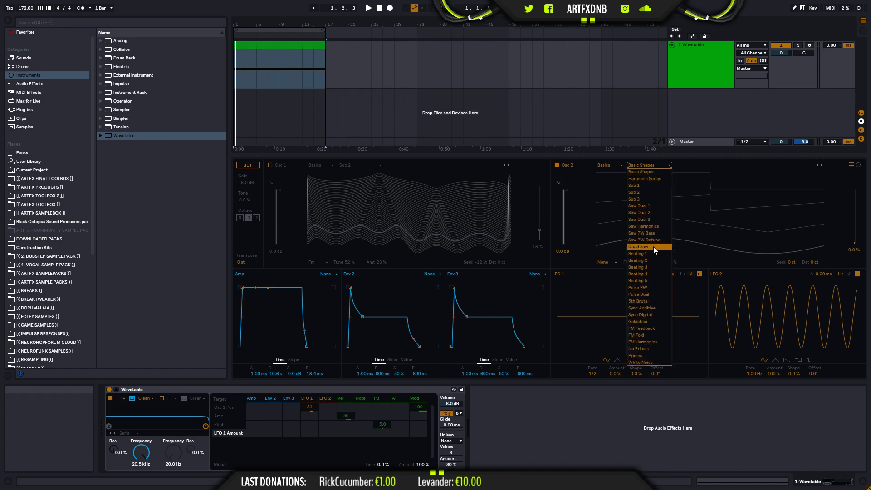
left_click(649, 322)
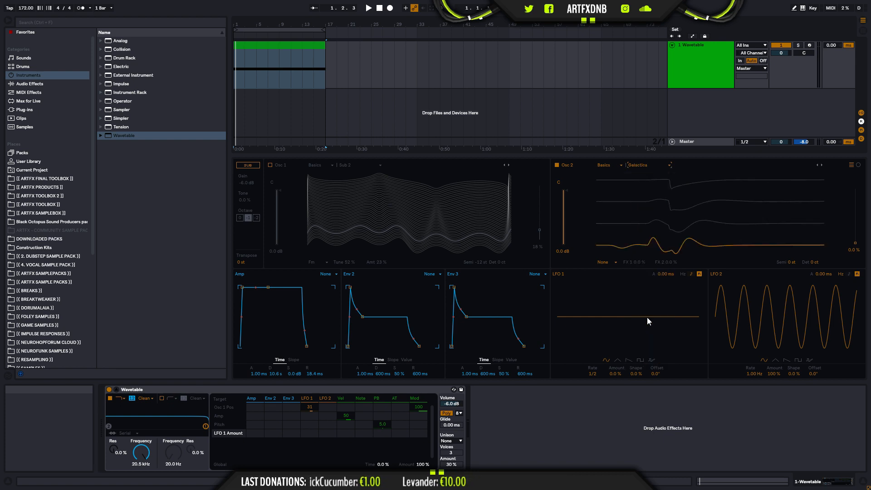
key("space")
key("space")
key("space")
Step: Transpose oscillator 2 by -12 st and raise its wavetable position to 73% during playback
left_click_drag(668, 231, 629, 244)
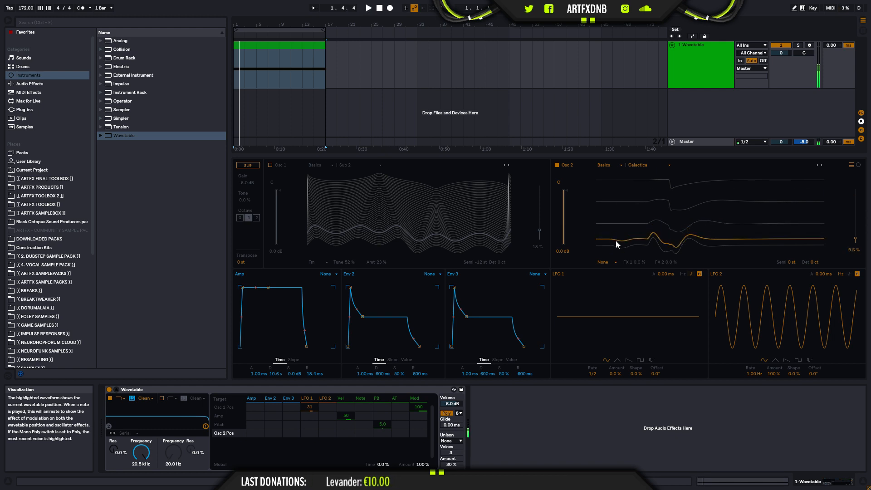
left_click_drag(791, 262, 791, 281)
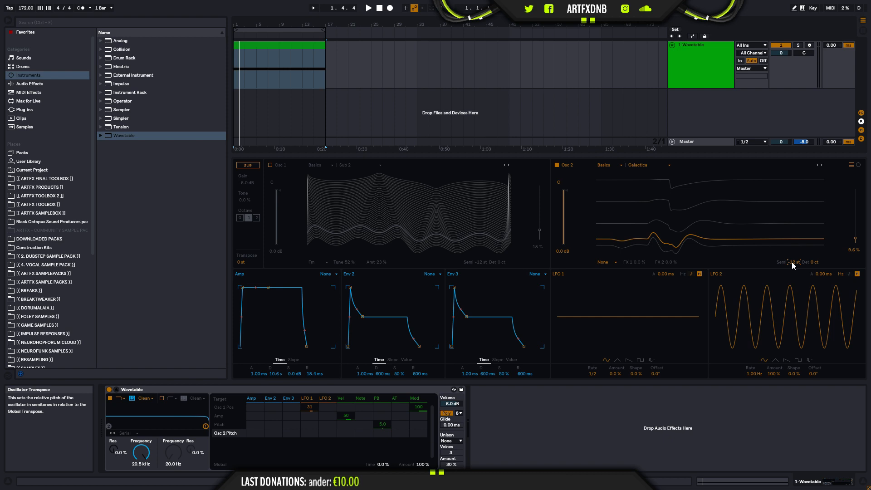
key("space")
left_click_drag(663, 240, 622, 219)
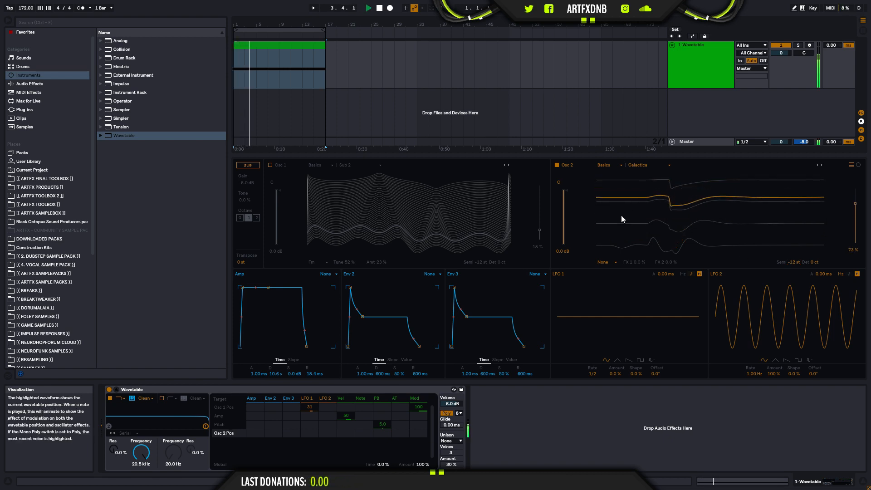
Step: Try the Classic effect on oscillator 2 with PW at 14% and Sync at 0.0% while playing the clip
left_click(609, 261)
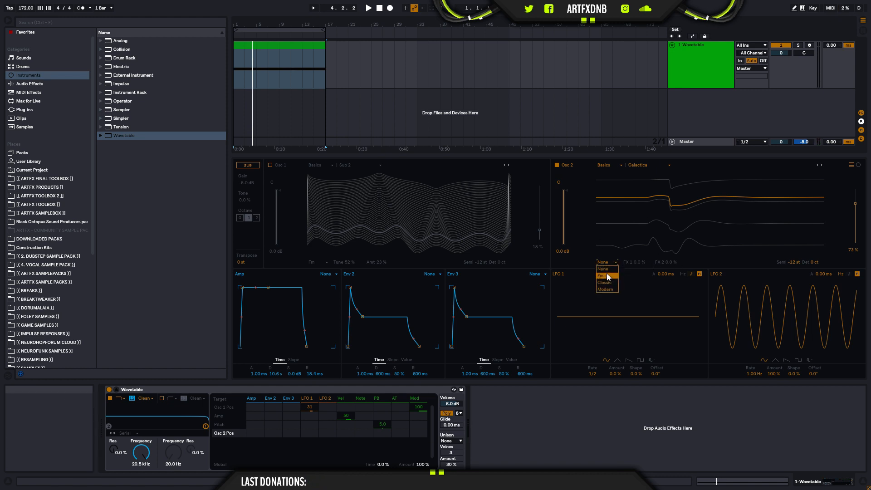
left_click(607, 283)
left_click_drag(645, 265, 671, 263)
key("space")
key("space")
key("space")
key("space")
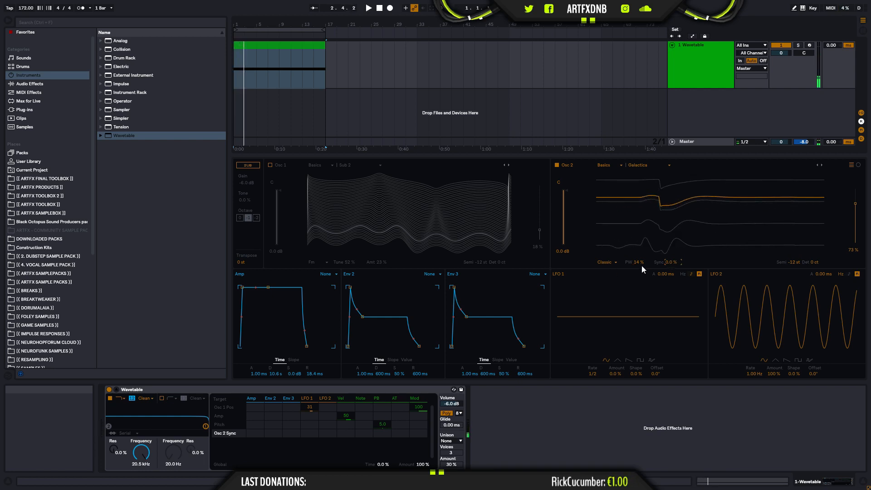
Step: Apply the Modern effect to oscillator 2 with Warp at -19% and Fold at 0.0%, listening to the clip
left_click(608, 260)
left_click(609, 288)
left_click_drag(638, 262, 671, 264)
key("space")
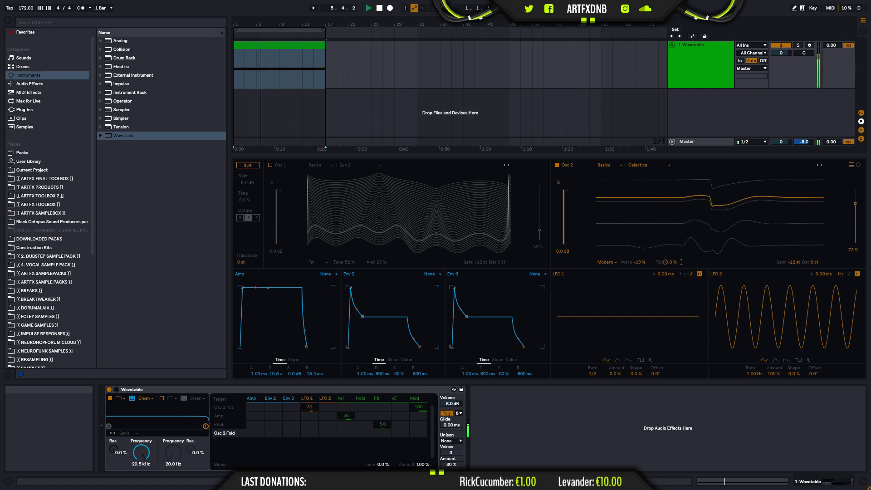
Step: Lower oscillator 2's wavetable position to 25% and modulate that position with LFO 1 by 33
left_click_drag(729, 206, 729, 238)
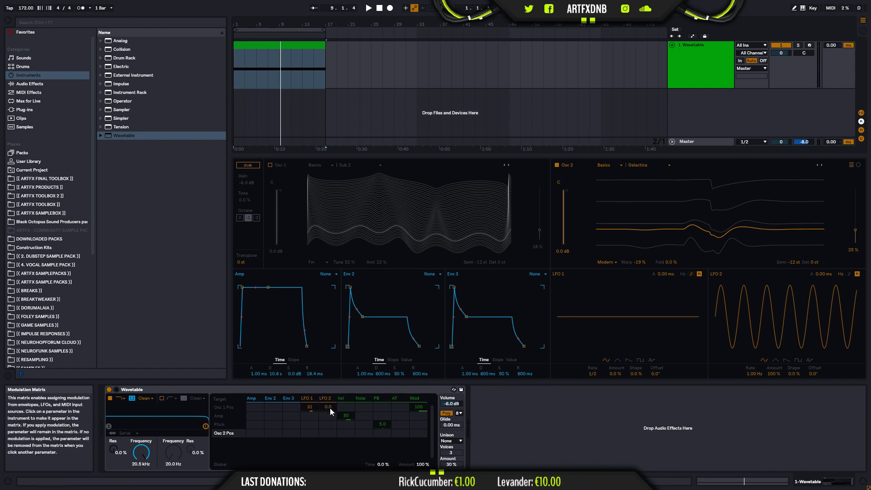
left_click_drag(331, 407, 330, 398)
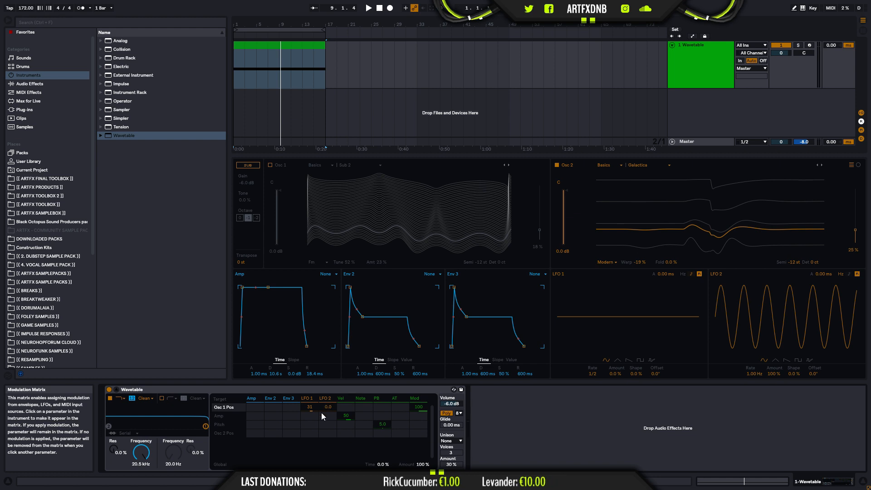
left_click_drag(308, 433, 308, 418)
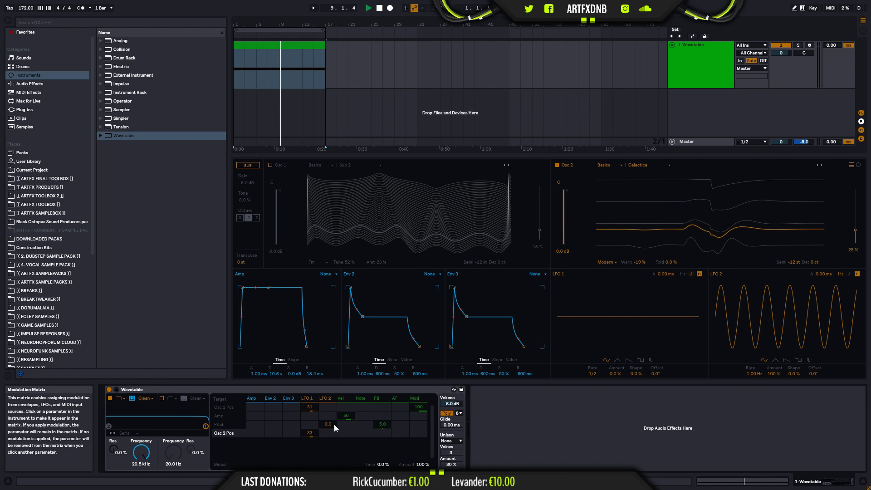
Step: Play the clip while setting LFO 1's amount to 41% and its synced rate to 2
key("space")
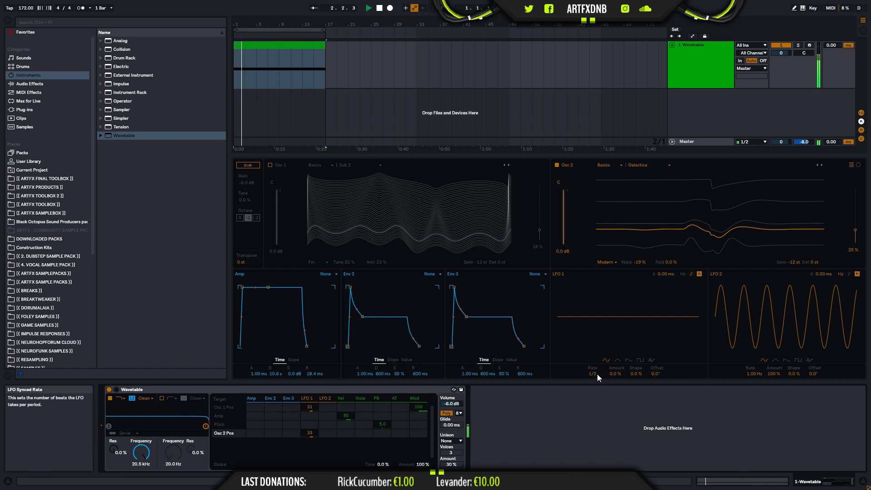
left_click_drag(615, 374, 593, 383)
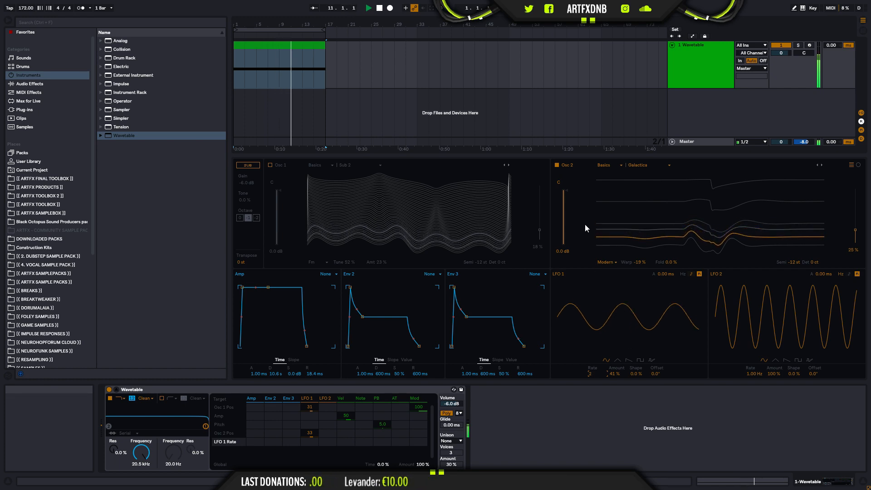
key("space")
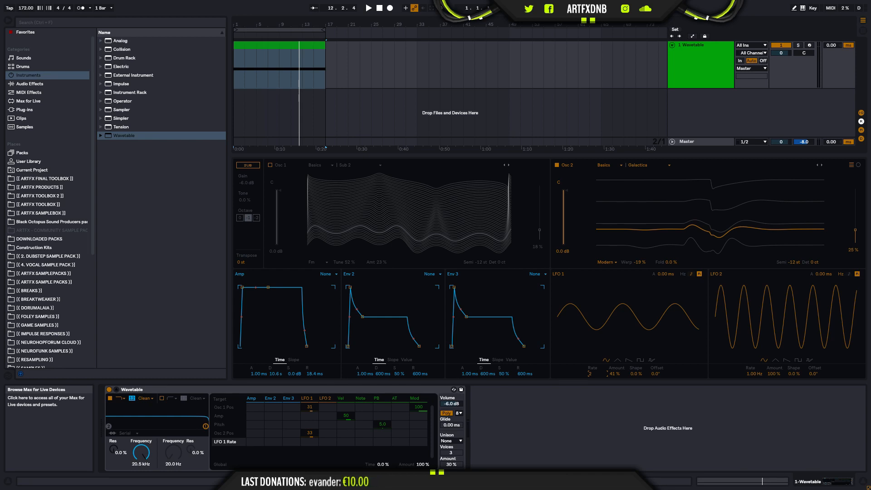
Step: Replay the Wavetable clip and detune oscillator 2 by 7 ct, listening to the result
left_click(294, 47)
key("space")
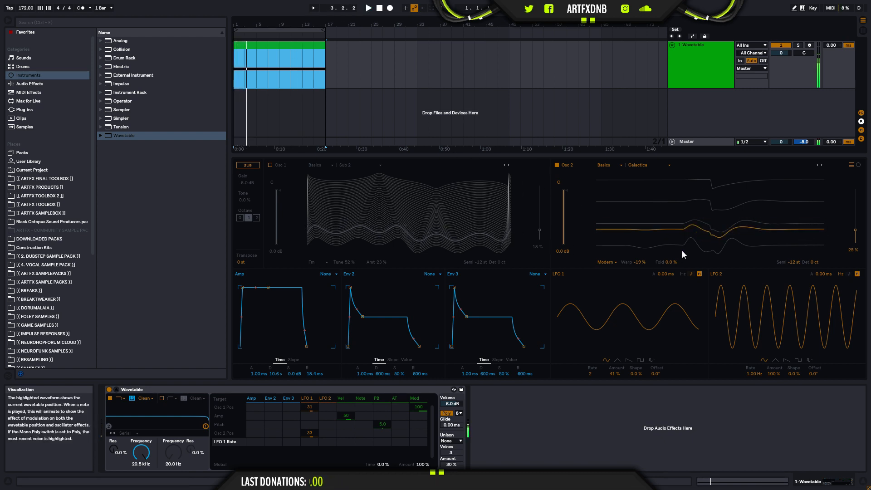
left_click(813, 262)
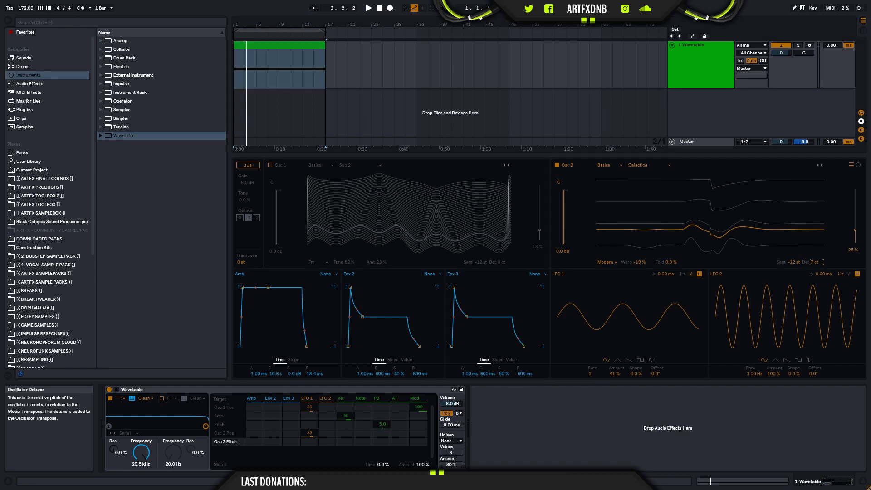
key("space")
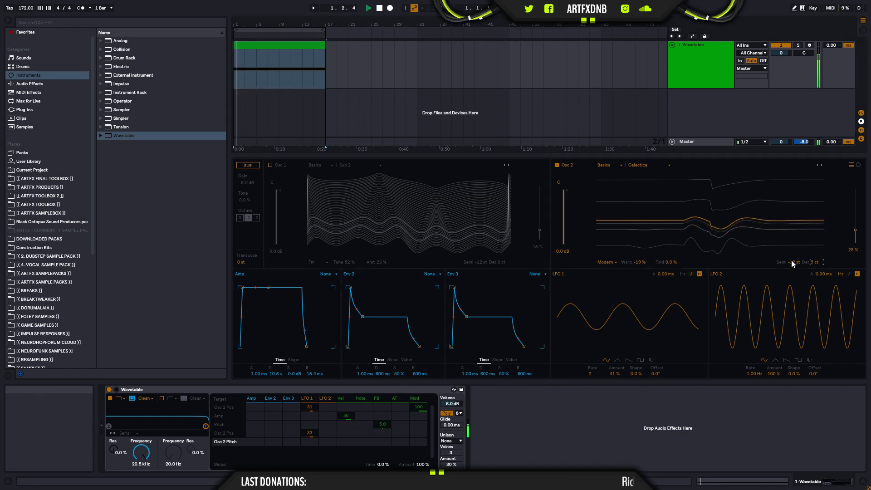
Step: Detune oscillator 2 by 14 ct and replay the clip, viewing the wavetables in polar form before returning to linear
mouse_move(813, 264)
left_mouse_down()
mouse_move(812, 273)
mouse_move(813, 260)
left_mouse_up()
key("space")
left_click(859, 165)
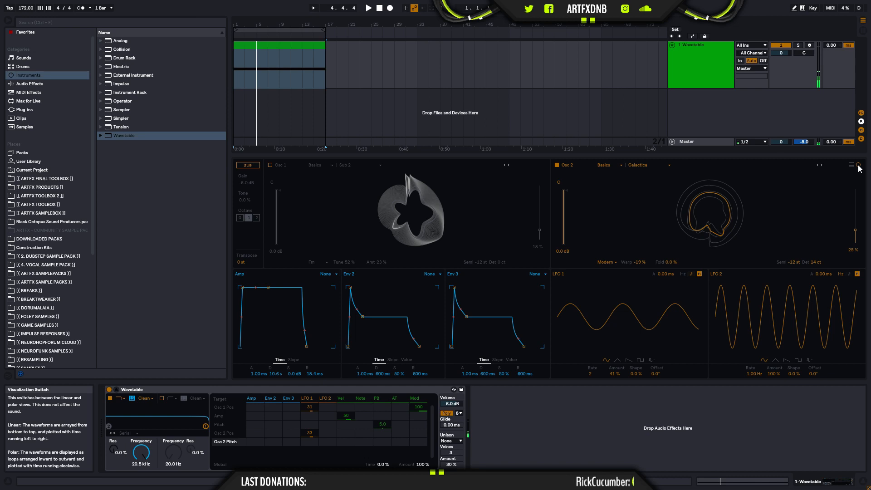
key("space")
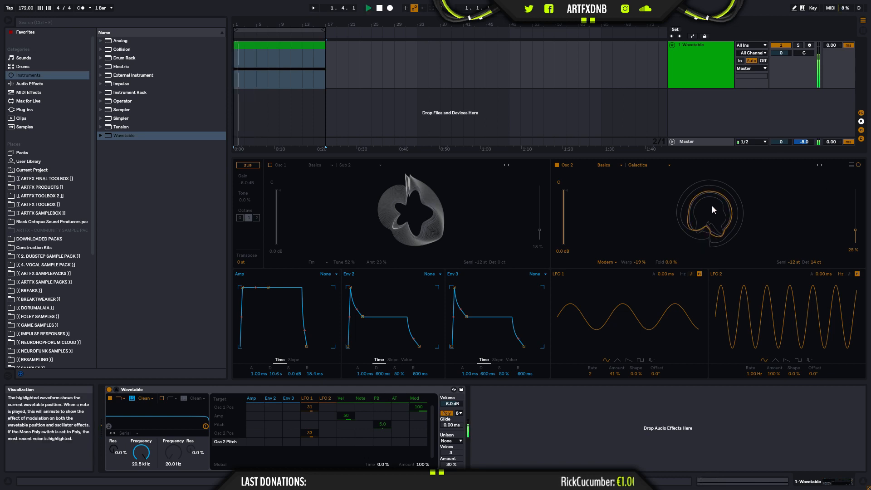
key("space")
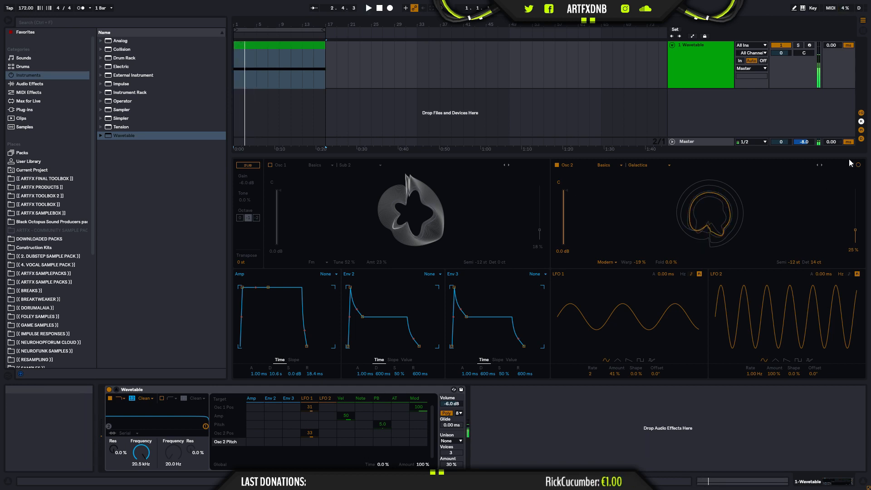
left_click(858, 165)
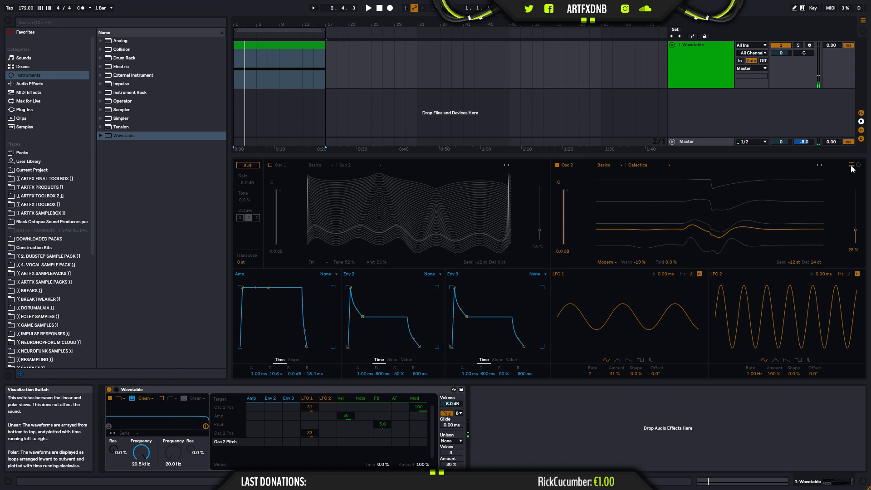
Step: Load the Primes wavetable into oscillator 2 and play the clip briefly
left_click(644, 166)
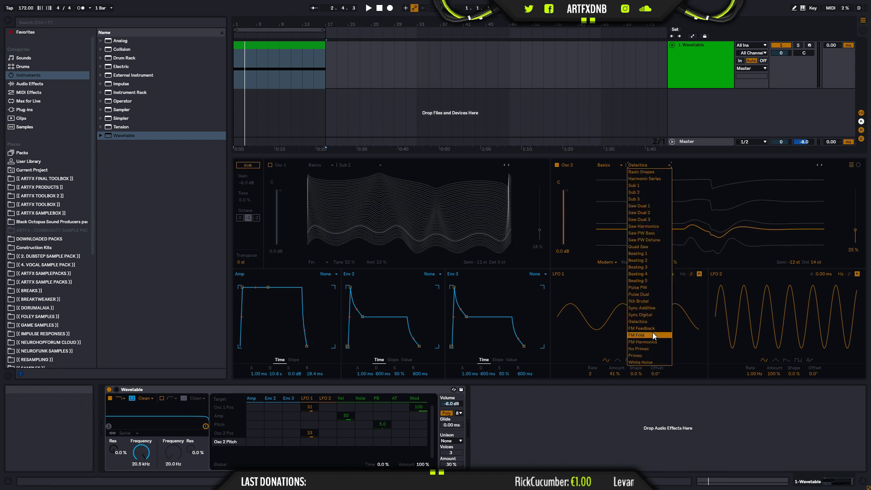
left_click(641, 355)
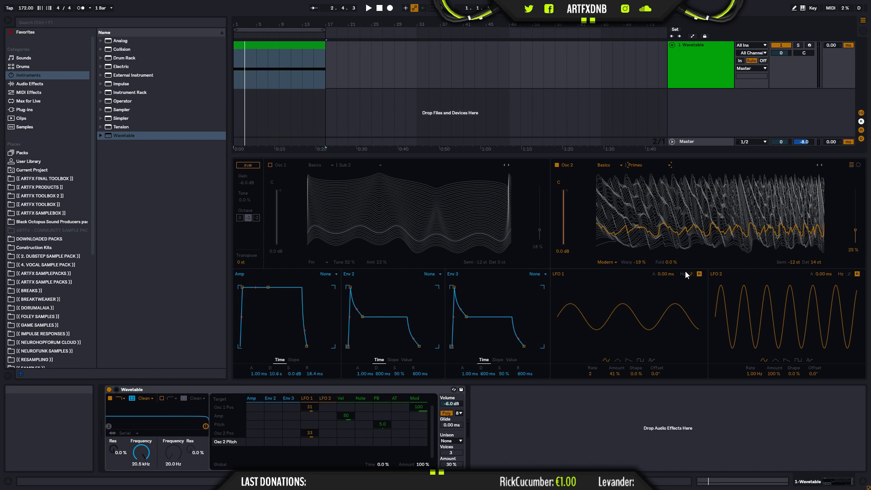
key("space")
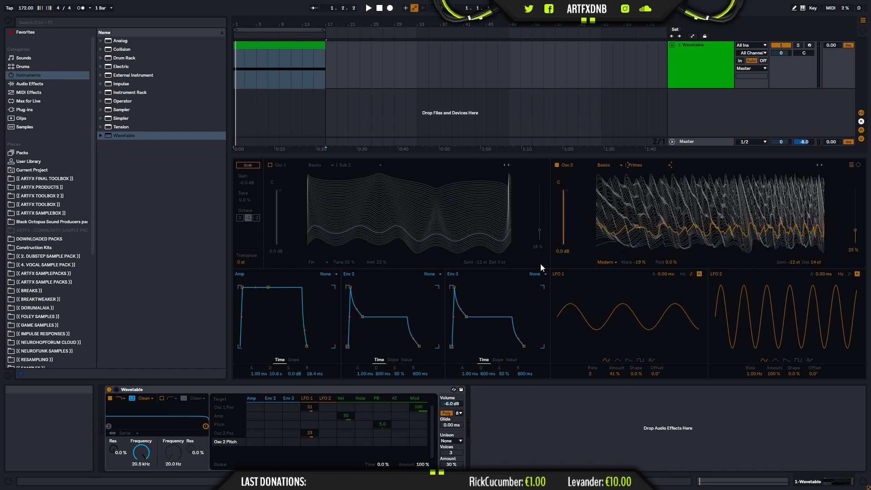
Step: Turn oscillator 1 back on, lower oscillator 2's gain to -14 dB and play both together
left_click(270, 166)
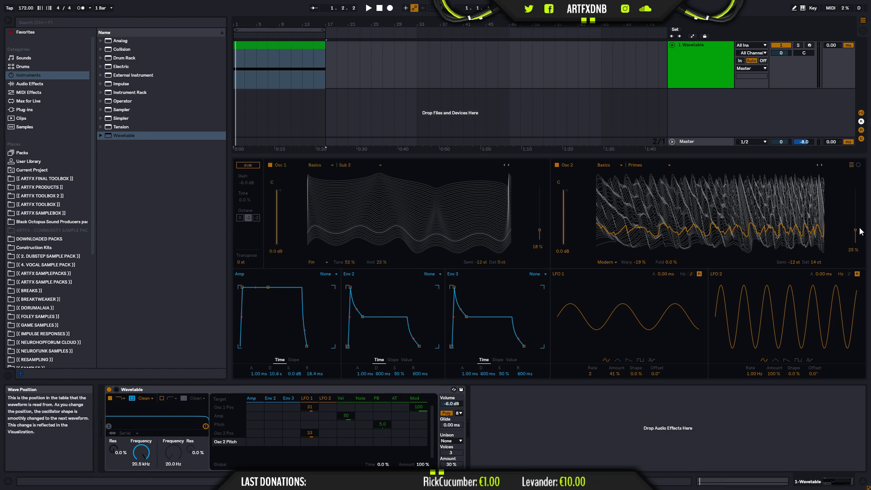
left_click_drag(565, 189, 565, 234)
key("space")
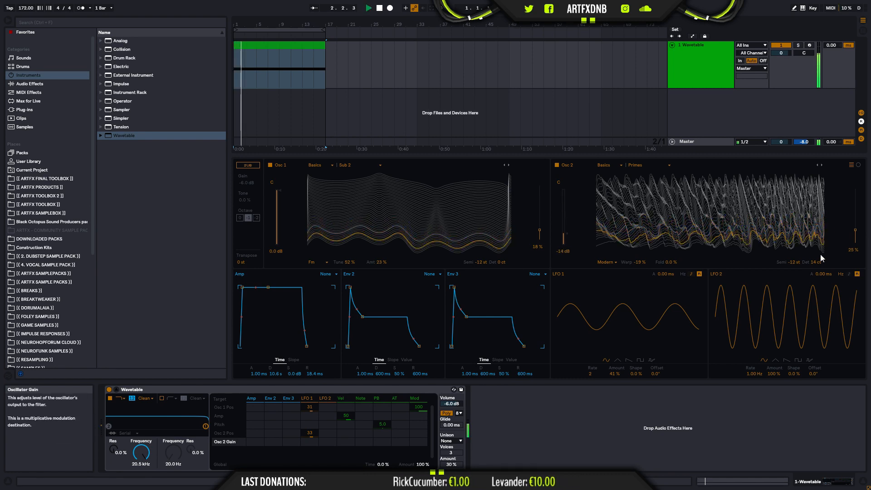
Step: Set oscillator 2's detune to 4 ct and lower its gain to -19 dB while the clip plays
left_click(815, 261)
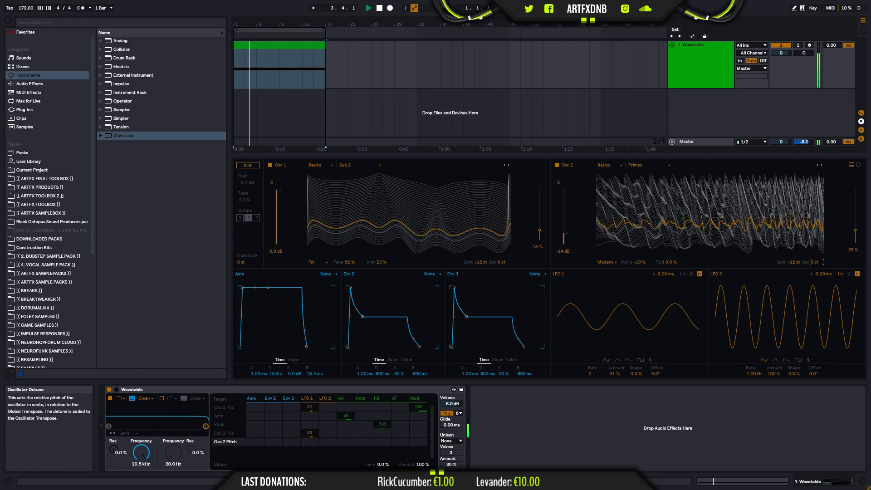
left_click_drag(815, 262, 814, 259)
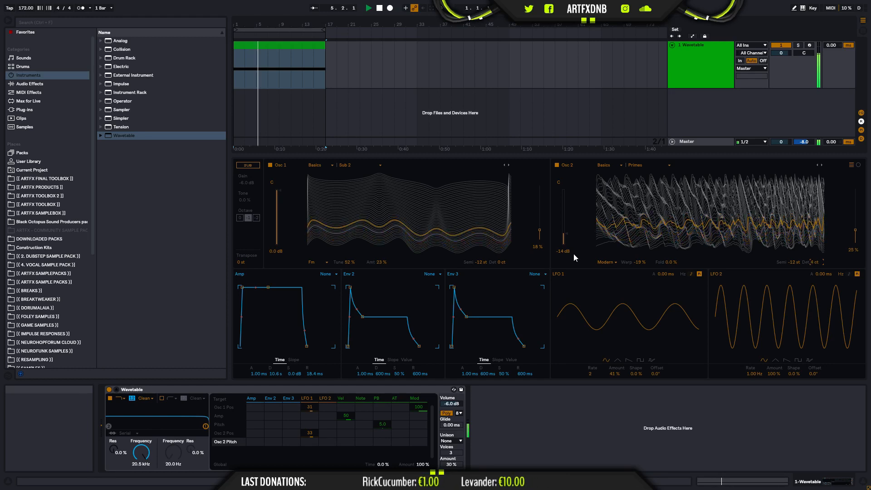
left_click_drag(565, 233, 565, 242)
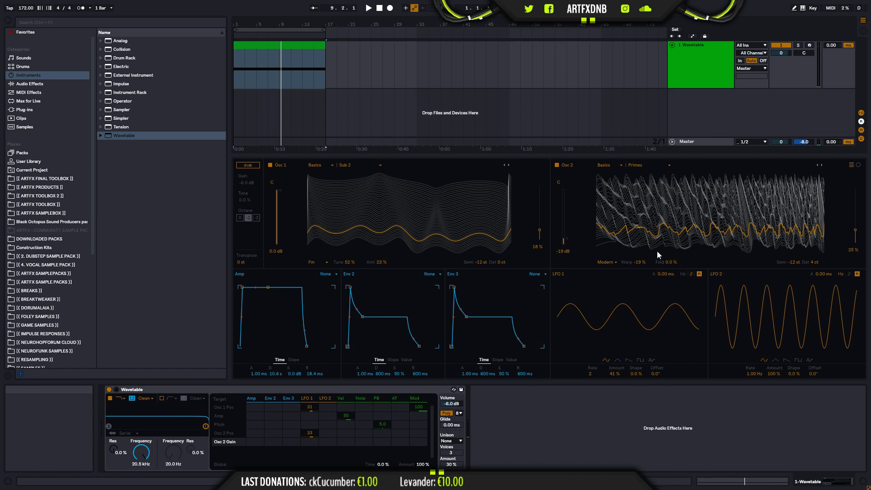
Step: Reduce LFO 1's modulation of oscillator 2's position to 14 and set that position to 23% while listening
left_click_drag(311, 433, 311, 443)
key("space")
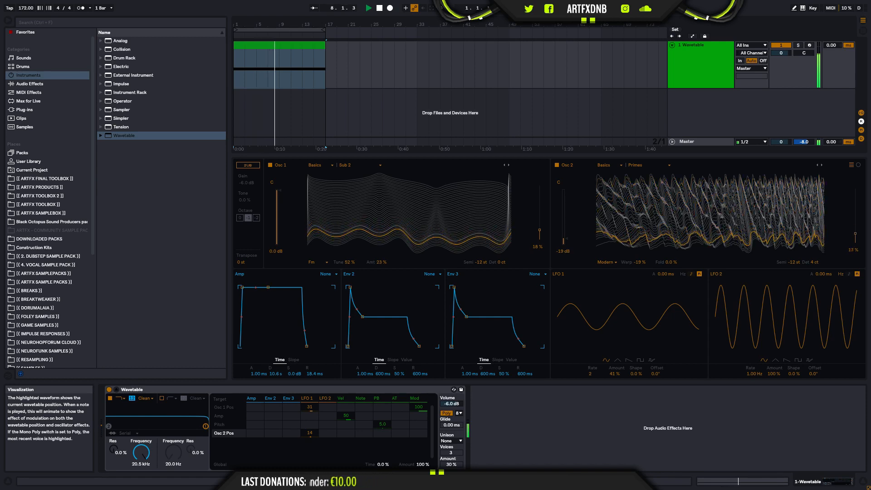
key("space")
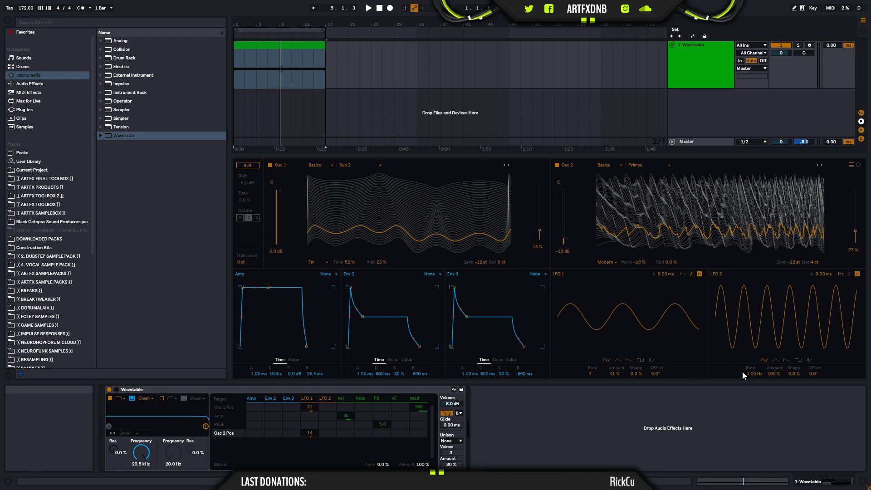
Step: Sync LFO 2 to the tempo at rate 1.5 and modulate oscillator 2's position with it by 13, playing the result
left_click(850, 274)
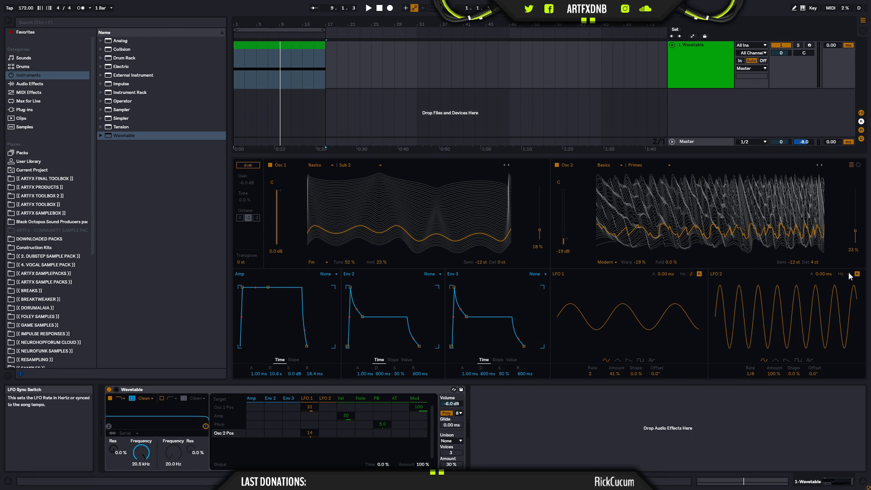
left_click_drag(752, 374, 752, 394)
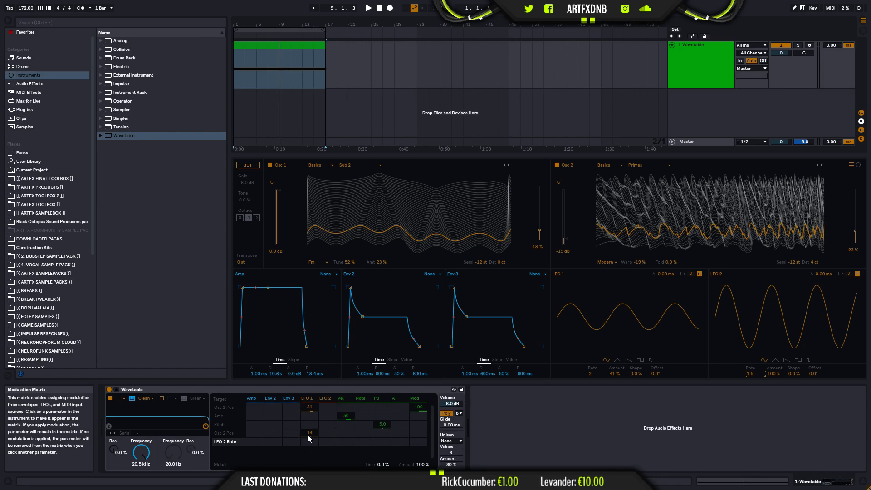
mouse_move(326, 435)
left_mouse_down()
mouse_move(327, 428)
mouse_move(326, 442)
left_mouse_up()
key("space")
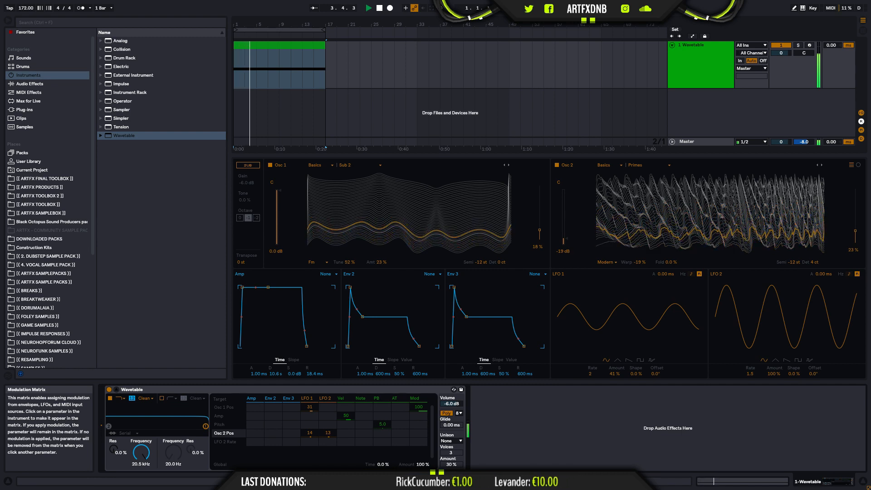
Step: Raise oscillator 2's wavetable position to 55% and increase its LFO 1 and LFO 2 modulation to 19 and 23
left_click_drag(643, 229, 643, 206)
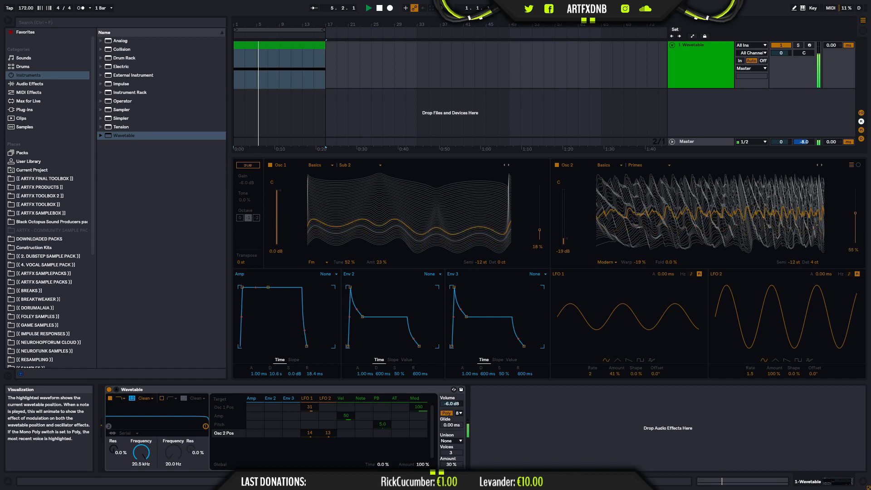
left_click_drag(310, 433, 328, 432)
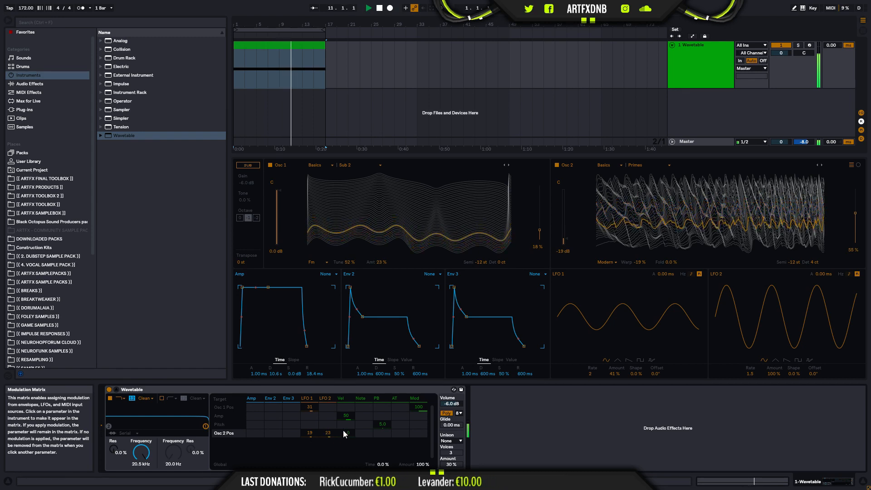
Step: Switch LFO 2 to a triangle waveform, reduce its amount to 39% and stop playback
left_click(776, 360)
left_click_drag(766, 320, 766, 304)
left_click_drag(752, 374, 774, 394)
key("space")
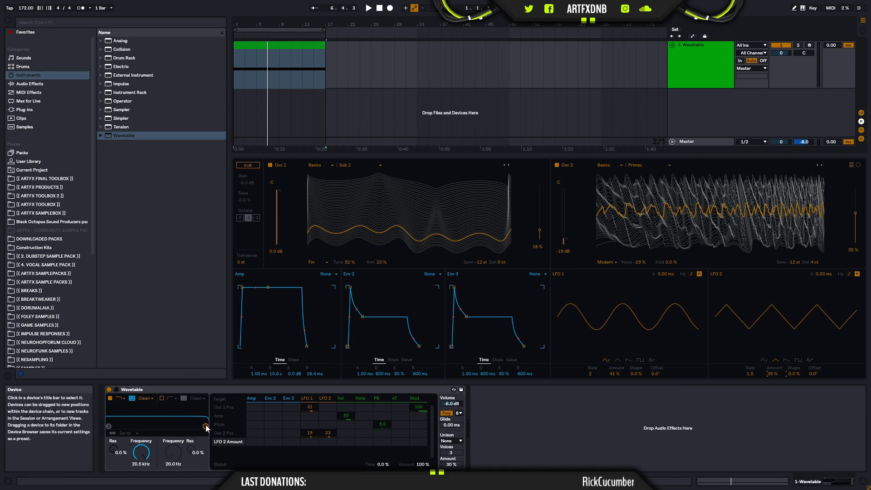
Step: Enable filter 2 as a high-pass at 463 Hz with 31% resonance and play the clip
left_click(162, 398)
left_click_drag(108, 426, 152, 422)
key("space")
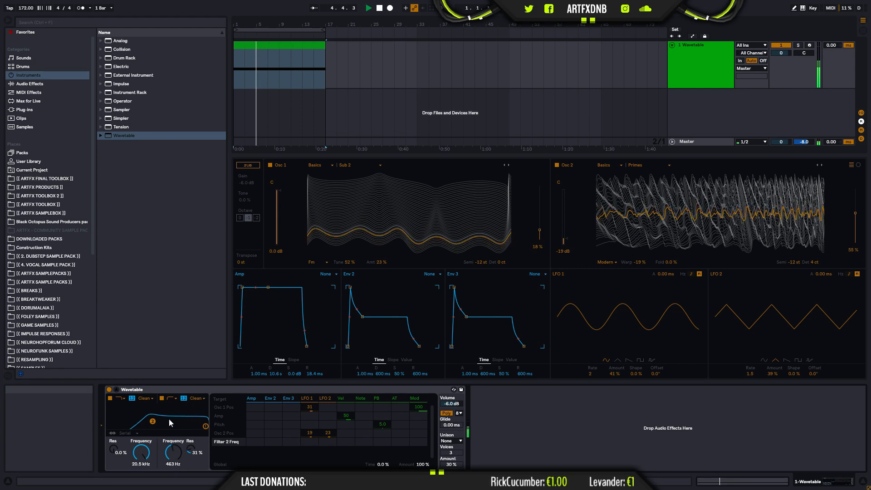
Step: Change filter 2's circuit type to MS2 and adjust it to 478 Hz with 28% resonance while listening
left_click(203, 399)
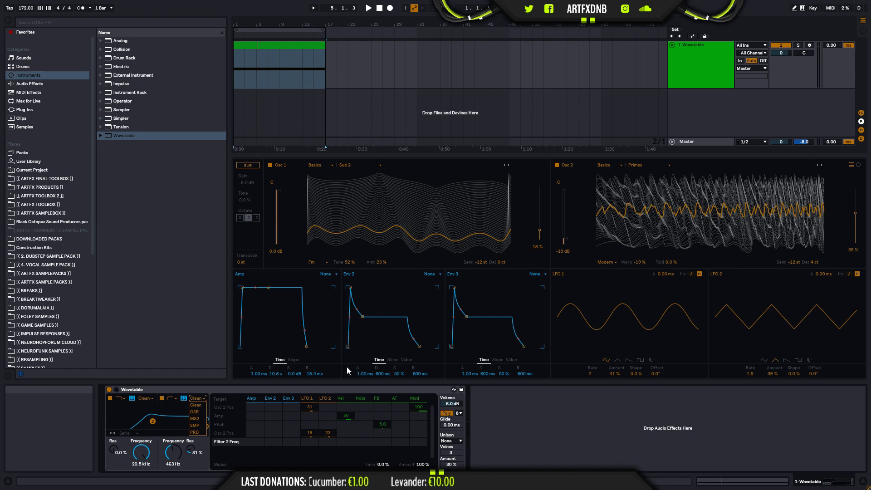
left_click(197, 419)
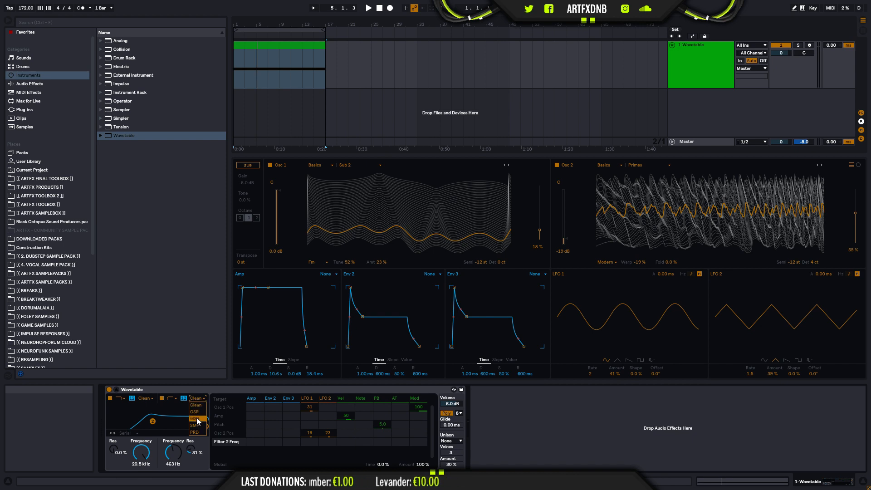
key("space")
mouse_move(152, 425)
left_mouse_down()
mouse_move(135, 413)
mouse_move(153, 422)
left_mouse_up()
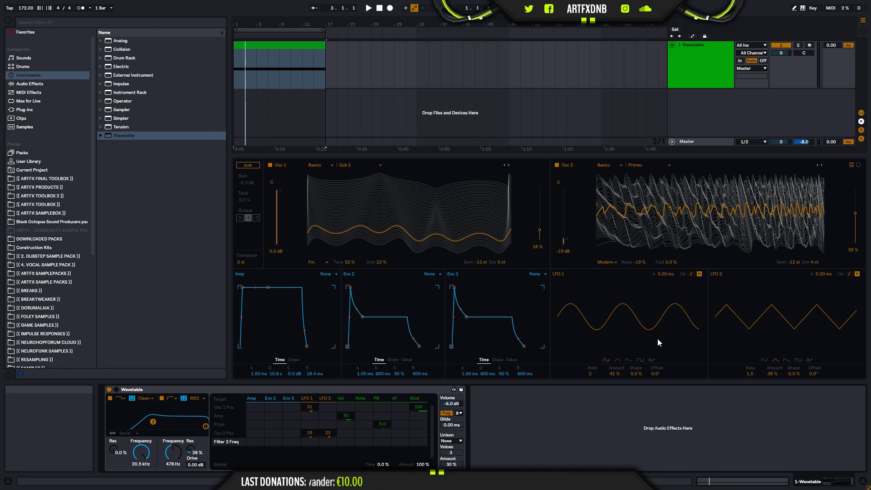
Step: Preview LFO 1's triangle, saw, square and random waveforms, returning it to sine
left_click(618, 360)
left_click(628, 360)
left_click(640, 360)
left_click(652, 360)
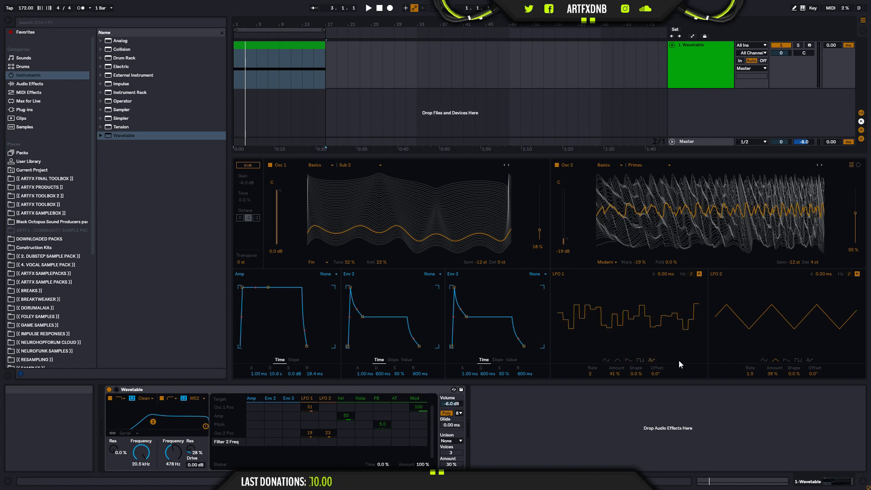
left_click(606, 359)
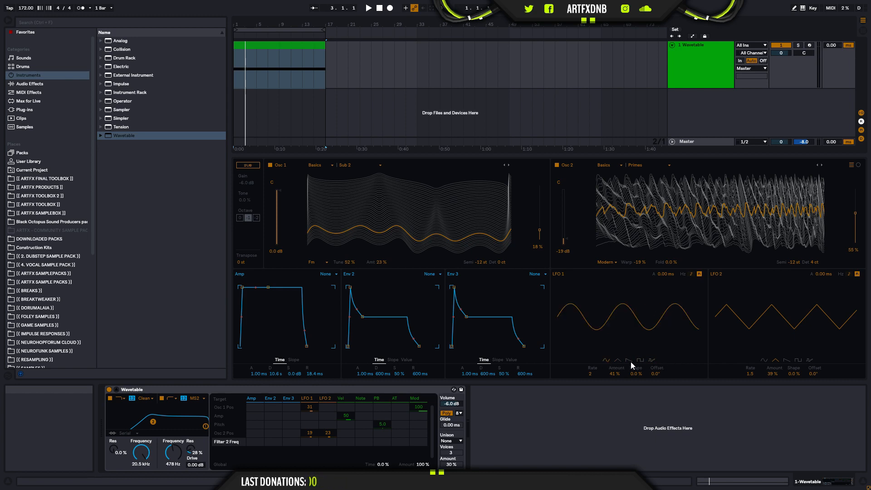
Step: Try the shape setting on LFO 1's sine, triangle and saw waveforms
mouse_move(639, 374)
left_mouse_down()
mouse_move(639, 343)
mouse_move(639, 372)
left_mouse_up()
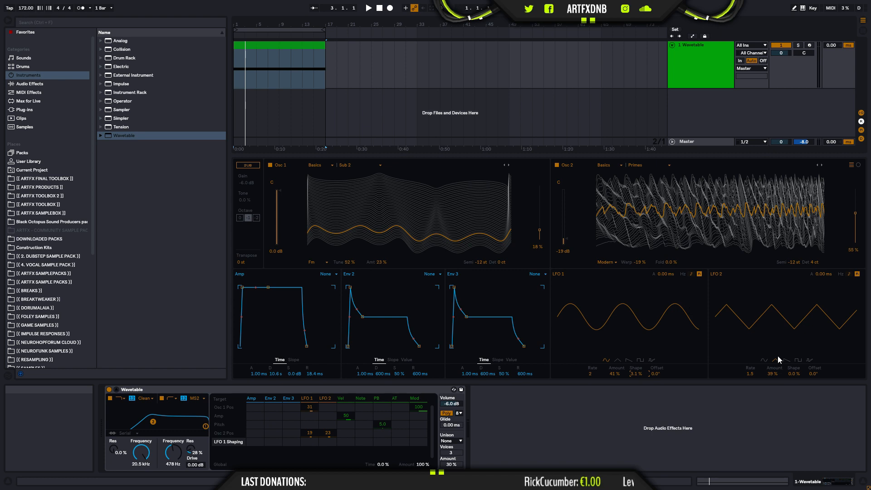
left_click(617, 360)
left_click_drag(636, 374, 636, 331)
left_click(629, 360)
left_click_drag(636, 374, 636, 442)
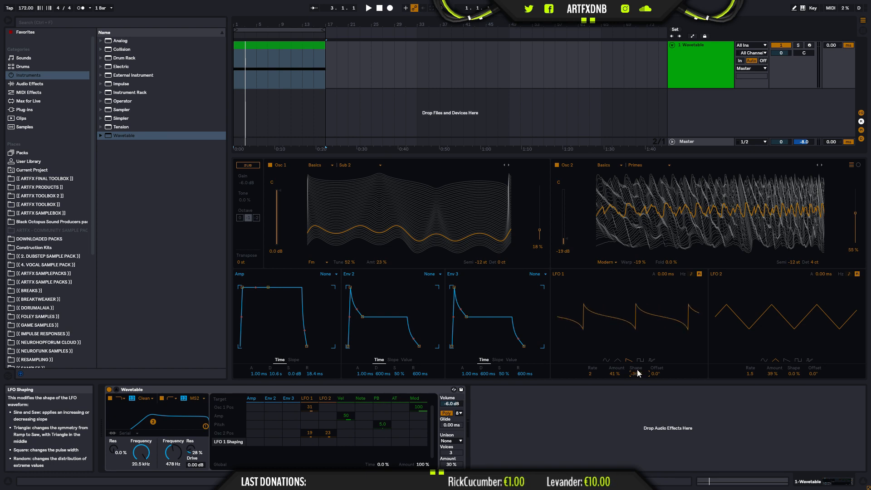
Step: Try a 19% shape on LFO 1's square wave, and switch the LFO to random with shape at 0.0%
left_click(641, 360)
left_click_drag(636, 374, 637, 345)
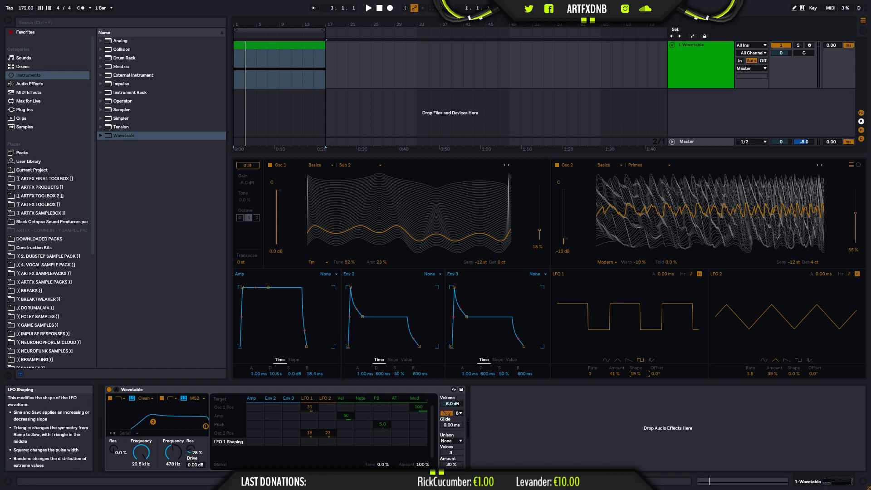
left_click(652, 360)
mouse_move(637, 377)
left_mouse_down()
mouse_move(637, 431)
mouse_move(637, 343)
mouse_move(637, 426)
mouse_move(637, 368)
mouse_move(638, 386)
left_mouse_up()
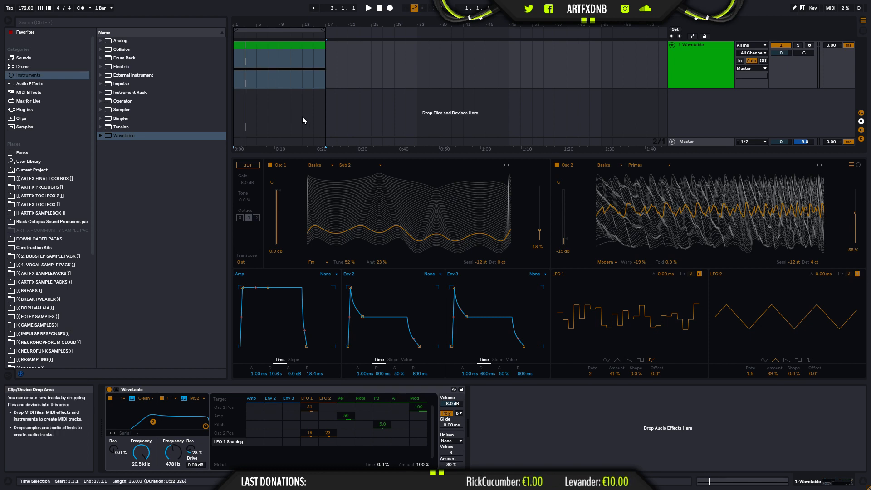
Step: Play the clip while lowering filter 2 to 39.5 Hz with 17% resonance and filter 1 to 85.9 Hz with 20% resonance
left_click(278, 48)
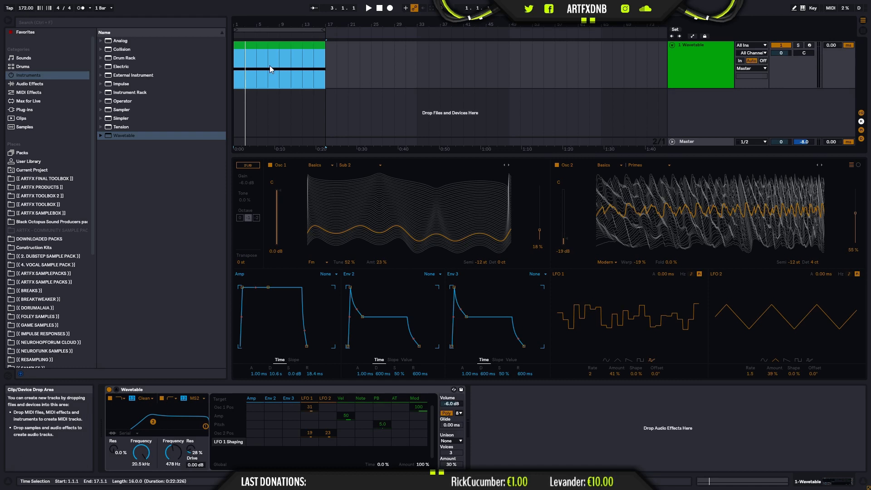
key("space")
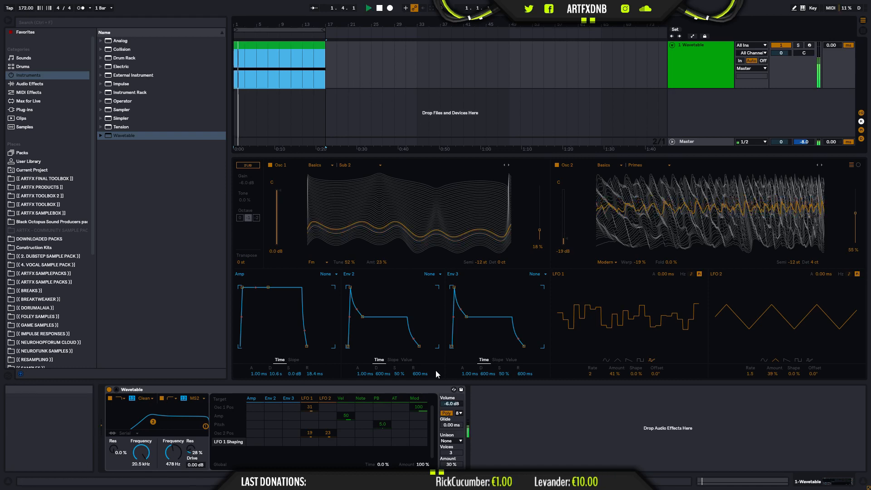
left_click_drag(173, 452, 173, 467)
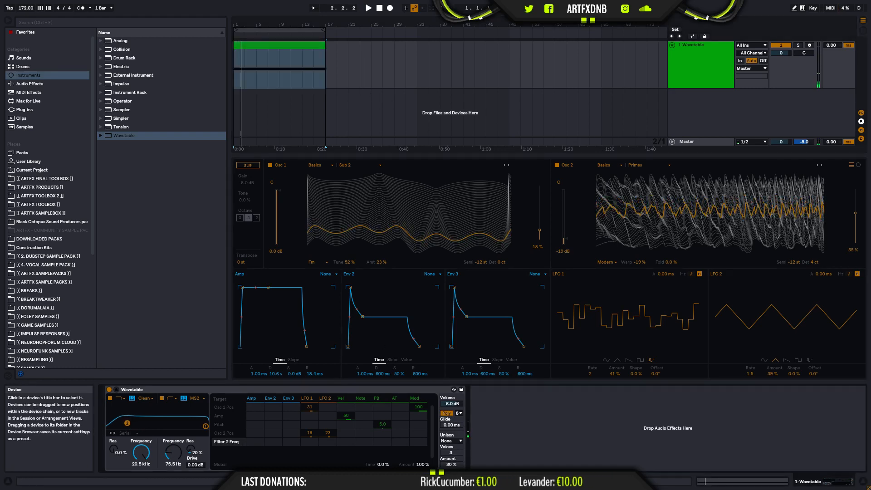
left_click_drag(208, 426, 118, 423)
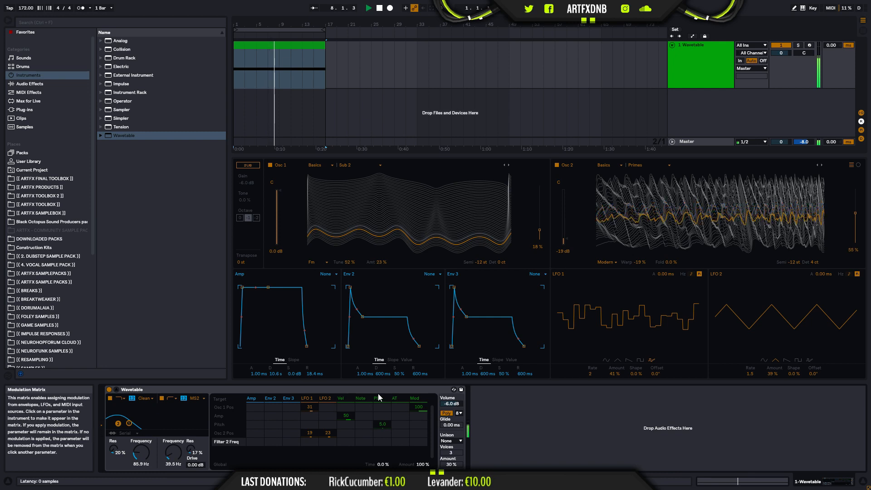
Step: Set the unison mode to Classic with 2 voices and an amount of 20%
left_click(459, 441)
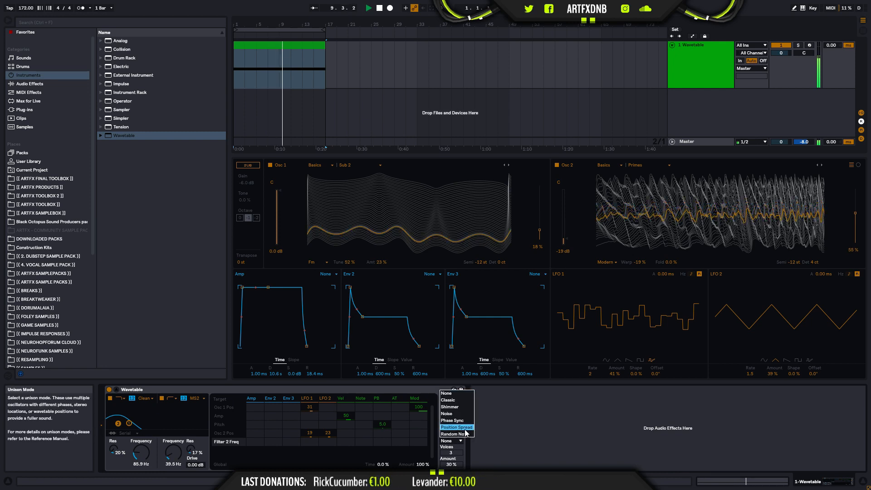
left_click(456, 401)
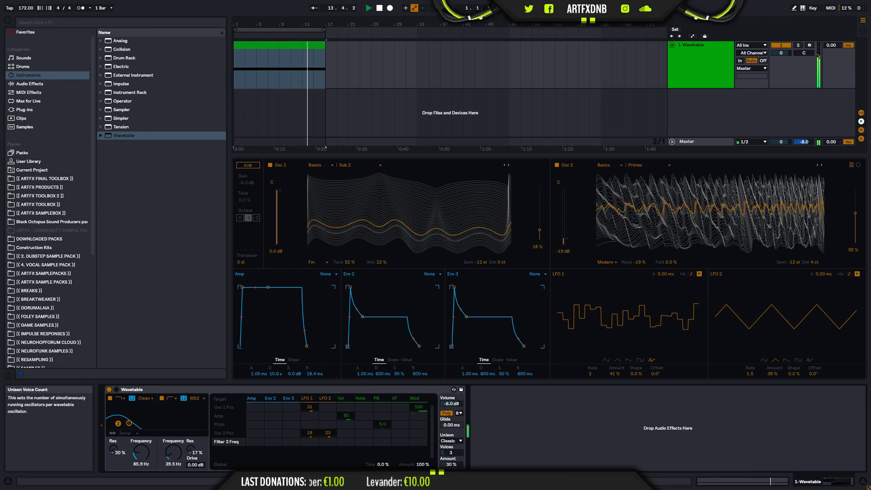
left_click_drag(452, 453, 451, 459)
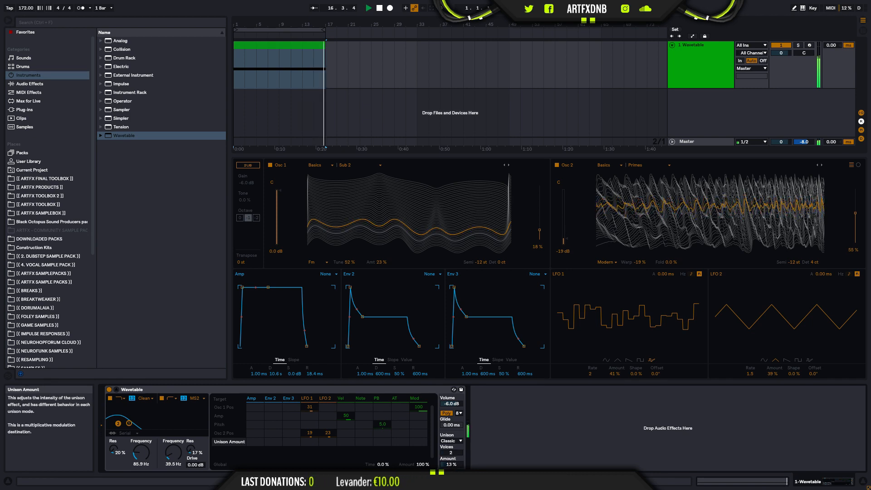
mouse_move(456, 466)
left_mouse_down()
mouse_move(456, 445)
mouse_move(456, 471)
left_mouse_up()
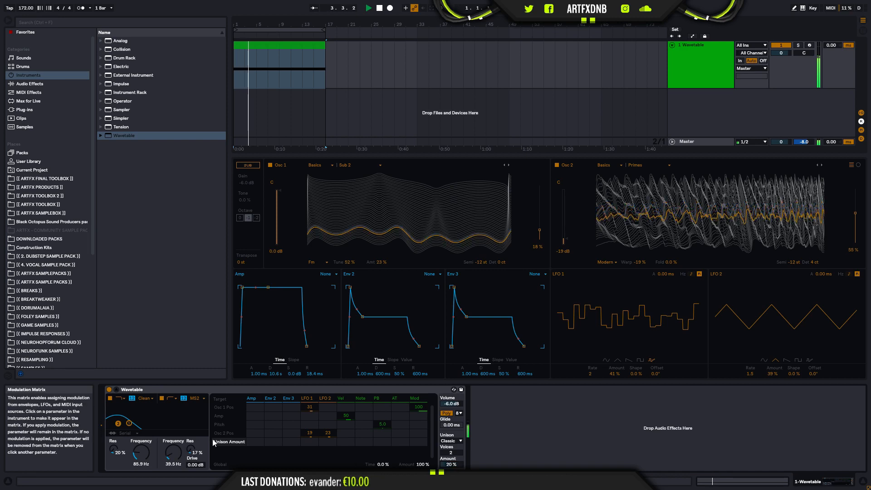
Step: Switch filter 1 to the MS2 circuit with 2.44 dB drive, and sweep its cutoff up and back to 85.9 Hz with 17% resonance
mouse_move(129, 423)
left_mouse_down()
mouse_move(201, 418)
mouse_move(136, 424)
mouse_move(150, 422)
mouse_move(142, 417)
left_mouse_up()
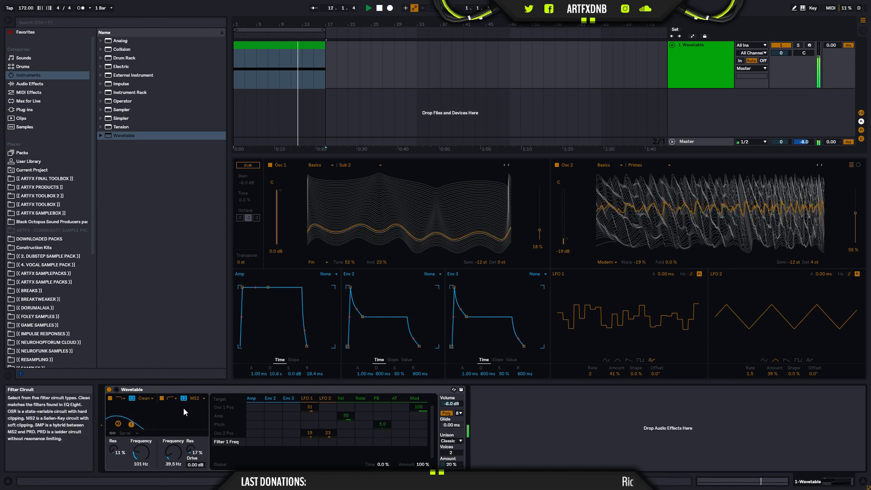
left_click(146, 399)
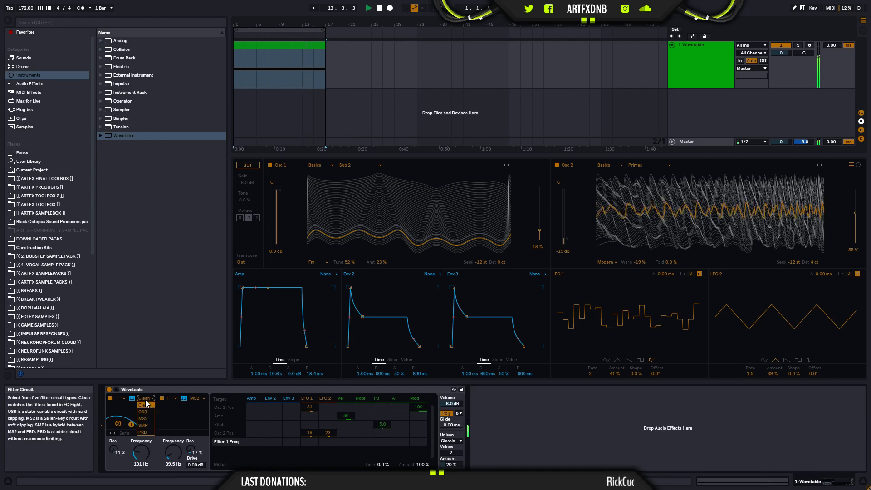
left_click(149, 419)
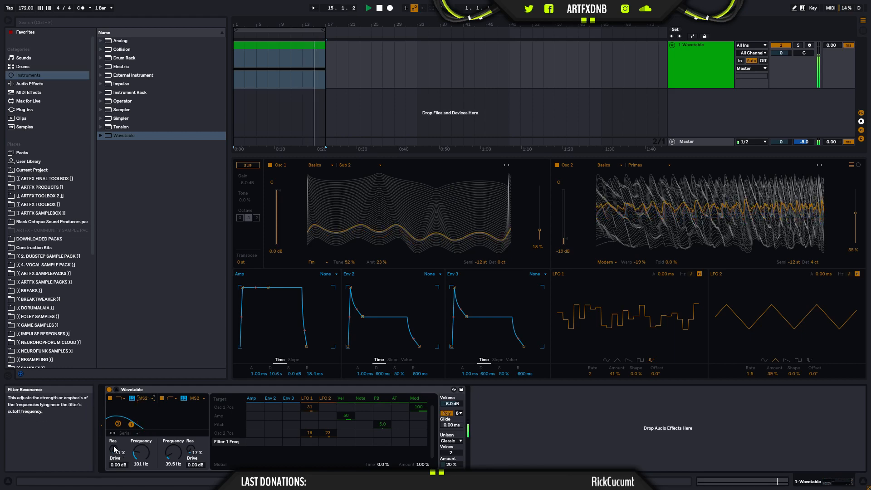
left_click_drag(117, 466, 117, 460)
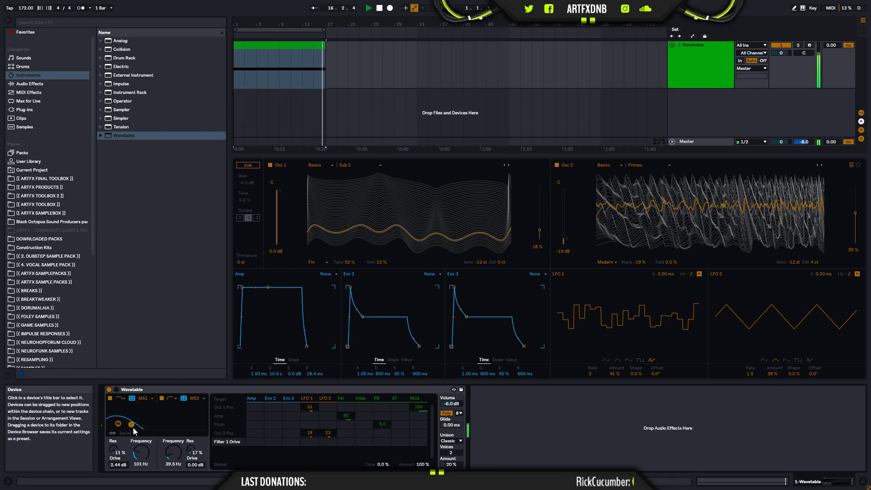
mouse_move(137, 423)
left_mouse_down()
mouse_move(163, 425)
mouse_move(151, 424)
left_mouse_up()
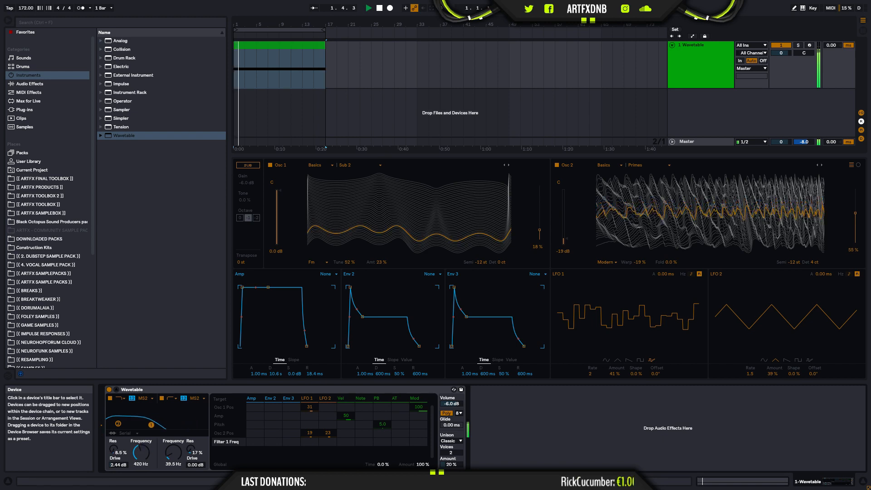
Step: Try the Parallel and Split filter routings during playback, returning to Serial
left_click(127, 434)
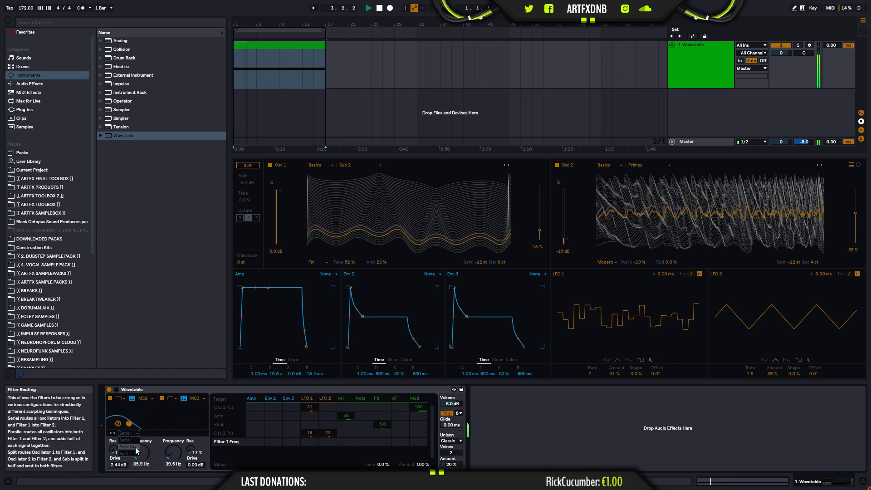
left_click(130, 447)
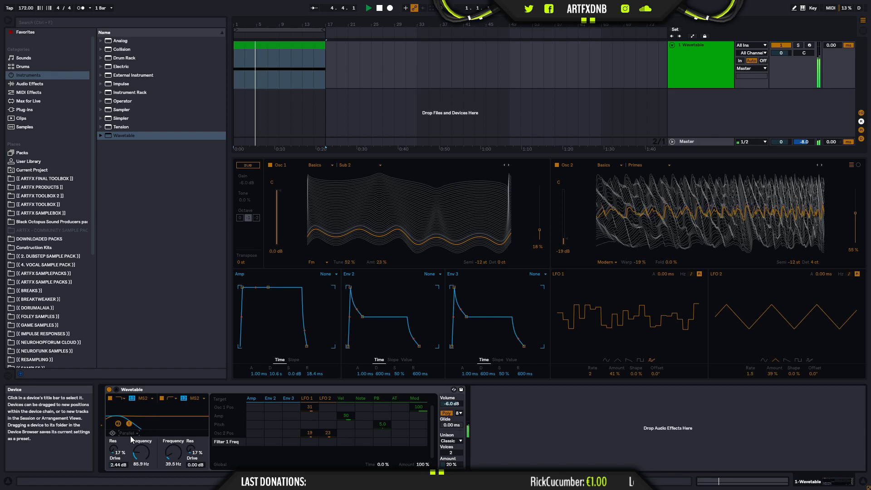
left_click(129, 435)
left_click(129, 451)
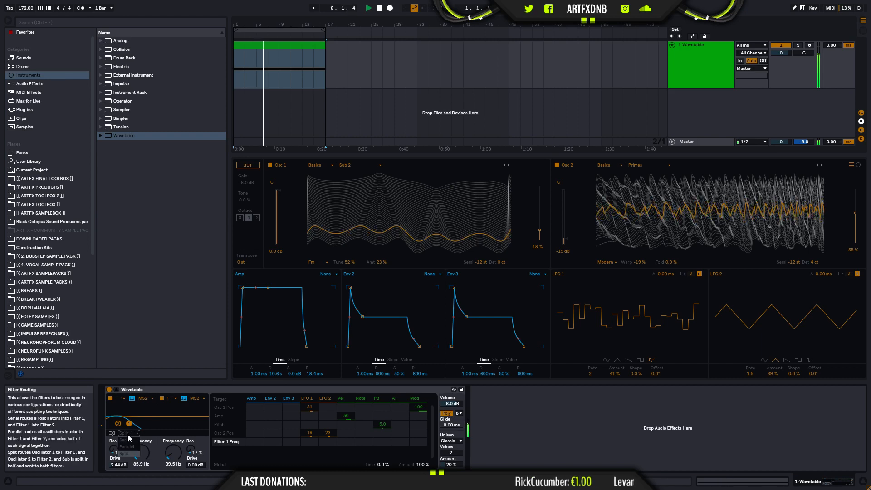
left_click(128, 441)
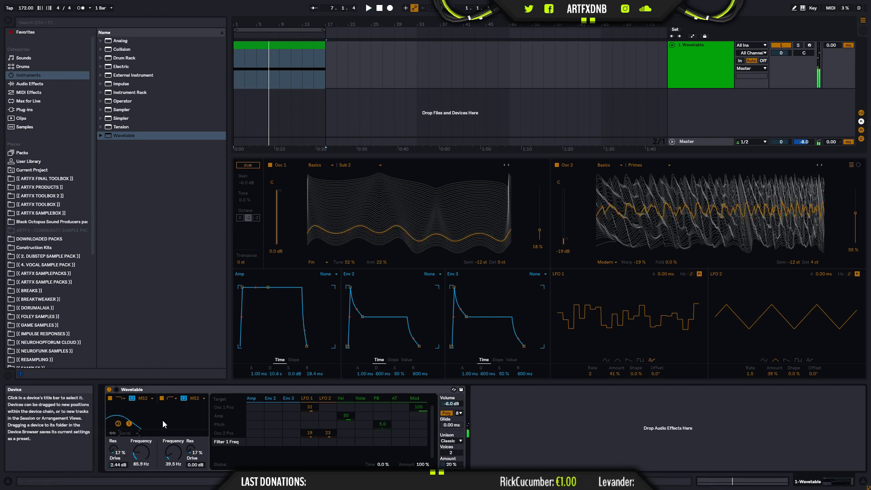
Step: Compare the Split and Parallel filter routings with playback stopped, and leave the routing on Split
left_click(123, 433)
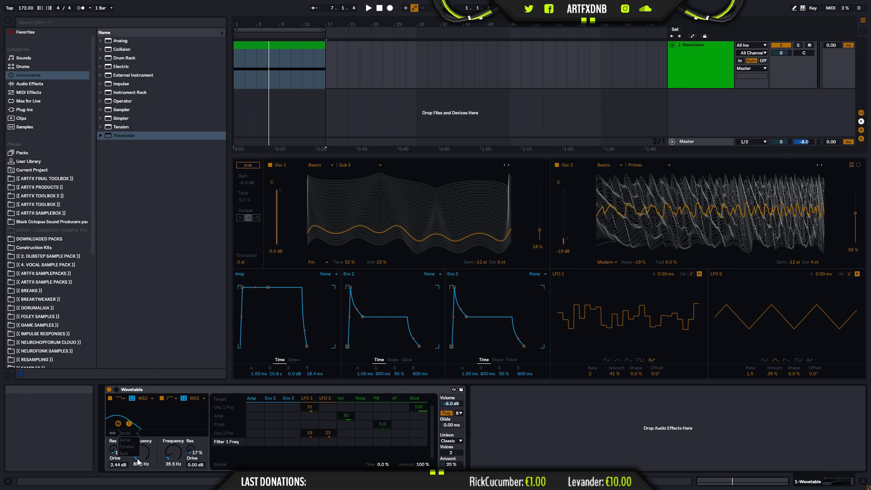
left_click(132, 455)
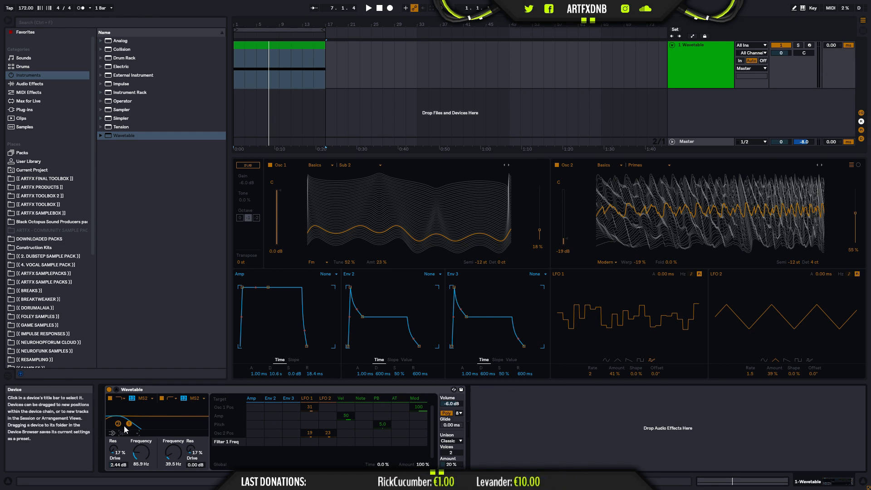
left_click(128, 447)
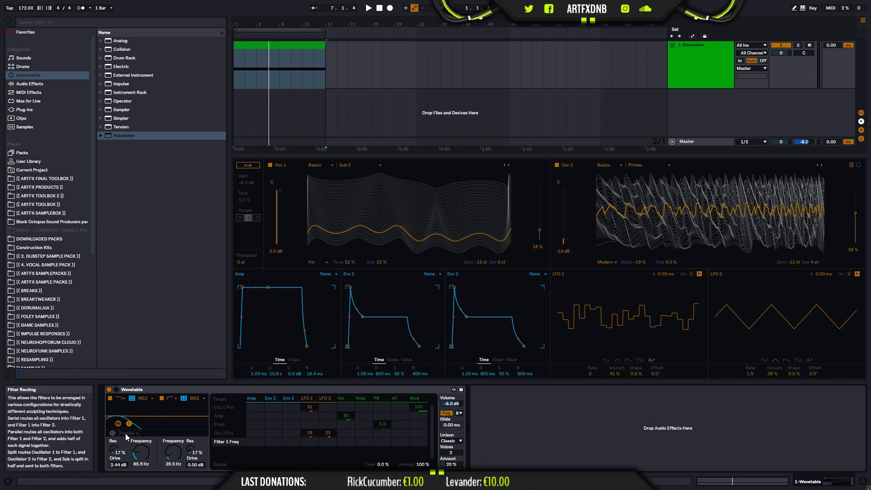
left_click(129, 454)
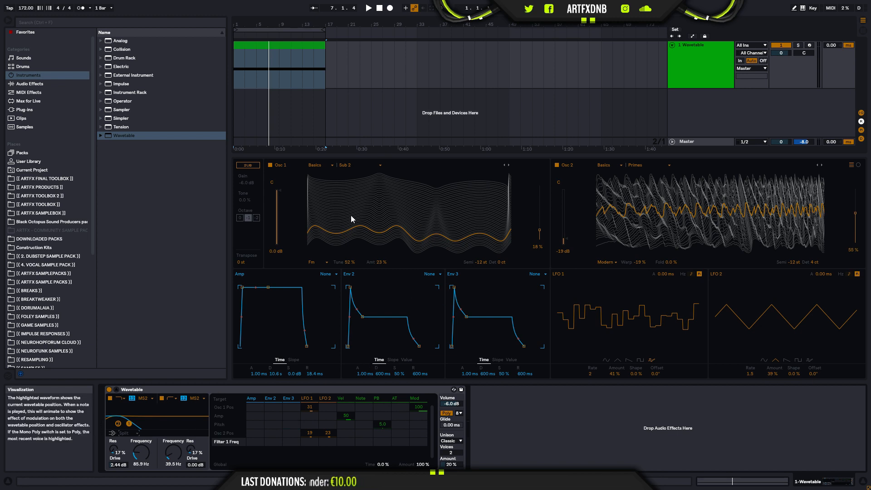
Step: Set filter 1 to 111 Hz with 20% resonance and filter 2 to 5.25 kHz with 14% resonance, keeping Split routing
left_click_drag(129, 423, 133, 422)
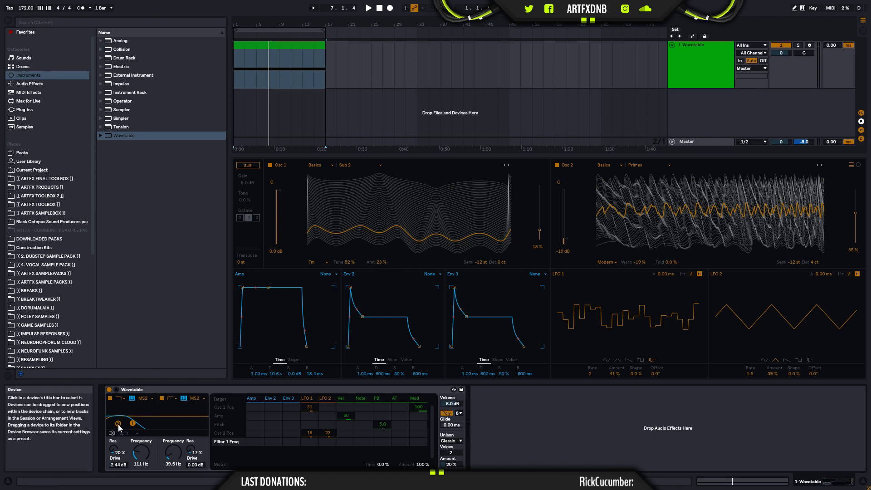
key("space")
left_click_drag(150, 428, 191, 424)
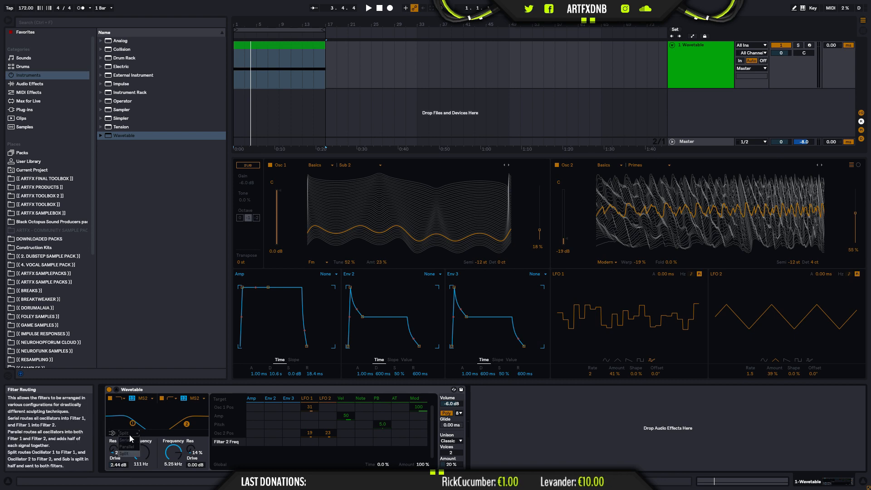
left_click(129, 454)
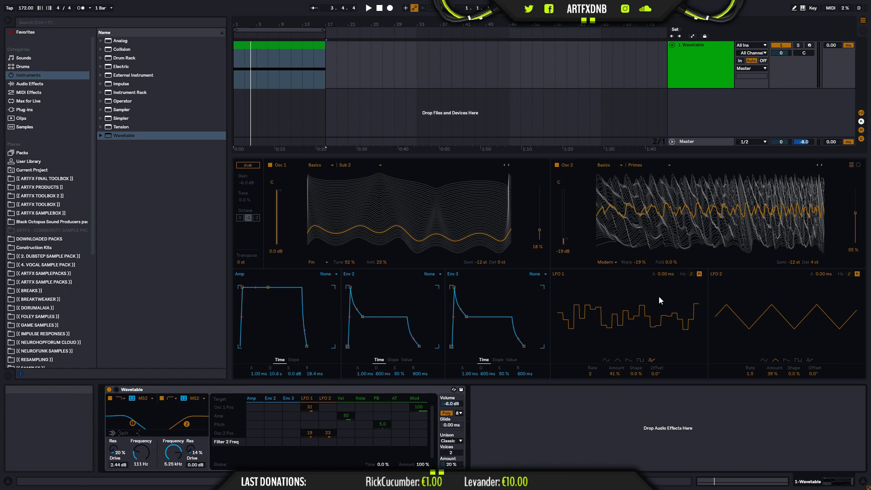
Step: Switch LFO 1 to a sine wave at rate 2 and play the clip
left_click(604, 360)
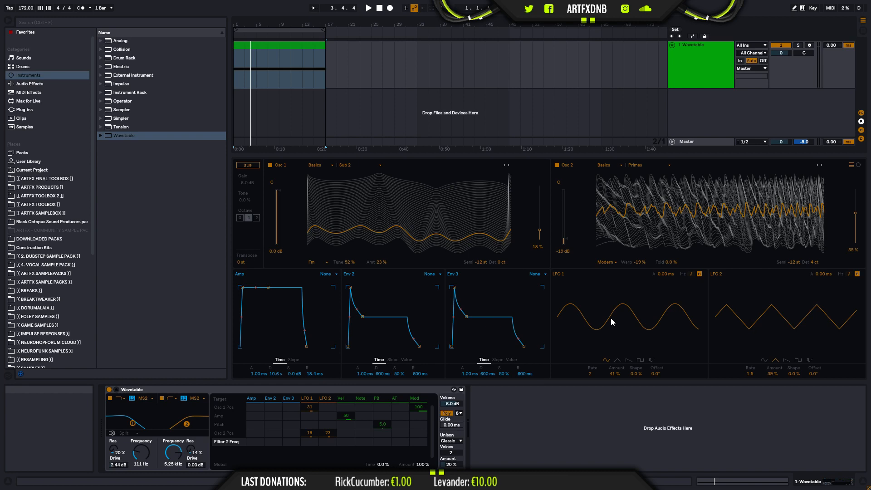
key("space")
mouse_move(591, 373)
left_mouse_down()
mouse_move(590, 363)
mouse_move(591, 373)
left_mouse_up()
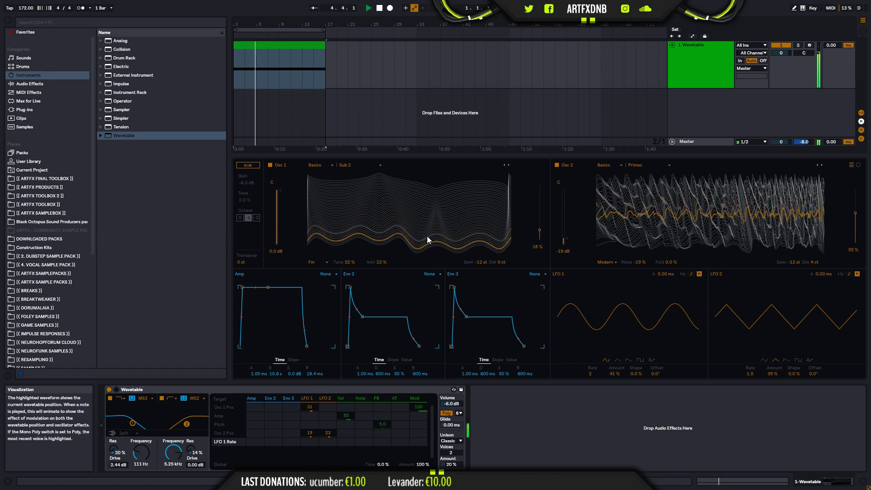
Step: Try another Basics wavetable on Osc 2, and switch its category to Collection
left_click(669, 165)
left_click(649, 349)
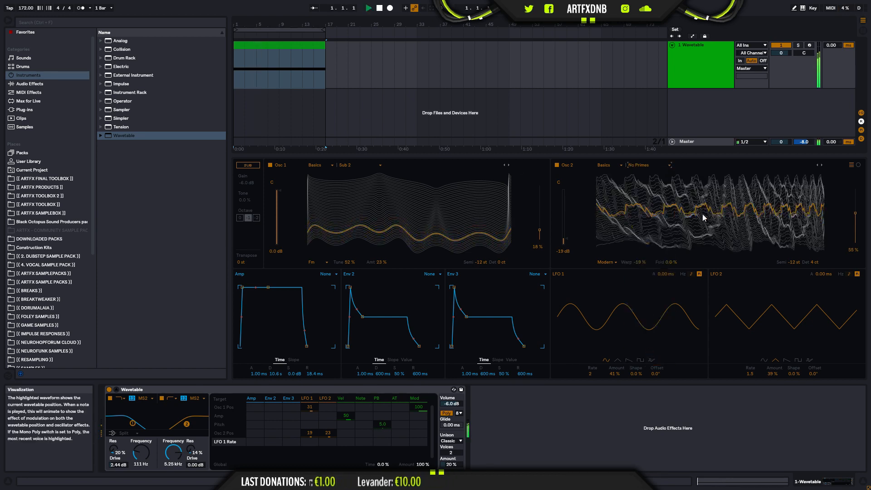
left_click(614, 164)
left_click(611, 179)
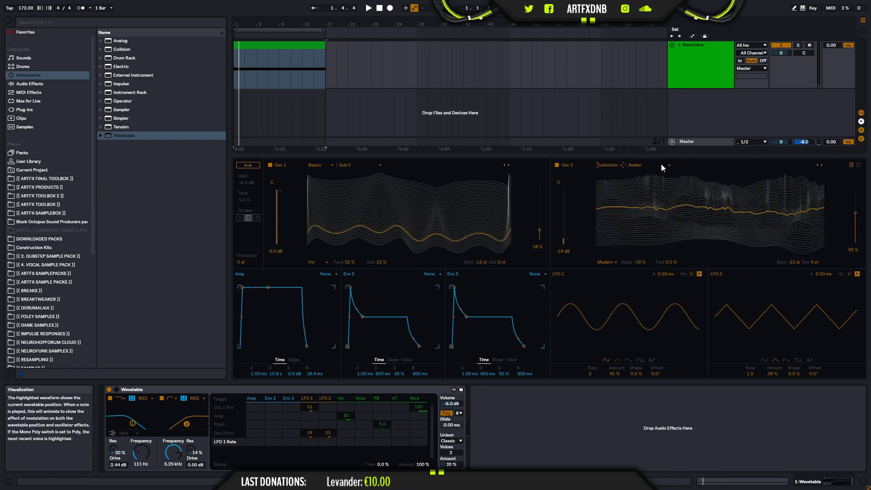
Step: Play the Cobalt wavetable on Osc 2 while lowering filter 2 to 324 Hz and adjusting the oscillator's position to 54%
left_click(644, 164)
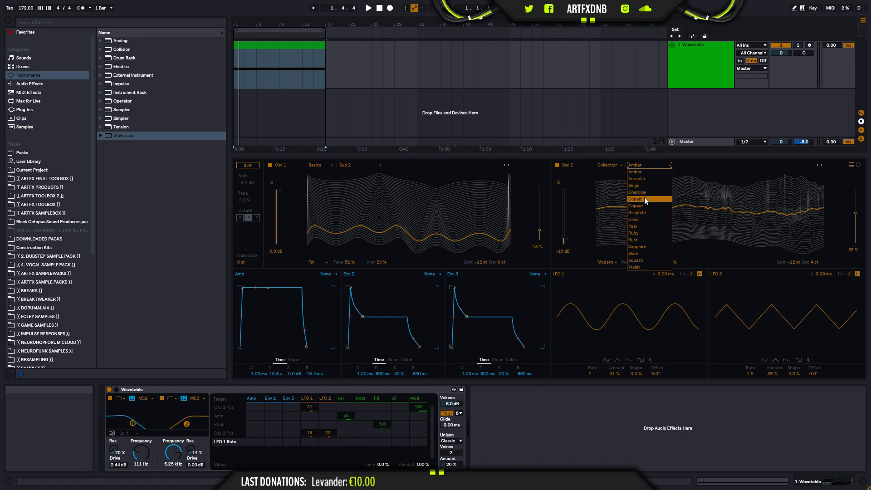
left_click(645, 199)
key("space")
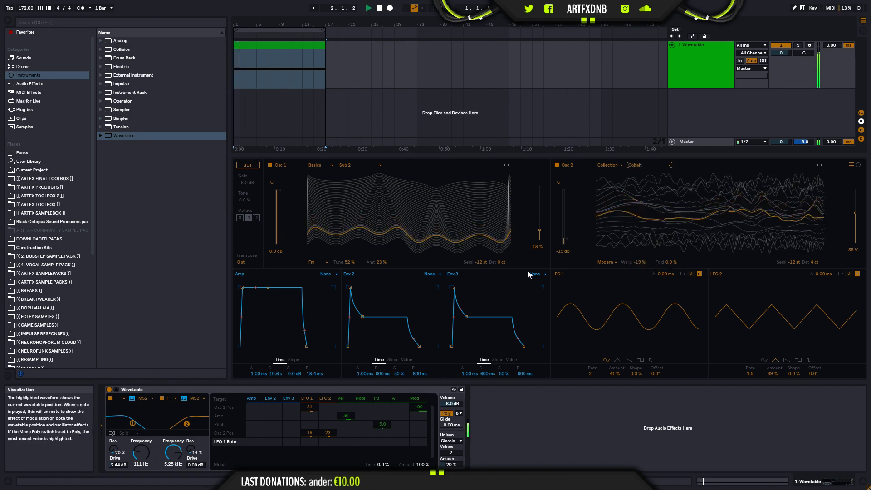
left_click_drag(187, 424, 147, 424)
left_click_drag(710, 210, 674, 213)
Step: Load the Beige wavetable into Osc 2 and play it alone with Osc 1 switched off
left_click(636, 165)
left_click(642, 186)
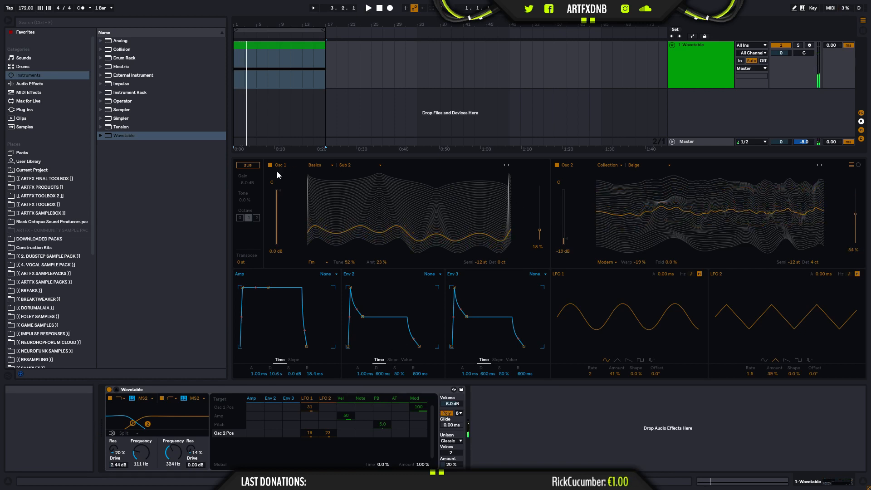
key("space")
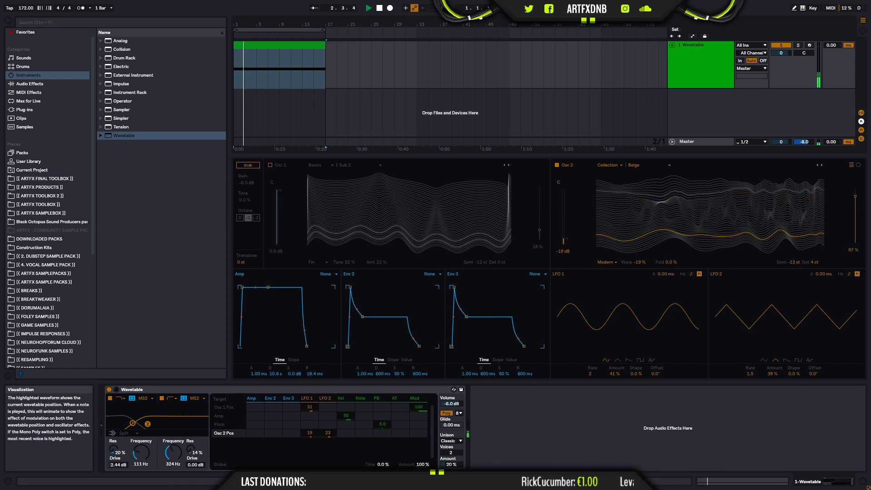
Step: Reset Osc 2's warp to 0.0%, switch its effect mode to Classic and raise its position to 75%
mouse_move(634, 263)
left_mouse_down()
mouse_move(635, 209)
mouse_move(636, 262)
left_mouse_up()
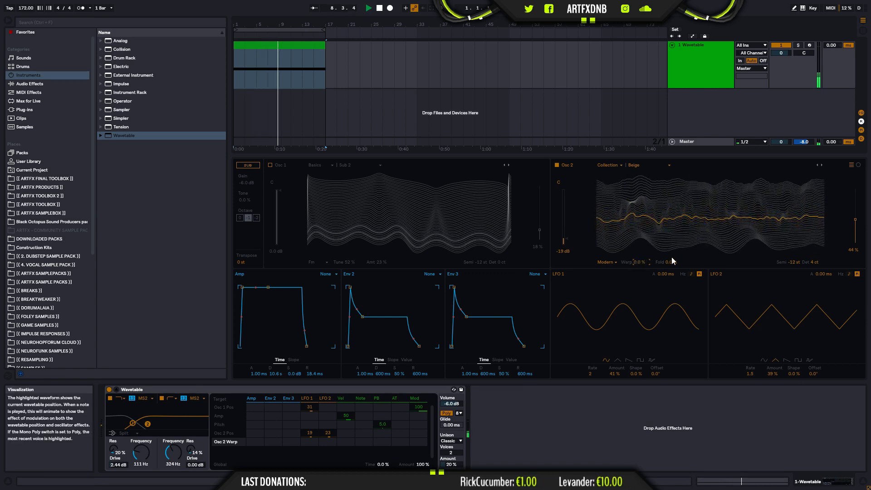
left_click(609, 262)
left_click(609, 283)
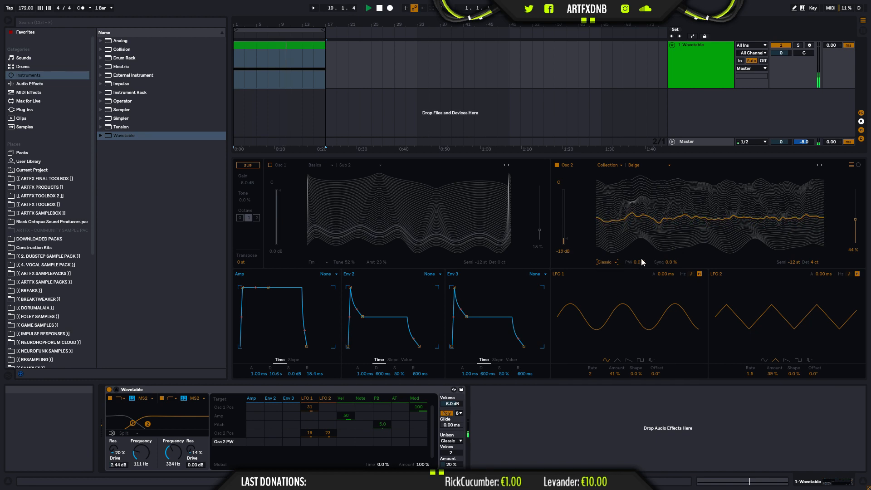
left_click_drag(660, 224, 661, 195)
Step: Audition the Rust wavetable on Osc 2 while sweeping its position, ending at 66%
left_click(635, 165)
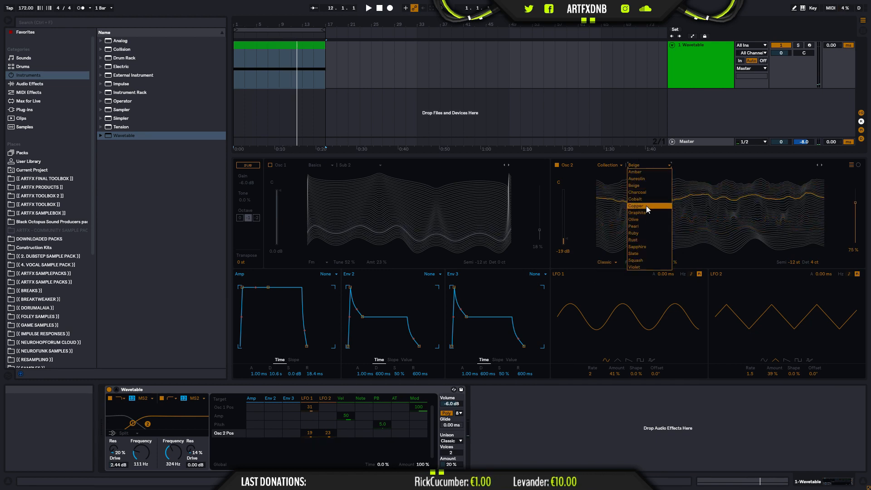
left_click(644, 241)
key("space")
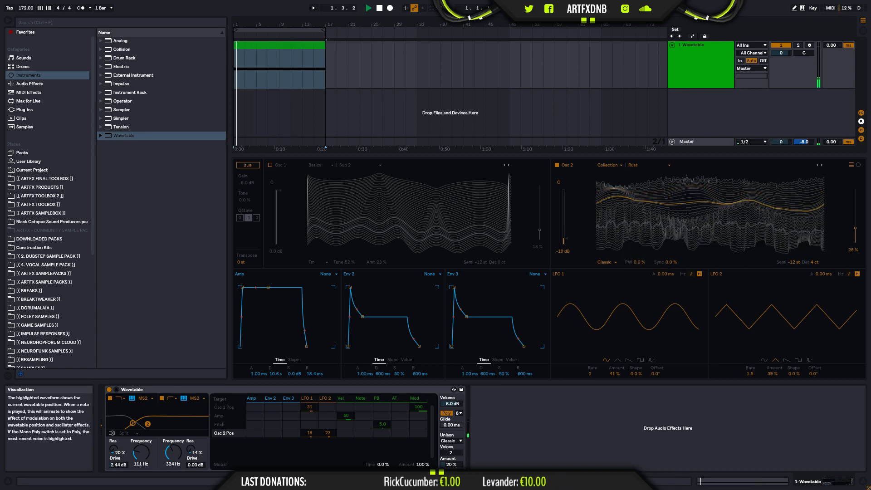
left_click_drag(679, 213, 679, 225)
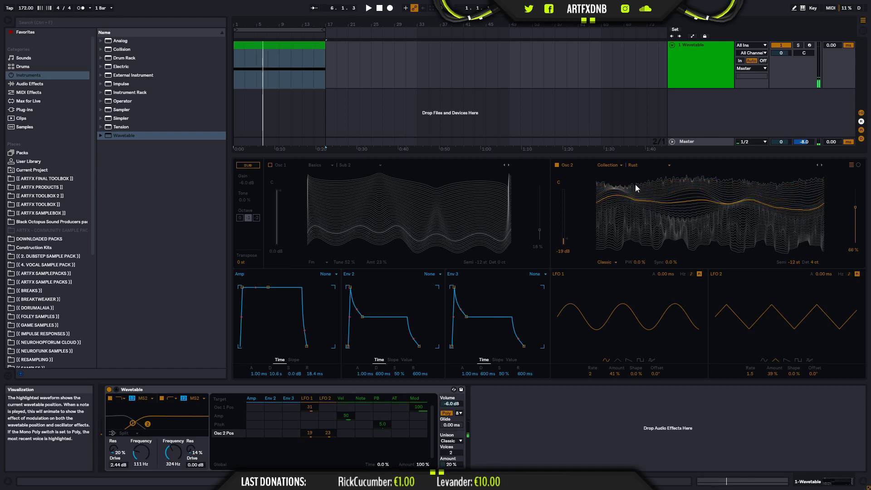
Step: Play the Ruby wavetable on Osc 2 at 20% position, and raise filter 2 to 434 Hz with 0.0% resonance
left_click(639, 166)
left_click(651, 232)
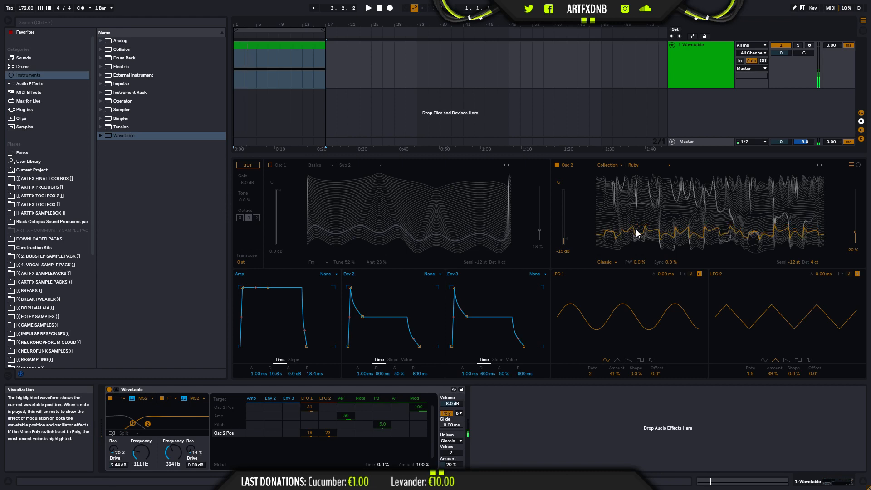
mouse_move(149, 427)
left_mouse_down()
mouse_move(129, 422)
mouse_move(154, 417)
mouse_move(152, 426)
left_mouse_up()
Step: Audition the Slate wavetable on Osc 2 while raising filter 2 to 1.18 kHz with 5.7% resonance
left_click(632, 165)
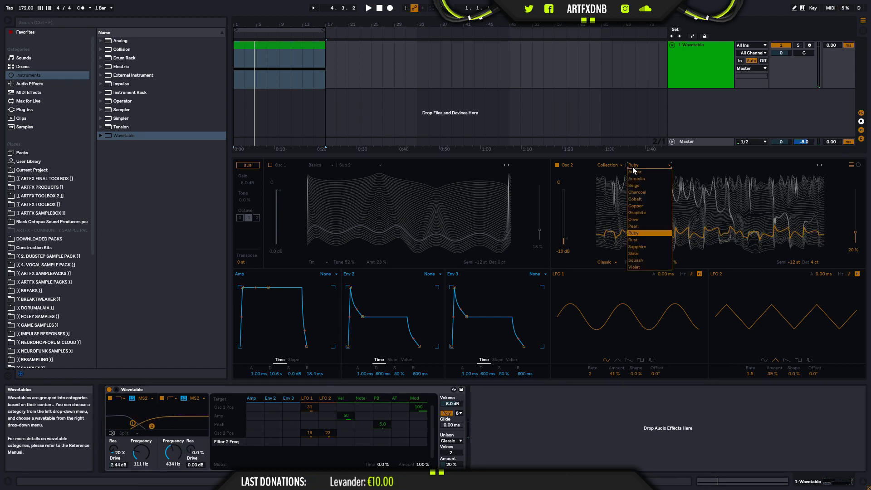
left_click(641, 254)
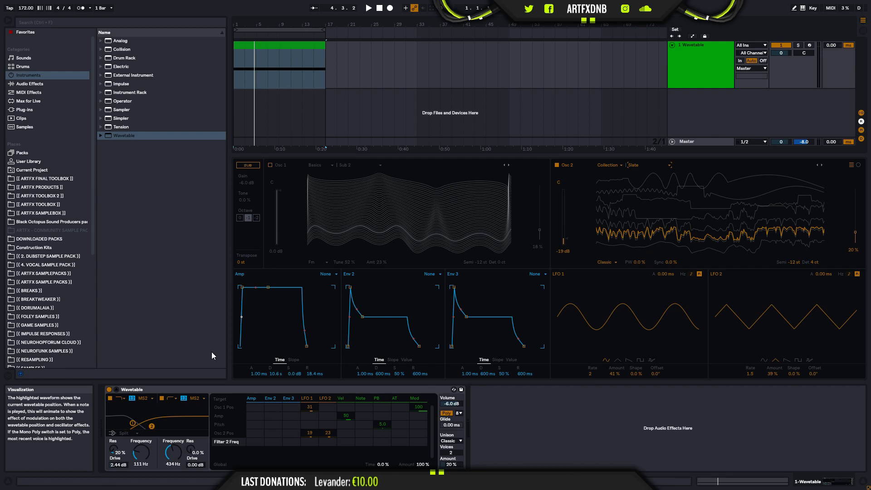
key("space")
left_click_drag(151, 427, 165, 425)
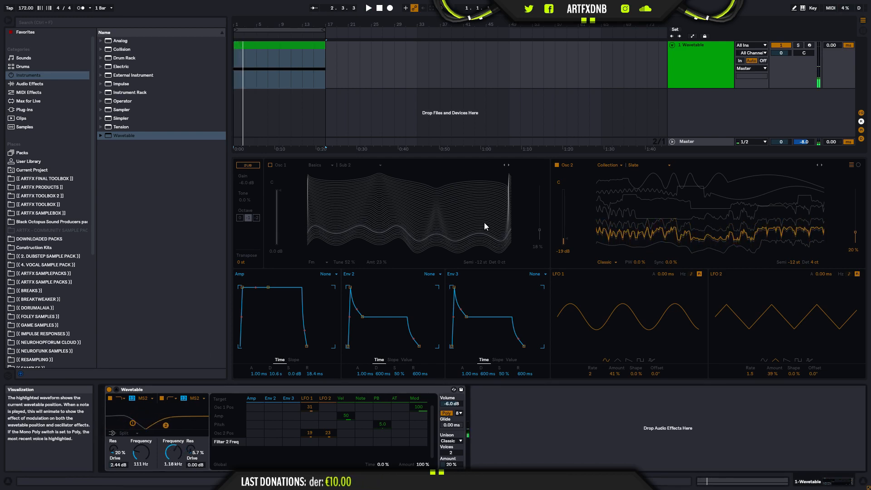
Step: Play the Complex category's Menace wavetable on Osc 2 at about 62% position, lowering filter 2 to 140 Hz with 20% resonance
left_click(609, 165)
left_click(609, 186)
left_click(644, 165)
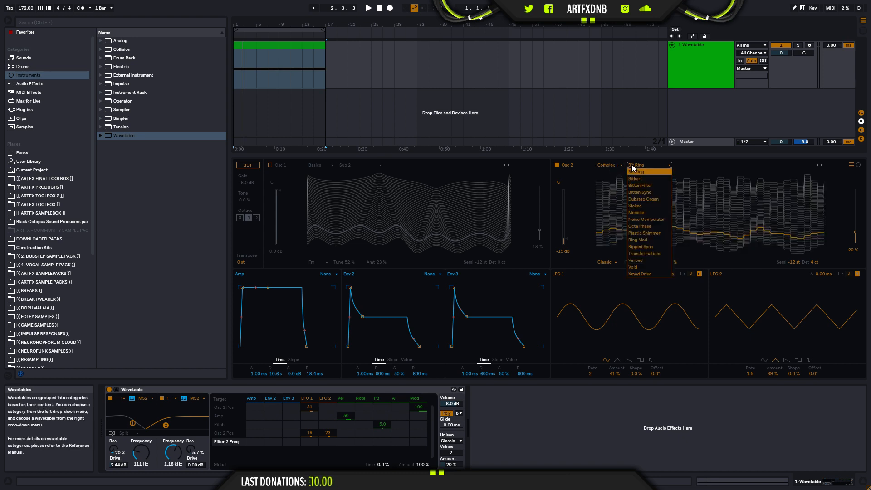
left_click(647, 213)
key("space")
left_click_drag(165, 426, 135, 423)
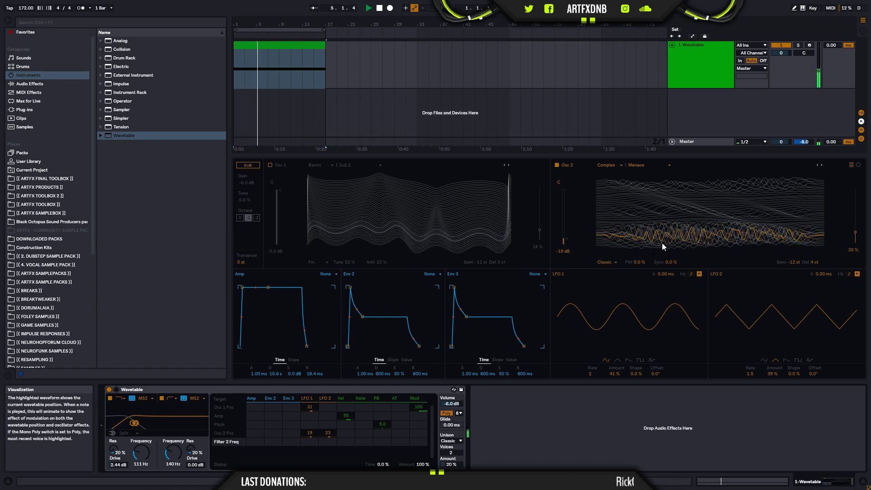
left_click_drag(676, 235, 634, 203)
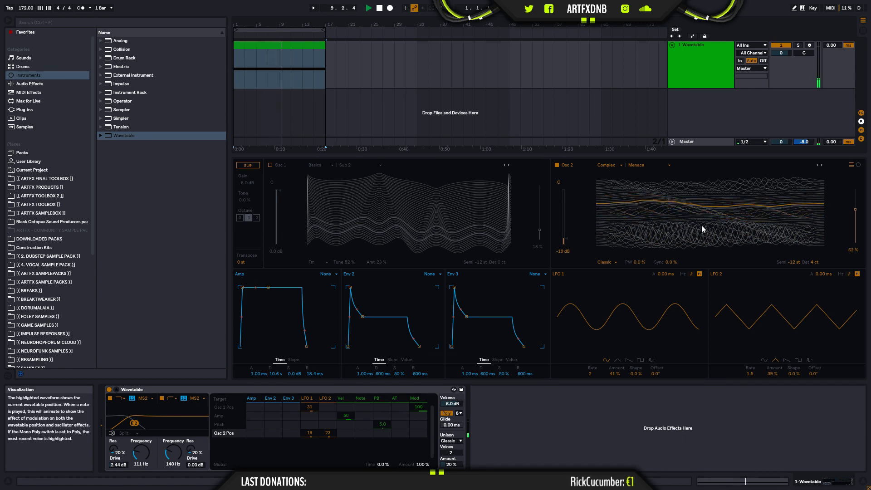
Step: Audition the Dubstep Organ wavetable on Osc 2
left_click(638, 167)
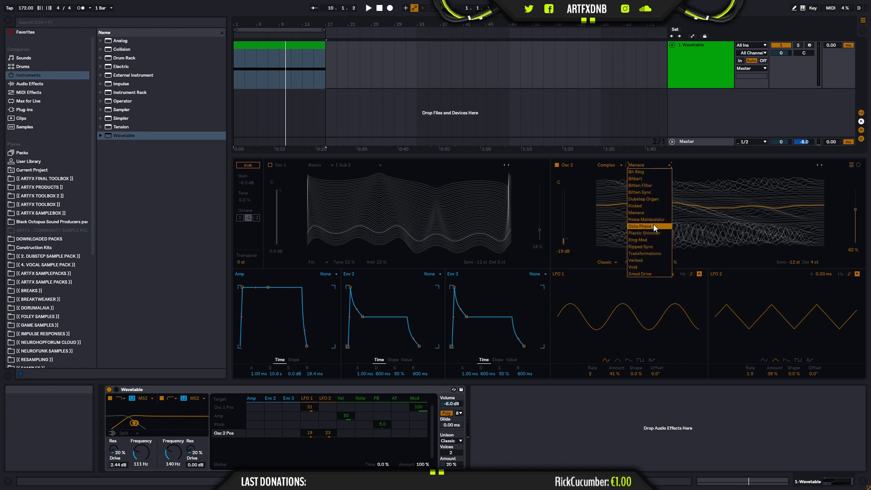
left_click(642, 200)
key("space")
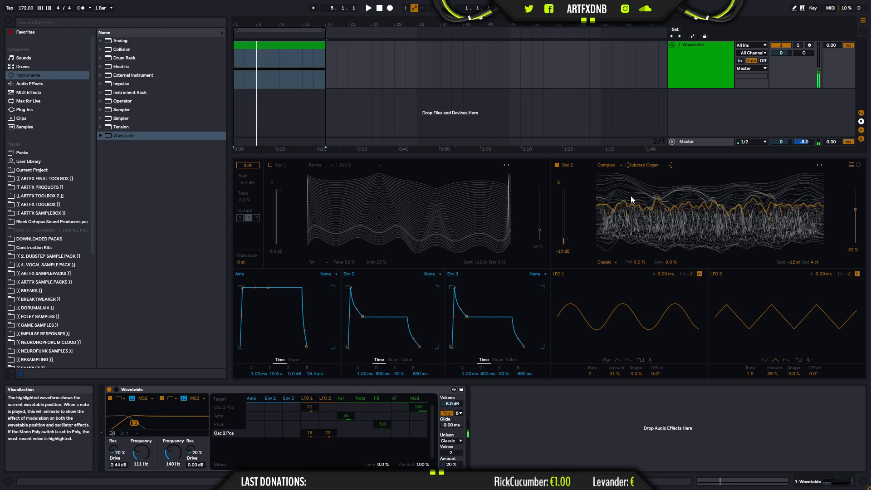
Step: Load the Freak wavetable from the Distortion category into Osc 2 and play it
left_click(633, 168)
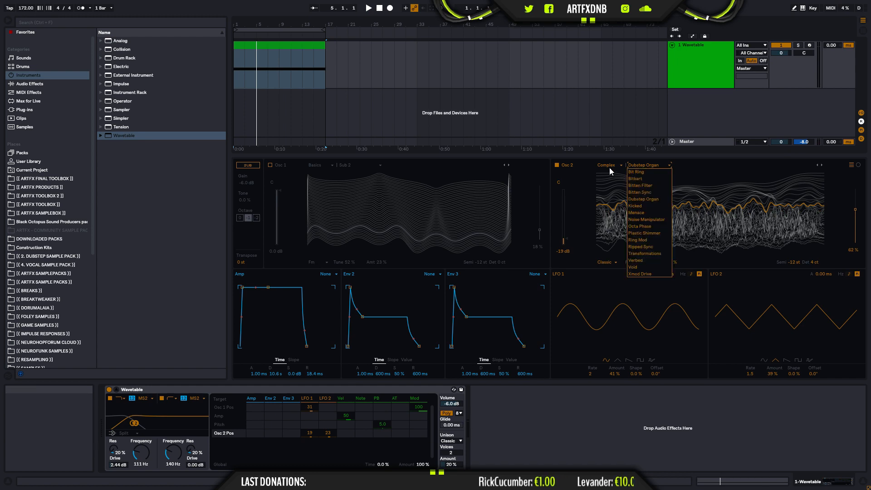
left_click(610, 167)
left_click(610, 165)
left_click(613, 198)
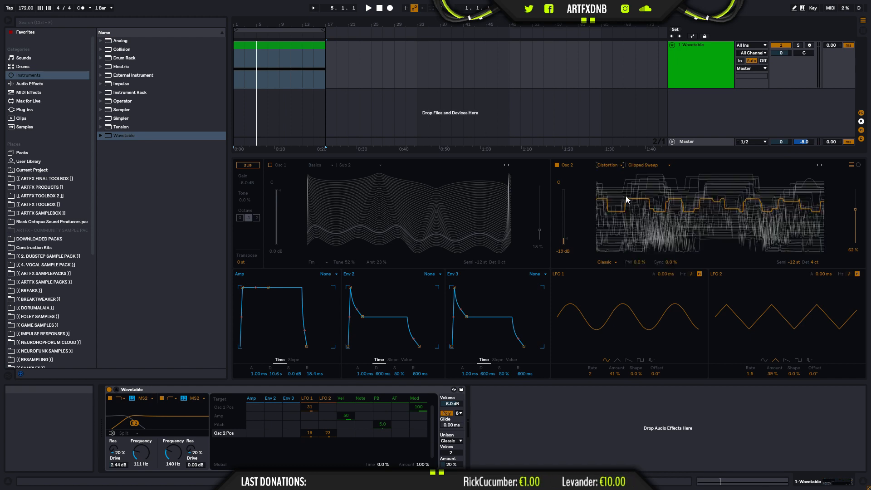
left_click(648, 166)
left_click(640, 210)
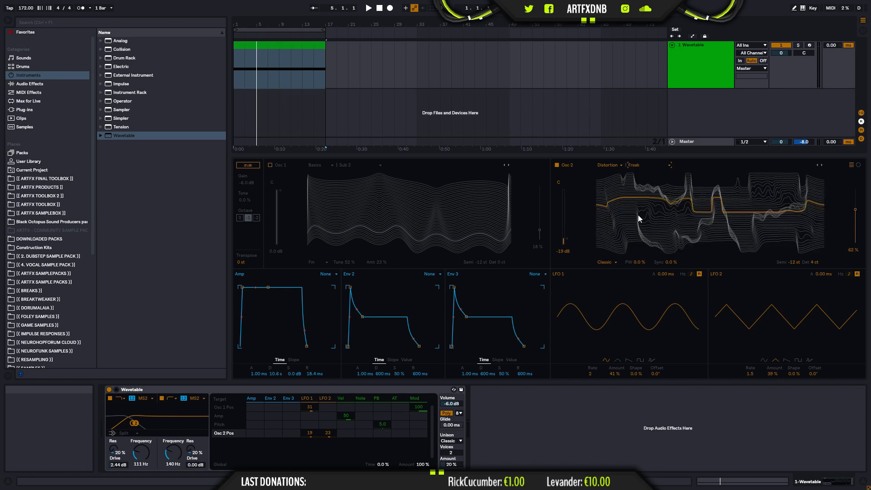
key("space")
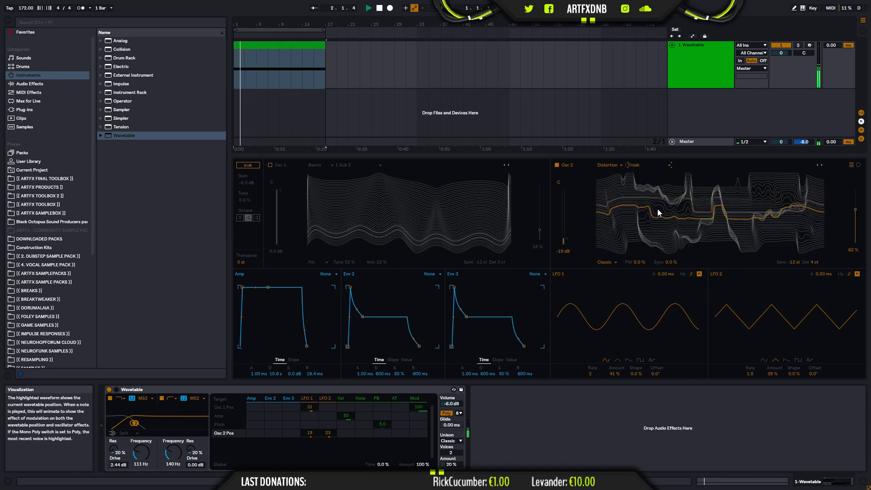
Step: Turn filter 2 into a 24 dB Clean notch at 1.64 kHz with 0.0% resonance and modulate its frequency with LFO 2 at 39
left_click_drag(135, 424, 169, 423)
left_click(176, 398)
left_click(171, 425)
mouse_move(165, 424)
left_mouse_down()
mouse_move(187, 426)
mouse_move(171, 426)
left_mouse_up()
left_click(182, 399)
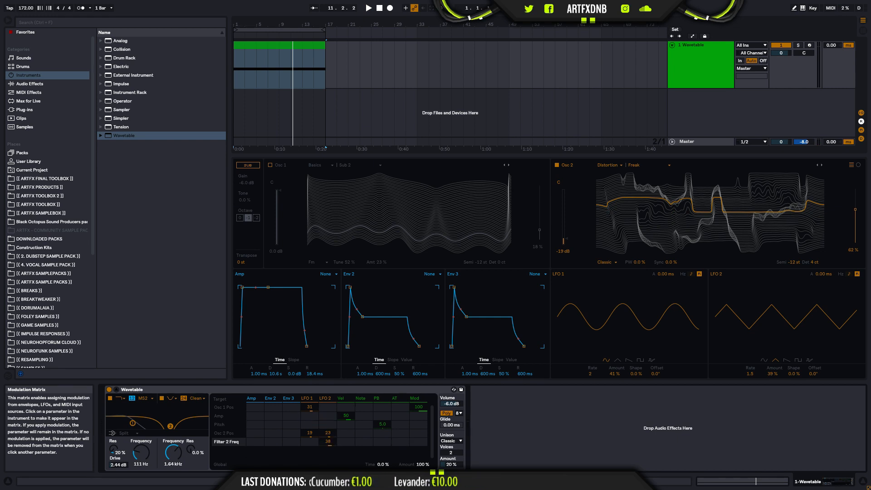
key("space")
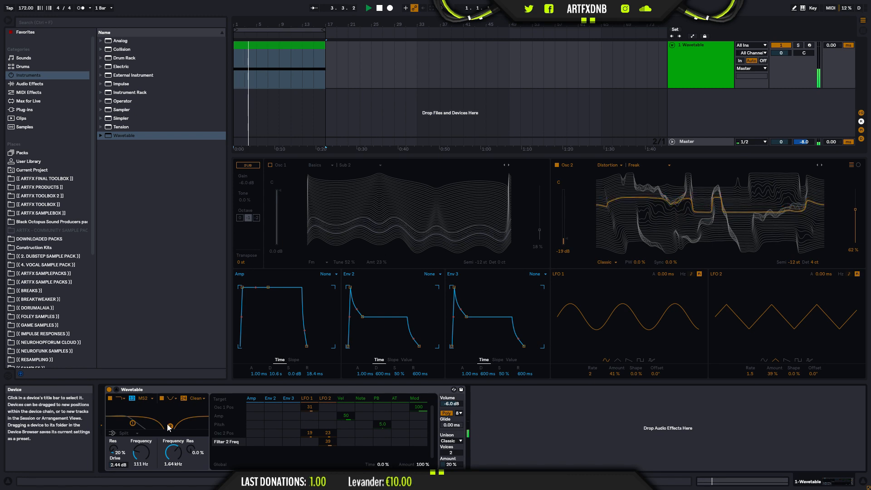
key("space")
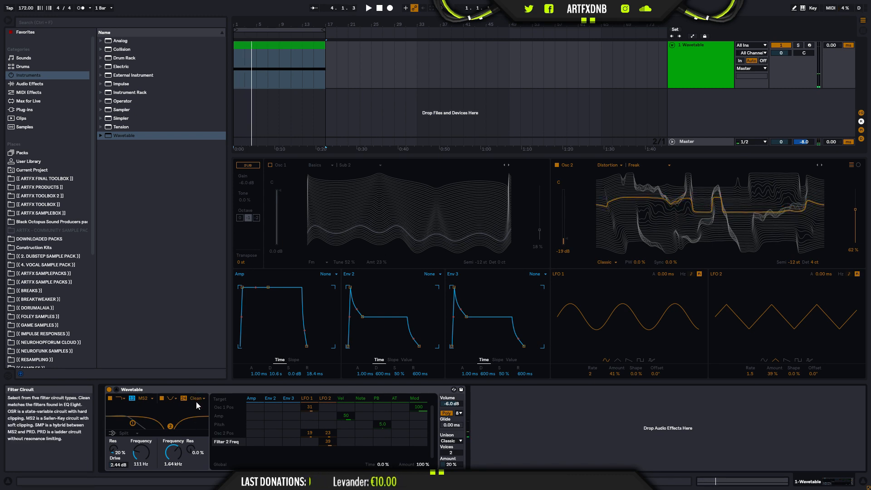
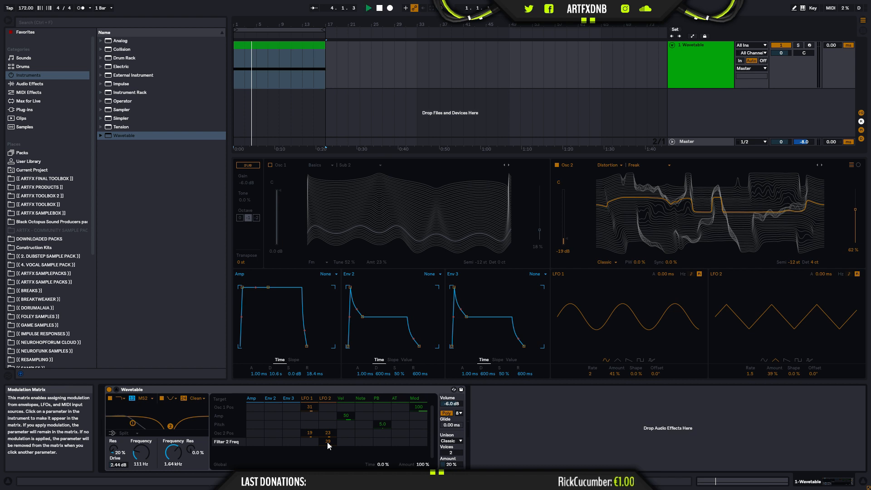
Step: Sweep filter 2's frequency during playback, ending at 2.26 kHz, and reduce its LFO 2 modulation to 33
key("space")
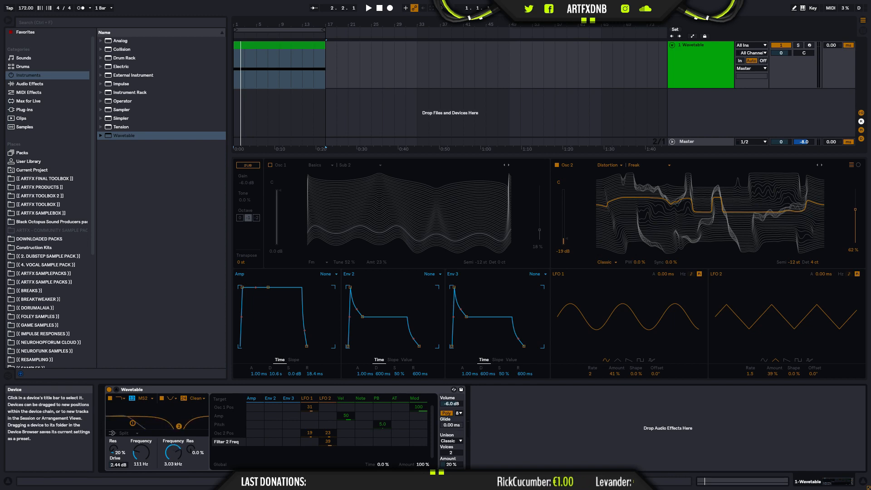
key("space")
left_click_drag(155, 427, 174, 426)
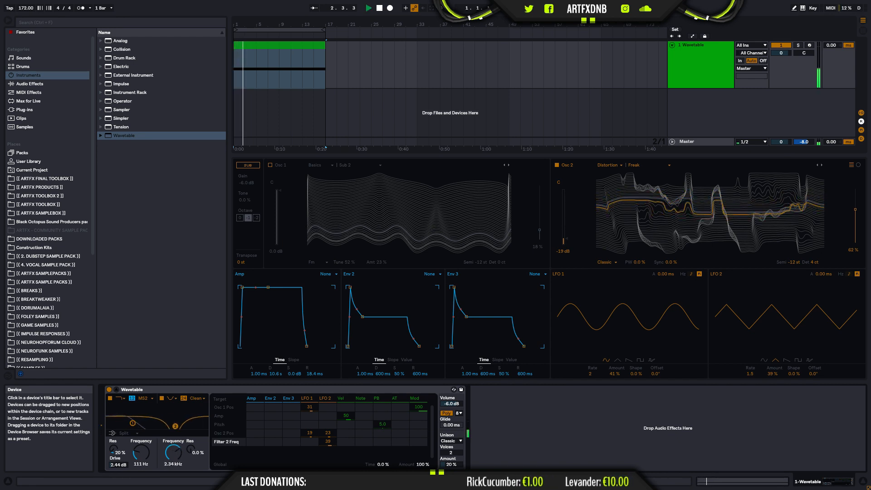
left_click_drag(332, 445, 332, 417)
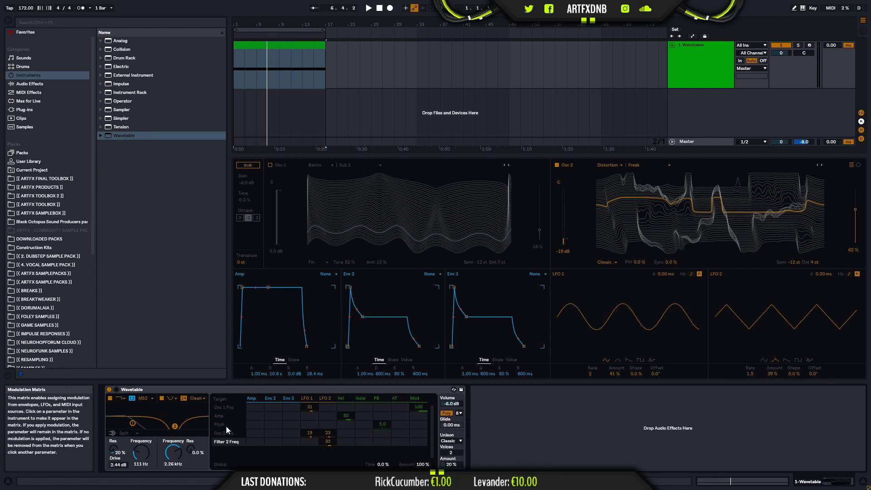
Step: Lower filter 2 to 514 Hz, assign Mod to its frequency with an amount of 59, and play the result
left_click_drag(166, 458, 166, 481)
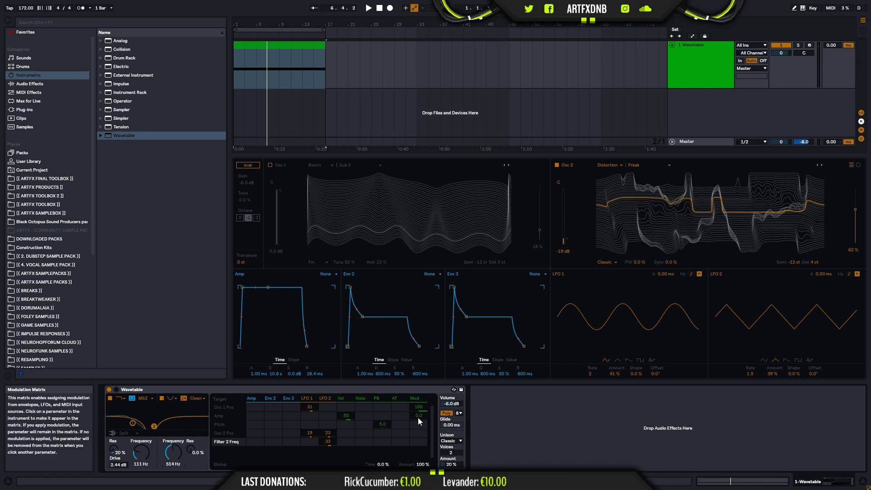
left_click_drag(419, 442, 418, 416)
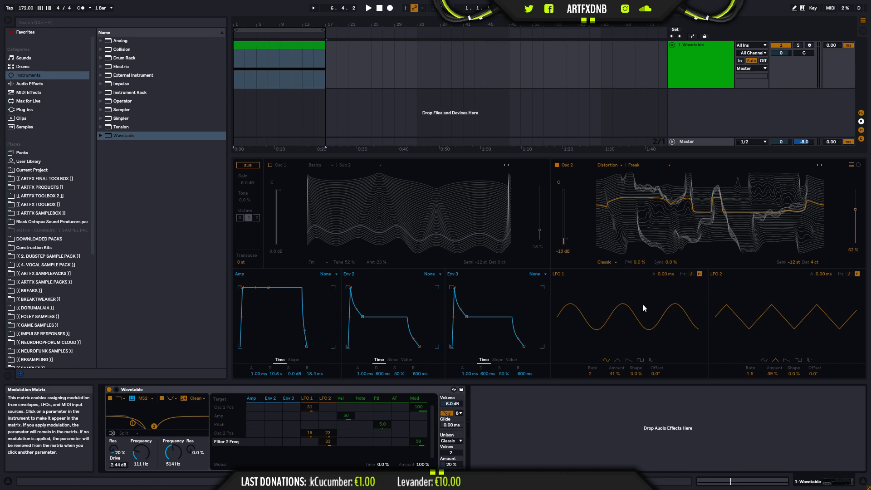
key("space")
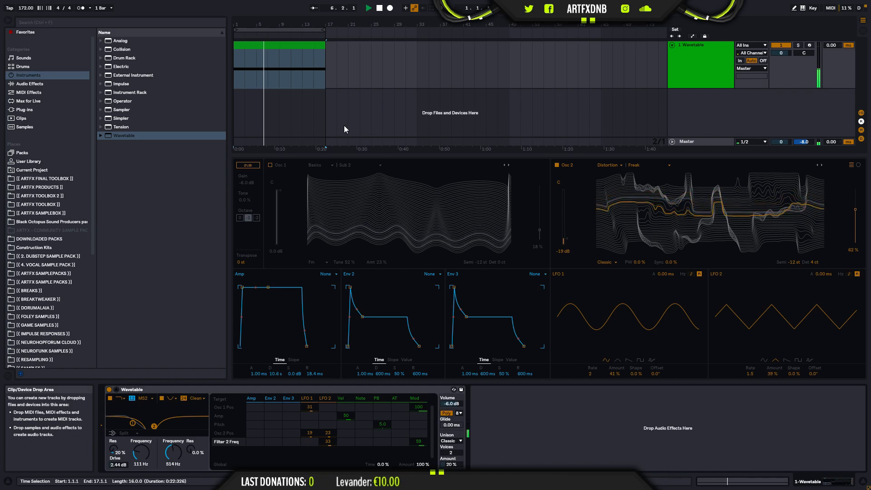
key("space")
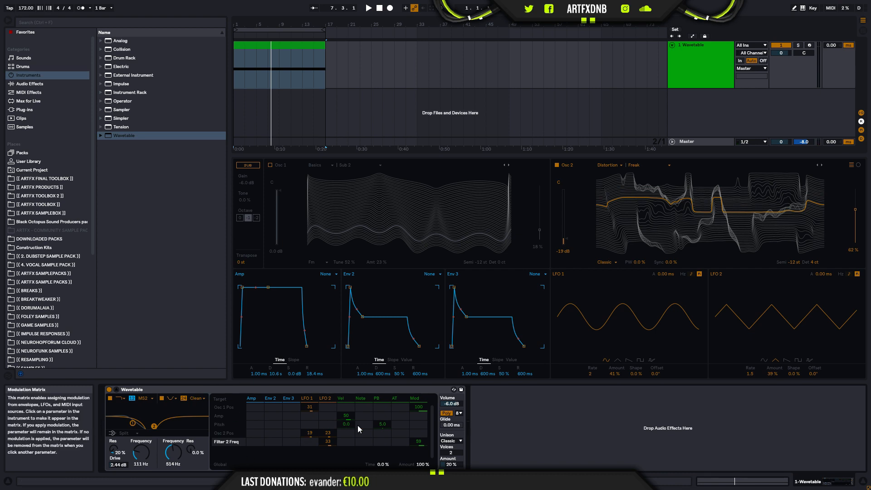
Step: With Osc 1 switched back on, set filter 1 to 93.3 Hz with 4.0% resonance and filter 2 to 265 Hz with 24% resonance
left_click(190, 449)
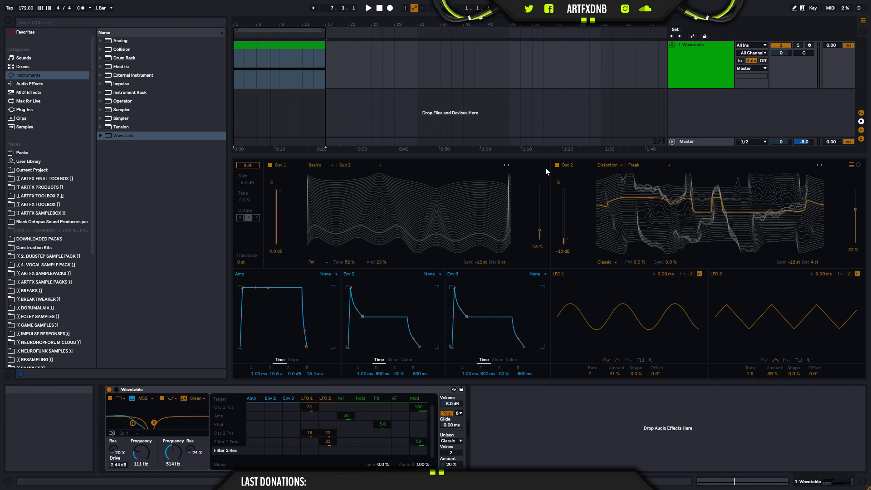
key("space")
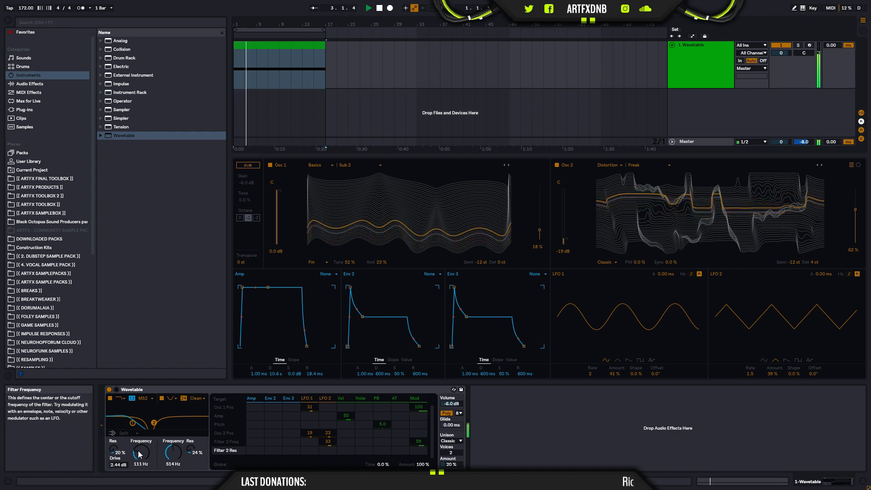
left_click_drag(140, 454, 113, 468)
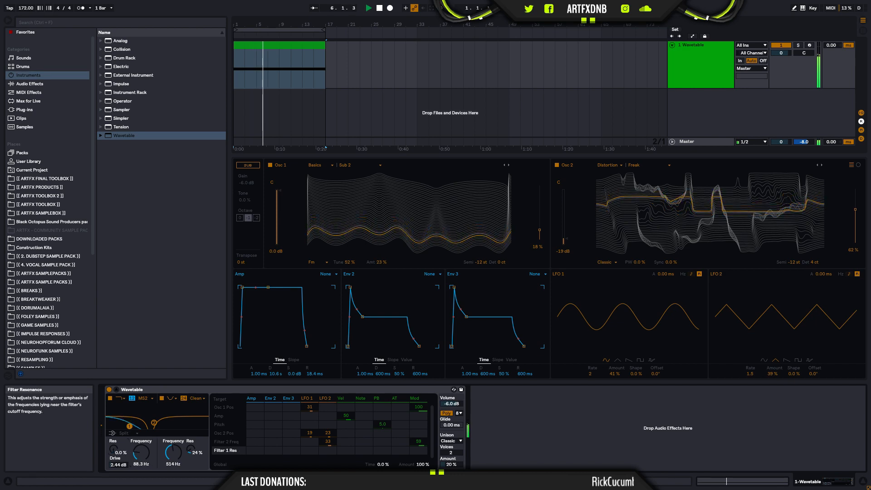
mouse_move(173, 452)
left_mouse_down()
mouse_move(173, 436)
mouse_move(173, 458)
left_mouse_up()
key("space")
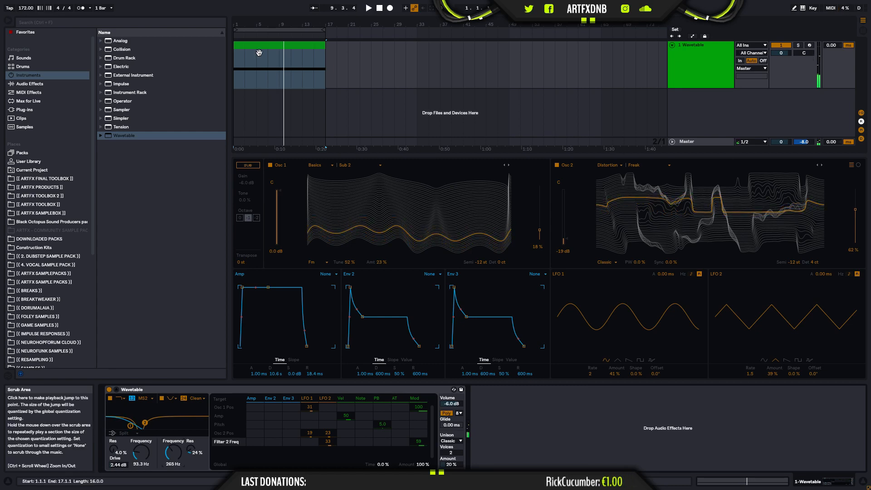
Step: Open the MIDI clip's envelopes and show the MIDI Ctrl envelope for 1 - Modulation
double_click(280, 44)
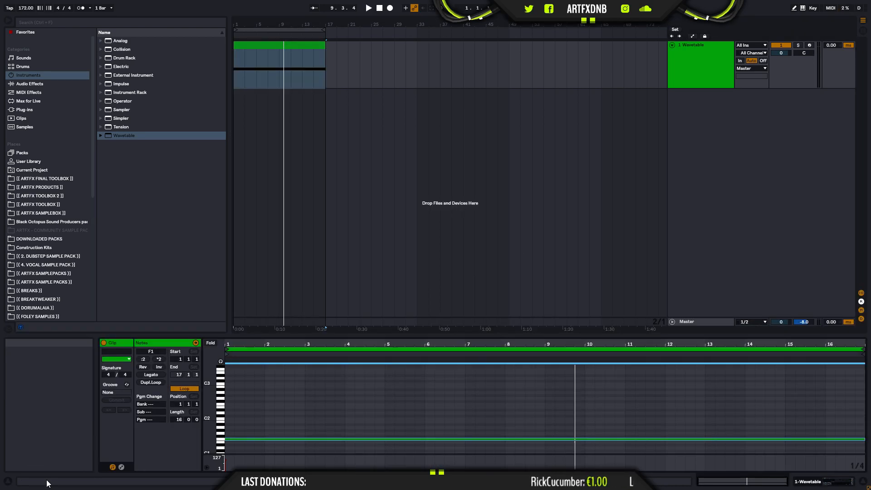
left_click(121, 467)
left_click(218, 352)
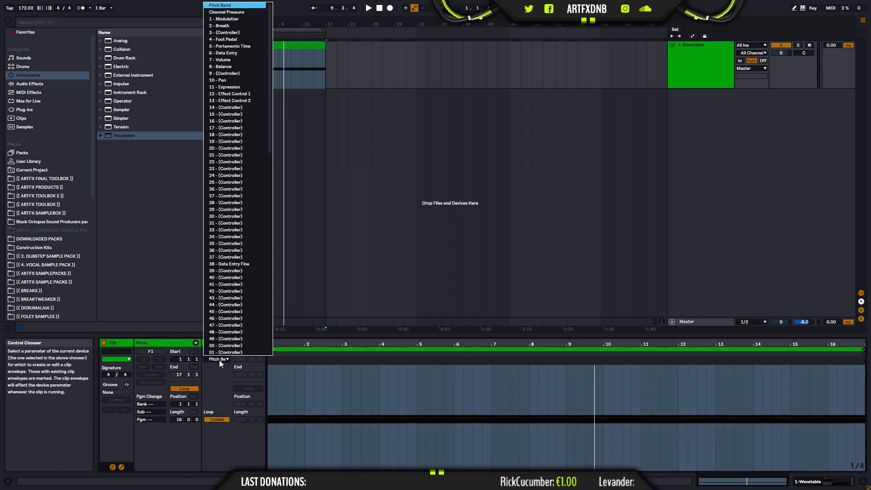
left_click(230, 19)
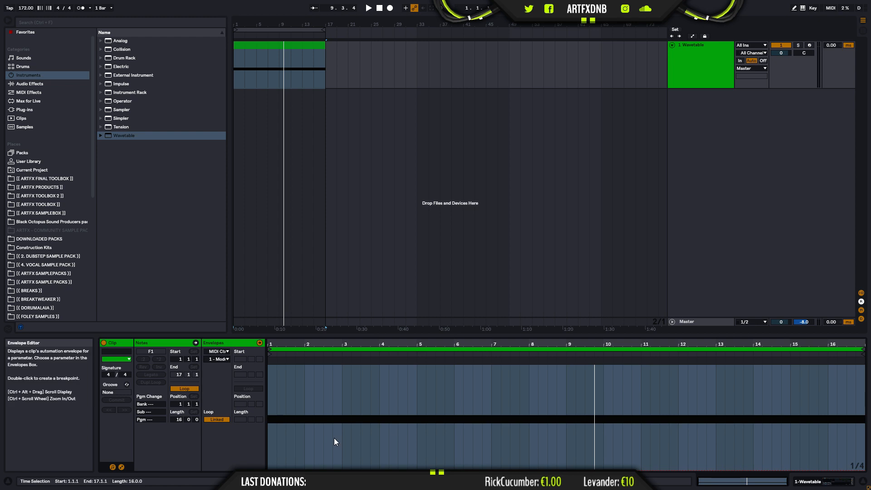
left_click(222, 359)
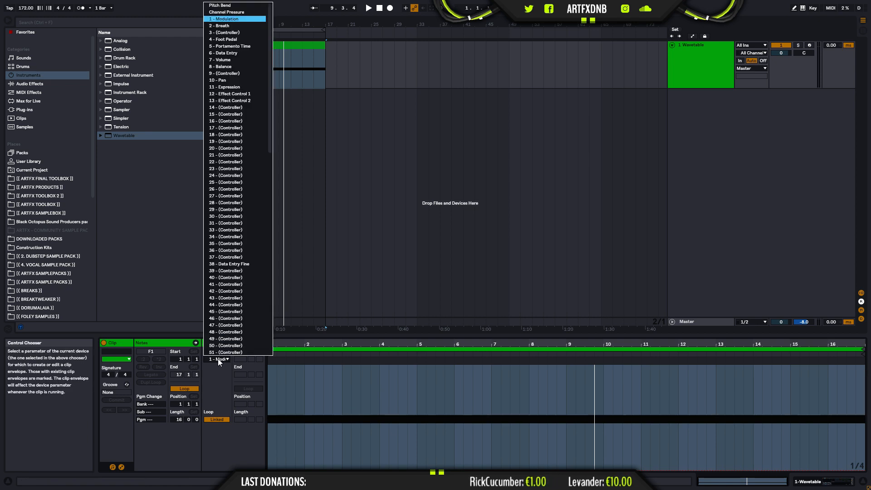
left_click(227, 18)
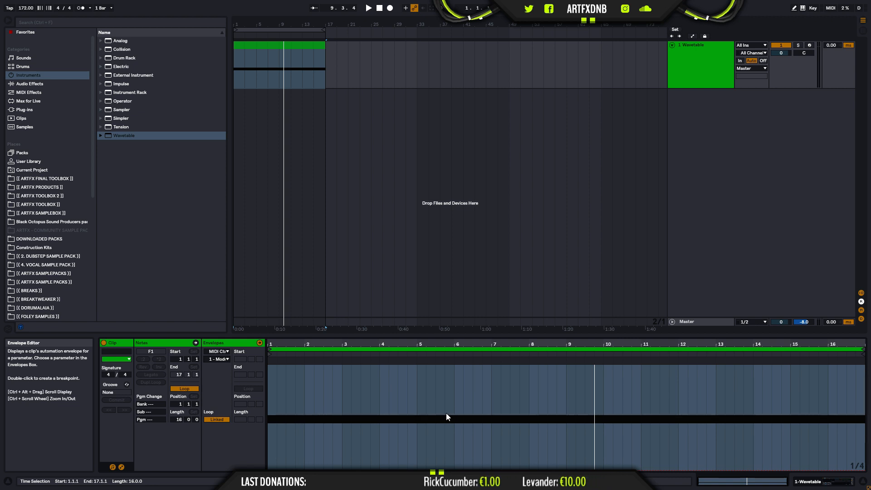
left_click(274, 470)
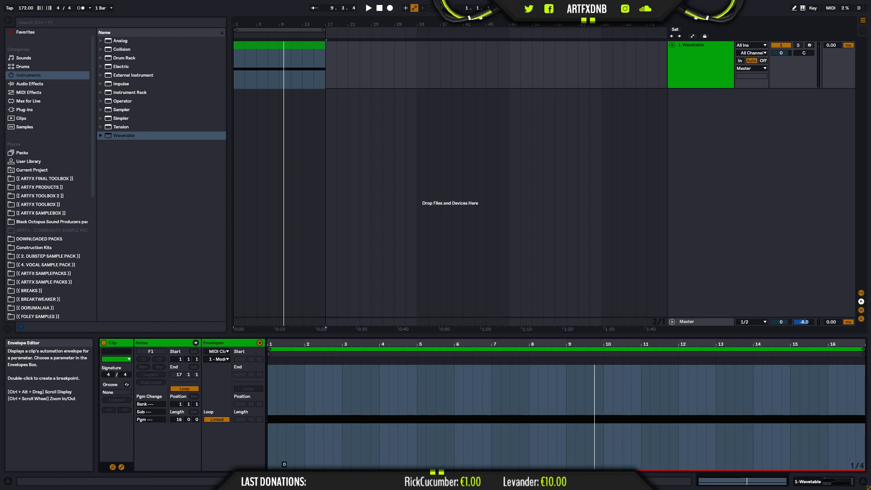
Step: Check the Wavetable device's modulation settings and return to the clip's Modulation envelope
left_click(816, 482)
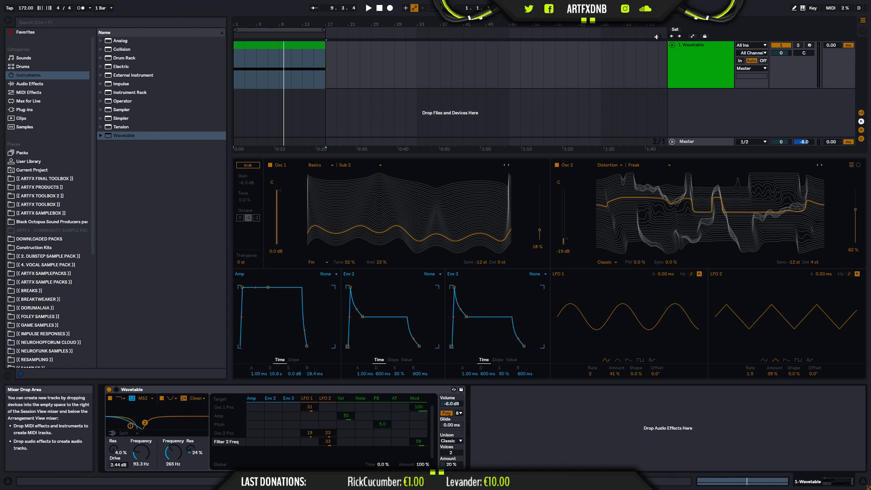
left_click(264, 48)
double_click(263, 48)
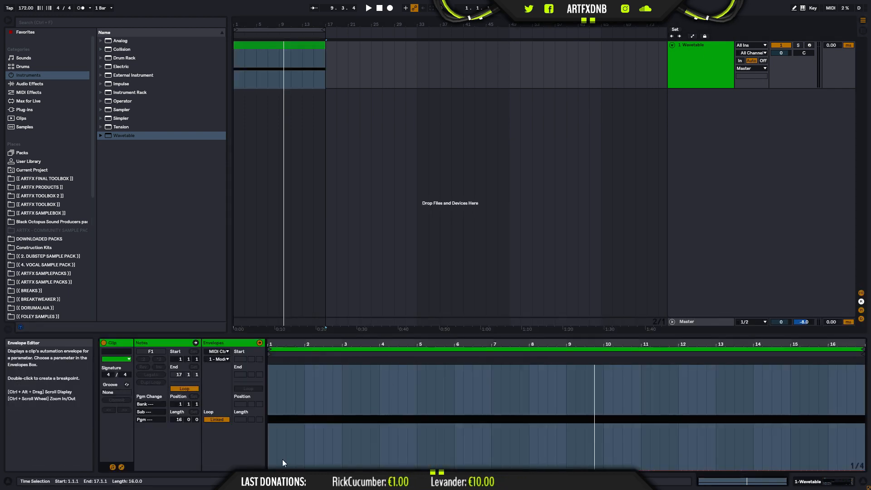
Step: Draw the start of the clip's Modulation envelope, rising from 0 at bar 1 to a peak at bar 3 and dropping at bar 4
left_click(272, 470)
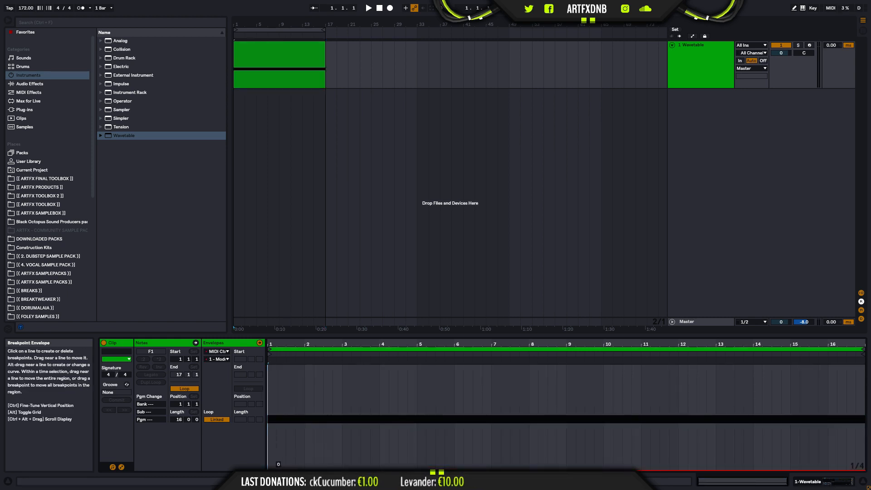
left_click_drag(291, 467, 305, 402)
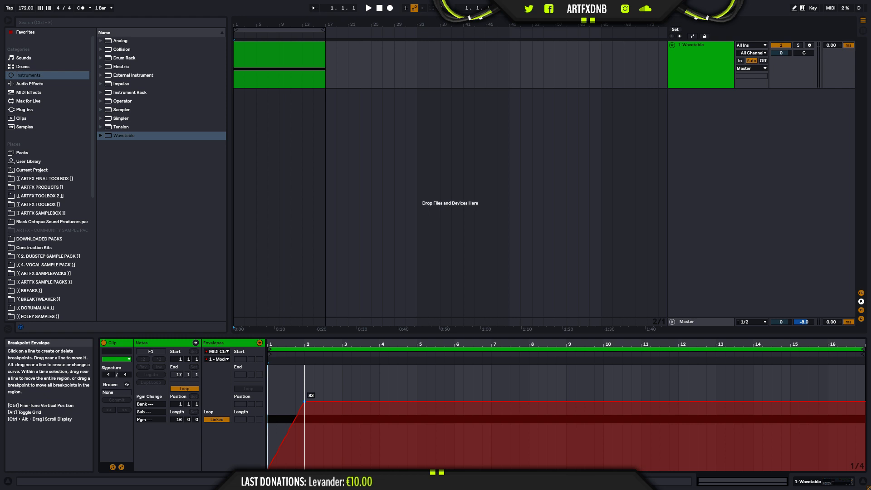
left_click_drag(305, 383, 338, 472)
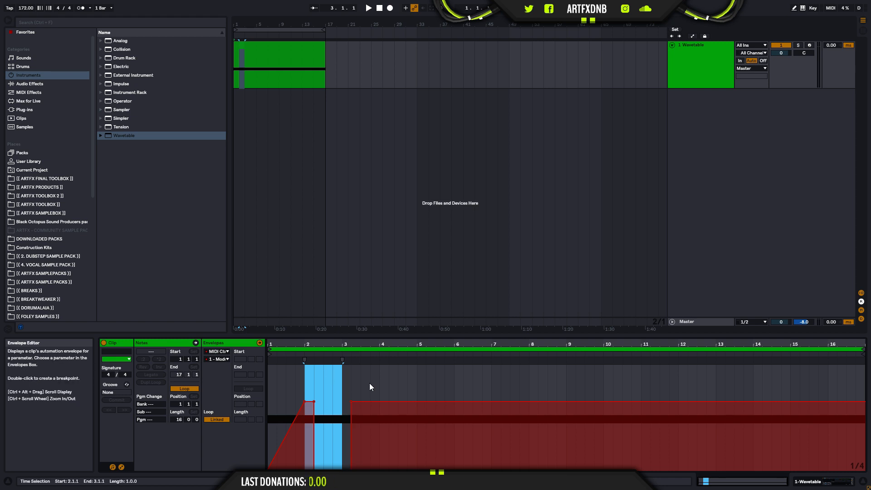
key("ctrl+z")
left_click(307, 386)
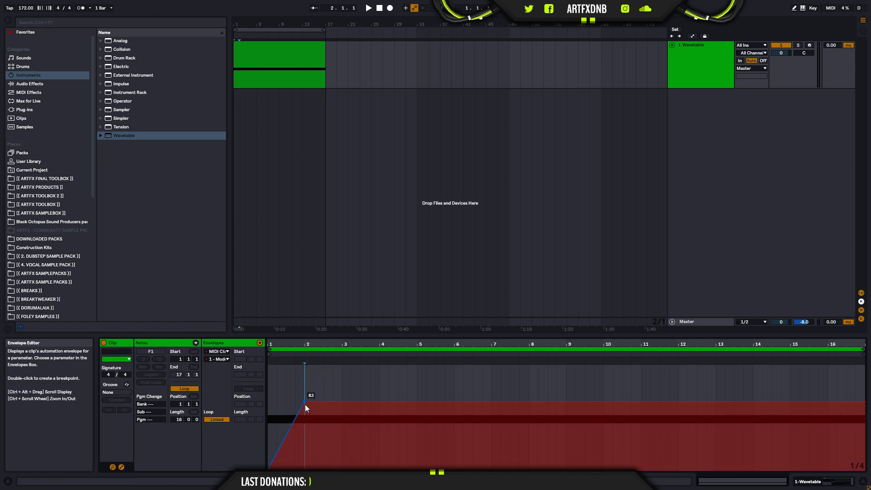
left_click_drag(306, 401, 368, 385)
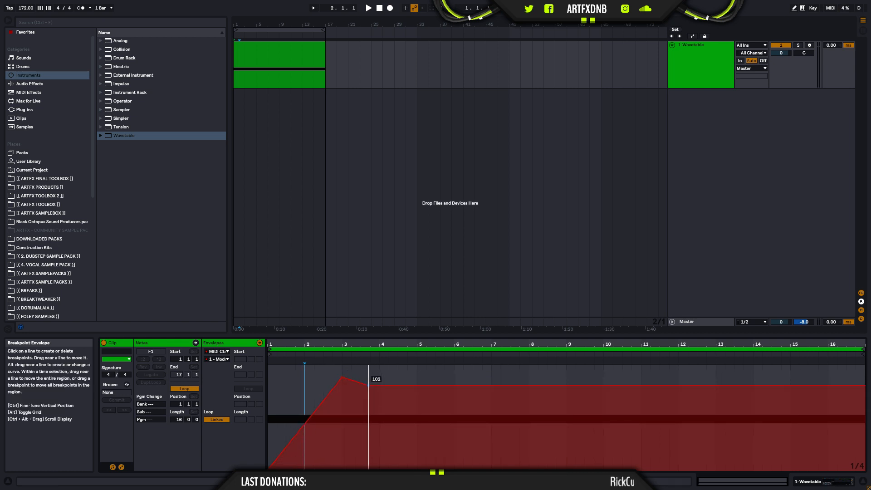
left_click_drag(451, 412, 367, 434)
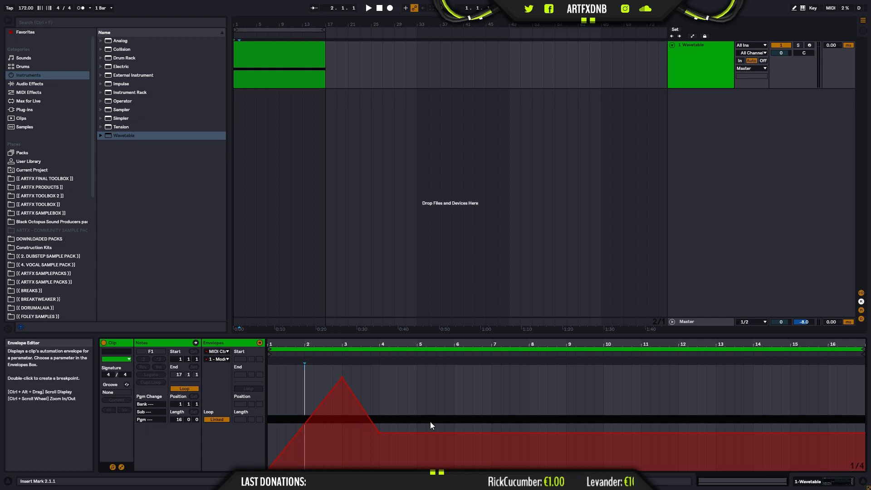
Step: Continue the Modulation envelope with a peak before bar 9, lows at bars 11 and 15, peaks at bars 13 and 16, and zero at the clip's end
left_click_drag(409, 433, 613, 447)
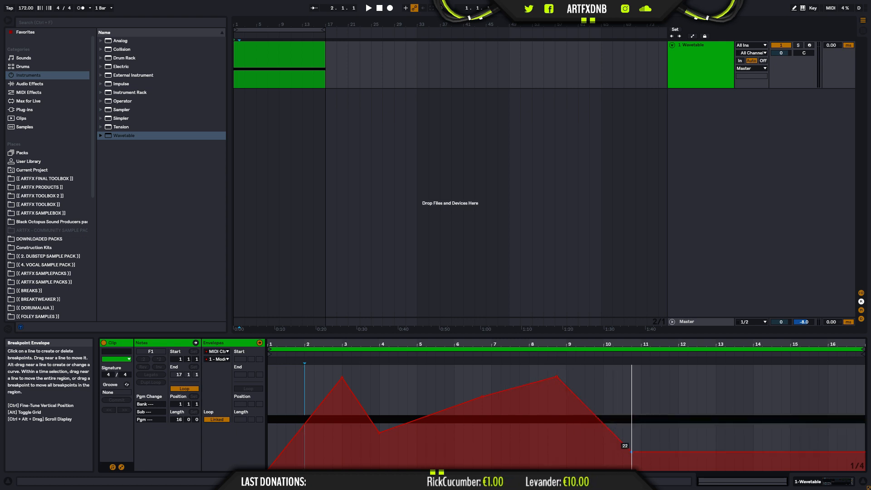
left_click_drag(641, 453, 641, 462)
left_click_drag(707, 462, 716, 408)
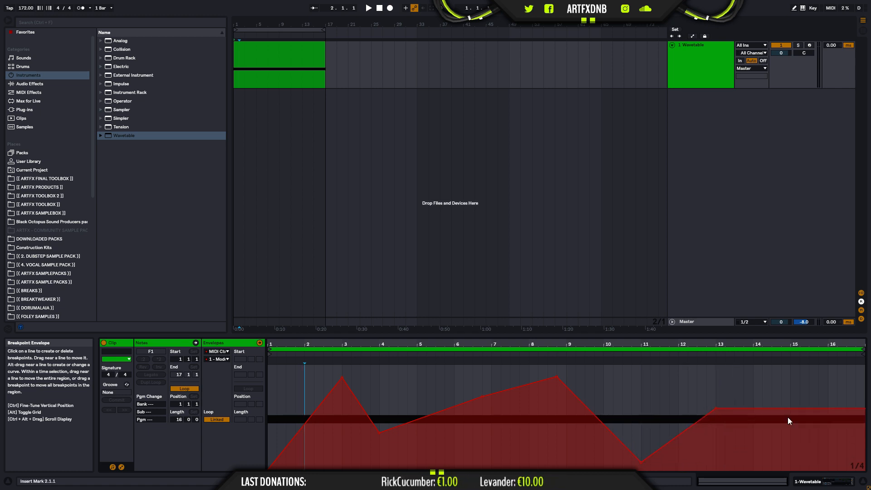
left_click_drag(784, 409, 790, 460)
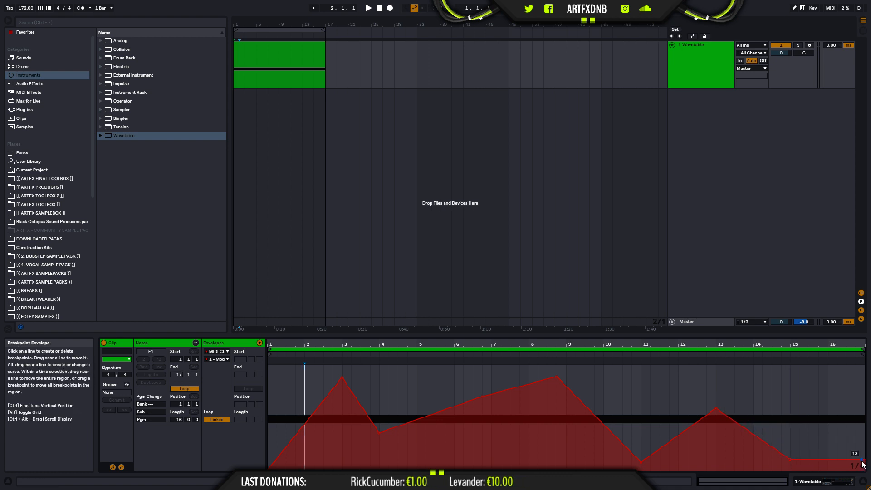
left_click_drag(865, 470, 820, 470)
left_click_drag(762, 462, 782, 391)
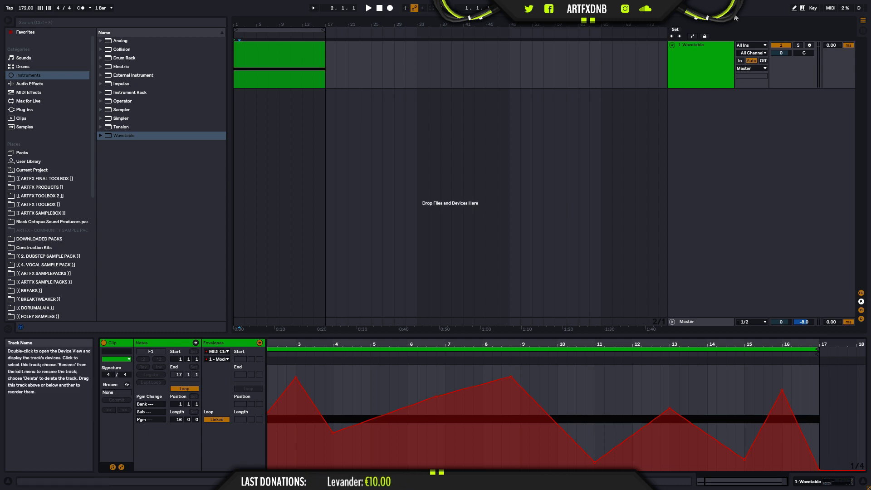
Step: During playback of the clip, set Wavetable's Osc 2 detune to 0 ct and LFO 1 rate to 3
left_click(236, 61)
key("space")
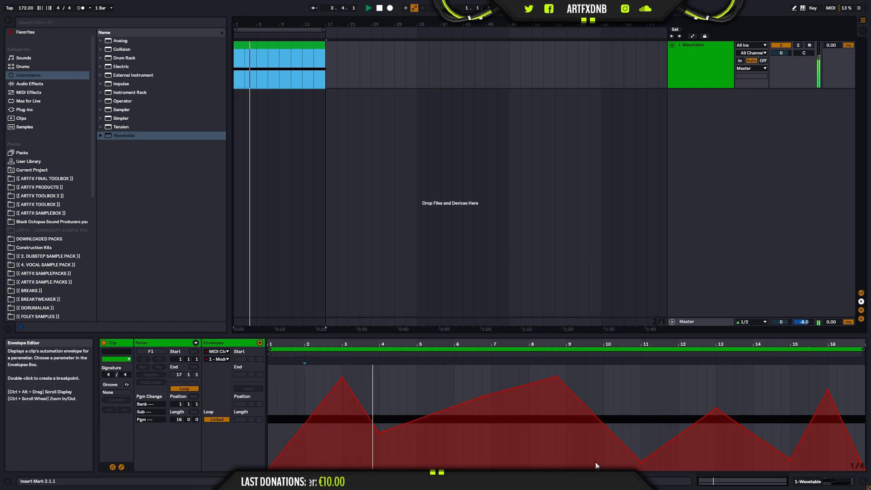
left_click(740, 481)
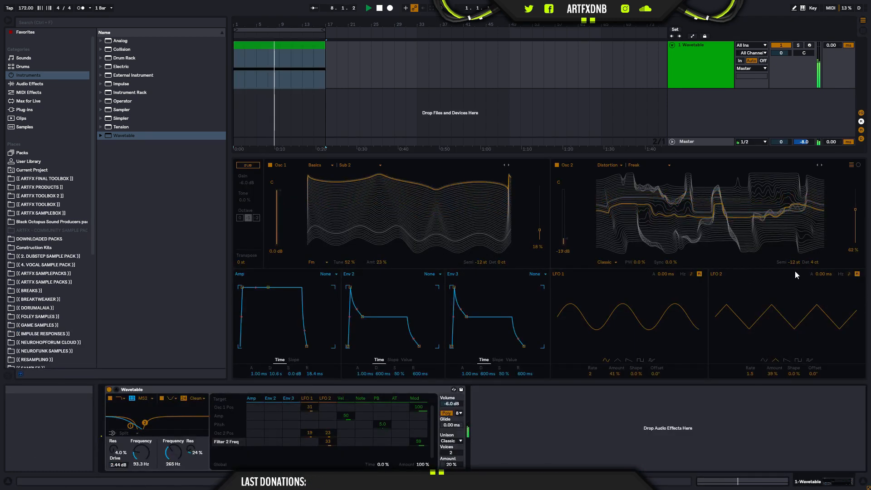
left_click(815, 262)
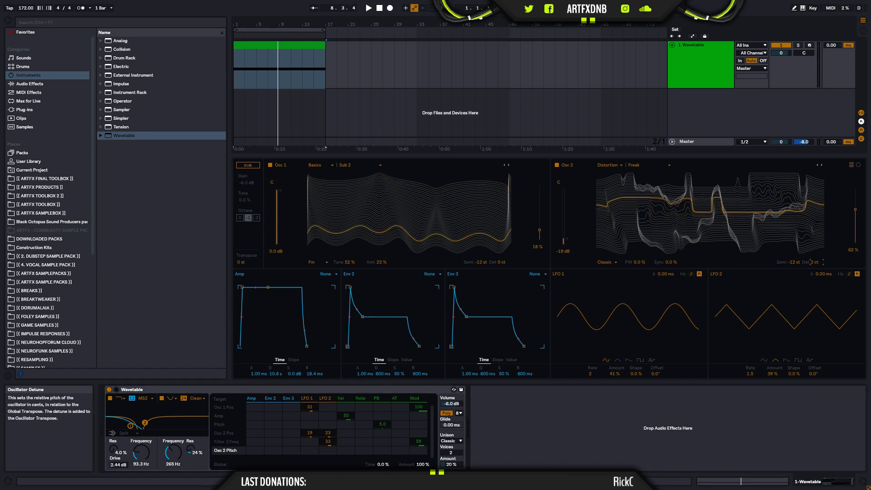
key("space")
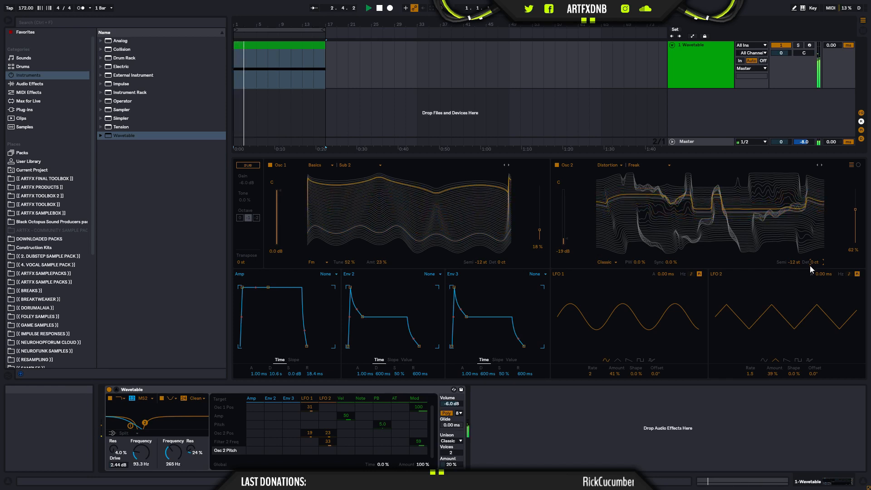
mouse_move(591, 374)
left_mouse_down()
mouse_move(592, 349)
mouse_move(591, 373)
left_mouse_up()
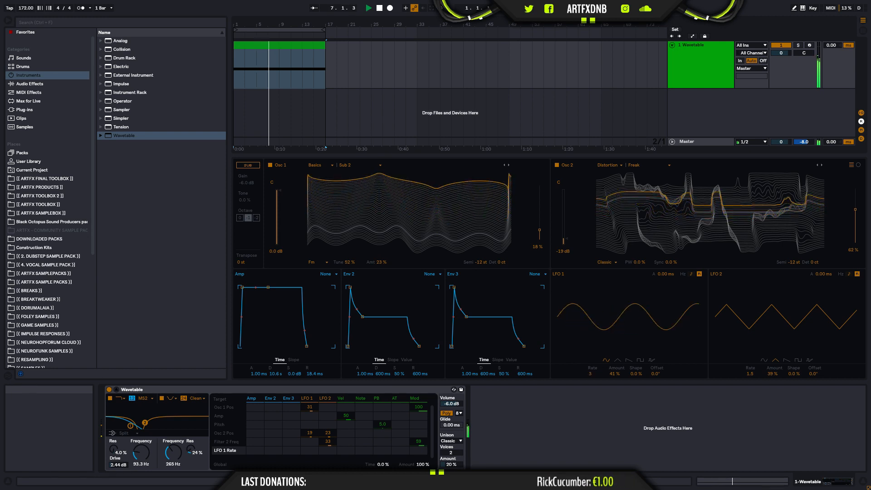
Step: Audition the Shimmer unison mode on Wavetable, then set unison to None and listen again
left_click_drag(453, 453, 452, 449)
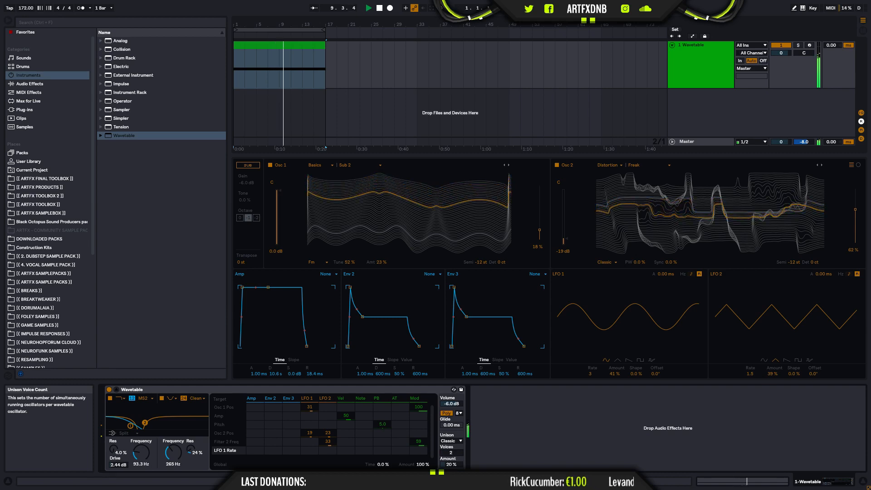
left_click(451, 441)
left_click(461, 407)
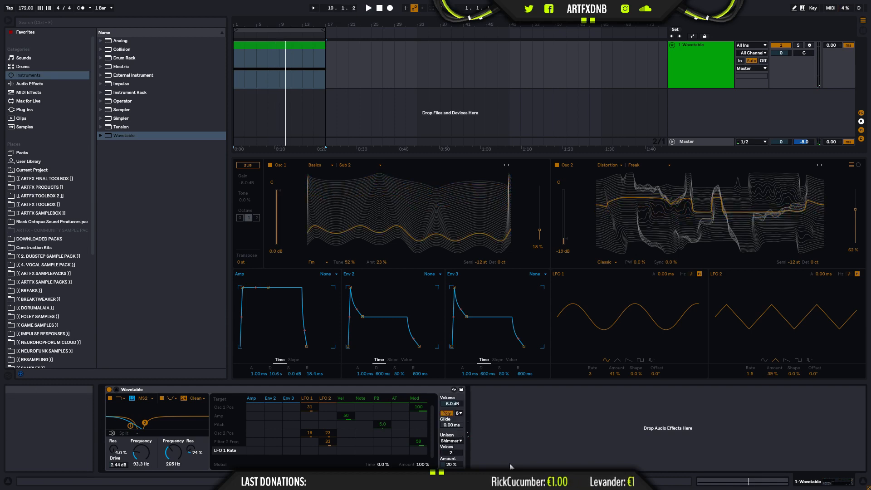
key("space")
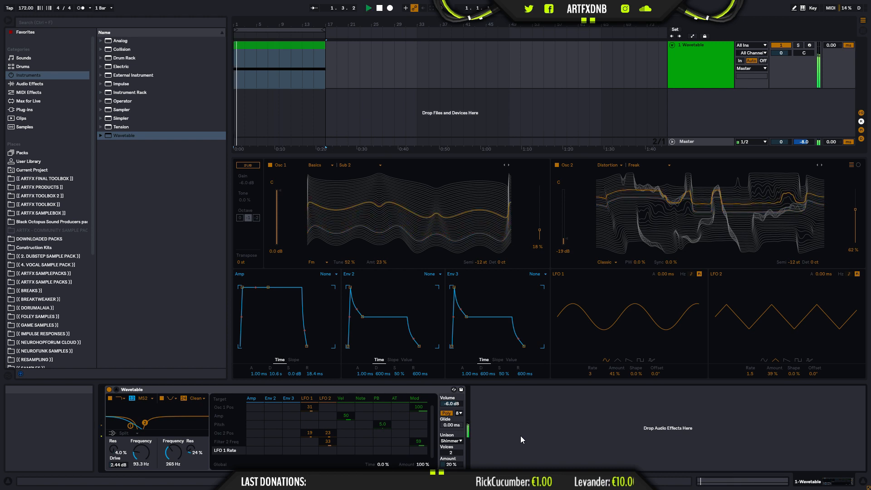
left_click(452, 441)
left_click(452, 393)
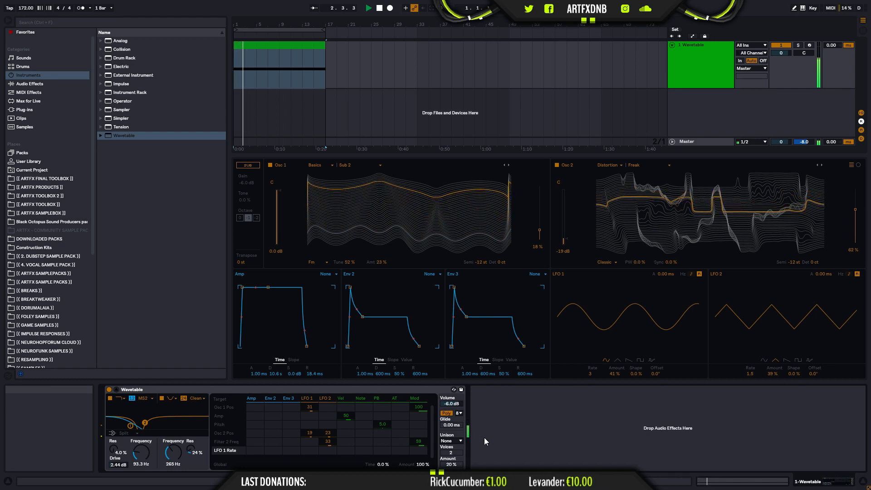
key("space")
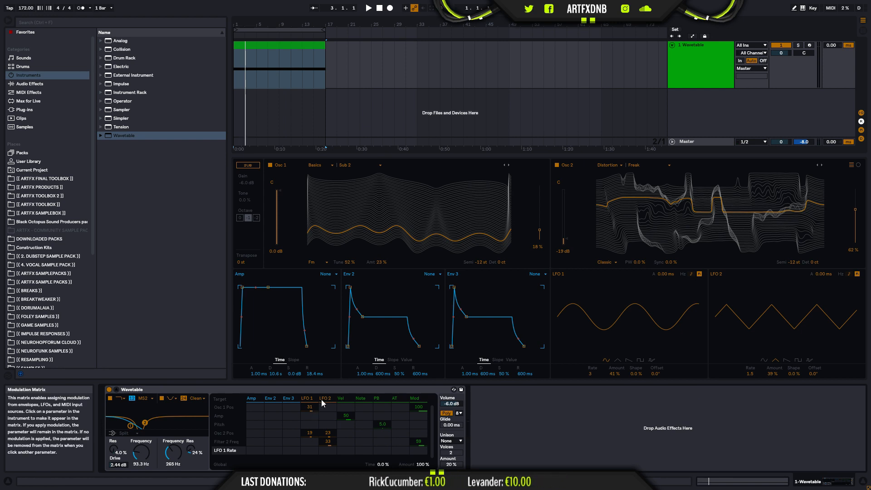
Step: Replay the bass and switch off Osc 2 to hear Osc 1 alone
key("space")
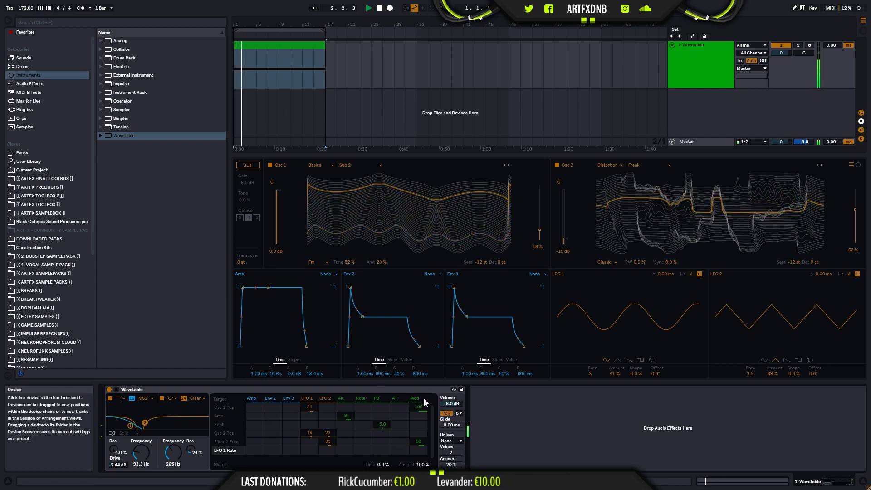
key("space")
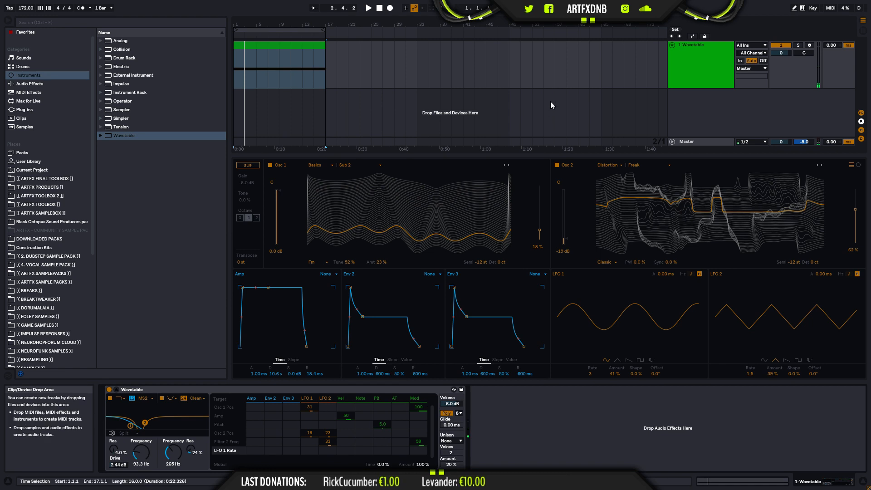
left_click(558, 165)
key("space")
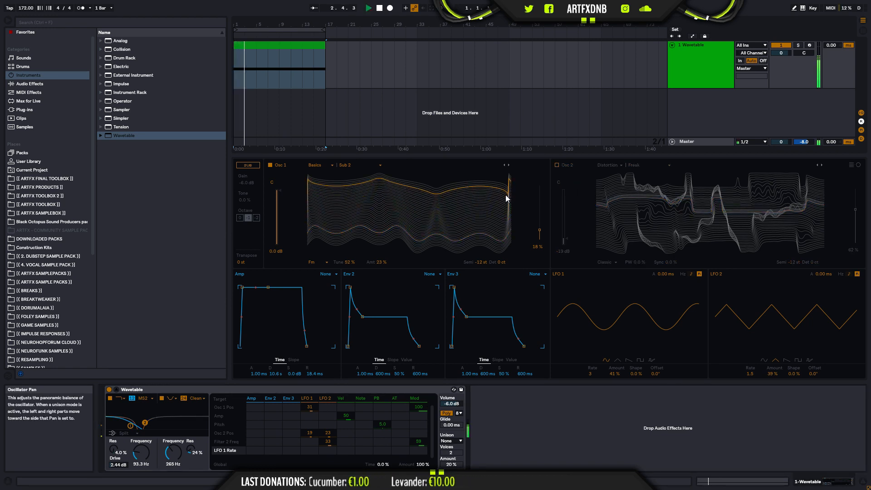
key("space")
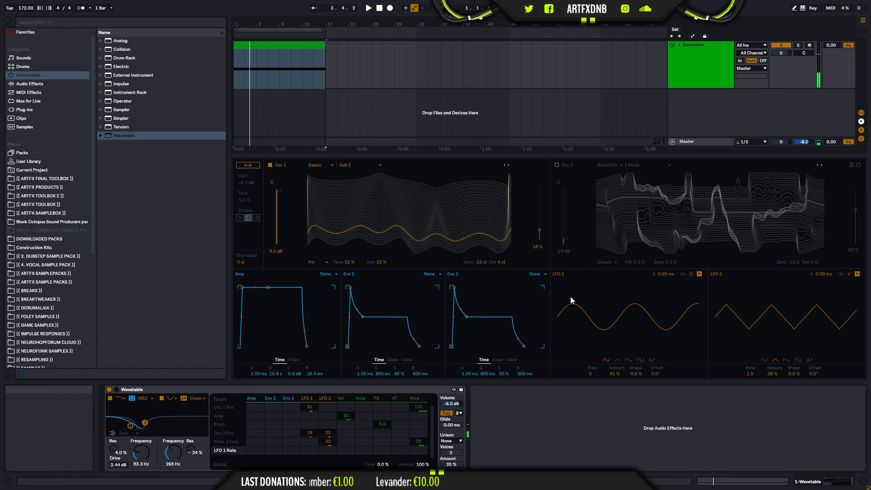
left_click(312, 424)
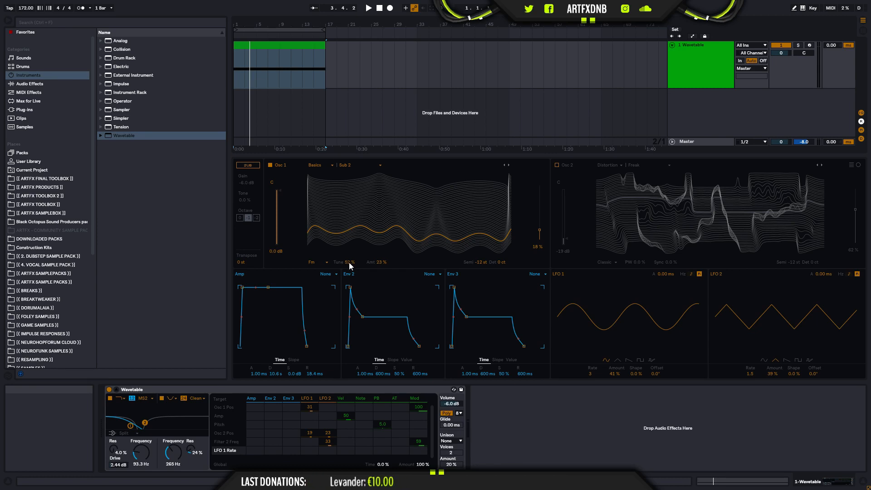
Step: Set Osc 1's FM tune to 0.3% and FM amount to 11% while playing the bass
left_click_drag(377, 263, 348, 293)
key("space")
left_click_drag(348, 264, 380, 263)
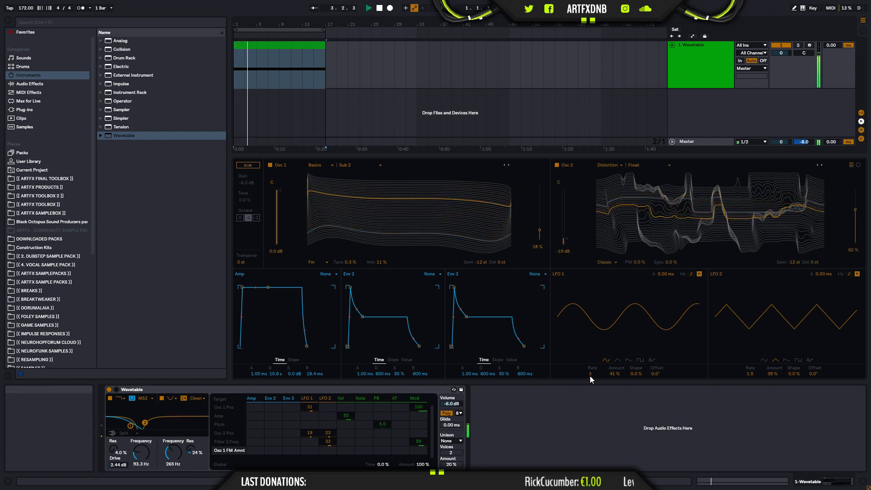
Step: Audition the Noise and Phase Sync unison modes, and set Wavetable's unison to Position Spread
left_click(450, 442)
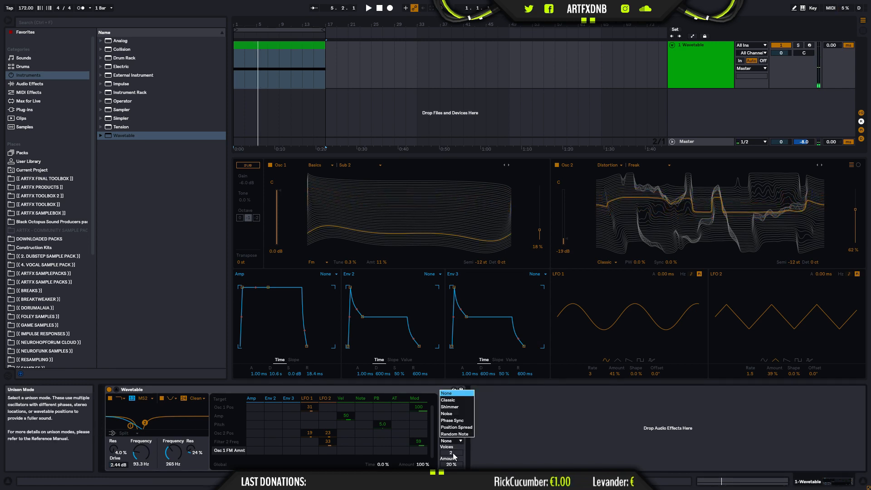
left_click(454, 413)
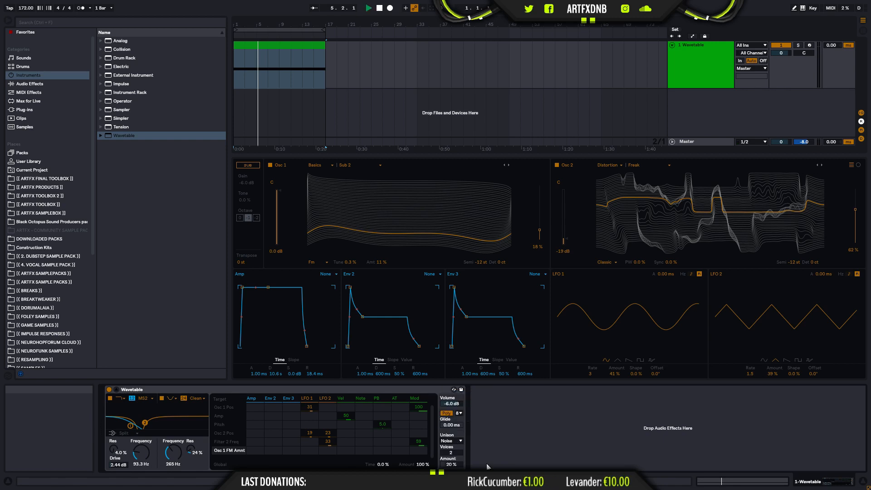
left_click(456, 441)
left_click(457, 449)
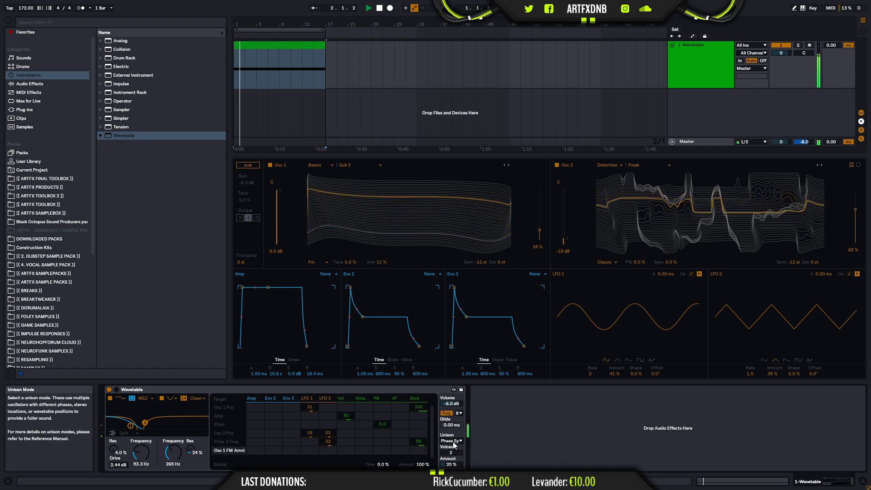
left_click(455, 442)
left_click(457, 427)
key("space")
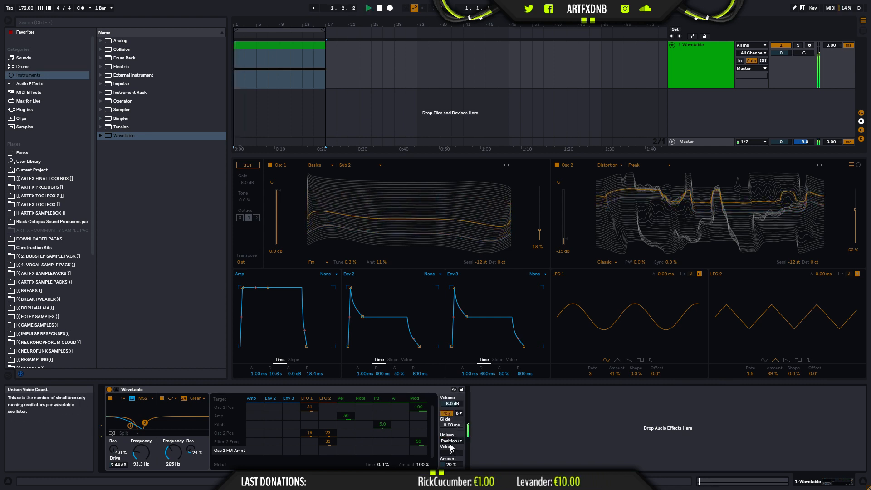
left_click(452, 441)
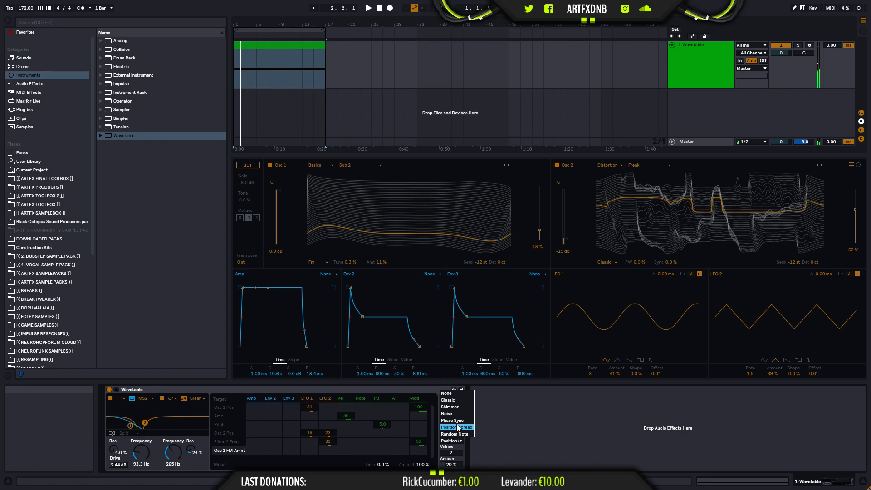
left_click(458, 427)
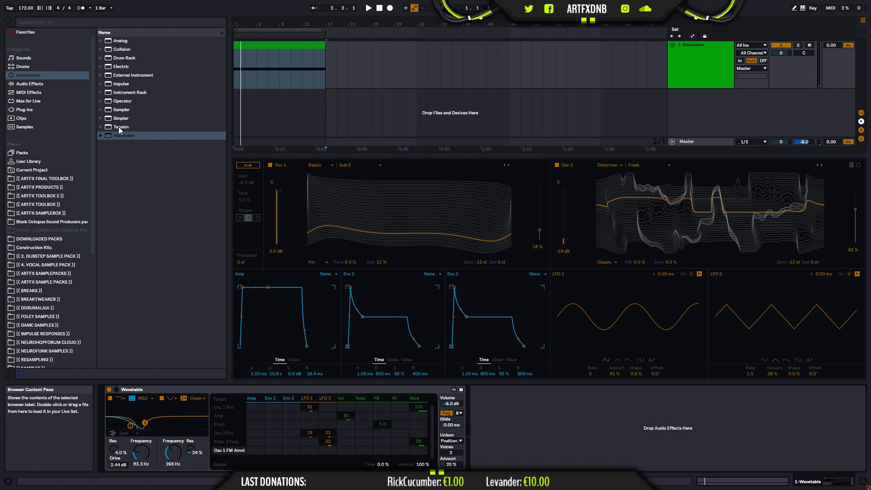
Step: Add the Utility audio effect after Wavetable and set its stereo width to 0%
left_click(35, 92)
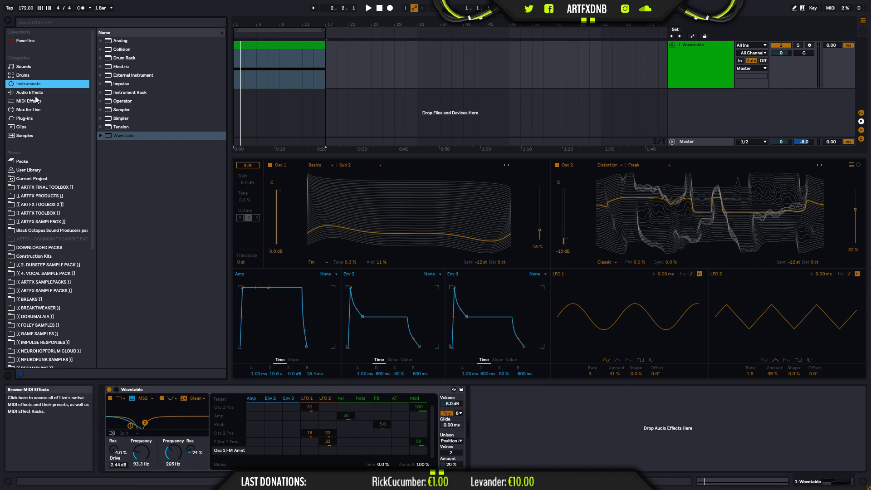
left_click_drag(120, 347, 509, 415)
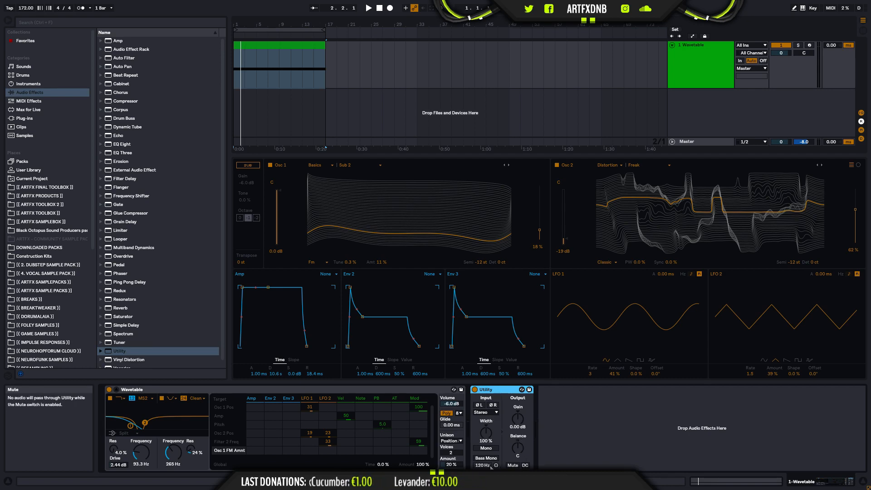
left_click(483, 413)
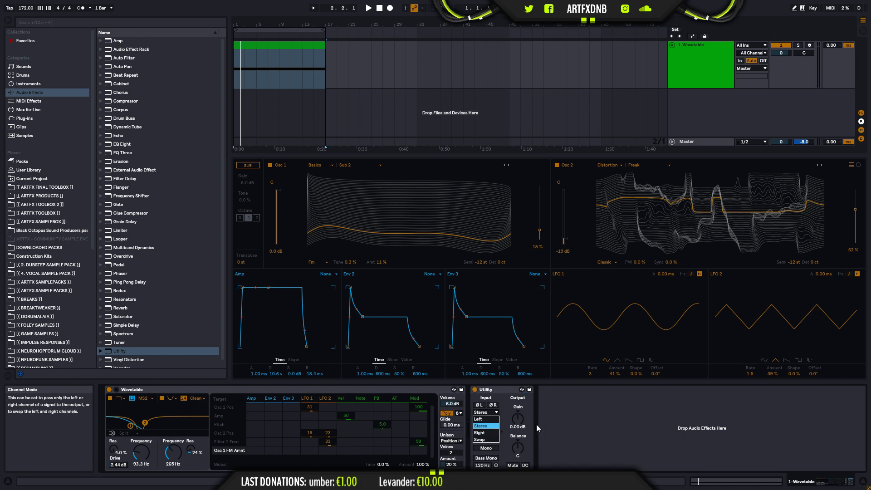
left_click(528, 416)
left_click_drag(488, 434, 487, 457)
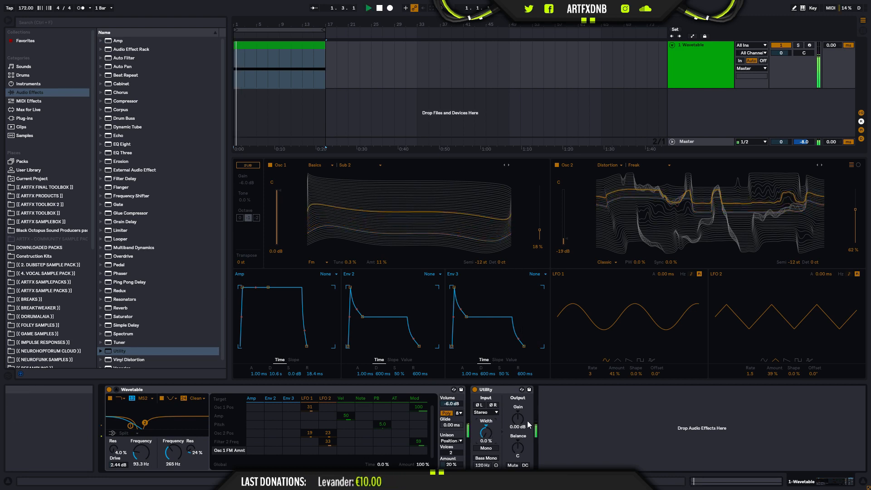
Step: Audition the Random Note, Position Spread, Phase Sync, Noise and Shimmer unison modes in mono, and set Wavetable's unison to Classic
left_click(451, 444)
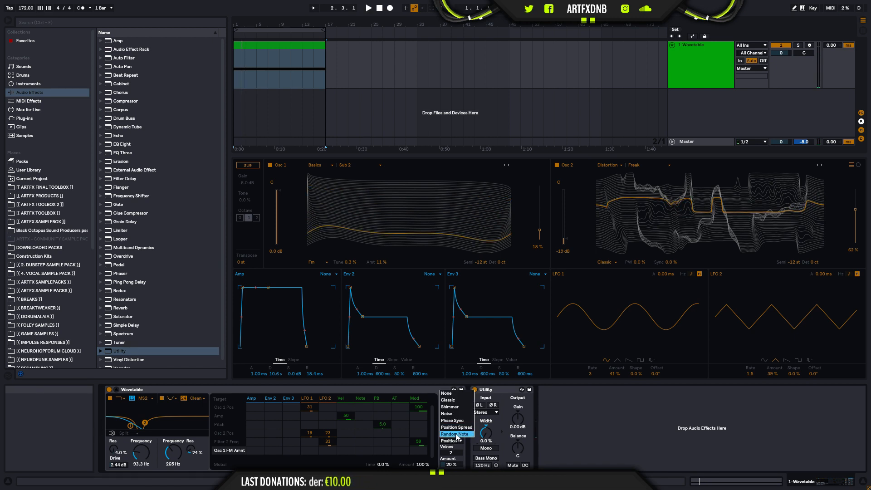
left_click(456, 434)
left_click(451, 436)
left_click(452, 428)
left_click(451, 439)
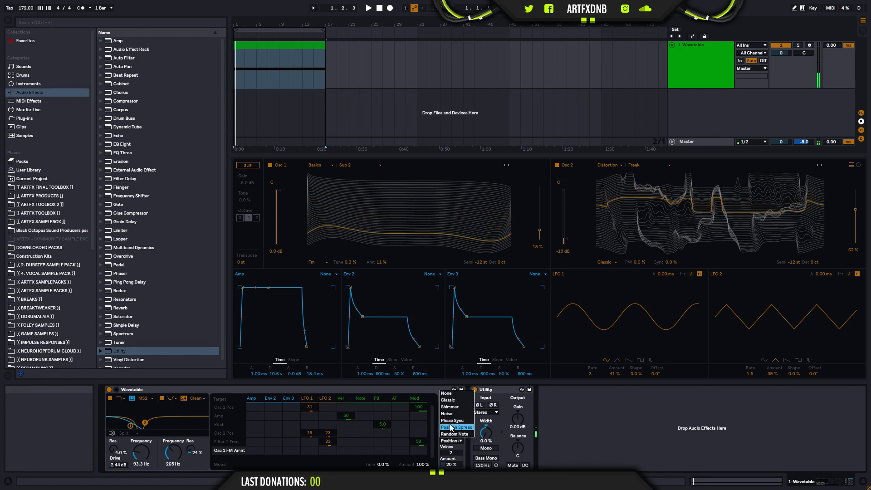
left_click(452, 420)
left_click(451, 441)
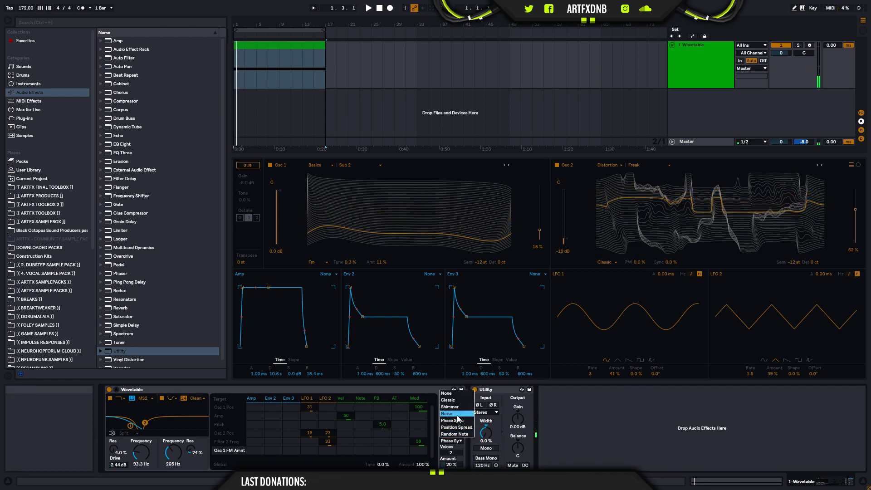
left_click(457, 414)
left_click(451, 441)
left_click(450, 407)
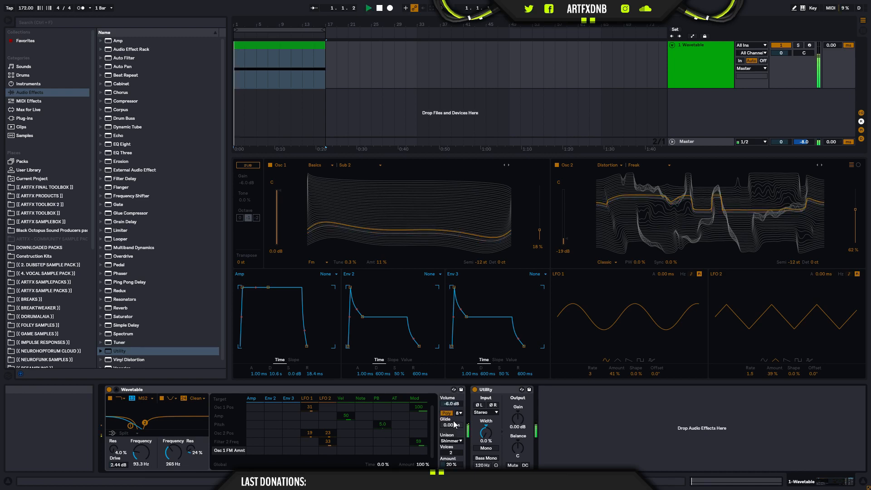
left_click(451, 440)
left_click(452, 400)
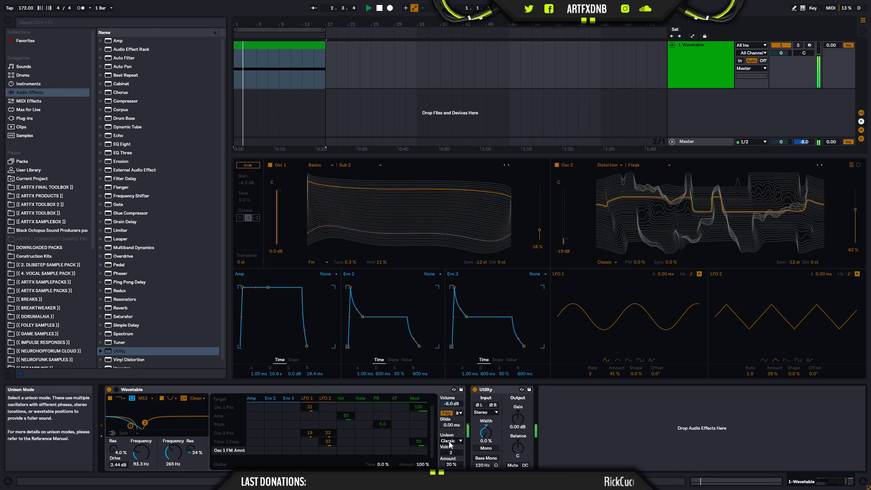
Step: Listen with Utility bypassed, reactivate it, reset its width to 100% and enable Bass Mono
left_click(475, 390)
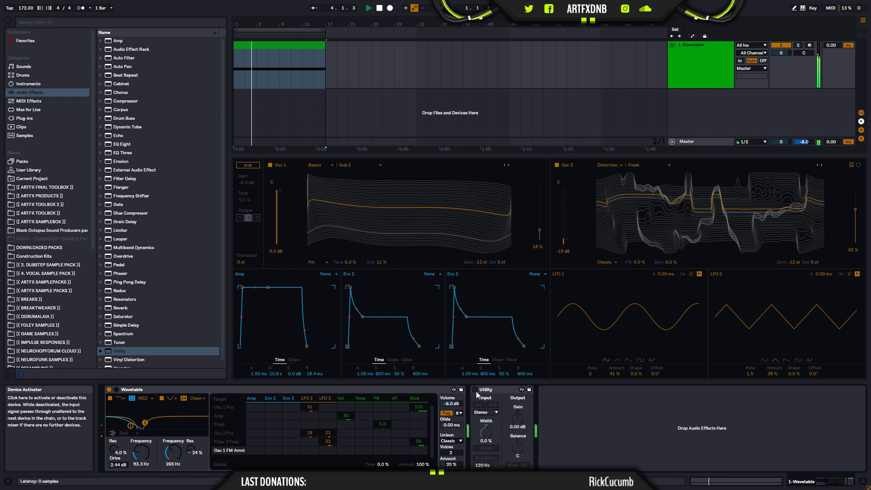
key("space")
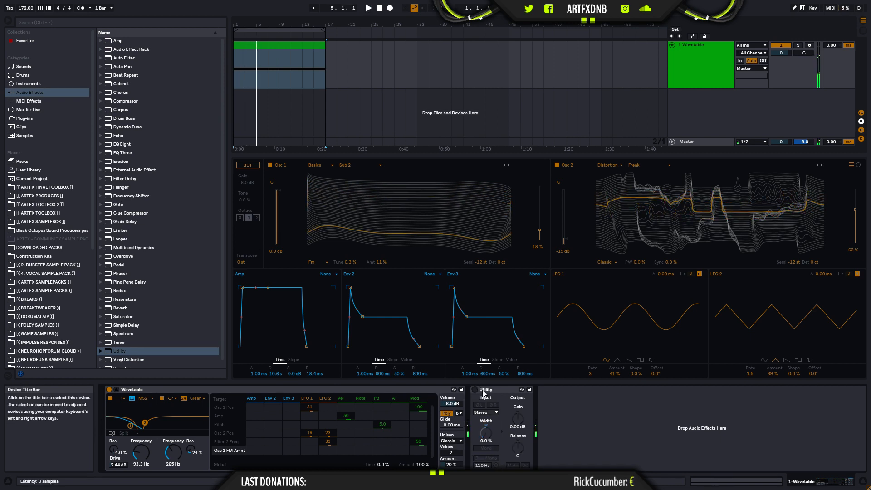
left_click(475, 389)
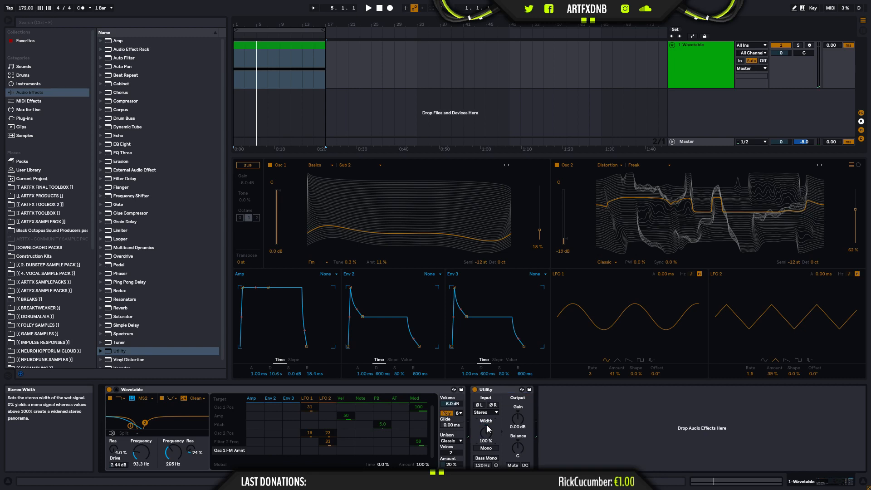
left_click(486, 458)
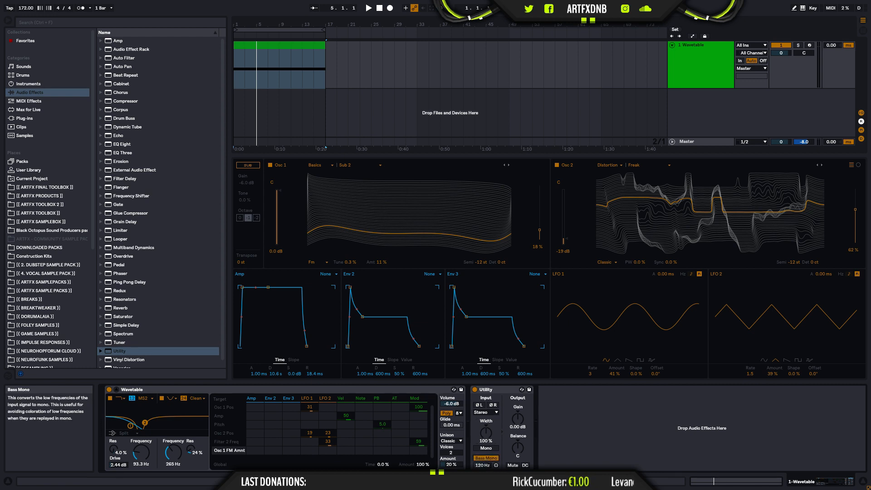
Step: Play the bass while toggling Bass Mono Audition, and compare it with Utility bypassed and active
left_click(496, 466)
key("space")
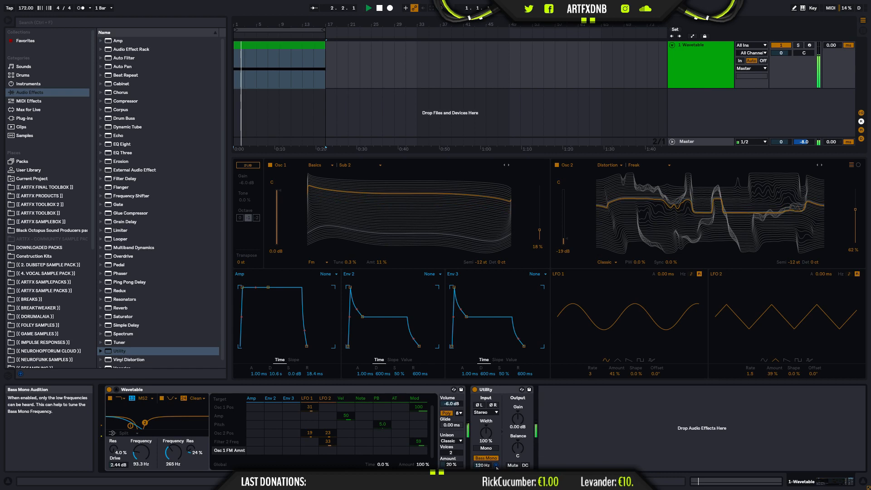
left_click(497, 467)
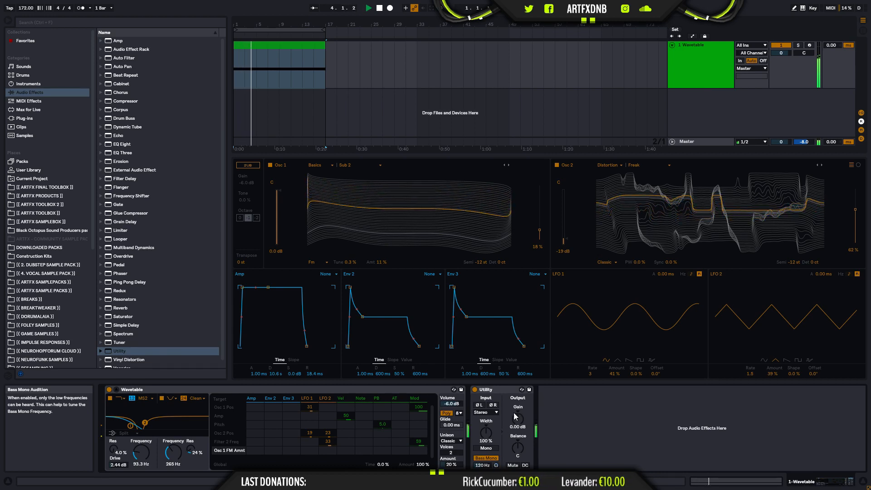
left_click(476, 389)
left_click(475, 390)
key("space")
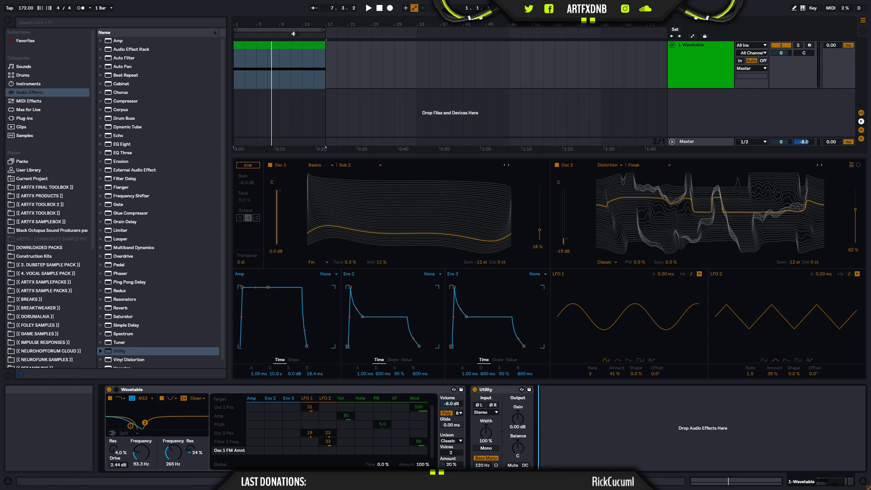
Step: Select the Wavetable track and replay the start of the bass
left_click(698, 44)
key("space")
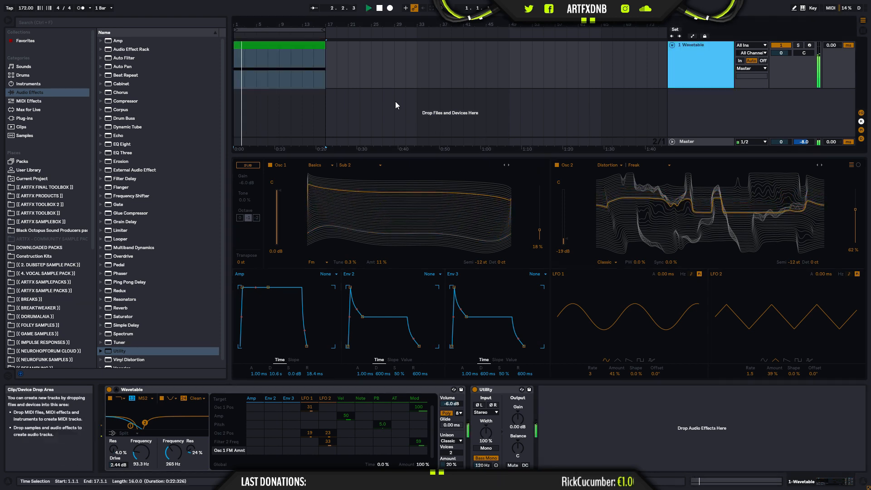
key("space")
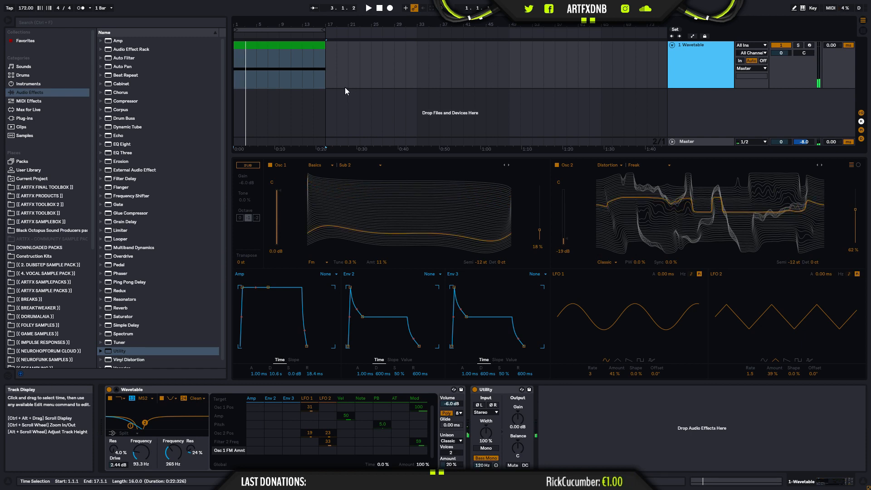
Step: Insert Auto Filter between Wavetable and Utility as a notch filter, with frequency at 148 Hz and resonance at 0%
left_click_drag(119, 57, 813, 422)
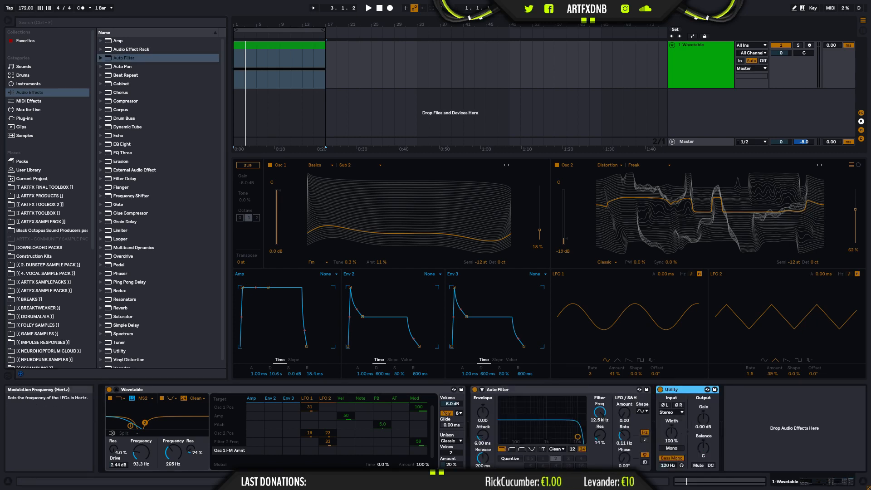
left_click(531, 449)
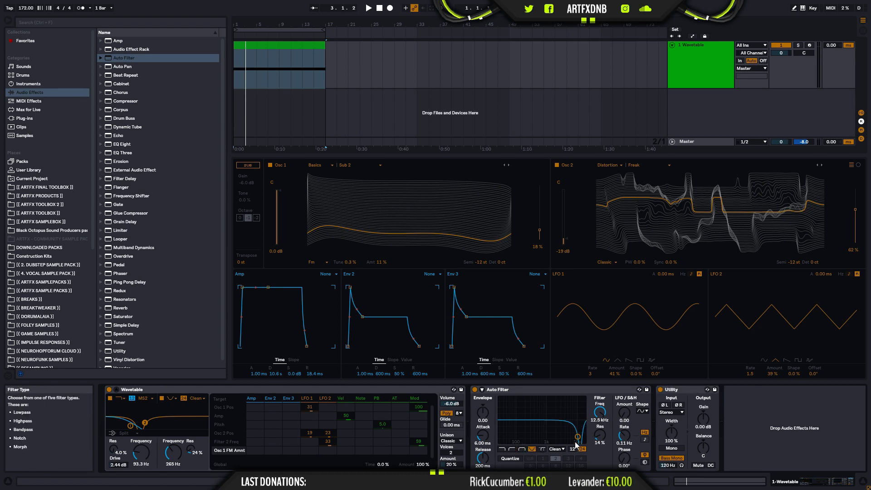
left_click_drag(600, 413, 597, 458)
left_click_drag(600, 414, 600, 446)
key("space")
key("space")
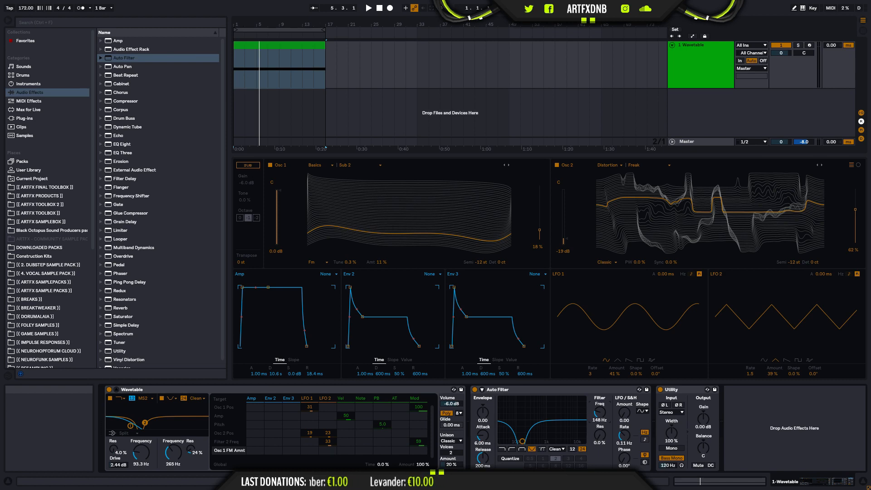
Step: Draw a zigzag automation of the Auto Filter frequency across the 16-bar clip, starting at 49.2 Hz
key("a")
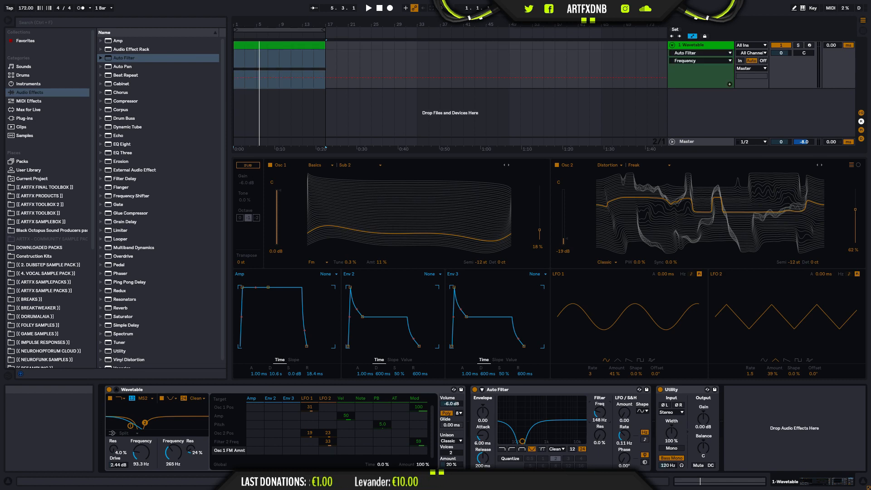
left_click_drag(243, 76, 243, 79)
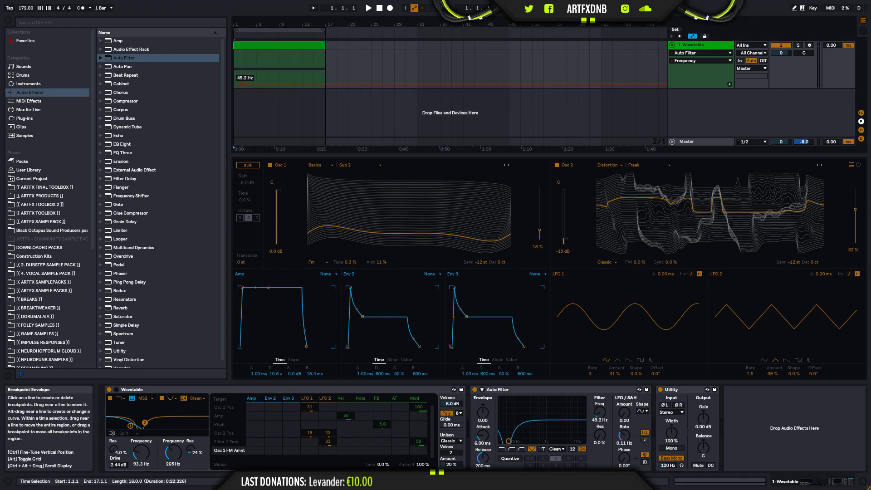
mouse_move(243, 84)
left_mouse_down()
mouse_move(244, 61)
mouse_move(244, 72)
mouse_move(257, 62)
left_mouse_up()
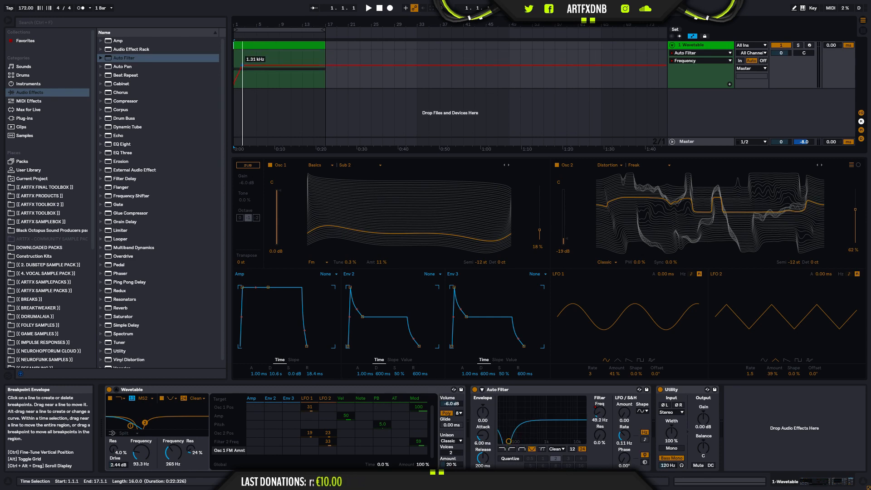
double_click(241, 28)
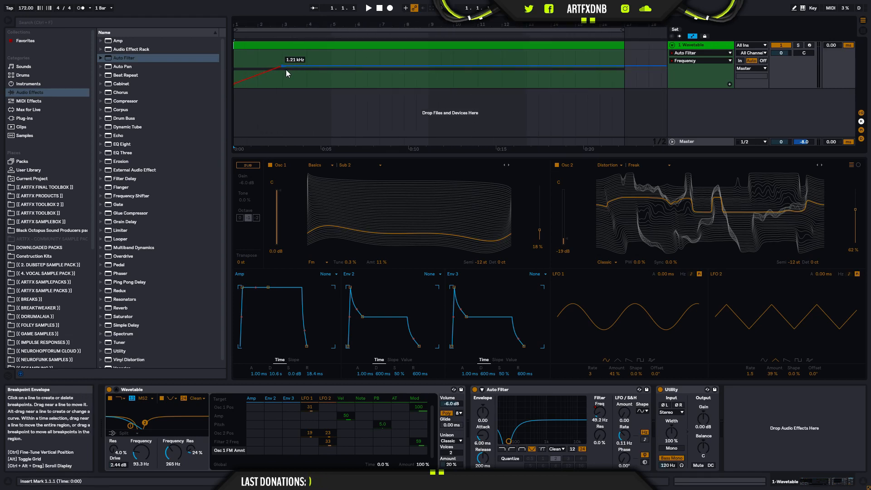
left_click_drag(284, 69, 532, 84)
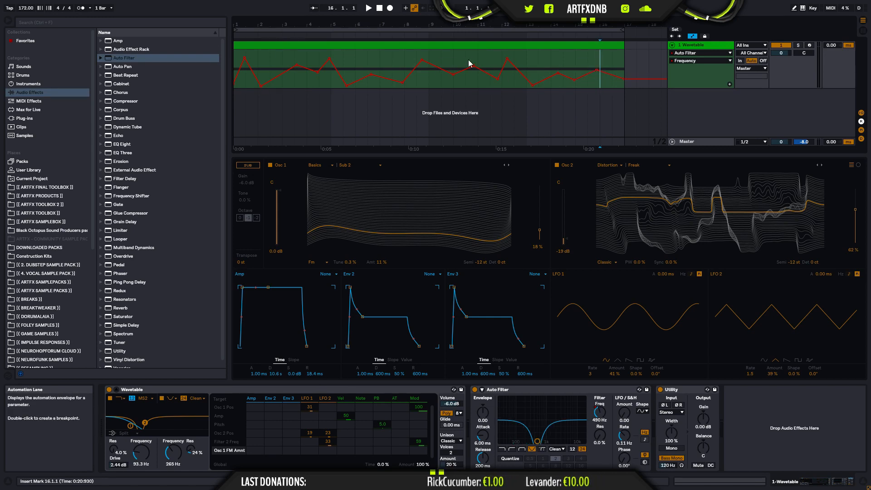
Step: Bend segments of the frequency automation into curves, place a 1.67 kHz peak near bar 15, raise the end point, and play it back
left_click(392, 62)
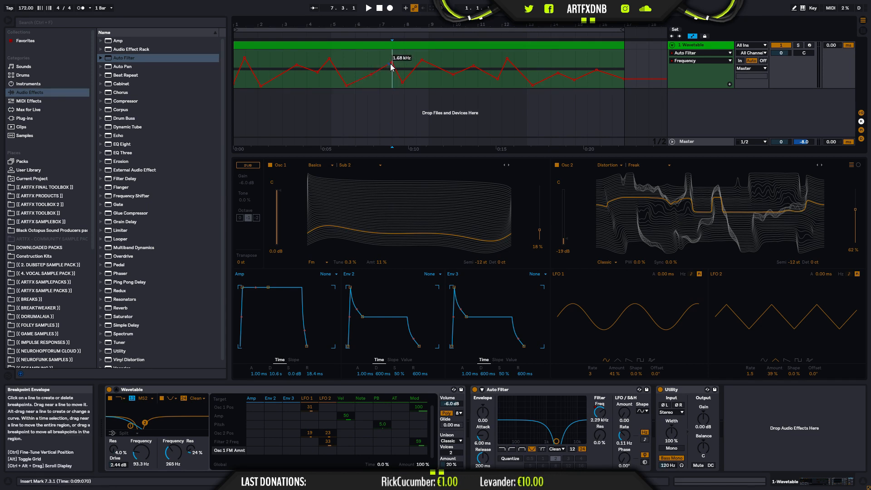
left_click(393, 64)
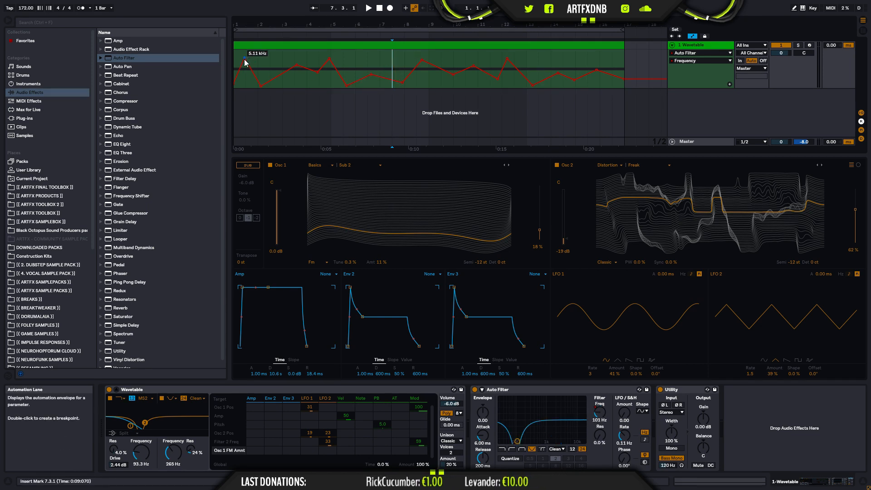
key("space")
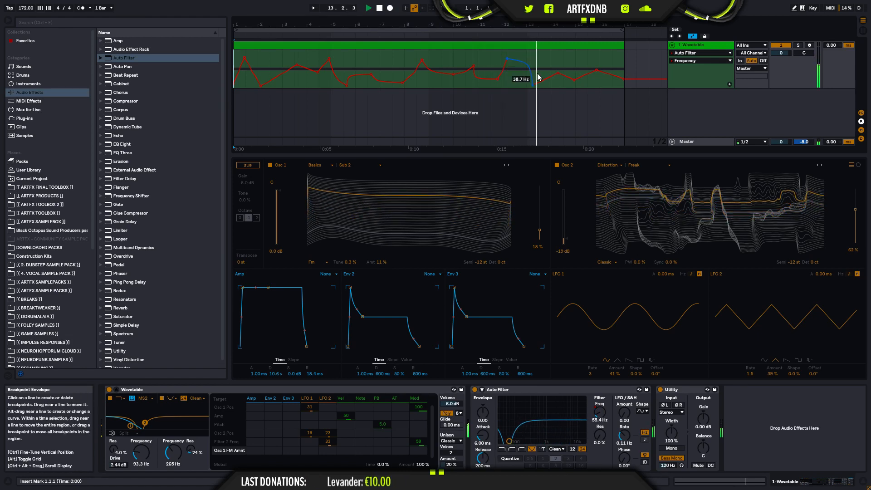
left_click_drag(533, 85, 575, 66)
key("space")
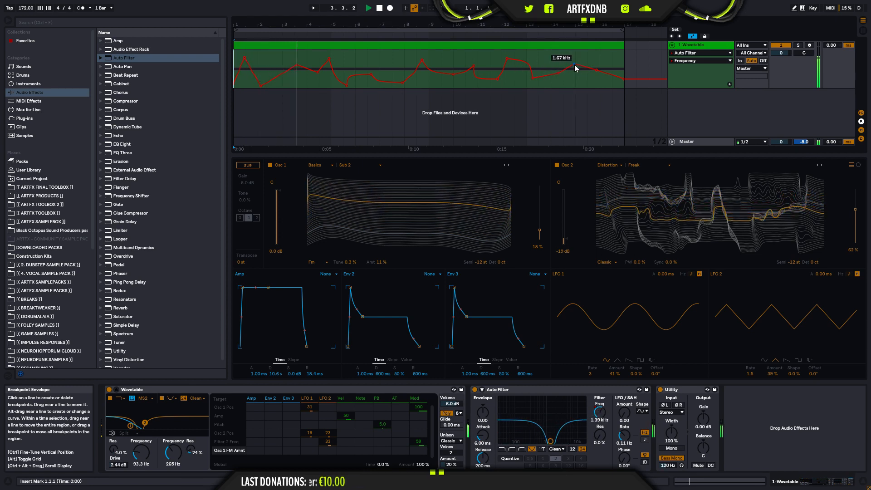
left_click_drag(625, 81, 623, 72)
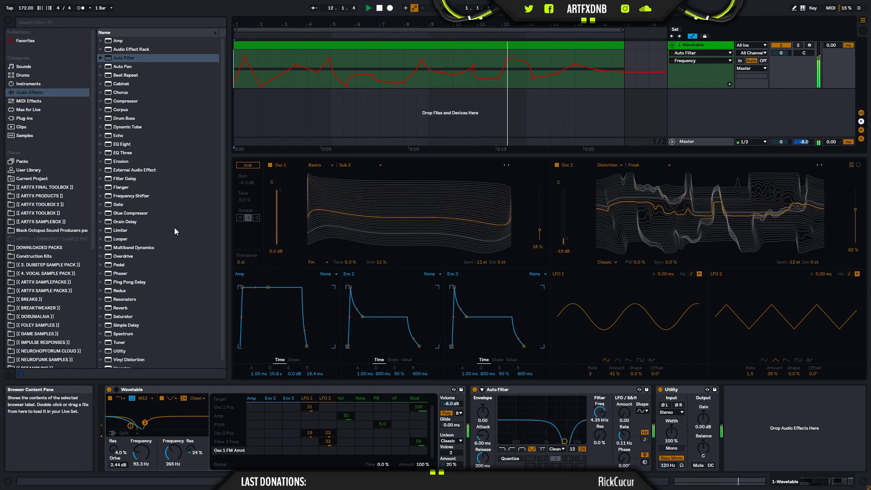
left_click(380, 10)
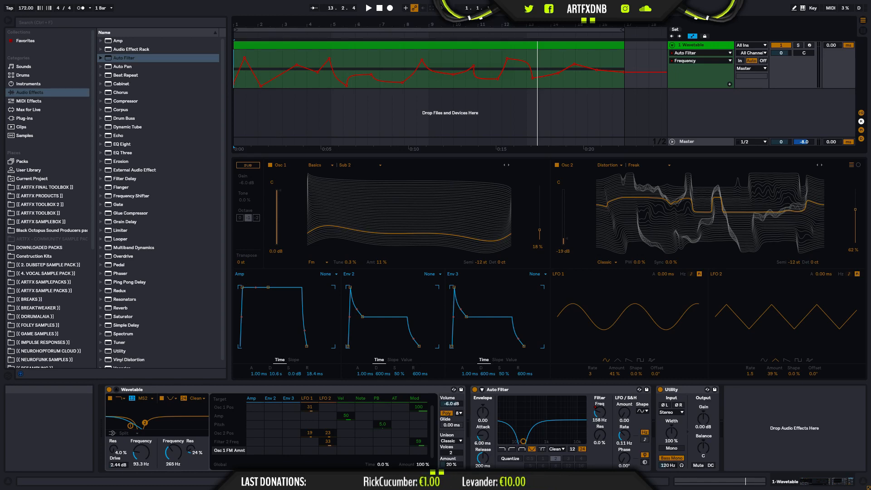
Step: Return the insert position to the clip start and insert the Pedal effect between Auto Filter and Utility
left_click(236, 61)
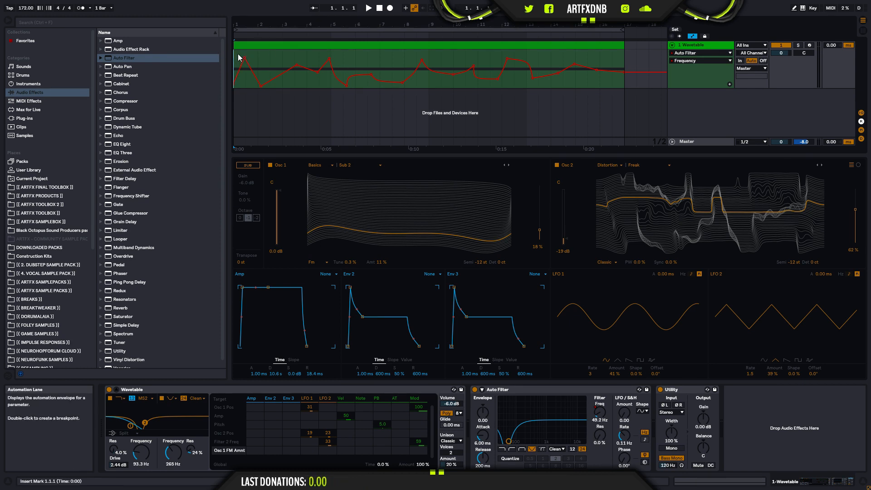
left_click(628, 58)
left_click(236, 59)
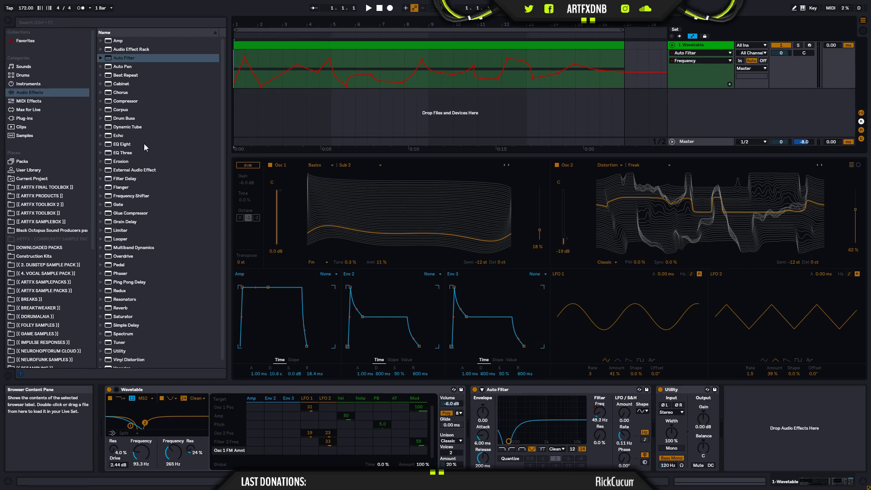
left_click(118, 268)
mouse_move(117, 269)
left_mouse_down()
mouse_move(524, 358)
mouse_move(826, 458)
mouse_move(673, 441)
mouse_move(654, 429)
mouse_move(653, 415)
left_mouse_up()
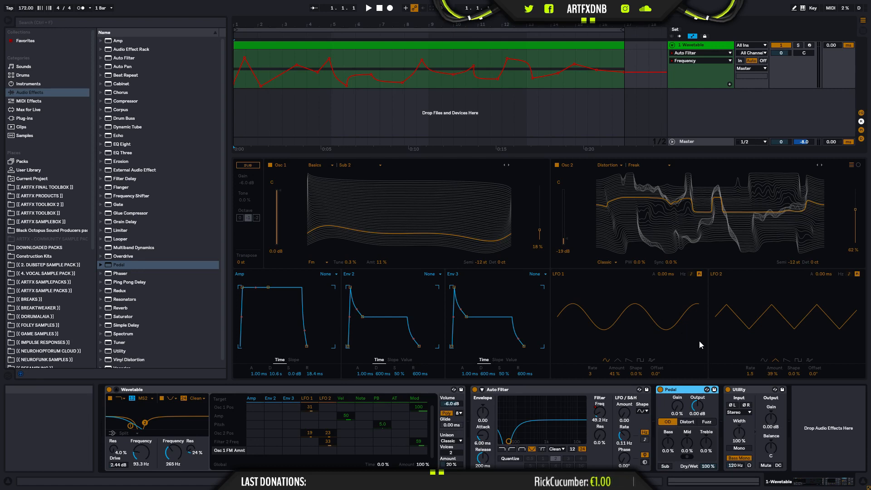
Step: Set Pedal's Bass, Mid and Treble to 100% and adjust its Mid frequency range while playing the bass
mouse_move(708, 466)
left_mouse_down()
mouse_move(708, 488)
mouse_move(708, 428)
mouse_move(708, 462)
left_mouse_up()
key("space")
key("space")
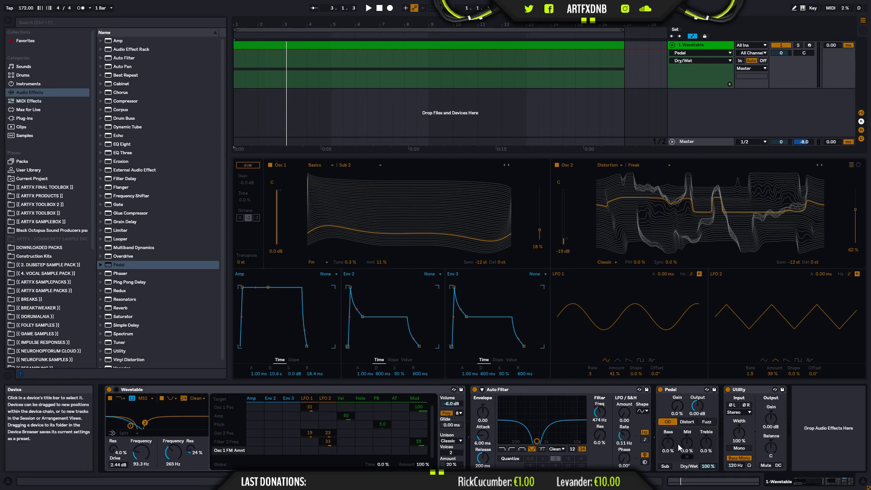
key("space")
left_click_drag(668, 443, 684, 382)
left_click_drag(706, 446, 668, 425)
left_click(687, 457)
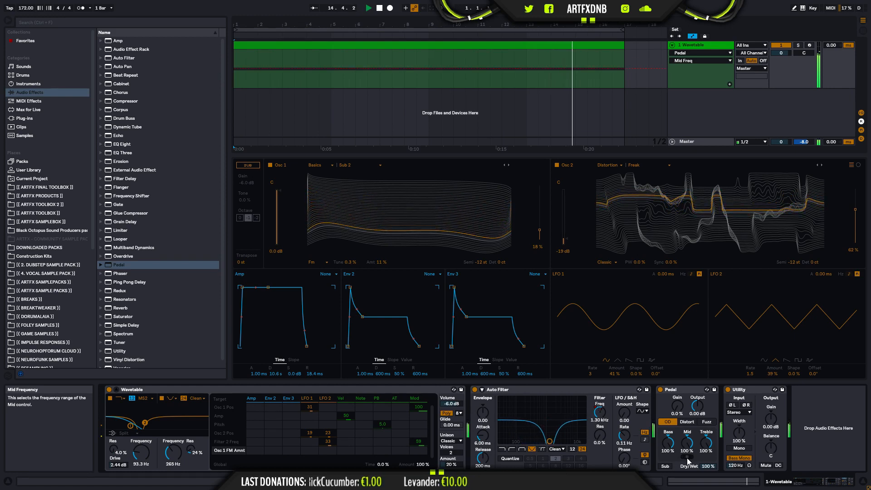
key("space")
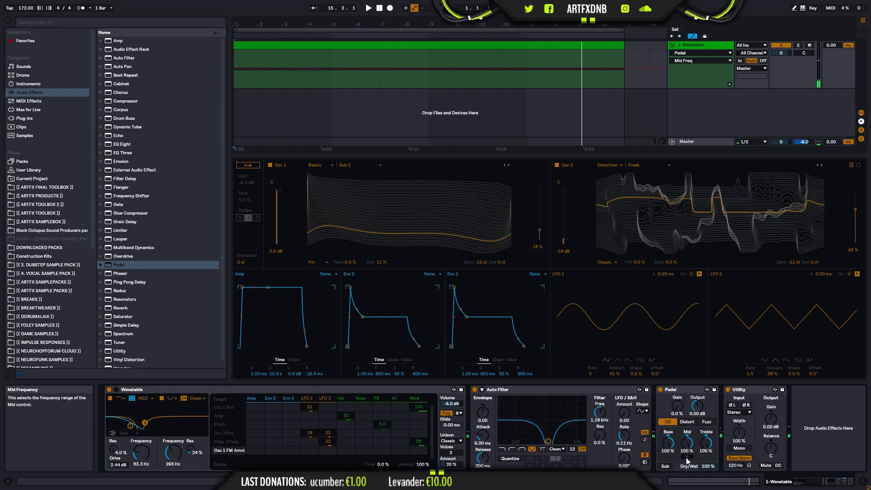
Step: Set Pedal's Gain to 14% and Output to -5.08 dB, comparing the sound with the effect bypassed
left_click_drag(678, 409, 678, 399)
key("space")
key("space")
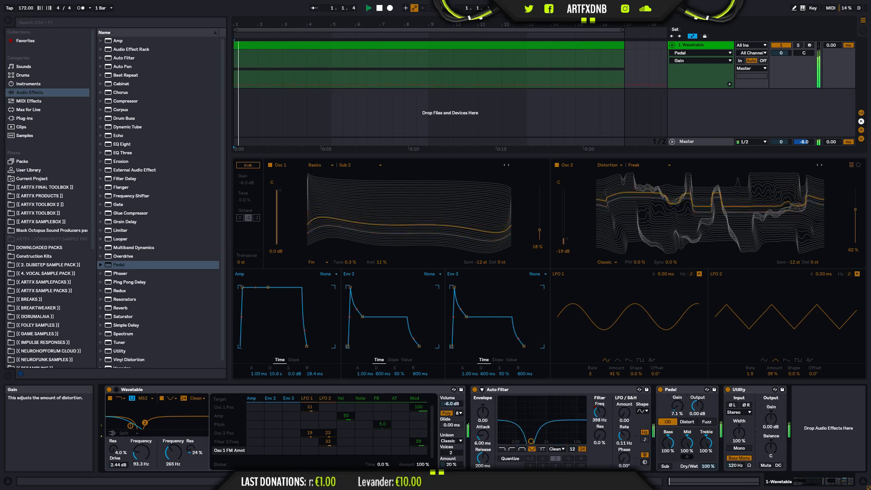
left_click_drag(698, 407, 673, 404)
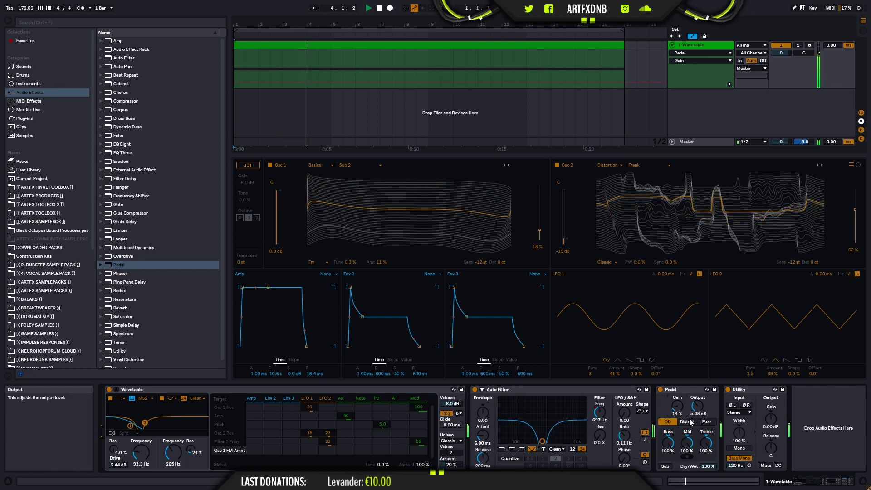
left_click(661, 390)
left_click(661, 391)
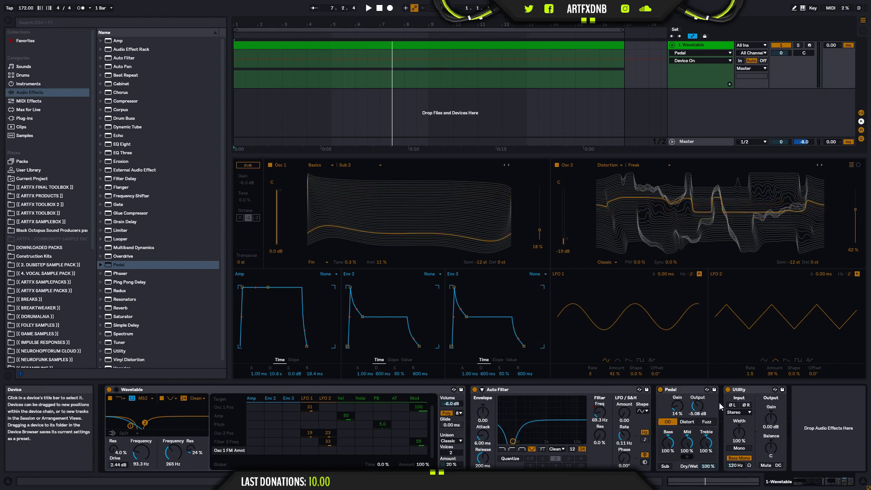
Step: Change the Pedal type to Distort with Gain at 23% and Output at -8.89 dB
left_click(688, 422)
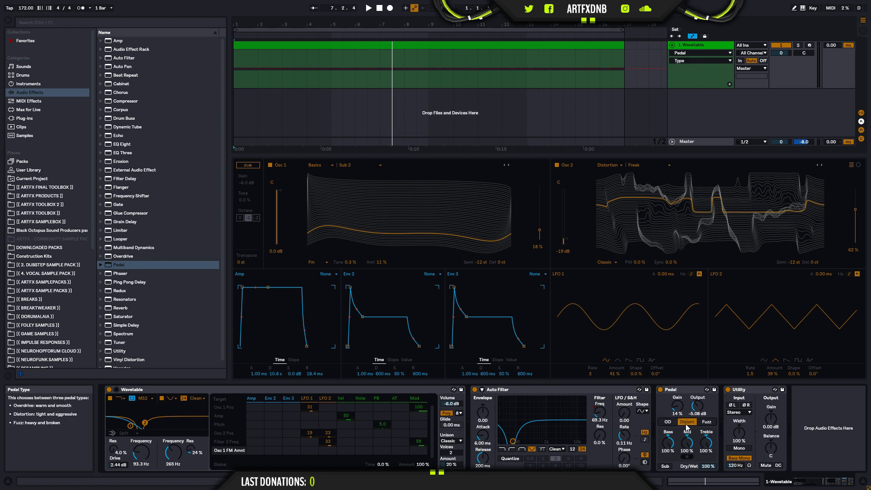
left_click_drag(698, 406, 697, 414)
left_click_drag(677, 406, 678, 399)
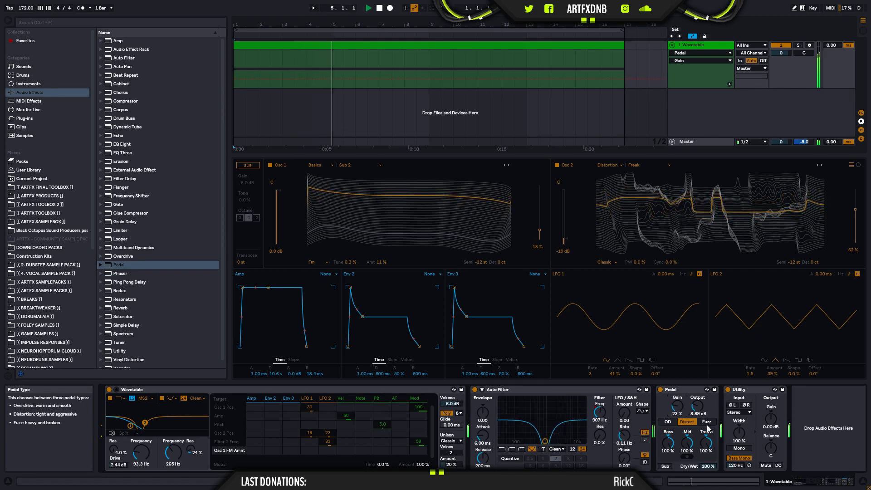
Step: Audition strong cuts of Pedal's Bass and Mid, with Mid at -100%, in different Mid frequency ranges during playback
left_click_drag(687, 443, 687, 472)
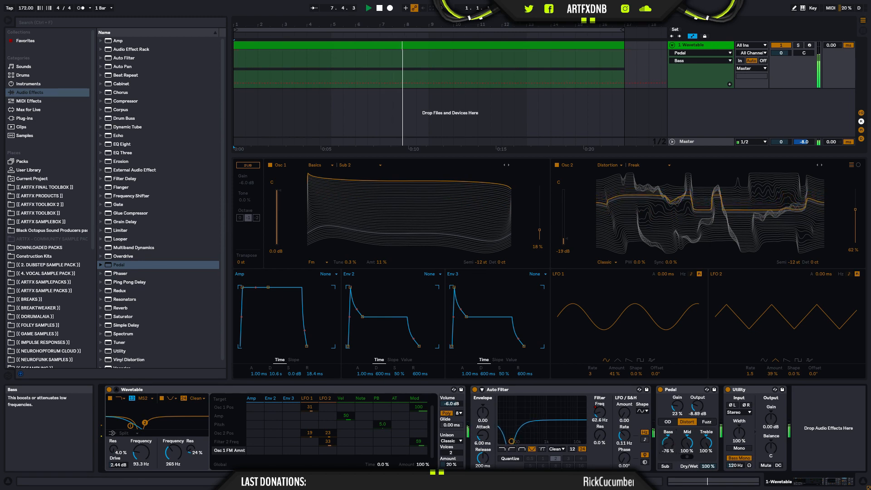
left_click_drag(687, 443, 687, 487)
left_click(685, 458)
left_click_drag(687, 443, 687, 448)
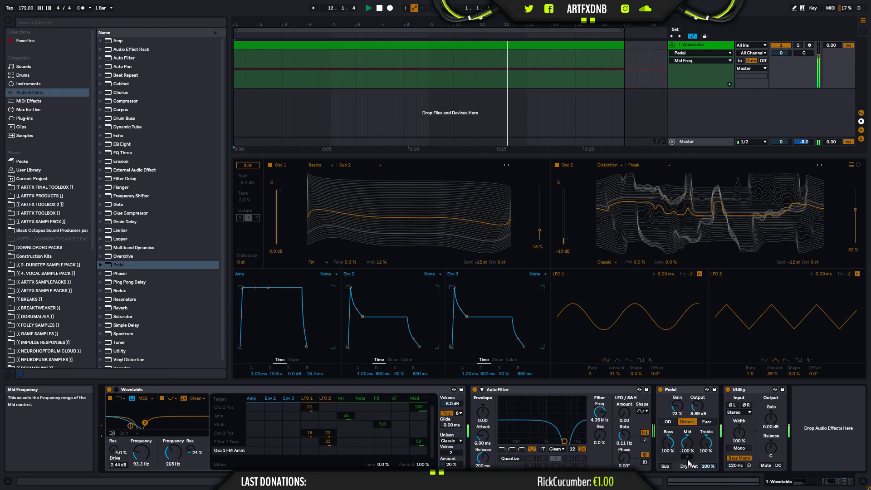
left_click(687, 454)
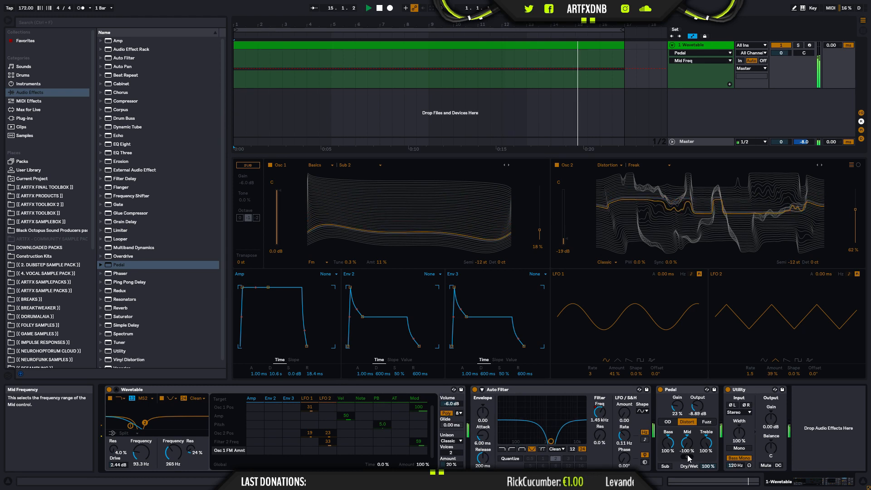
key("space")
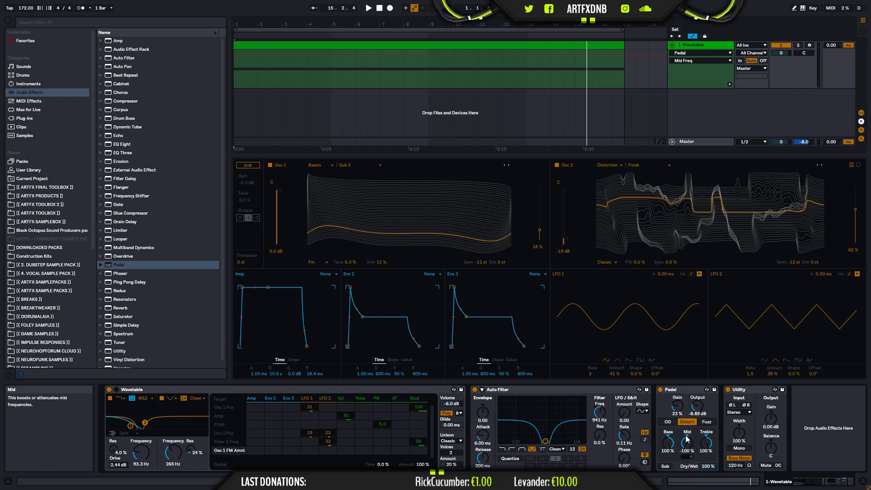
Step: Compare Pedal's Mid frequency ranges by ear in short playbacks, with Mid at -100% and at 100%
mouse_move(685, 439)
left_mouse_down()
mouse_move(684, 413)
mouse_move(684, 440)
left_mouse_up()
key("space")
key("space")
left_click(689, 456)
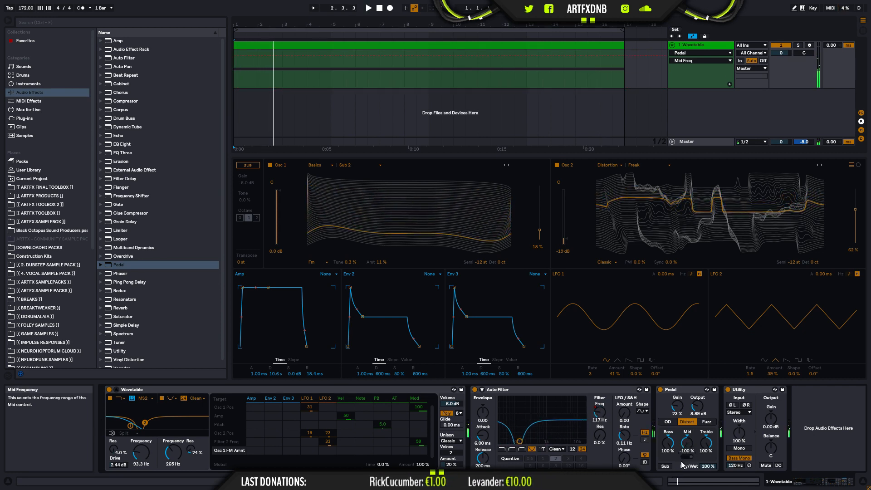
key("space")
left_click_drag(688, 445, 688, 399)
key("space")
left_click(686, 457)
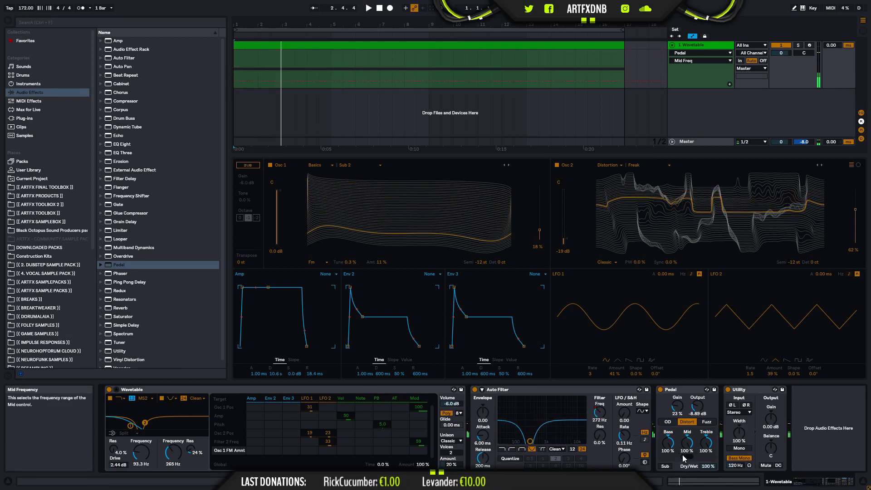
Step: Choose Pedal's Mid frequency range and set Mid to -100%, checking it in playback
left_click_drag(685, 457, 676, 458)
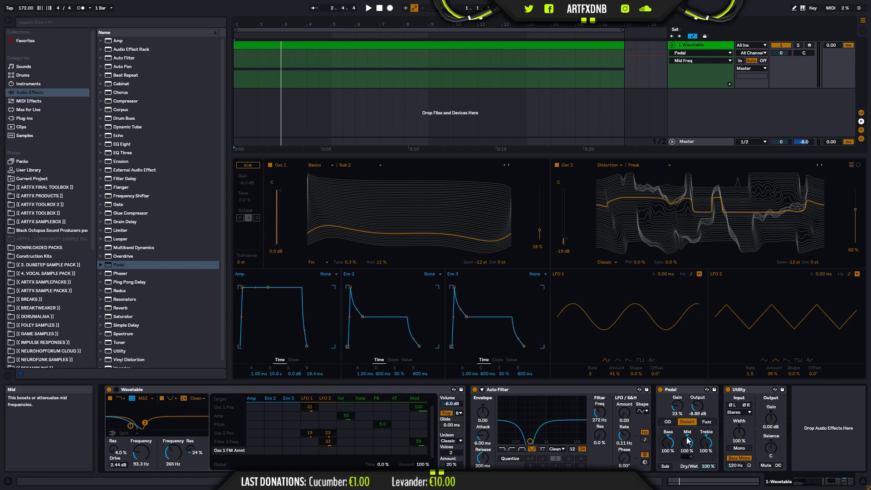
left_click(690, 444)
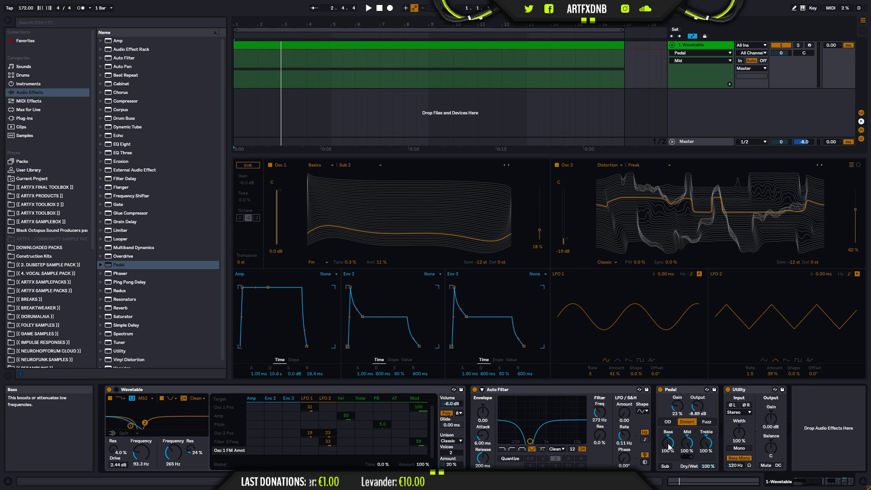
left_click(710, 437)
left_click_drag(687, 443, 687, 459)
key("space")
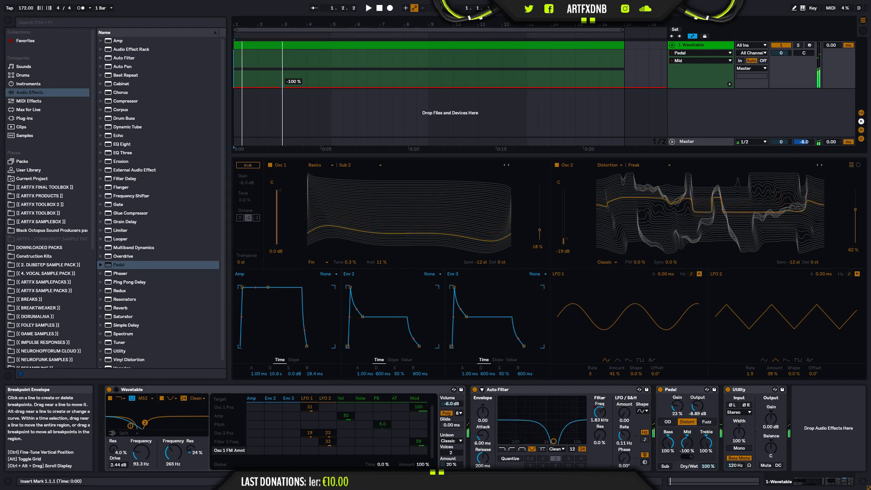
Step: Draw rising and falling Pedal Mid automation across the 16-bar clip, with full peaks up to bar 8 and smaller ones near bars 11 and 15
left_click_drag(268, 88, 434, 87)
key("space")
key("space")
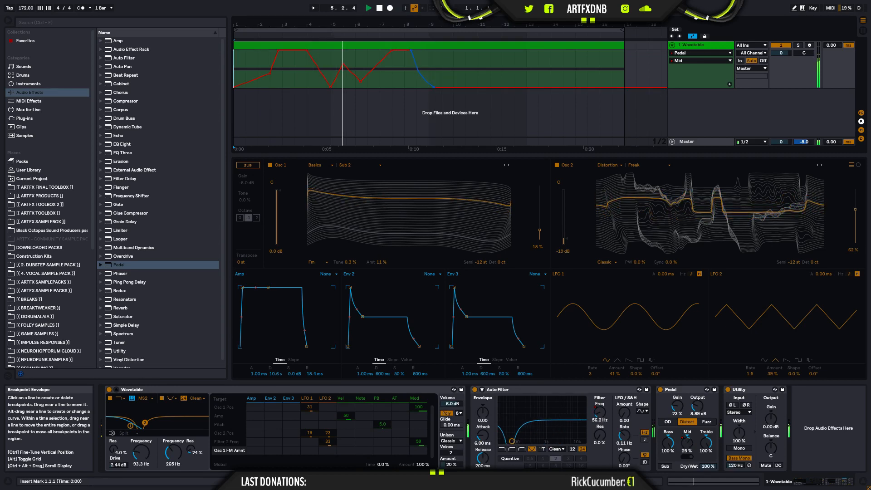
mouse_move(478, 88)
left_mouse_down()
mouse_move(478, 70)
mouse_move(456, 90)
mouse_move(494, 87)
left_mouse_up()
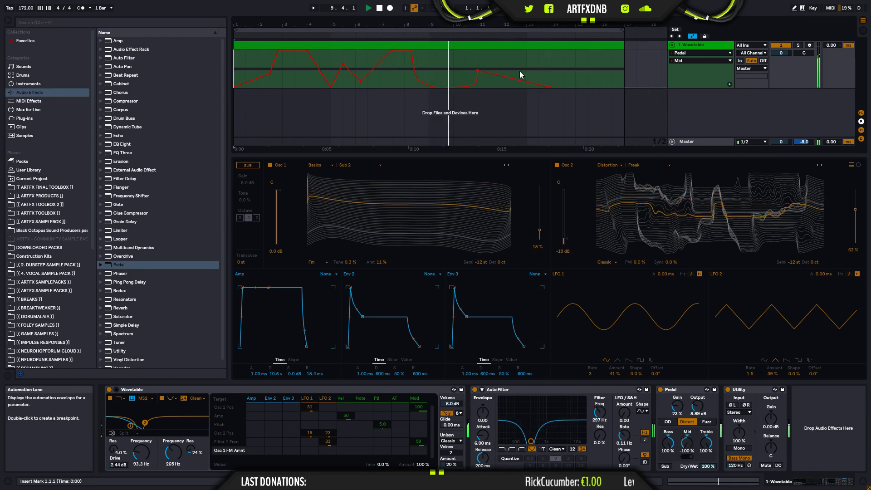
left_click_drag(576, 88, 624, 88)
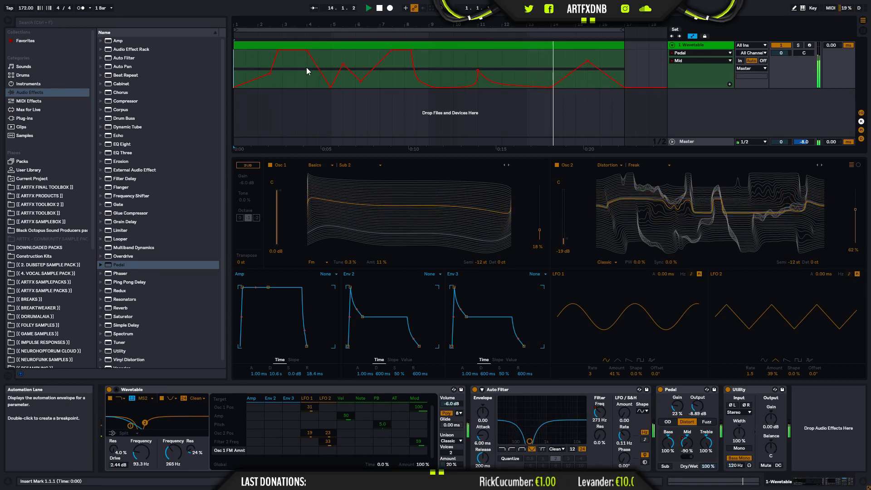
key("space")
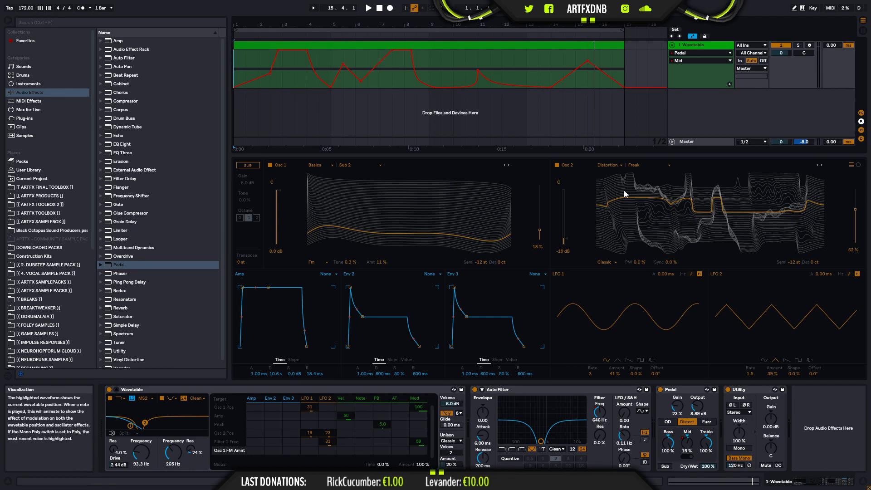
Step: Adjust the Osc 2 wavetable position, and set the Mod amounts to 0 for Osc 1 Pos and -48 for Osc 2 Pos
mouse_move(627, 198)
left_mouse_down()
mouse_move(628, 191)
mouse_move(625, 205)
left_mouse_up()
key("space")
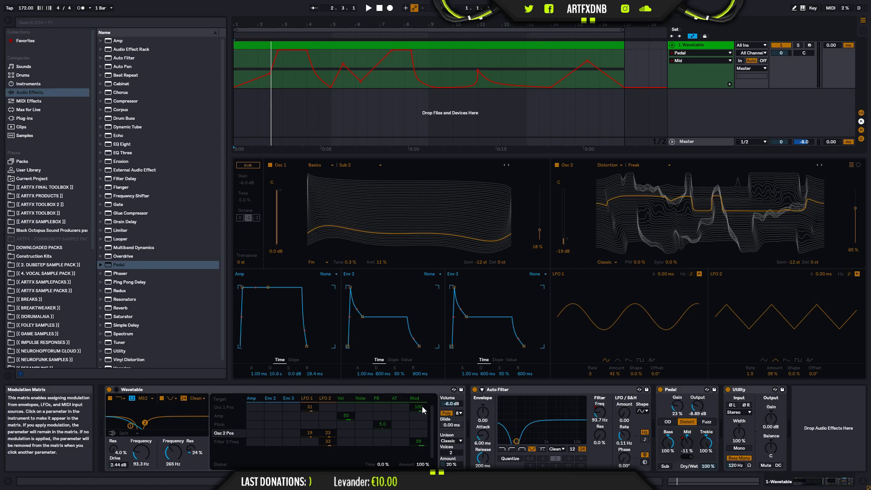
left_click_drag(423, 409, 422, 445)
key("space")
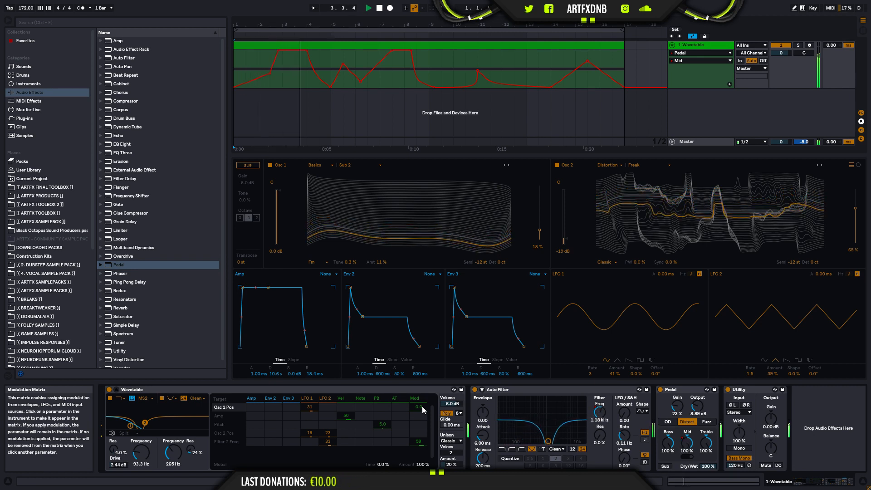
key("space")
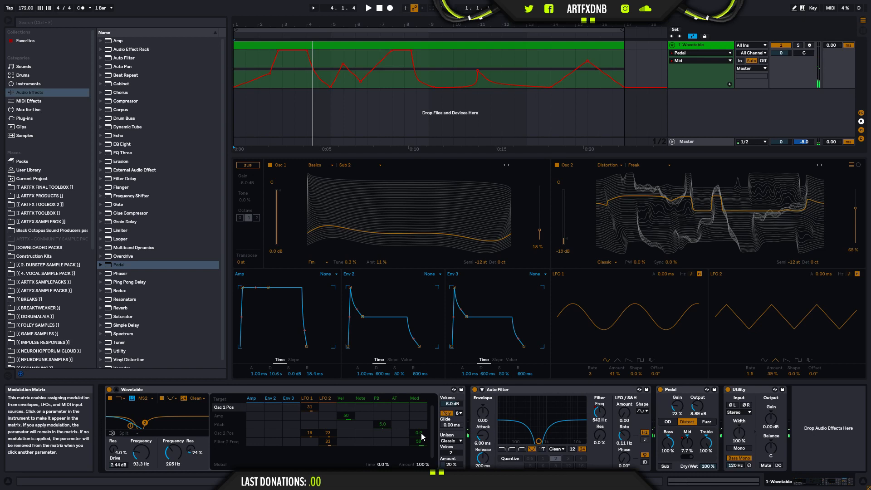
left_click_drag(421, 433, 421, 427)
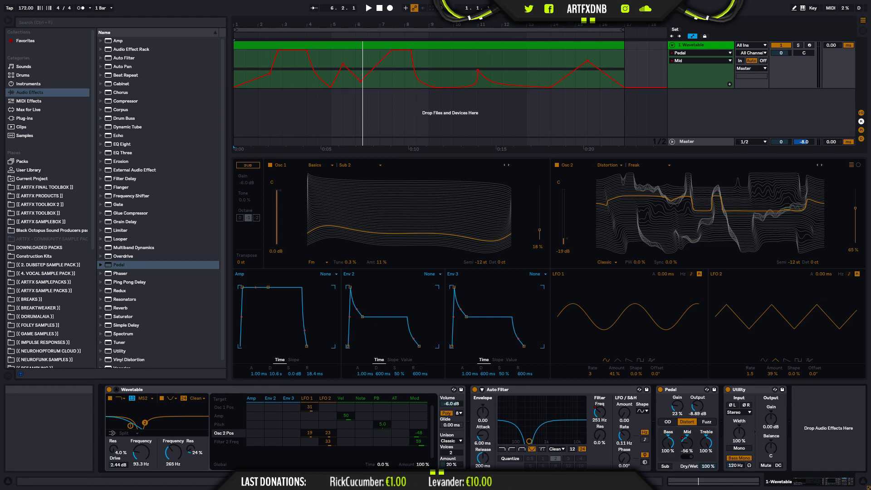
left_click(525, 70)
double_click(514, 60)
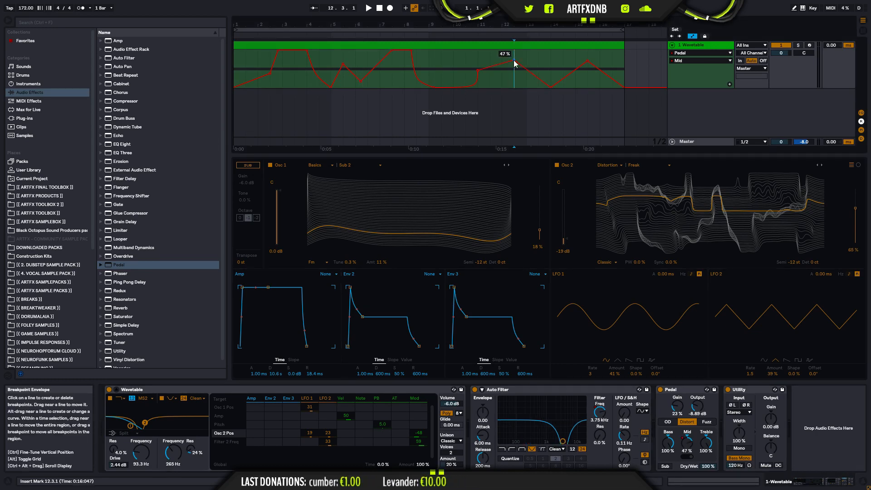
left_click(514, 60)
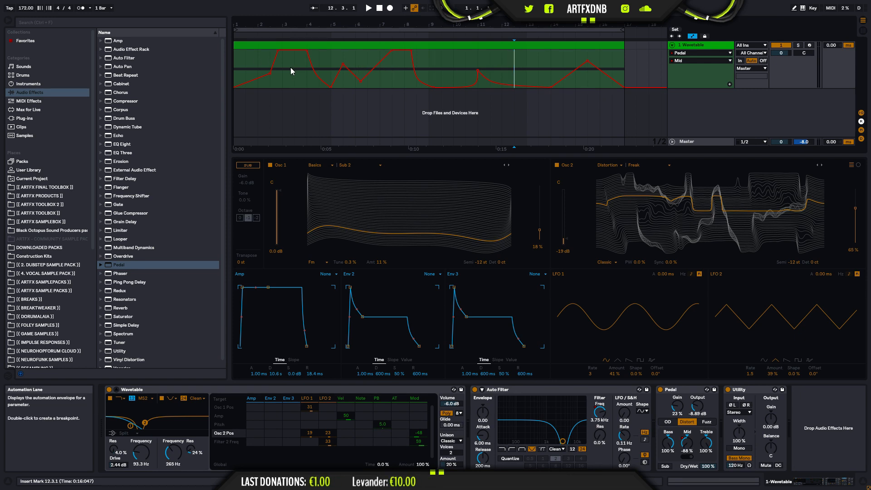
Step: Reshape the first plateau of the Mid automation into a descent with a 52% breakpoint between bars 3 and 4
double_click(300, 59)
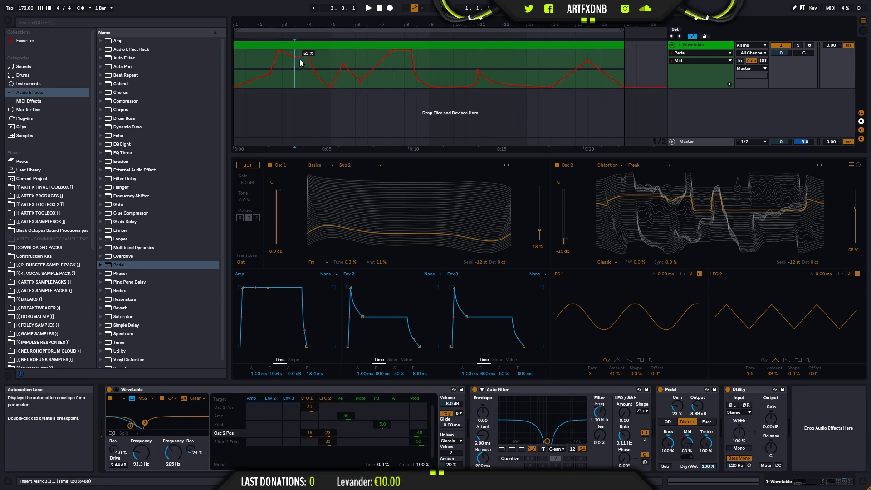
left_click(307, 54)
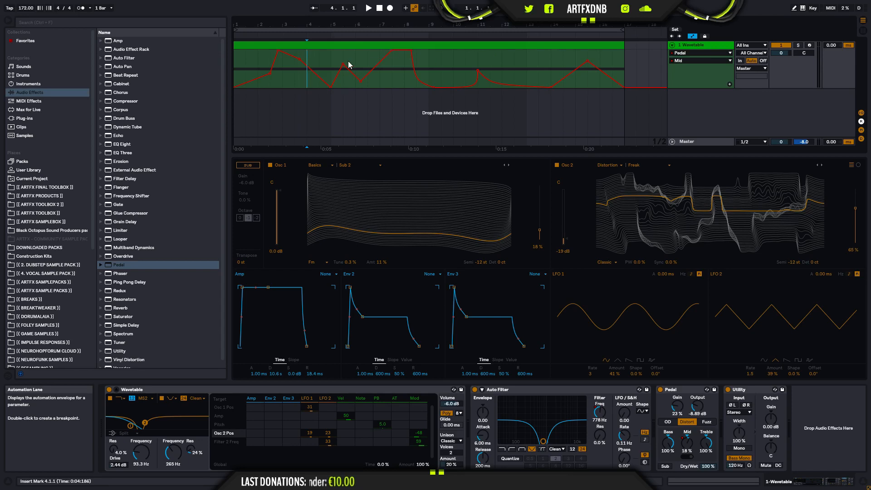
left_click_drag(238, 66, 331, 85)
left_click(271, 76)
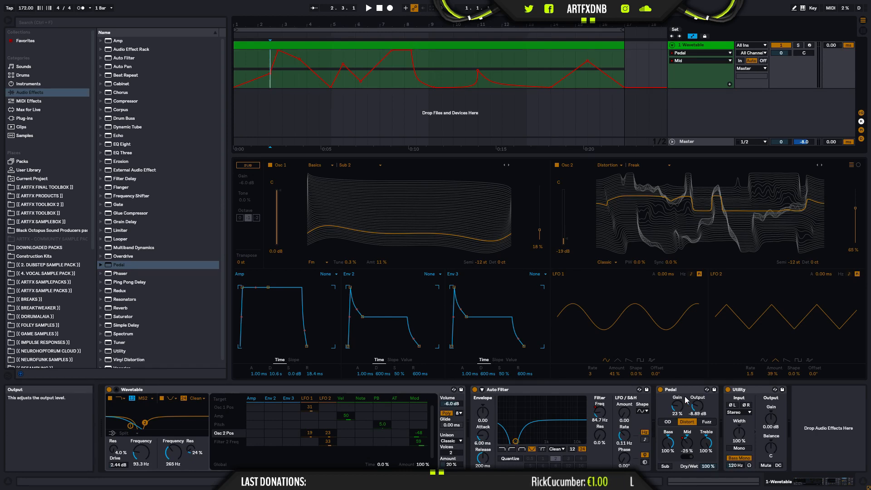
Step: Set Pedal's Dry/Wet to 51%, play from the clip start and enable Pedal's Sub option
left_click(683, 390)
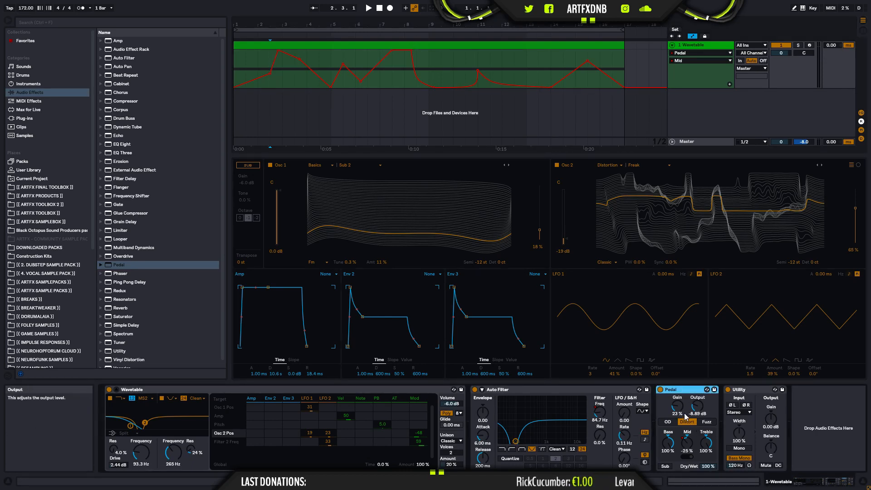
left_click(237, 58)
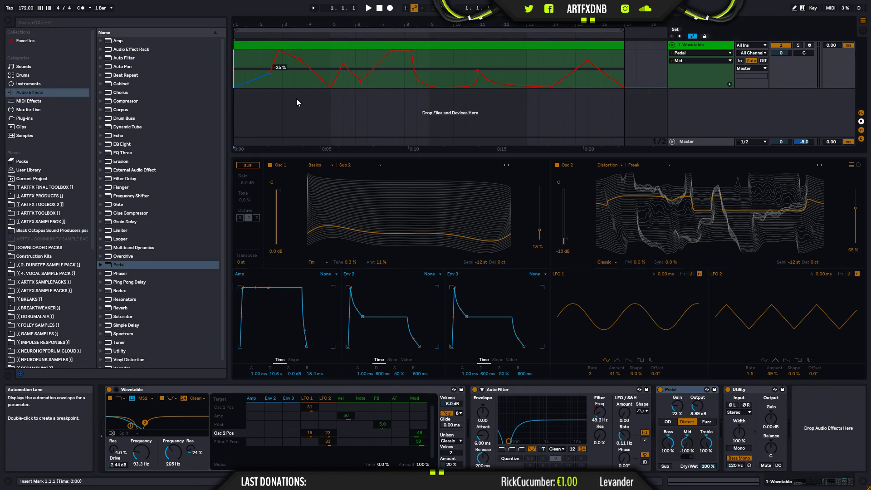
left_click_drag(709, 466, 709, 476)
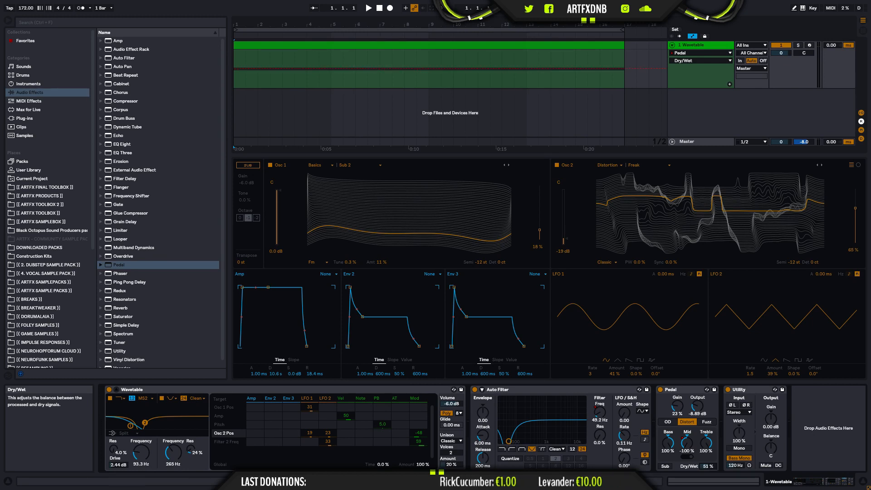
key("space")
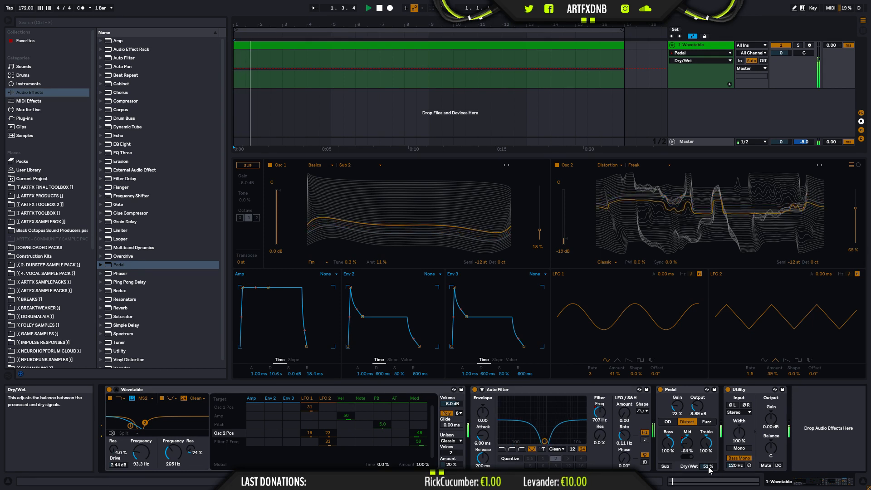
left_click(666, 466)
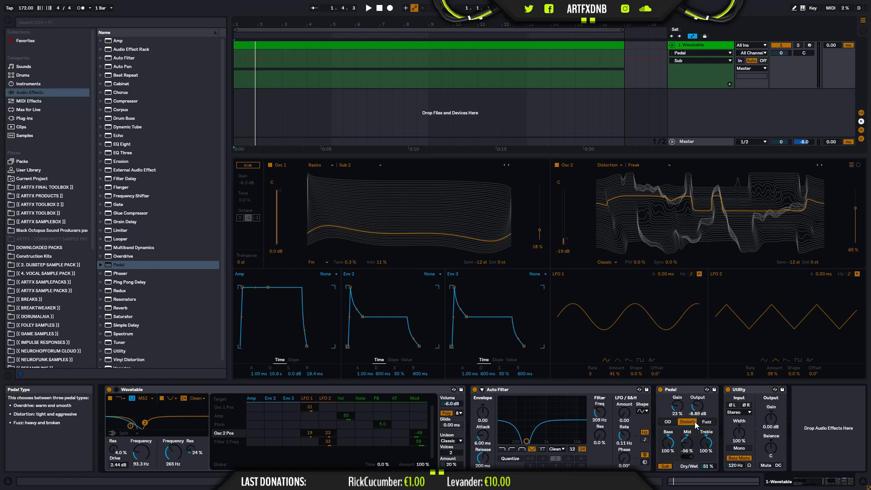
Step: Play the clip and compare the bass with Pedal's Sub option off and on, leaving Sub enabled
key("space")
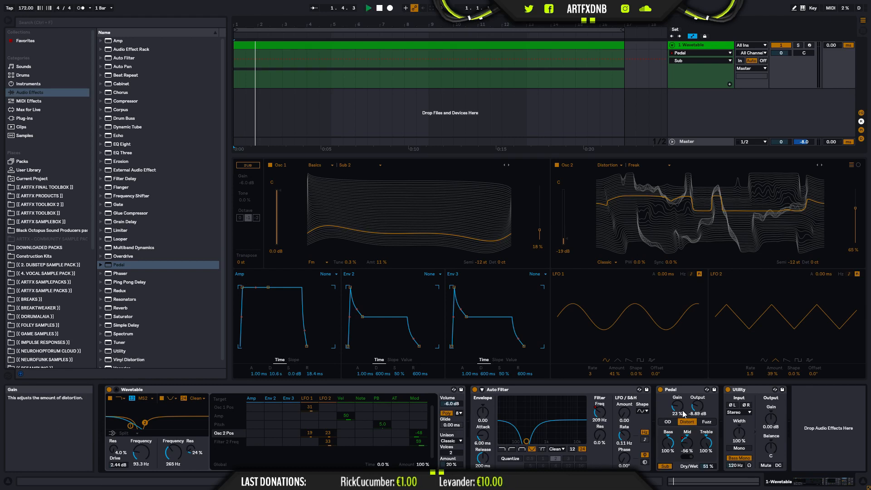
left_click(665, 467)
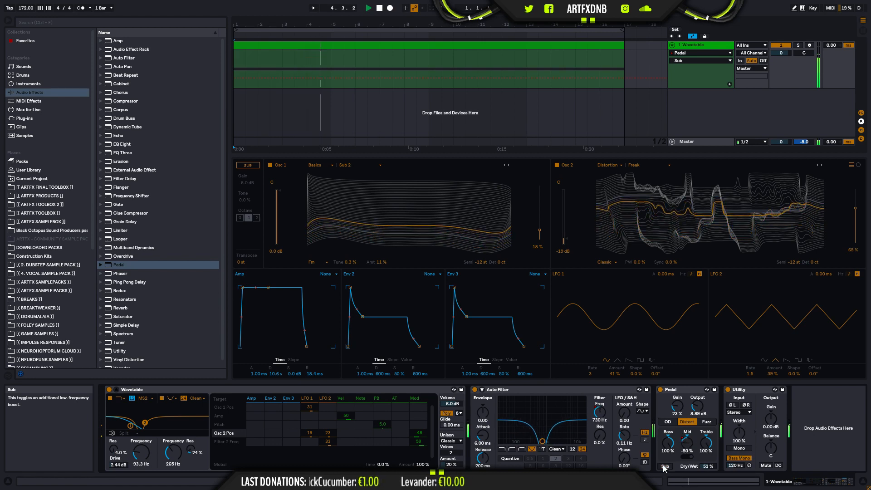
left_click(664, 467)
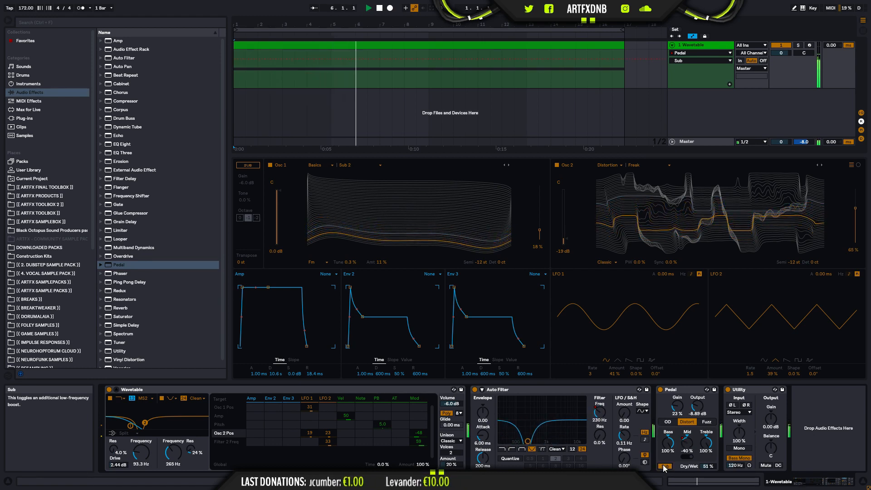
left_click(664, 467)
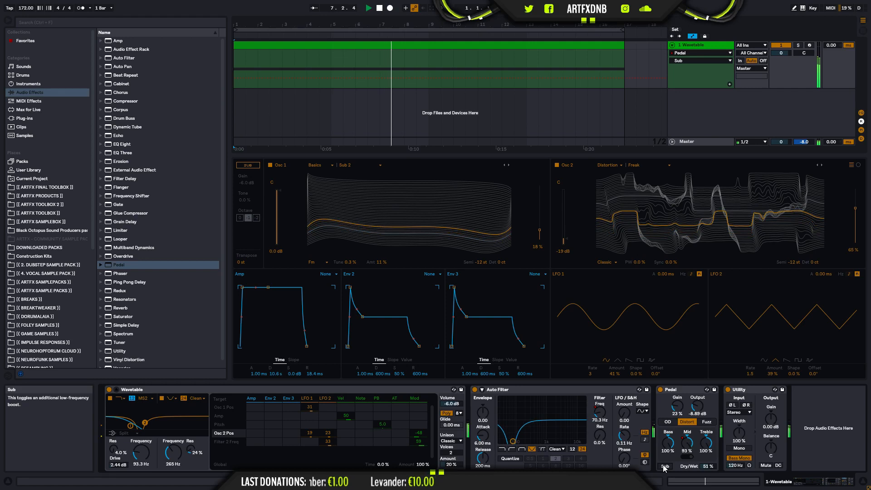
left_click(665, 468)
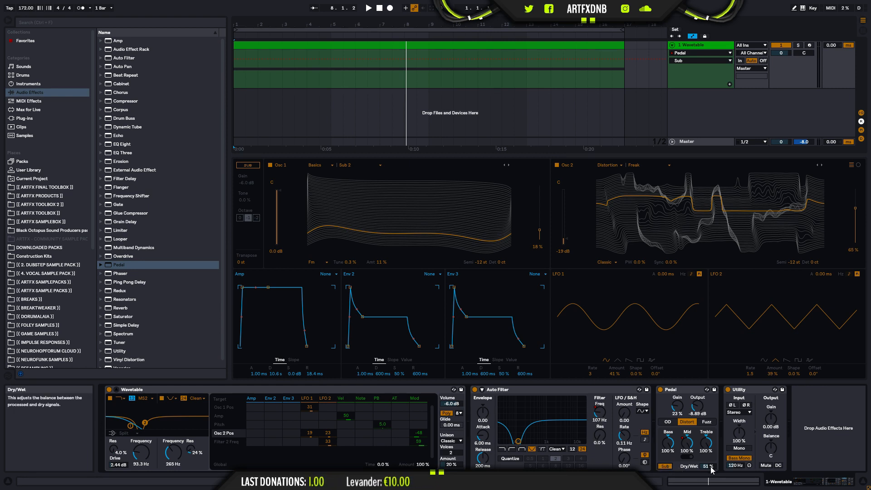
Step: Set Pedal's Dry/Wet to 100% and play from the start of the clip
left_click(239, 67)
key("space")
left_click_drag(709, 467, 709, 435)
key("space")
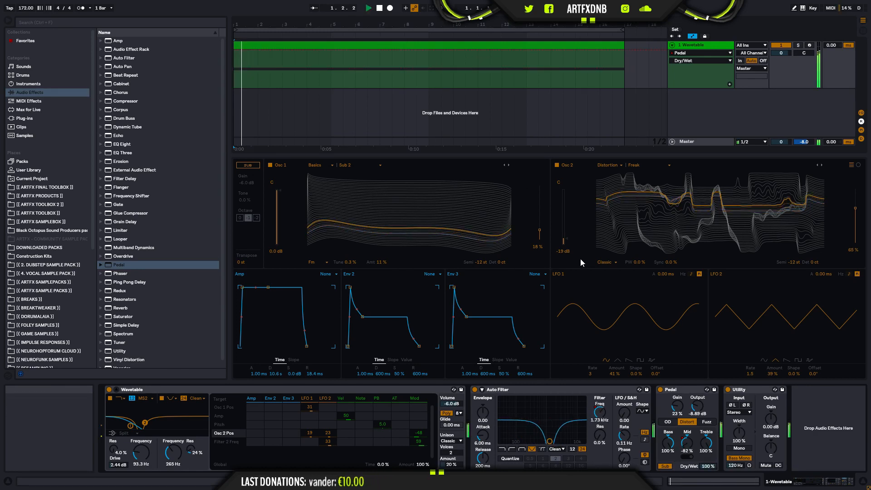
Step: Audition the fully wet distortion without and with Pedal's Sub boost, leaving Sub enabled
left_click(667, 466)
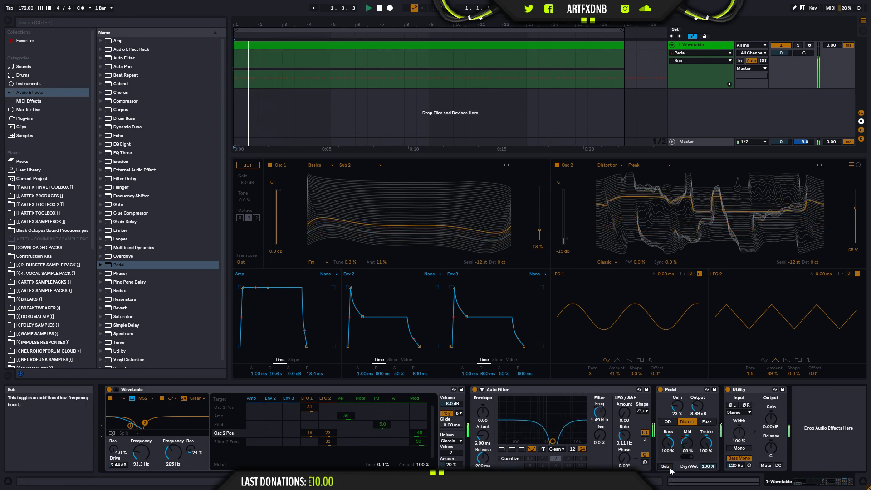
key("space")
left_click(670, 467)
key("space")
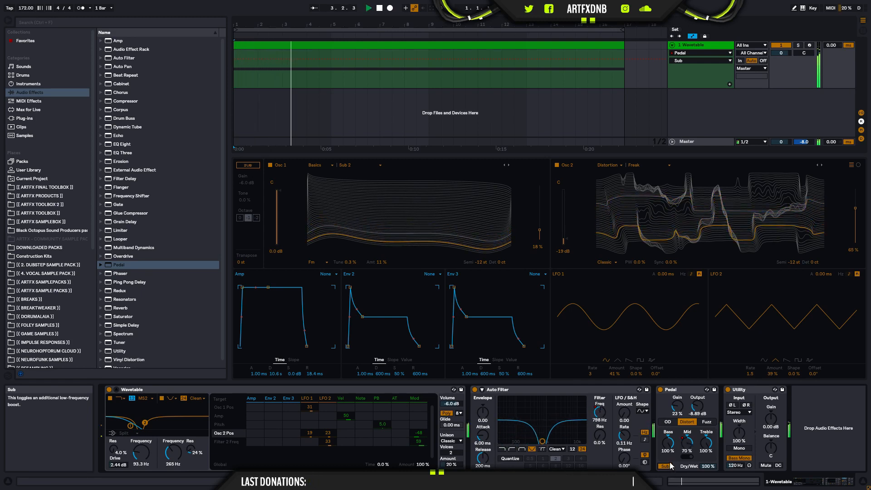
key("space")
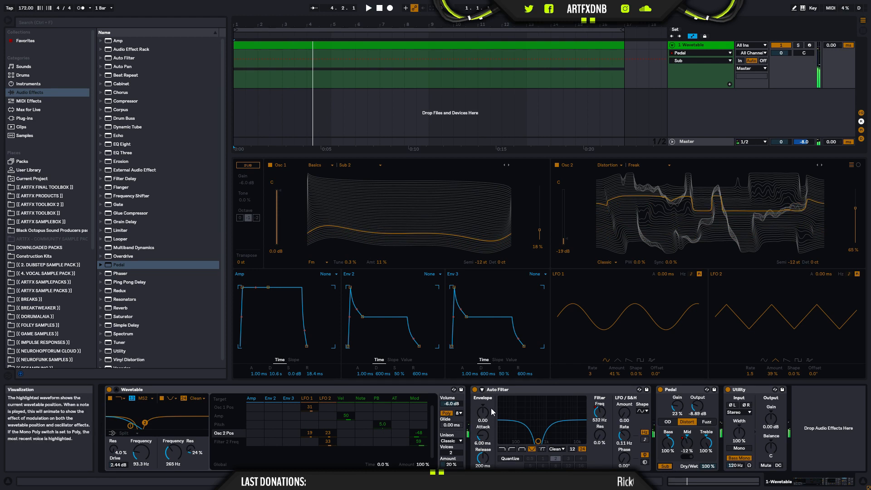
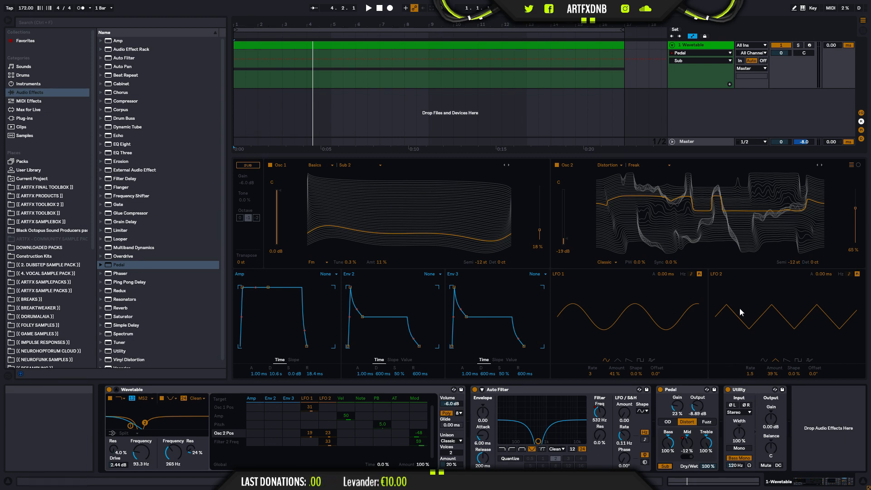
Step: Replay the clip from its start, and insert EQ Eight between Pedal and Utility
left_click(677, 391)
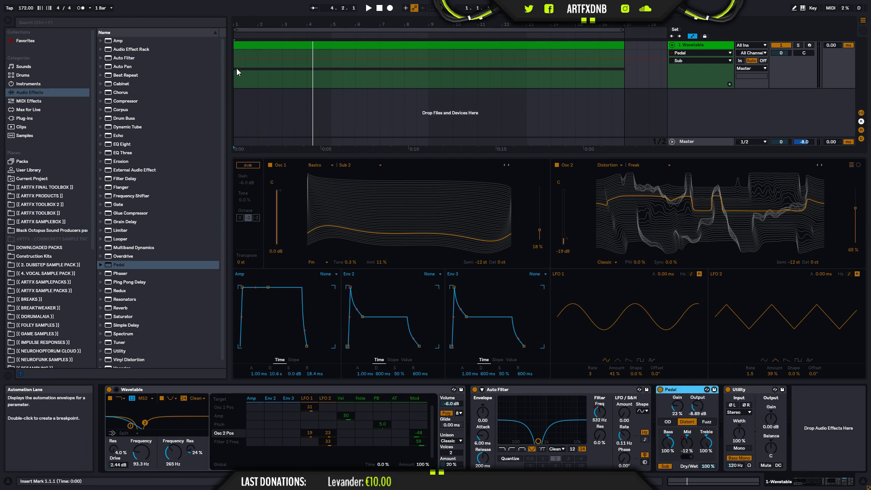
key("space")
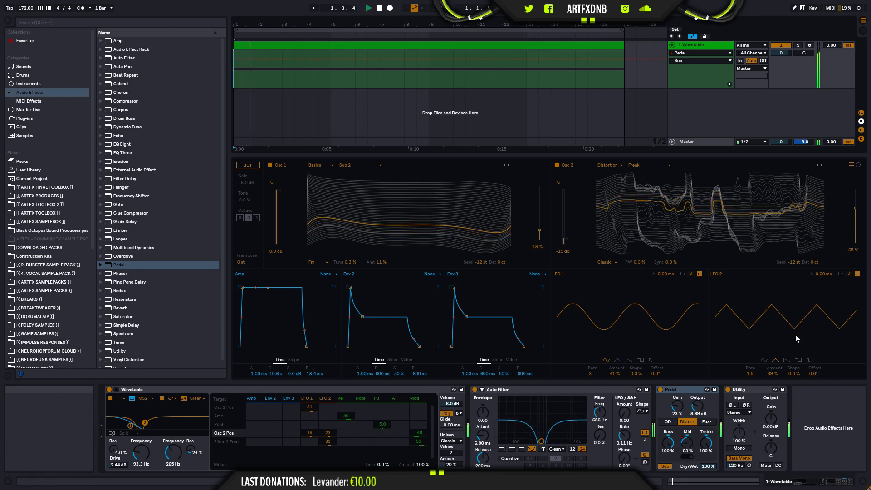
key("space")
left_click_drag(126, 140, 815, 349)
left_click_drag(735, 418, 722, 416)
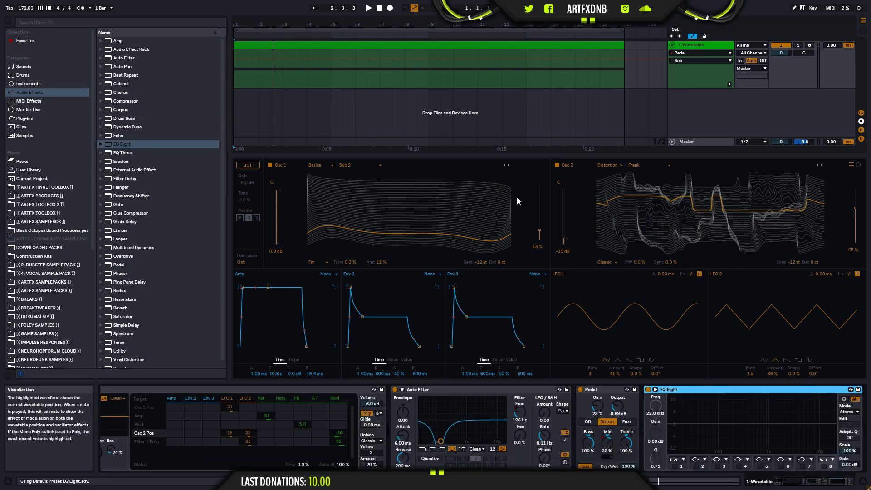
left_click(827, 484)
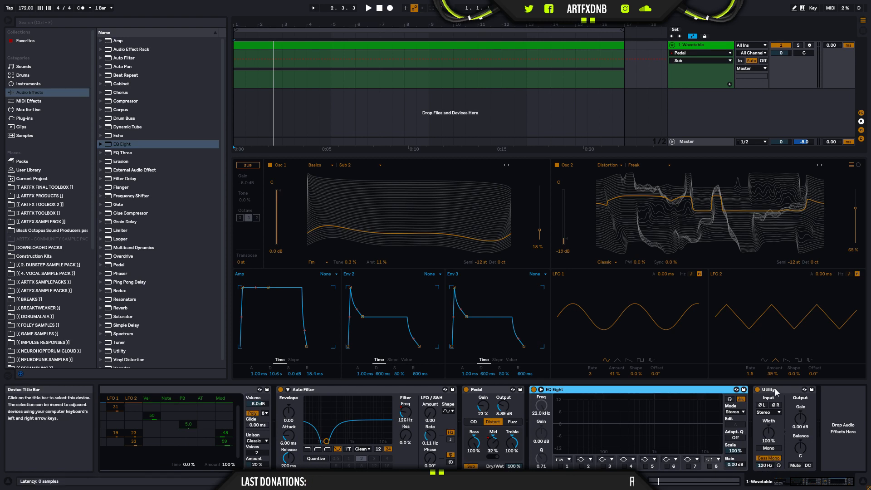
Step: Bypass Utility and switch EQ Eight to M/S mode with the S channel selected for editing
left_click(757, 390)
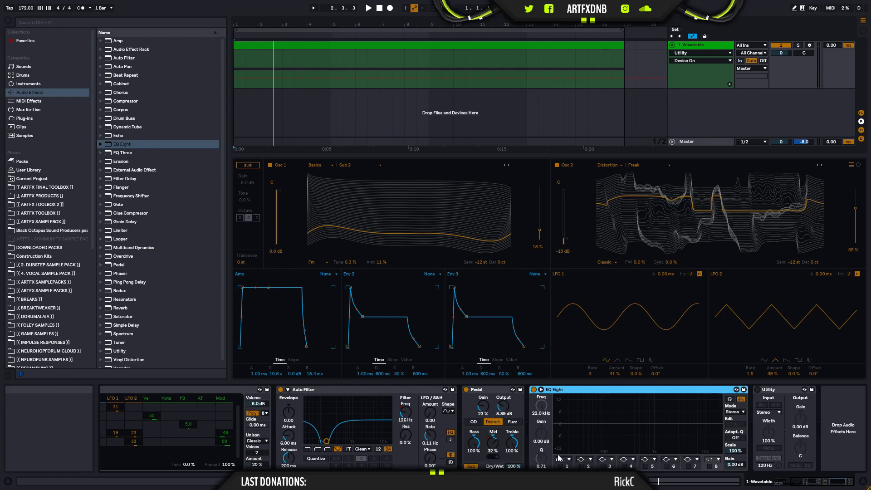
left_click(735, 412)
left_click(734, 431)
left_click(736, 425)
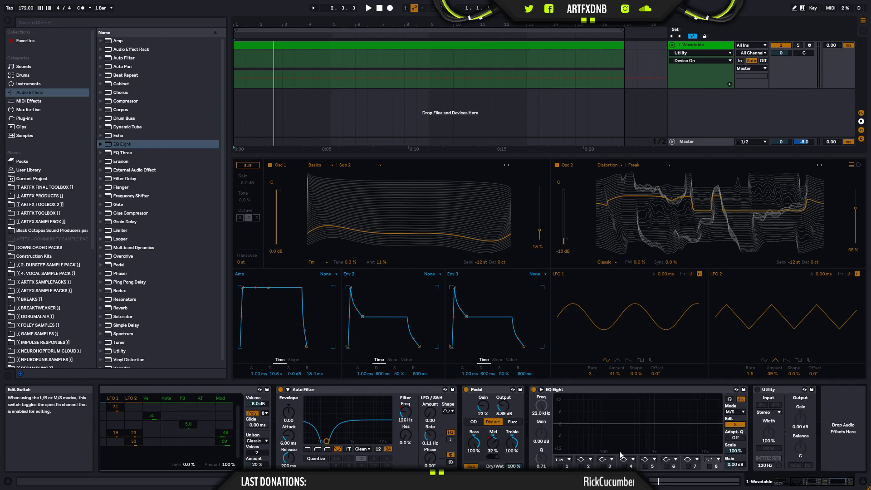
Step: Enable EQ Eight's band 1 as a side-channel low cut at about 126 Hz and play the clip
left_click(560, 466)
left_click_drag(579, 430, 610, 431)
key("space")
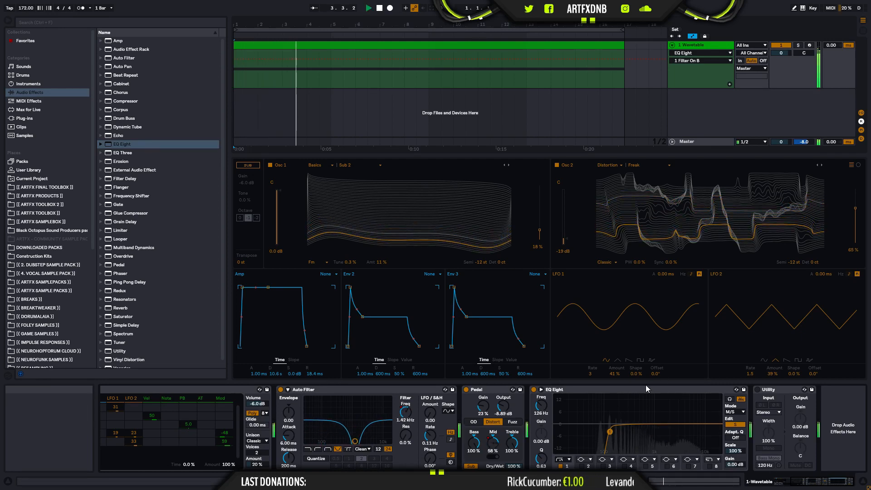
Step: Audition Utility's Bass Mono alone by bypassing EQ Eight and reactivating Utility
key("space")
left_click(534, 390)
left_click(757, 389)
key("space")
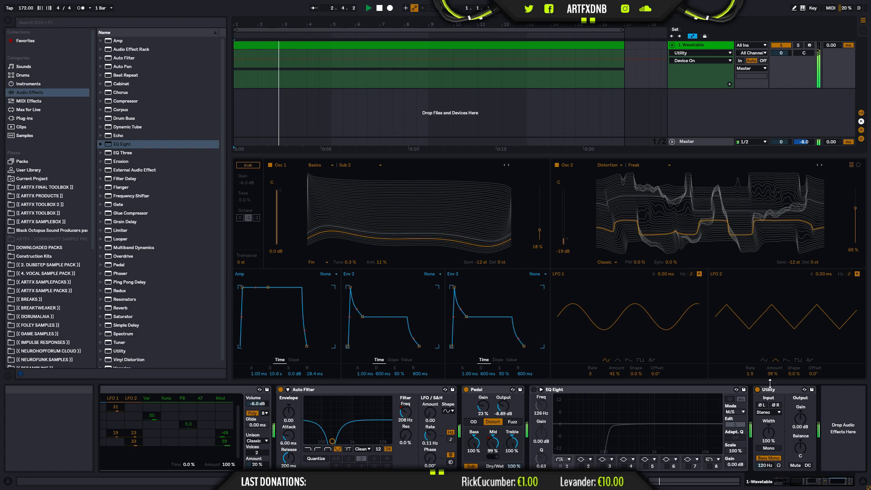
key("space")
Step: Audition EQ Eight's side low cut alone by reactivating EQ Eight and bypassing Utility
left_click(533, 389)
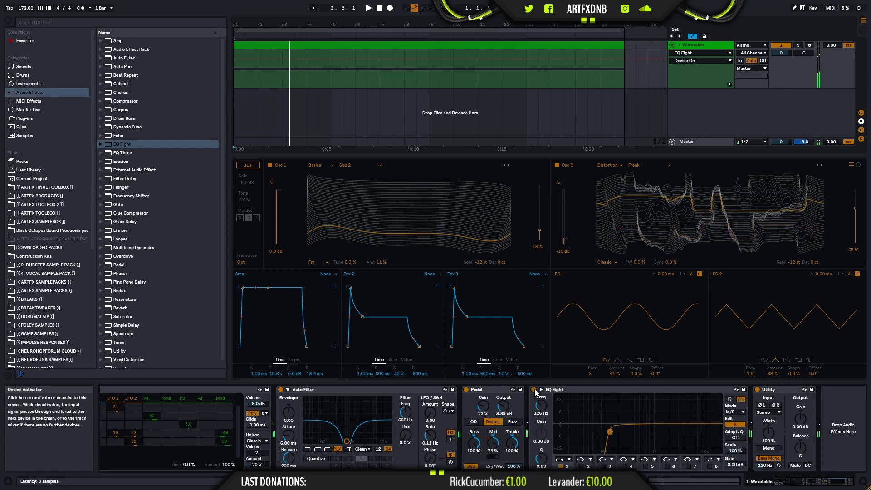
left_click(757, 390)
key("space")
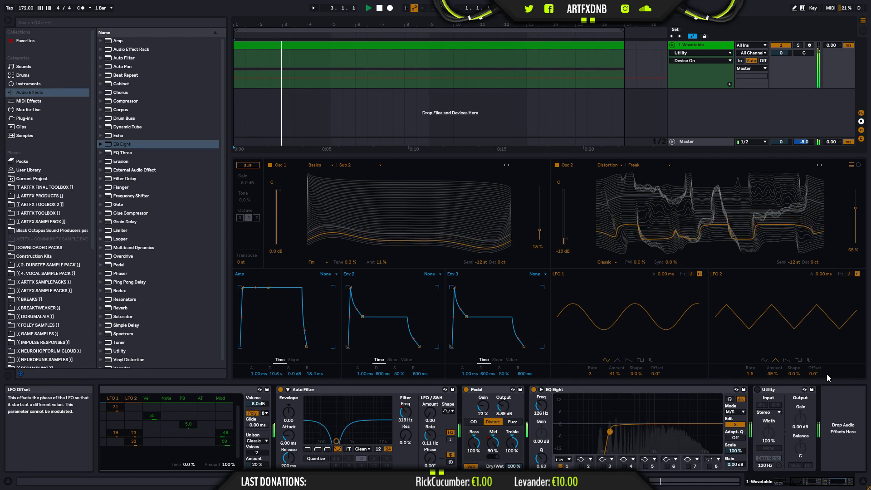
key("space")
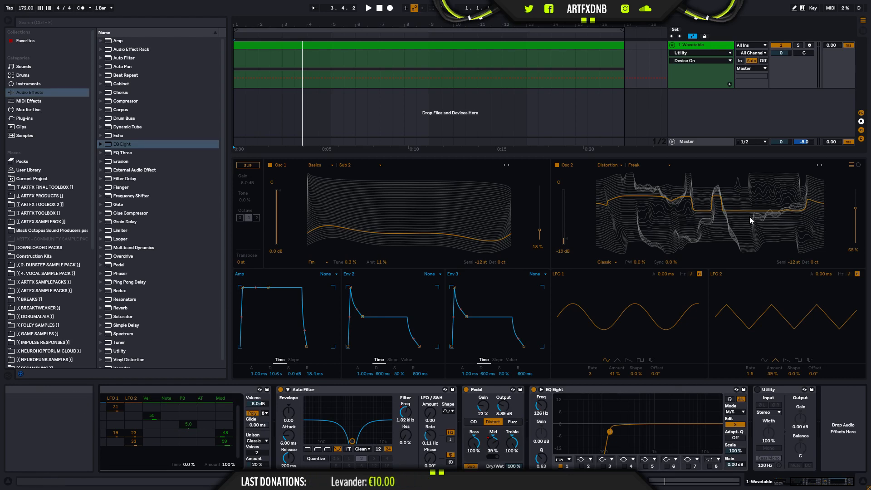
left_click(368, 8)
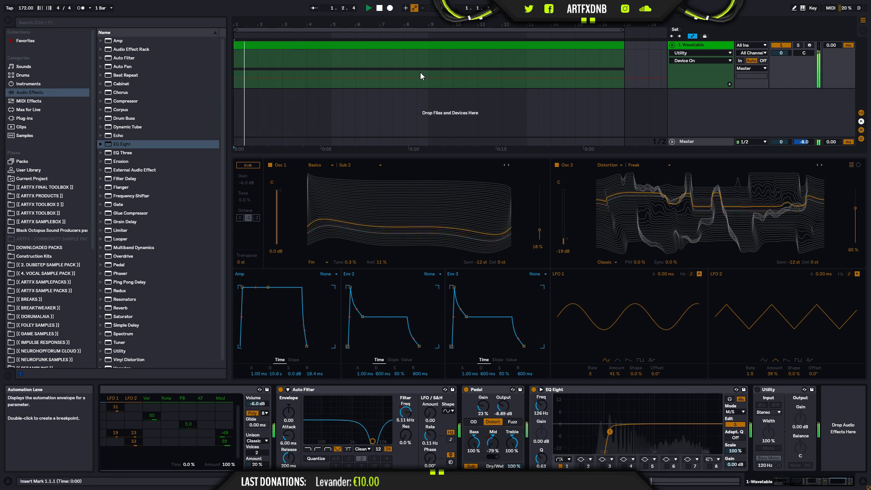
left_click(371, 9)
key("space")
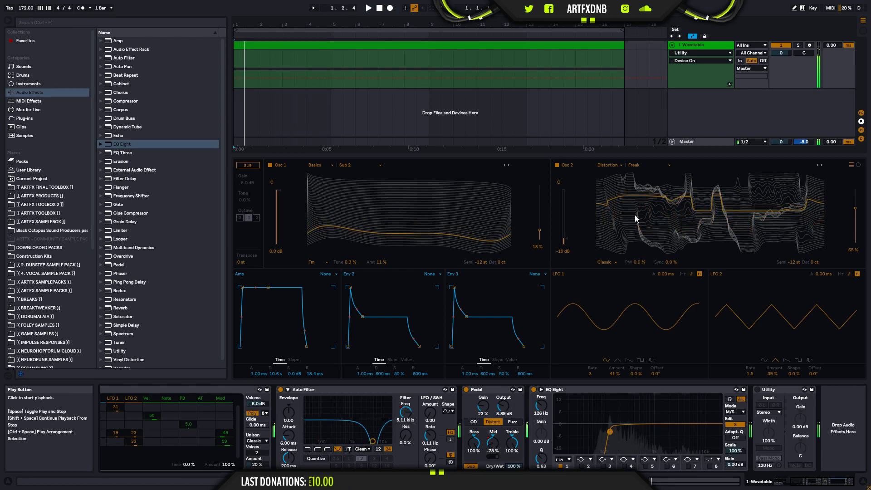
Step: Delete EQ Eight from the device chain and turn Utility back on
left_click(562, 389)
key("Delete")
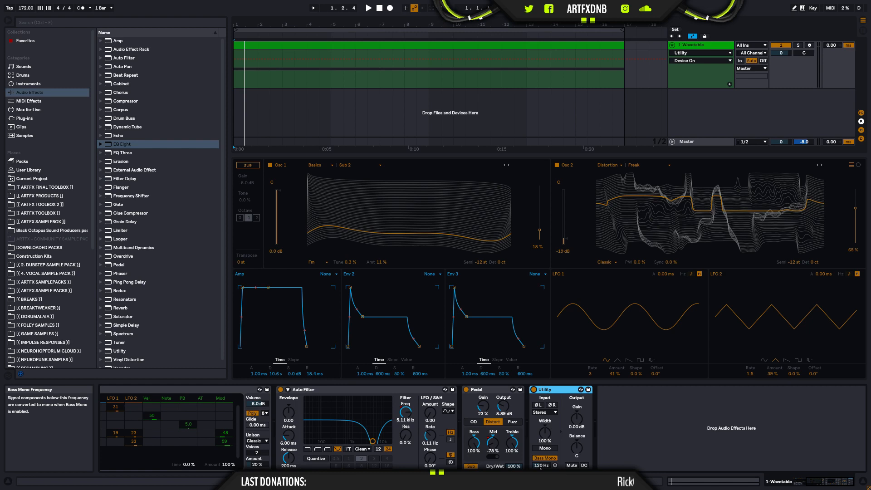
Step: Set Utility's Bass Mono frequency to 110 Hz and play the clip
left_click_drag(540, 466, 541, 454)
left_click(555, 465)
mouse_move(546, 466)
left_mouse_down()
mouse_move(542, 448)
mouse_move(541, 466)
left_mouse_up()
key("space")
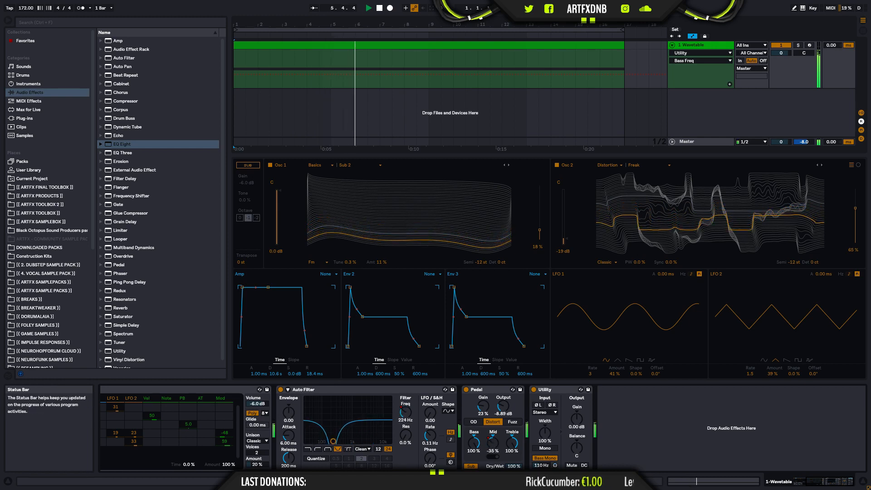
Step: Stop playback and insert an empty Audio Effect Rack between Pedal and Utility on the Wavetable track
key("space")
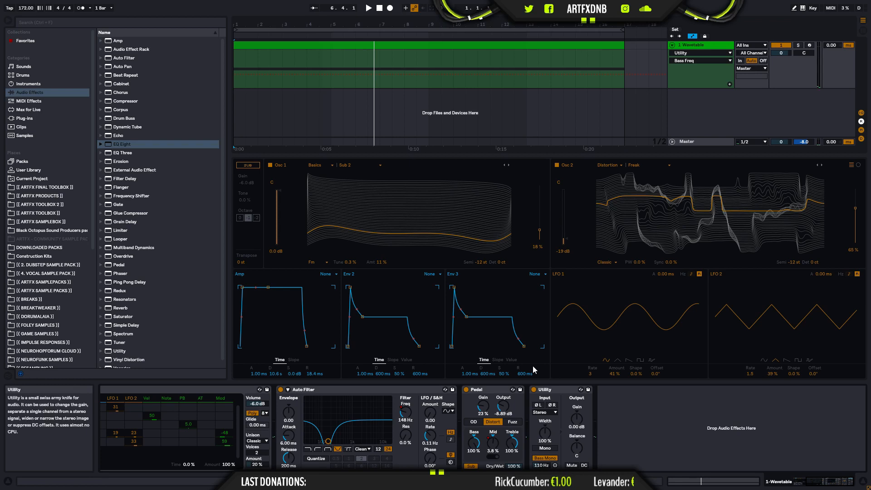
left_click(696, 109)
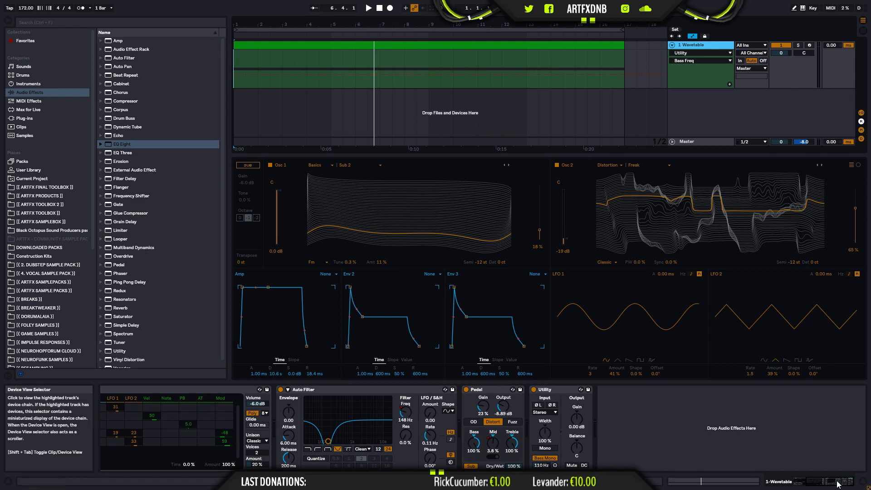
left_click(821, 485)
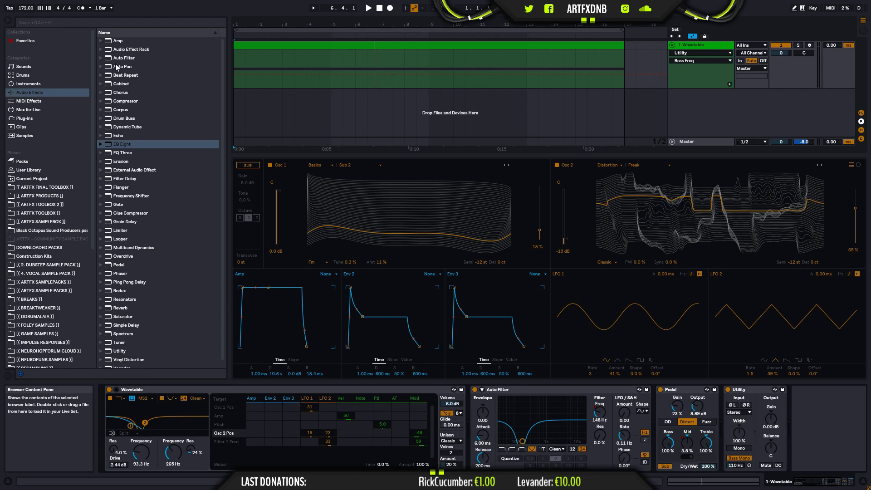
mouse_move(115, 49)
left_mouse_down()
mouse_move(674, 426)
mouse_move(662, 423)
mouse_move(712, 410)
left_mouse_up()
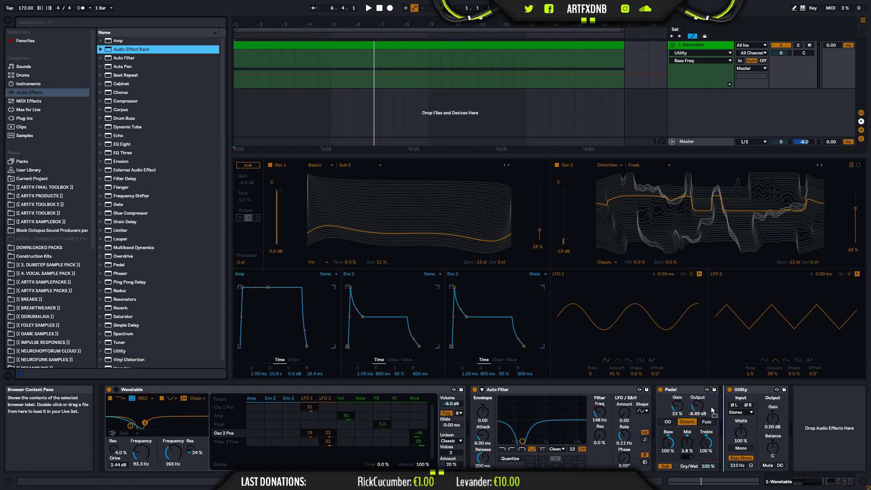
mouse_move(713, 410)
left_mouse_down()
mouse_move(700, 411)
mouse_move(711, 408)
left_mouse_up()
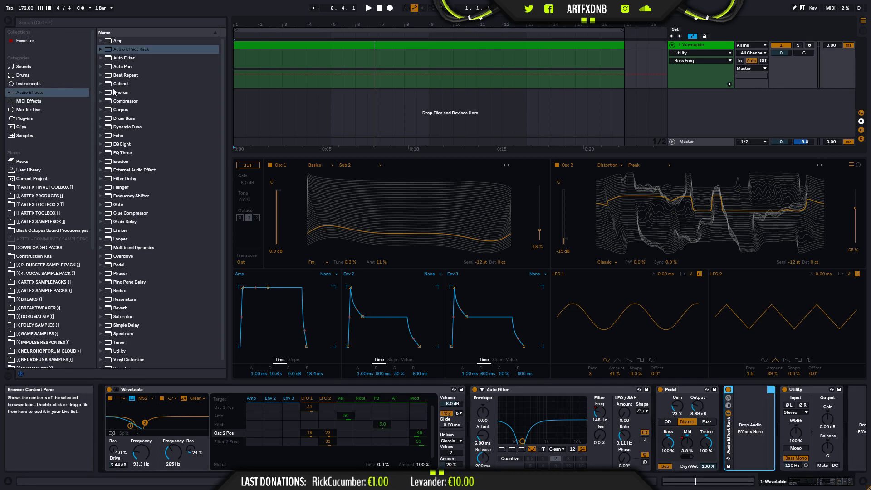
Step: Add an Auto Filter inside the new rack, set it to Notch and lower its cutoff to 4.32 kHz during playback
left_click_drag(118, 59, 752, 420)
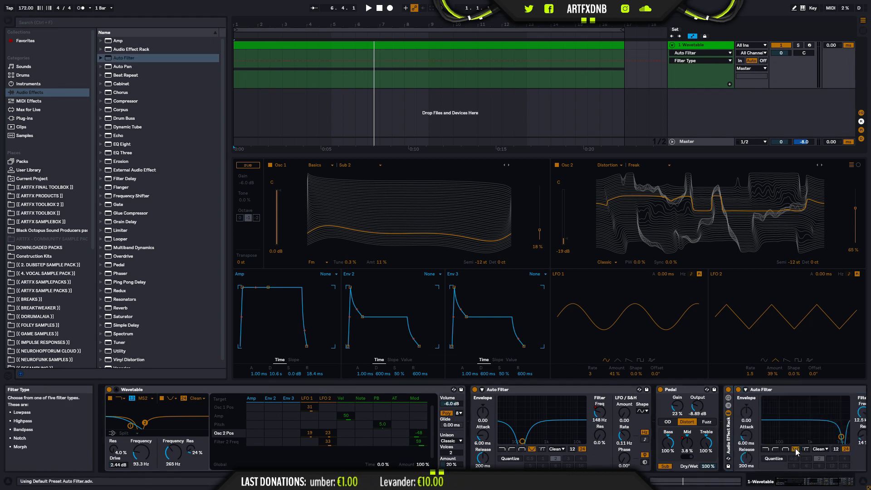
left_click_drag(862, 413, 862, 448)
key("space")
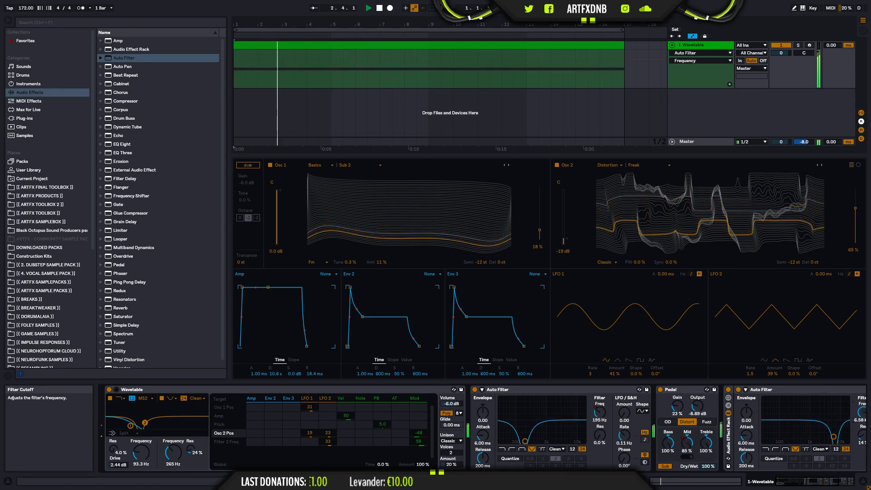
left_click_drag(861, 412, 860, 447)
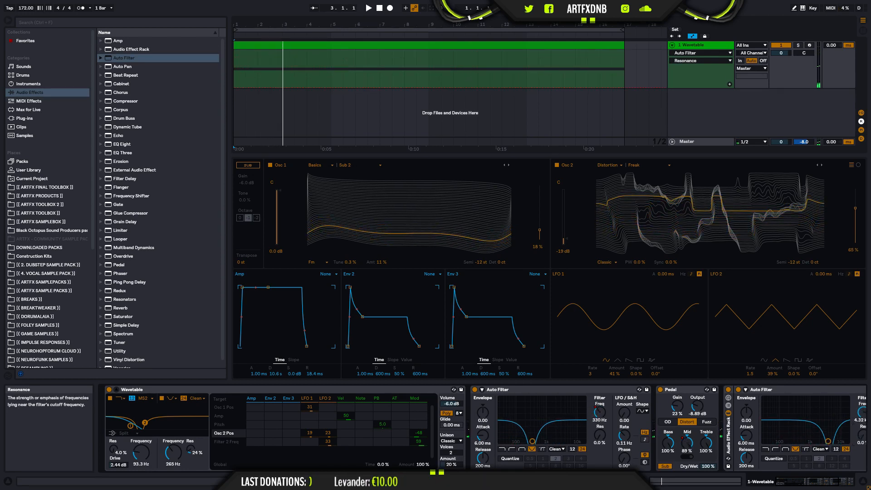
left_click(813, 485)
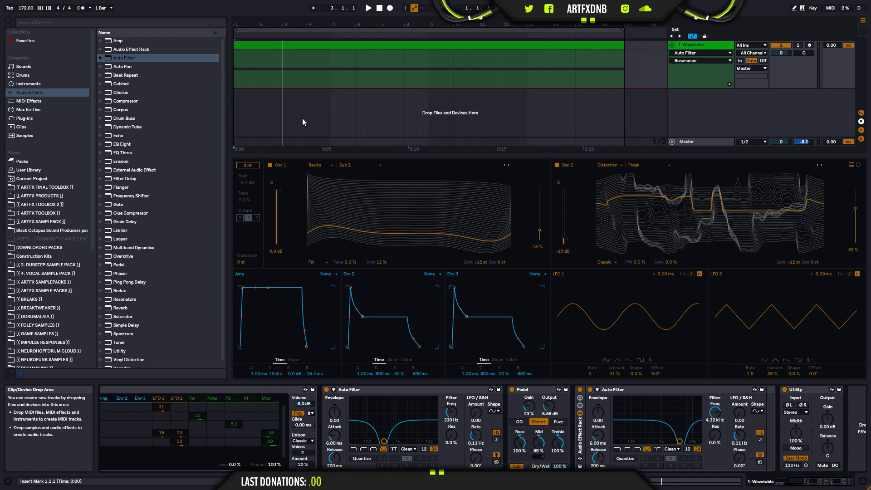
Step: Audition from the start and switch the rack's Auto Filter to Morph with the cutoff at 67.0 Hz
left_click(236, 59)
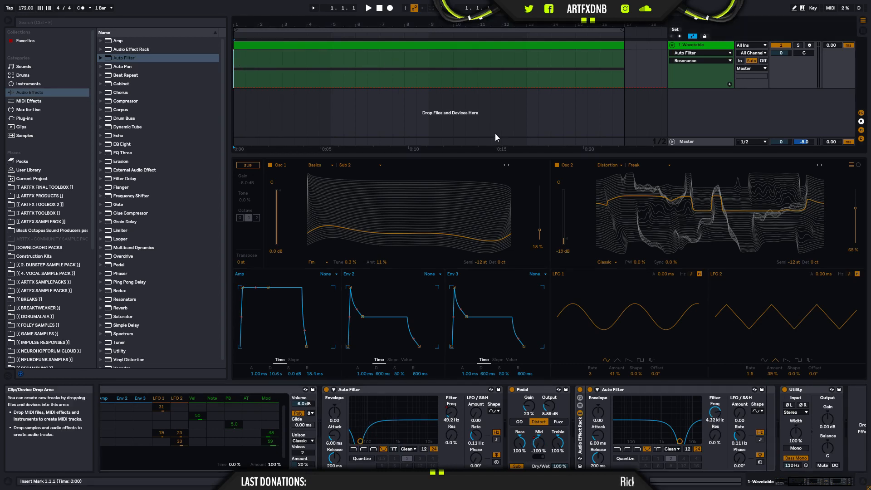
key("space")
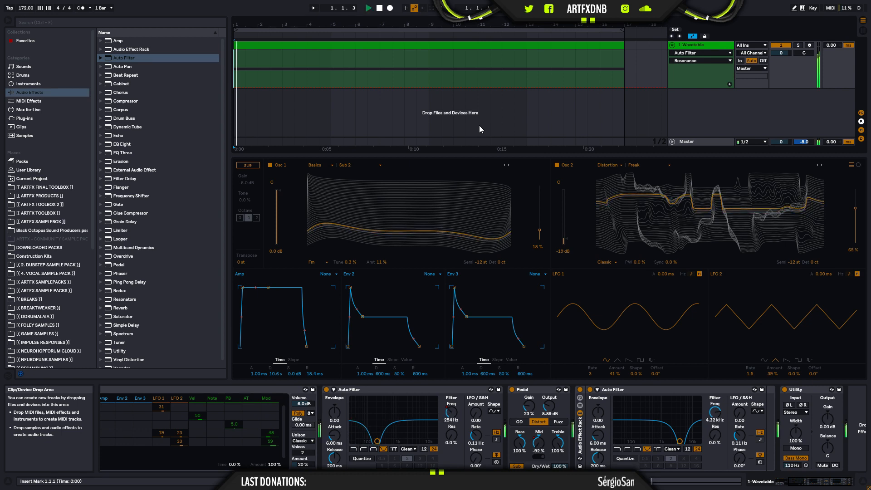
key("space")
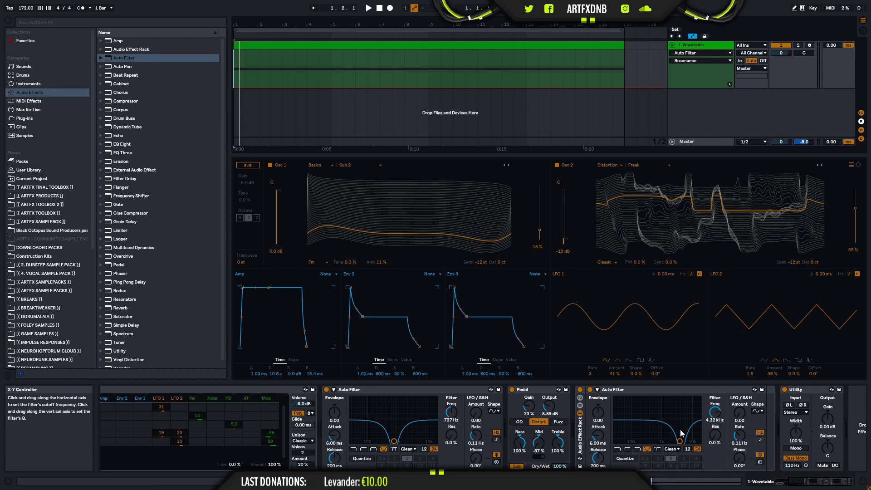
key("space")
left_click_drag(717, 413, 715, 439)
key("space")
left_click(657, 449)
key("space")
key("space")
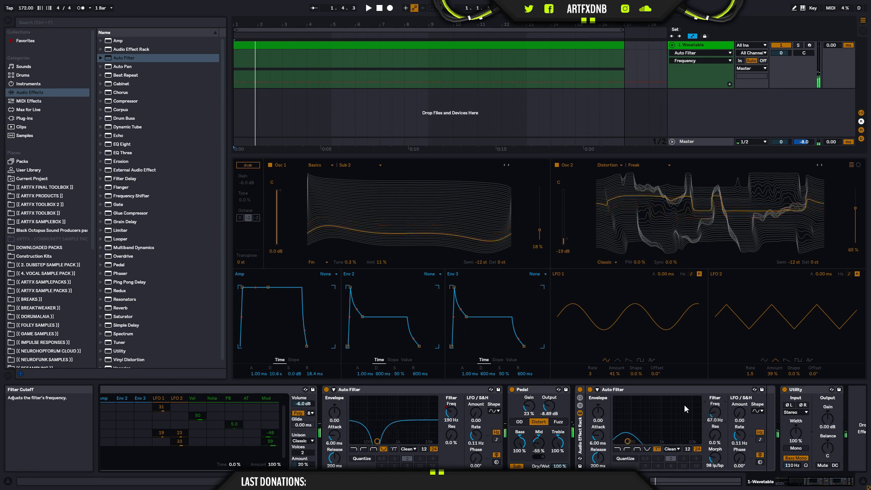
Step: Draw cutoff automation for the rack's Auto Filter that rises to a peak near bar 2 and curves down by bar 3
left_click(235, 82)
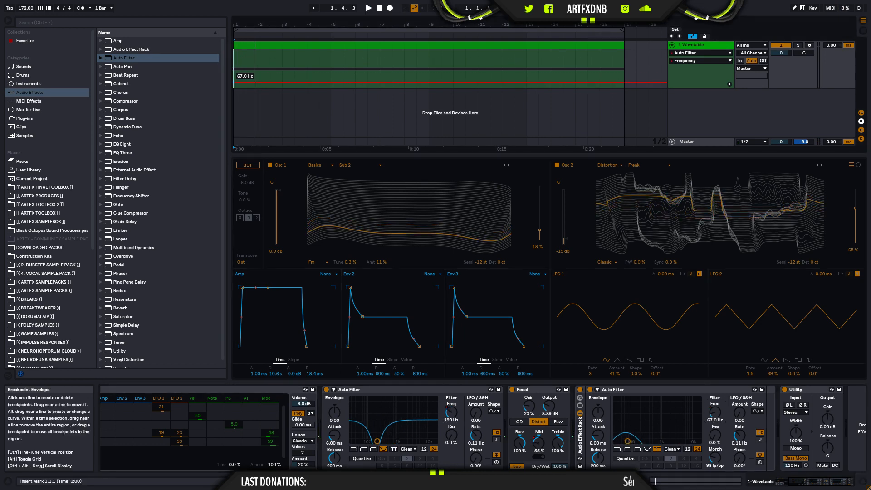
left_click_drag(243, 82, 274, 81)
key("space")
key("space")
key("space")
key("space")
key("space")
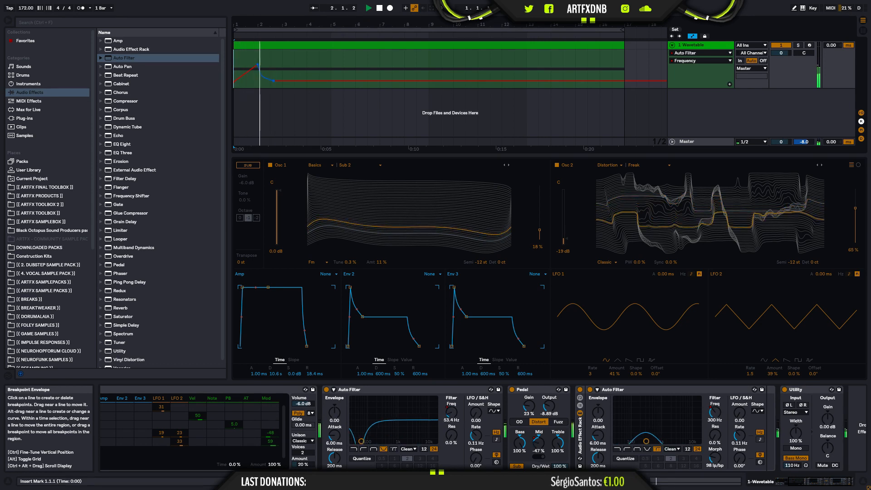
Step: Stretch the fall after the bar 2 cutoff peak so it ends between bars 3 and 4, checking it in playback
left_click_drag(258, 28, 285, 45)
key("space")
key("space")
left_click_drag(347, 83, 421, 83)
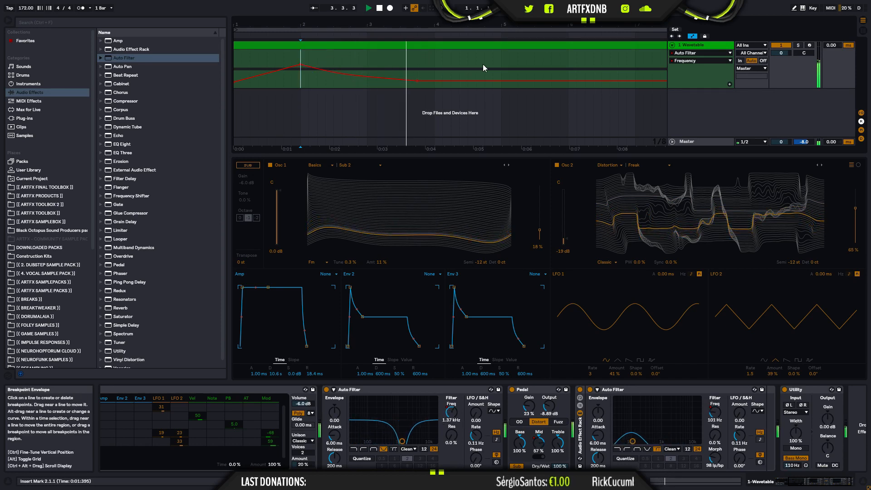
Step: Continue the cutoff automation with alternating high and low breakpoints from bar 5 to the end of the clip at bar 17
left_click(476, 81)
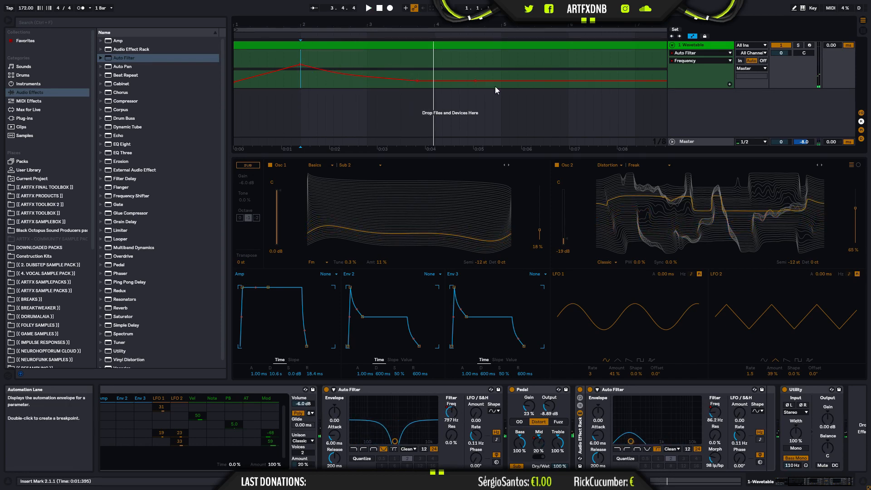
left_click_drag(476, 81, 527, 64)
left_click_drag(495, 23, 496, 1)
double_click(357, 77)
double_click(401, 65)
double_click(416, 82)
double_click(470, 59)
double_click(491, 83)
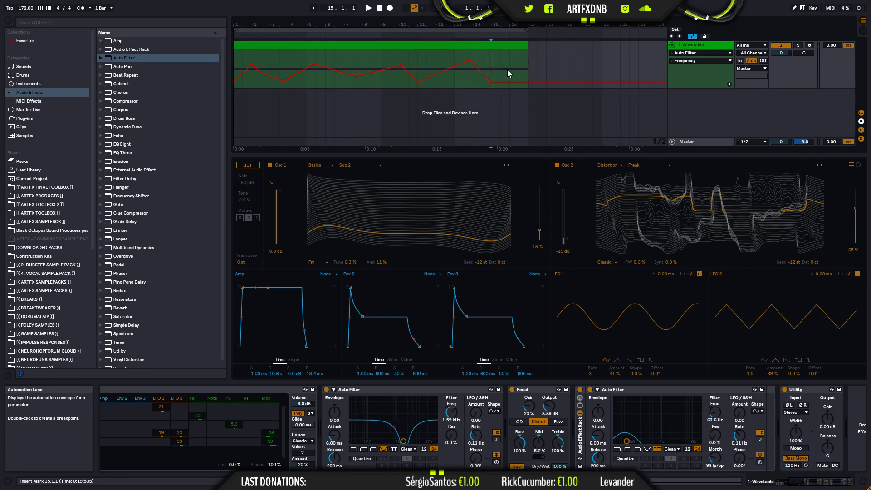
double_click(527, 75)
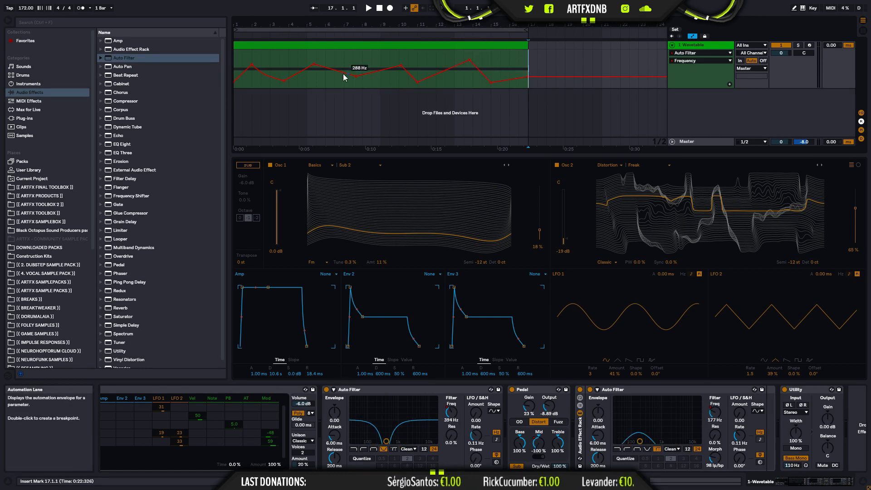
Step: Reshape the cutoff automation by curving the fall after bar 5, raising the bar 10 peak and shifting the two lows after it
left_click_drag(344, 77, 344, 83)
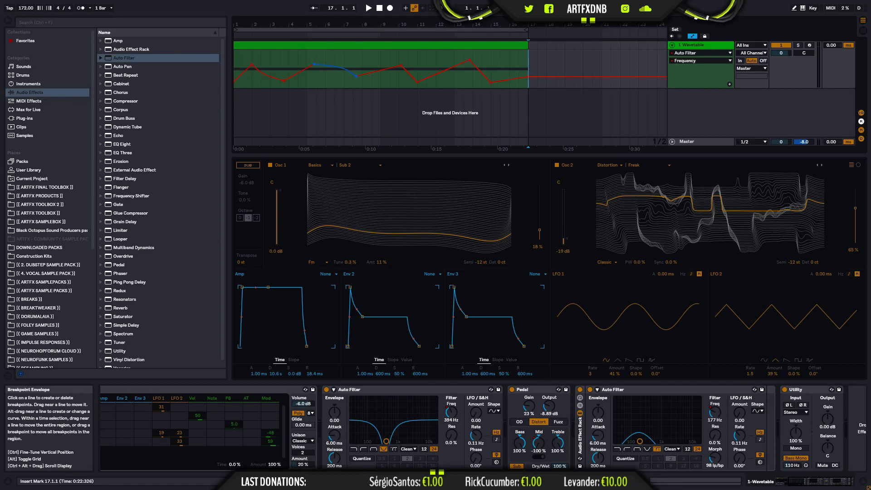
left_click_drag(401, 66, 427, 73)
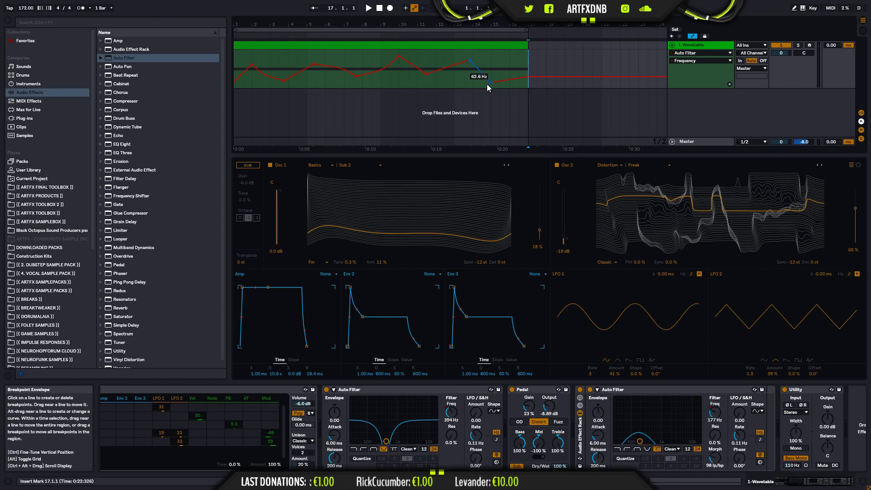
left_click_drag(490, 84, 499, 75)
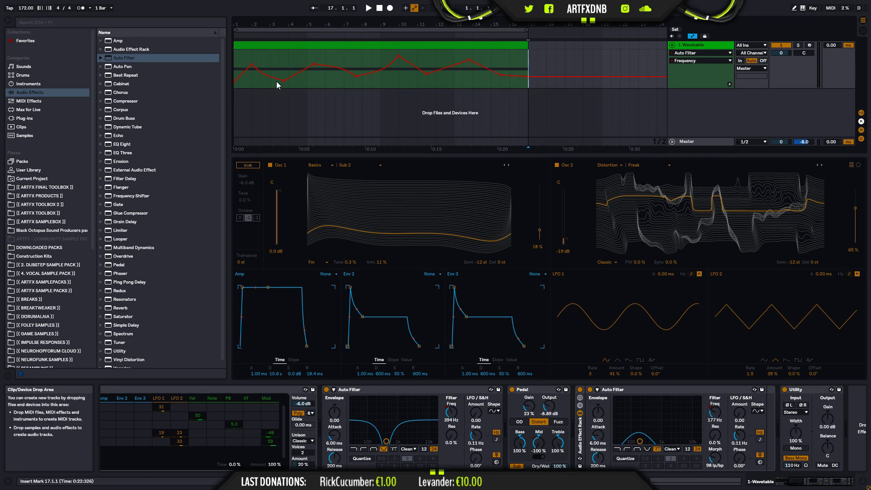
Step: While playing from the start, deepen the last three cutoff dips, lower the bar 10 peak and move the last peak to about bar 13
left_click(241, 64)
key("space")
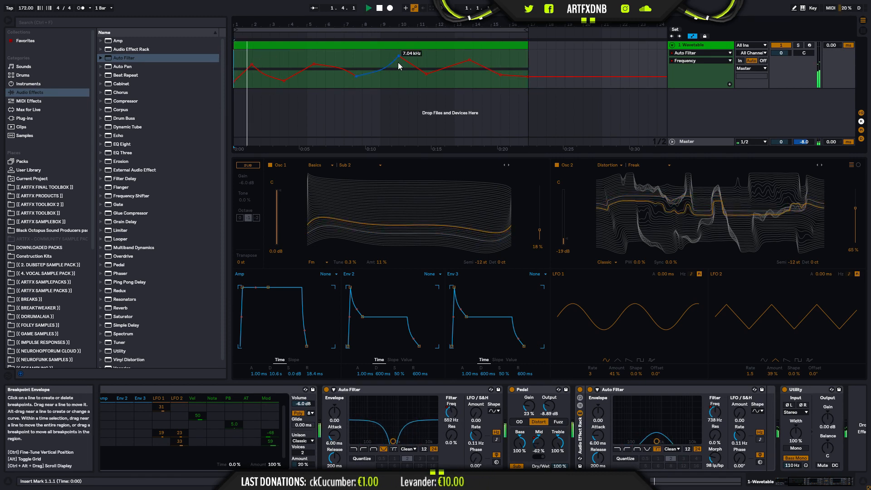
left_click_drag(426, 74, 427, 81)
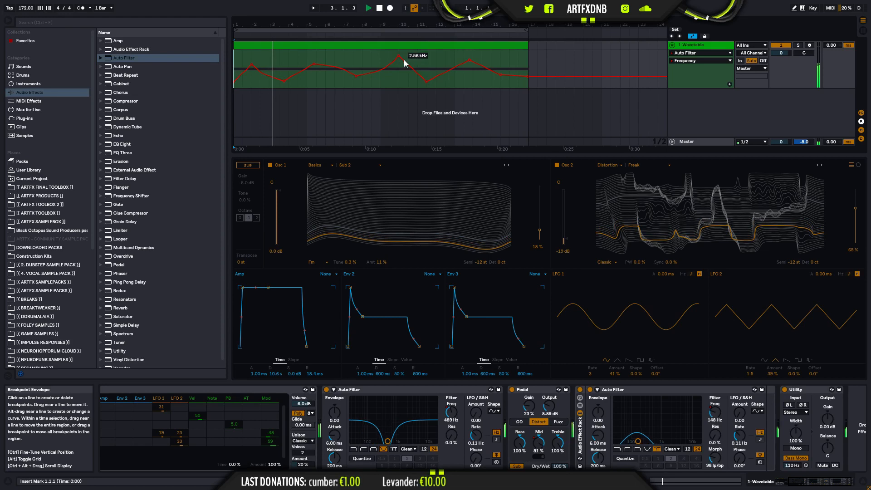
left_click_drag(399, 55, 357, 83)
left_click_drag(470, 63, 500, 82)
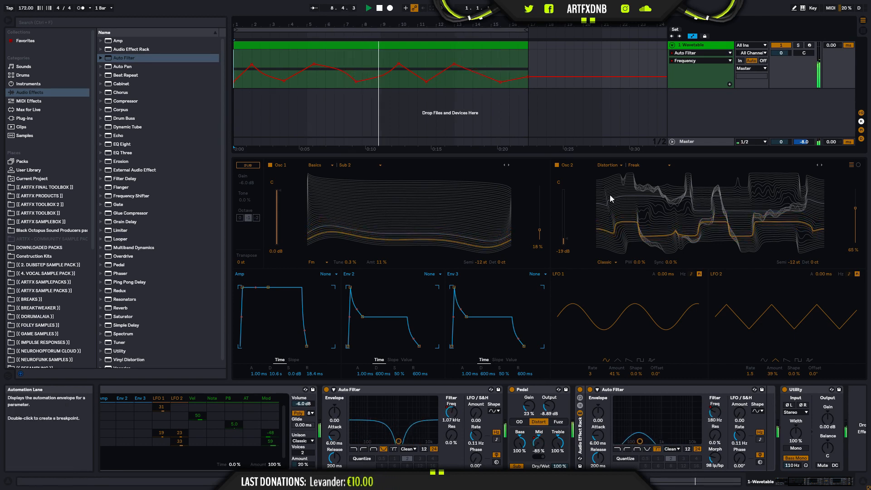
key("space")
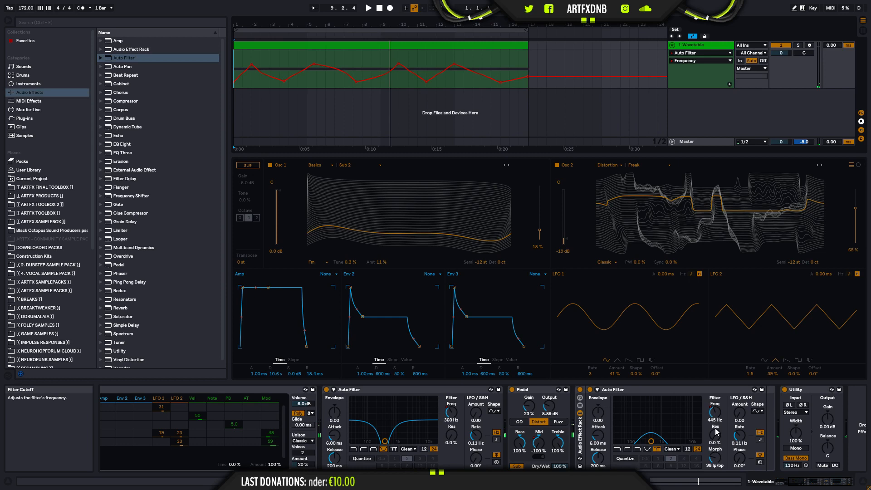
Step: Show the rack Auto Filter's Morph automation and draw alternating high and low breakpoints from about bar 3 to bar 15
left_click(715, 460)
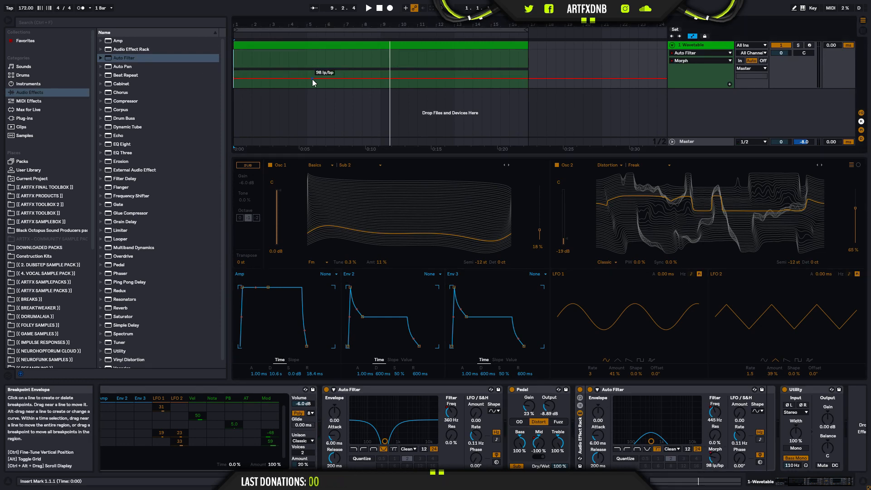
double_click(282, 67)
double_click(298, 79)
double_click(326, 81)
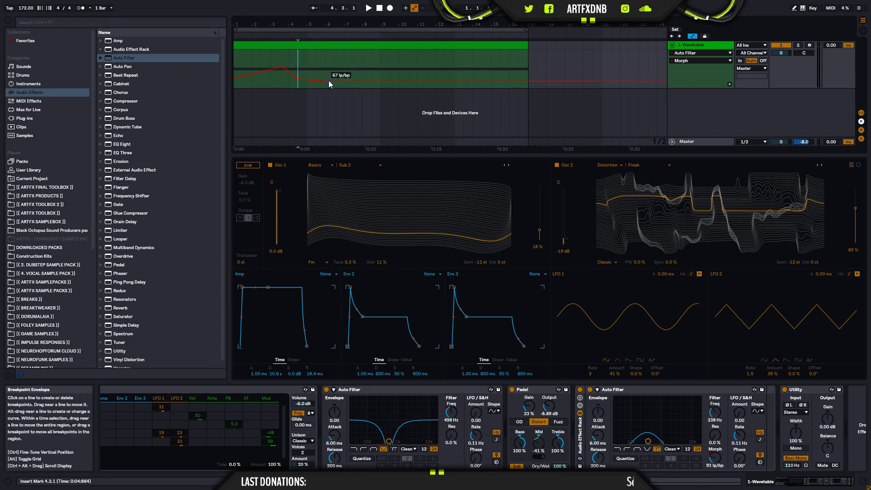
double_click(339, 73)
double_click(379, 63)
double_click(384, 71)
double_click(394, 81)
double_click(420, 71)
double_click(439, 80)
double_click(473, 63)
double_click(487, 81)
double_click(501, 74)
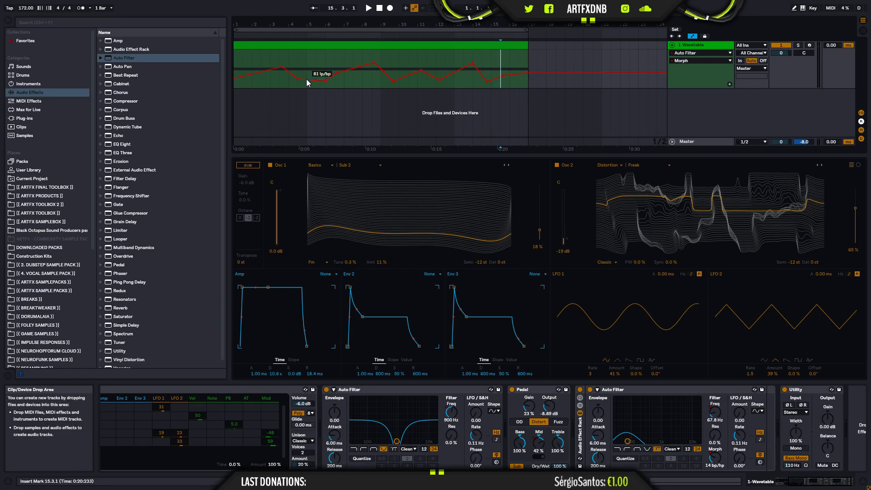
Step: Play the clip from the start to hear the combined cutoff and Morph automation
left_click(240, 55)
key("space")
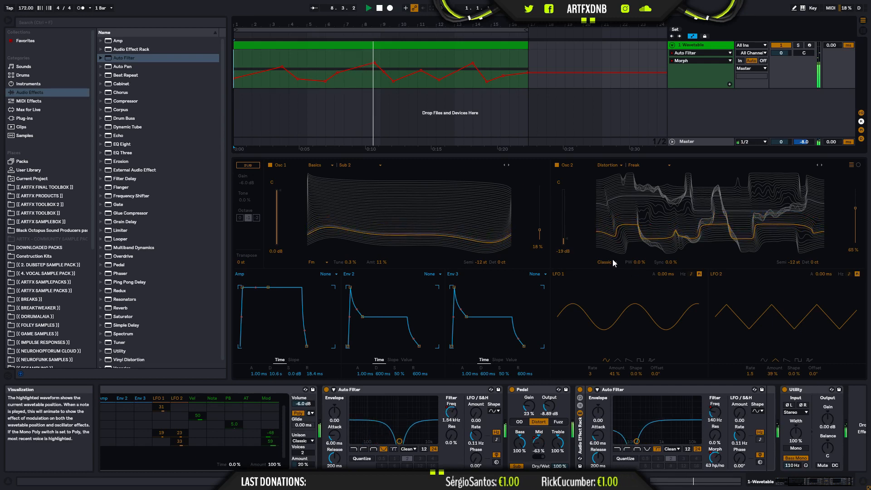
key("space")
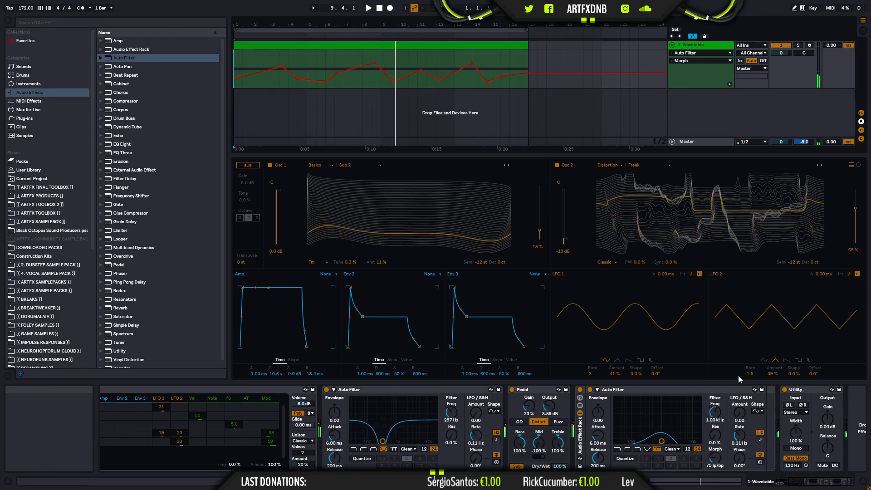
Step: Return to the cutoff automation, add an extra dip and smaller peak between bars 6 and 9, and audition the change
left_click(715, 413)
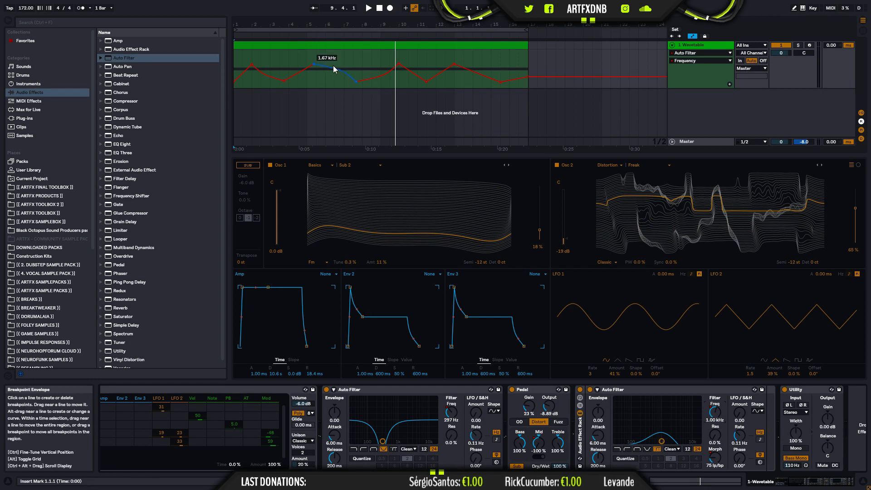
left_click_drag(336, 69, 354, 68)
key("space")
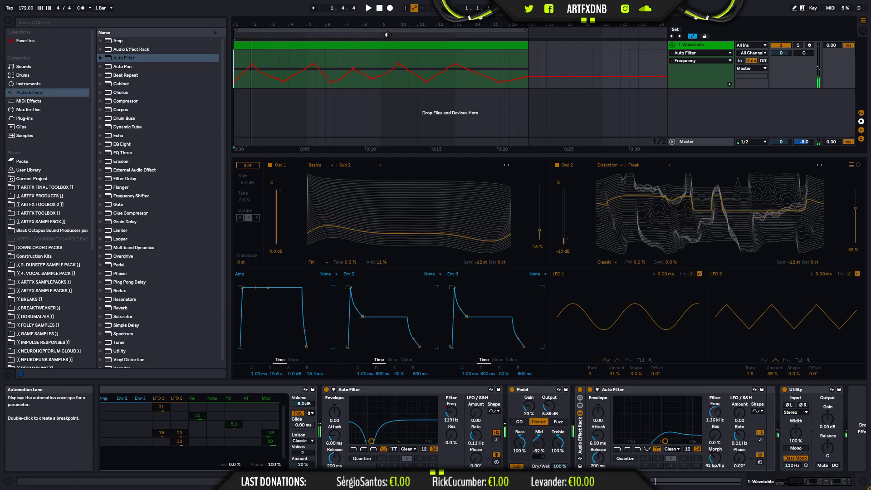
left_click(331, 57)
key("space")
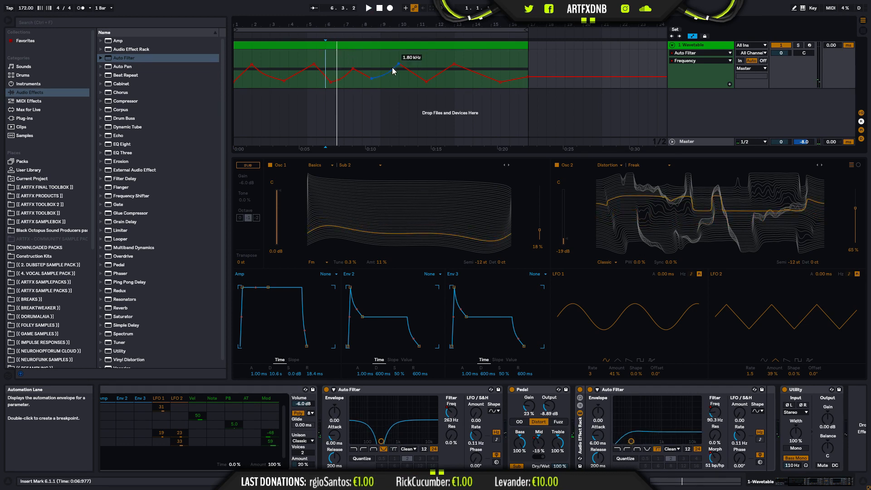
left_click(381, 61)
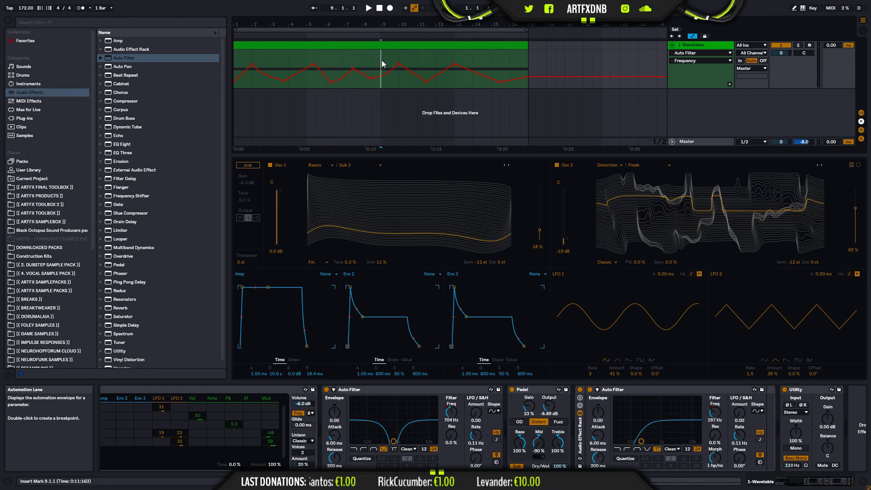
Step: Play the clip from around bar 9 and bar 4 to audition the cutoff automation
key("space")
key("space")
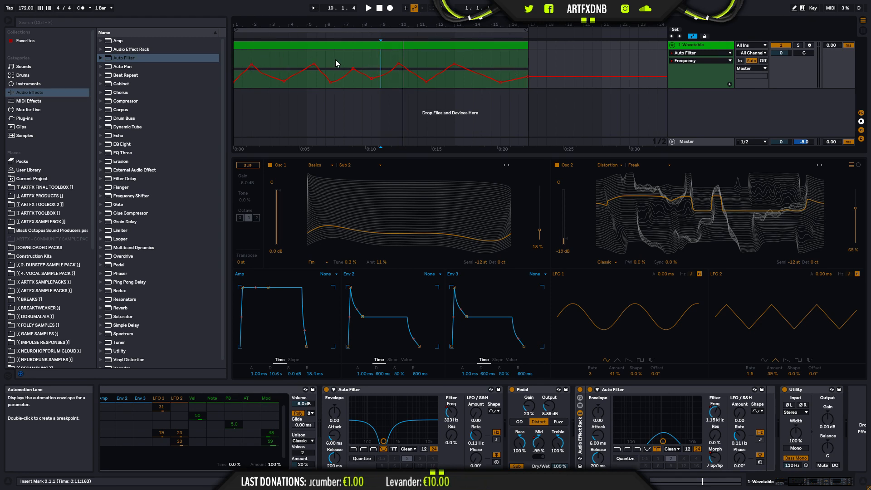
left_click(290, 59)
key("space")
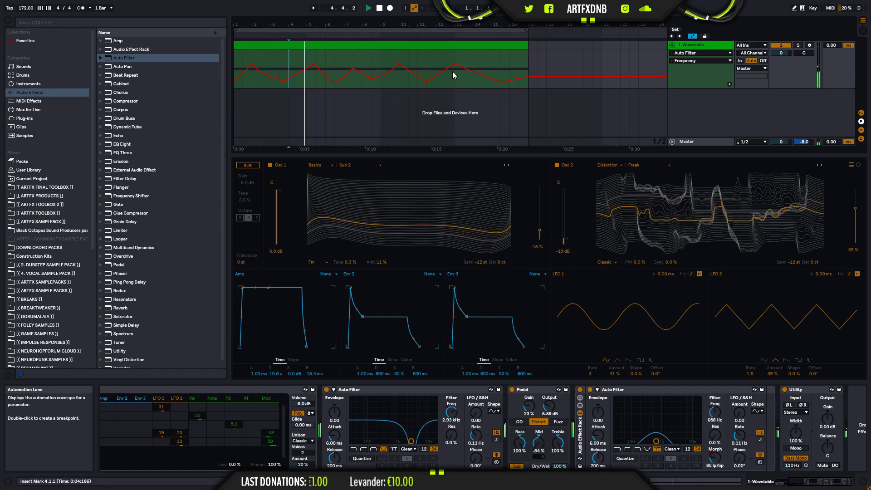
left_click(364, 56)
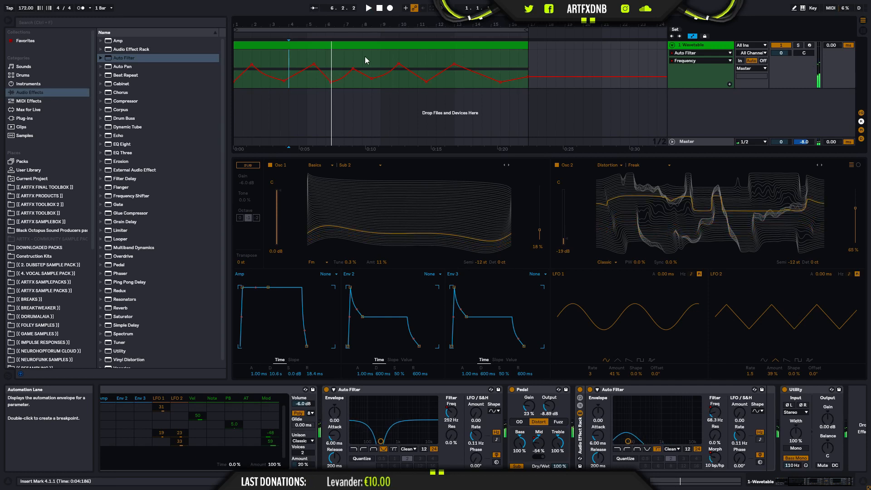
left_click(390, 59)
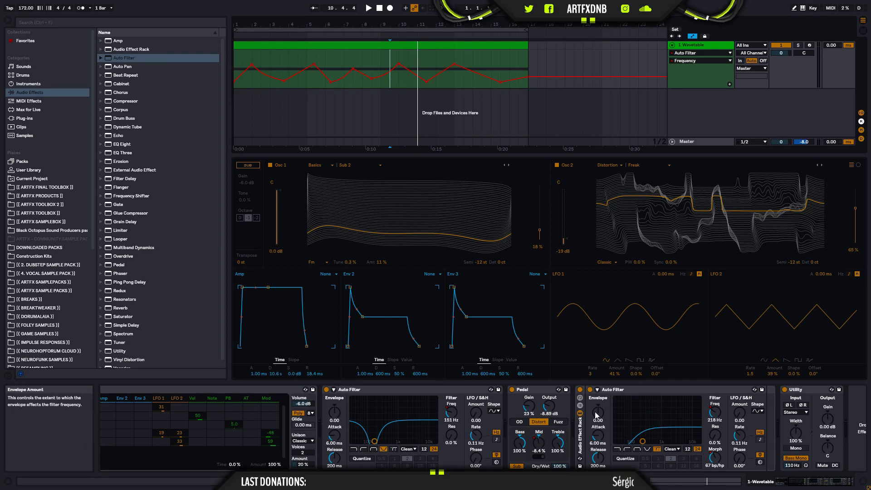
Step: Add a parallel Auto Filter chain to the Audio Effect Rack and lower its lowpass cutoff to about 97 Hz, auditioning the result
left_click(580, 405)
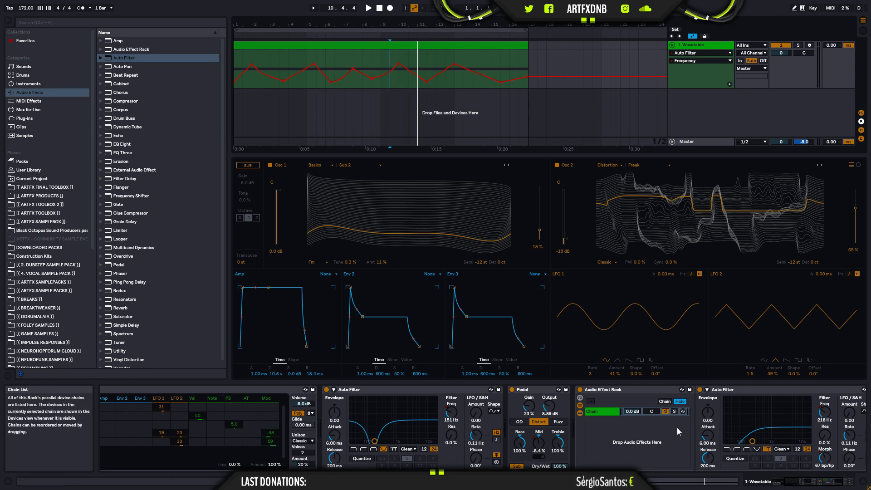
left_click(814, 482)
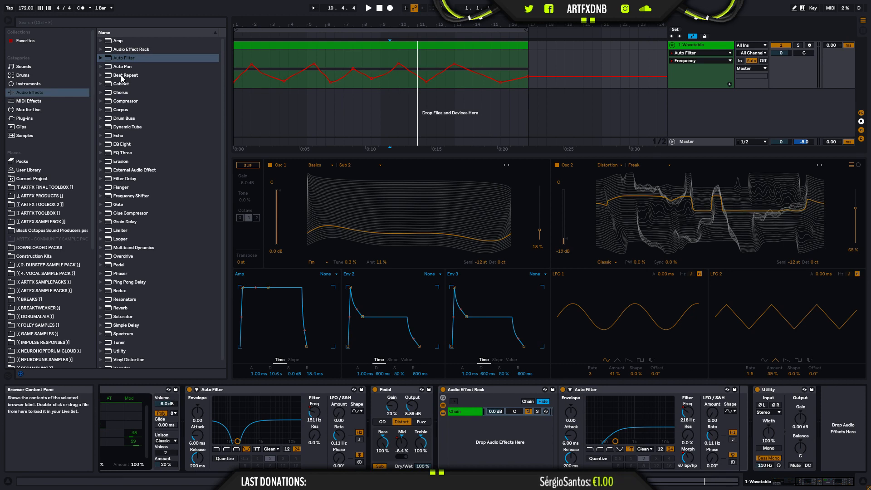
mouse_move(123, 57)
left_mouse_down()
mouse_move(558, 421)
mouse_move(495, 435)
left_mouse_up()
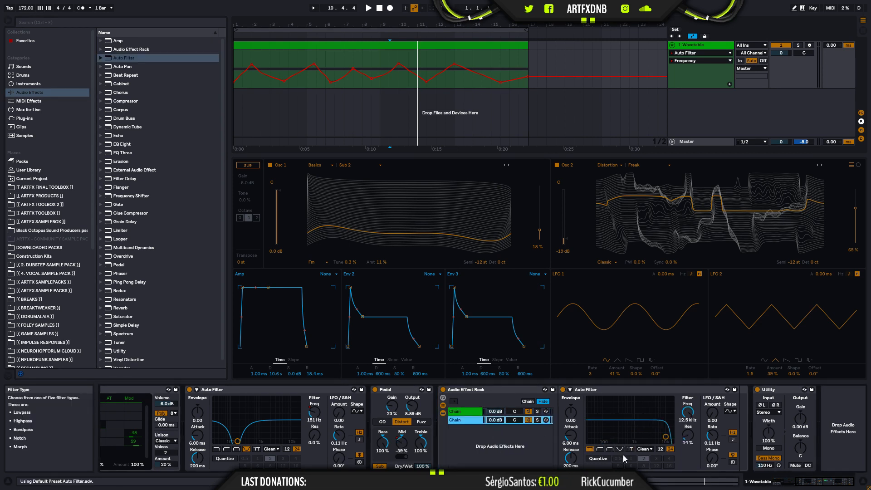
left_click_drag(691, 413, 690, 428)
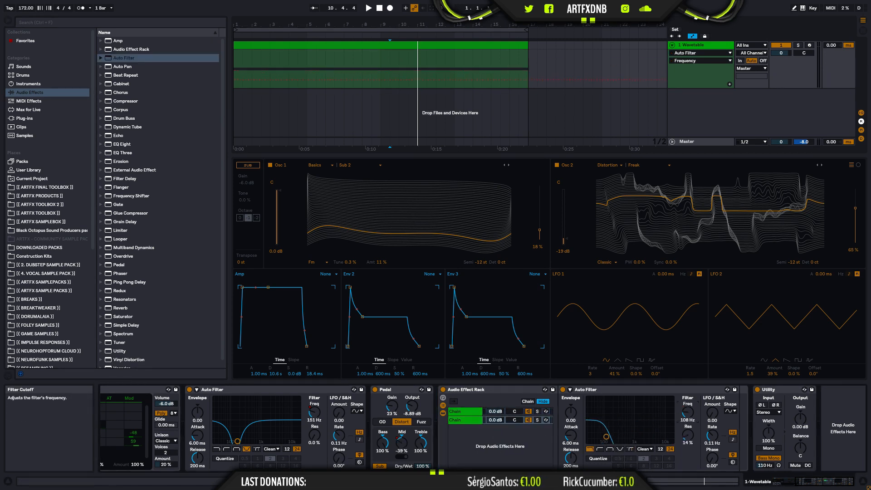
key("space")
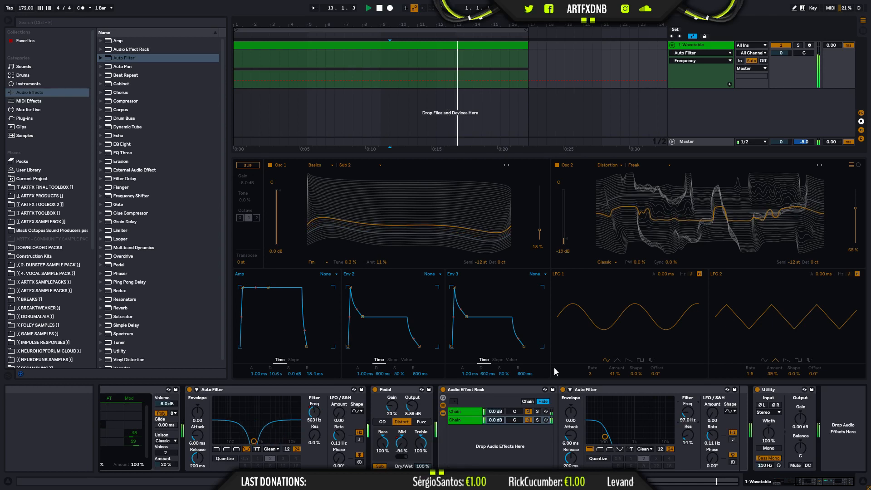
Step: Select the rack's first chain and set the second chain's volume to -6.2 dB while auditioning the balance
left_click(464, 412)
key("space")
left_click_drag(500, 419, 500, 420)
key("space")
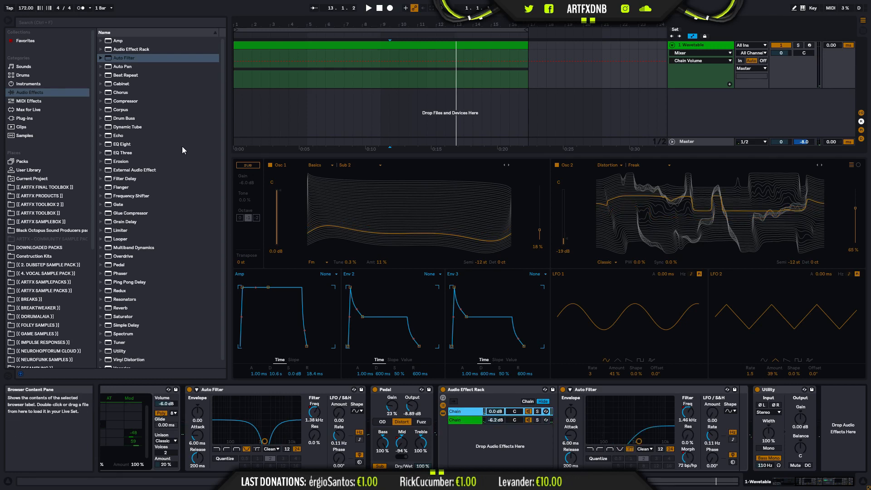
Step: Move the Audio Effect Rack ahead of the Pedal and play the clip to hear the new order
left_click(457, 388)
left_click_drag(400, 407, 368, 405)
key("space")
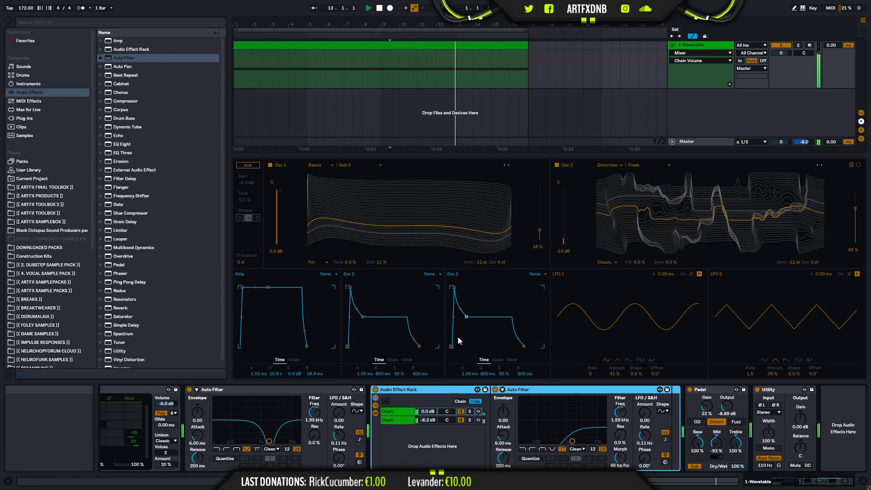
Step: Solo the rack's first chain and add another Auto Filter after its Morph filter
left_click(394, 414)
left_click(470, 412)
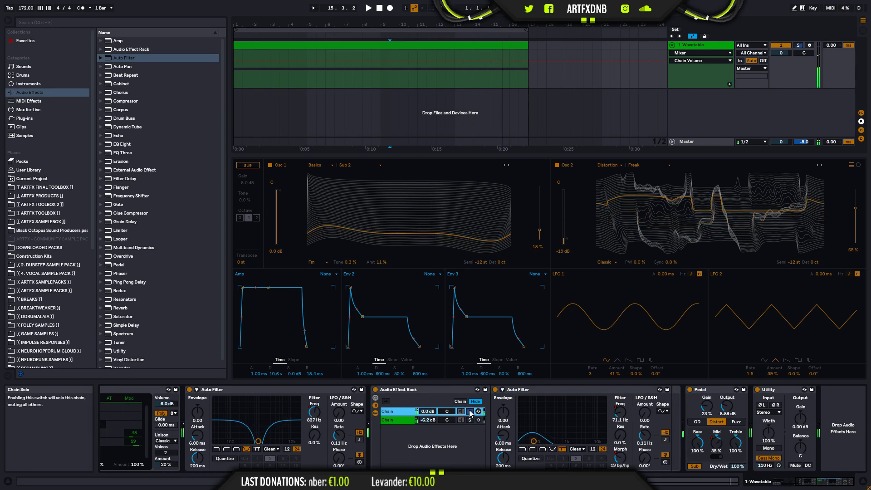
left_click(116, 58)
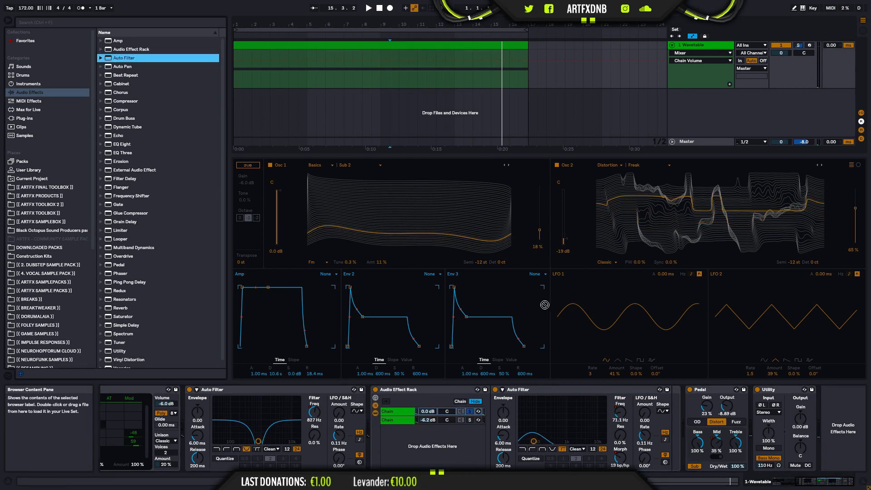
key("Return")
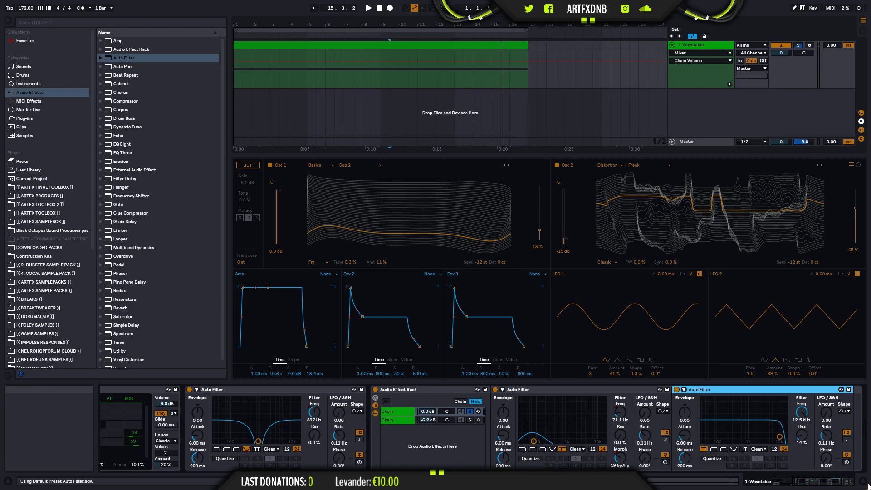
Step: Add an EQ Eight after the new Auto Filter and enable band 1 as a low cut at 27.8 Hz with Q 0.43
left_click_drag(115, 145, 785, 310)
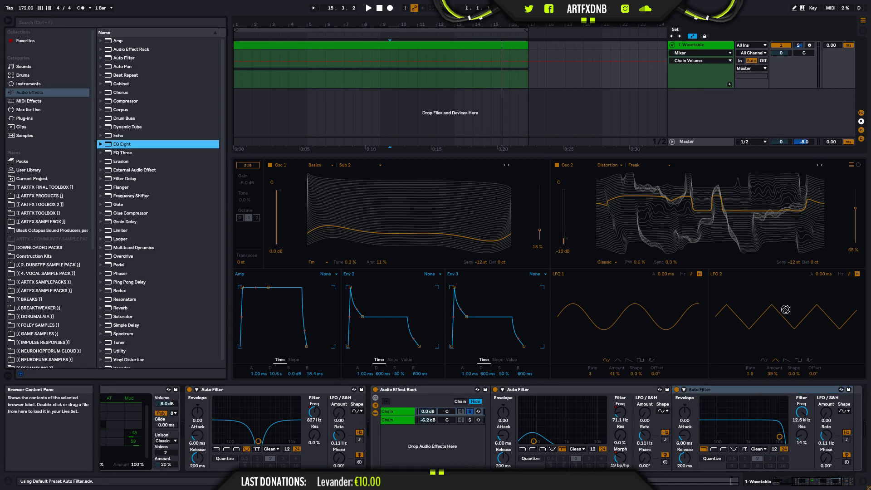
left_click_drag(847, 406, 763, 394)
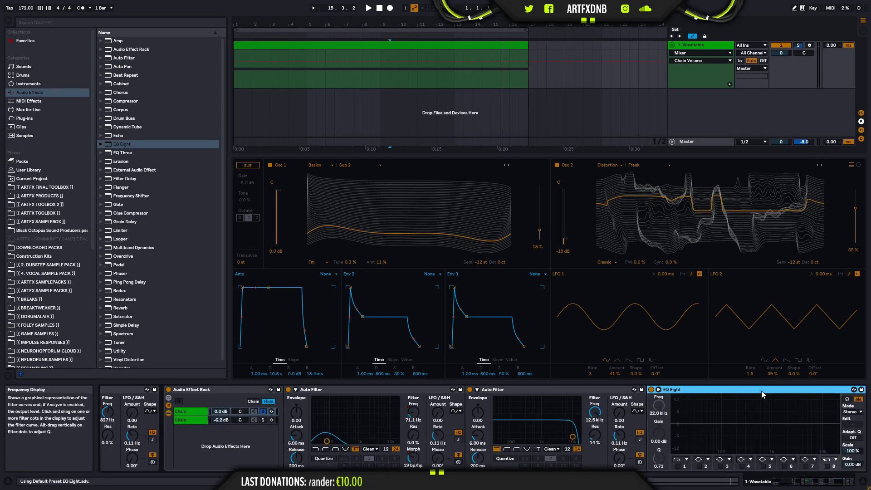
left_click(679, 467)
key("space")
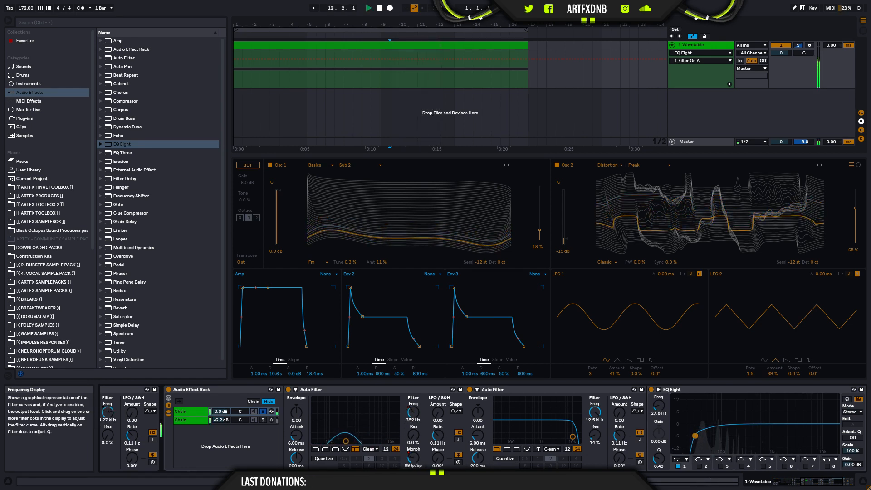
key("space")
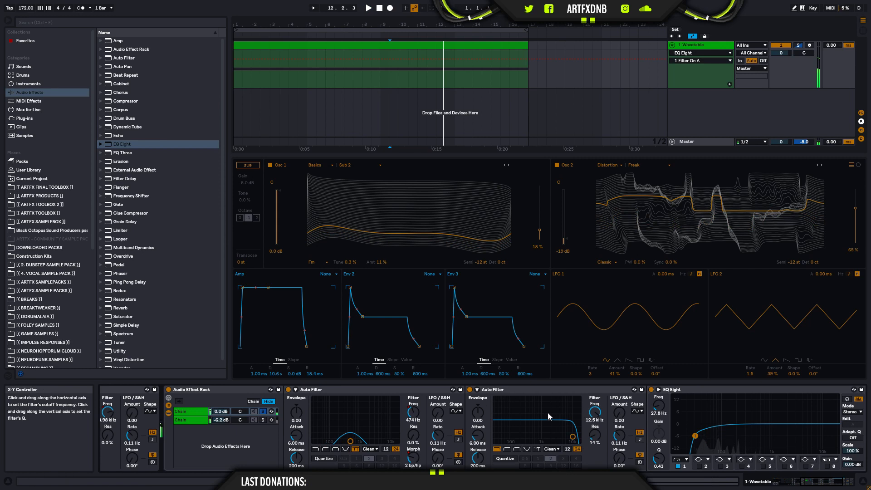
Step: Set the new Auto Filter to a 24 dB Notch with 0% resonance and a 238 Hz cutoff, and audition it
left_click(552, 449)
left_click(525, 449)
left_click(525, 449)
left_click(568, 449)
left_click(577, 449)
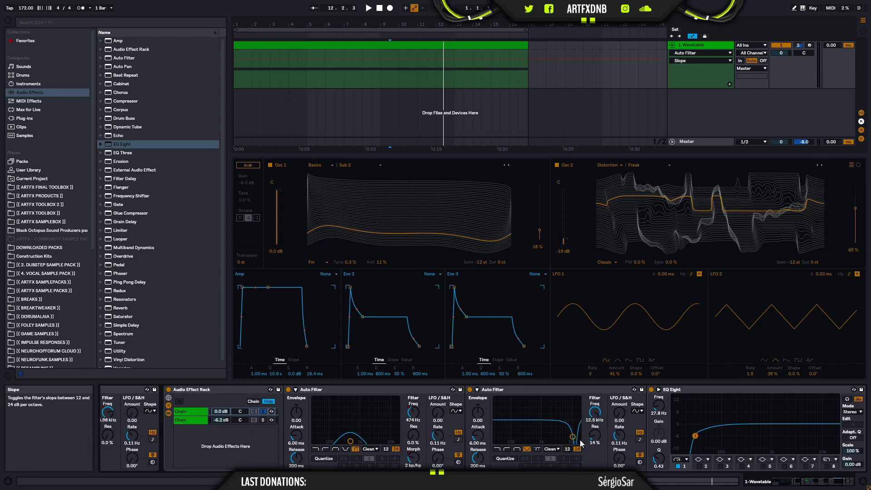
left_click_drag(594, 443, 594, 463)
left_click_drag(596, 412, 595, 465)
key("space")
key("space")
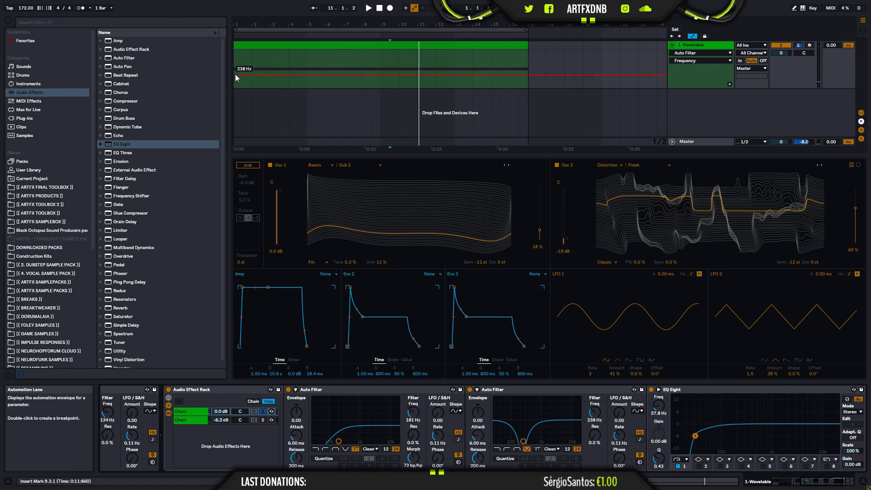
Step: Draw alternating high and low breakpoints on the notch filter's cutoff automation from about bar 3 to the clip's end at bar 17
double_click(274, 66)
double_click(279, 77)
double_click(317, 60)
left_click(329, 81)
double_click(329, 81)
double_click(371, 65)
double_click(398, 82)
double_click(427, 57)
double_click(451, 75)
double_click(497, 67)
left_click(526, 81)
double_click(524, 78)
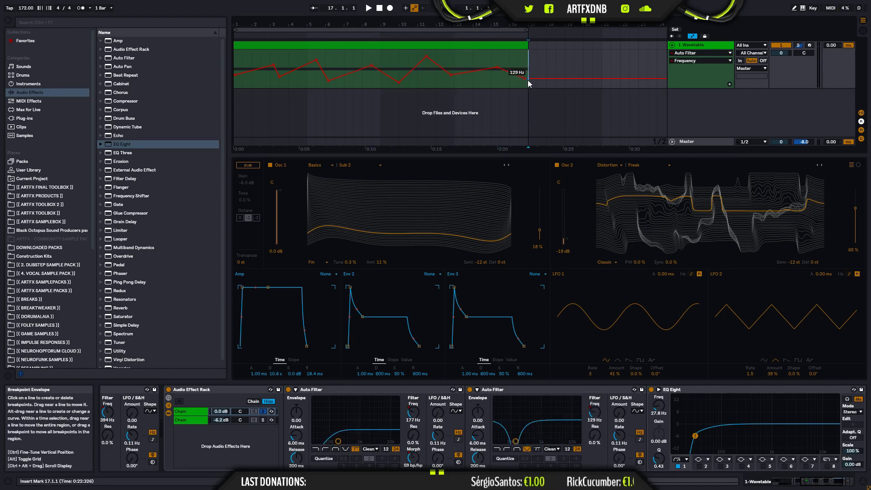
Step: Reshape the early notch cutoff automation with a 177 Hz dip at bar 3 and high peaks around bars 4 to 5 and bar 7
mouse_move(273, 65)
left_mouse_down()
mouse_move(252, 66)
mouse_move(278, 76)
mouse_move(271, 76)
left_mouse_up()
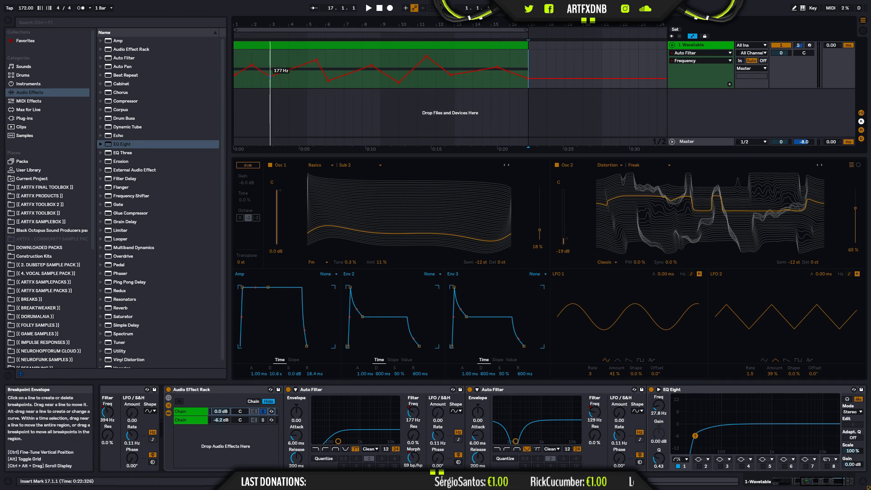
mouse_move(316, 61)
left_mouse_down()
mouse_move(289, 54)
mouse_move(310, 60)
mouse_move(309, 54)
left_mouse_up()
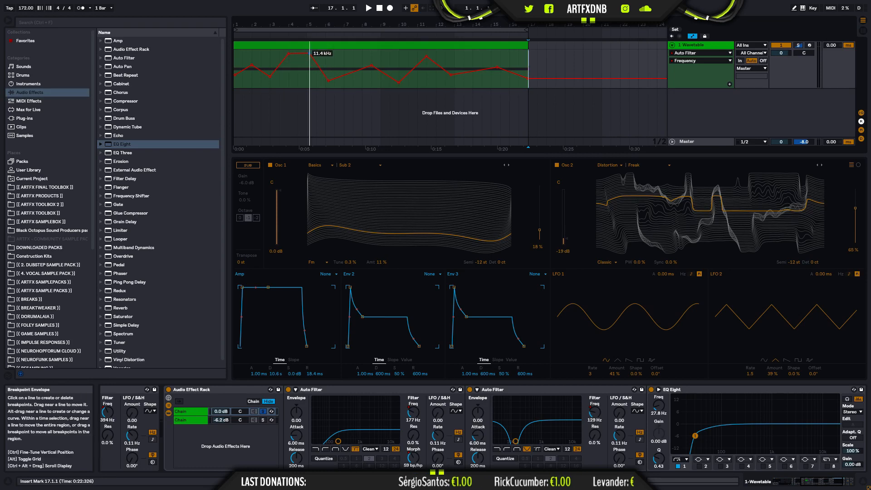
left_click_drag(349, 74, 348, 54)
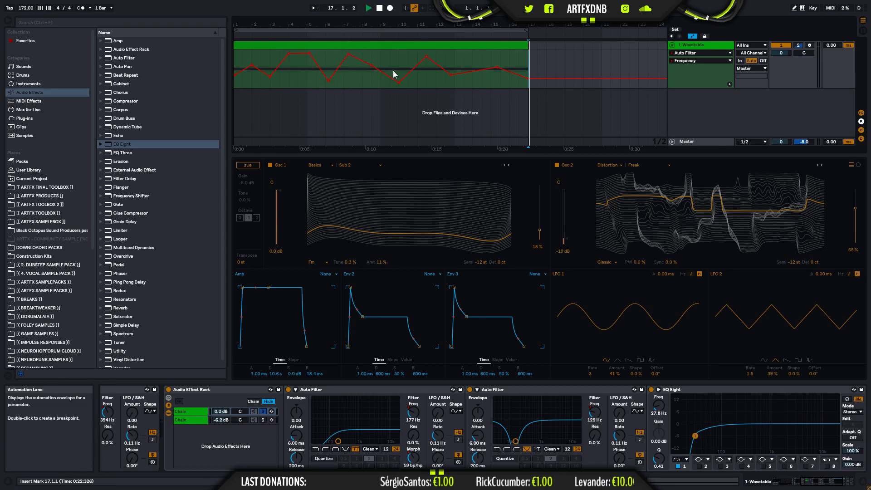
Step: While playing from the start, lower the bar 5 cutoff breakpoint slightly and curve the descent into the bar 6 dip
left_click(236, 59)
key("space")
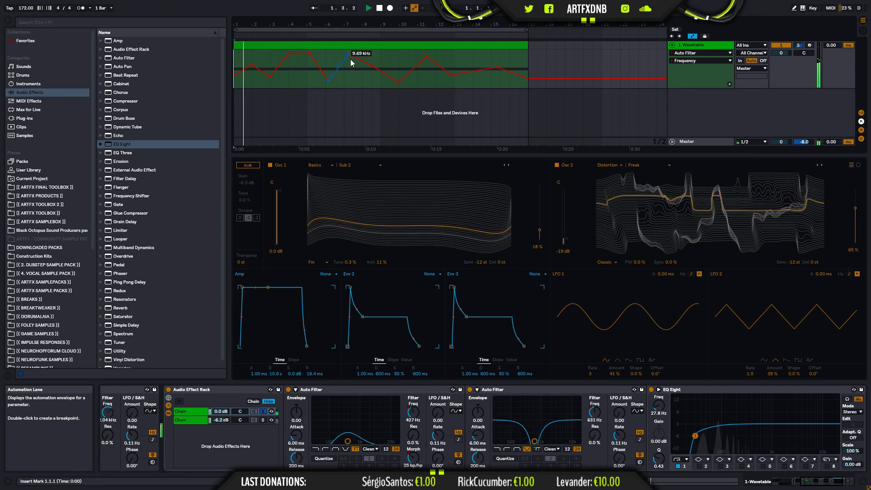
left_click_drag(310, 54, 309, 58)
left_click(322, 68)
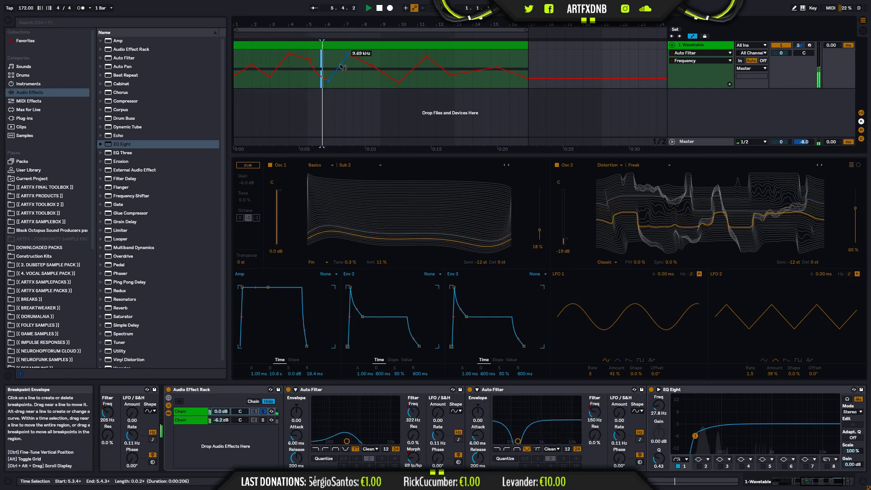
Step: Curve the cutoff descents after bars 7 and 11, and add a 10.5 kHz peak near bar 14 and a smaller one near bar 16
left_click_drag(359, 61, 478, 63)
double_click(478, 55)
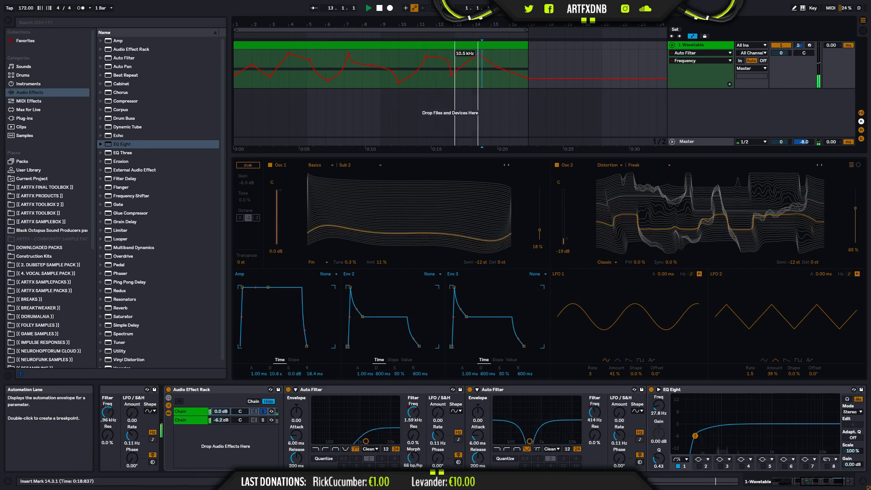
left_click_drag(498, 71, 516, 64)
key("space")
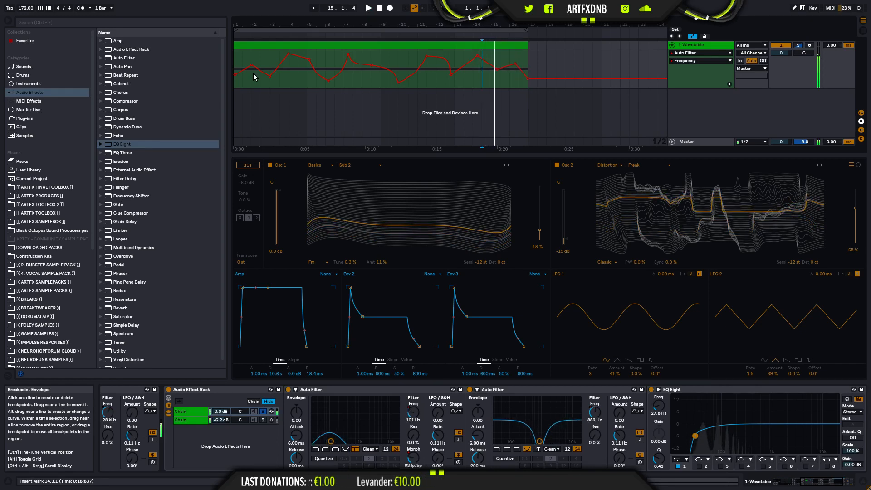
Step: Select the whole clip and look over the device chain from the notch Auto Filter through EQ Eight, Pedal and Utility
left_click(316, 44)
key("space")
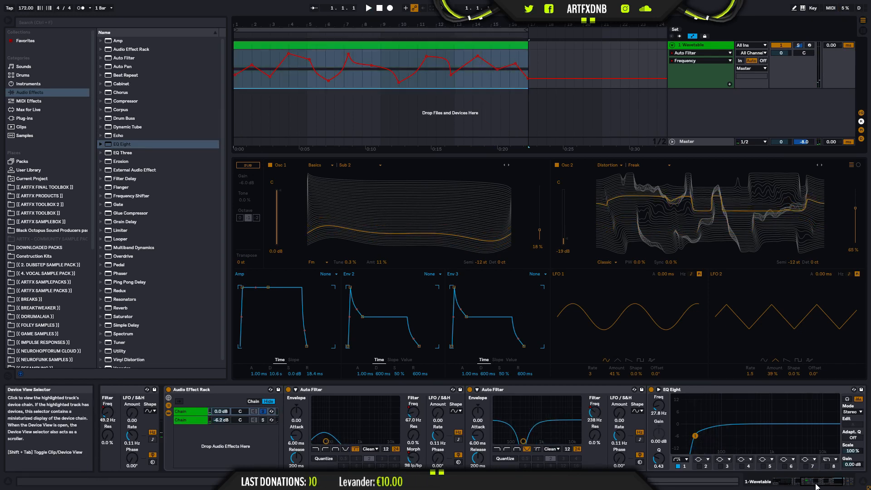
scroll(750, 399, "right", 3)
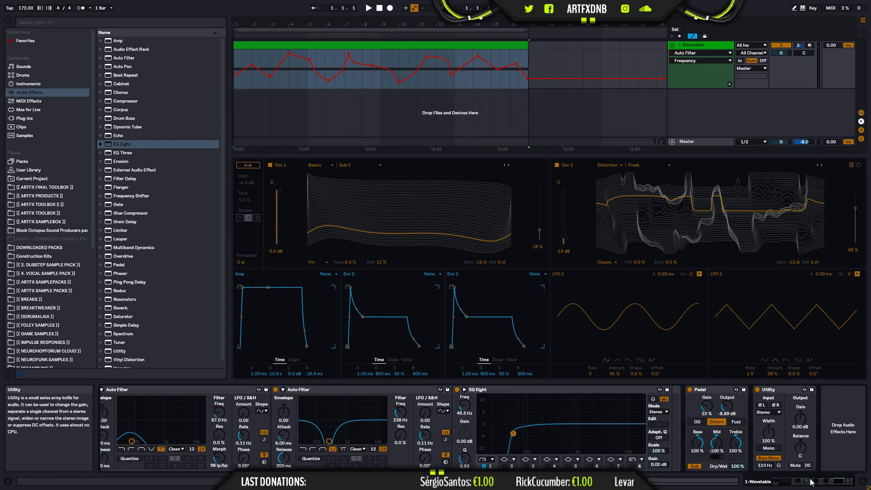
mouse_move(819, 482)
left_mouse_down()
mouse_move(808, 482)
mouse_move(825, 488)
left_mouse_up()
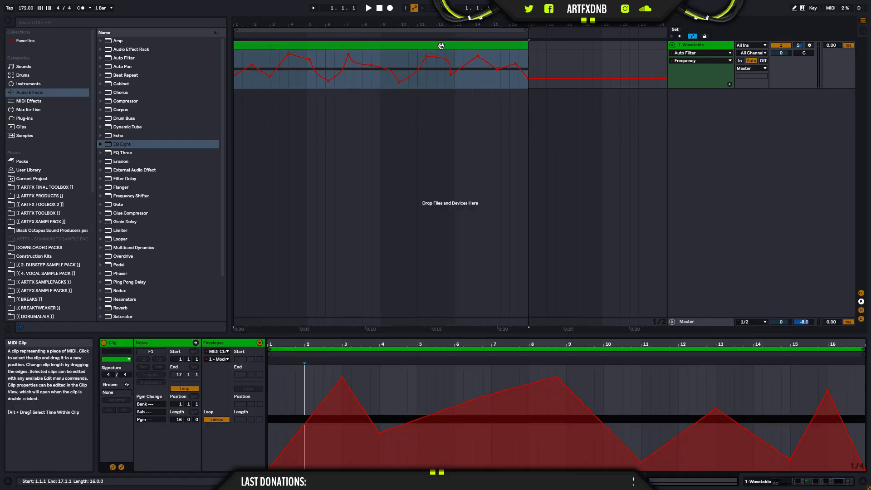
Step: Hide the selected clip's envelopes to show its MIDI notes, and play the clip from the start
left_click(441, 46)
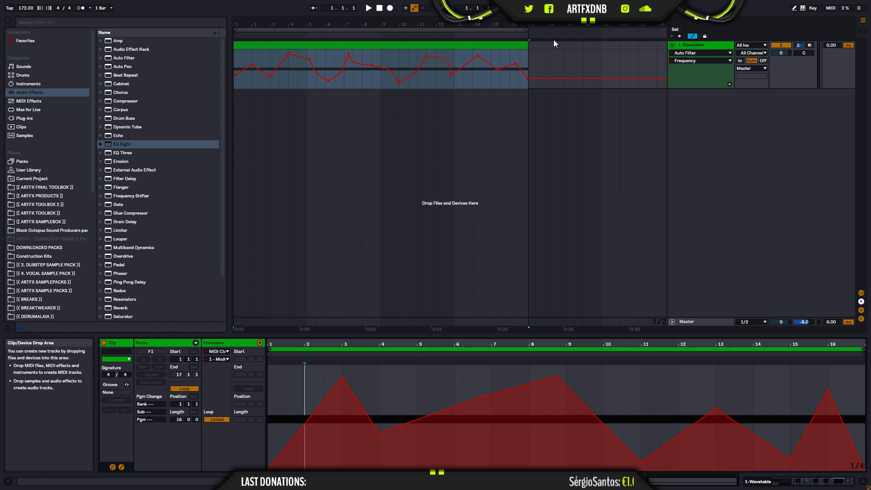
left_click(555, 73)
left_click(481, 44)
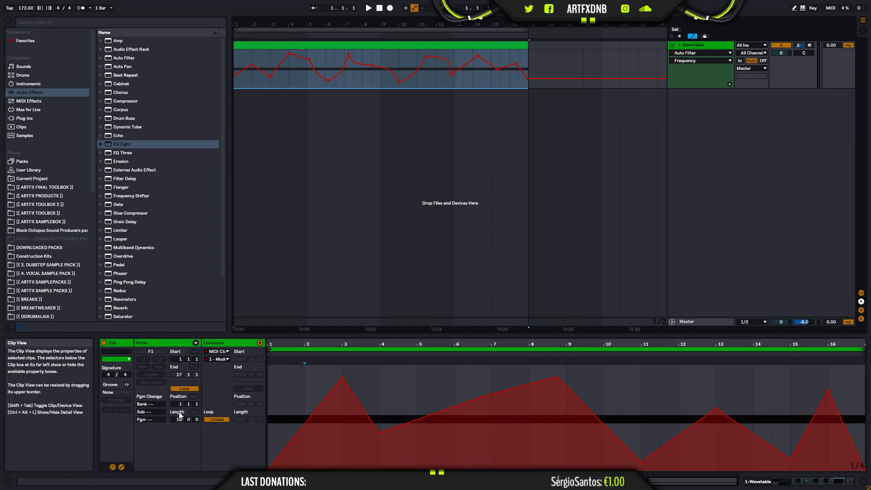
left_click(122, 467)
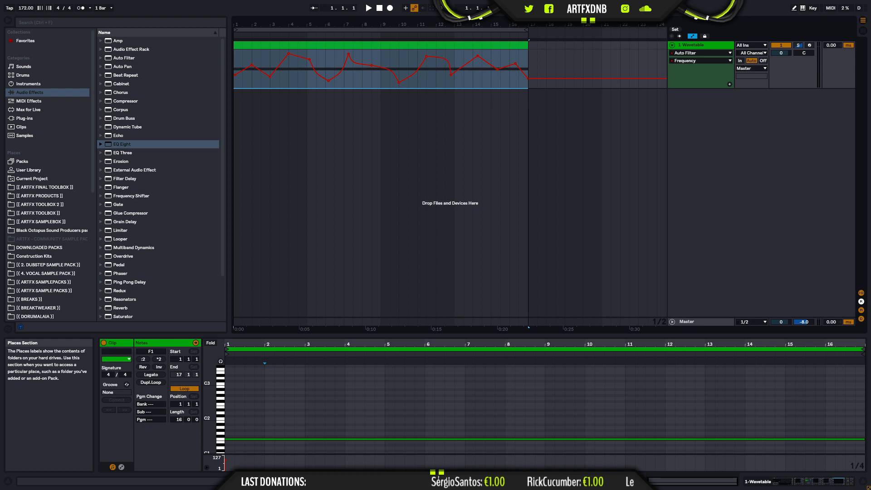
left_click(234, 58)
key("space")
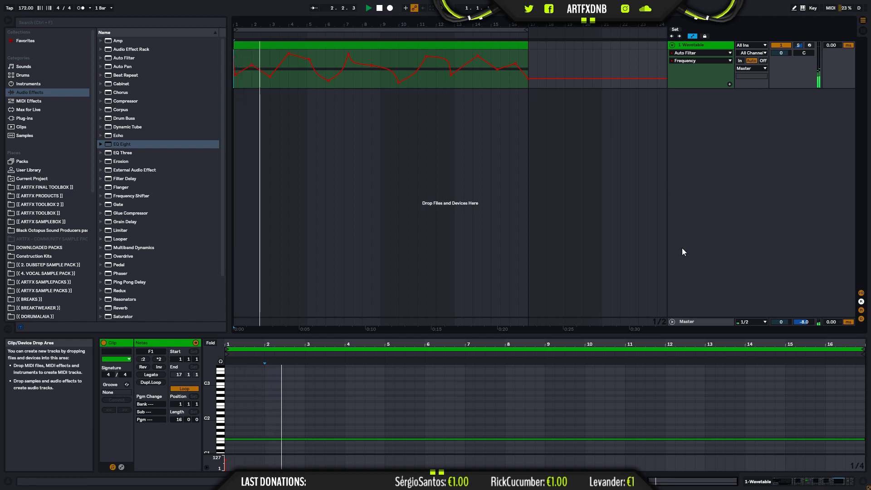
Step: Show the Wavetable track's device chain with the whole clip selected, and play it from the start
key("space")
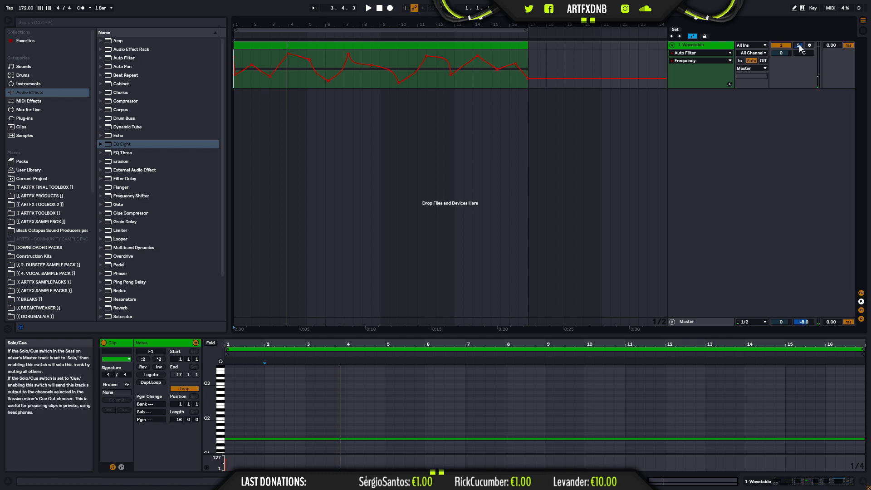
left_click(478, 45)
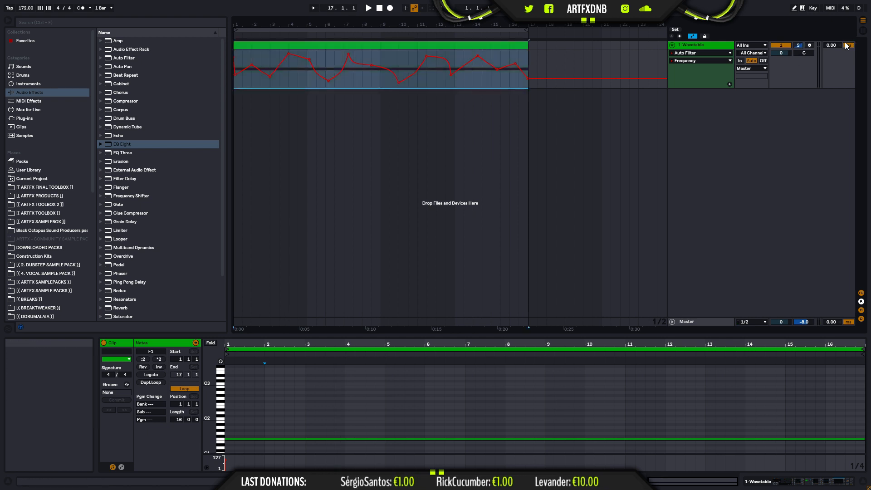
left_click(708, 44)
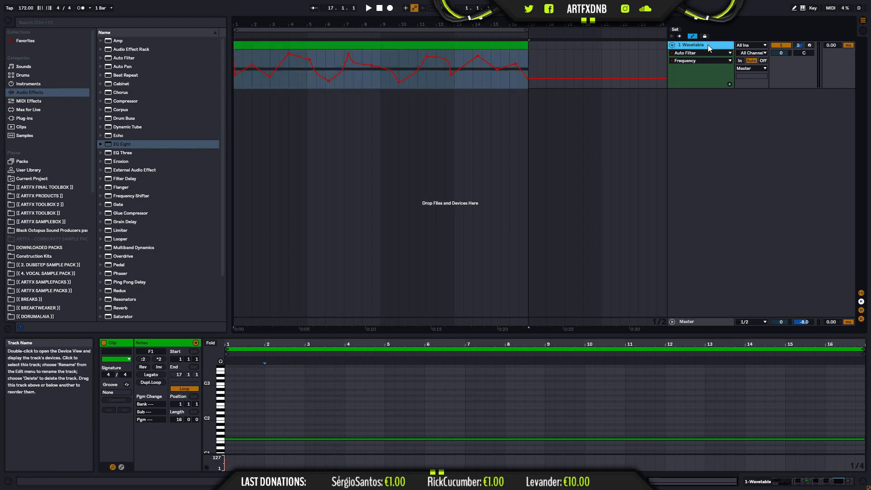
left_click(838, 481)
key("space")
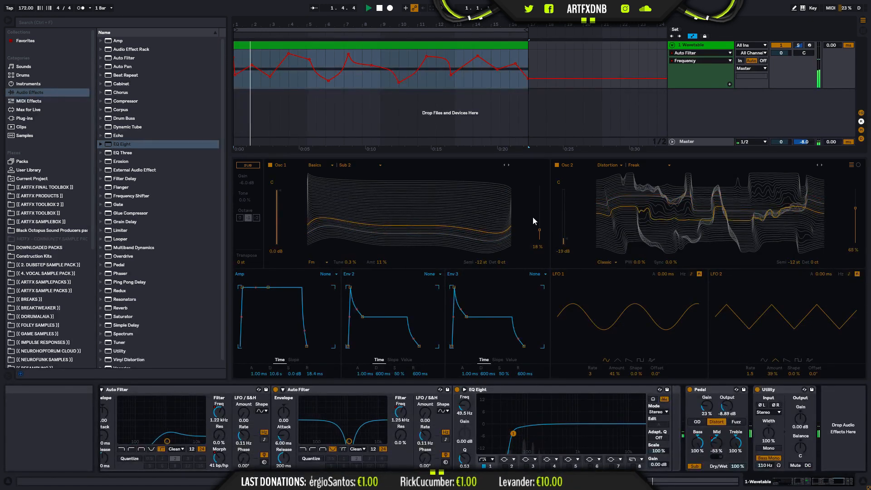
Step: Turn off solo on the Audio Effect Rack's first chain and replay the clip with both chains active
left_click(239, 69)
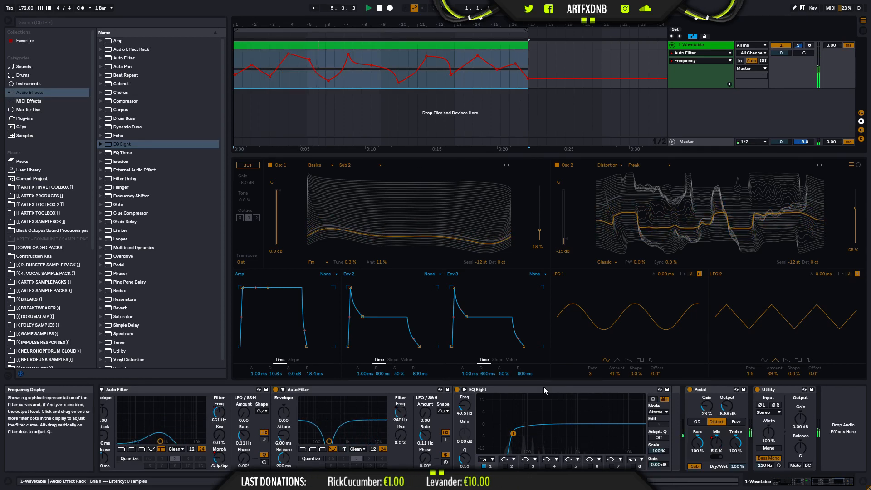
left_click_drag(825, 482, 812, 483)
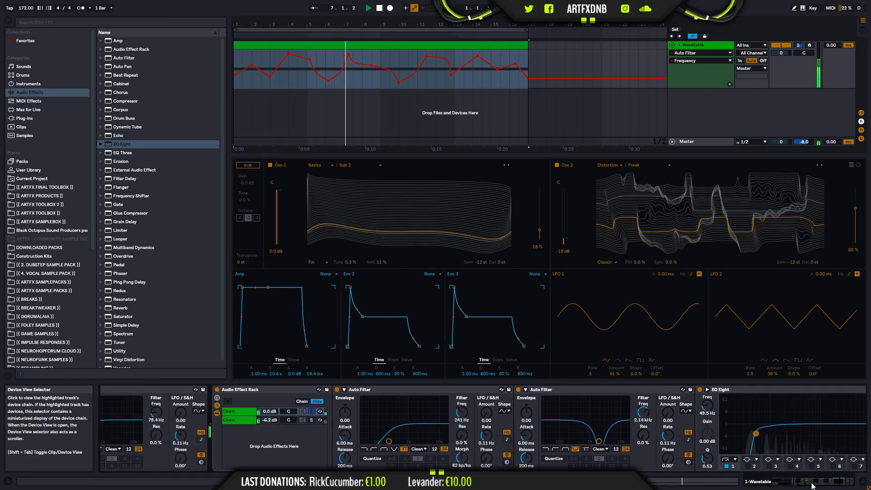
left_click(311, 411)
key("space")
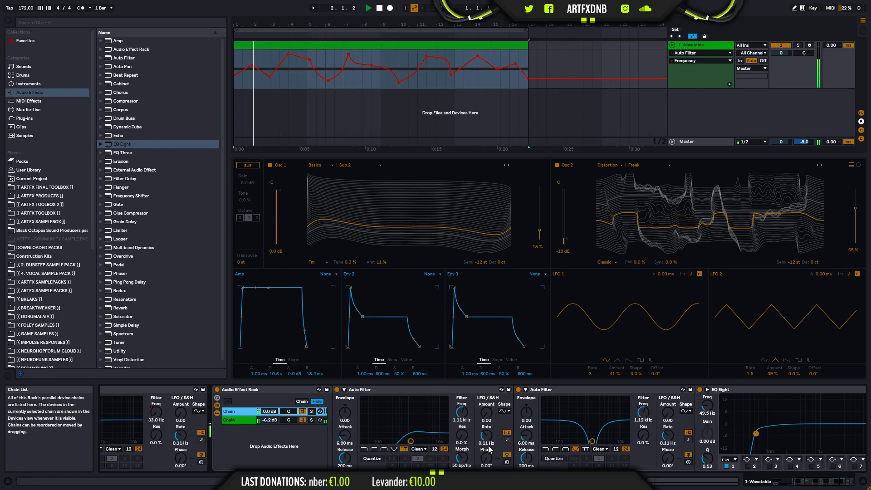
Step: Insert an Echo between the notch Auto Filter and EQ Eight
left_click_drag(811, 483, 829, 488)
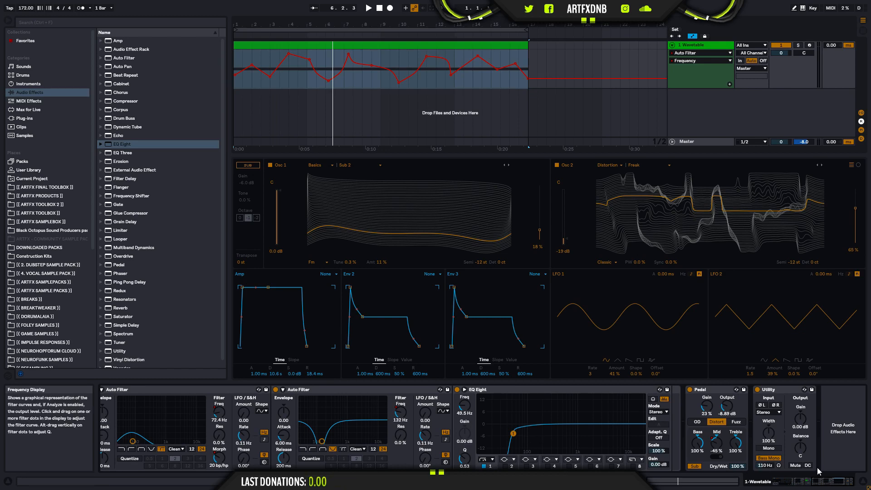
left_click_drag(818, 480, 814, 481)
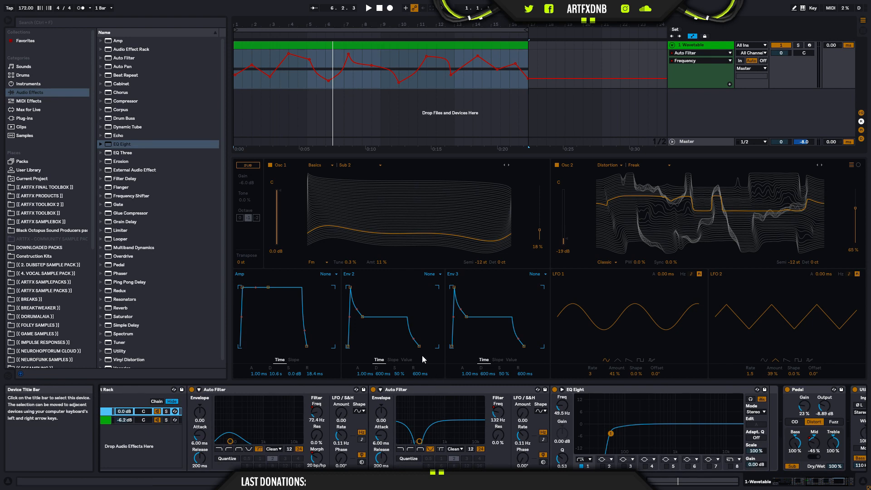
left_click(119, 137)
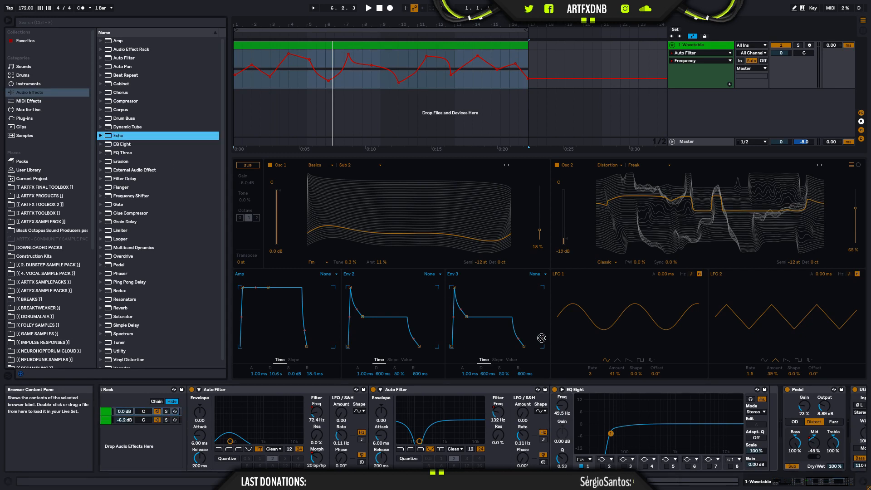
left_click_drag(553, 421, 552, 420)
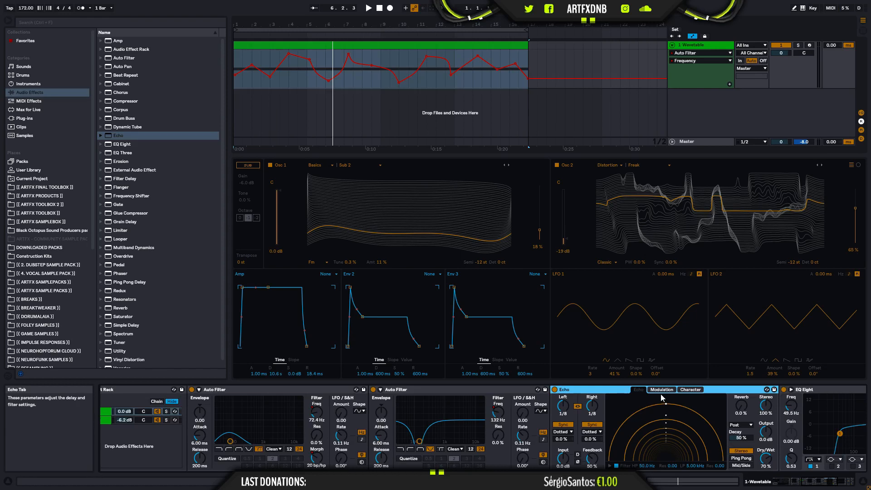
Step: During playback, set Echo's Dry/Wet to 50%, Feedback to 57% and high-pass resonance to 0.24
key("space")
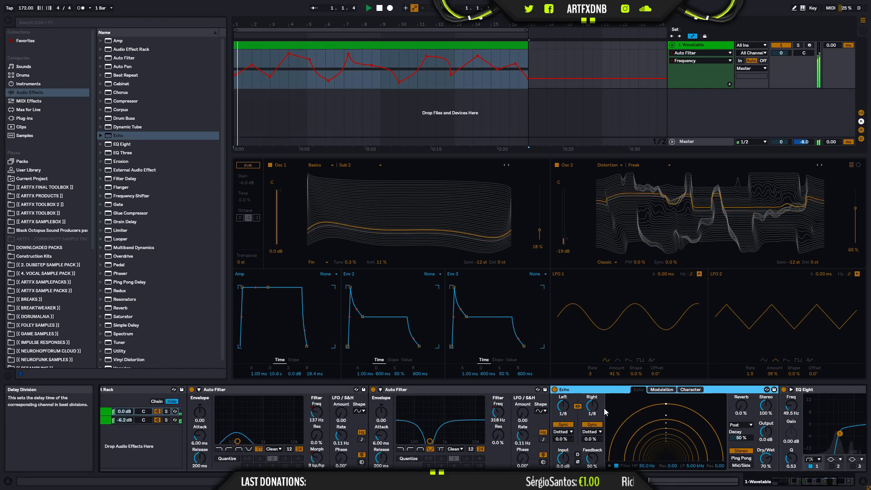
left_click_drag(766, 459, 766, 470)
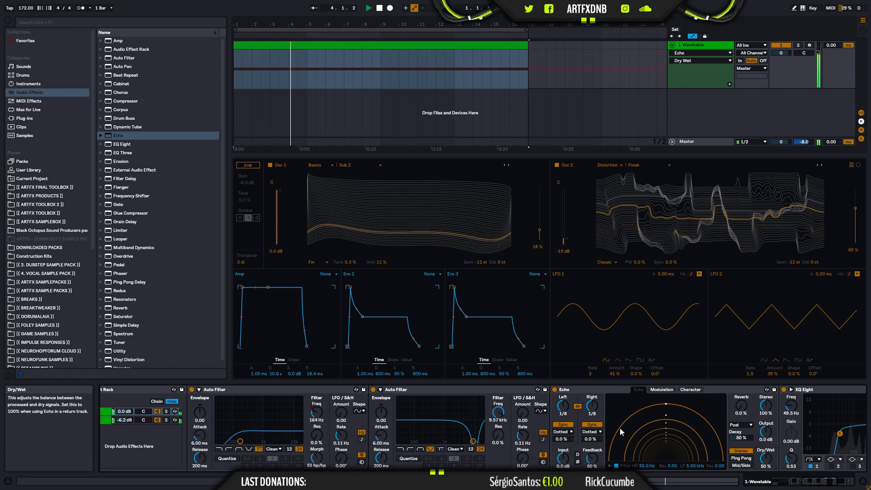
left_click_drag(589, 464, 589, 459)
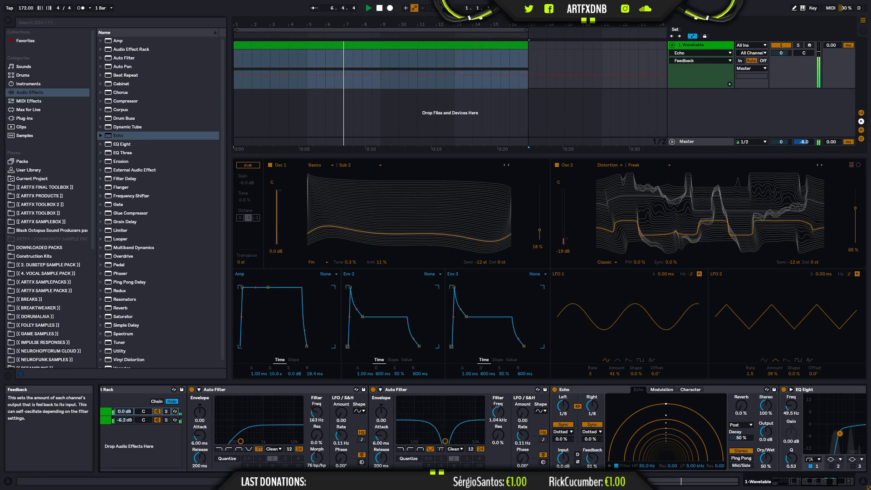
left_click_drag(672, 466, 673, 454)
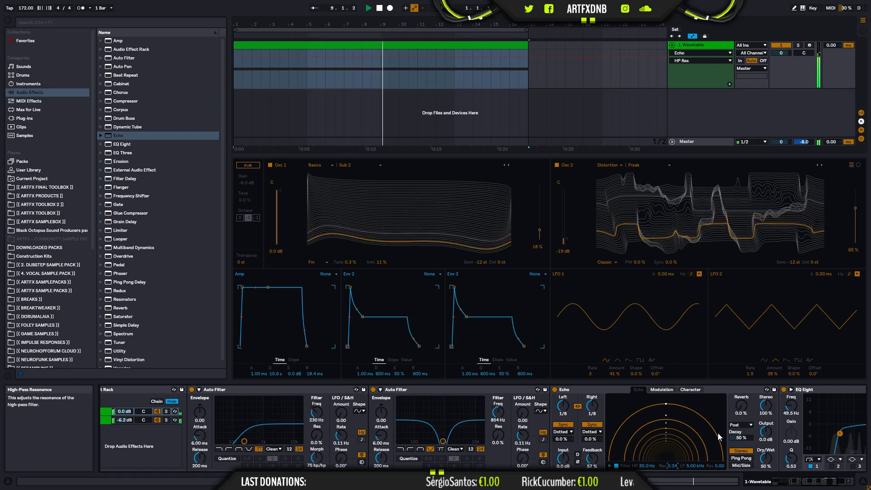
Step: Set Echo's delay-time modulation to 16% and try out its Wobble option
left_click(665, 389)
mouse_move(673, 454)
left_mouse_down()
mouse_move(673, 444)
mouse_move(672, 453)
left_mouse_up()
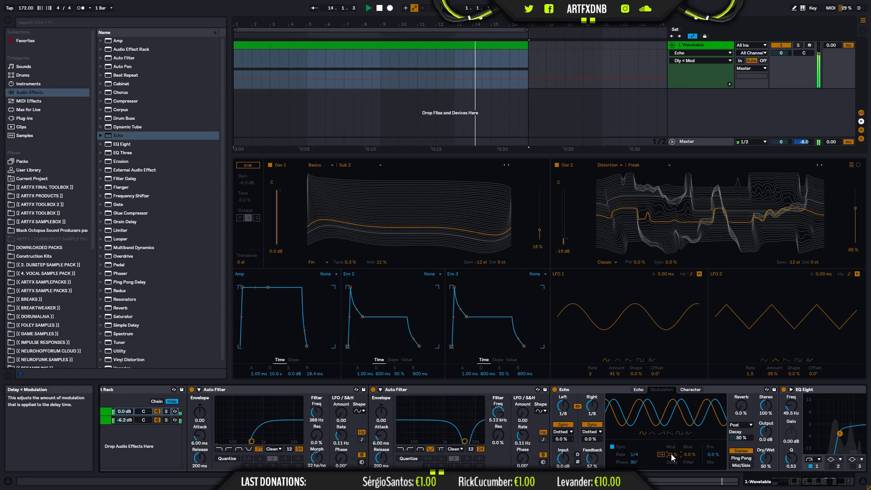
left_click(688, 394)
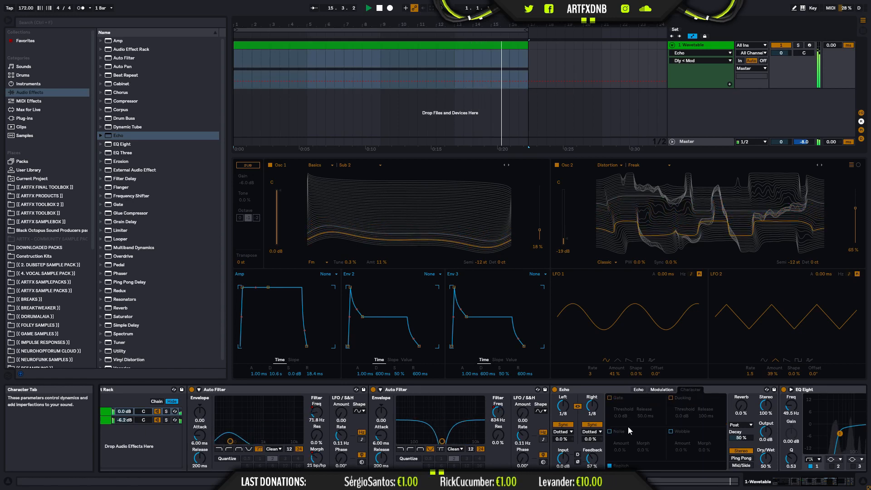
left_click(672, 433)
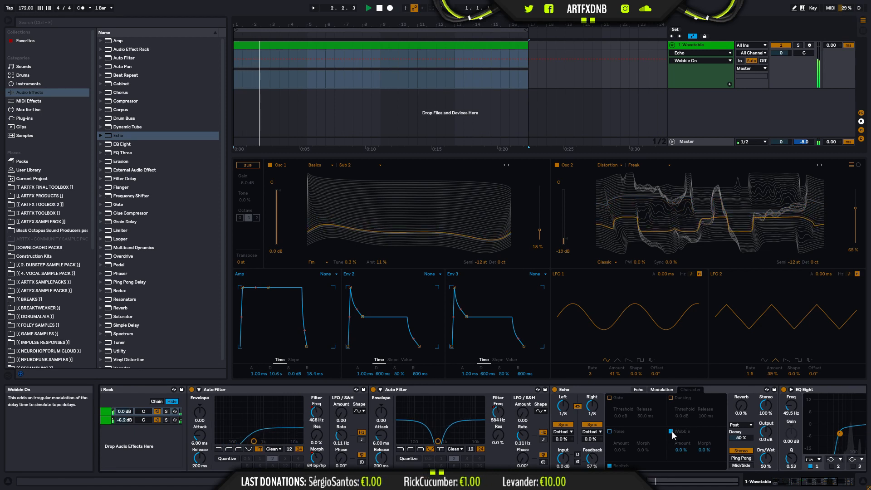
Step: Set Echo's linked left and right delay divisions to 1/2 and play the clip from the start
left_click(643, 390)
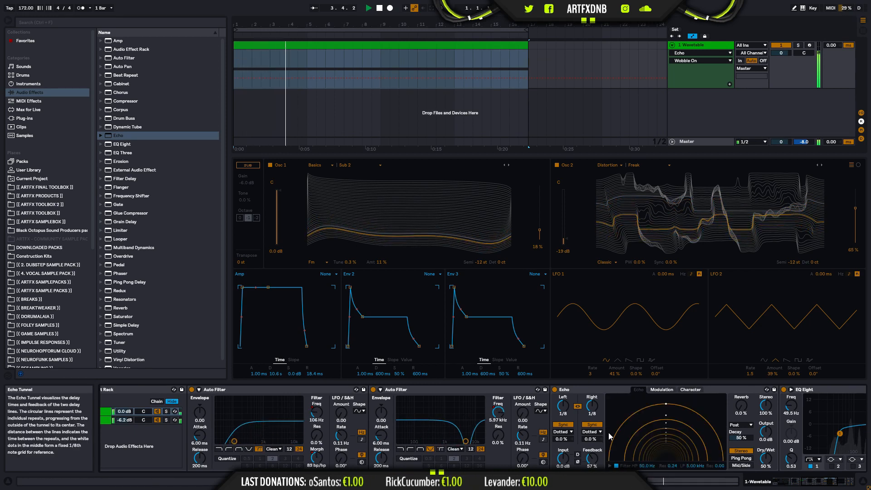
left_click(599, 411)
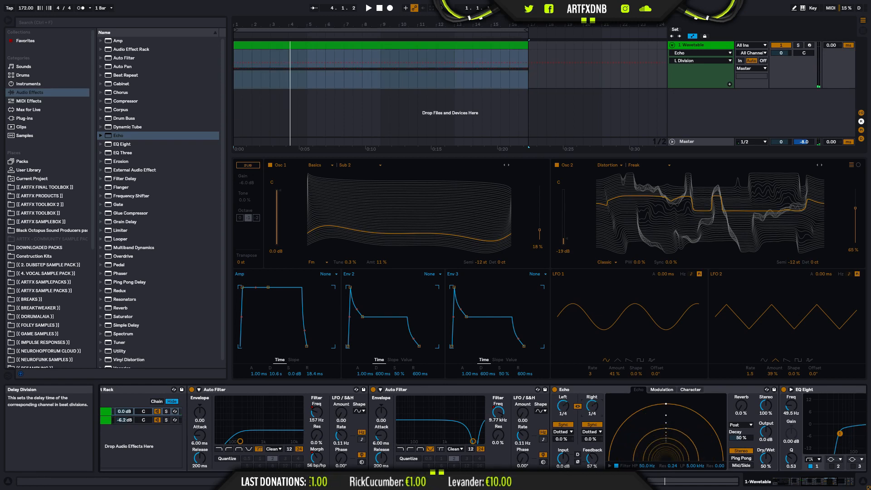
left_click_drag(592, 410, 594, 407)
key("space")
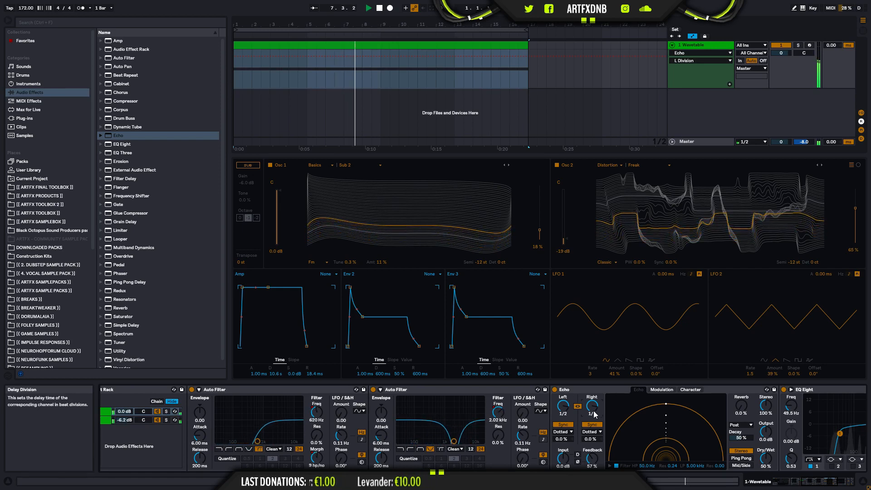
Step: Set Echo's Feedback to 24% and offset the left delay by -1.5% and the right by 4.1%, then stop playback
left_click_drag(592, 458, 592, 475)
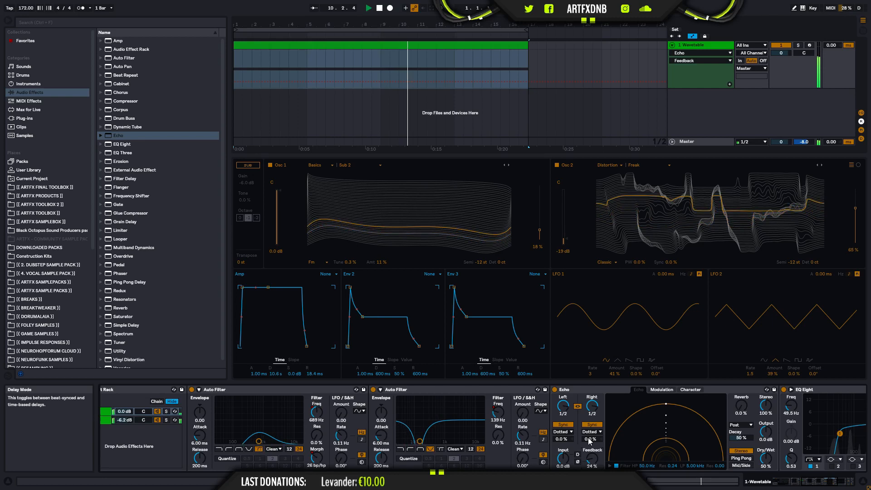
left_click_drag(567, 443, 592, 438)
key("space")
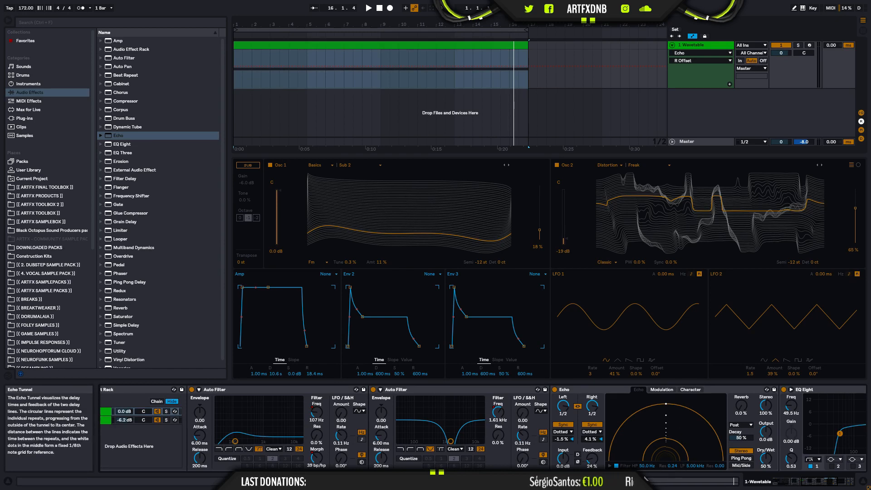
Step: Play the clip while watching the notch Auto Filter, Echo, EQ Eight and Pedal, and stop it
left_click_drag(821, 484, 826, 488)
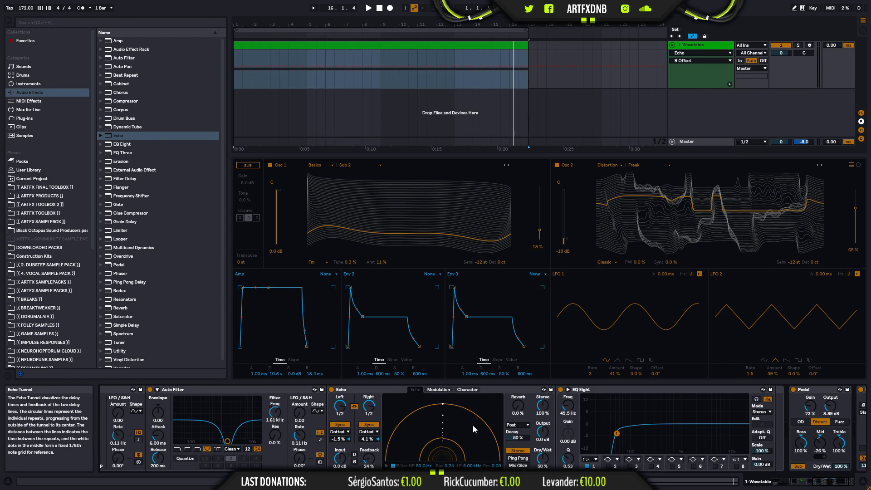
left_click(369, 7)
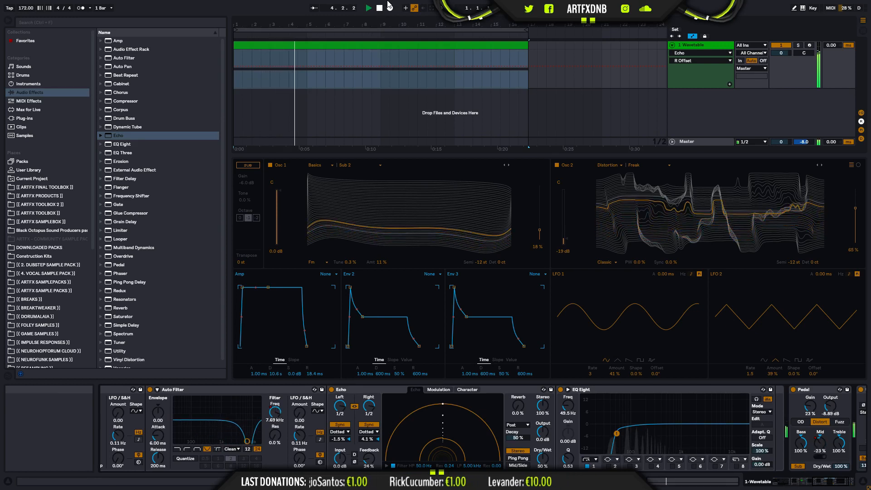
left_click(380, 8)
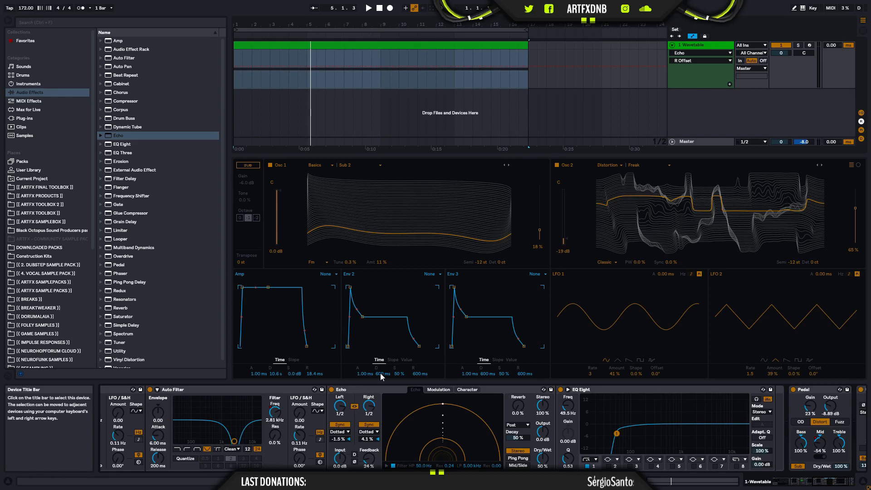
Step: Review Echo's main delay settings and its modulation settings
left_click(436, 389)
left_click(415, 390)
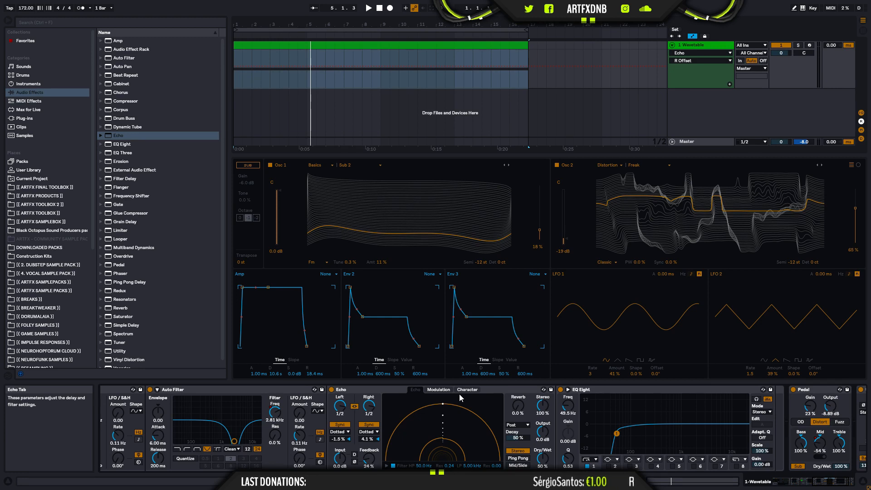
left_click(443, 390)
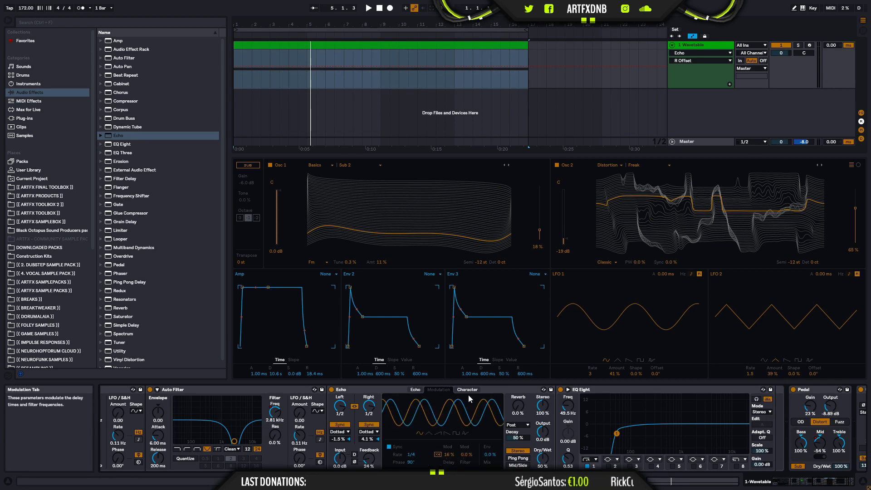
left_click(416, 389)
left_click(431, 389)
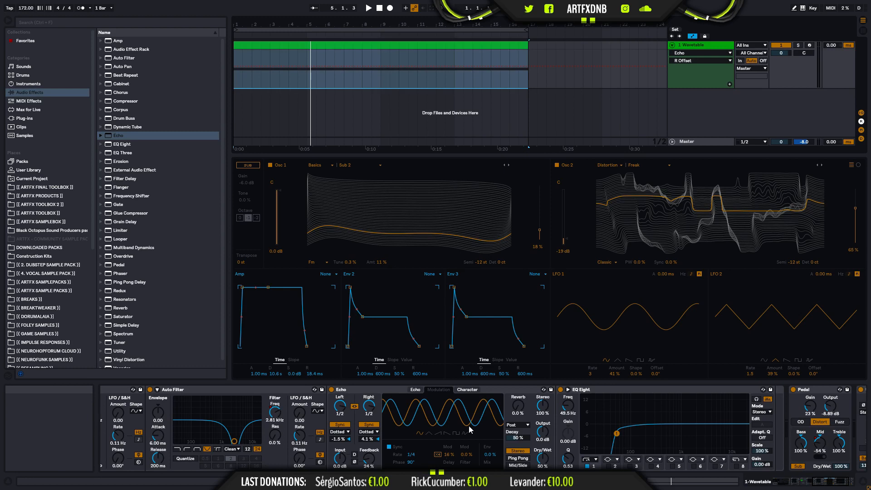
Step: Place the insert marker at the start of the clip and play it
mouse_move(823, 481)
left_mouse_down()
mouse_move(805, 481)
mouse_move(813, 481)
left_mouse_up()
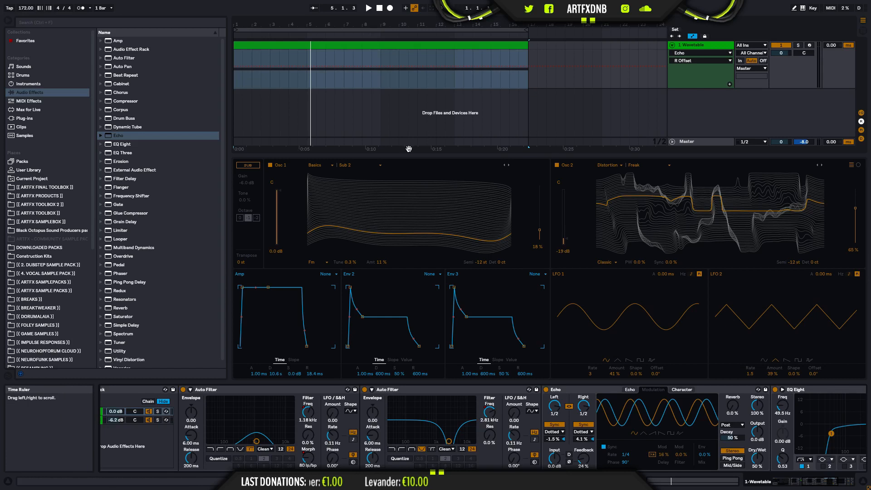
left_click(295, 57)
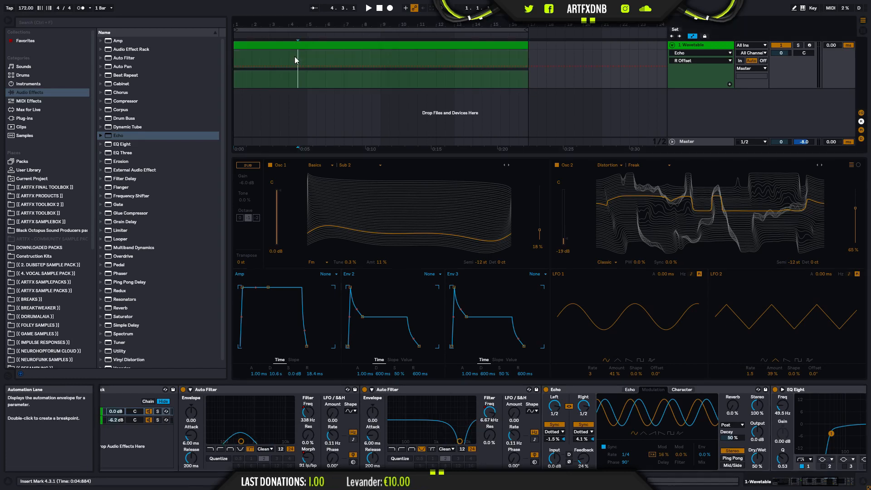
left_click(236, 61)
key("space")
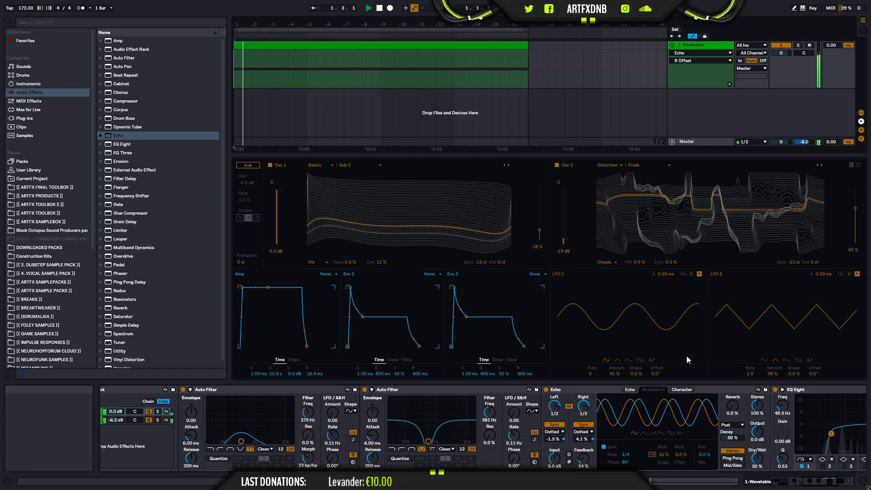
Step: Try Ducking in Echo's character settings, and switch it back off
left_click(685, 390)
left_click(662, 398)
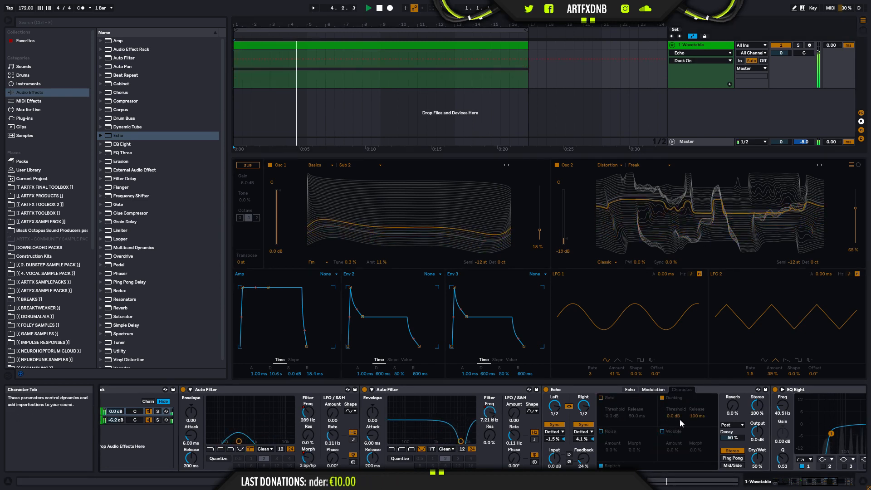
left_click(662, 398)
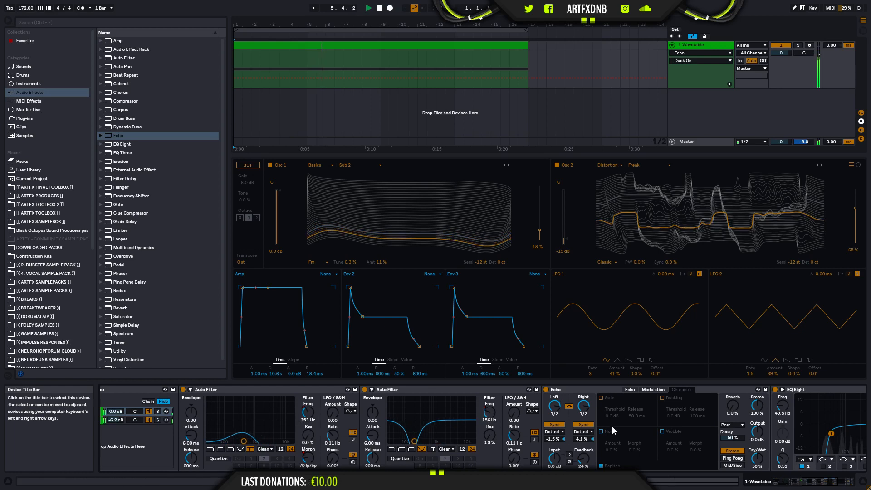
Step: Try Echo's Noise with 7.8% amount and 32% morph, stop playback and switch the Noise off
mouse_move(613, 451)
left_mouse_down()
mouse_move(613, 395)
mouse_move(614, 444)
left_mouse_up()
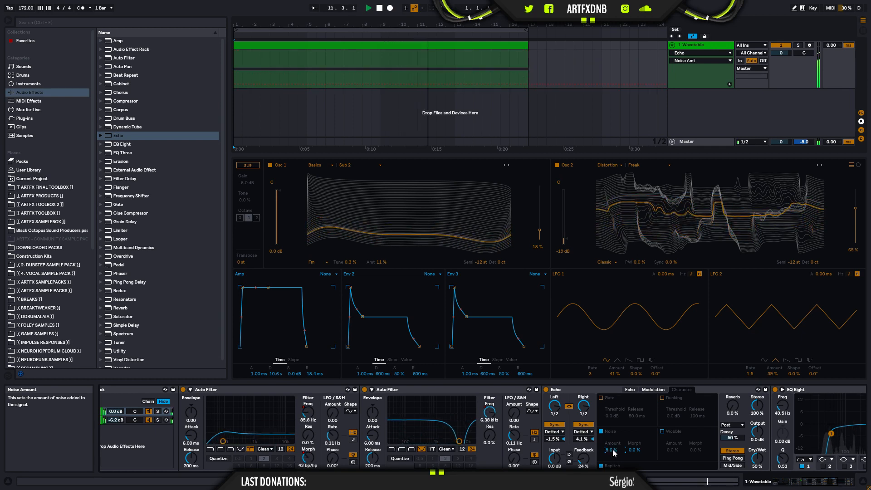
left_click_drag(634, 450, 635, 414)
left_click_drag(632, 450, 612, 454)
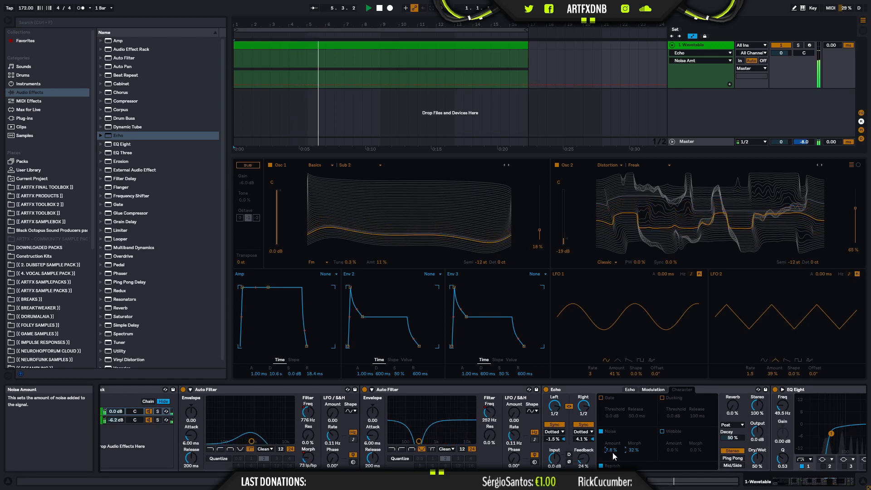
key("space")
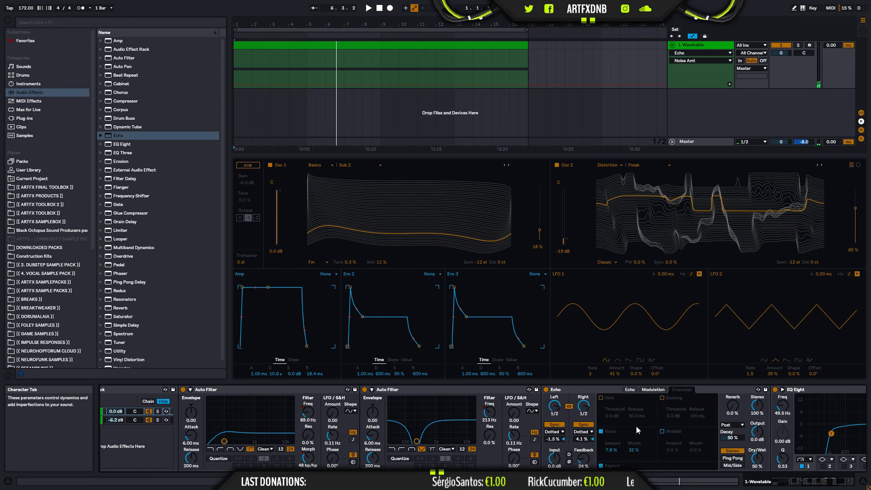
left_click(602, 432)
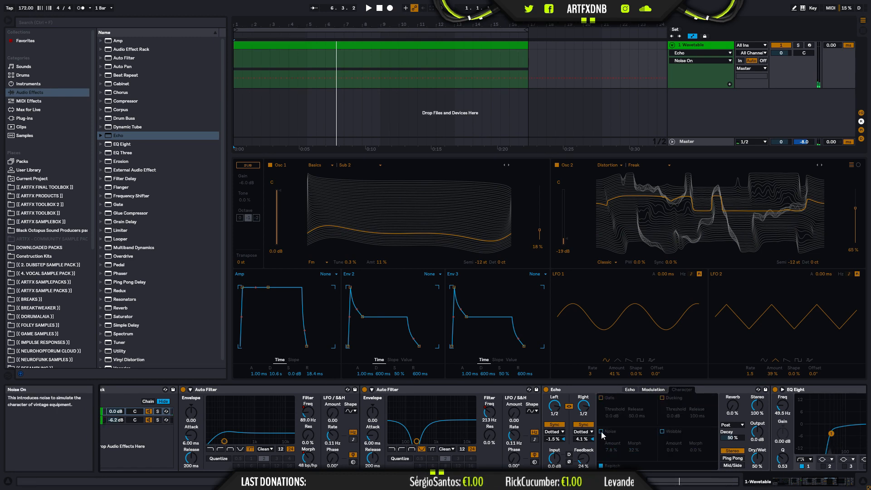
Step: Look through Echo's modulation, character and main delay settings, and play a short stretch of the clip through it
left_click(657, 391)
left_click(631, 391)
left_click(669, 393)
left_click(658, 390)
left_click(632, 390)
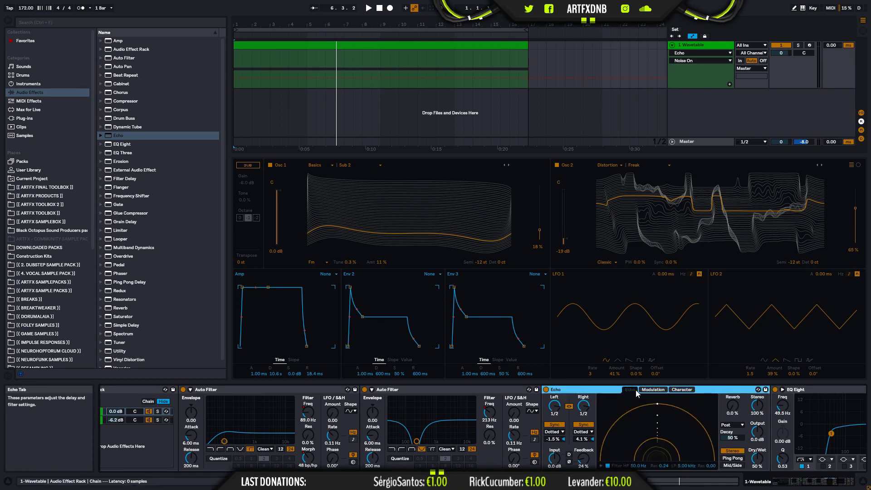
key("space")
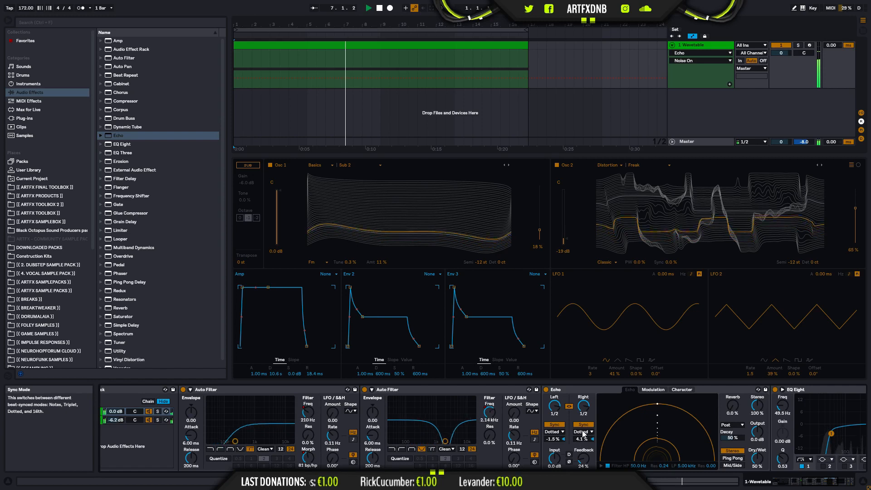
key("space")
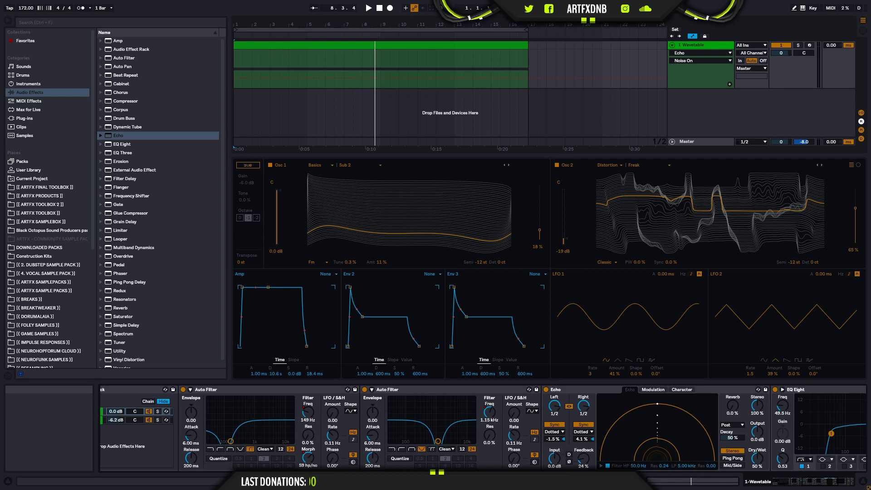
Step: Play the opening of the clip and look over its four-bar sections, selecting bars 13 to 17
left_click(369, 8)
key("space")
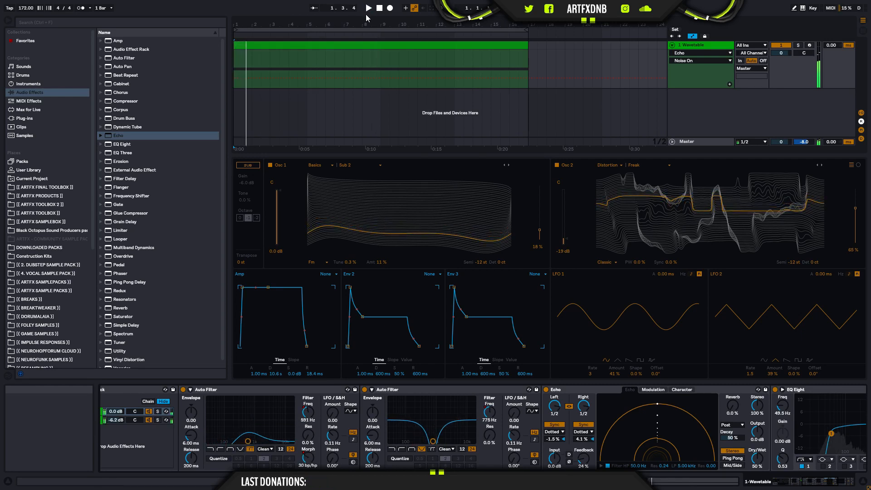
left_click(239, 62)
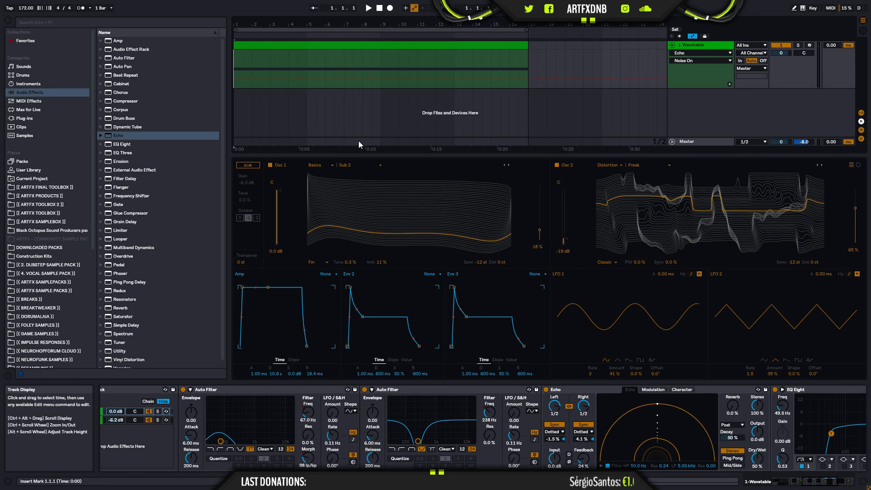
left_click(309, 59)
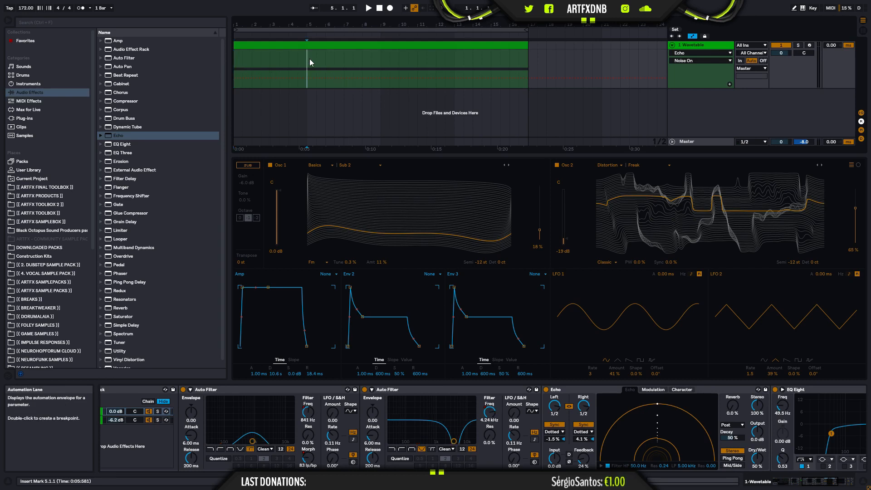
left_click_drag(383, 62, 524, 59)
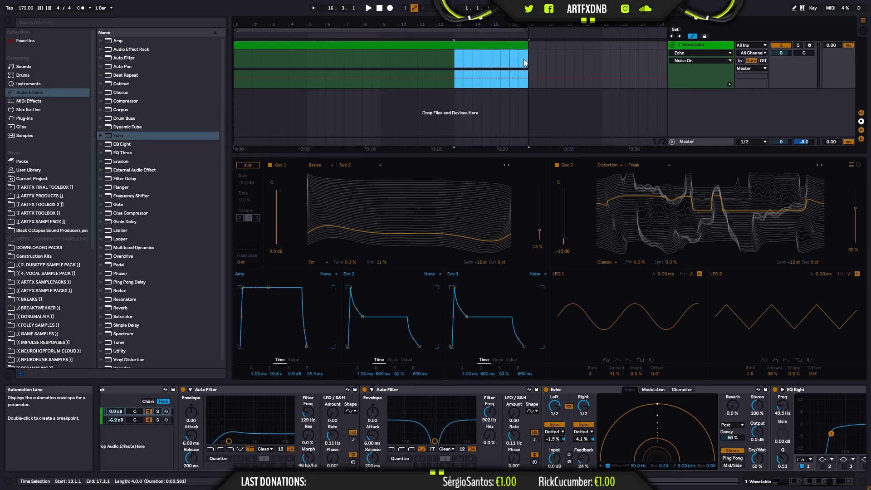
left_click(455, 64)
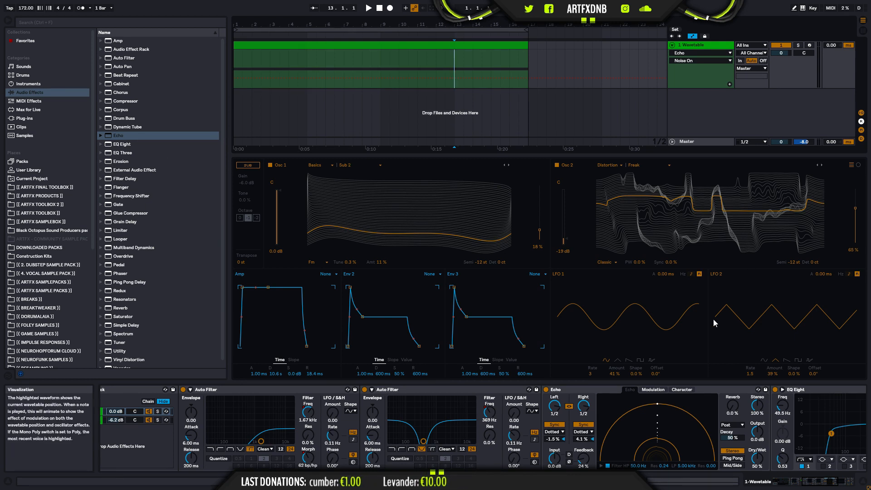
Step: Review the Utility and Echo's left and right offsets, left sync mode and left delay division
left_click_drag(838, 479, 854, 481)
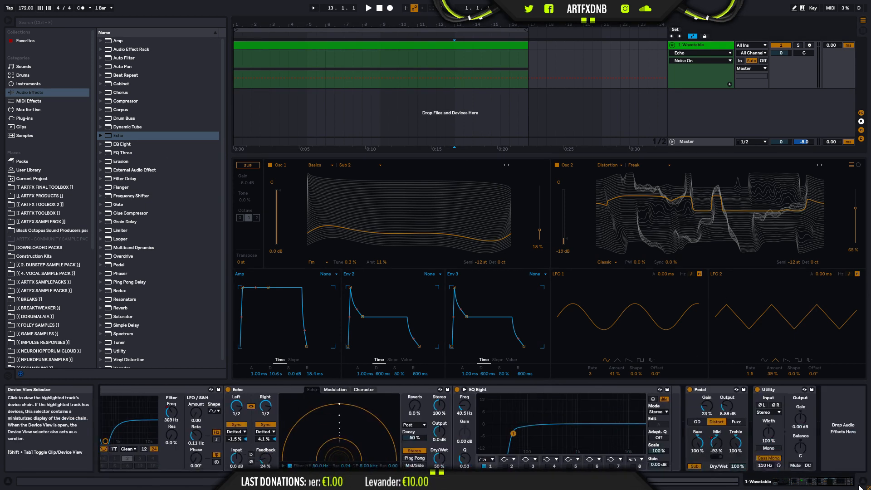
left_click(777, 389)
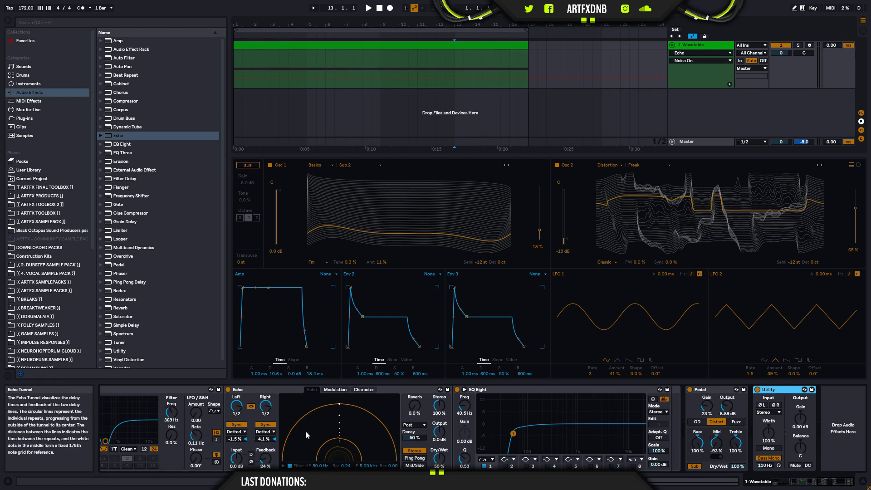
left_click(239, 440)
left_click(265, 439)
left_click(232, 440)
left_click(263, 439)
left_click(235, 440)
left_click(267, 439)
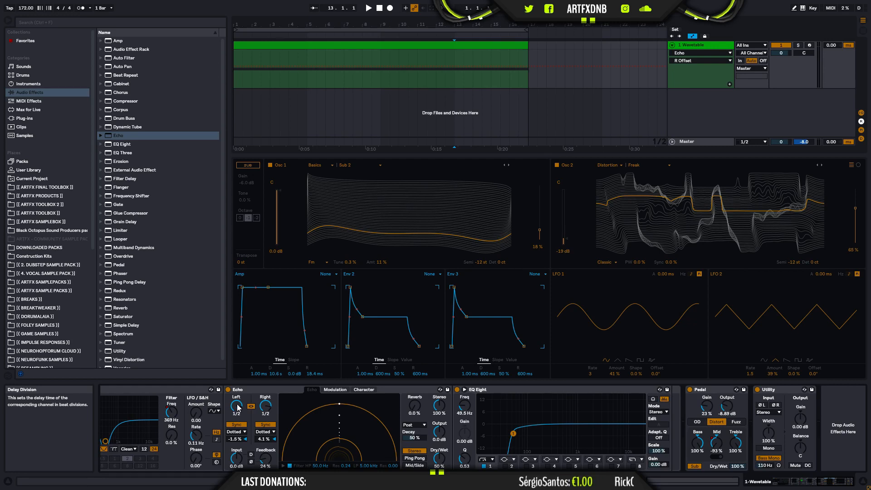
left_click(237, 432)
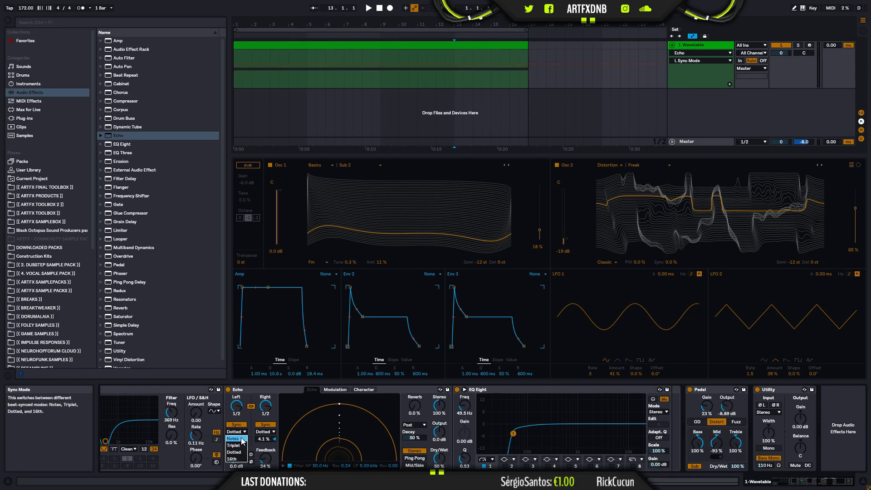
left_click(239, 453)
mouse_move(237, 407)
left_mouse_down()
mouse_move(237, 418)
mouse_move(238, 408)
left_mouse_up()
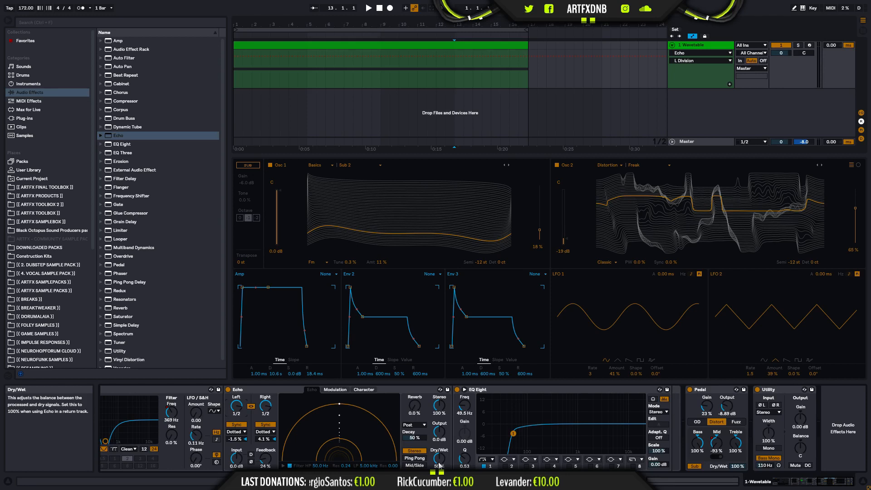
Step: Review Wavetable's unison modes, keeping Classic selected, and return to the end of the device chain
left_click_drag(808, 482, 793, 488)
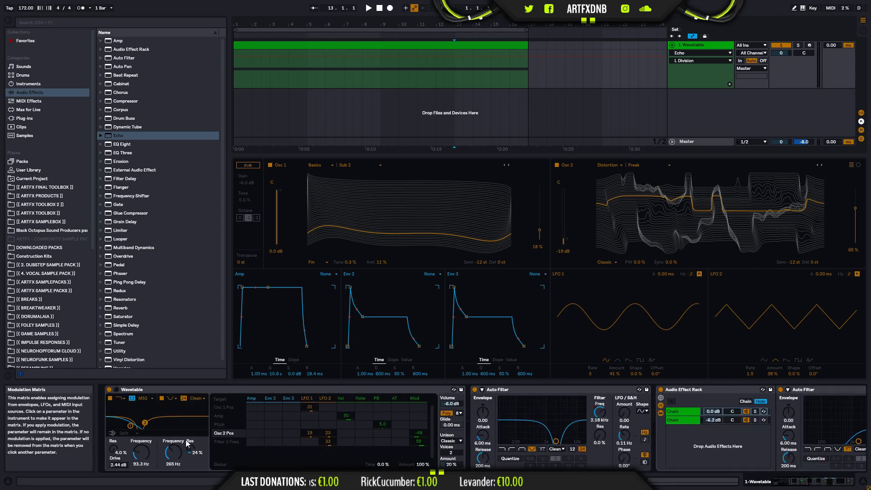
left_click(456, 442)
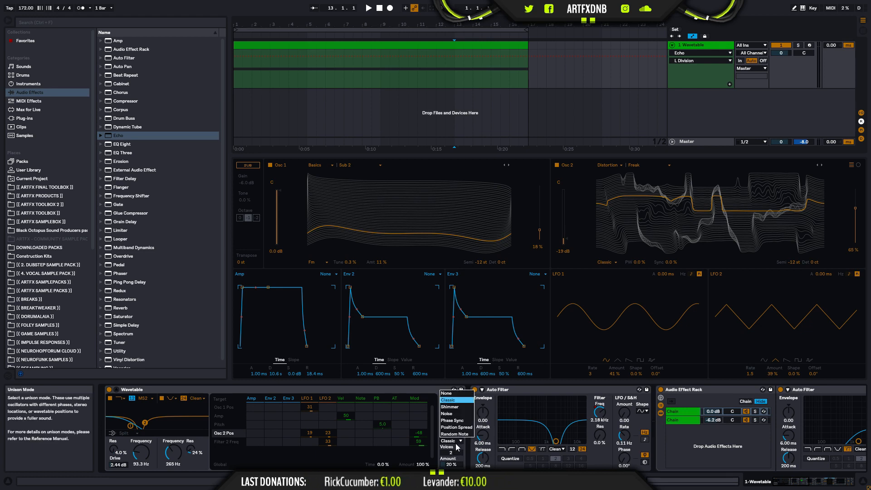
left_click(449, 401)
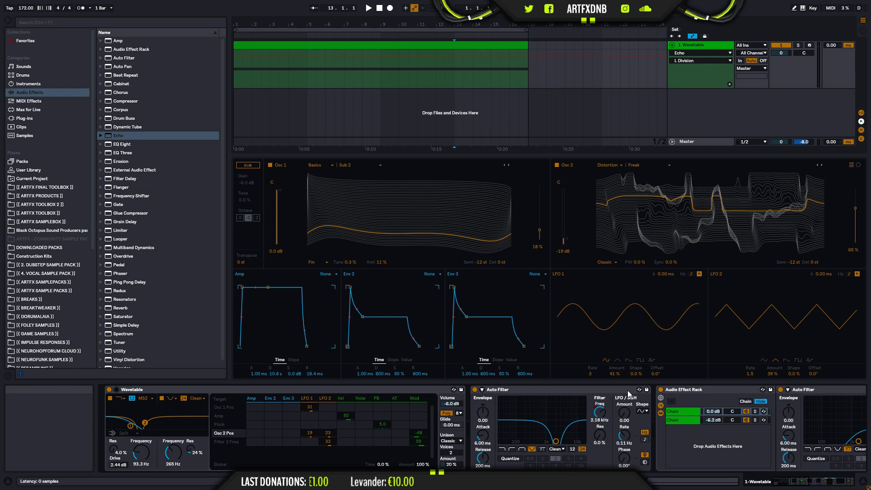
scroll(677, 440, "down", 6)
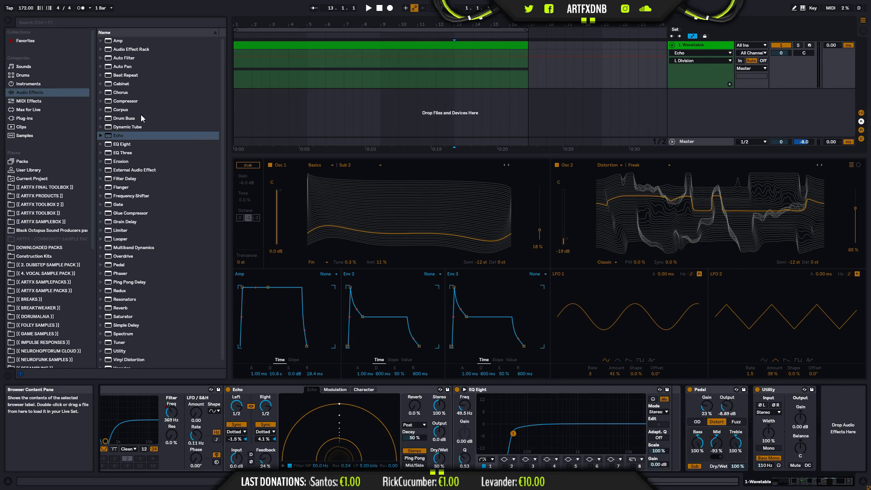
Step: Place the insert marker at the start of the clip and collapse the expanded Wavetable view to enlarge the arrangement
left_click(235, 78)
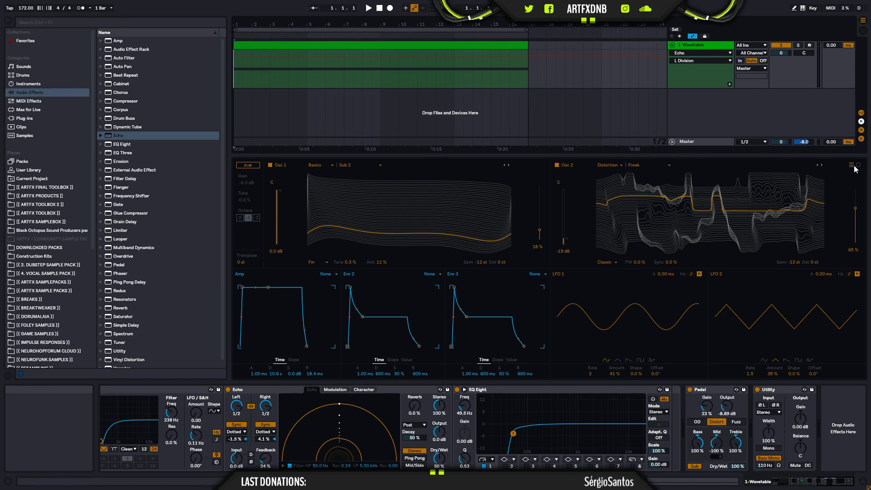
left_click_drag(377, 155, 388, 183)
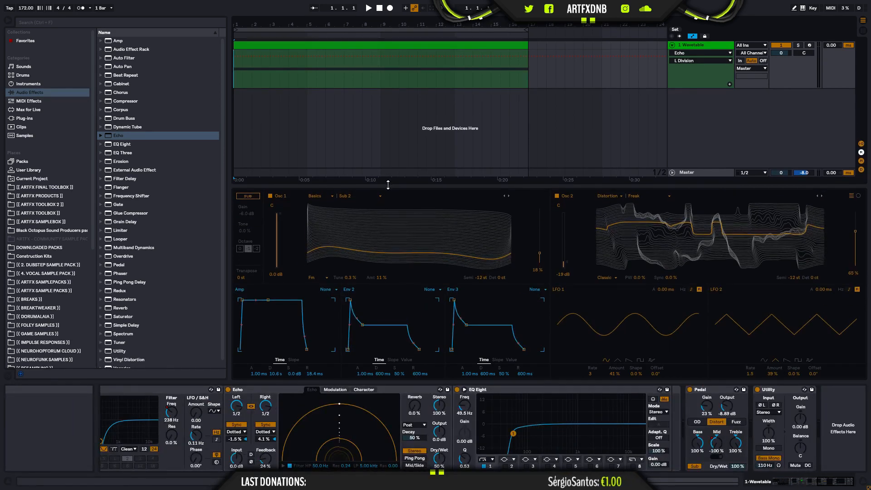
left_click_drag(547, 187, 542, 376)
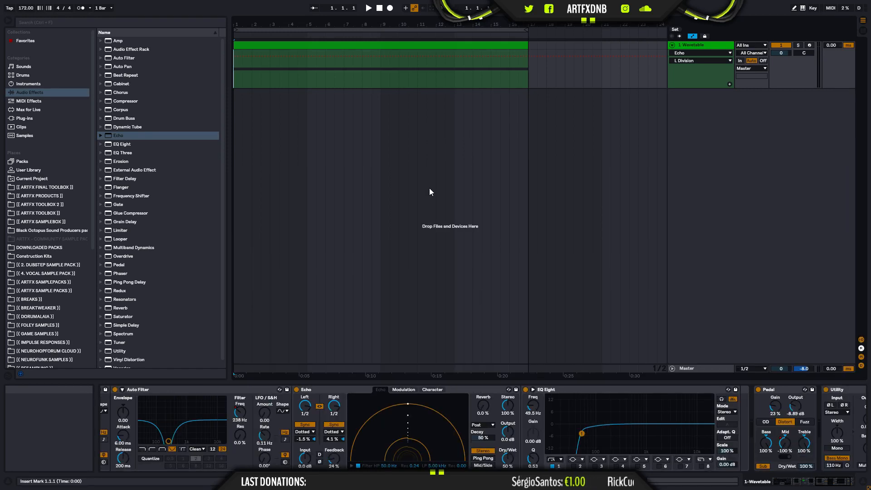
Step: Select the whole Wavetable clip and play its first few bars with the end of the device chain in view
left_click_drag(829, 484, 846, 483)
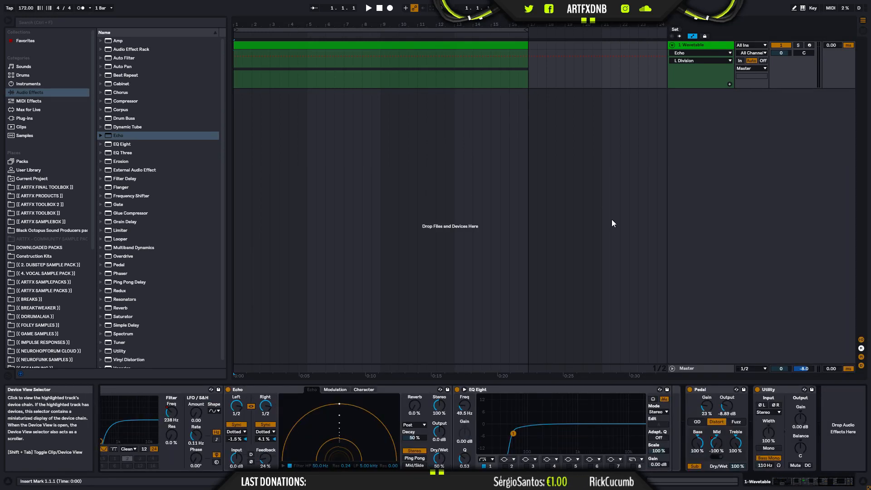
left_click(406, 43)
key("space")
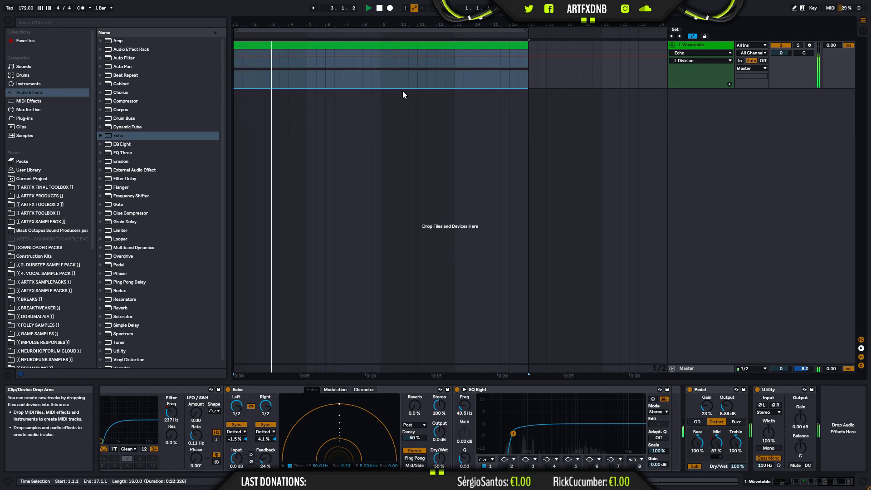
key("space")
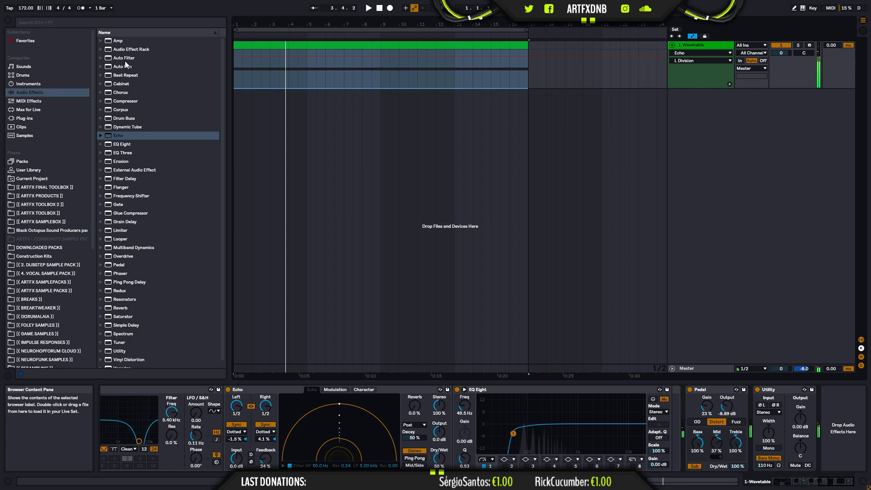
Step: Insert an Amp between EQ Eight and Pedal, audition it, and set its Dry/Wet to 14.3%
left_click(119, 41)
left_click_drag(671, 421, 671, 421)
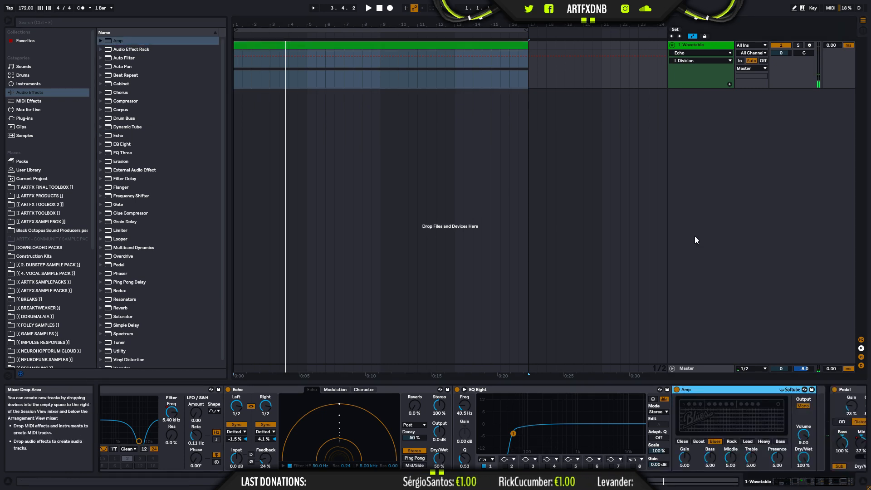
mouse_move(842, 483)
left_mouse_down()
mouse_move(812, 487)
mouse_move(829, 487)
left_mouse_up()
left_click(360, 413)
key("space")
key("space")
left_click_drag(681, 457, 680, 489)
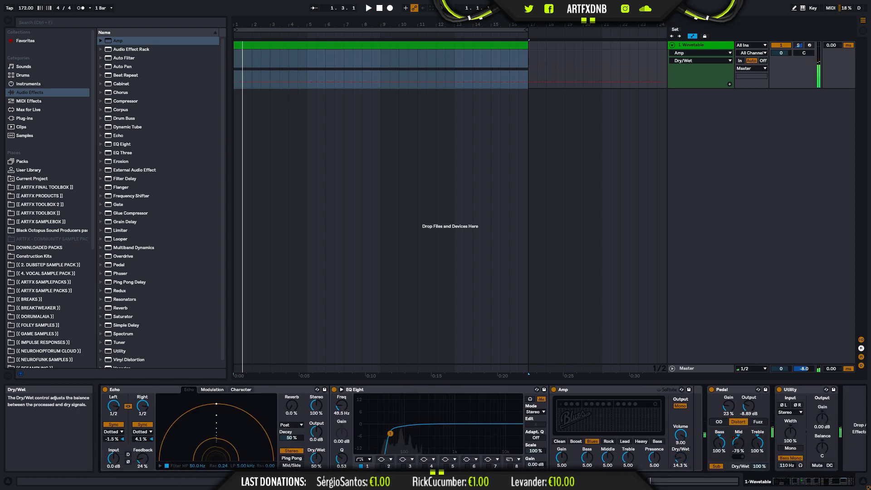
Step: With the clip playing, set the Amp's output to Dual and raise EQ Eight's low-cut frequency to 61.2 Hz
key("space")
left_click(680, 406)
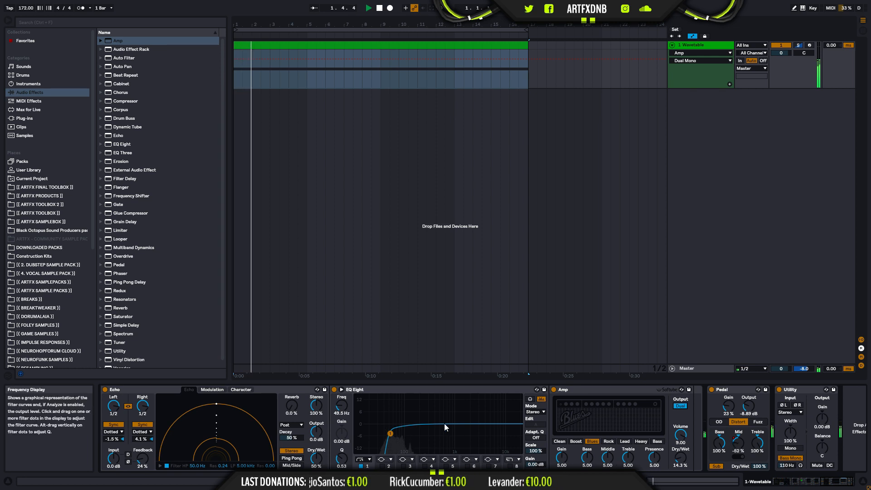
left_click_drag(390, 434, 396, 432)
Step: Audition other Amp types, choose Heavy, set Middle to 3.17 and lower the Bass
left_click(579, 442)
left_click(609, 442)
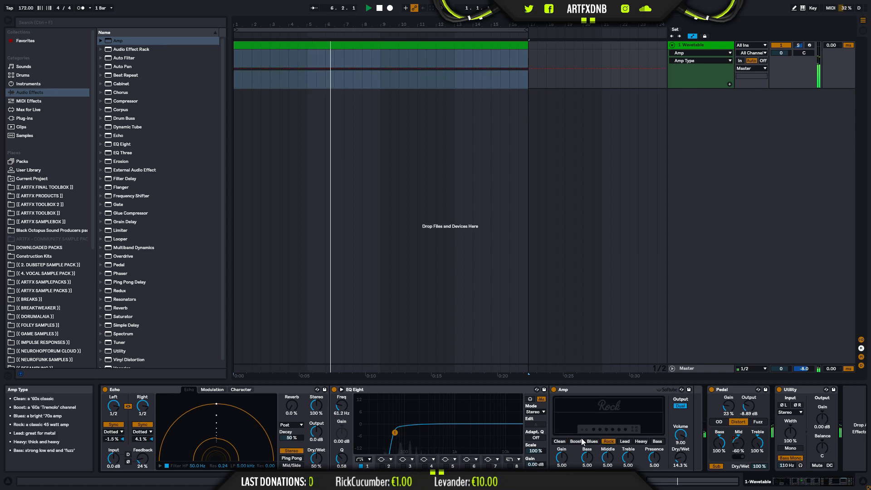
left_click(641, 441)
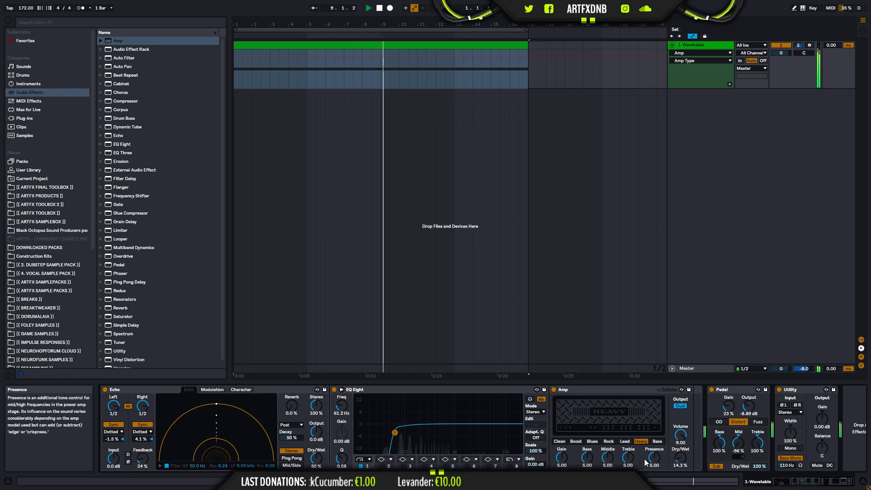
left_click_drag(608, 459, 588, 463)
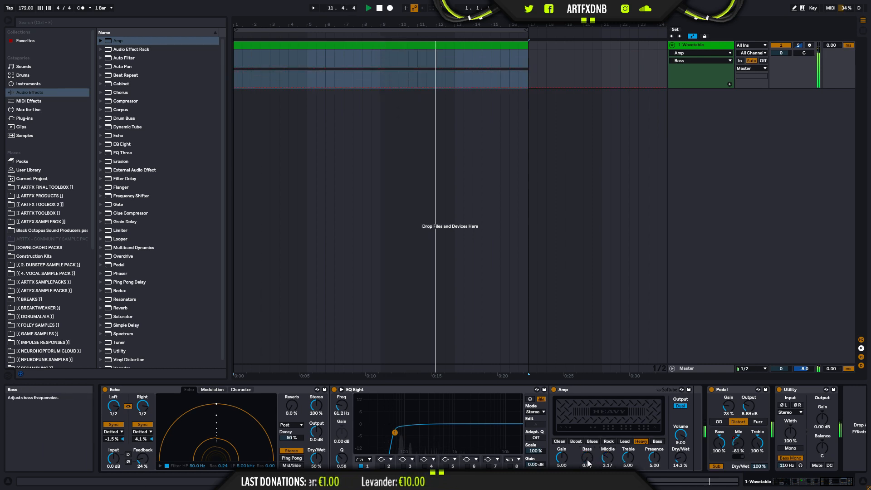
Step: Set the Amp's Gain to 4.29, Volume to 8.57 and Dry/Wet to 11.9% while listening to the clip
left_click_drag(562, 458, 562, 462)
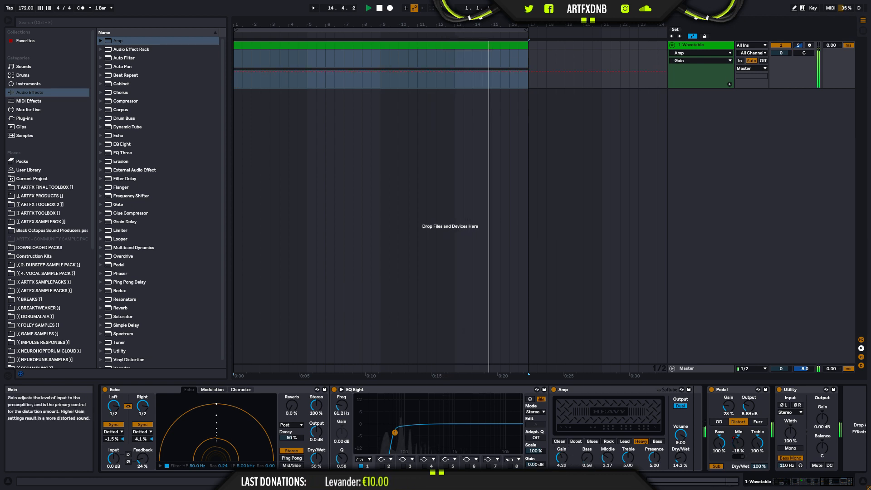
left_click_drag(680, 457, 681, 437)
key("space")
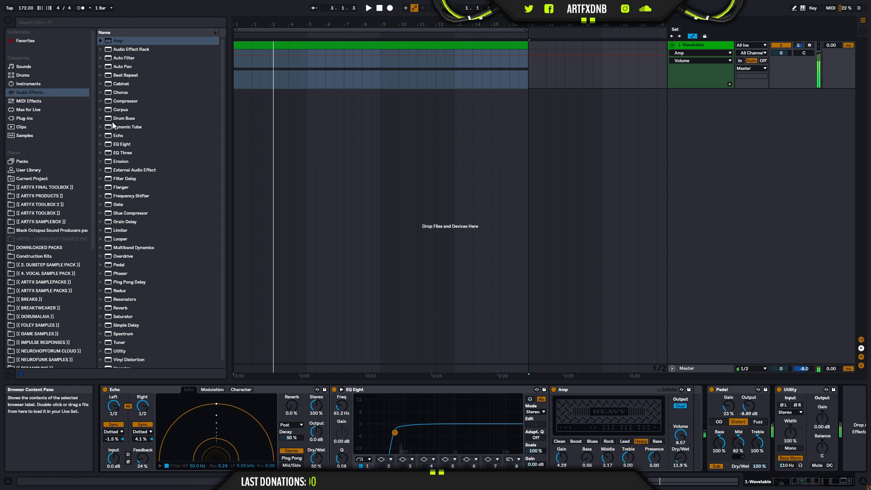
Step: Insert a second EQ Eight after the Amp and set it to M/S mode, editing the side channel
left_click(121, 144)
left_click_drag(546, 425, 716, 402)
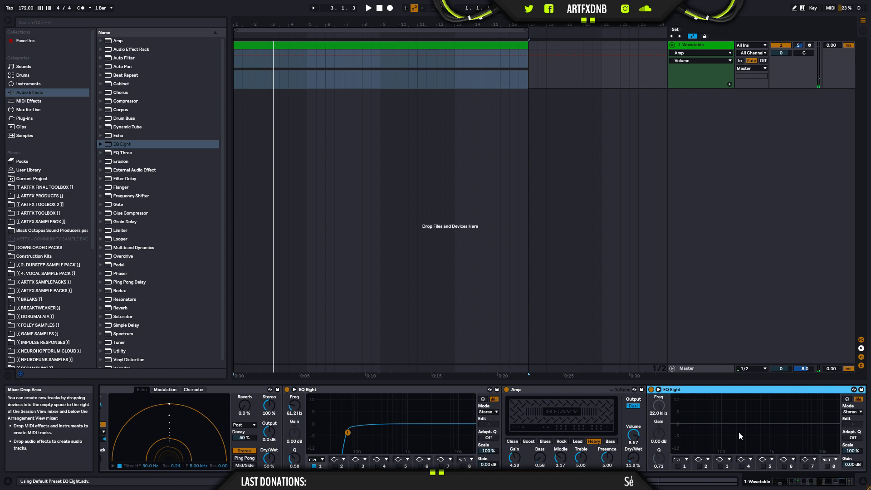
left_click(856, 411)
left_click(853, 432)
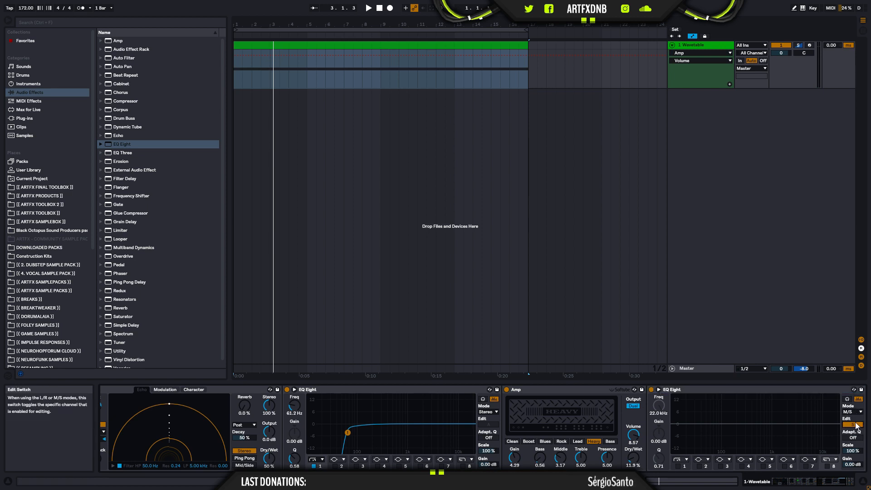
Step: Enable the side channel's low-cut filter 1 and bell filter 4, setting filter 4 to 495 Hz, -8.80 dB and Q 0.46 during playback
left_click(679, 466)
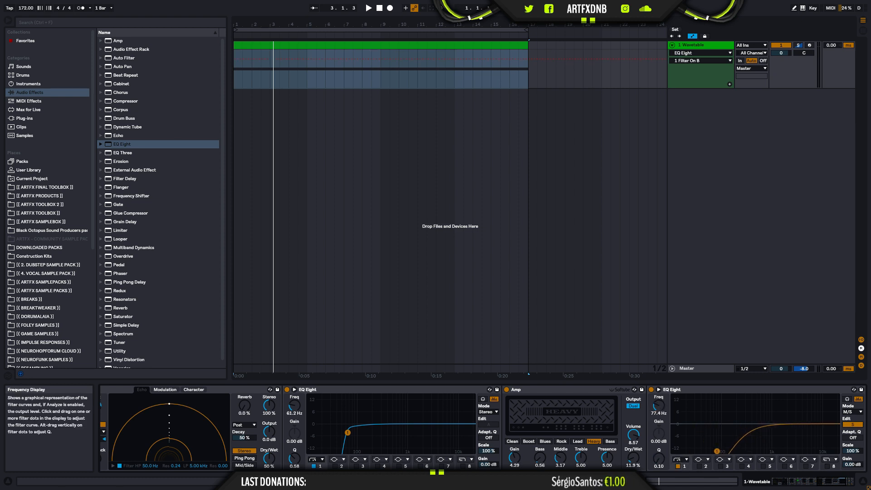
left_click(742, 466)
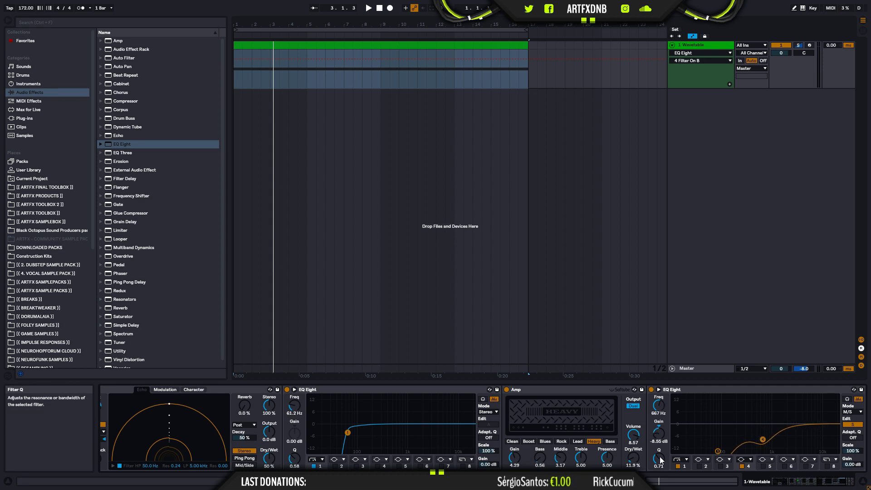
key("space")
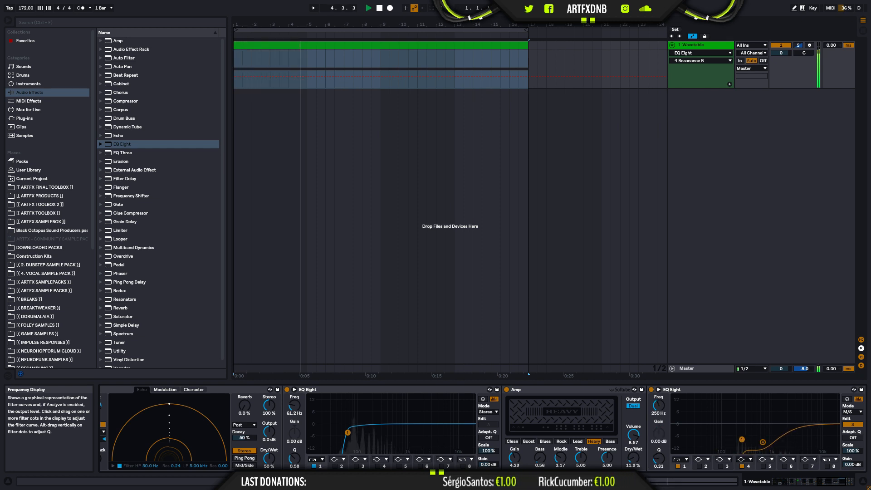
left_click_drag(838, 482, 842, 482)
left_click(535, 459)
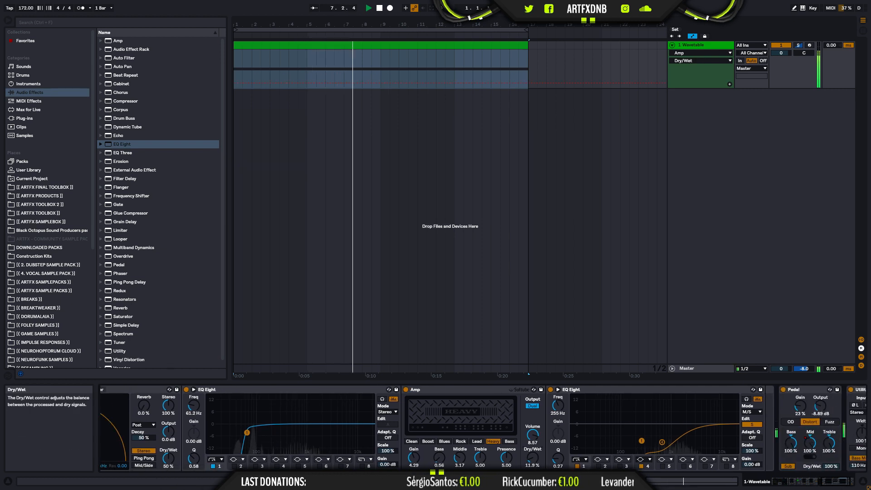
left_click_drag(662, 442, 656, 441)
key("space")
left_click(582, 389)
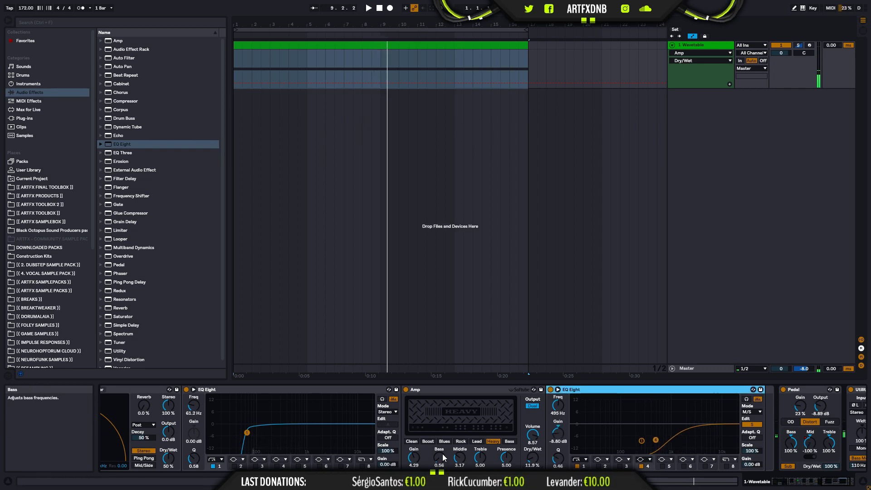
Step: Change the Amp type to Lead, play the clip from the start, and lower the side low-cut frequency to 141 Hz
left_click(477, 441)
key("space")
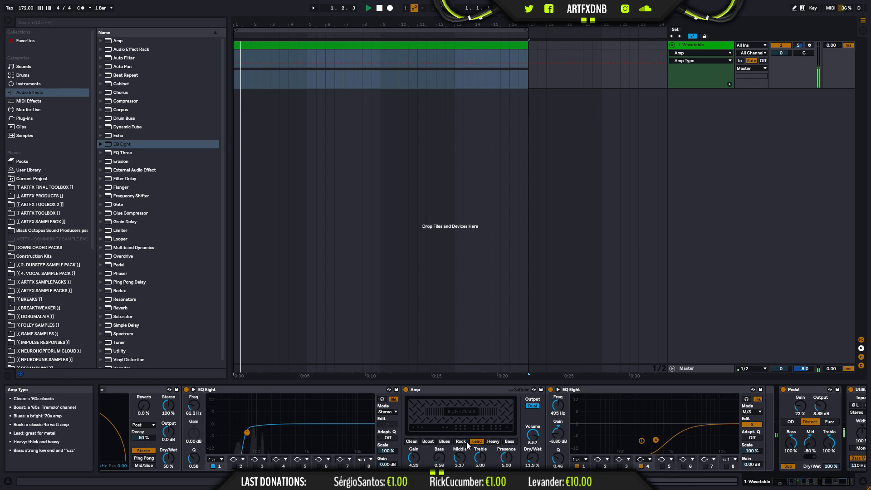
mouse_move(641, 440)
left_mouse_down()
mouse_move(630, 437)
mouse_move(652, 436)
mouse_move(629, 443)
left_mouse_up()
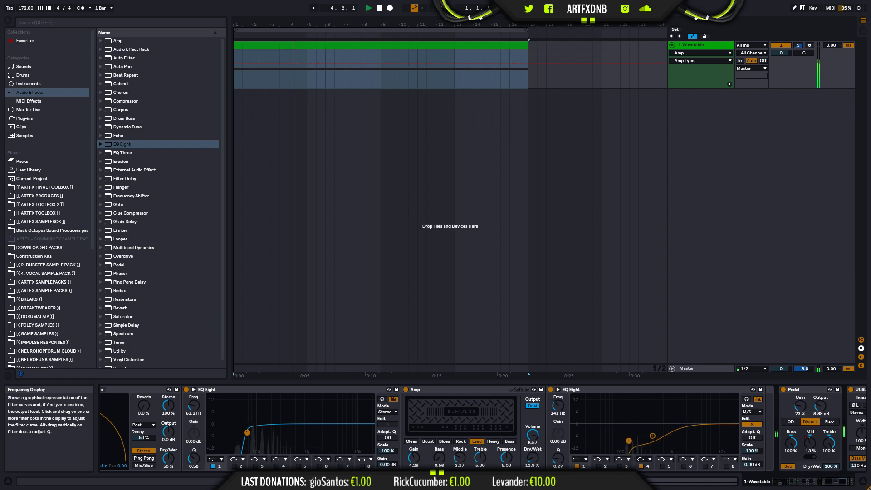
Step: Lower the Echo's Dry/Wet to 21% and audition the clip with that setting
left_click(804, 481)
key("space")
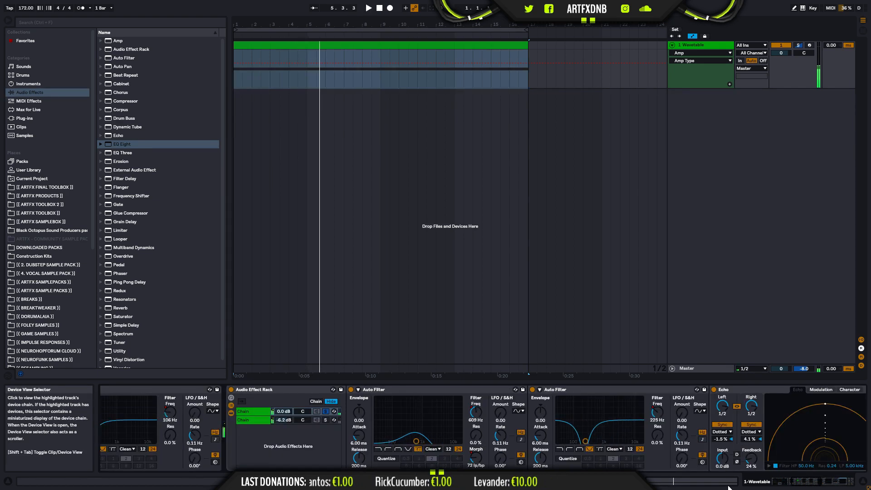
left_click_drag(805, 481, 814, 481)
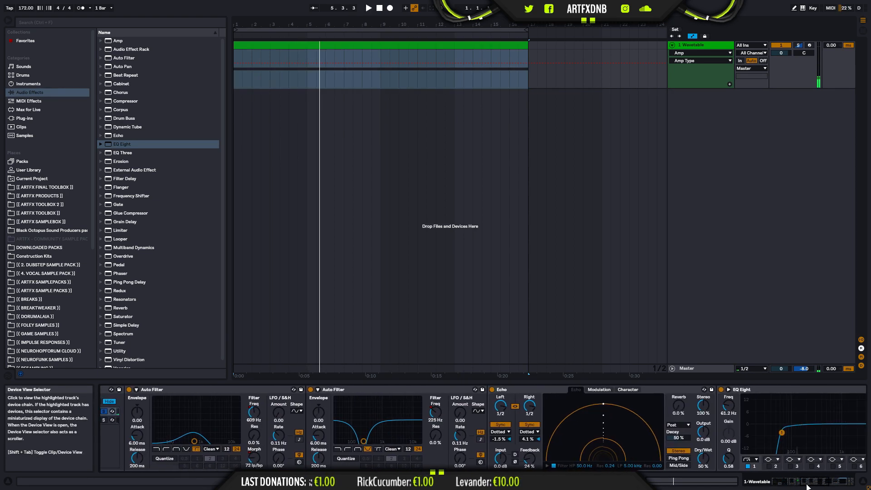
mouse_move(703, 458)
left_mouse_down()
mouse_move(704, 470)
mouse_move(706, 458)
left_mouse_up()
key("space")
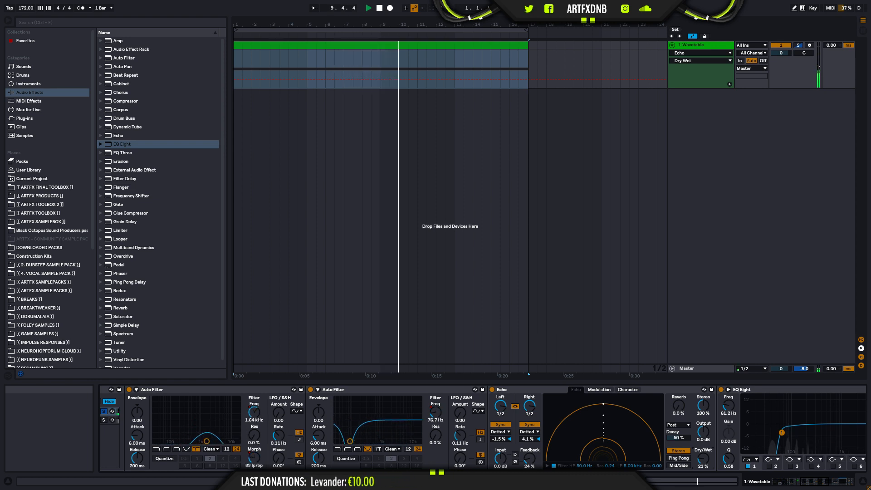
key("space")
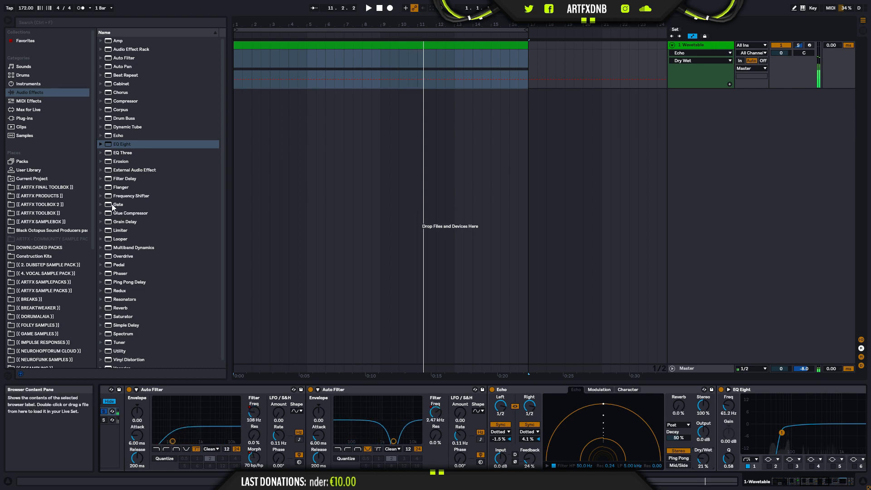
Step: Unsolo the first chain in the Audio Effect Rack and play both parallel chains together
left_click(809, 485)
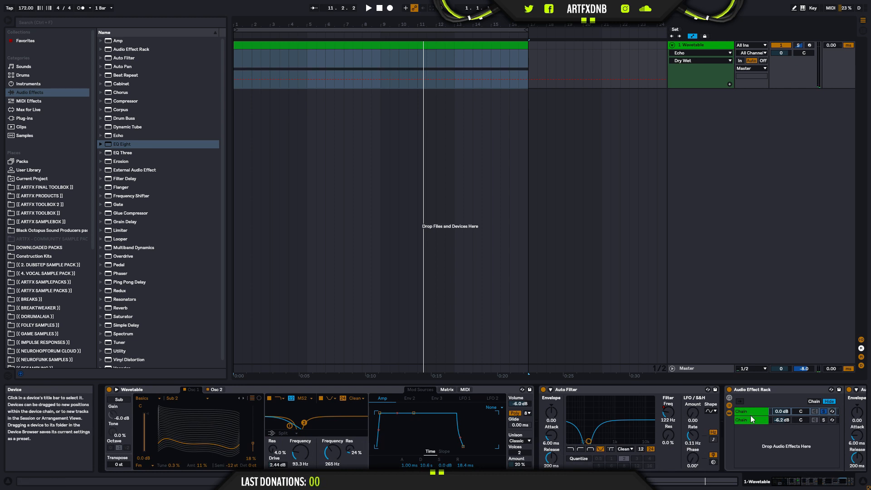
left_click(823, 420)
key("space")
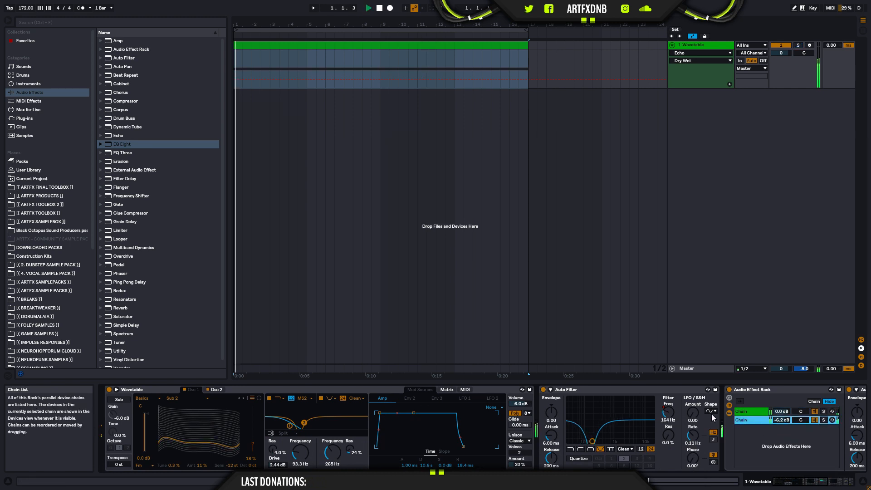
left_click(819, 484)
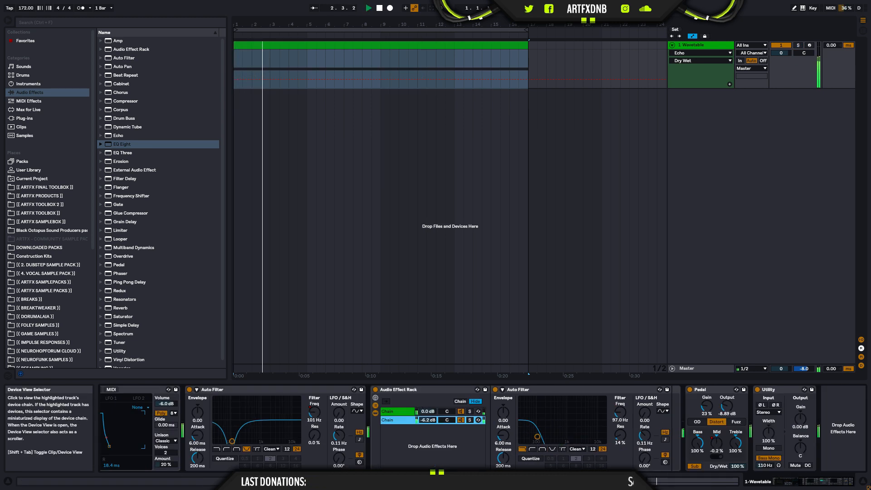
Step: Insert a new audio track, set its input to Resampling and arm it for recording
right_click(712, 130)
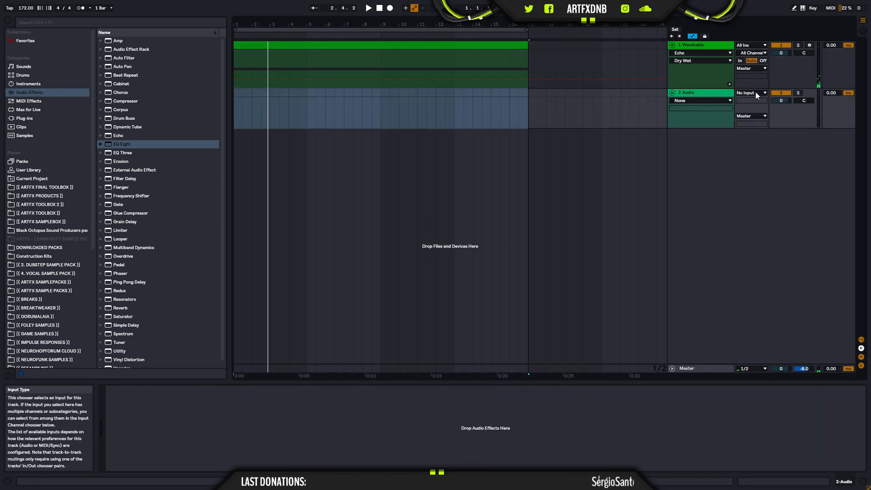
left_click(756, 92)
left_click(750, 130)
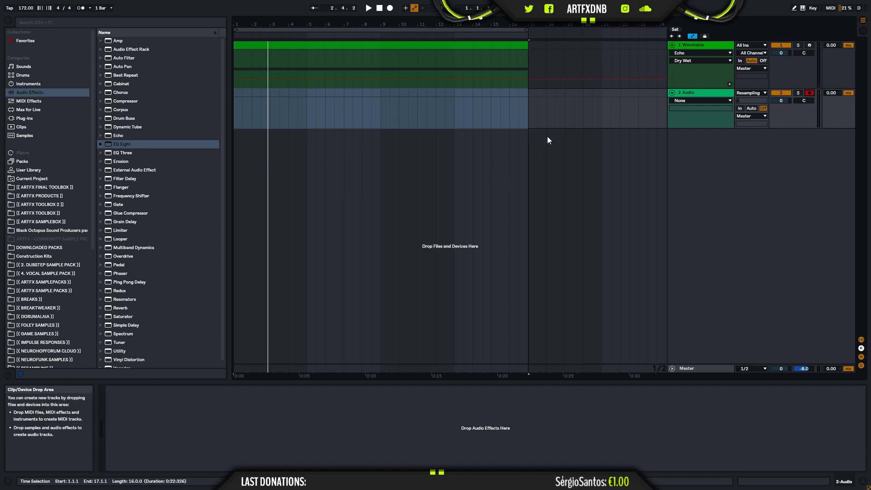
Step: Turn off the arrangement loop and resample the Wavetable bass onto the audio track from bar 1 until past bar 21
left_click(505, 8)
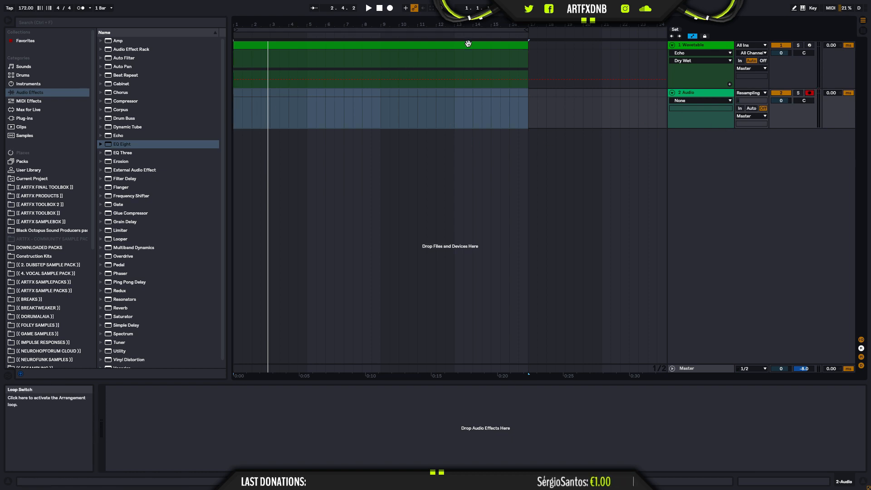
left_click(237, 117)
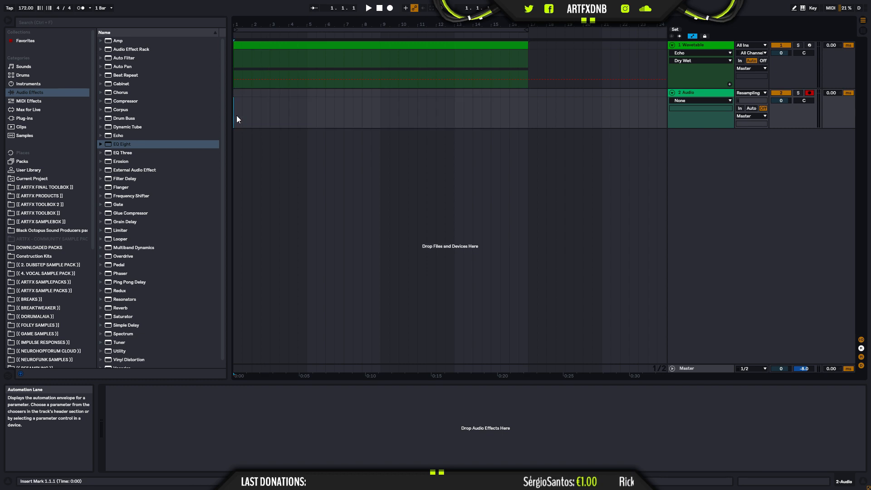
left_click(390, 8)
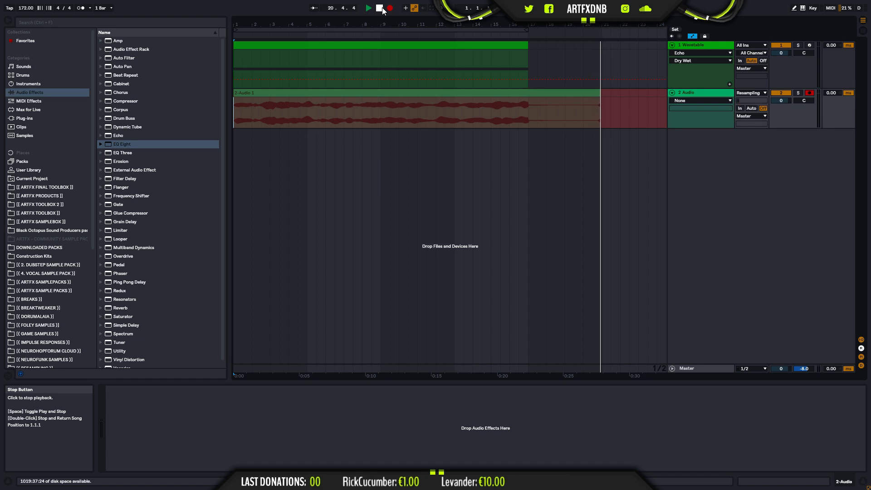
key("space")
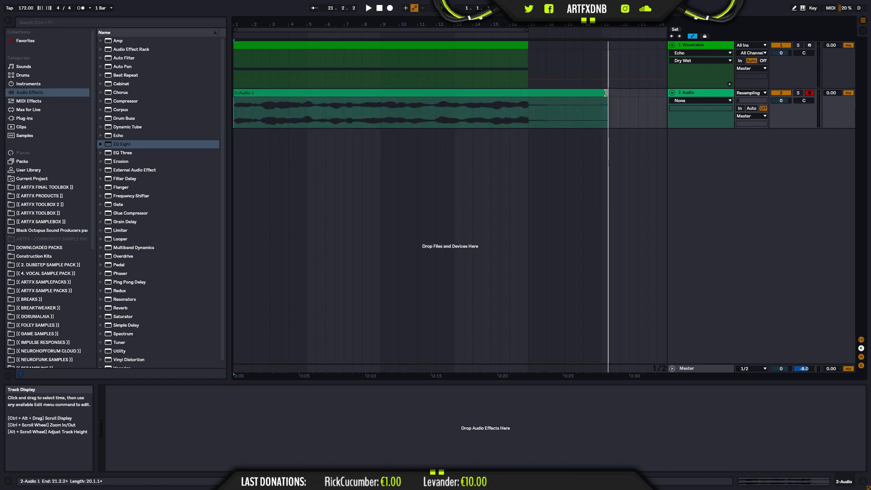
Step: Trim the resampled audio clip to end at bar 21 and select its full 20-bar length
left_click(435, 107)
mouse_move(245, 24)
left_mouse_down()
mouse_move(245, 86)
mouse_move(316, 75)
mouse_move(247, 32)
mouse_move(311, 46)
mouse_move(288, 63)
mouse_move(234, 66)
mouse_move(255, 24)
left_mouse_up()
Step: Return to the Wavetable track and look over the first rack chain's Auto Filters, Echo, EQ Eight and Amp
left_click(696, 45)
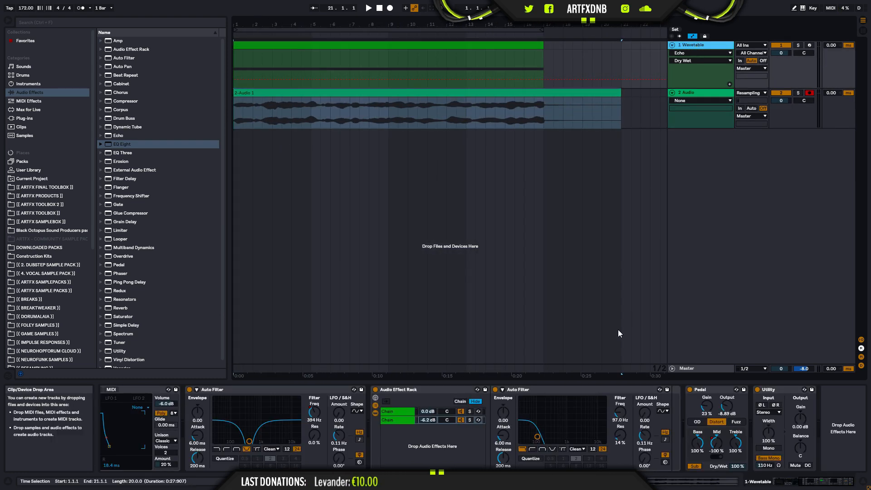
left_click(410, 413)
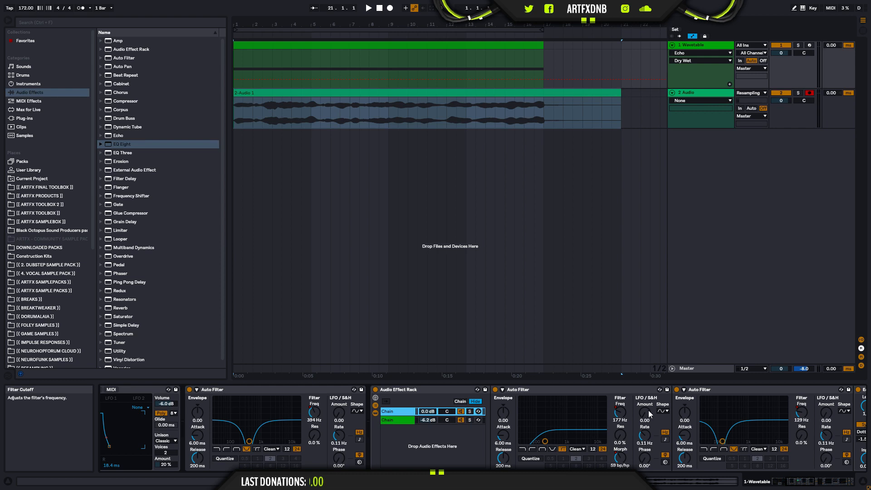
left_click(816, 484)
left_click_drag(816, 485, 831, 485)
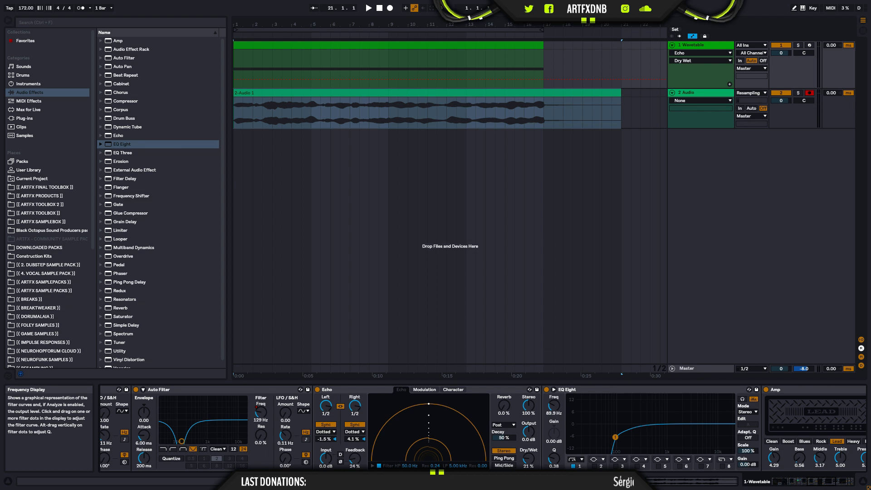
left_click_drag(825, 482, 809, 482)
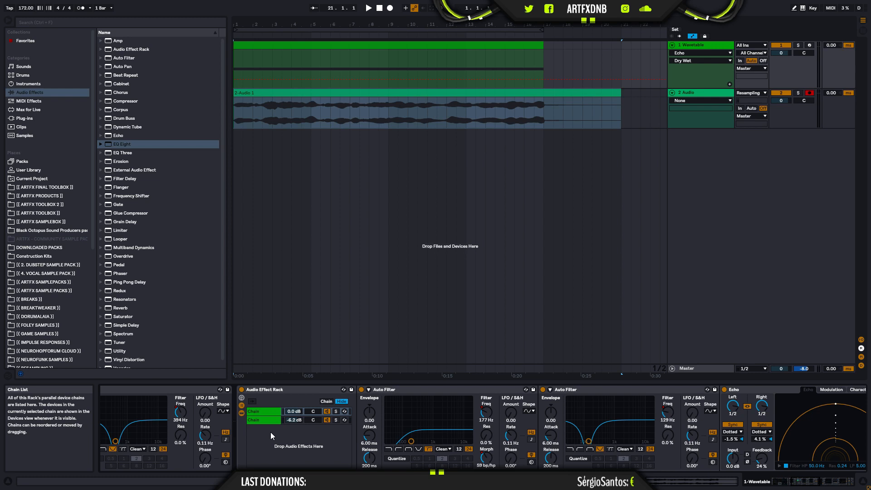
Step: Set the second rack chain's Auto Filter to a 12 dB slope, 159 Hz and 8.0% resonance, then audition it
left_click(272, 420)
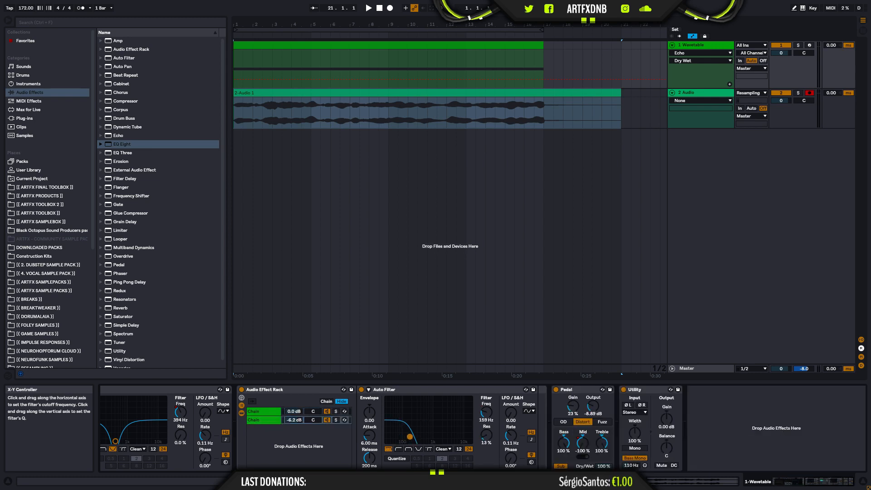
left_click(459, 449)
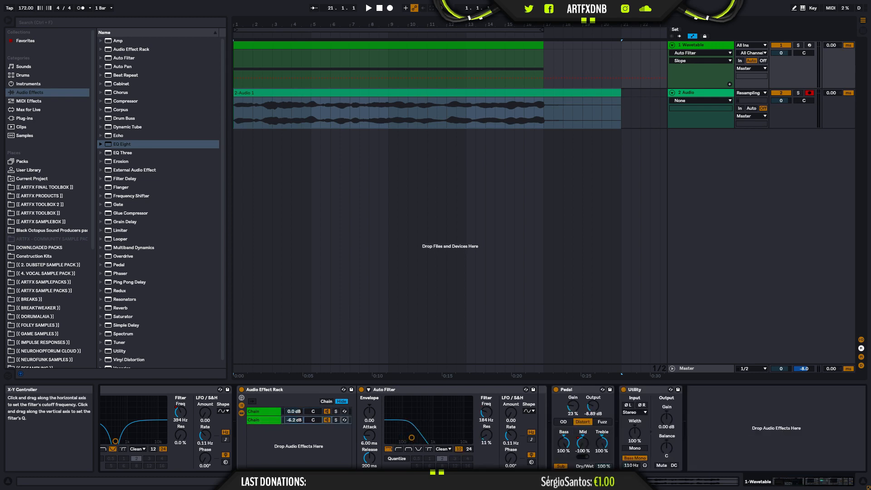
key("space")
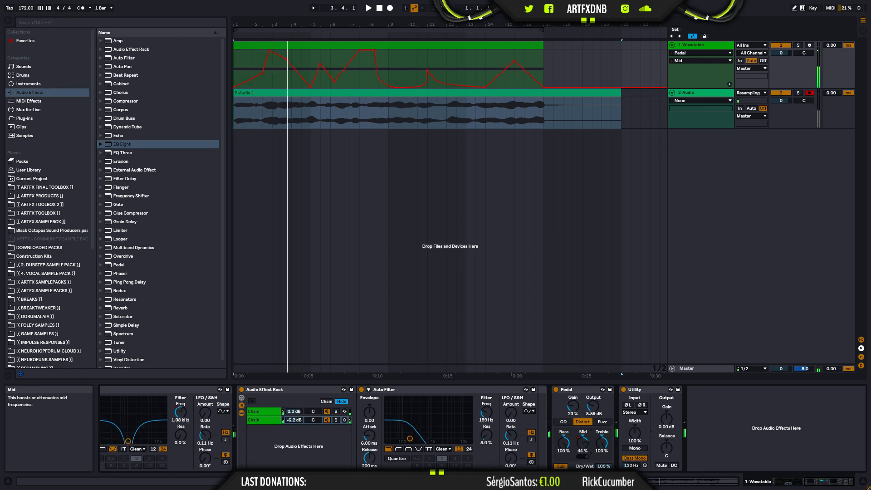
Step: Lower the peaks of the Pedal's Mid automation around bars 3, 8 and 15, and play the clip from the start
mouse_move(275, 54)
left_click_drag(278, 56, 278, 66)
mouse_move(358, 55)
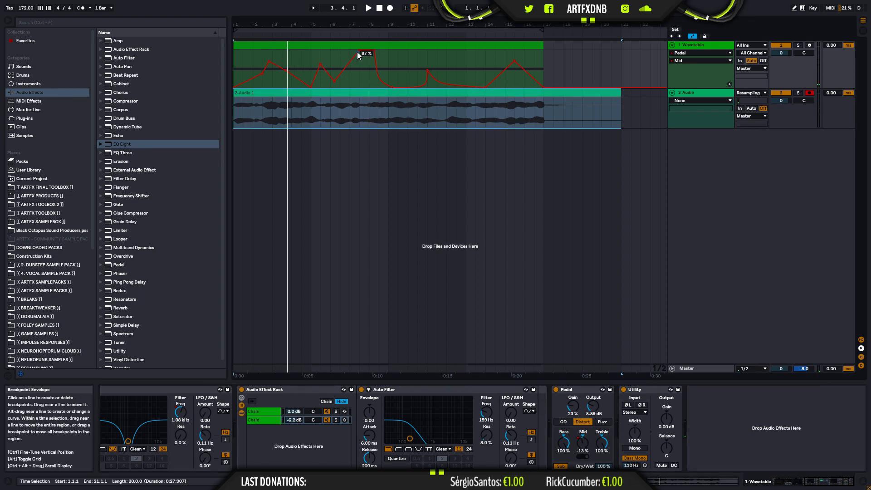
left_click_drag(368, 54, 362, 59)
mouse_move(518, 65)
left_click_drag(516, 65, 516, 73)
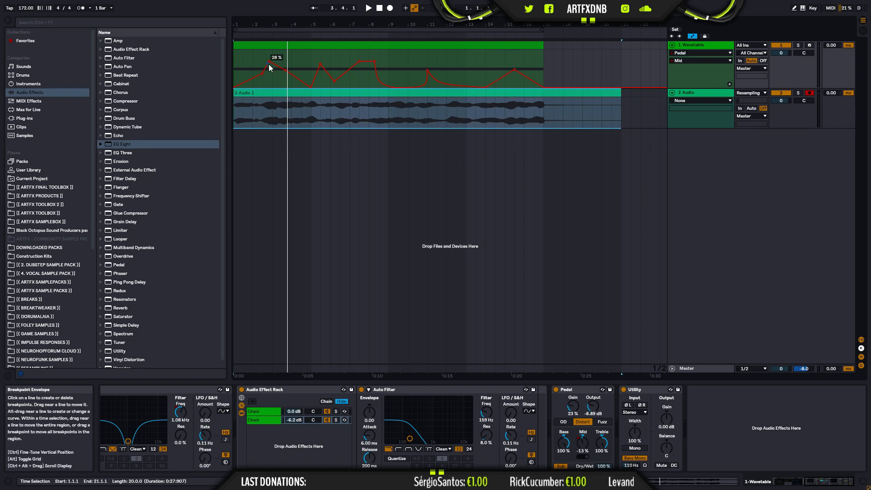
left_click_drag(277, 65, 269, 68)
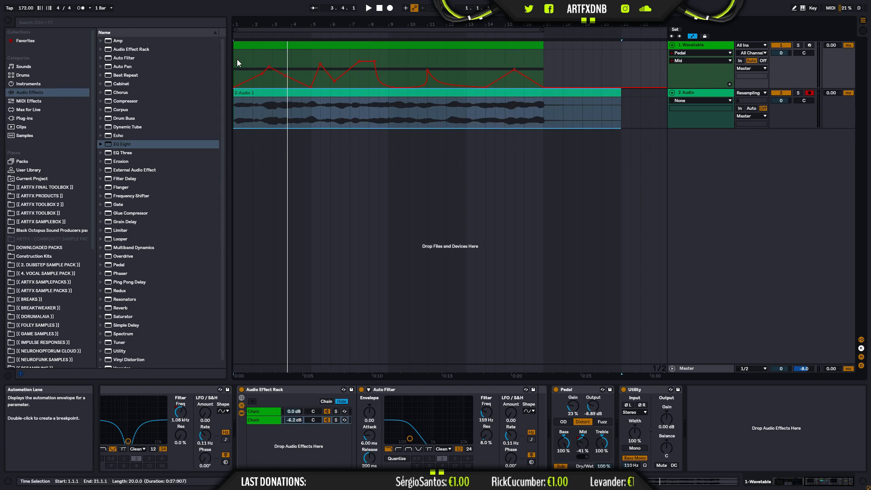
left_click(237, 63)
key("space")
mouse_move(430, 82)
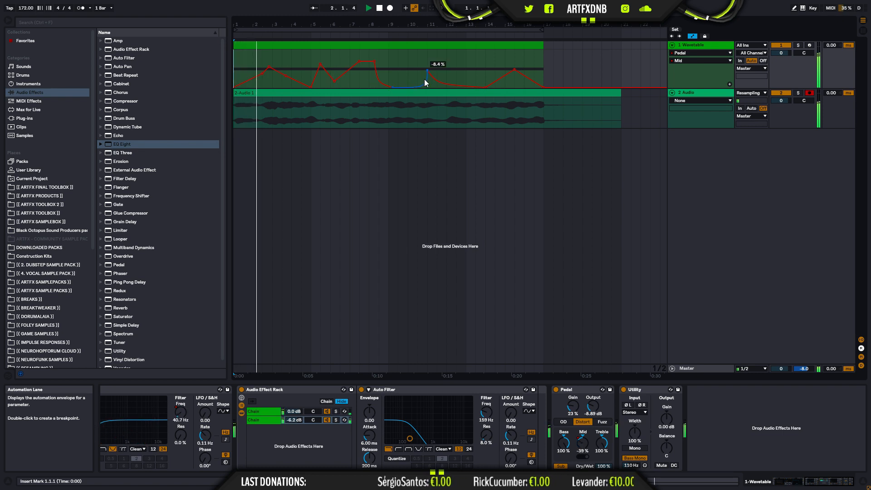
Step: Shape a dip down to about -78 % just before bar 3 in the Pedal's Mid automation and audition it
key("space")
left_click_drag(271, 68, 270, 83)
key("space")
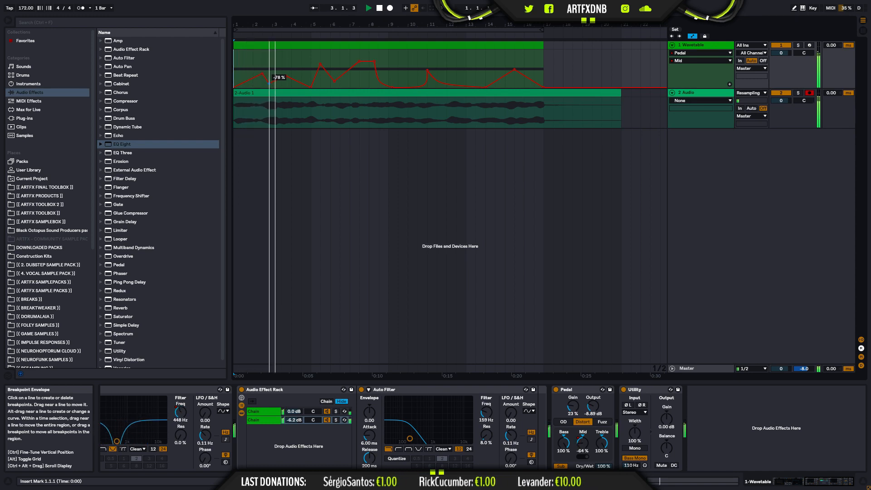
mouse_move(373, 67)
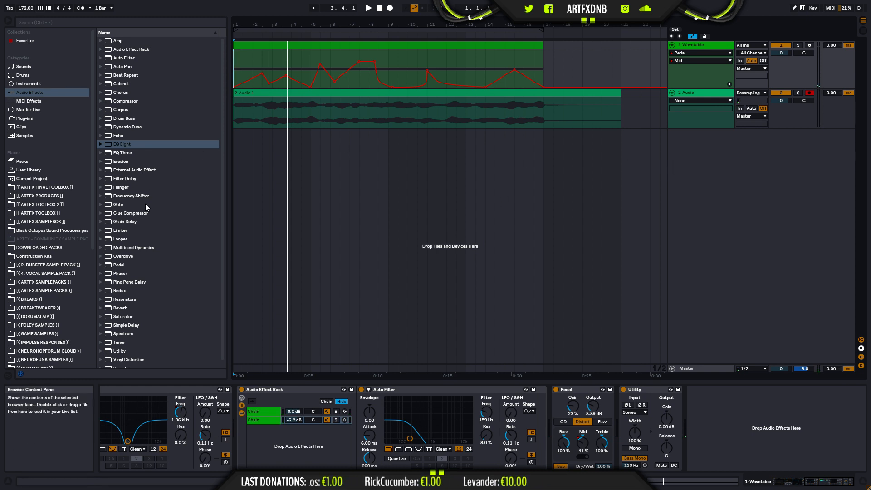
Step: Add a Glue Compressor after the Utility on the Wavetable track and set its threshold to -40.0 dB
left_click_drag(119, 213, 807, 457)
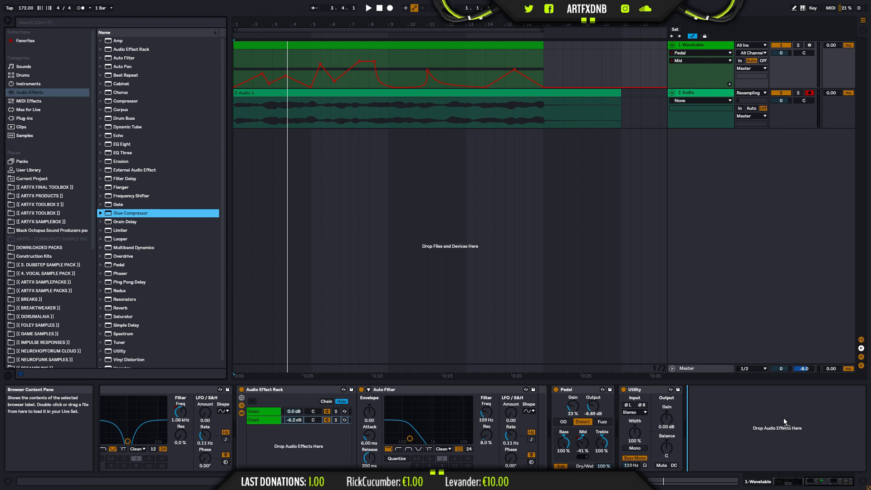
left_click_drag(724, 353, 726, 427)
left_click(705, 411)
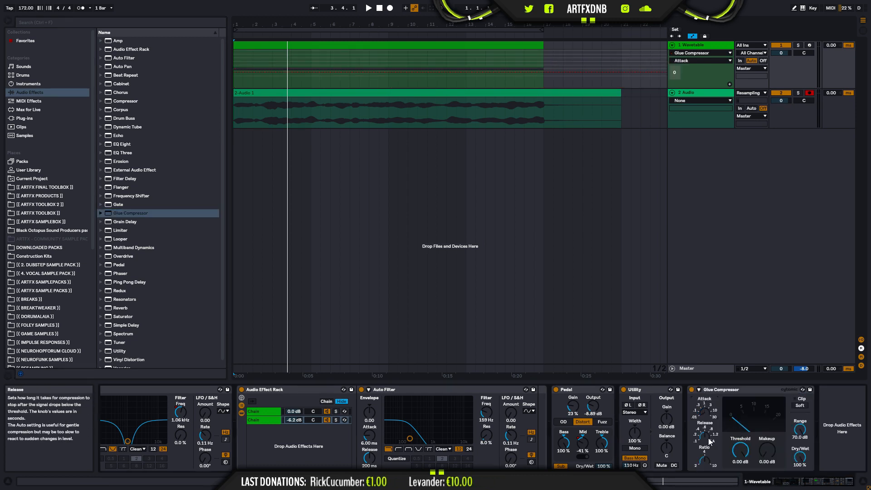
left_click_drag(740, 451, 740, 481)
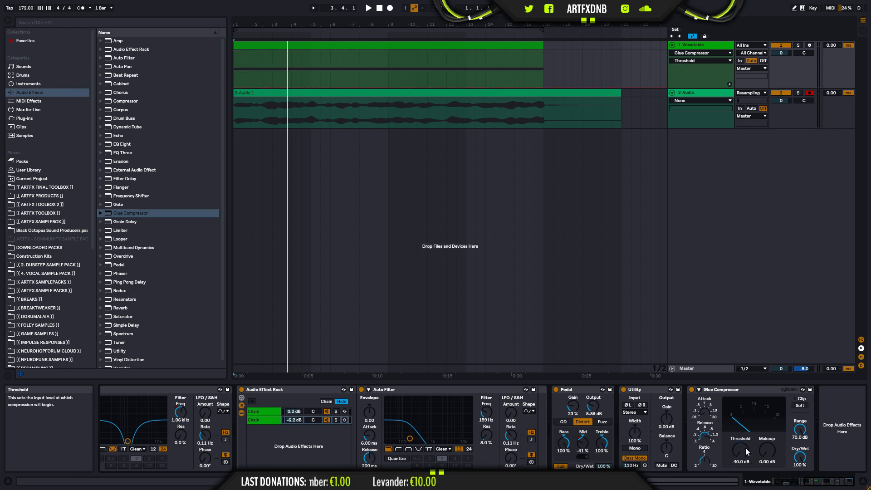
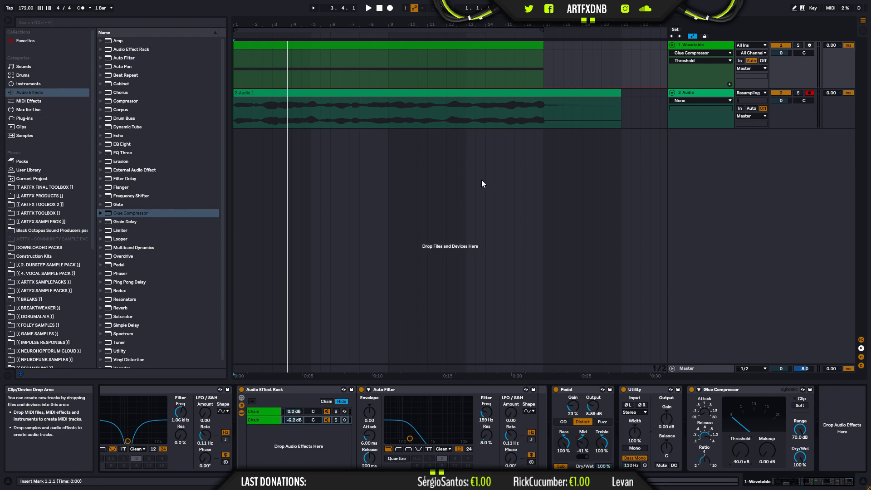
Step: Set the Glue Compressor's makeup gain to 20.0 dB, enable Soft clipping, and audition the bass
left_click(768, 453)
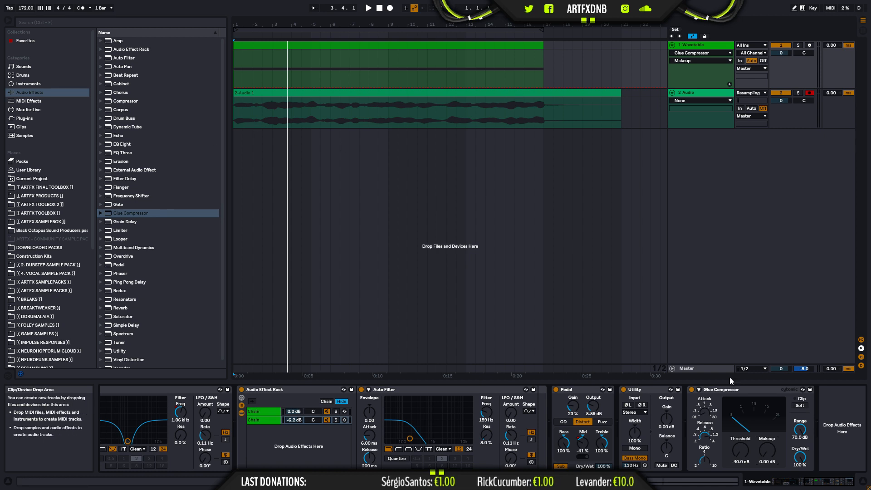
key("space")
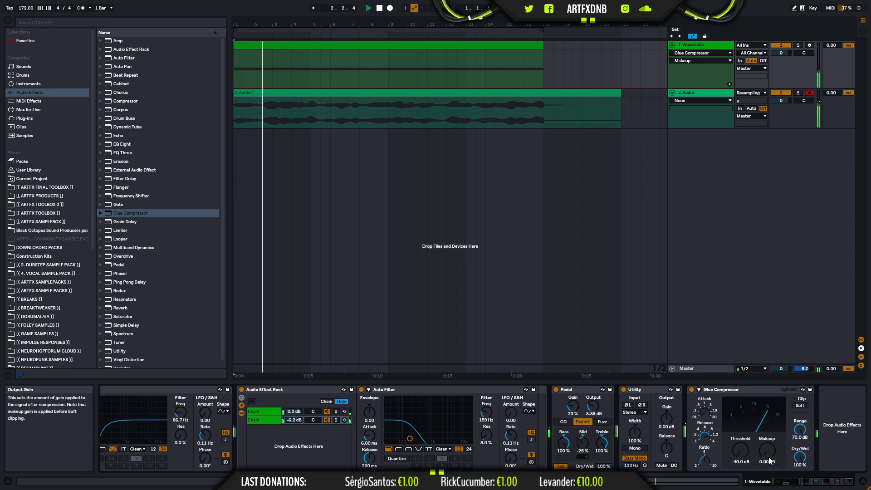
key("space")
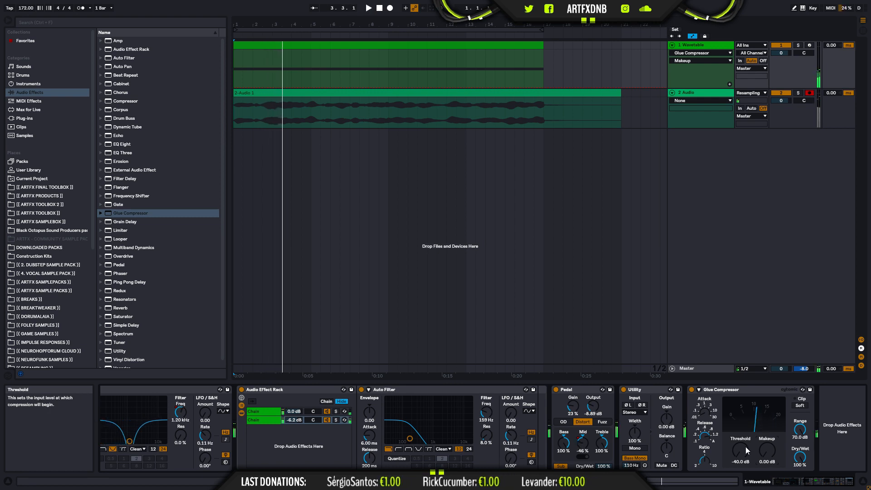
left_click(800, 405)
key("space")
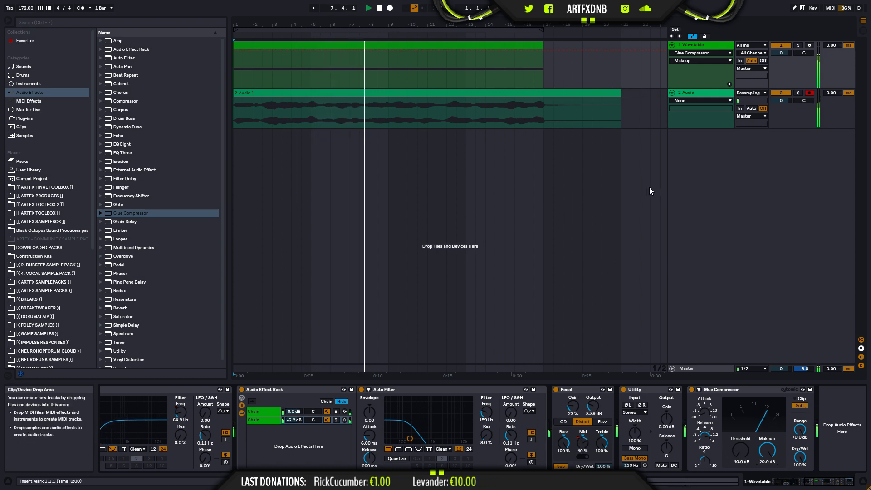
key("space")
Step: Solo the Wavetable track, resample it onto the muted Audio track from bar 1, and trim the recorded clip to end at bar 21
left_click(780, 86)
left_click(781, 93)
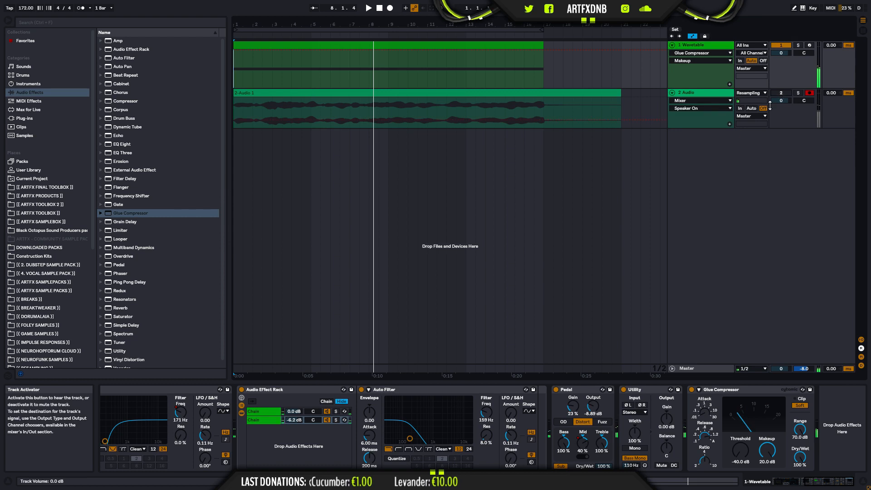
left_click(690, 92)
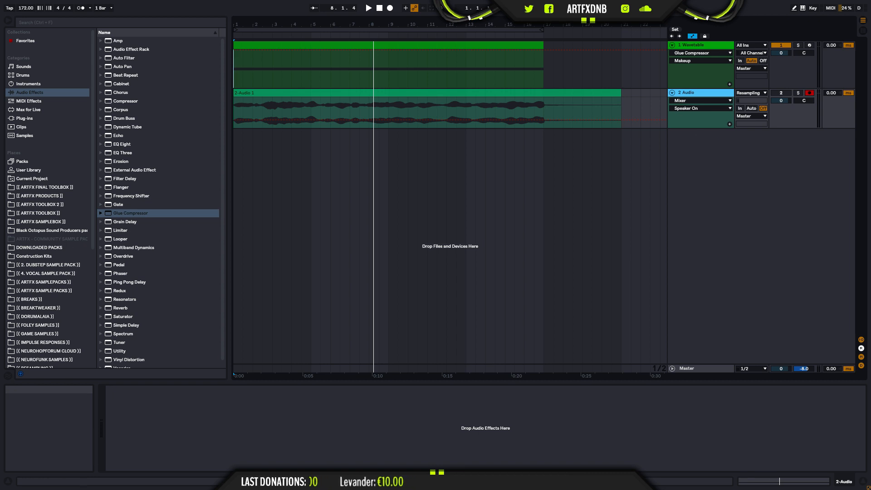
left_click(714, 46)
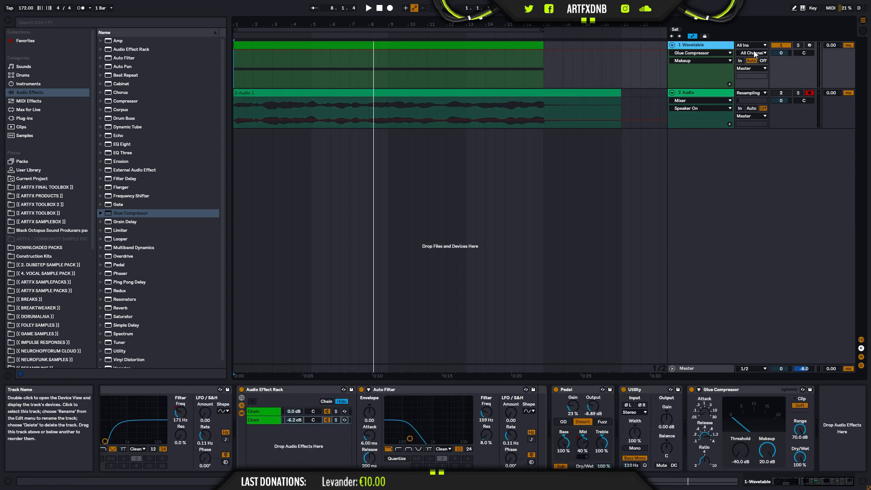
left_click(798, 46)
left_click(326, 46)
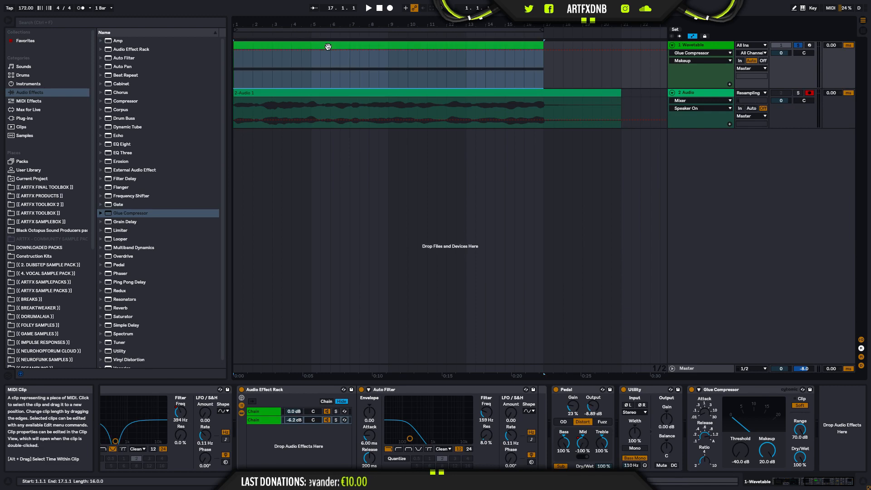
key("space")
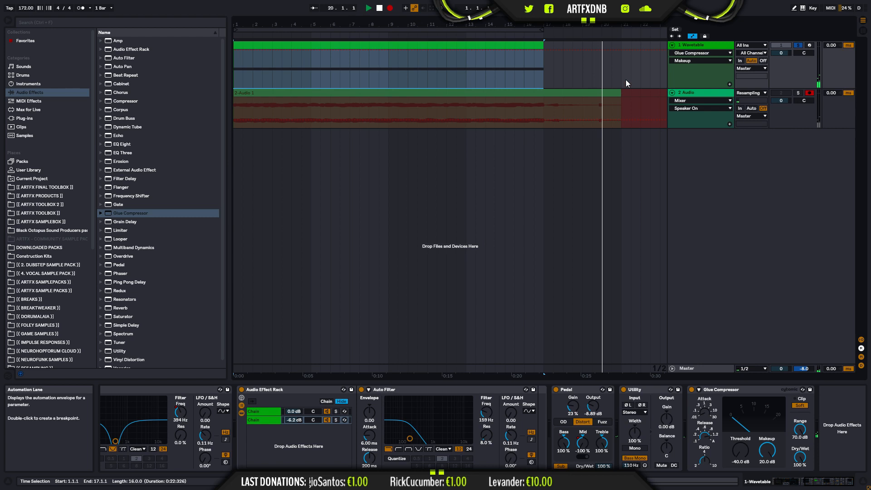
key("space")
left_click_drag(628, 94, 621, 94)
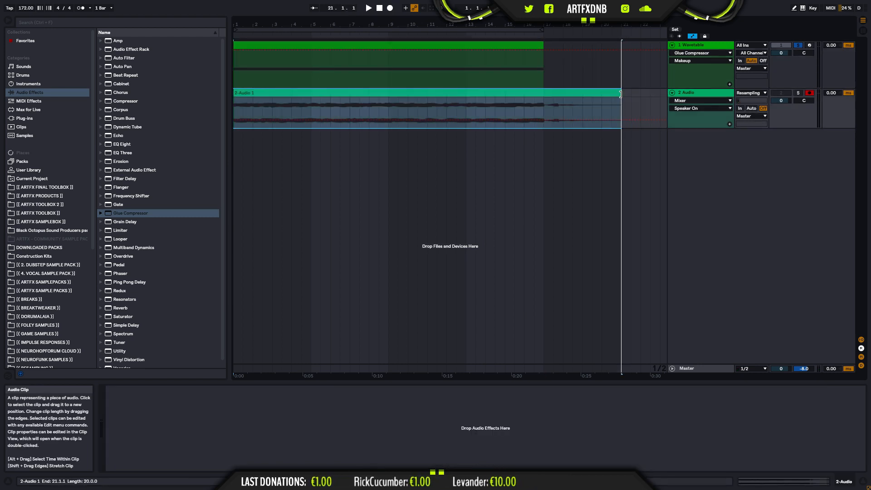
Step: Deactivate and collapse the Wavetable track, and insert a new MIDI track below the Audio track
left_click(785, 44)
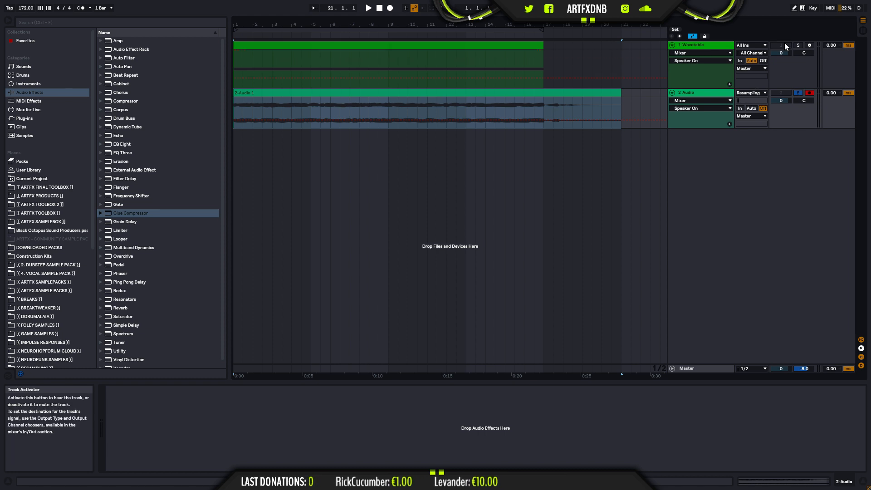
left_click(672, 45)
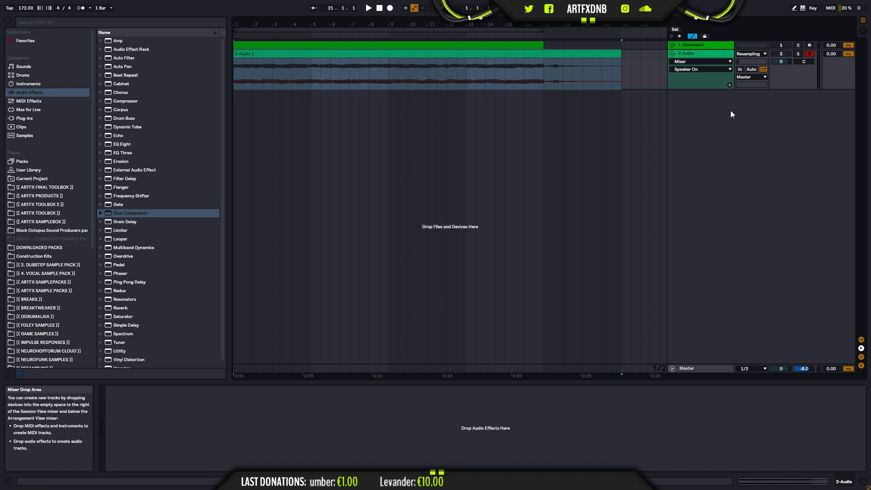
right_click(685, 133)
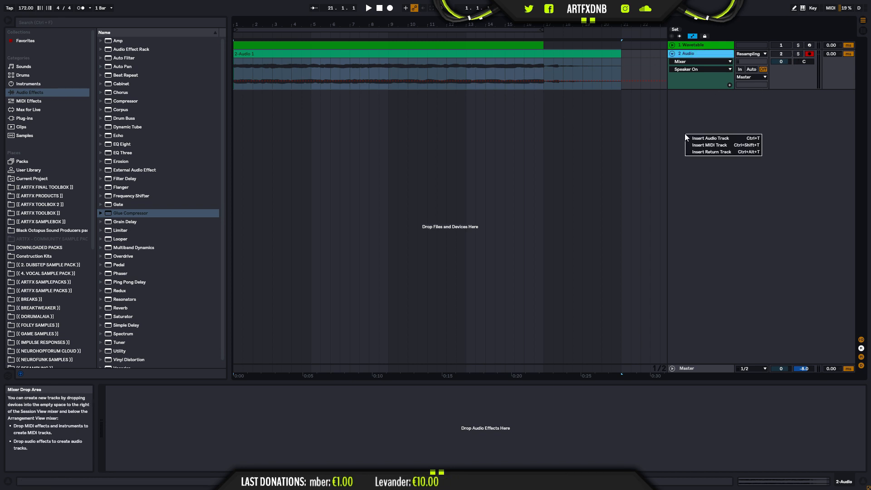
left_click(707, 146)
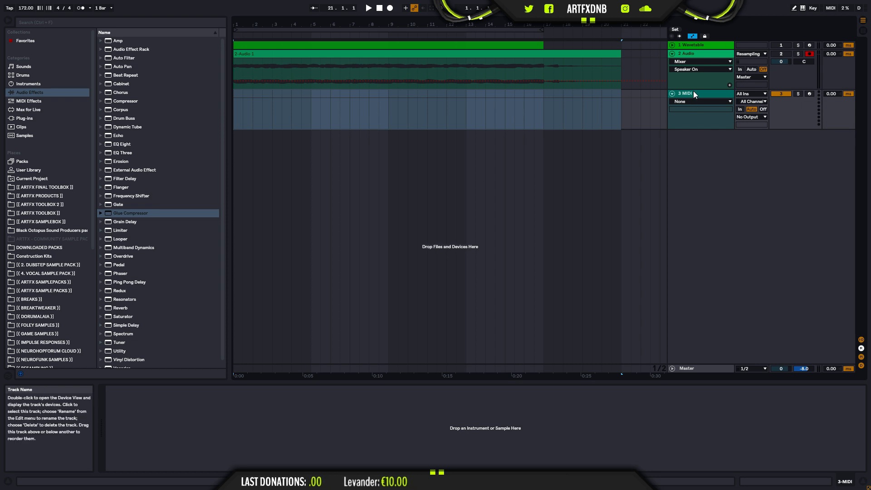
Step: Load the resampled clip into a Simpler on the new MIDI track and convert it to a Sampler with root key F1
left_click(694, 92)
left_click(390, 54)
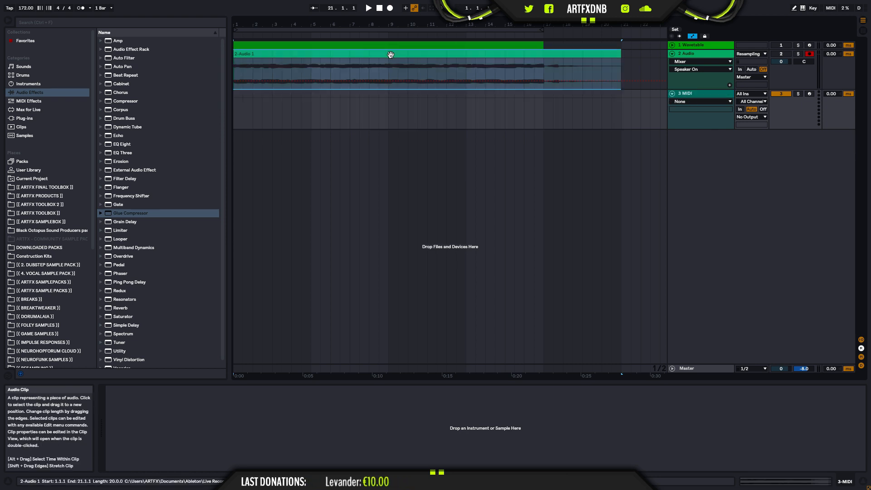
left_click(289, 436)
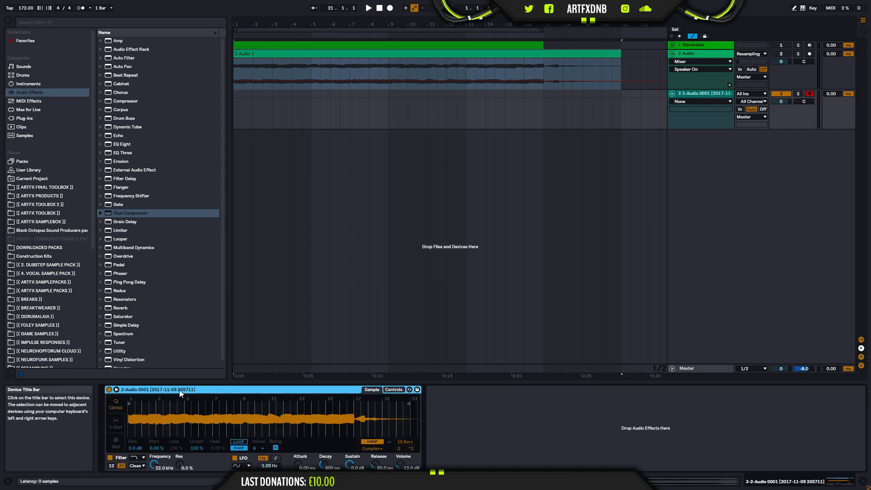
right_click(196, 390)
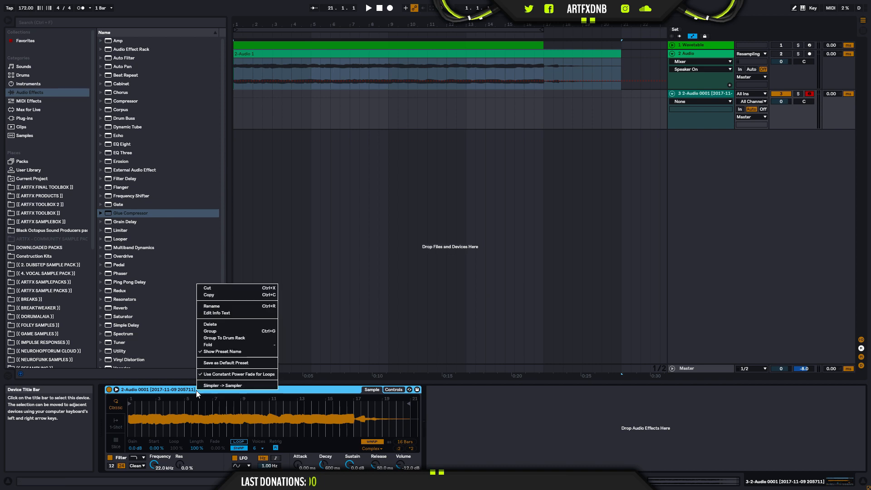
left_click(224, 386)
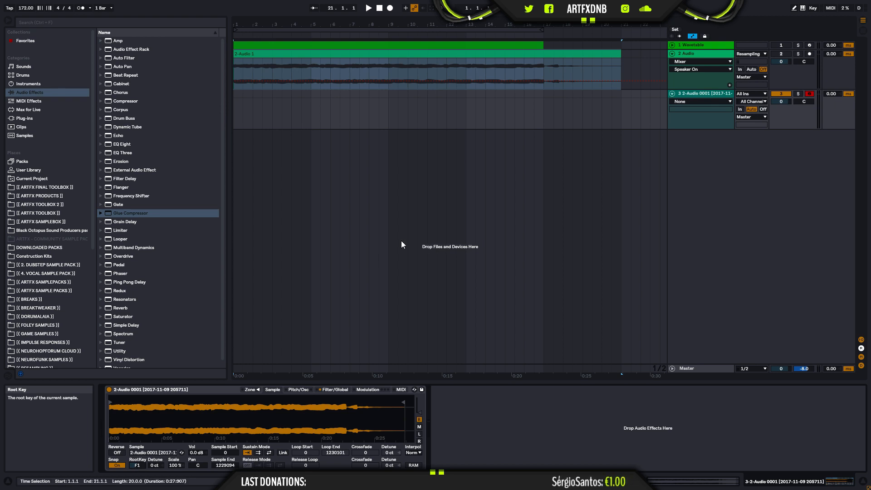
Step: Copy the 16-bar MIDI clip from the Wavetable track to bar 1 of the Sampler track and play it
left_click(239, 111)
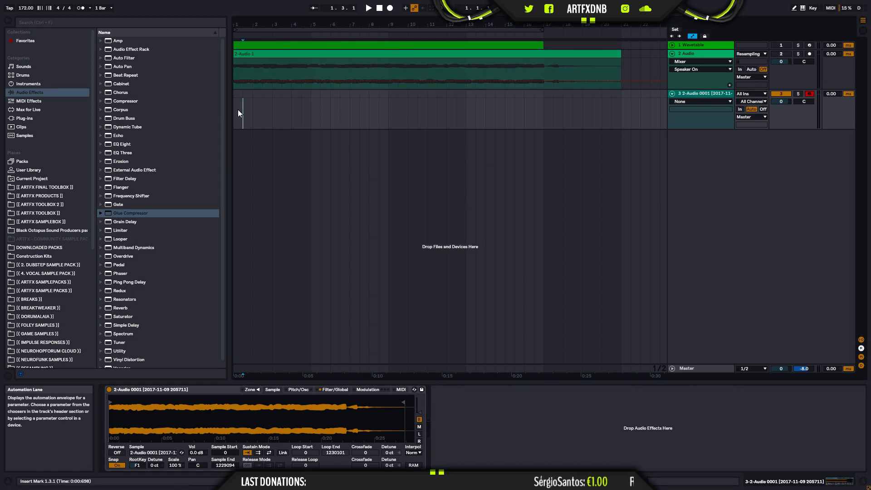
left_click_drag(256, 45, 259, 107)
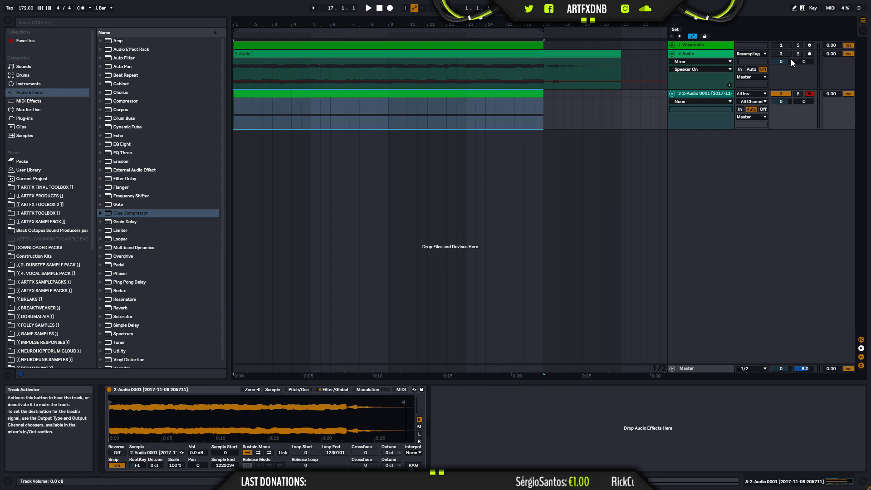
key("space")
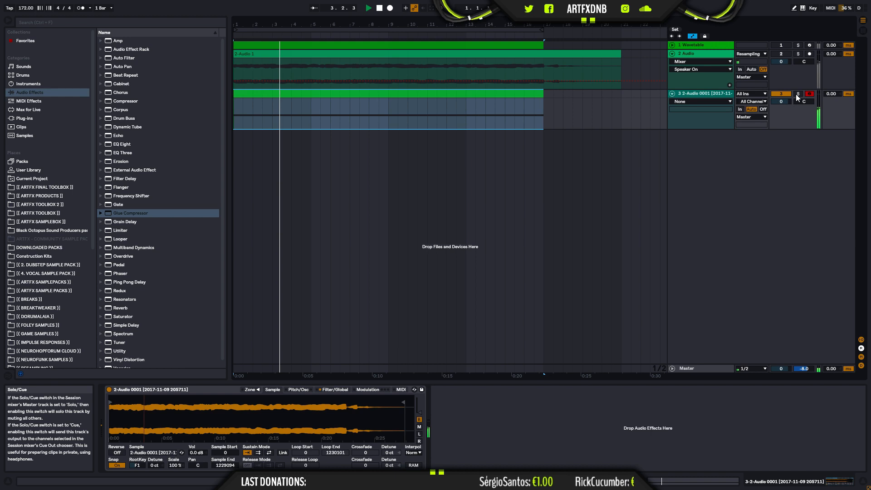
key("space")
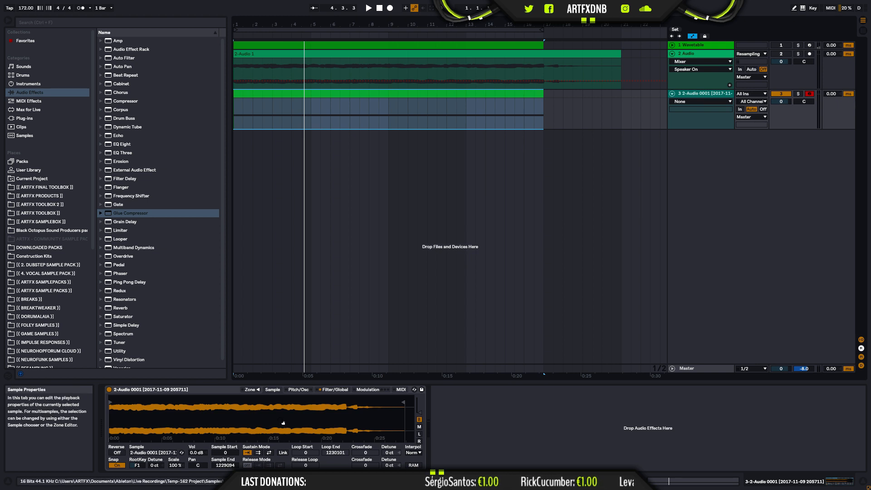
Step: Raise the sample's volume in the Sampler to 7.8 dB and audition it
left_click_drag(202, 453, 202, 429)
key("space")
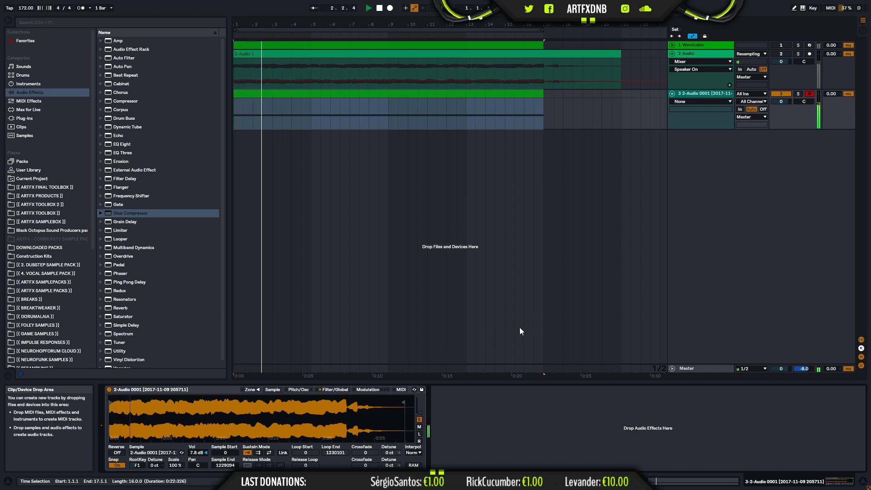
key("space")
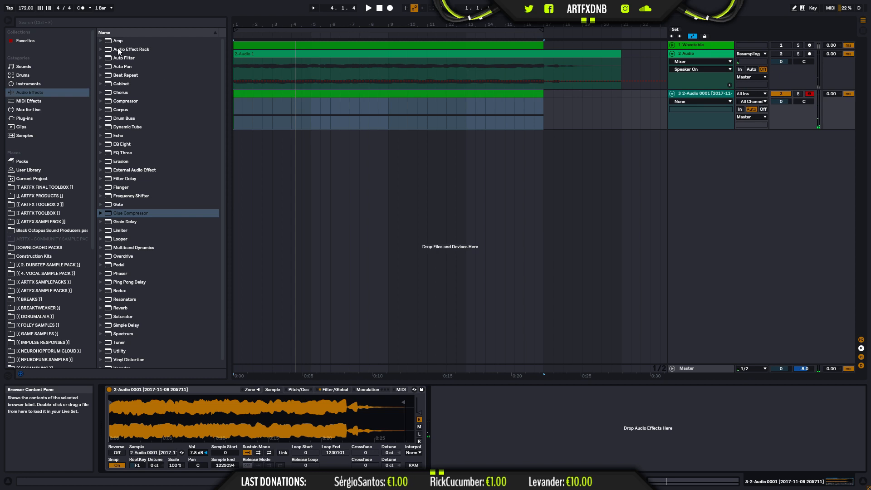
Step: Add an Auto Filter after the Sampler, set as a notch at about 1.10 kHz with 0.0% resonance
left_click_drag(126, 49, 536, 431)
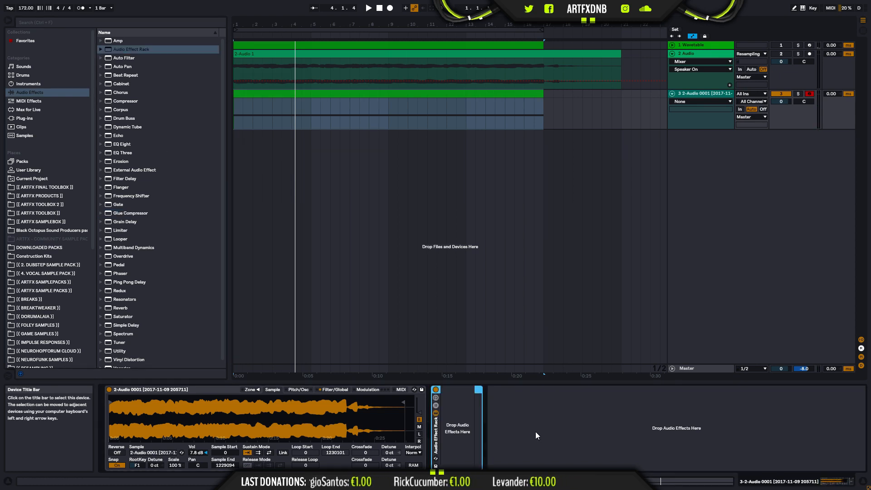
key("Delete")
left_click_drag(119, 58, 503, 409)
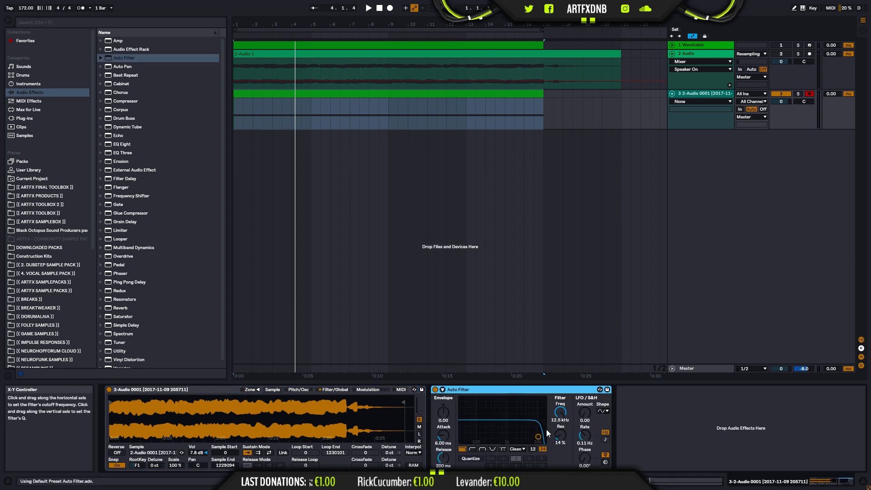
left_click_drag(556, 418, 556, 404)
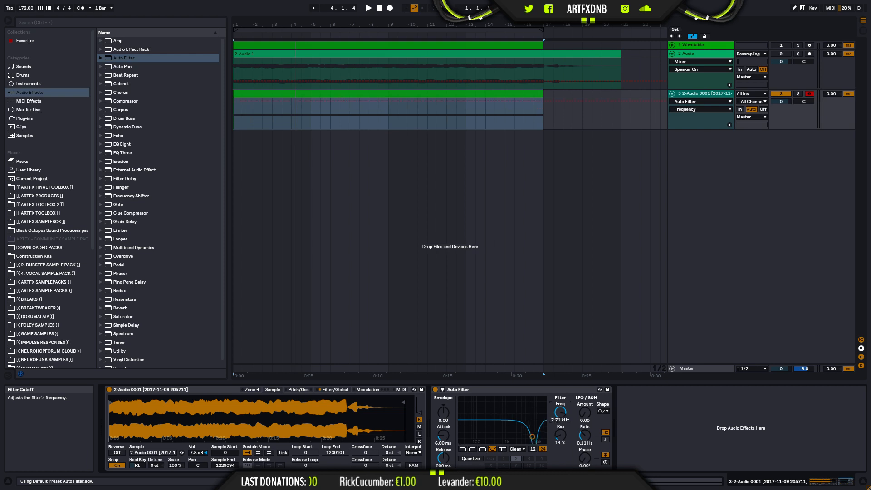
left_click_drag(560, 435, 561, 447)
left_click_drag(552, 411, 552, 404)
Step: Play the Sampler track while moving the Auto Filter's notch frequency to about 1.35 kHz
key("space")
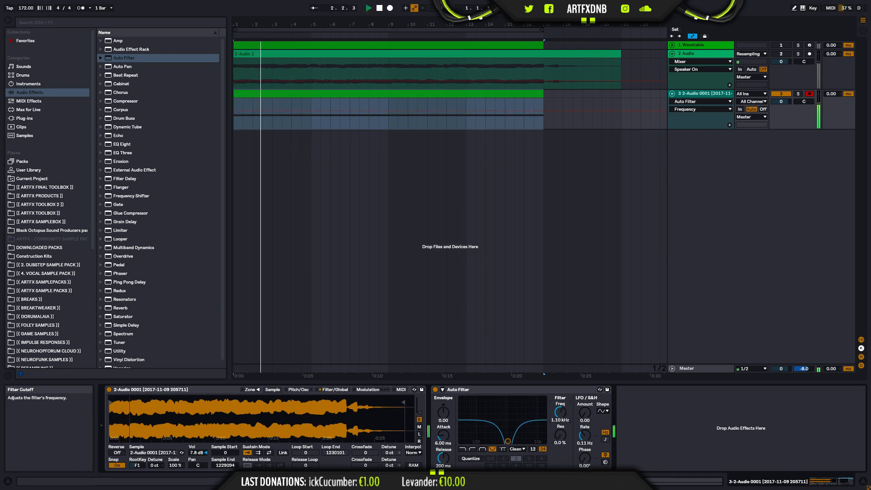
mouse_move(561, 412)
left_mouse_down()
mouse_move(561, 424)
mouse_move(561, 396)
mouse_move(563, 417)
left_mouse_up()
key("space")
key("space")
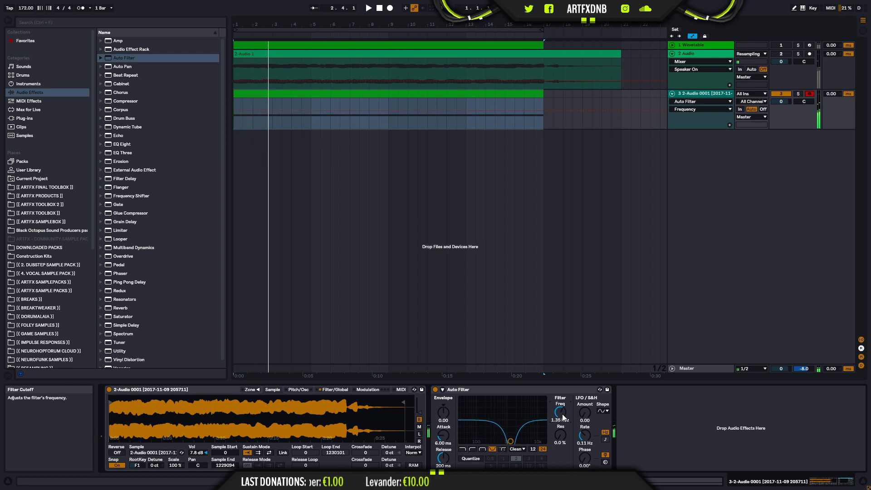
Step: Draw zigzag breakpoint automation for the Auto Filter's Frequency on the Sampler track from bar 1 to bar 17
left_click(237, 111)
left_click_drag(242, 110, 282, 116)
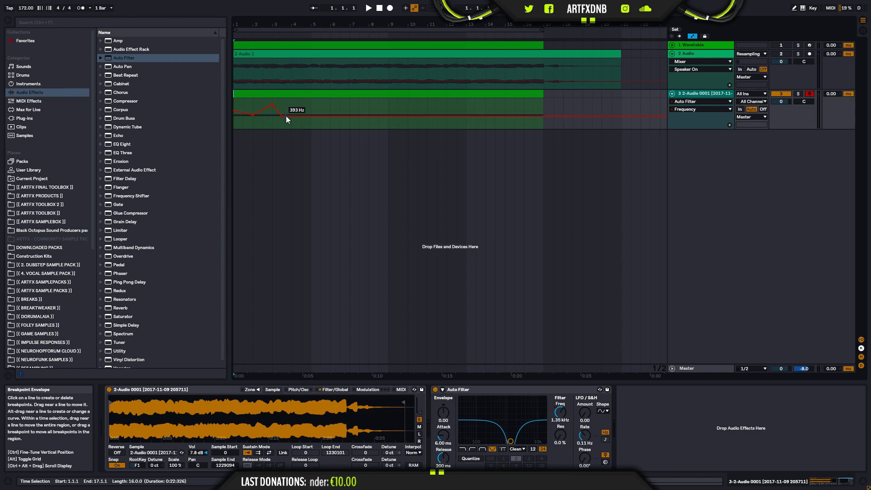
left_click(323, 113)
left_click(335, 101)
left_click(346, 122)
left_click(368, 105)
left_click(379, 115)
left_click(388, 101)
left_click(396, 102)
left_click(395, 109)
left_click(431, 118)
left_click(456, 111)
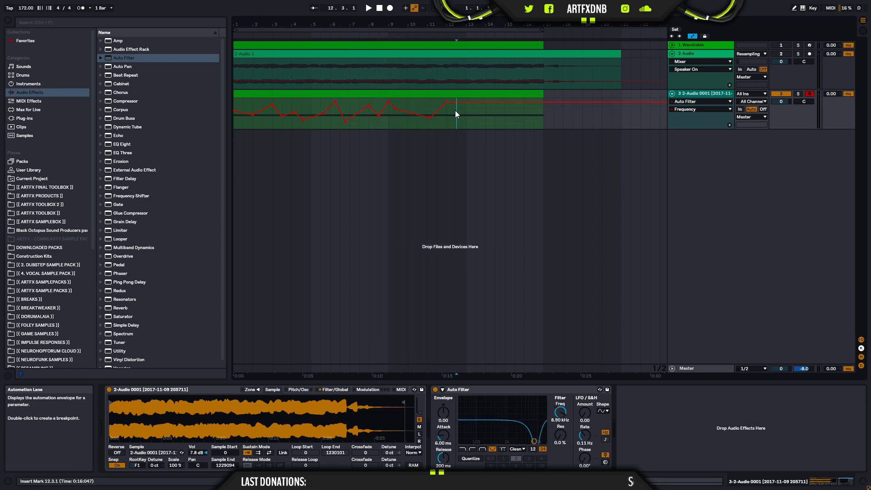
left_click(495, 105)
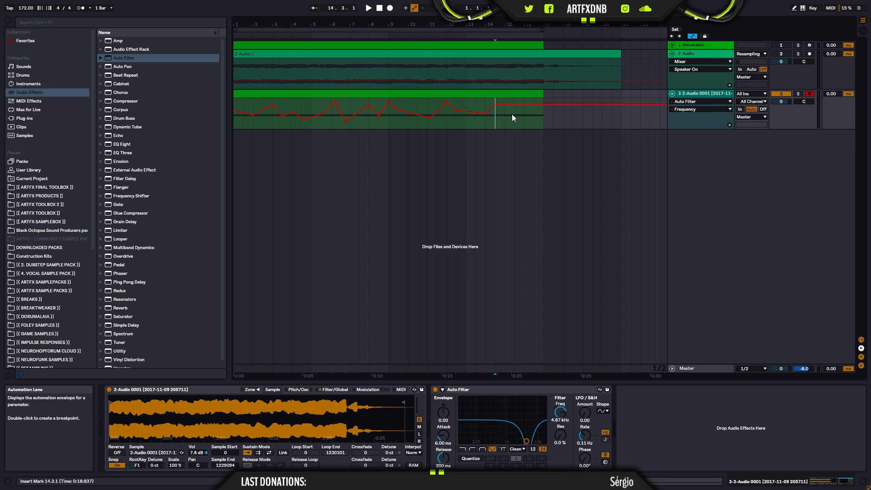
left_click(540, 108)
Step: Play the Sampler clip from bar 1 to audition the notch frequency automation
key("space")
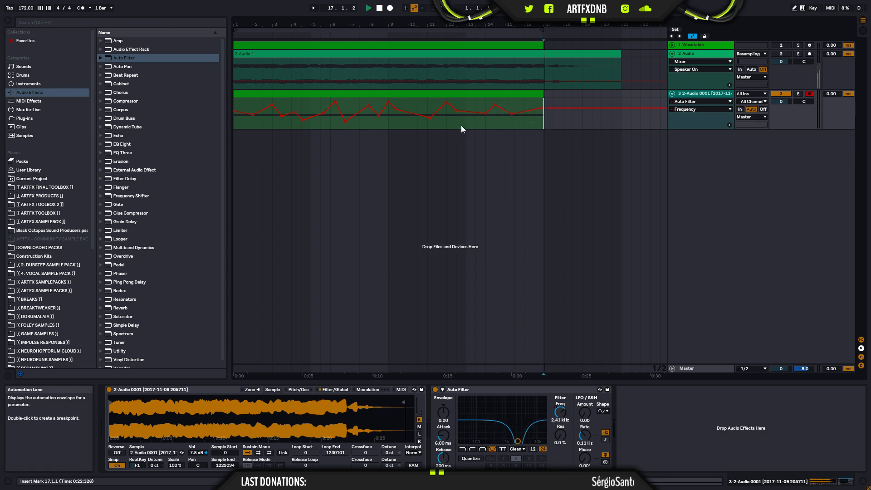
left_click(325, 94)
key("space")
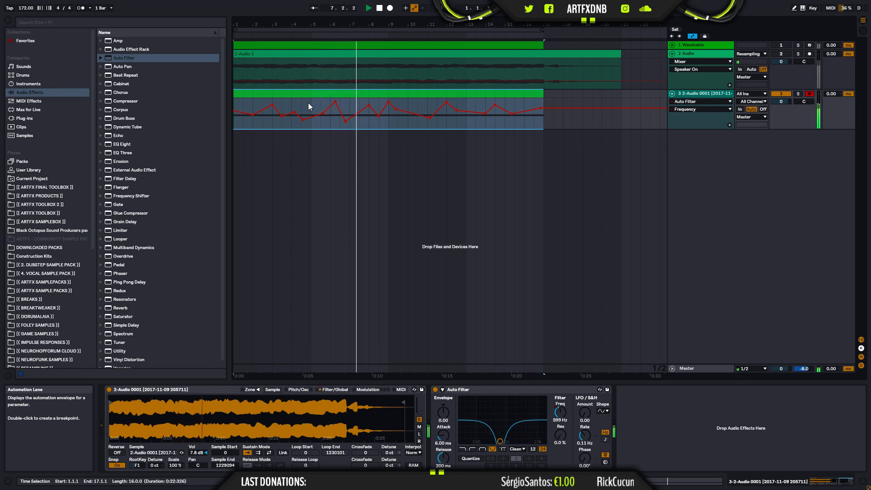
key("space")
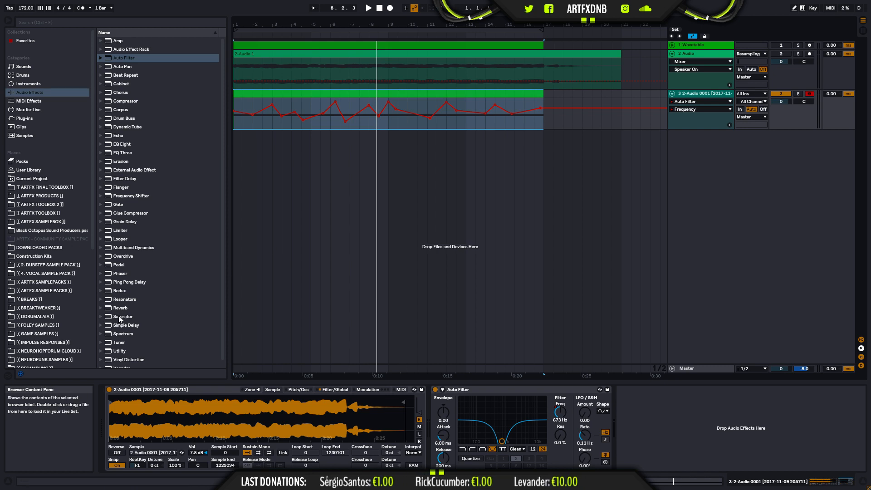
Step: Add a Saturator after the Auto Filter and raise its Drive to 12.0 dB during playback
left_click_drag(119, 316, 445, 332)
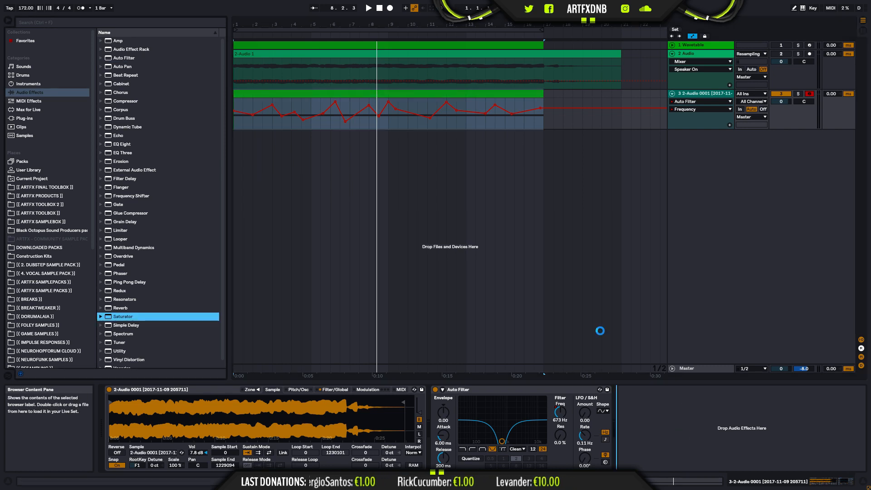
key("space")
left_click_drag(630, 410, 630, 384)
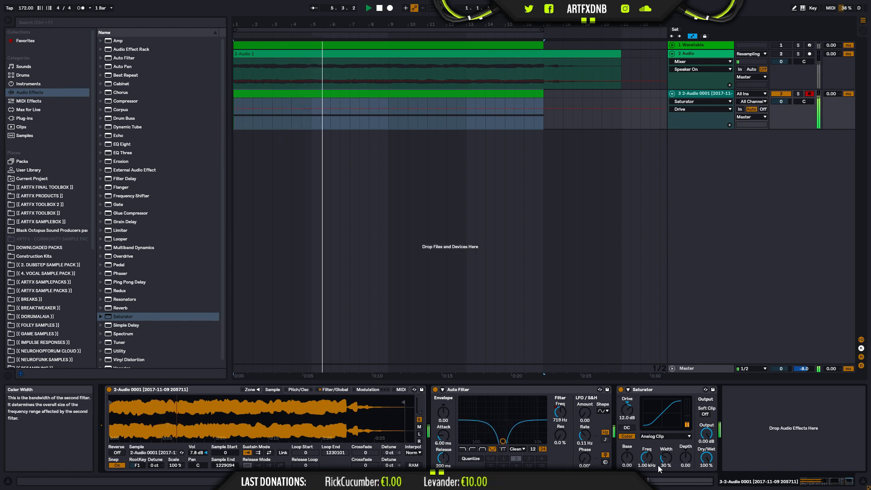
Step: Set the Saturator's curve type to Waveshaper and expand its waveshaper controls
left_click(660, 436)
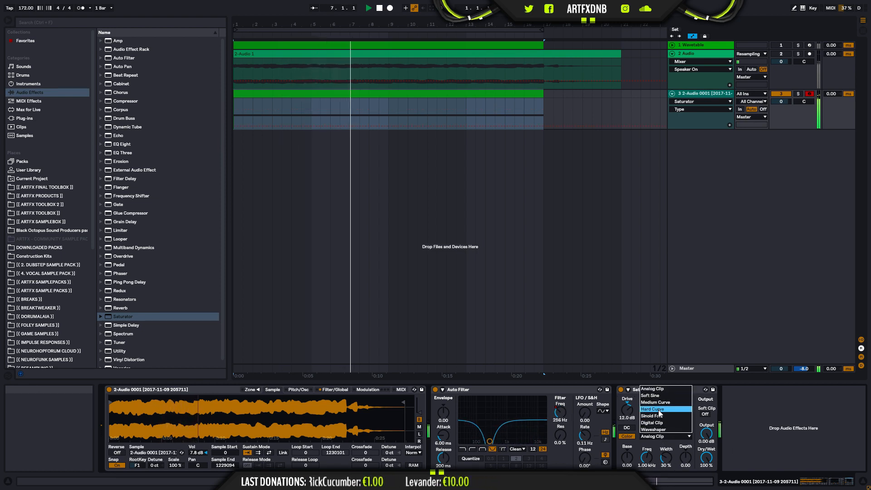
left_click(662, 390)
left_click(651, 437)
left_click(652, 431)
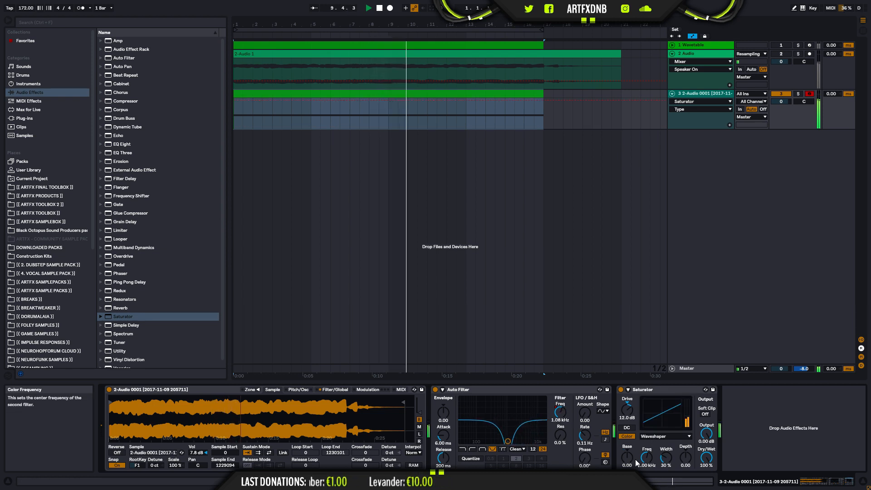
left_click(628, 391)
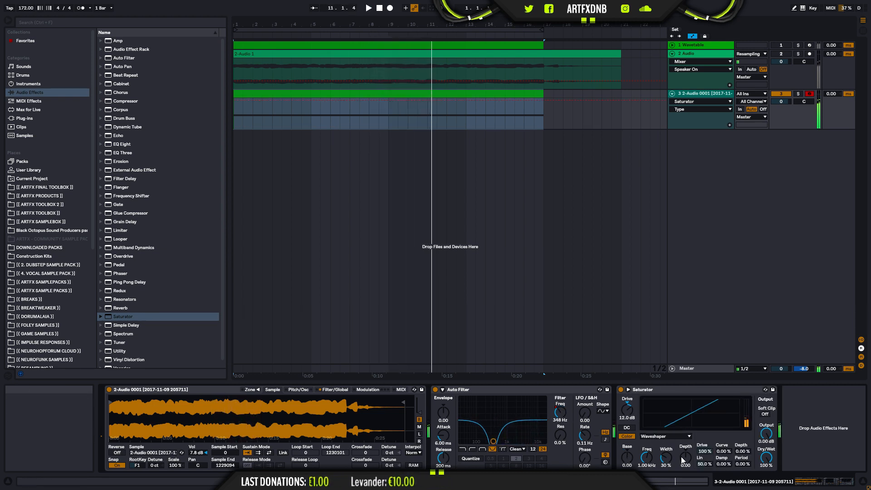
Step: Set the waveshaper's Curve to 7.81% and Depth to 20.3% during playback, and try out different Damp amounts
key("space")
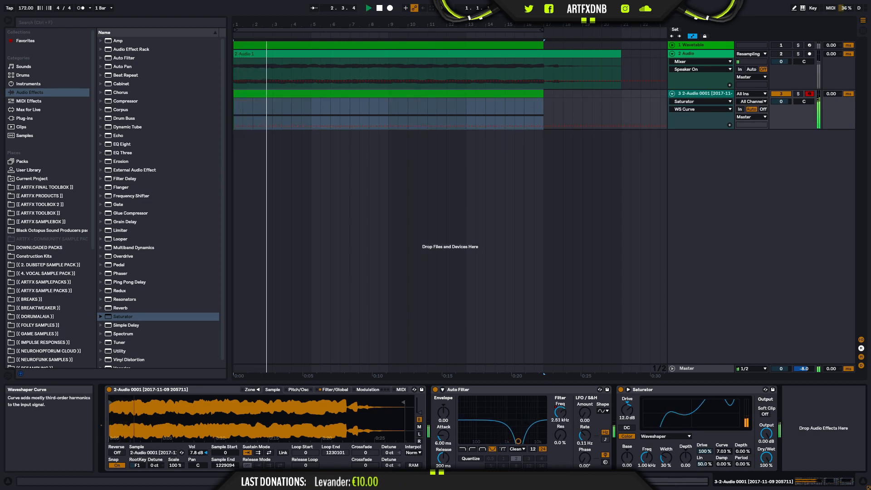
left_click(743, 451)
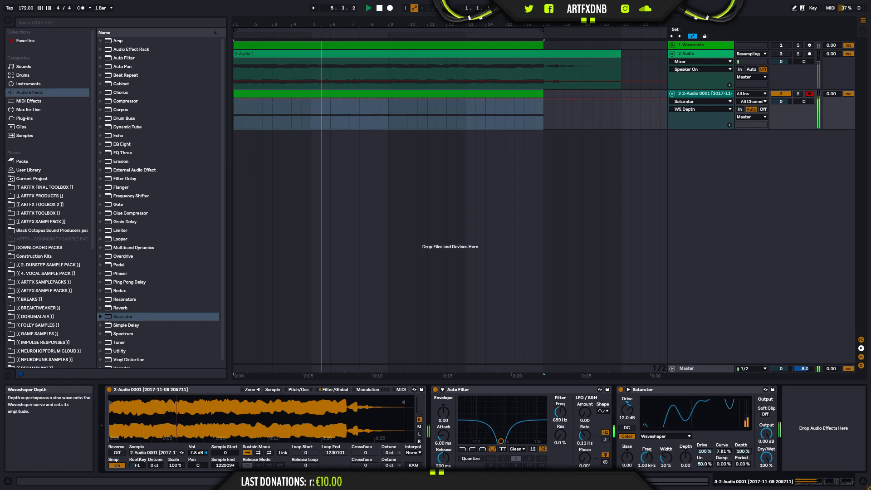
left_click_drag(742, 451, 723, 450)
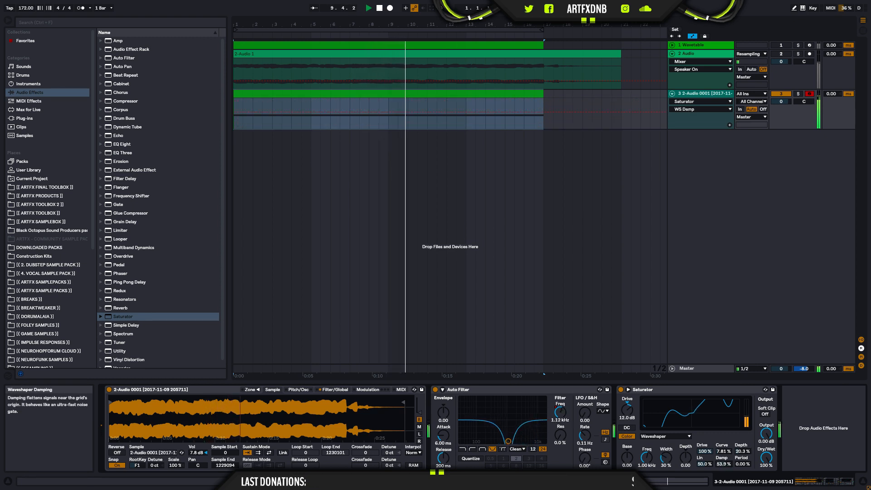
left_click_drag(726, 465, 726, 456)
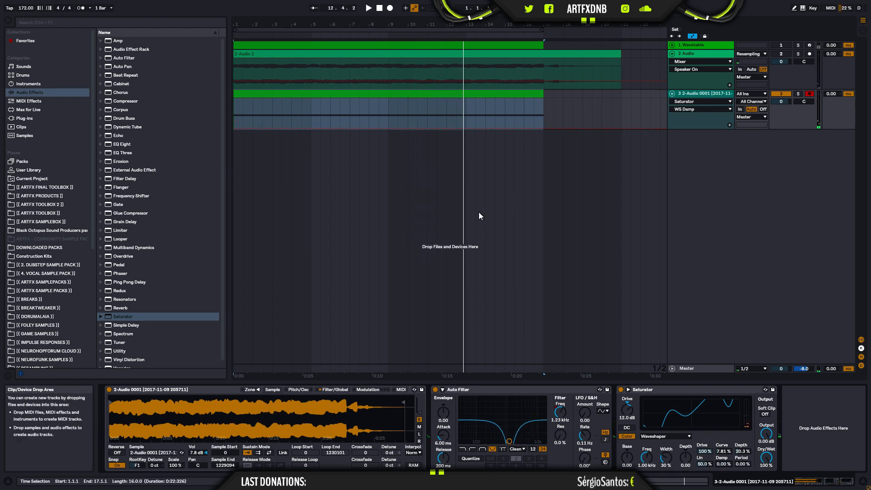
Step: Draw WS Damp automation from 0% with a small peak near bar 2, a high plateau across bars 7–9 and a peak near bar 15
left_click_drag(238, 128, 233, 128)
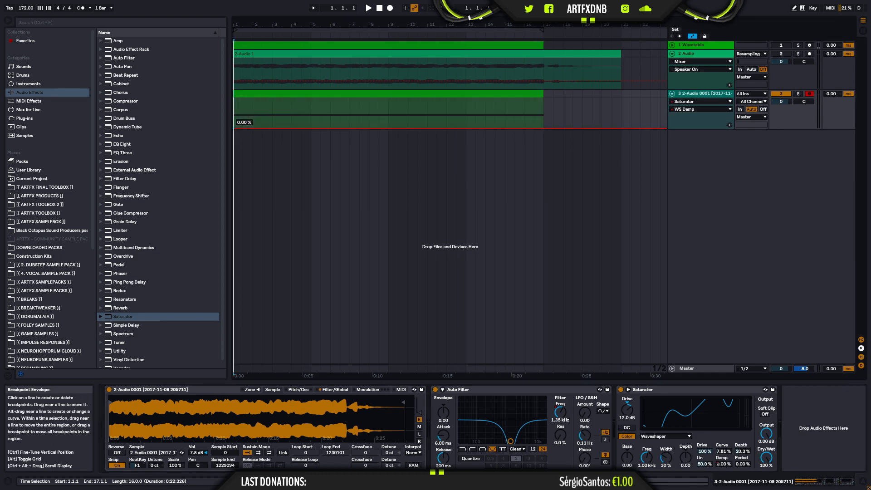
left_click(253, 129)
left_click(265, 115)
left_click_drag(301, 119, 282, 129)
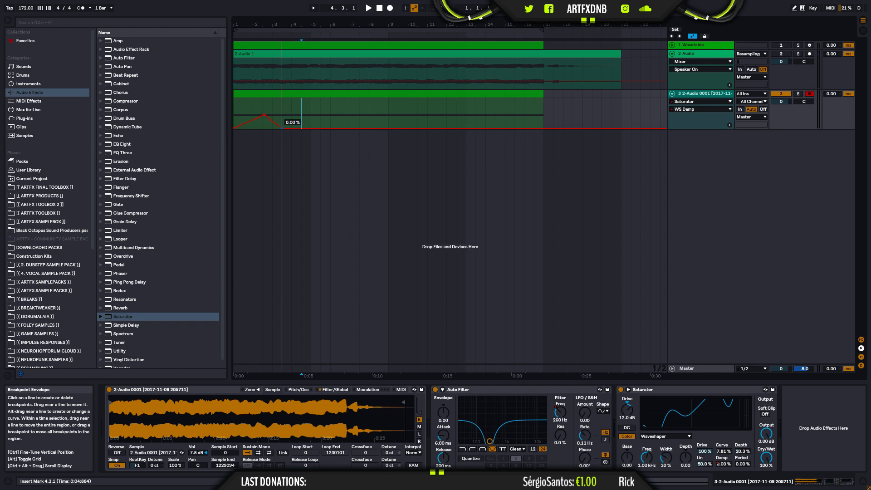
left_click(347, 128)
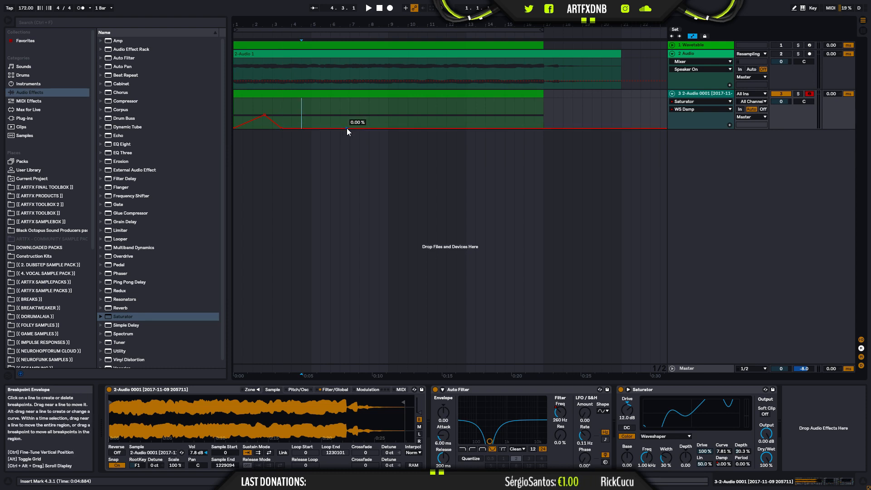
left_click(364, 101)
left_click(363, 100)
left_click(399, 99)
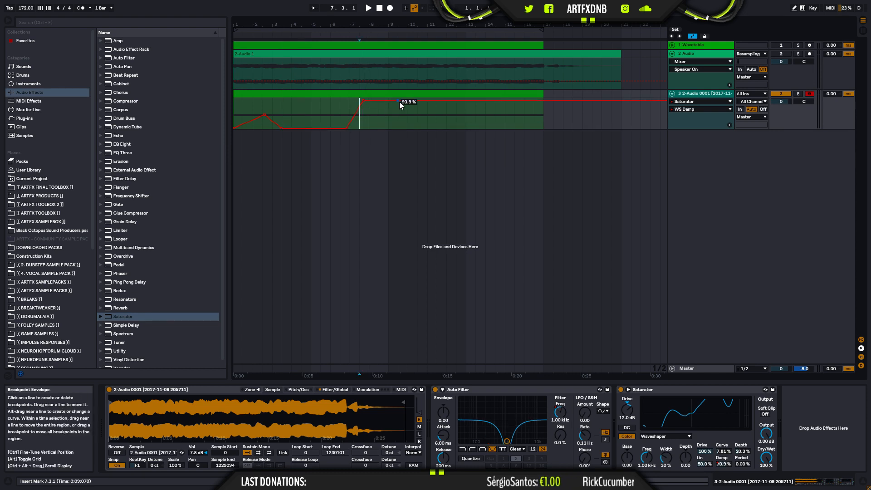
left_click(425, 128)
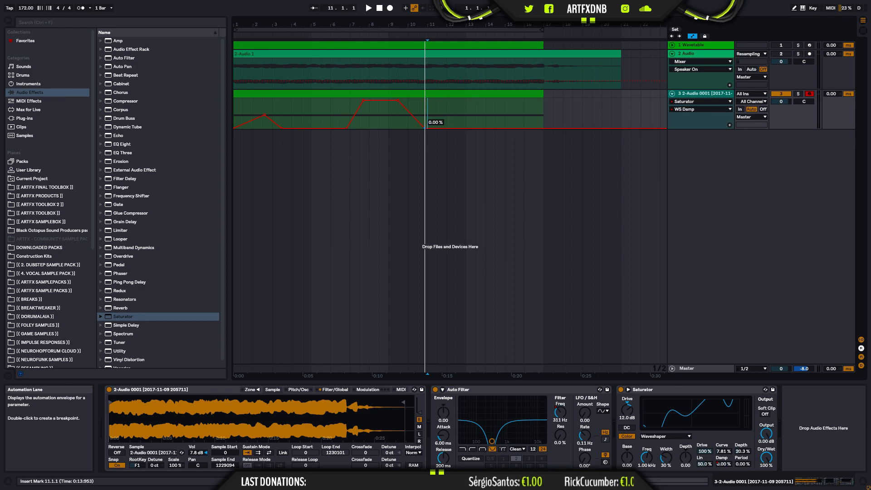
left_click(484, 128)
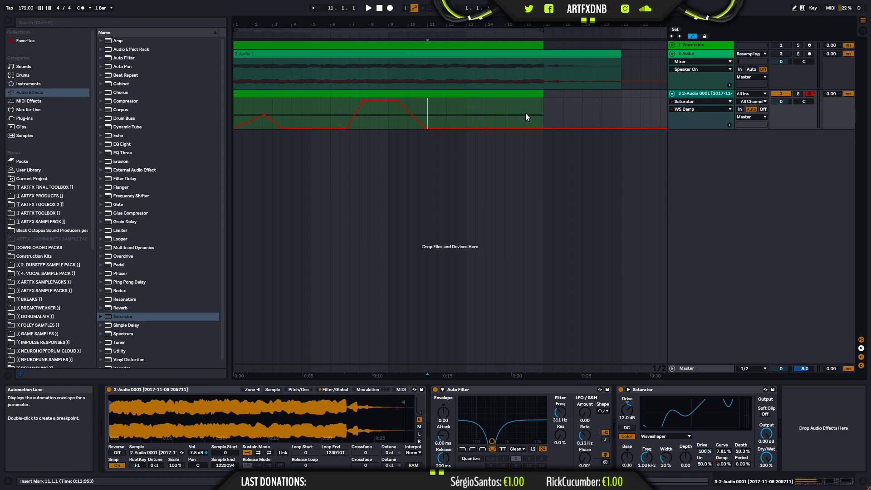
left_click(513, 109)
left_click(544, 129)
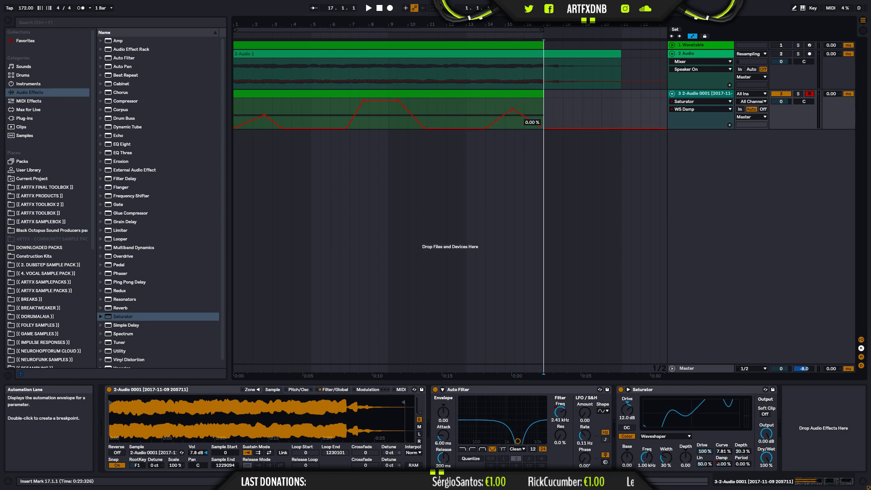
Step: Play the Sampler clip from bar 1 to audition the waveshaper damping automation
key("space")
left_click(263, 95)
key("space")
key("space")
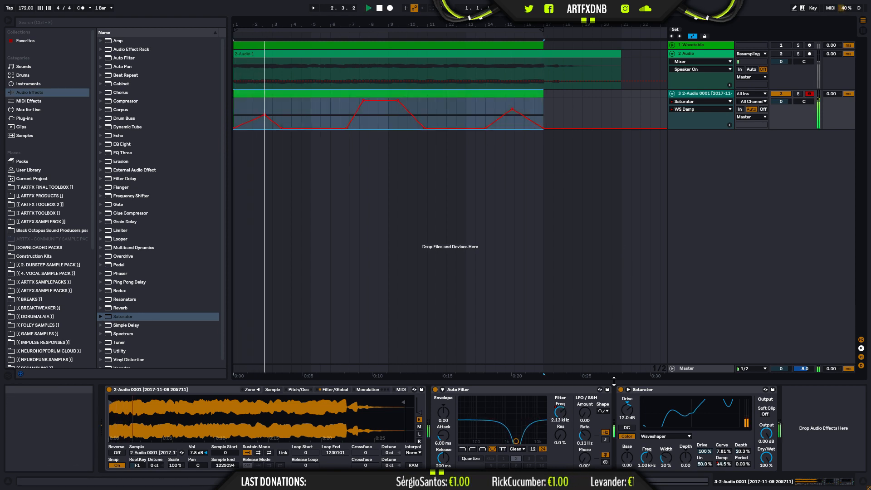
left_click(286, 110)
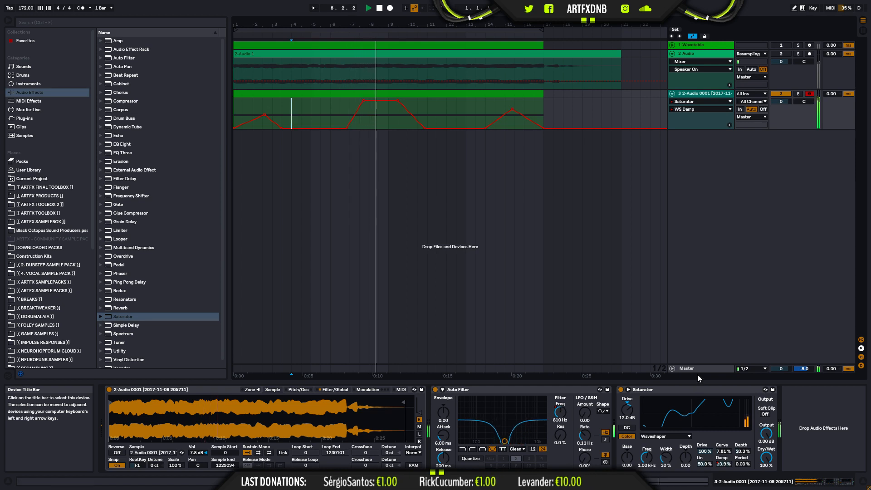
key("space")
Step: Lower the WS Damp automation's plateau across bars 7–9 and its last peak near bar 15, auditioning from bar 7
left_click_drag(385, 100, 385, 111)
left_click(349, 110)
key("space")
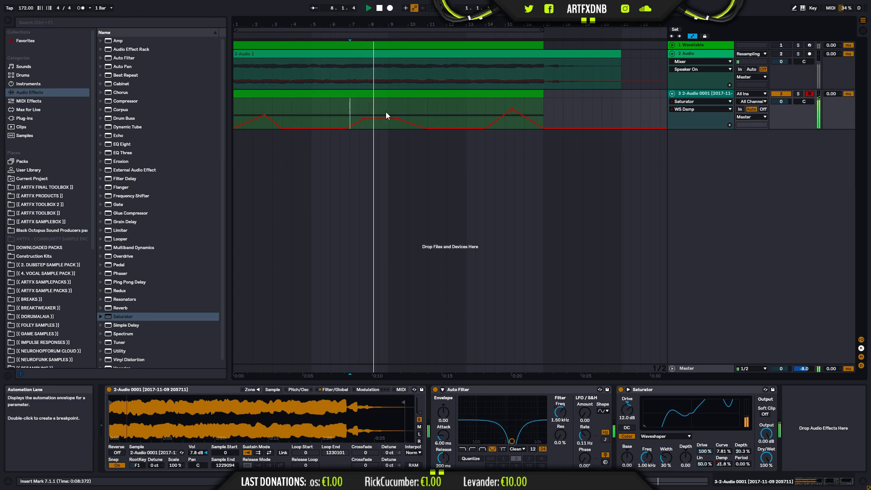
key("space")
left_click_drag(512, 108, 512, 121)
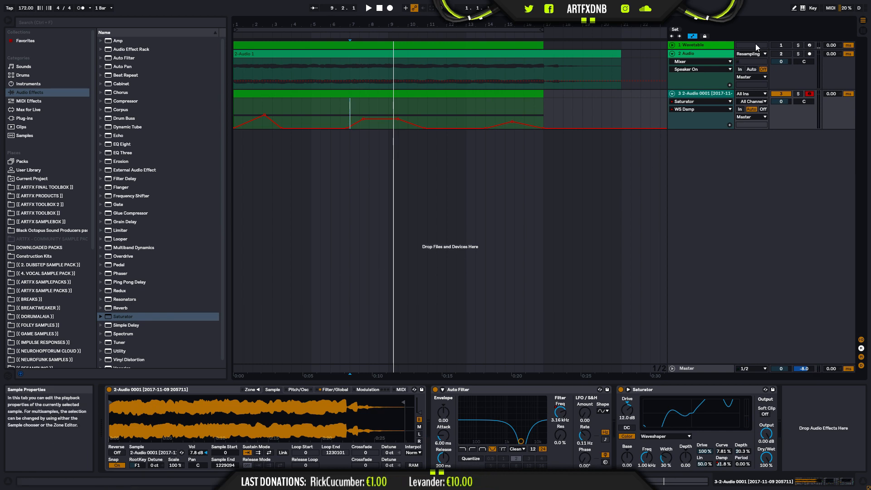
Step: Solo and play the Wavetable track for comparison, unfold it and look through its device chain
left_click(696, 45)
key("space")
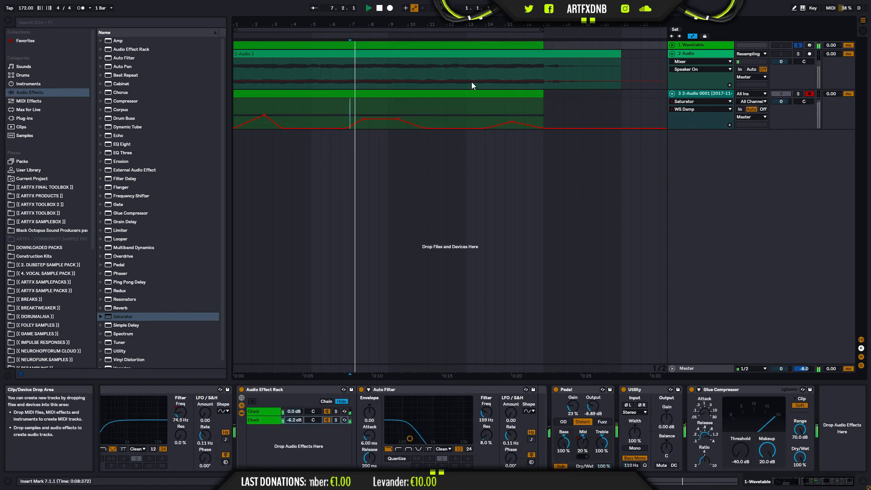
left_click(672, 45)
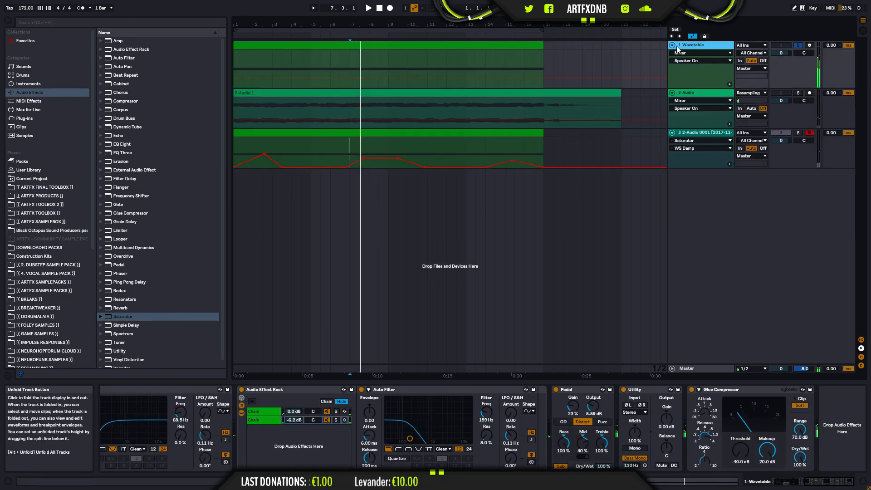
left_click(809, 484)
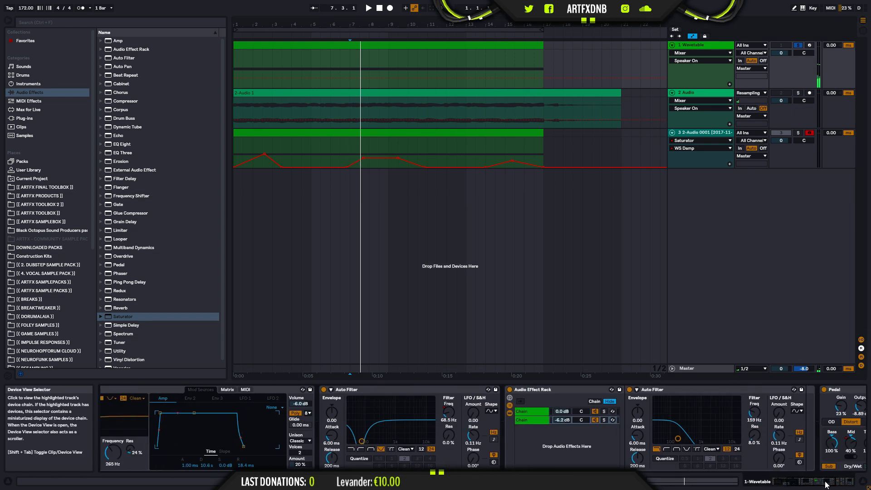
left_click(811, 485)
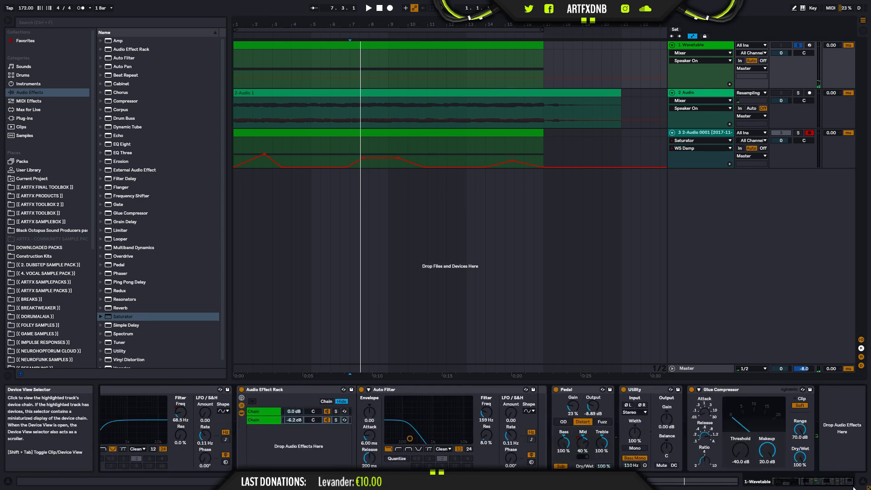
Step: Solo the Sampler track instead and set the play position to bar 1
left_click(709, 132)
left_click(798, 132)
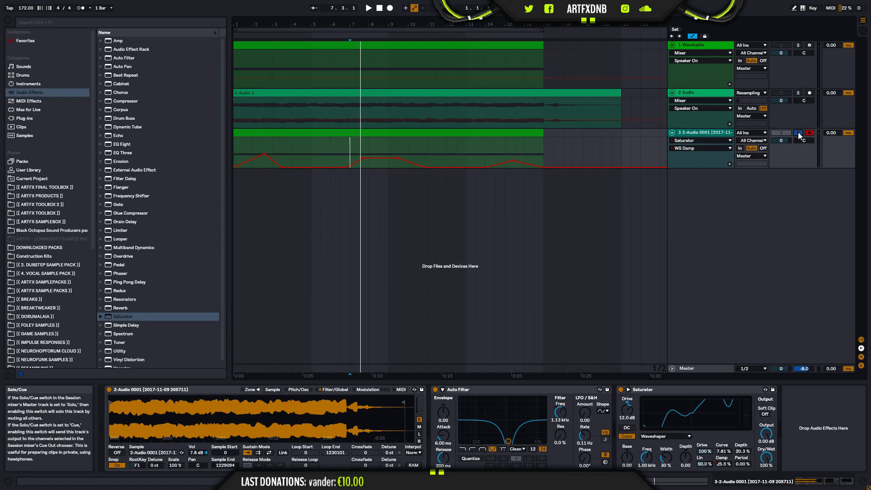
left_click(240, 142)
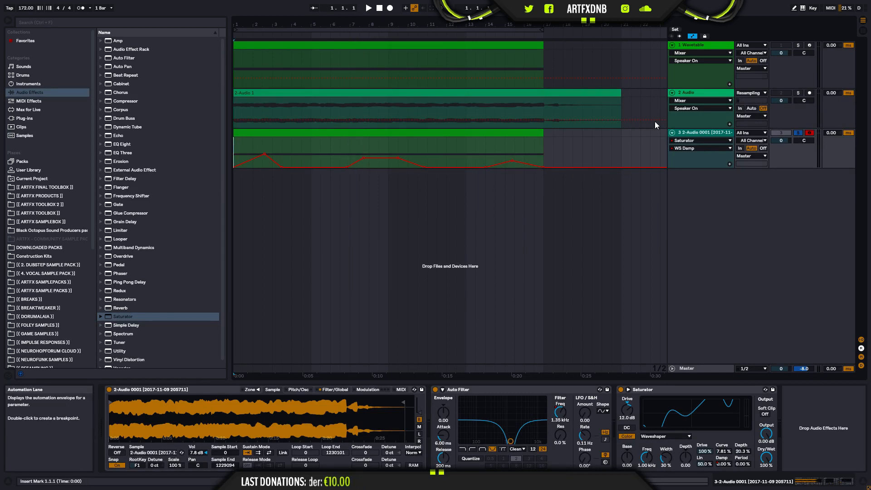
Step: Freeze the Sampler track, flatten it to audio and select the resulting clip
right_click(707, 135)
left_click(712, 190)
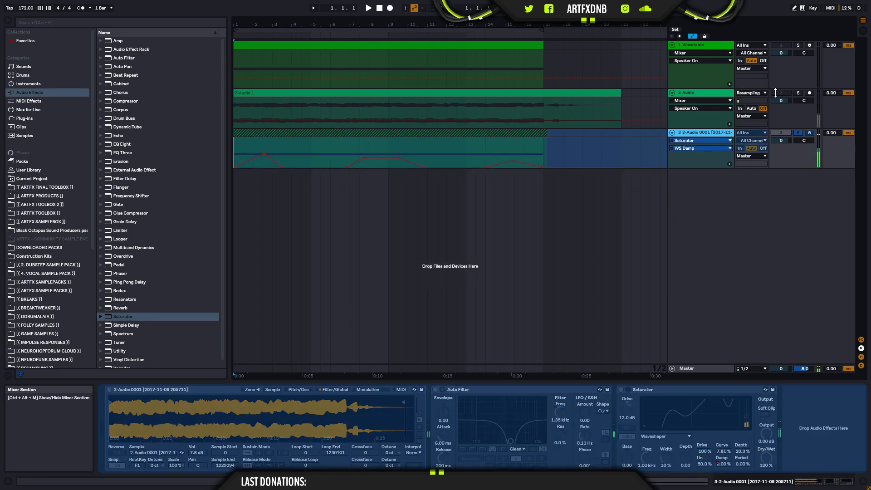
right_click(717, 133)
left_click(734, 192)
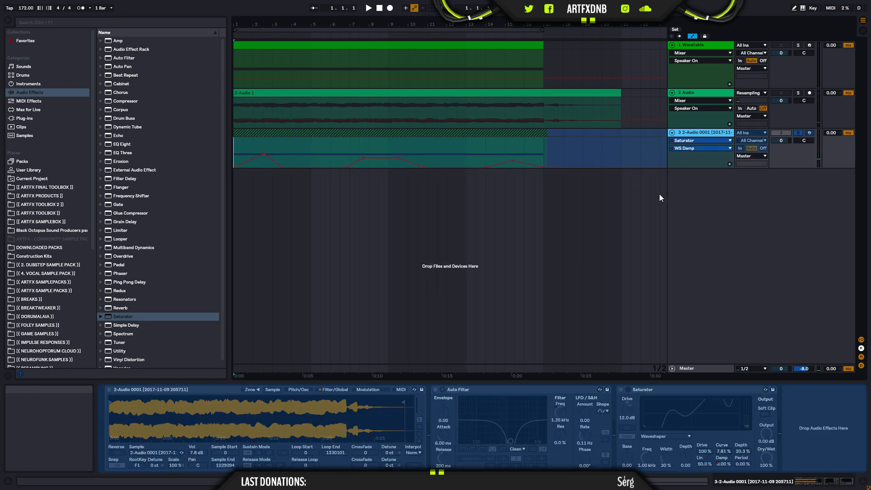
left_click(546, 132)
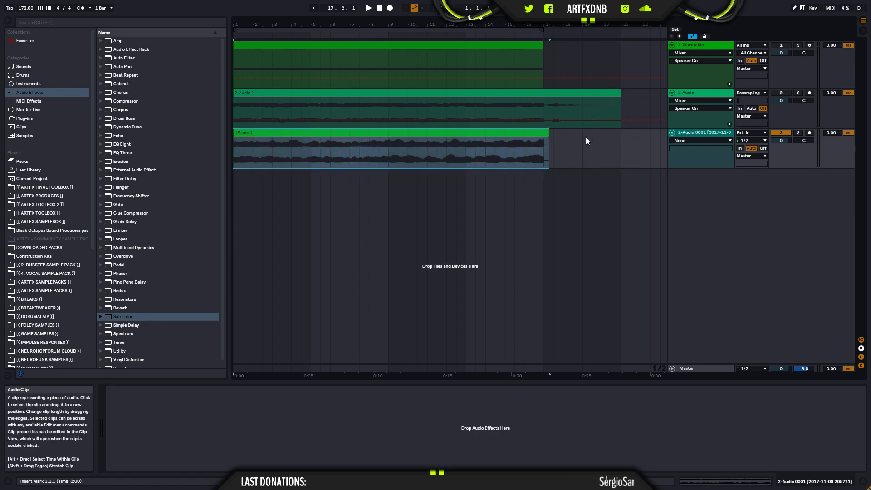
Step: Insert a new MIDI track below the frozen audio track and load the flattened (Freeze) clip into it as a Simpler sample
right_click(701, 188)
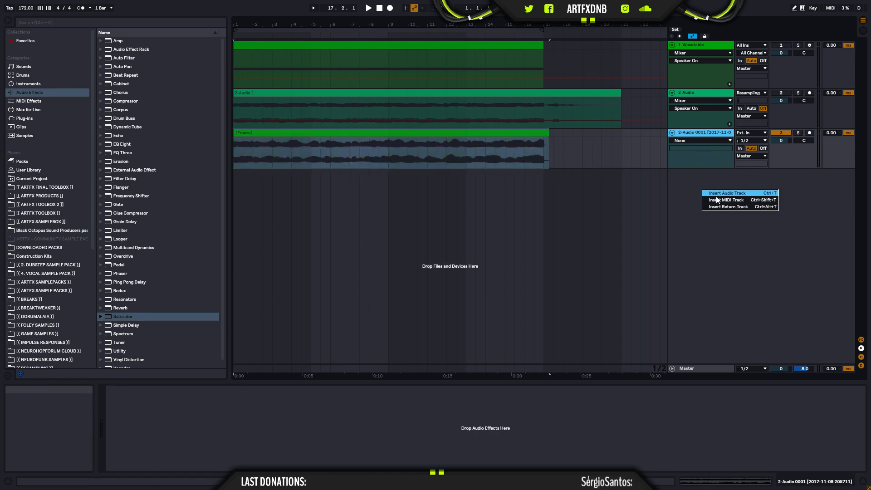
left_click(717, 198)
left_click_drag(370, 134, 359, 419)
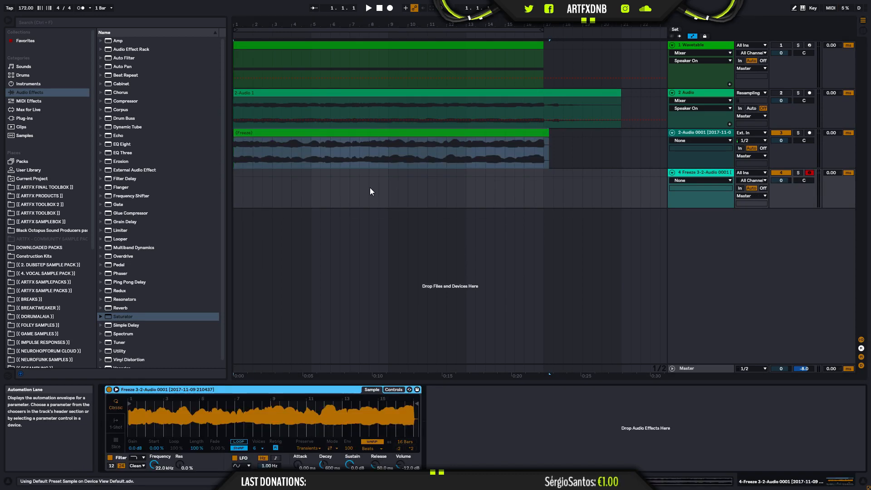
Step: Convert the Simpler on the new track to Sampler and set the sample's root key to F1
right_click(241, 389)
left_click(253, 384)
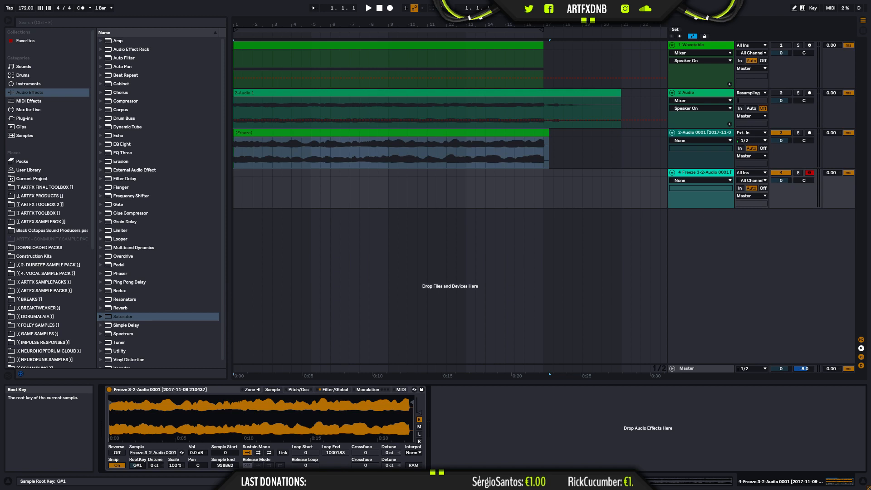
right_click(236, 188)
Step: Deactivate the flattened audio track, then create an empty four-bar MIDI clip from bar 1 on the Sampler track and loop that range
left_click(781, 133)
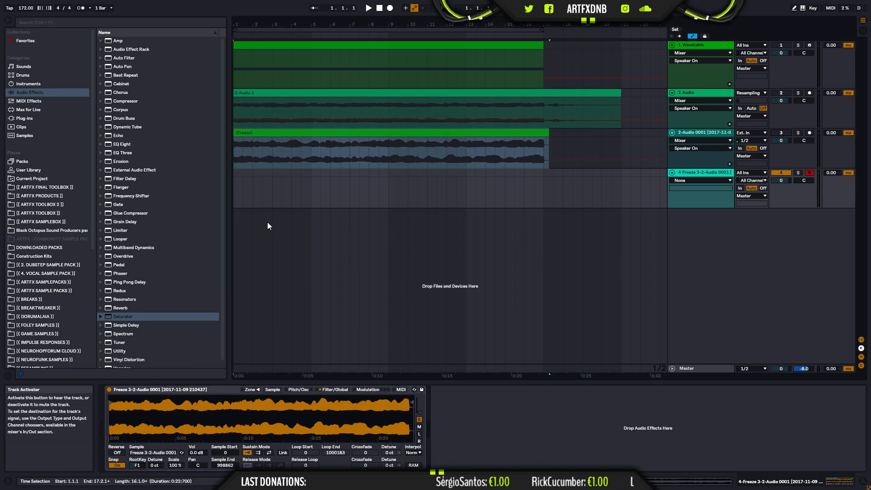
left_click(235, 192)
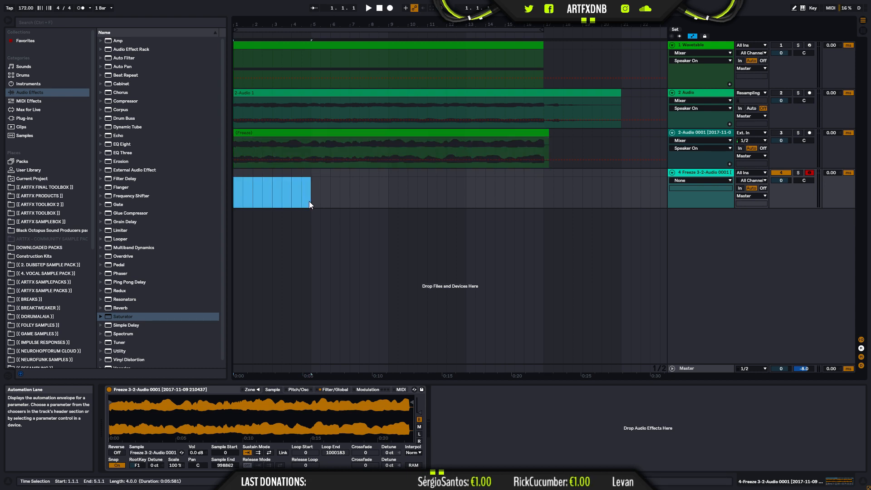
key("ctrl+shift+m")
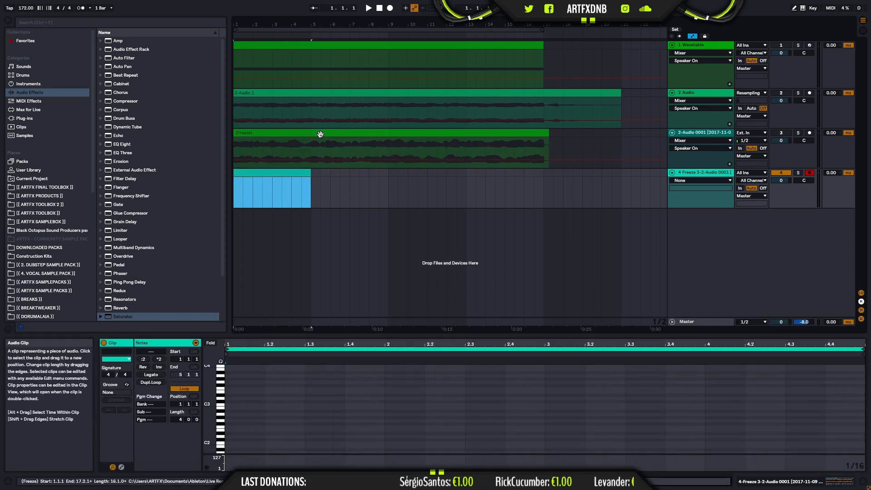
key("ctrl+l")
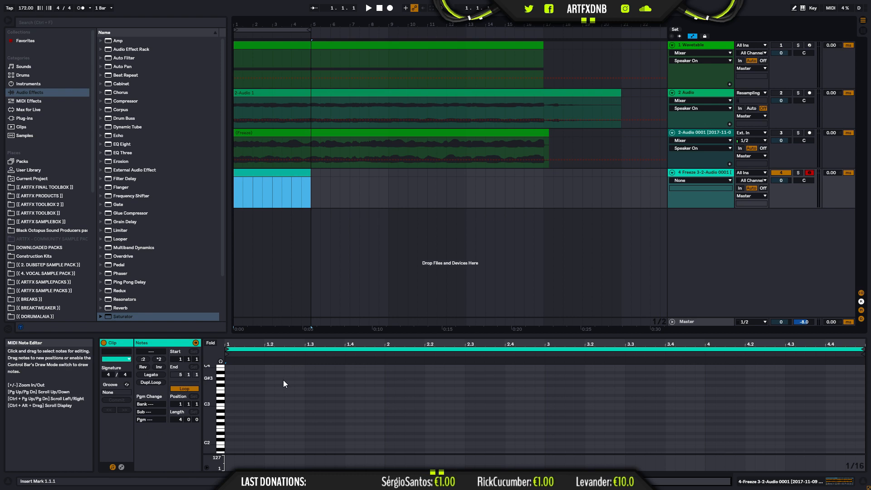
Step: Draw a one-bar F1 note at the clip's start, plus one-beat notes F#2 at 1.2 and F2 at 1.3.3, auditioning the sound
scroll(229, 426, "down", 3)
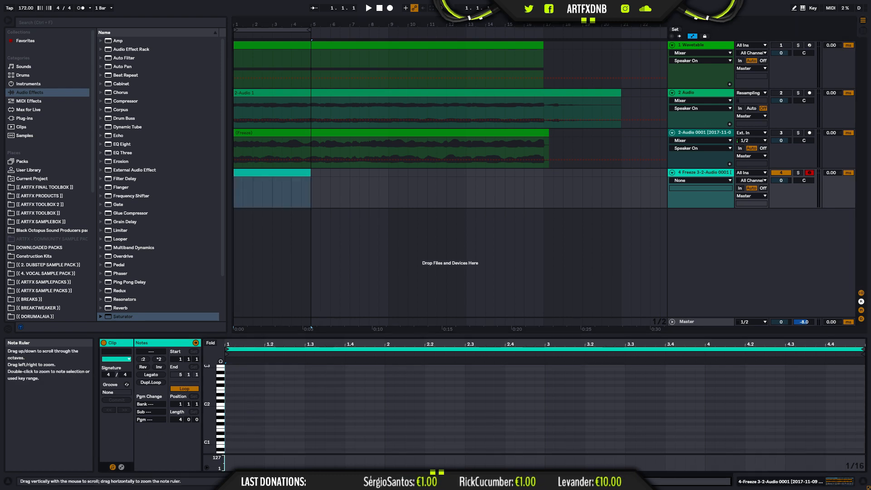
left_click_drag(227, 426, 382, 422)
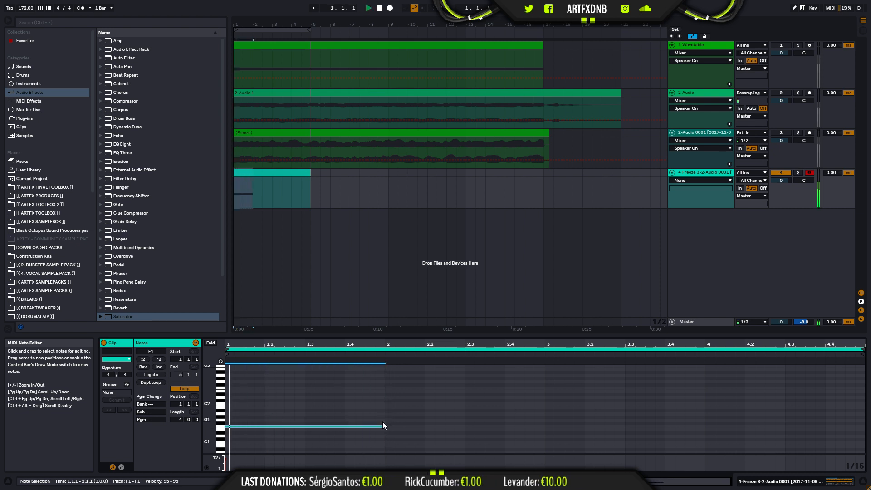
key("space")
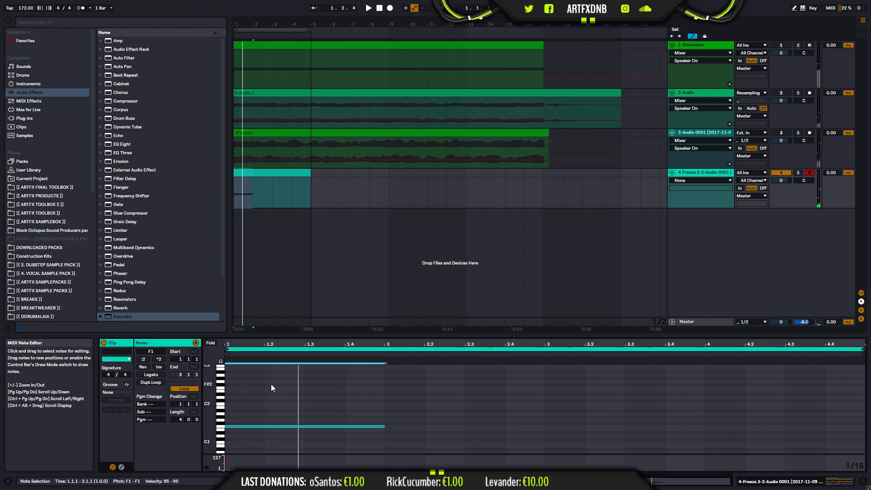
left_click_drag(265, 385, 364, 388)
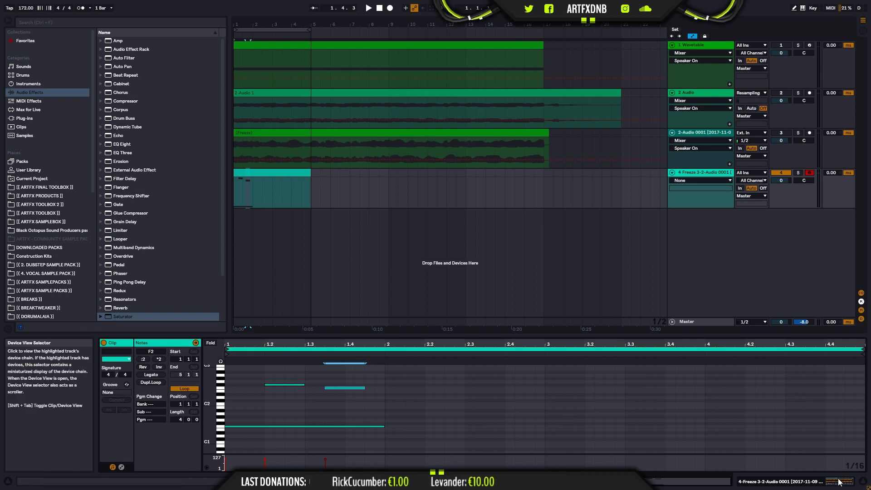
Step: Set the Sampler's Glide mode to Glide with a glide time of 85.1 ms
key("shift+Tab")
left_click(300, 390)
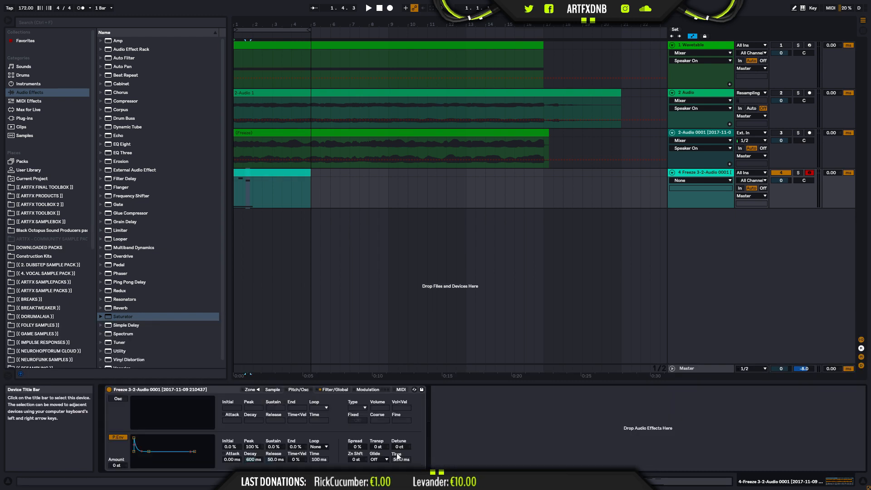
left_click(380, 459)
left_click(376, 453)
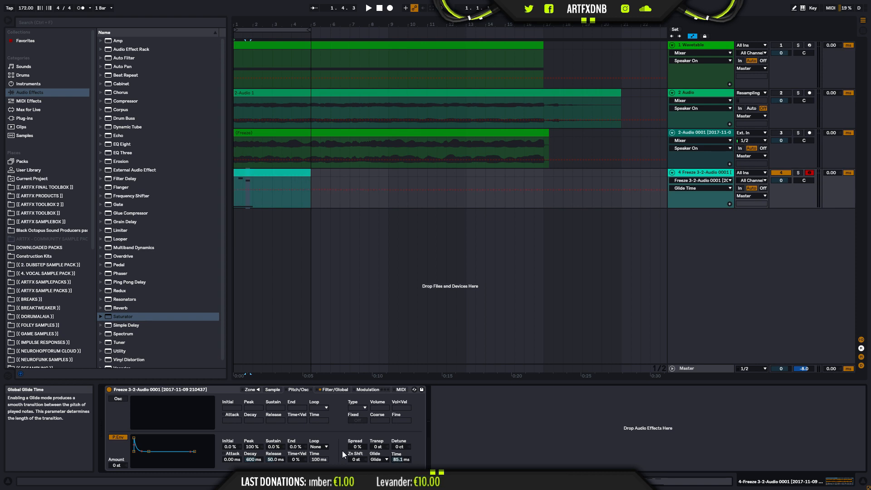
Step: Limit the Sampler to 1 voice in its filter and global settings
left_click(368, 389)
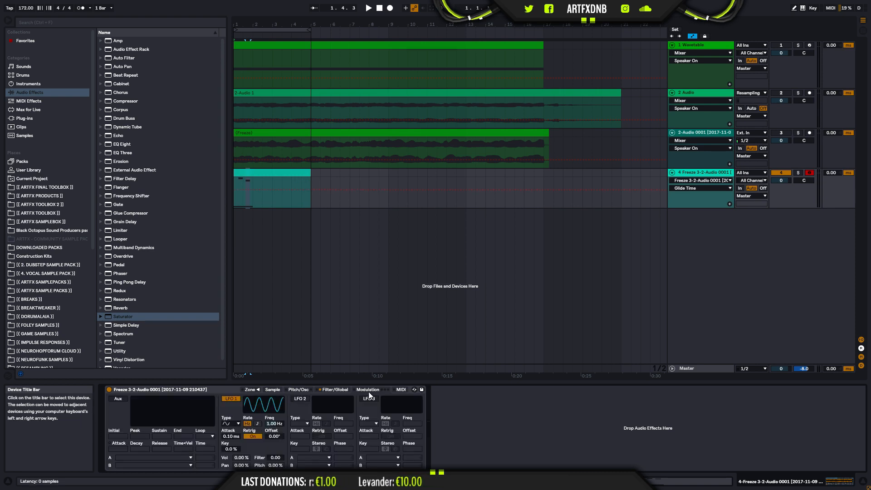
left_click(335, 389)
left_click(407, 465)
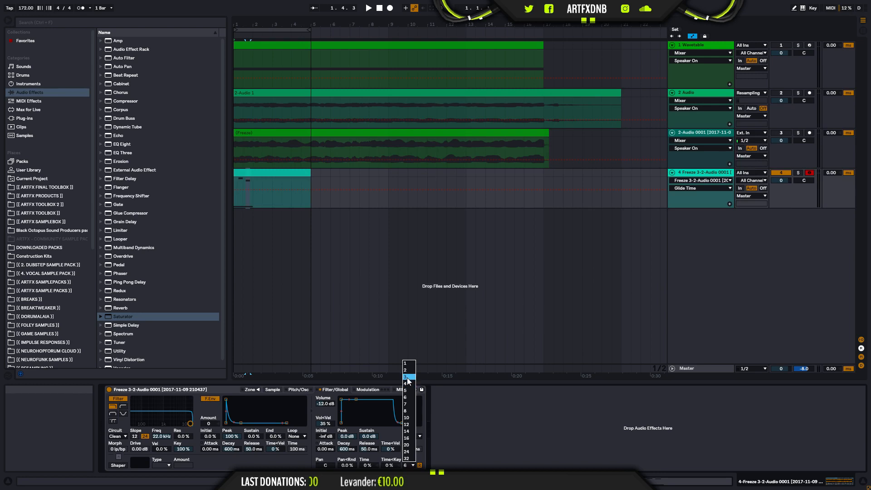
left_click(411, 363)
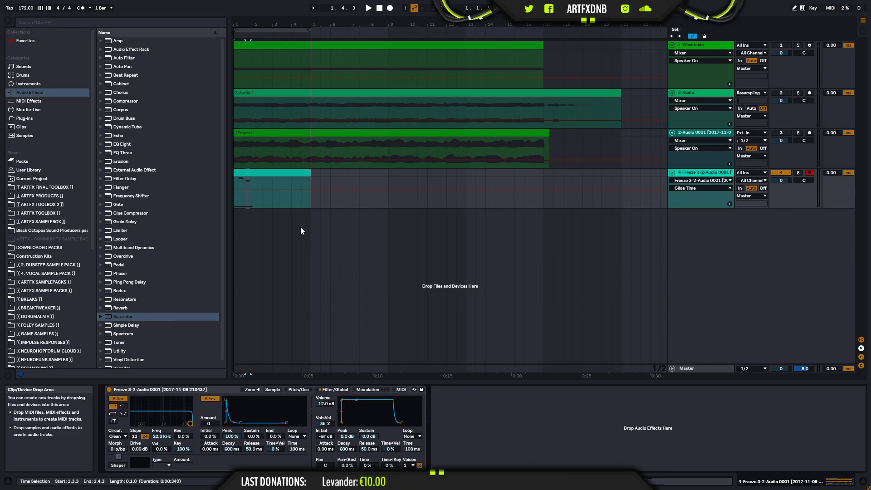
Step: Audition the MIDI clip from bar 1 while viewing the Sampler's sample waveform
left_click(271, 173)
key("space")
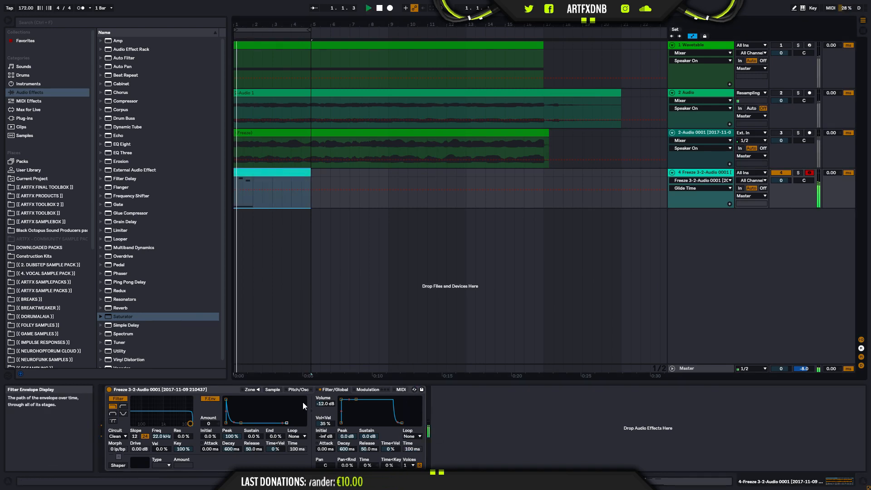
left_click(273, 389)
key("space")
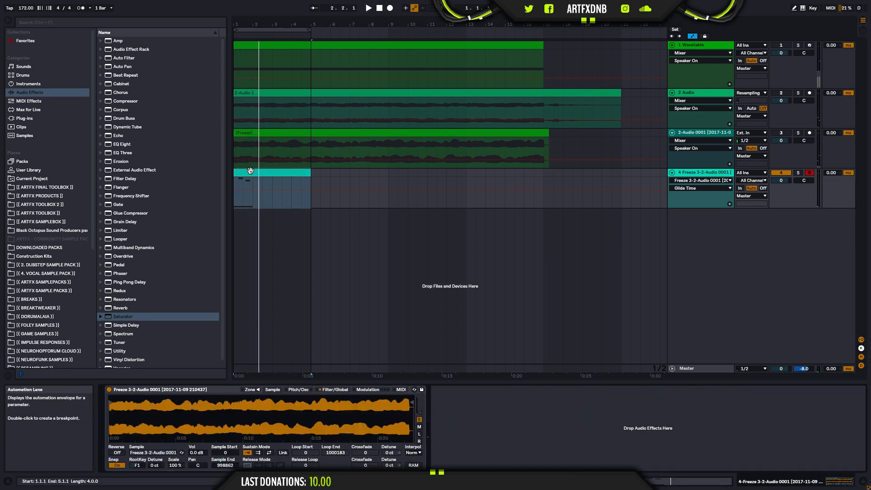
key("space")
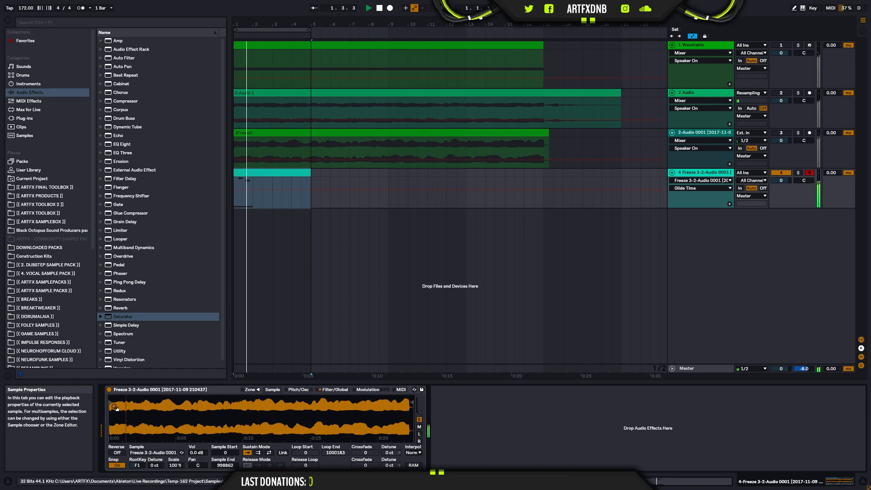
Step: Enable the Sampler's sustain loop and narrow it to a loop start of 15932 and a loop end of 42116
left_click(258, 453)
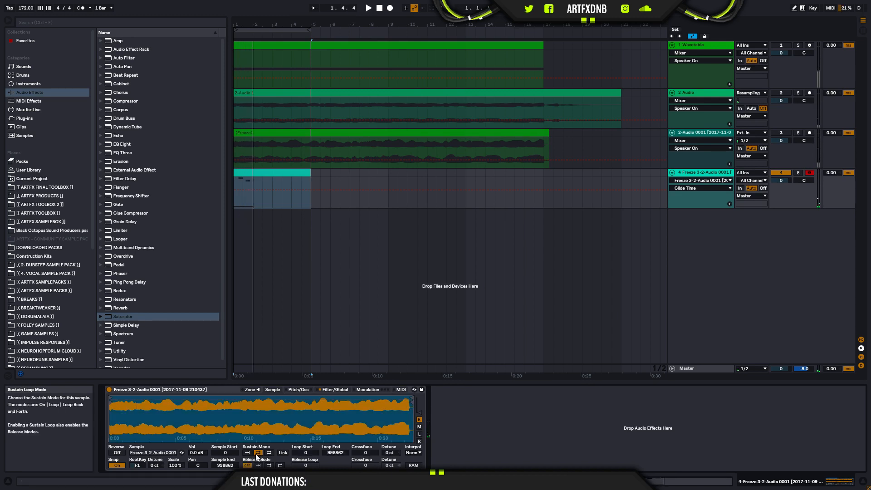
mouse_move(412, 396)
left_mouse_down()
mouse_move(115, 399)
mouse_move(118, 440)
left_mouse_up()
left_click_drag(132, 398, 200, 405)
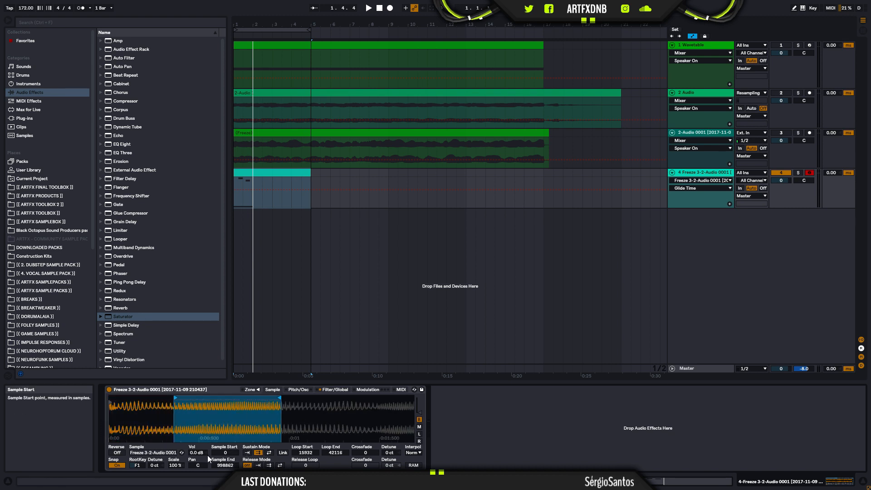
Step: Link the sample start to the loop start, shift the loop region further into the sample and audition the clip
left_click(282, 453)
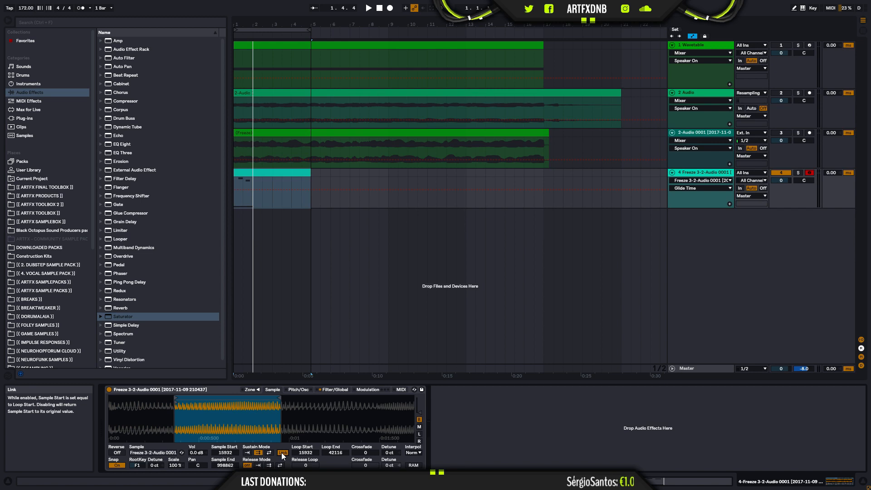
left_click(282, 453)
left_click(282, 452)
left_click_drag(220, 420, 316, 430)
key("space")
key("space")
Step: Extend the F1 note to two bars, add an F#2 note spanning all of bar 2, and audition the pattern
left_click(269, 172)
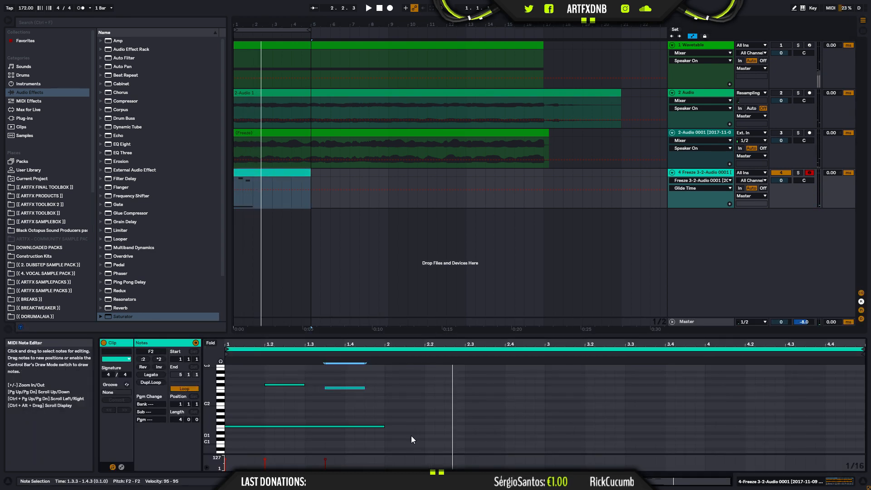
left_click_drag(385, 426, 553, 421)
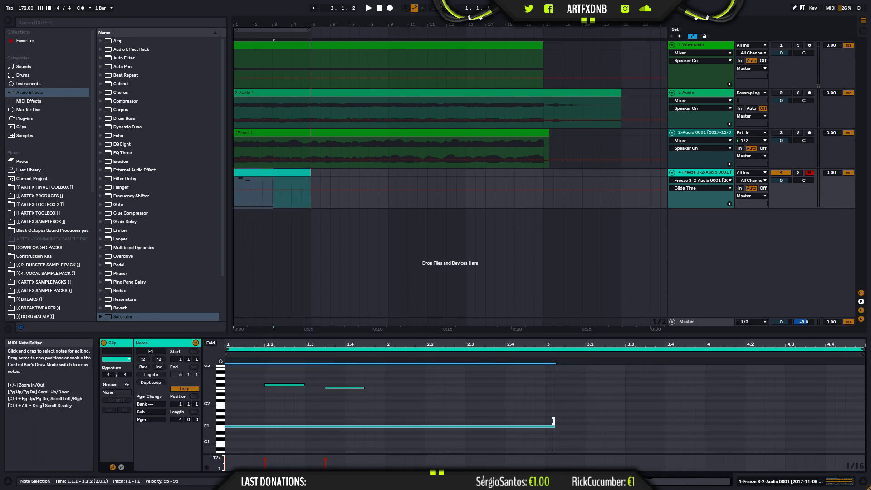
scroll(415, 397, "up", 3)
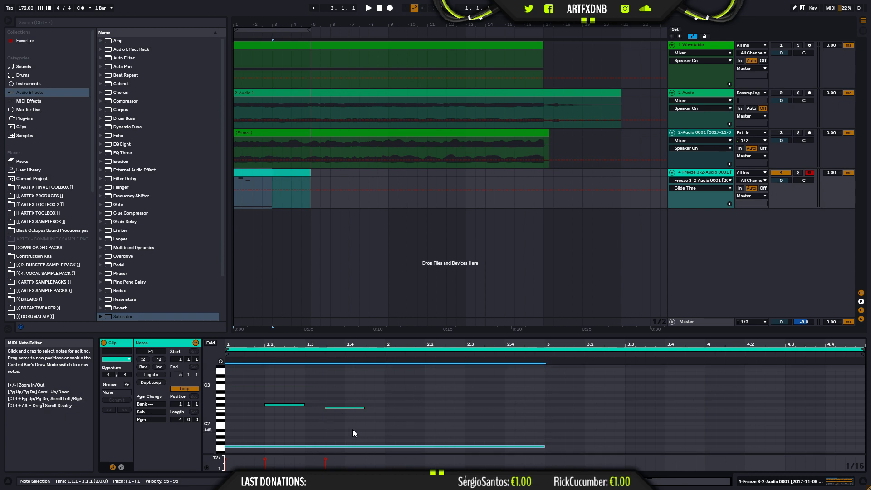
left_click_drag(388, 405, 545, 405)
key("space")
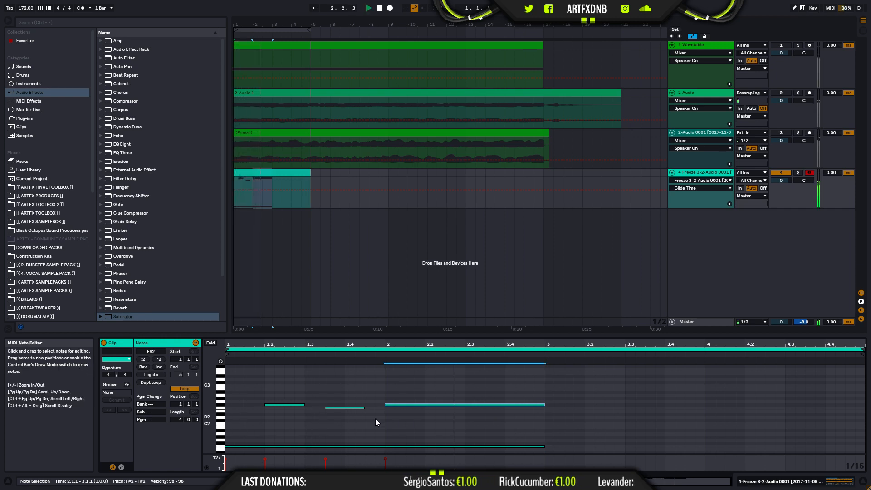
key("space")
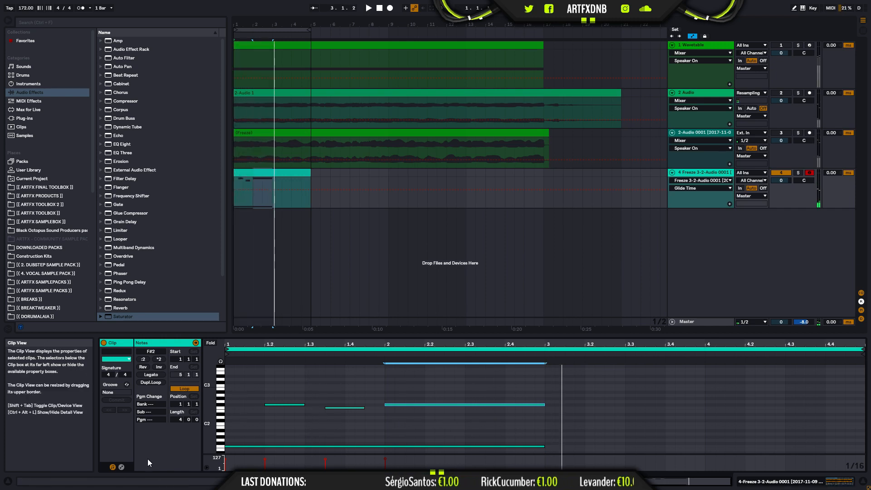
Step: Draw a Pitch Bend envelope in the clip falling from 0 at 2.2 to -8192 at bar 3, returning to 0 there
left_click(122, 467)
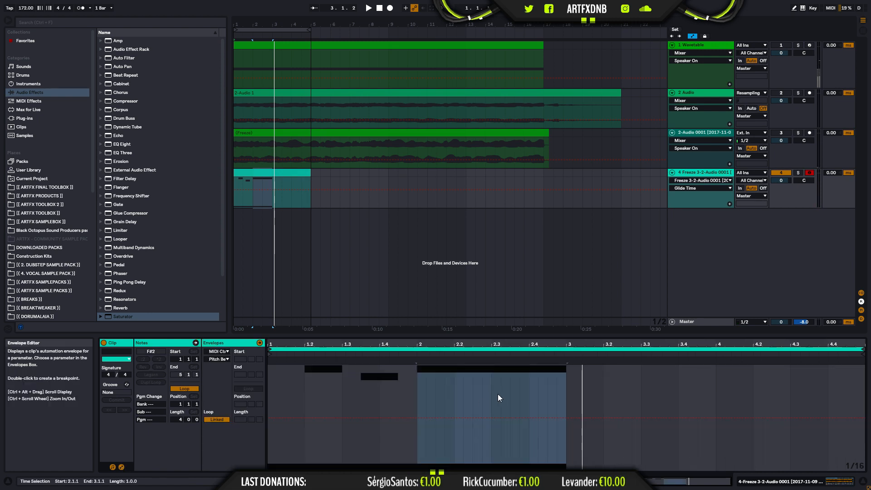
left_click_drag(455, 396, 475, 459)
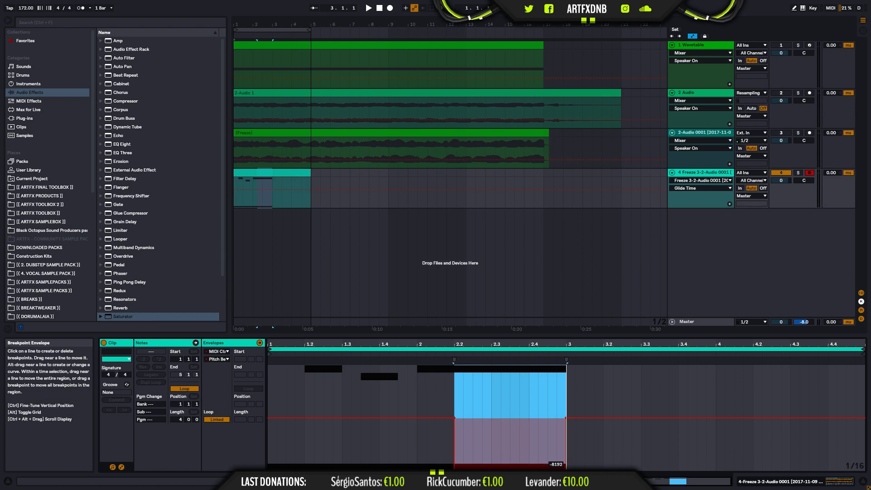
left_click(483, 418)
left_click(454, 469)
mouse_move(566, 470)
left_mouse_down()
mouse_move(576, 470)
mouse_move(567, 470)
left_mouse_up()
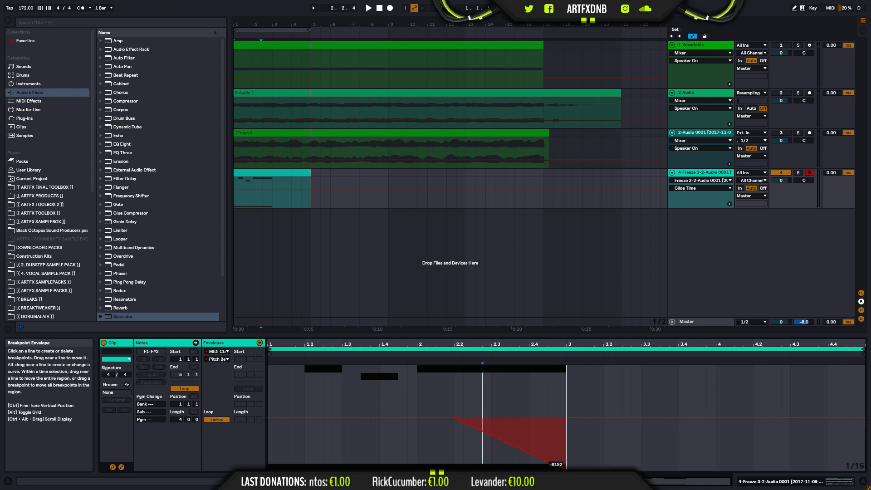
left_click_drag(574, 419, 595, 416)
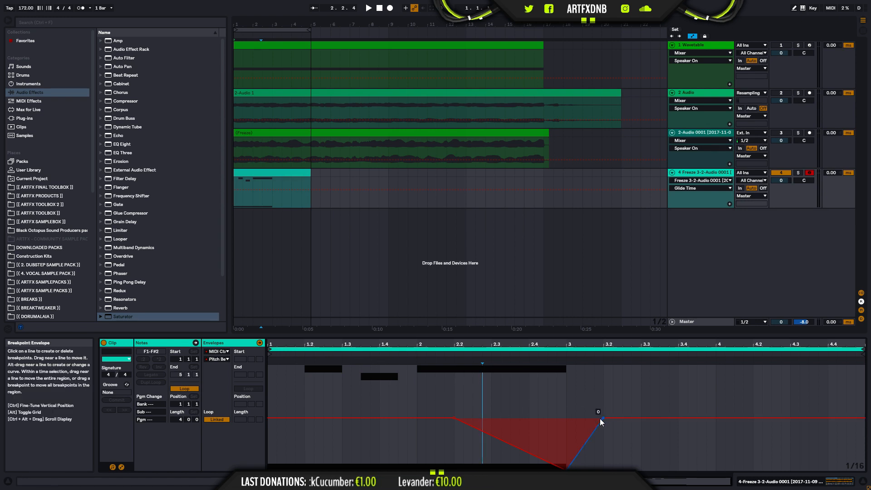
left_click_drag(603, 416, 566, 418)
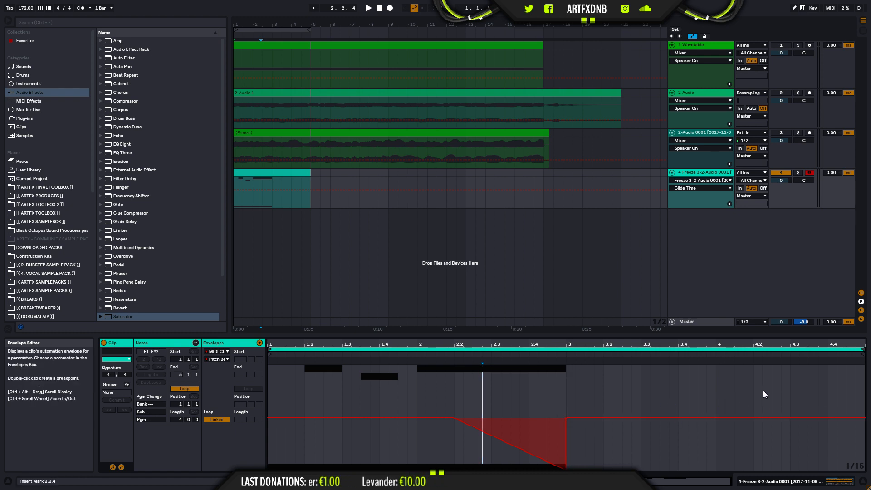
Step: Add a second downward Pitch Bend ramp from 0 at 4.2 to the lowest value at the clip's end
left_click_drag(751, 394, 825, 470)
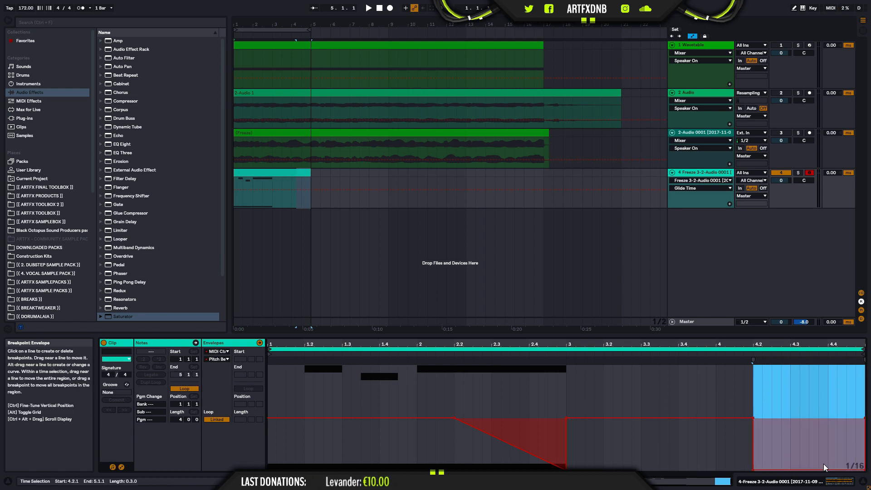
left_click(754, 470)
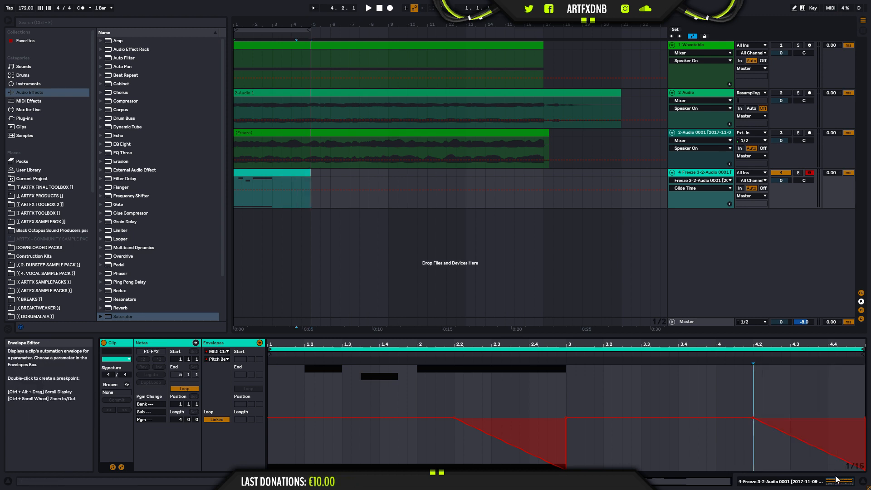
left_click_drag(865, 469, 870, 469)
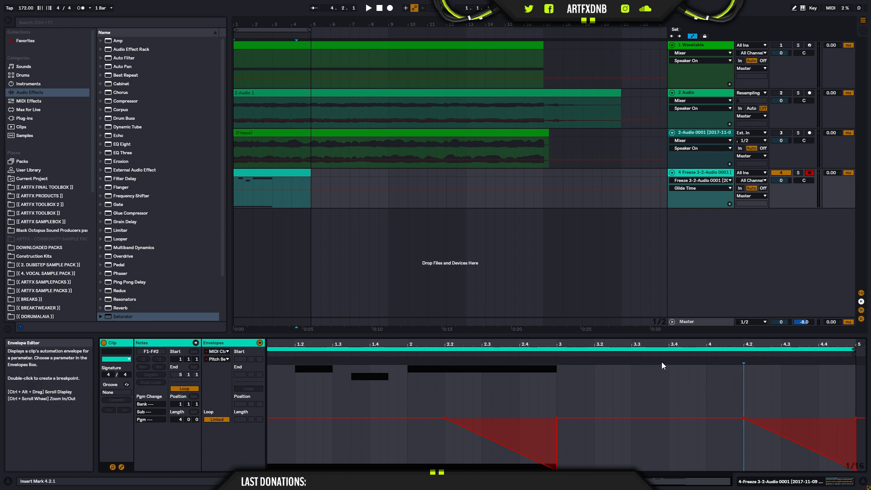
Step: Add an F1 note in the bass clip spanning bars 3 and 4, from 3.1.1 to 5.1.1
left_click(291, 172)
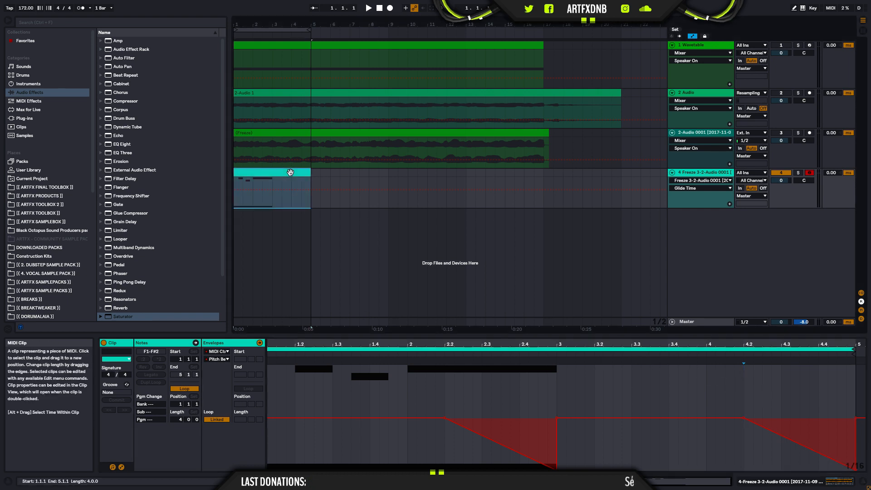
left_click(121, 467)
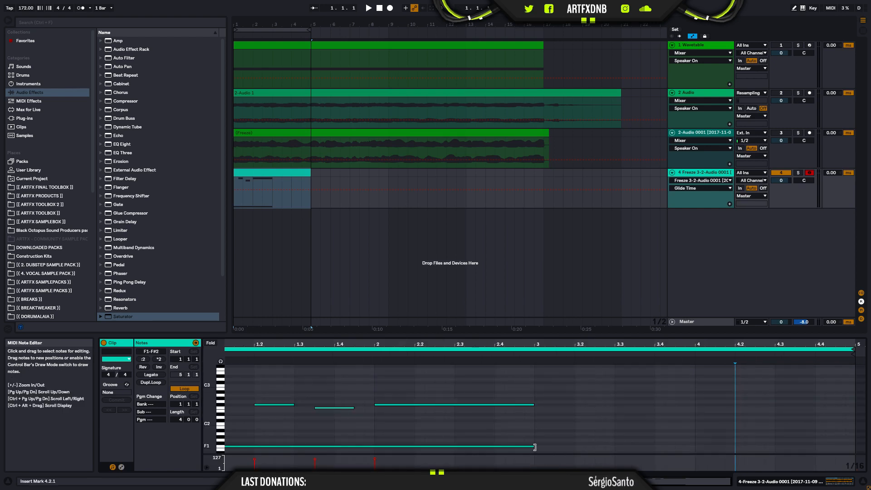
left_click_drag(538, 446, 749, 437)
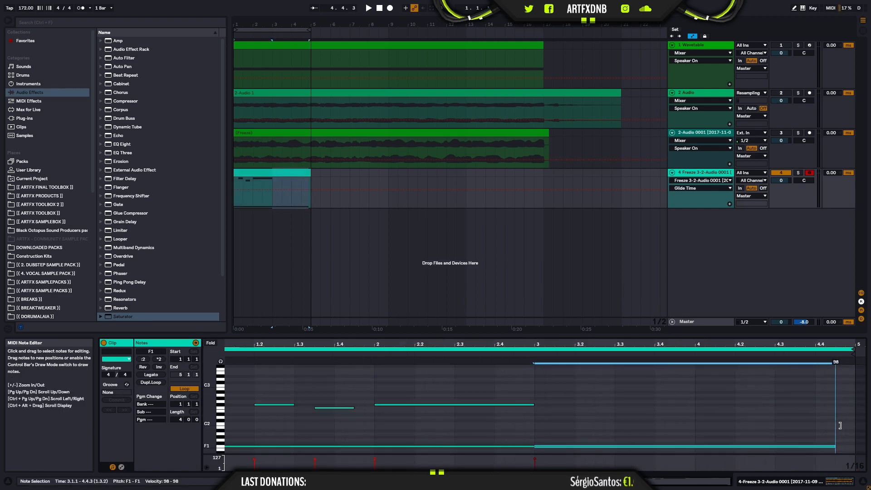
left_click_drag(851, 432, 850, 433)
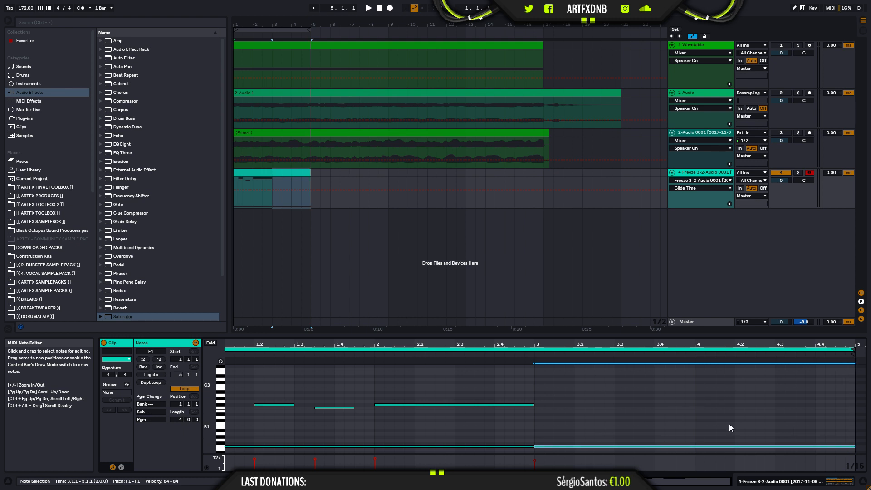
Step: Add an F#2 note at 3.2, an F2 note at 3.3.3 and an F#3 note spanning bar 4, and audition the pattern
double_click(577, 404)
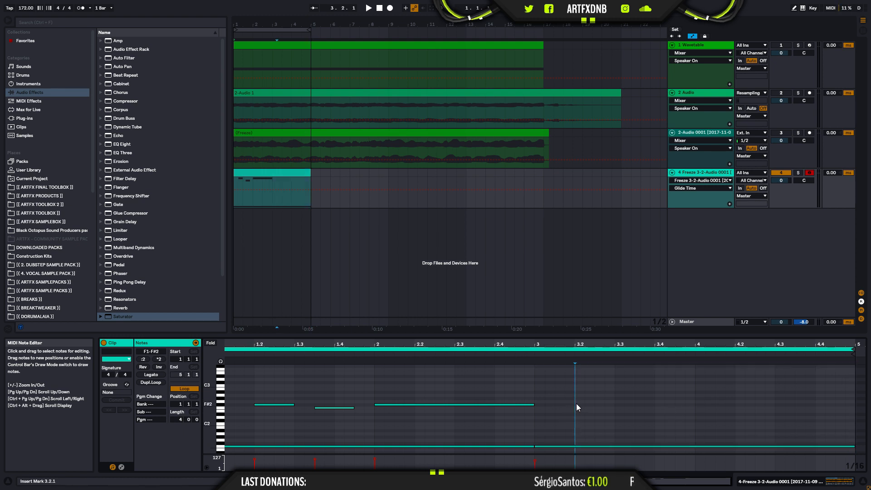
double_click(639, 408)
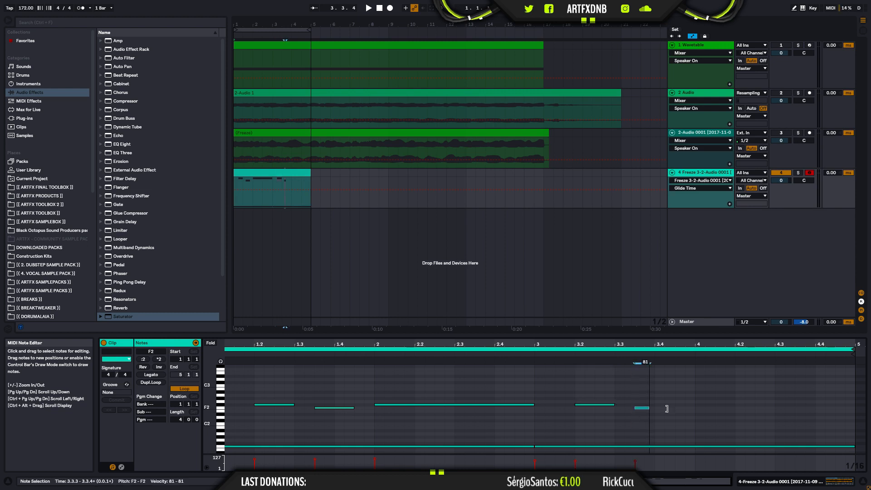
double_click(699, 366)
left_click_drag(699, 366, 855, 356)
key("space")
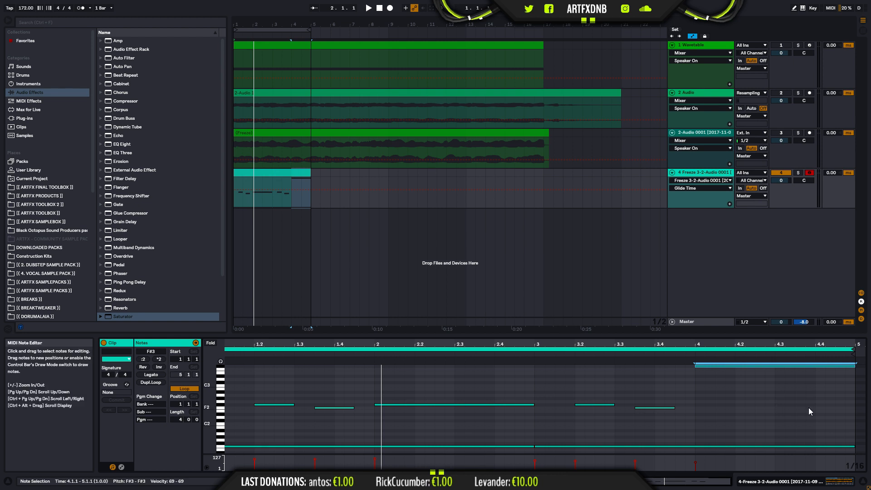
Step: Try lowering the Glide Time automation on the resampled bass track to 2.75 ms
left_click(292, 198)
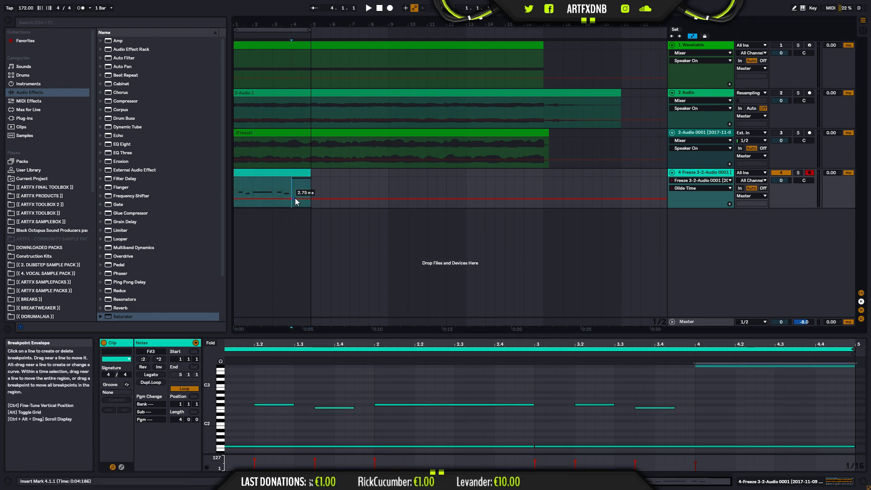
left_click(310, 205)
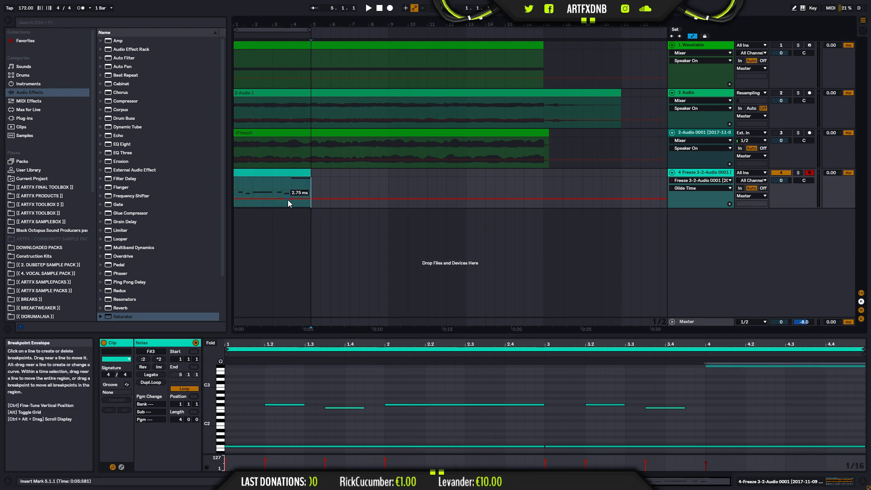
left_click(292, 198)
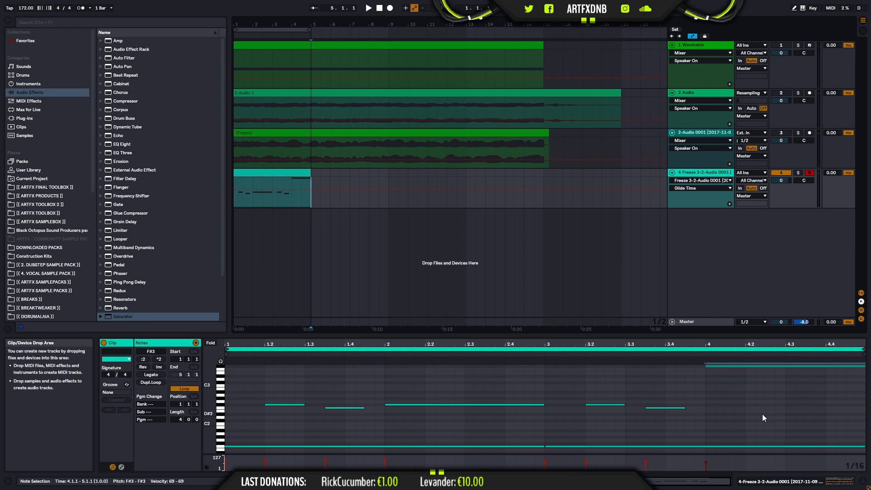
left_click_drag(655, 484, 655, 486)
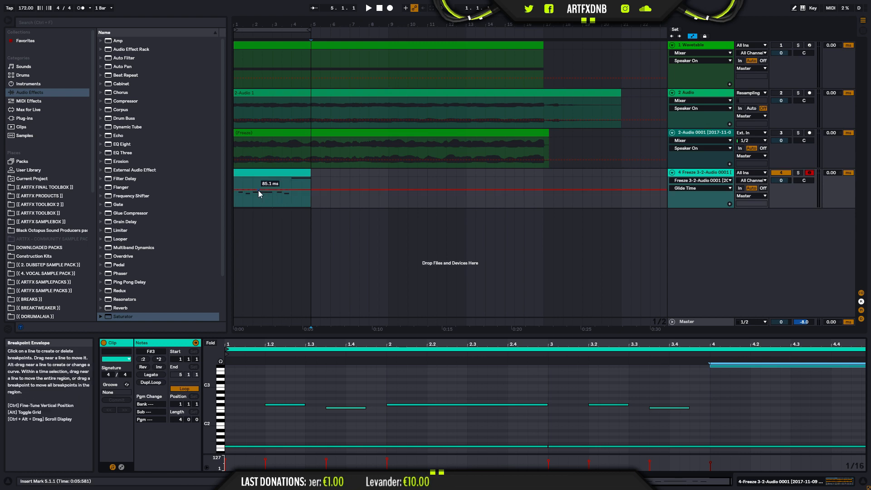
Step: Set the sustain loop crossfade to 999 and, while playing from bar 1, shift the loop region to start at sample 241614
left_click(235, 200)
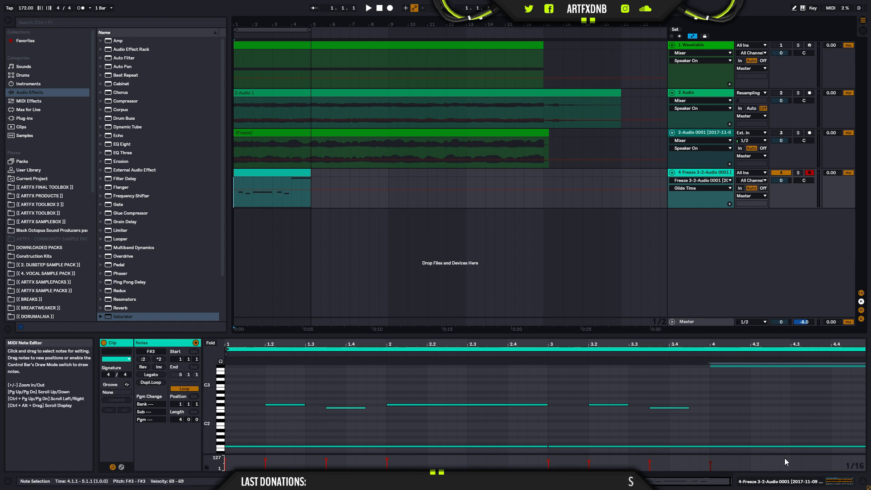
key("shift+Tab")
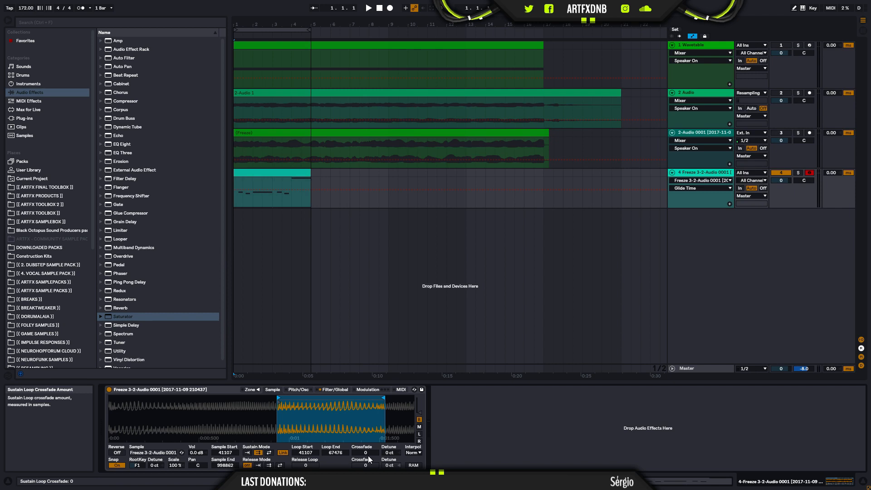
left_click_drag(344, 427, 231, 426)
key("space")
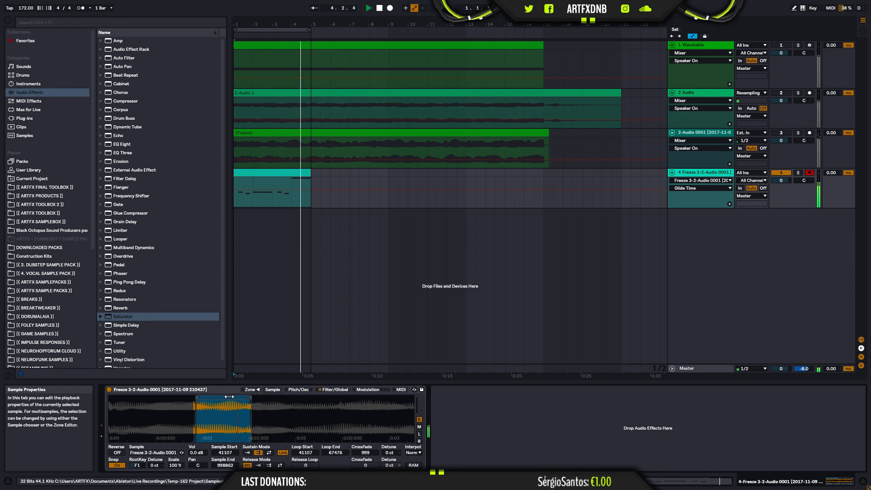
left_click_drag(229, 397, 289, 408)
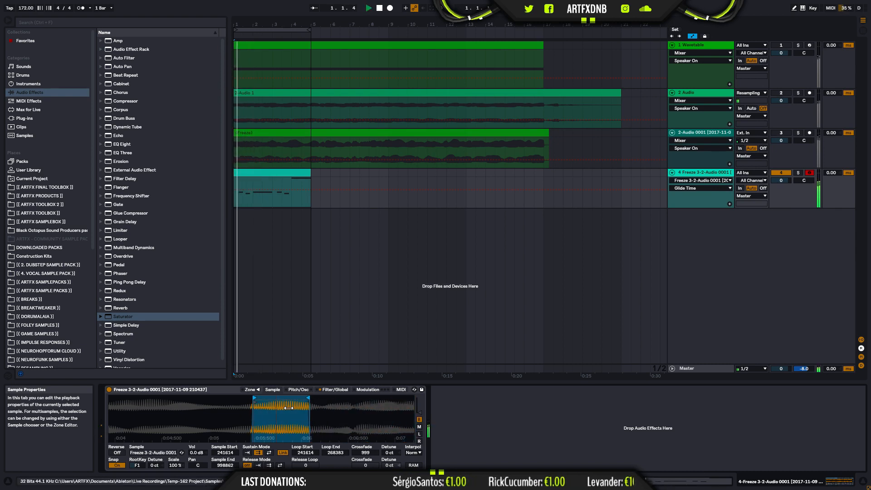
Step: Set the Sampler's pitch envelope amount to +24 st and its decay to 189 ms, auditioning the note attack repeatedly
left_click(297, 389)
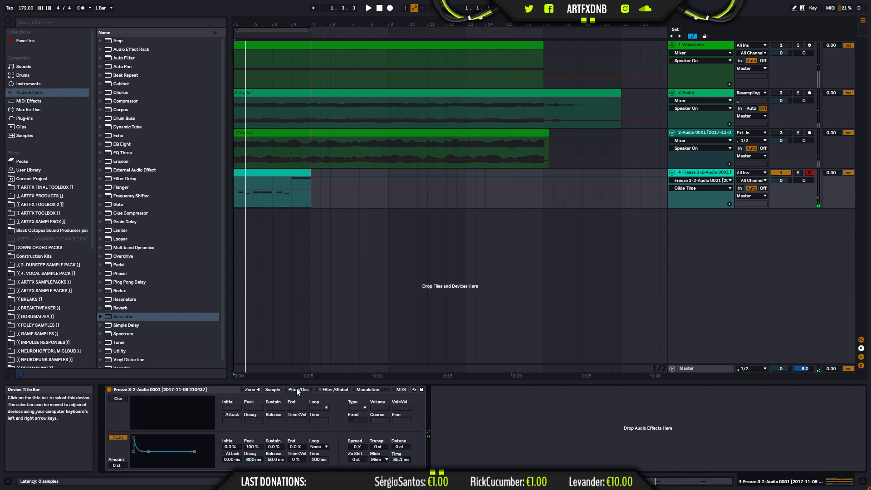
mouse_move(117, 465)
left_mouse_down()
mouse_move(117, 449)
mouse_move(149, 447)
mouse_move(119, 460)
mouse_move(119, 448)
left_mouse_up()
key("space")
key("space")
key("space")
key("space")
key("space")
key("space")
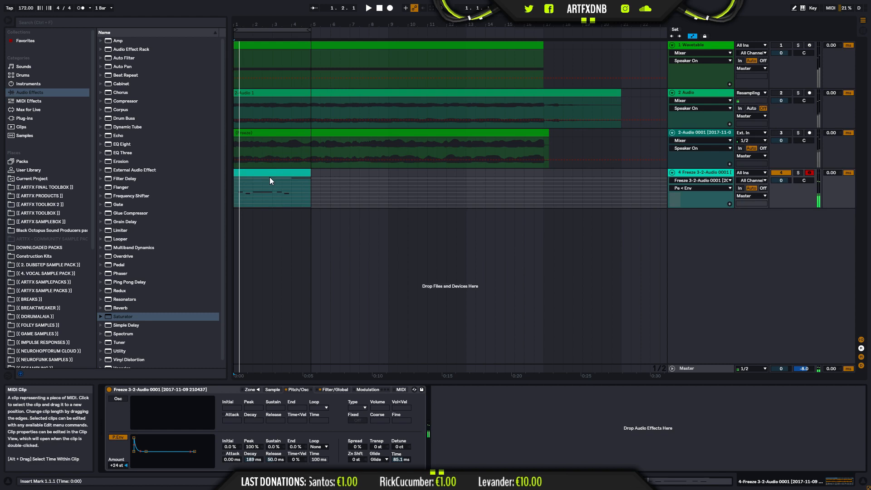
Step: Flatten the clip's Pitch Bend envelope by deleting the low breakpoints at bar 3 and at the clip's end
double_click(273, 172)
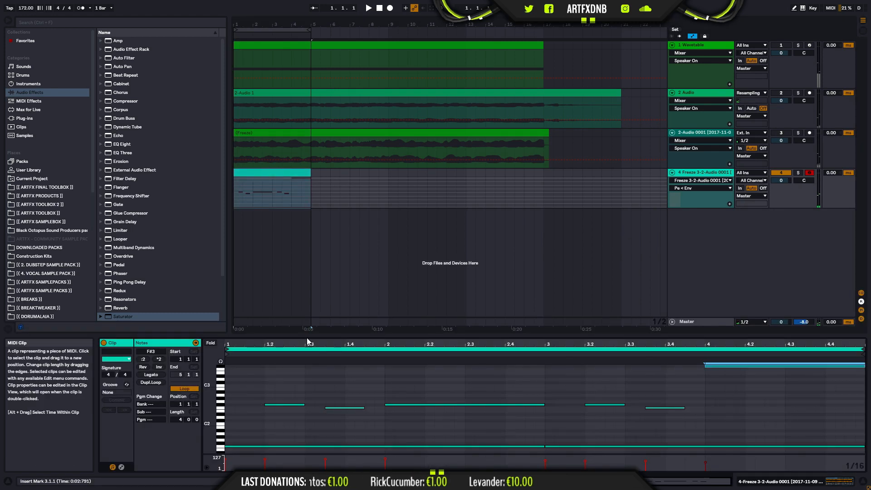
left_click(122, 466)
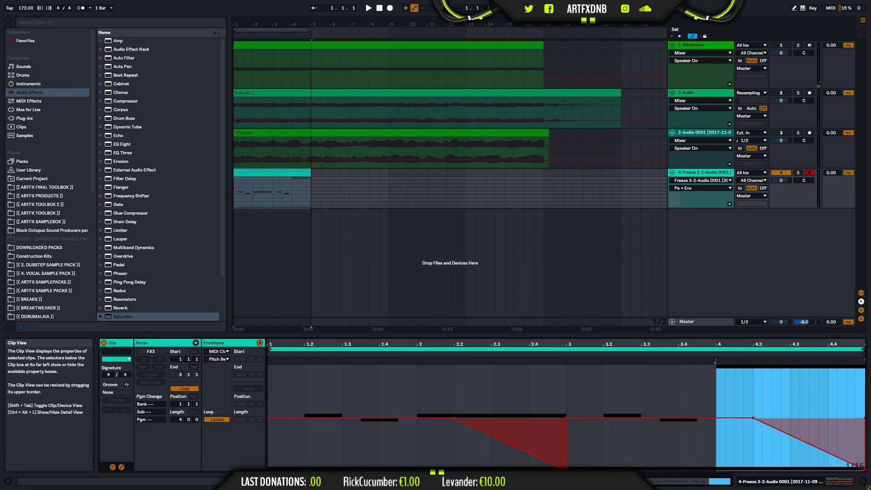
left_click(566, 469)
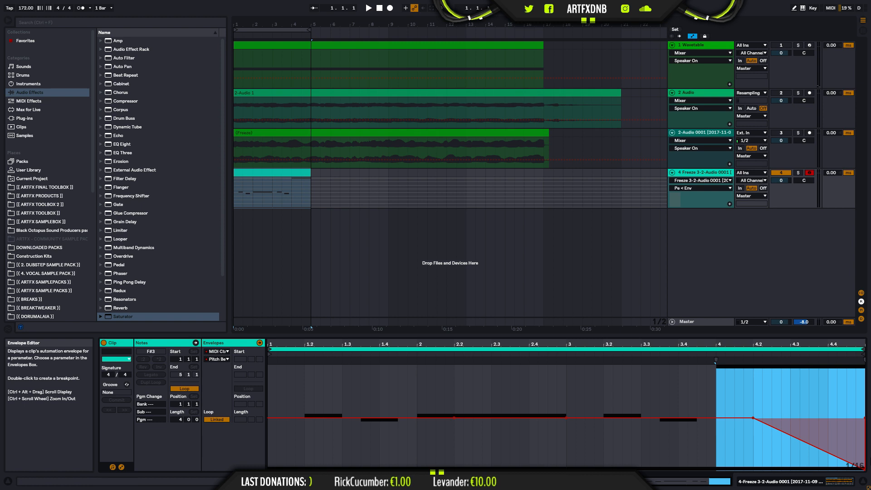
left_click(865, 468)
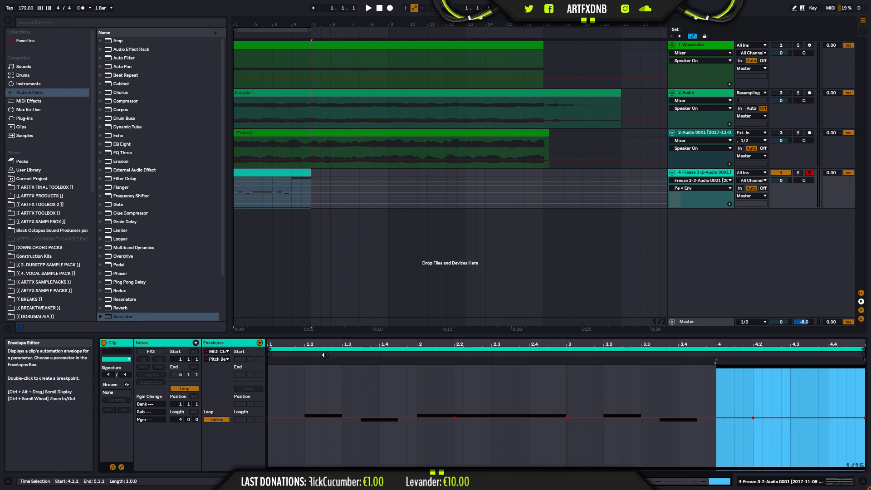
Step: Delete all the higher notes above the F1 line from the bass clip
left_click(122, 467)
left_click_drag(263, 384, 746, 415)
key("Delete")
Step: Shorten the first F1 note to three sixteenths and duplicate it into four consecutive notes from 1.2 to bar 2, auditioning them
left_click(741, 400)
left_click_drag(545, 446, 287, 449)
key("ctrl+d")
key("ctrl+d")
key("ctrl+d")
key("space")
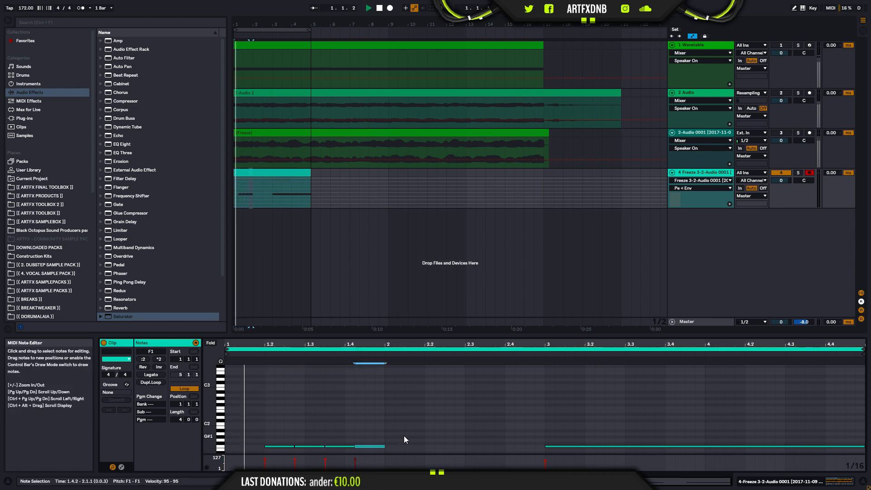
Step: Copy the four short F1 notes to run from 2.2 to bar 3, and select the long F1 note starting at bar 3
key("space")
left_click_drag(387, 420, 276, 445)
key("ctrl+d")
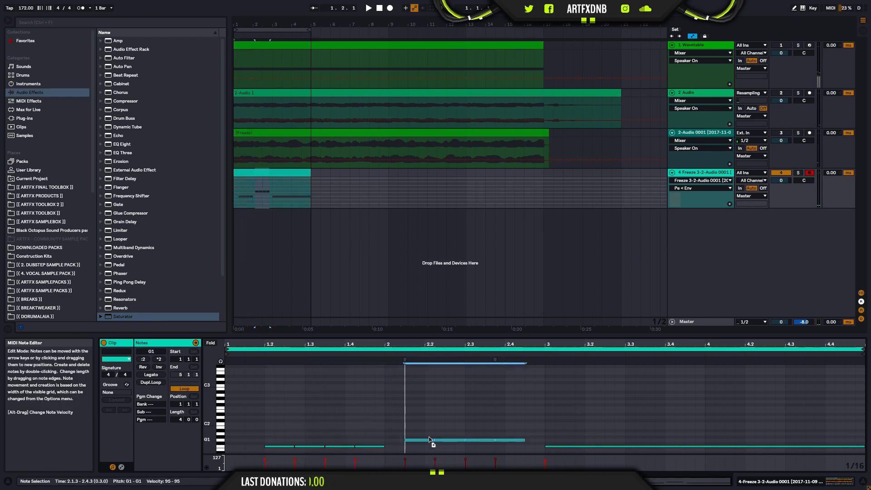
left_click(548, 430)
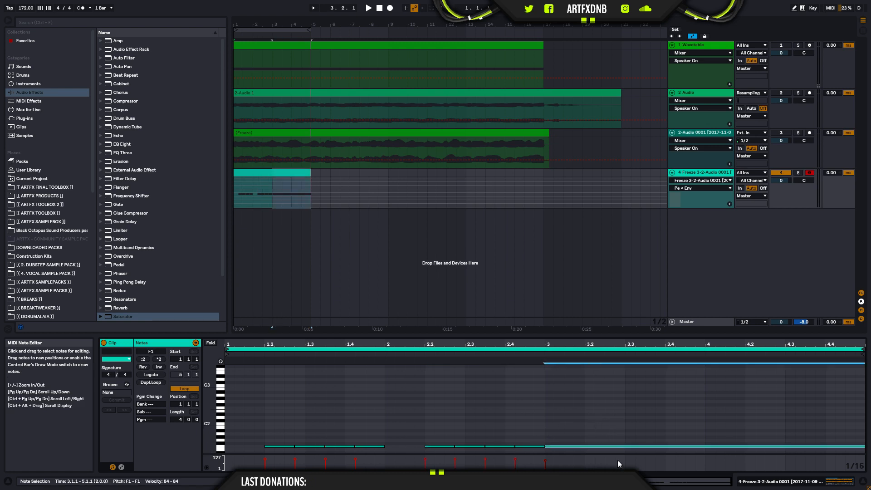
Step: Extend the F1 note at 2.3.3 to the end of bar 2 and duplicate the two-bar note pattern into bars 3 and 4
key("space")
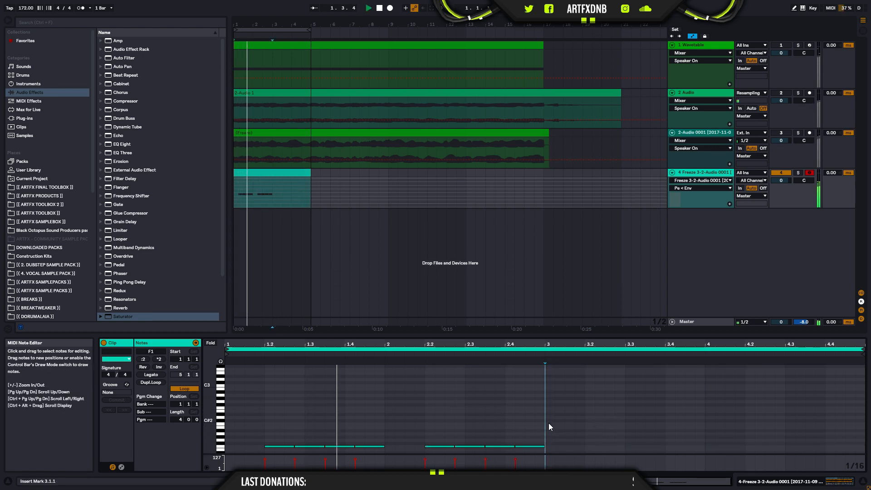
left_click(513, 447)
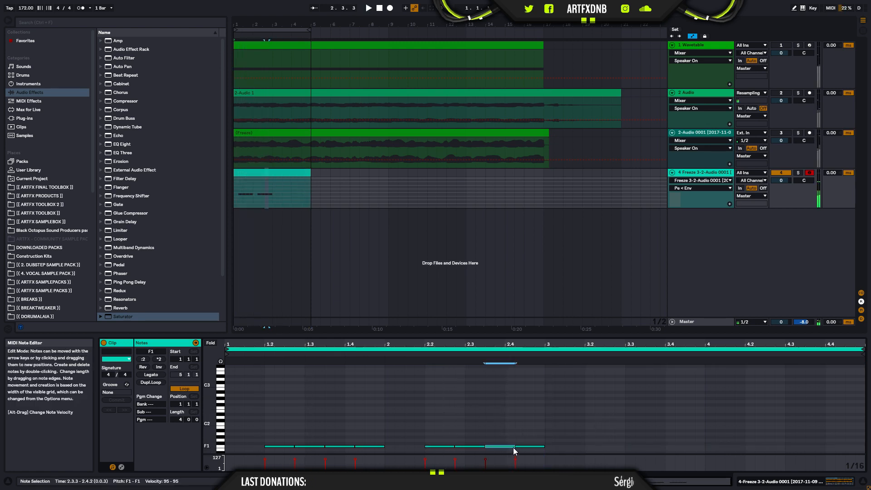
key("space")
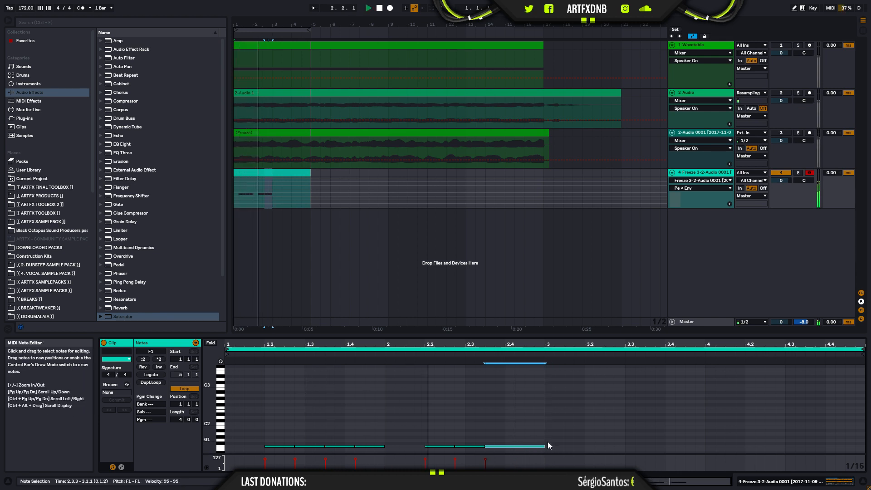
left_click_drag(546, 425, 222, 465)
key("ctrl+d")
Step: Rework bar 4's notes: shorten and slightly raise the note at 4.2.1, and run an F1 note from 4.2.4 to the clip end
left_click(787, 397)
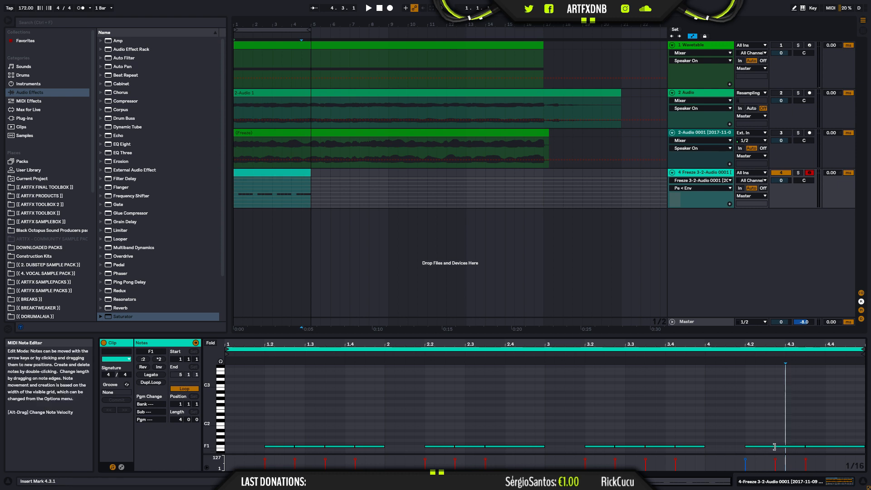
left_click_drag(782, 450, 783, 408)
left_click_drag(775, 447, 804, 448)
key("space")
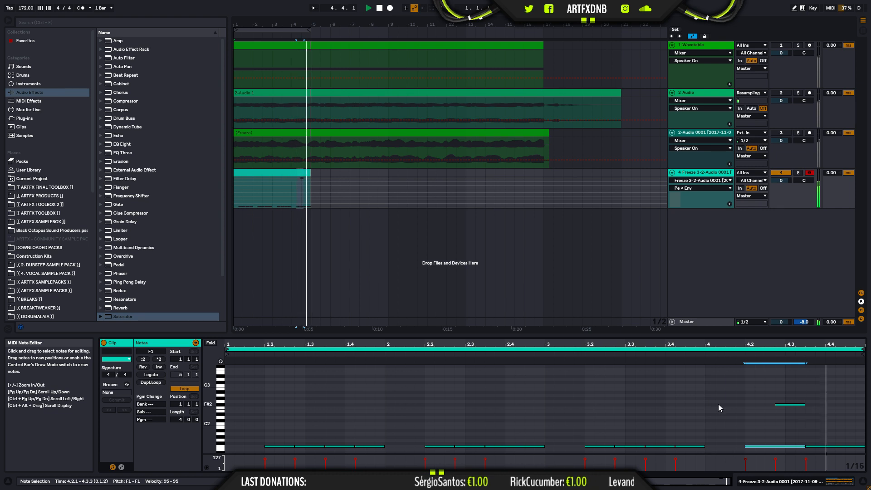
left_click_drag(806, 447, 826, 446)
left_click_drag(796, 405, 863, 447)
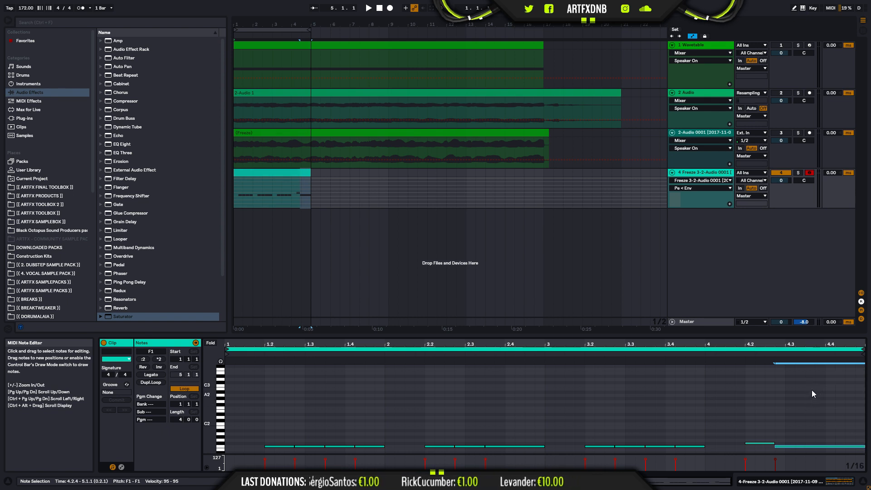
Step: Add a high F#3 note from 4.3.3 to the end of the clip and play the pattern
double_click(810, 366)
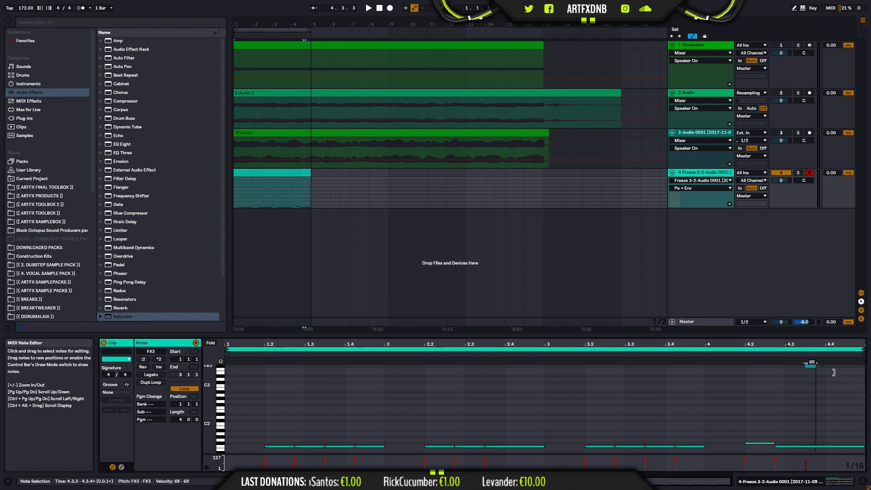
key("space")
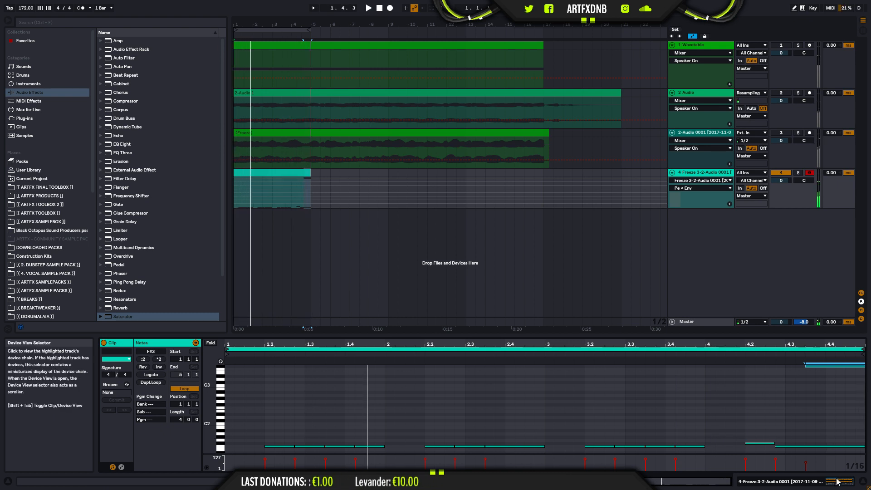
Step: Draw a pitch bend envelope falling to its minimum from 4.4.3 to the end of bar 4, and audition it from bar 4
left_click(121, 467)
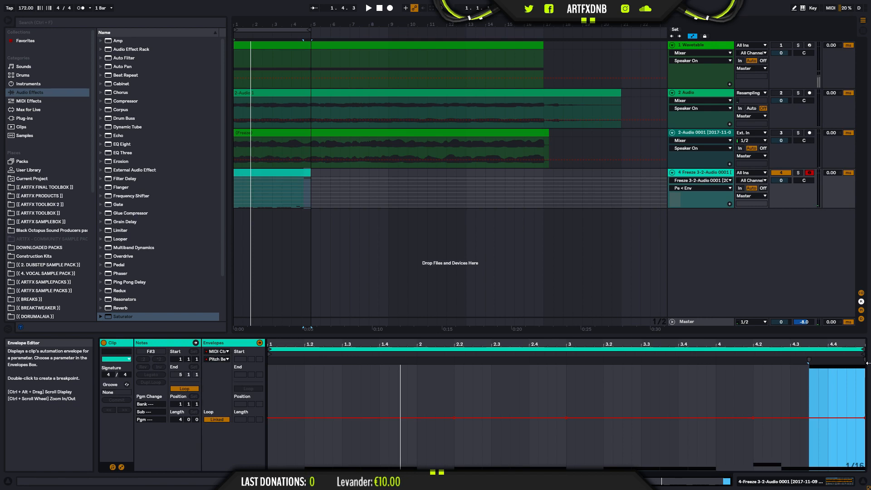
left_click(848, 400)
left_click_drag(854, 416, 846, 470)
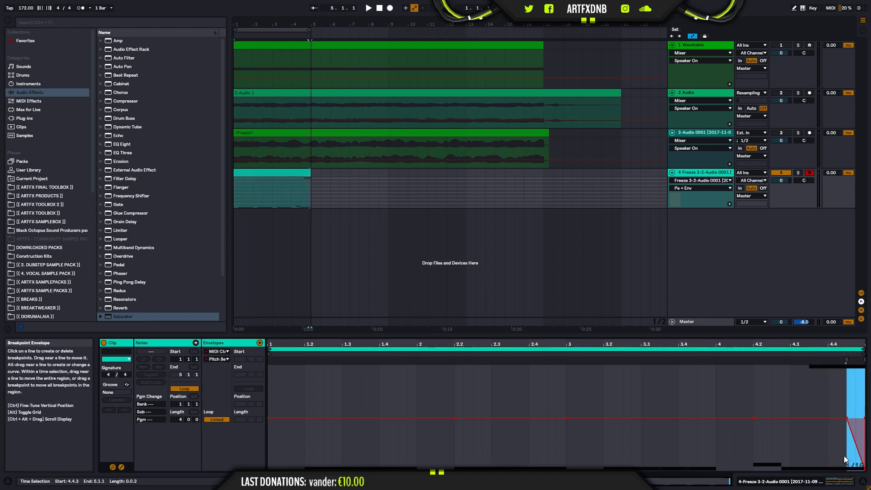
left_click(292, 196)
key("space")
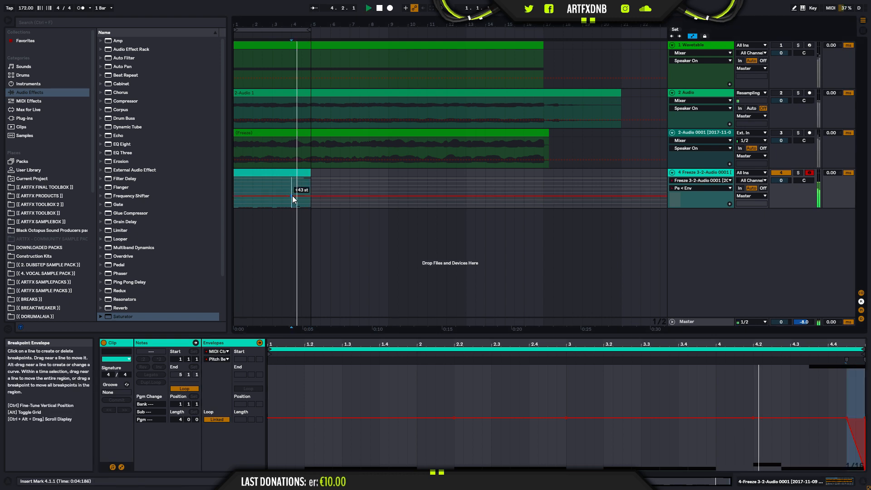
Step: Shift the Sampler's linked sample start and loop region on track 4 to 491126 while auditioning different positions along the waveform
left_click(298, 173)
key("shift+Tab")
left_click(272, 389)
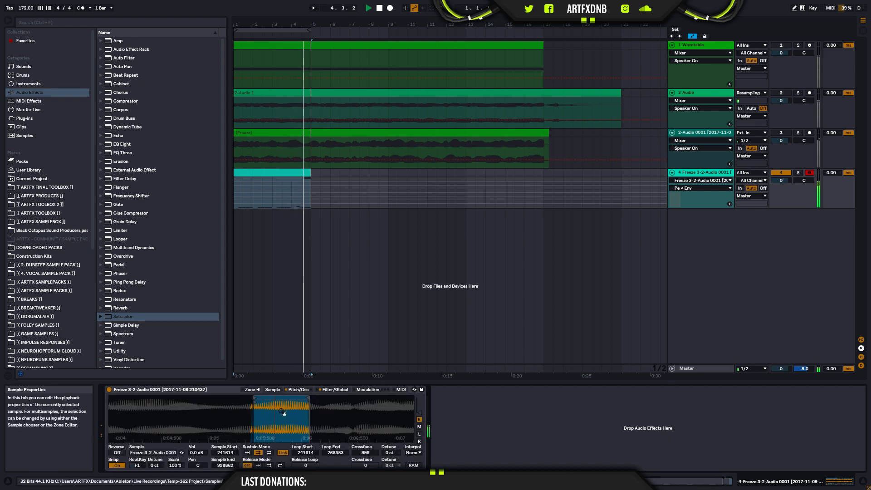
key("space")
left_click_drag(280, 399, 298, 377)
key("space")
key("space")
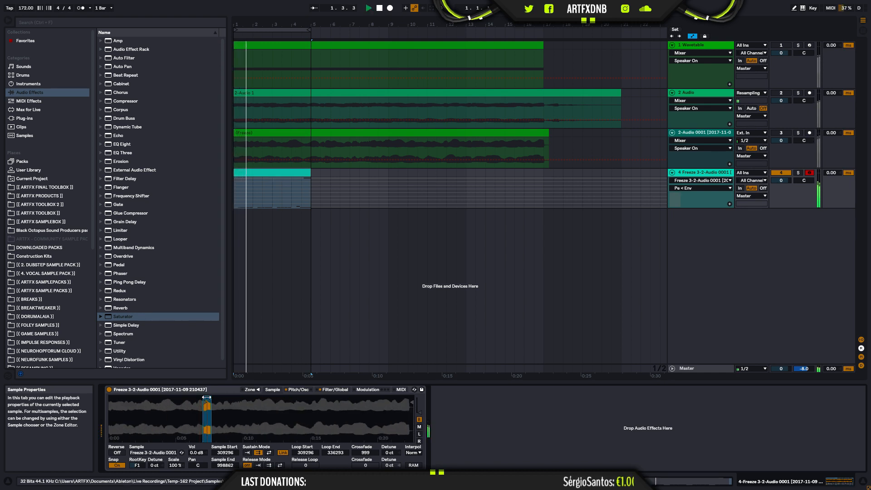
left_click_drag(206, 398, 222, 398)
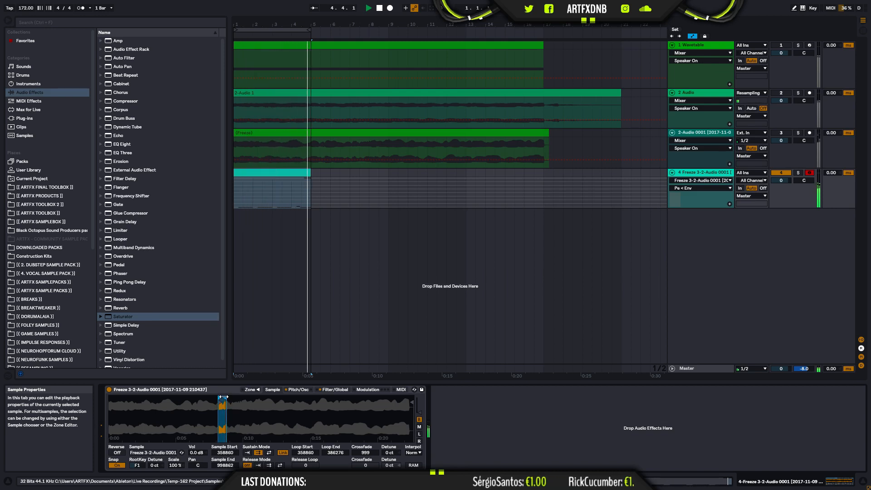
key("space")
left_click_drag(222, 397, 263, 417)
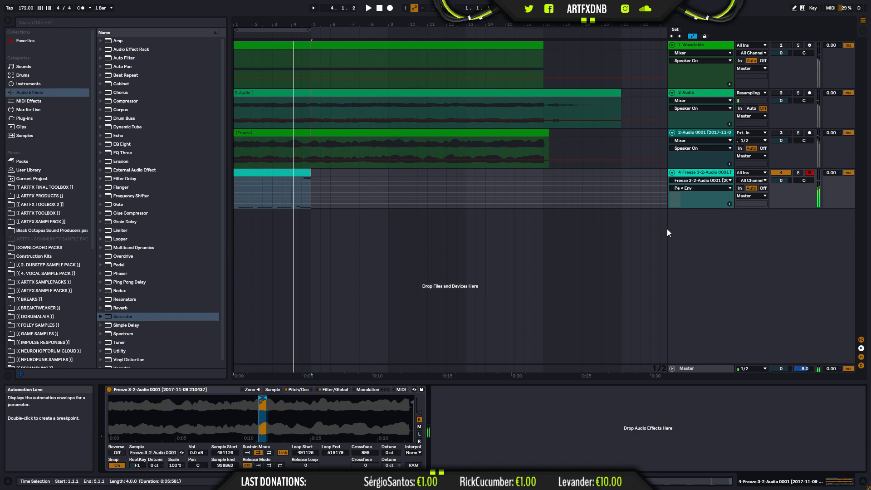
Step: Insert a new audio track below the Freeze Sampler track
right_click(701, 247)
key("ctrl+t")
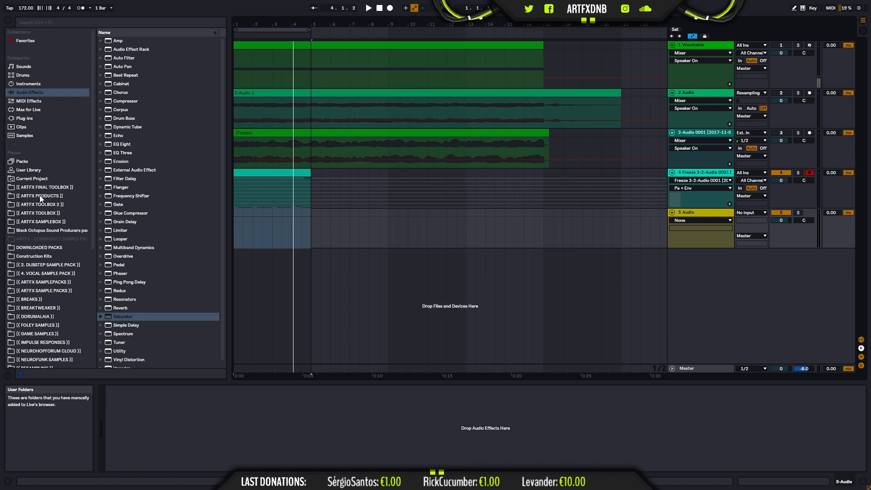
Step: Browse the DOWNLOADED PACKS folder to Construction Kits, Immortal_DnB, ImmortalDnB_Wav_SP, Loops, and show the files in Drum Loops
left_click(45, 247)
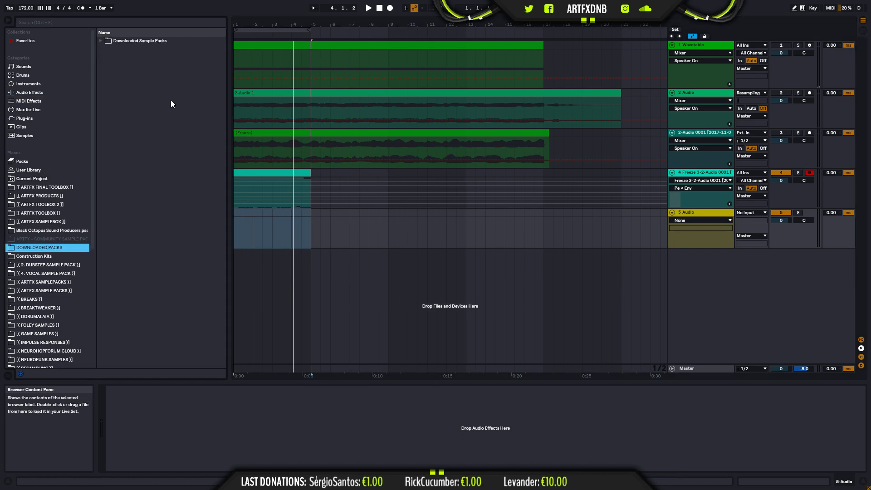
left_click(101, 40)
left_click(105, 57)
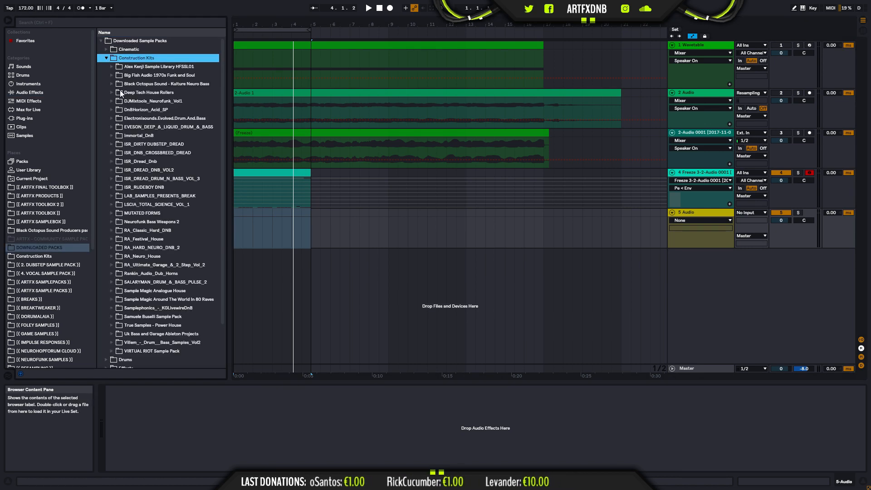
scroll(175, 290, "up", 1)
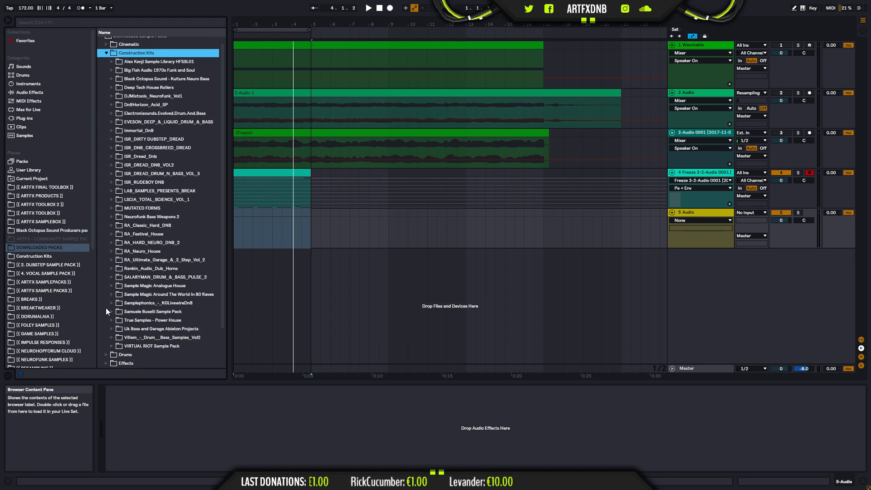
left_click(112, 131)
left_click(117, 139)
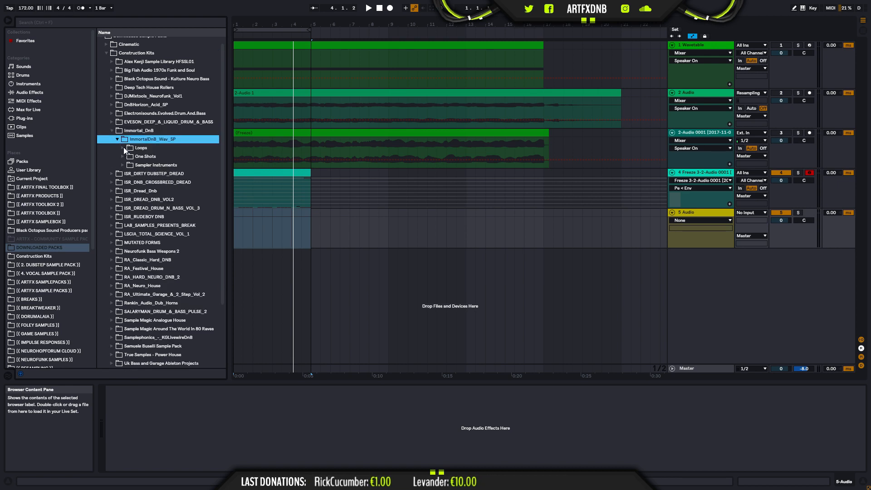
left_click(123, 147)
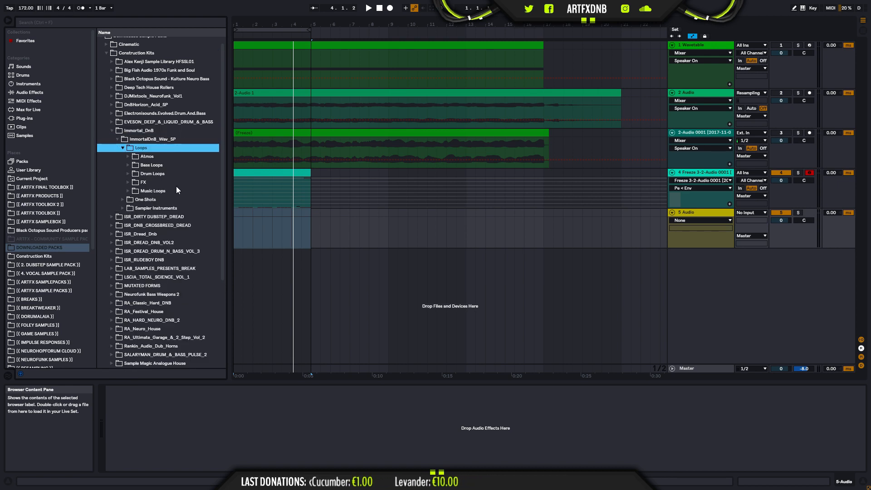
left_click(151, 173)
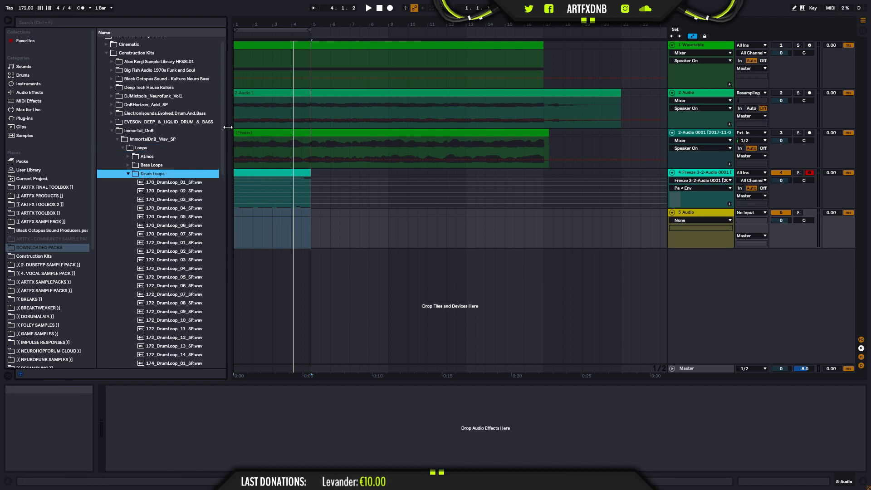
left_click_drag(221, 126, 222, 179)
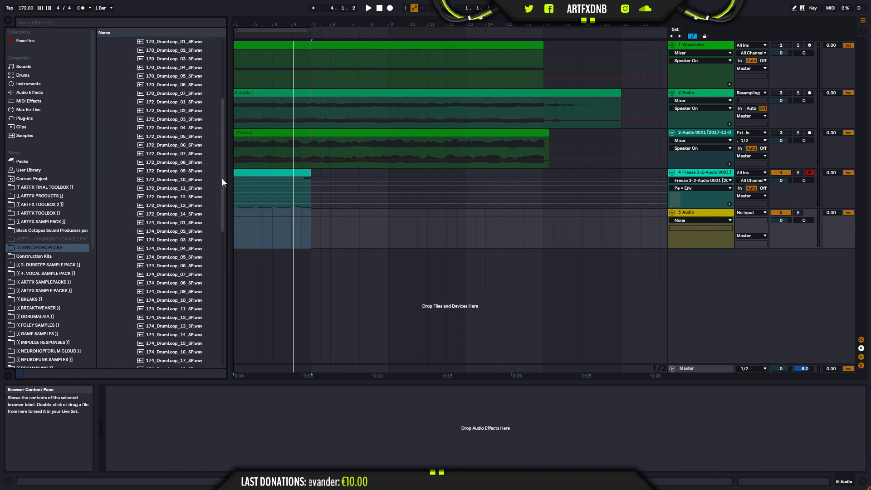
Step: Place 172_DrumLoop_13_SP.wav at bar 1 on track 5, play it, and set the track volume to -5.2 dB
left_click(187, 206)
left_click_drag(187, 205, 240, 229)
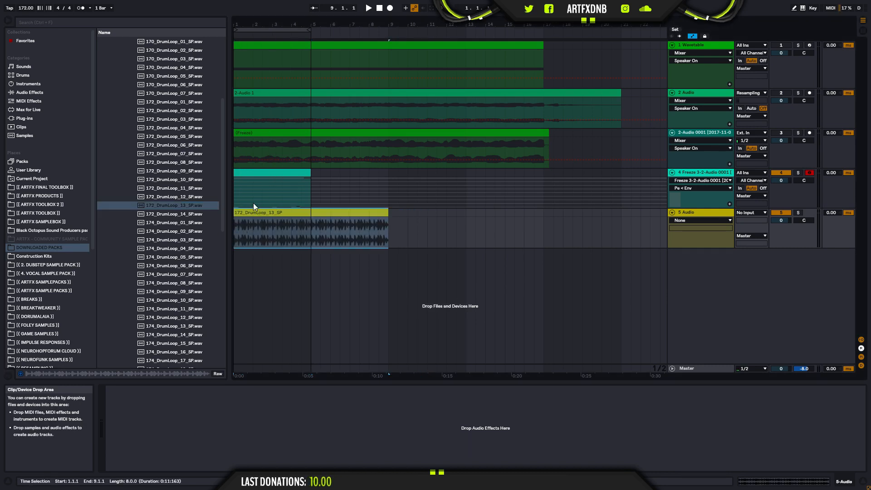
left_click(235, 229)
key("space")
left_click_drag(784, 220, 784, 223)
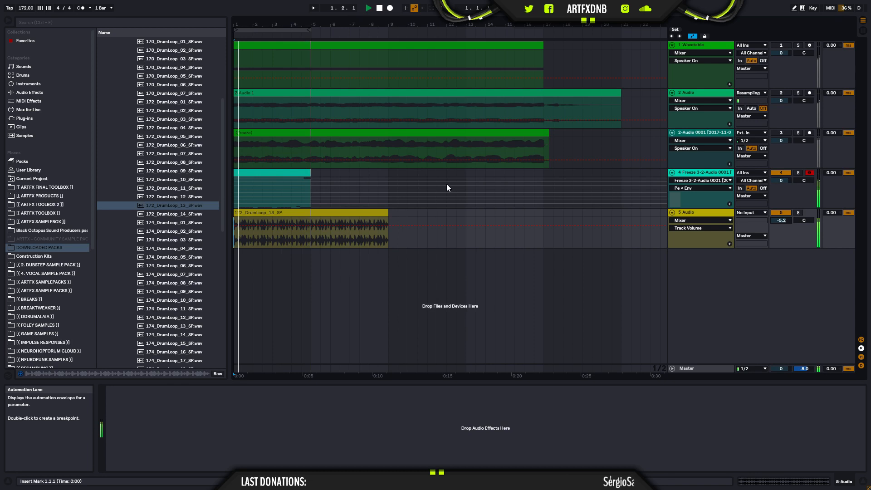
Step: Replace the drum clip's sample with 172_DrumLoop_11_SP.wav after auditioning 172_DrumLoop_14_SP.wav, and set track 5's volume to -7.6 dB
left_click_drag(184, 217, 622, 411)
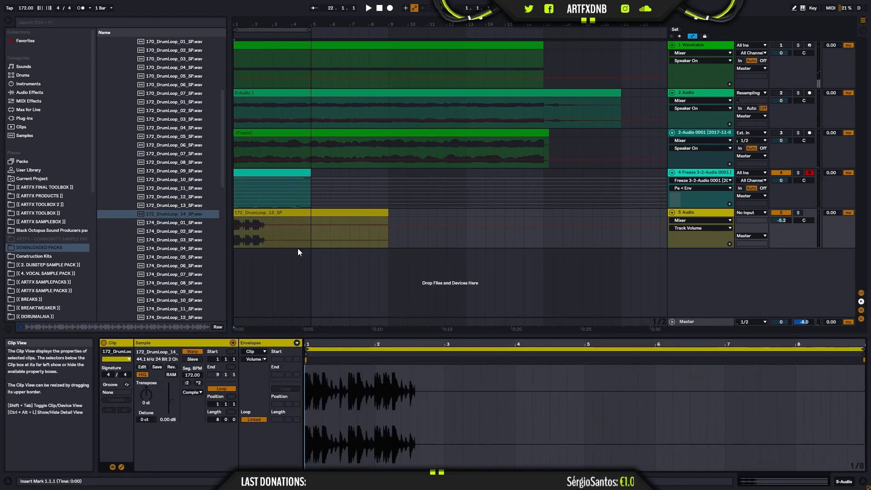
key("space")
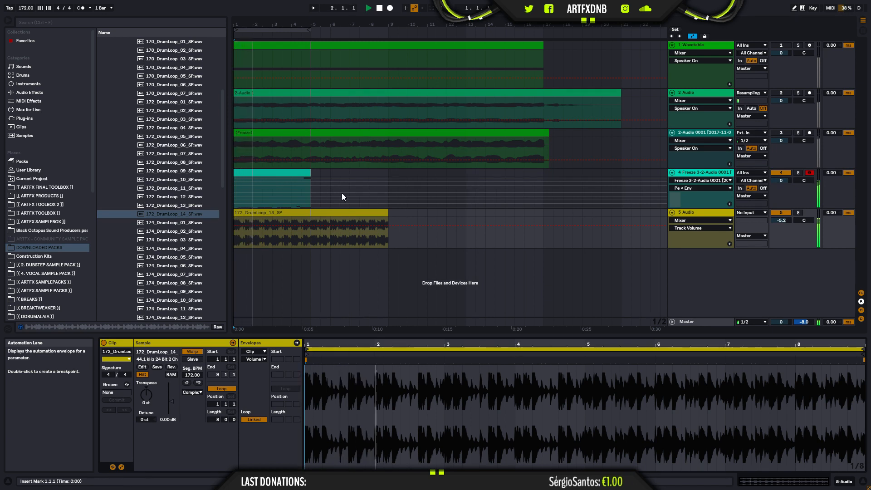
left_click_drag(178, 188, 394, 403)
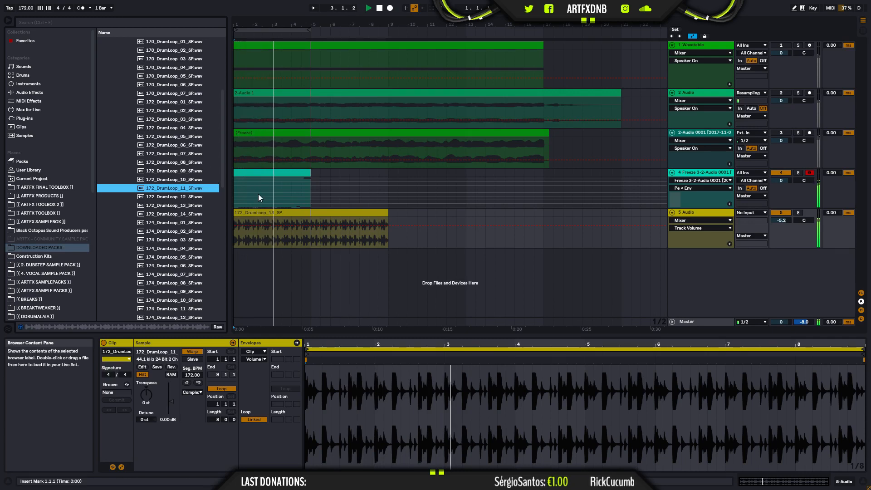
left_click_drag(782, 220, 782, 230)
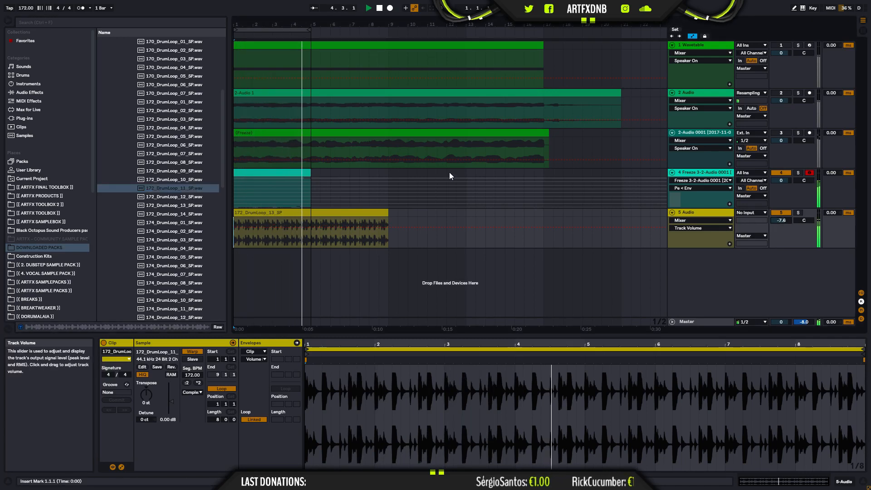
Step: Move the Sampler's linked sample start and loop region on track 4 near the waveform's end, starting at 838952
left_click(292, 172)
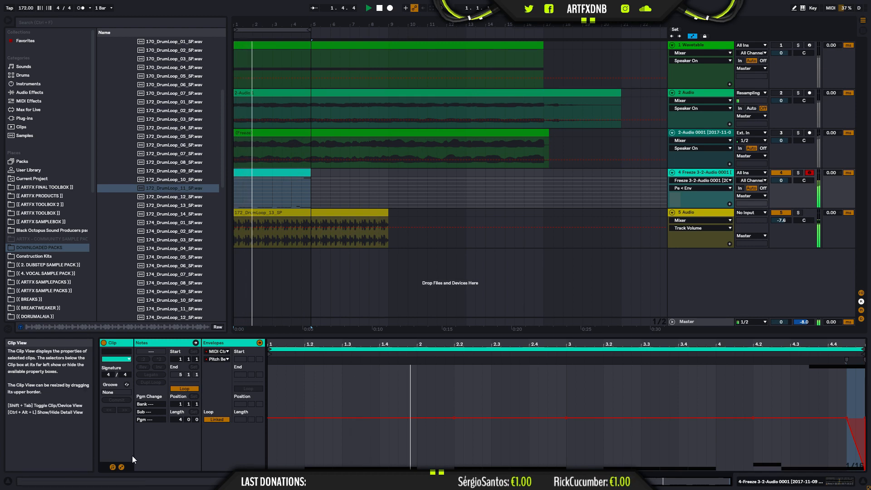
key("shift+Tab")
mouse_move(263, 398)
left_mouse_down()
mouse_move(373, 404)
mouse_move(235, 410)
mouse_move(269, 418)
mouse_move(257, 418)
mouse_move(154, 396)
mouse_move(402, 399)
mouse_move(369, 402)
left_mouse_up()
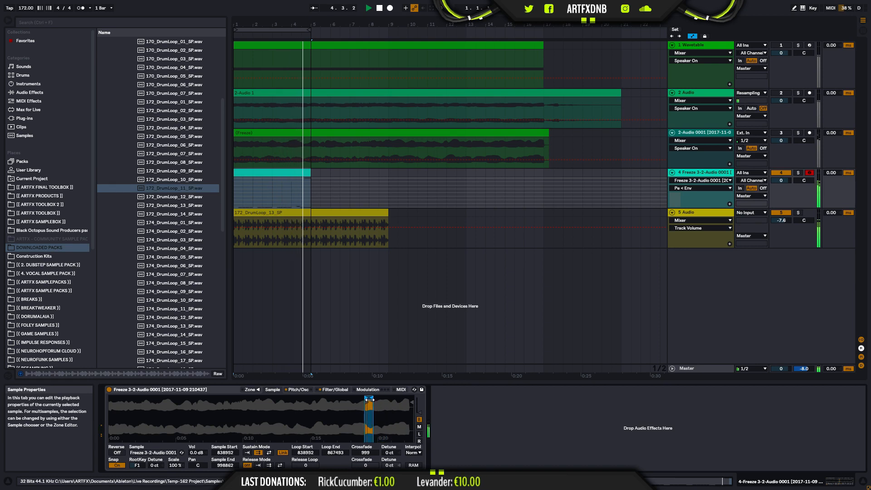
Step: Solo track 4, set the Sampler filter's frequency to 1.29 kHz and its type to notch, and start playback
left_click(798, 172)
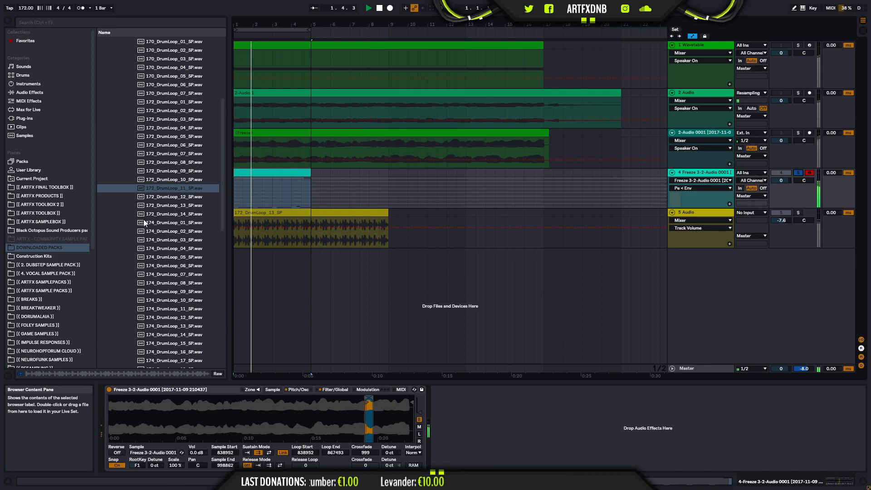
left_click(328, 389)
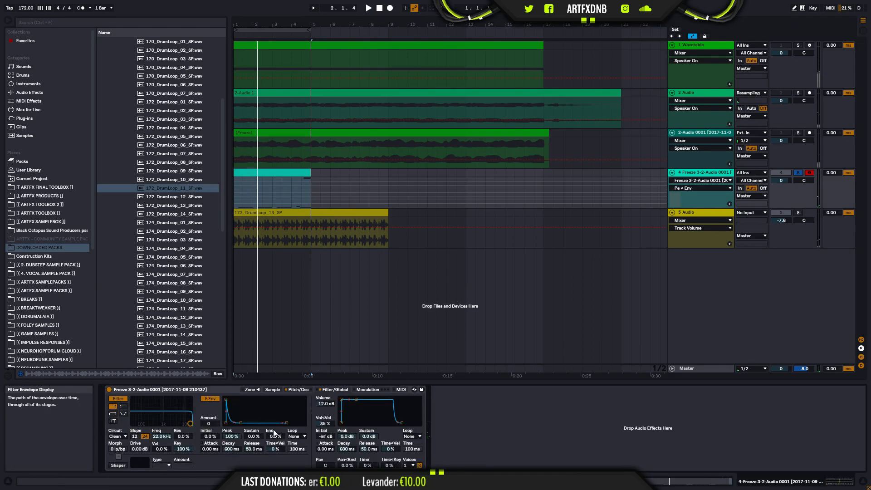
left_click(162, 437)
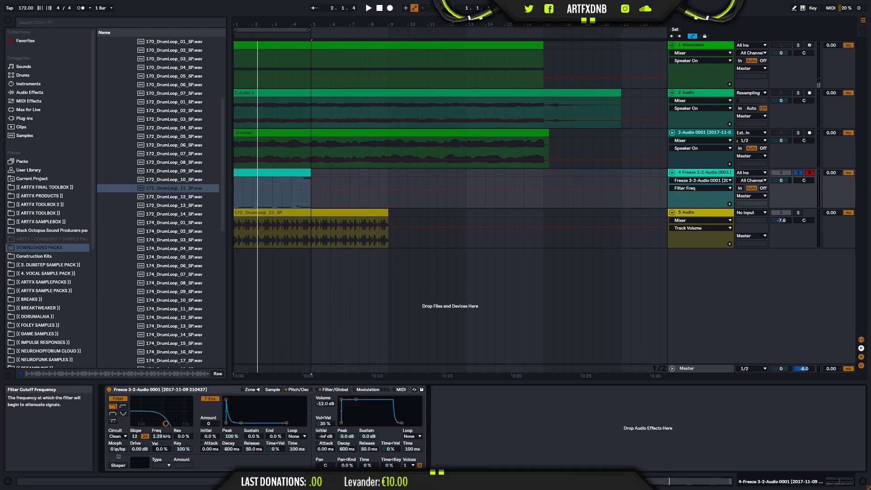
left_click(123, 413)
key("space")
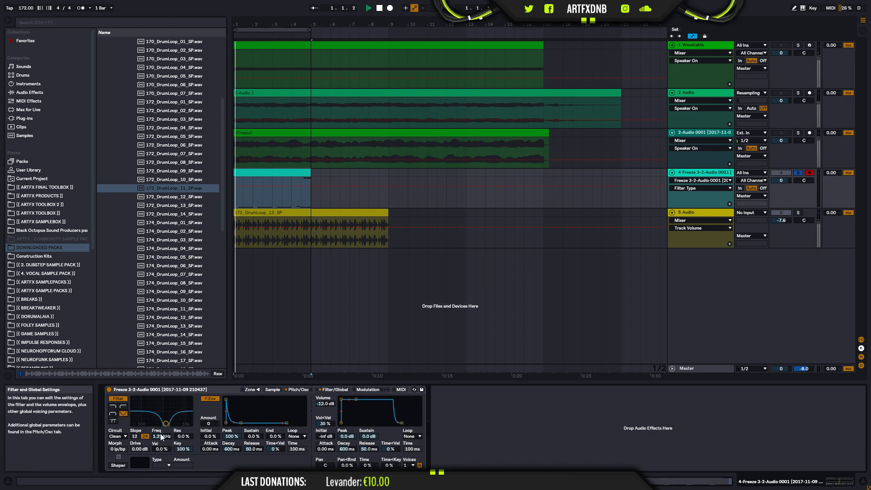
Step: Set the Sampler filter's frequency to 998 Hz and enable its filter envelope with an amount of 21
mouse_move(159, 437)
left_mouse_down()
mouse_move(159, 449)
mouse_move(160, 441)
left_mouse_up()
left_click(209, 423)
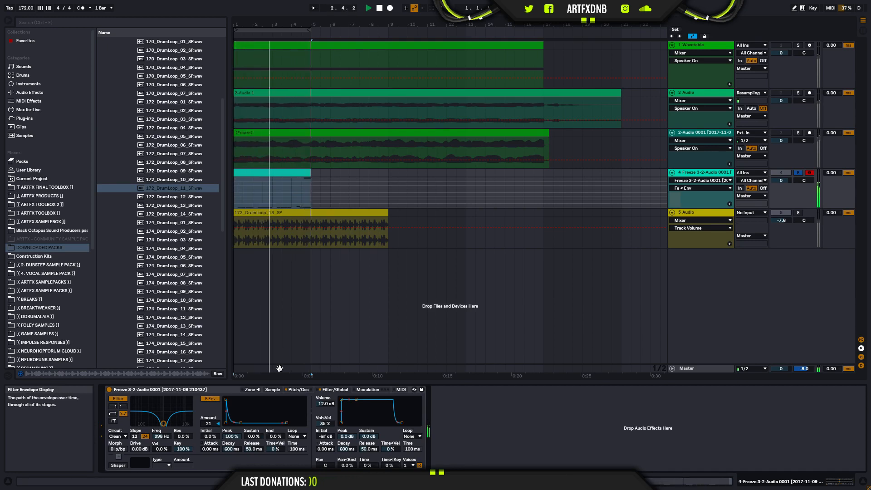
Step: Show the Sampler's filter frequency automation on track 4, draw a raised peak late in bar 4, and audition it
left_click_drag(247, 24, 252, 107)
left_click(163, 423)
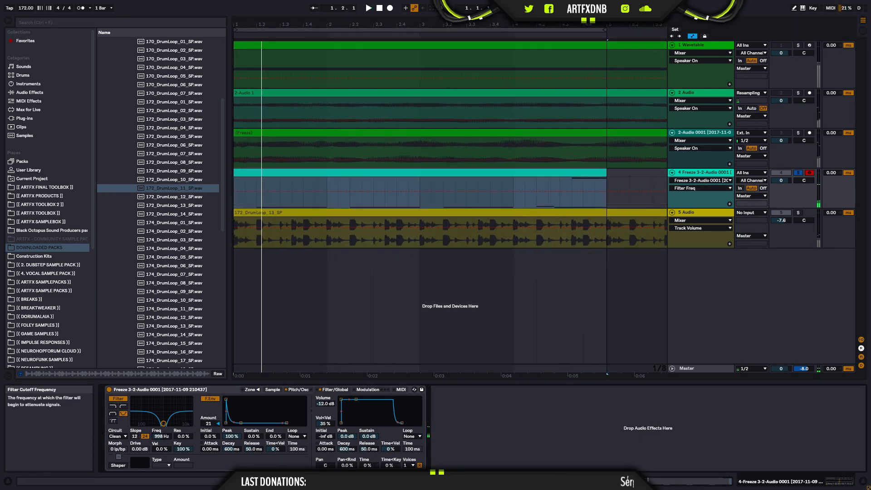
left_click(562, 191)
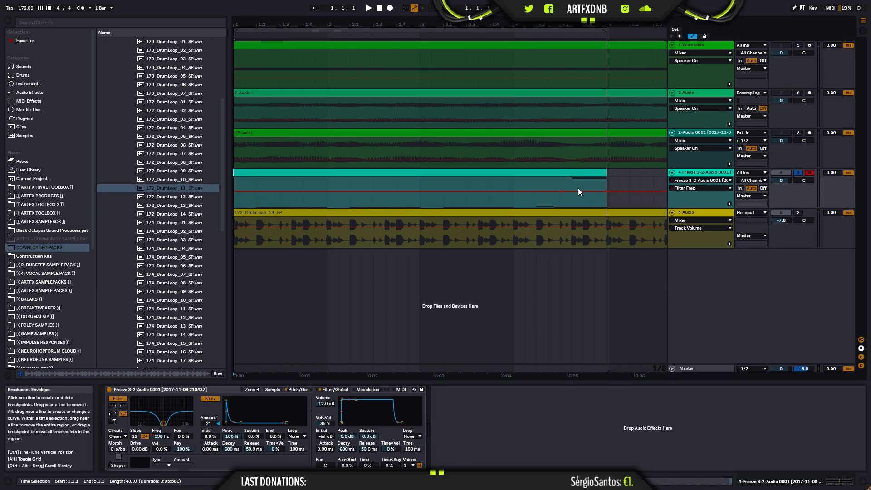
left_click_drag(575, 191, 583, 184)
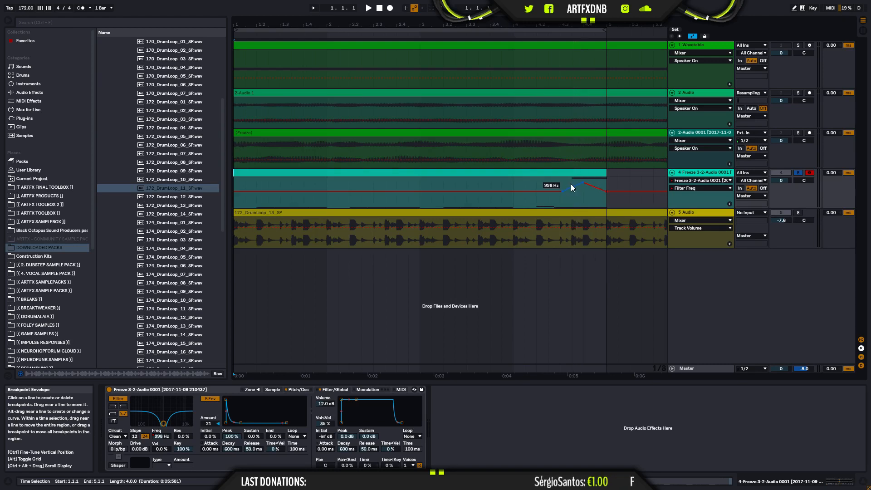
left_click(559, 183)
key("space")
key("space")
Step: Add a filter frequency dip at 1.3 and a peak at 1.4, returning to 992 Hz at bar 2, and play it
left_click(257, 180)
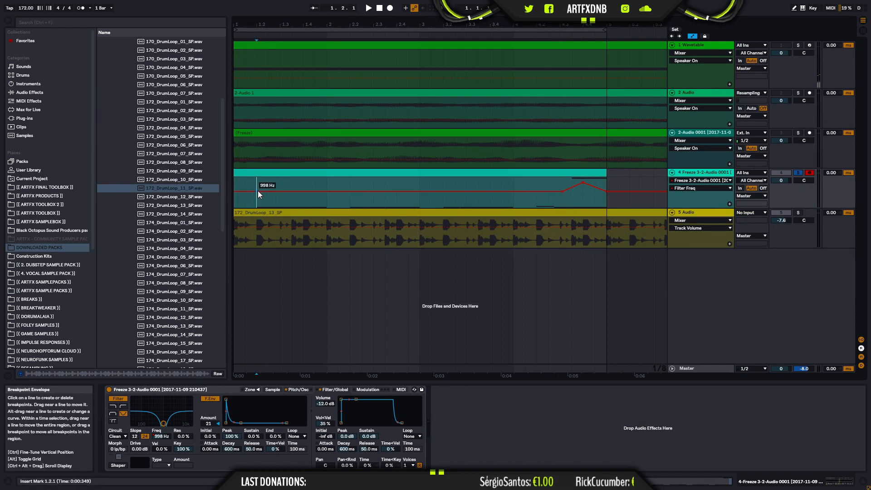
left_click_drag(279, 192, 329, 192)
key("space")
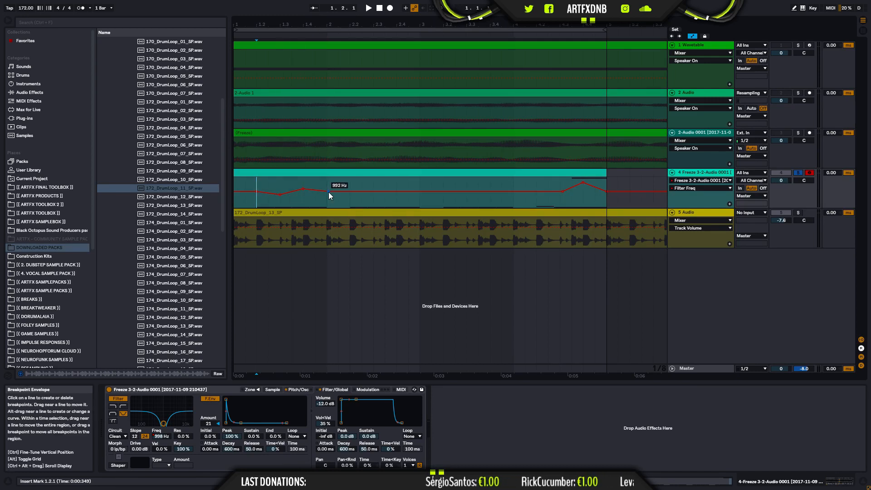
key("space")
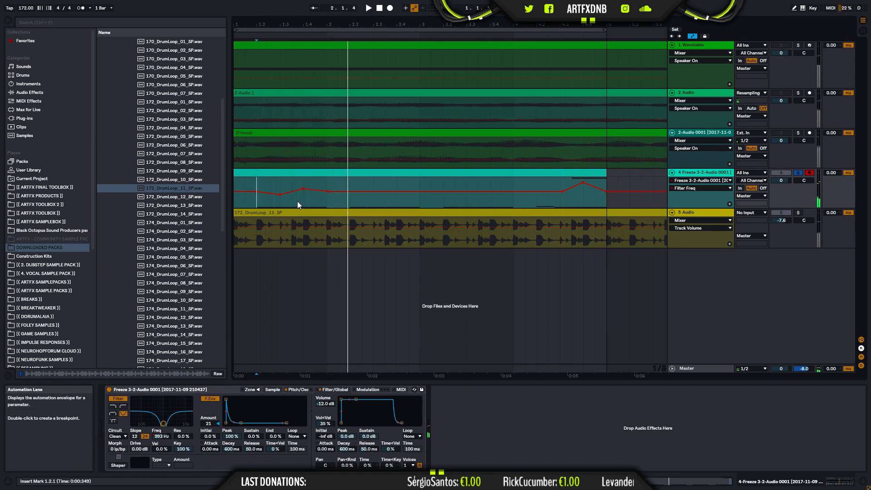
Step: Shift bar 1's filter dip and peak slightly earlier, add a 665 Hz dip just before bar 2, and audition repeatedly from 1.2.1
mouse_move(279, 194)
left_mouse_down()
mouse_move(268, 182)
mouse_move(269, 201)
mouse_move(268, 192)
mouse_move(291, 200)
mouse_move(316, 191)
mouse_move(290, 187)
left_mouse_up()
key("space")
key("space")
left_click(253, 184)
key("space")
key("space")
key("space")
key("space")
key("space")
key("space")
key("space")
key("space")
key("space")
key("space")
key("space")
key("space")
key("space")
key("space")
key("space")
key("space")
key("space")
key("space")
key("space")
key("space")
key("space")
left_click_drag(314, 190, 315, 193)
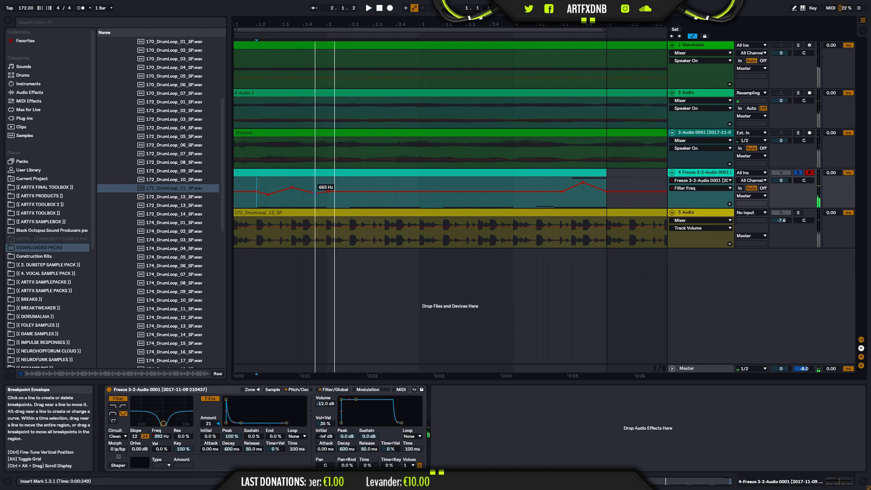
Step: Unsolo track 4 and play the filter-automated bassline together with the drum loop from bar 1
left_click(797, 174)
key("space")
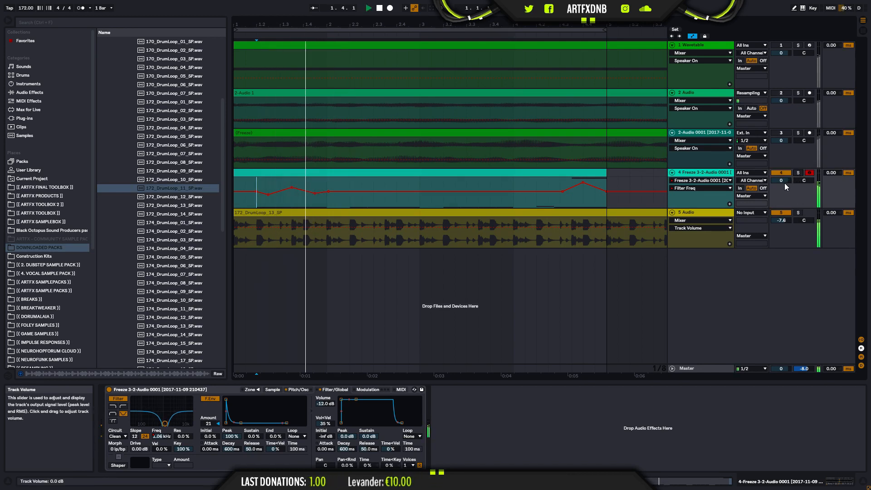
left_click(235, 184)
key("space")
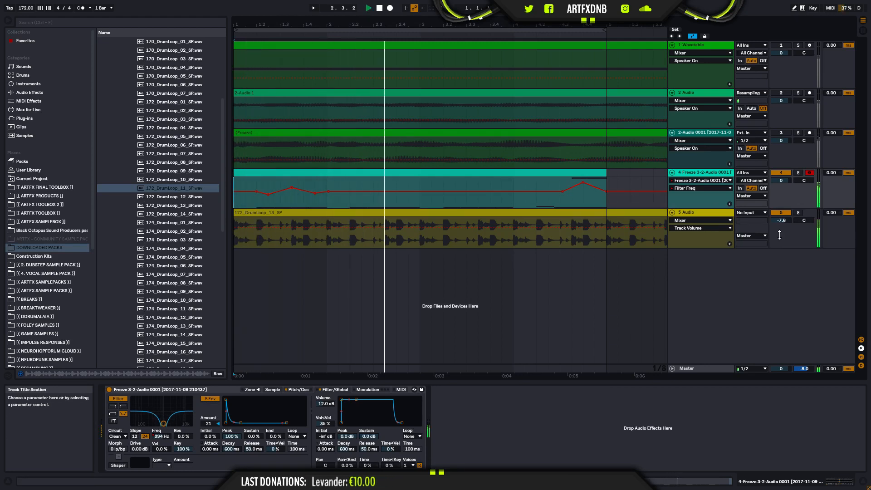
key("space")
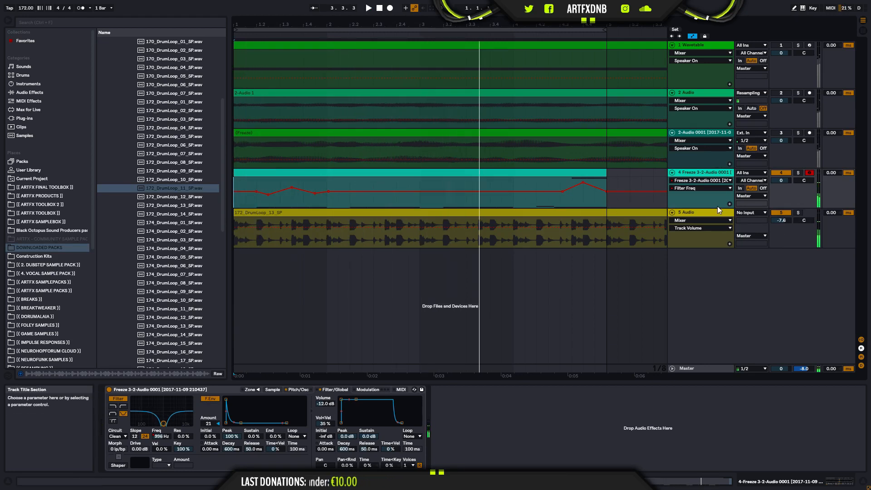
Step: Give track 4's filter frequency its own automation lane and duplicate bar 1's automation into bars 2 and 3
left_click(730, 204)
left_click_drag(329, 211, 232, 217)
key("ctrl+d")
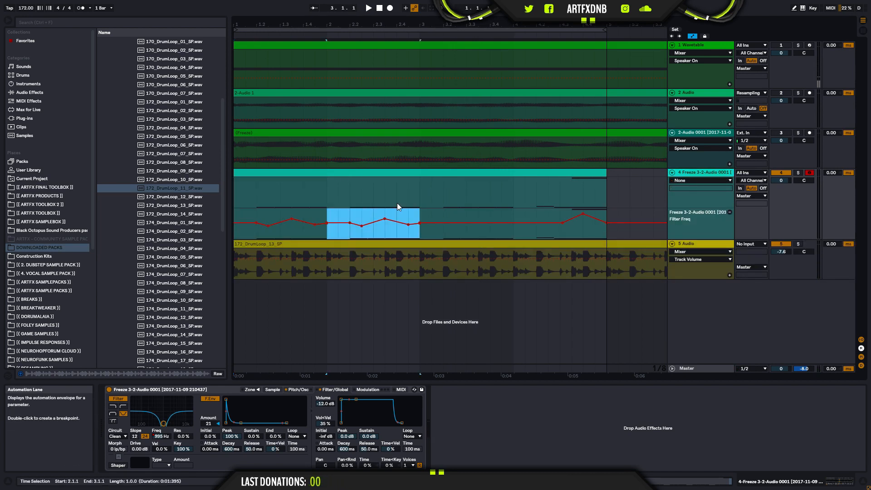
key("ctrl+d")
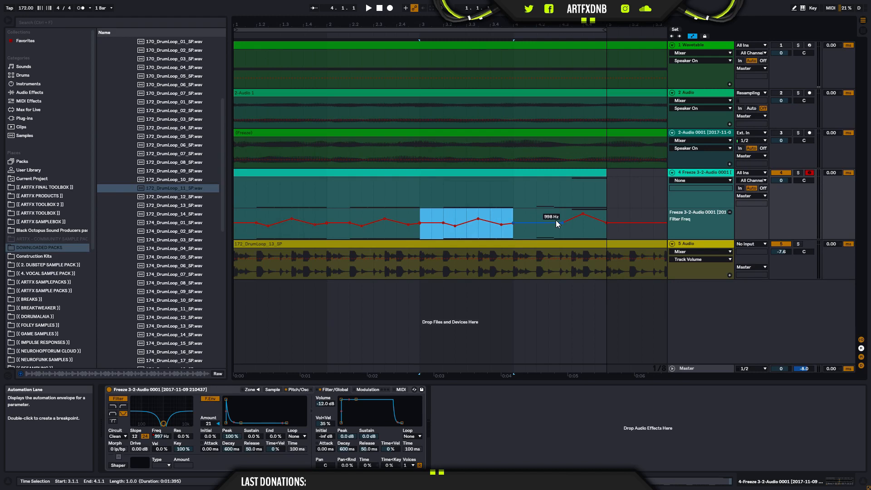
Step: Add a 665 Hz filter dip before the peak in bar 4, play from 4.2.1, and solo track 4
left_click(538, 223)
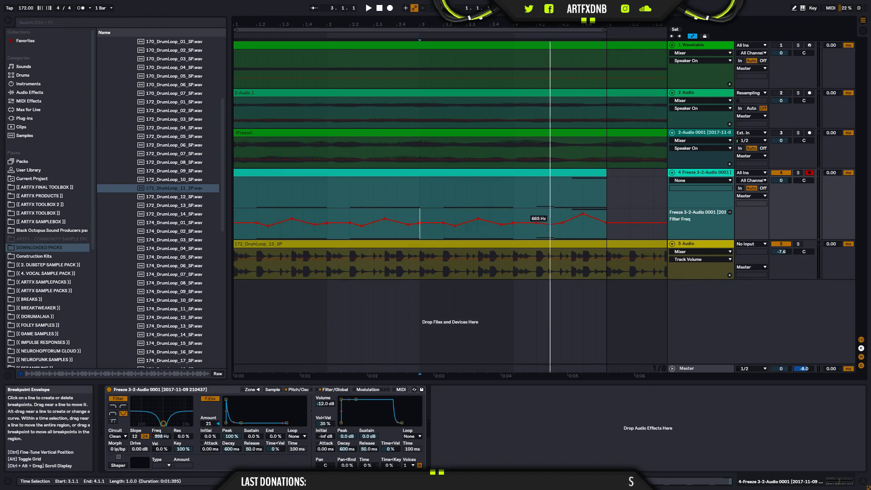
left_click(538, 215)
key("space")
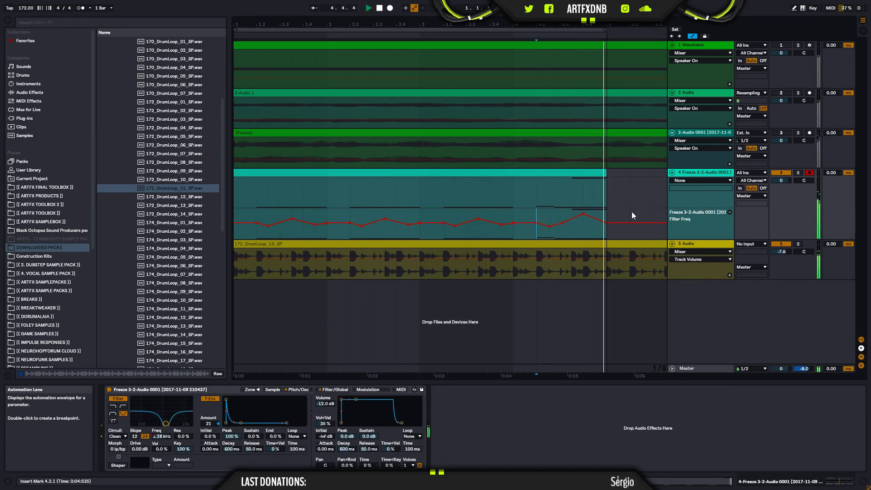
left_click(798, 173)
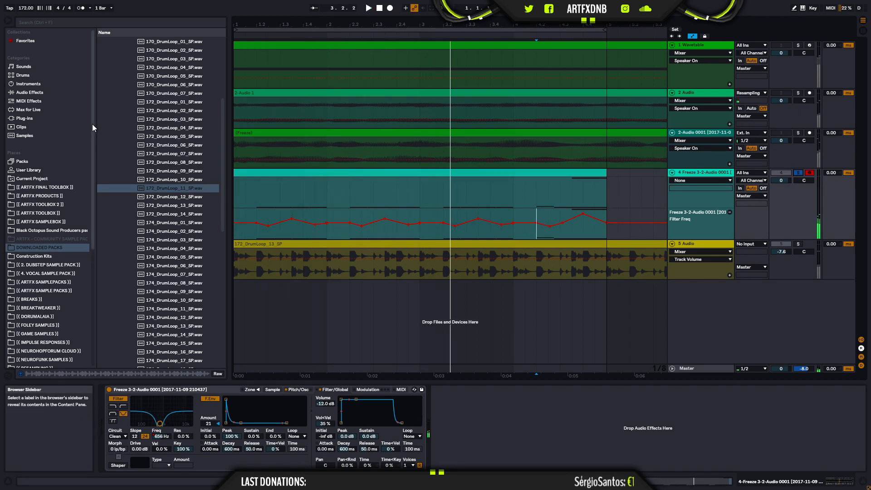
Step: Load the iZotope Trash 2 x64 distortion plug-in after the Sampler on track 4
left_click(50, 119)
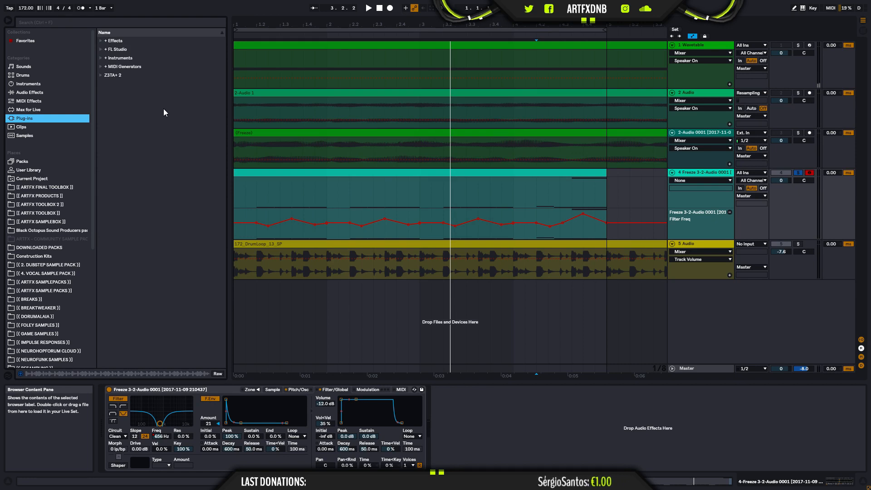
left_click(100, 41)
scroll(134, 134, "down", 5)
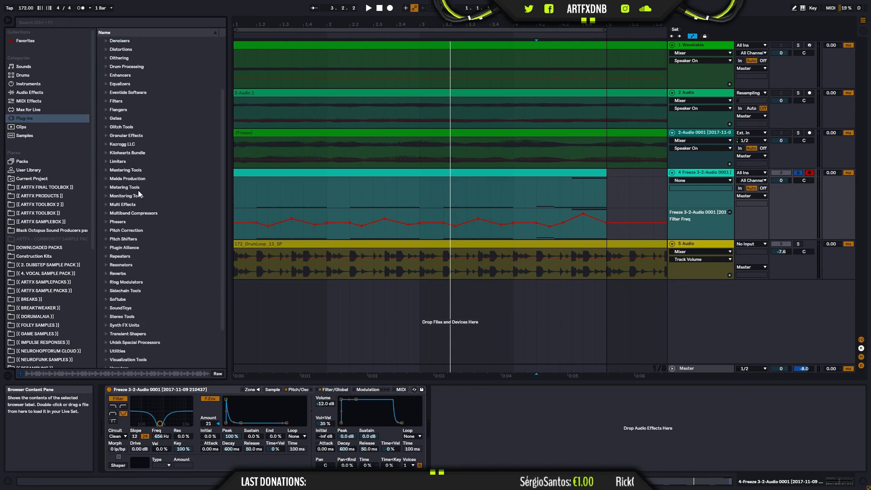
scroll(121, 181, "up", 5)
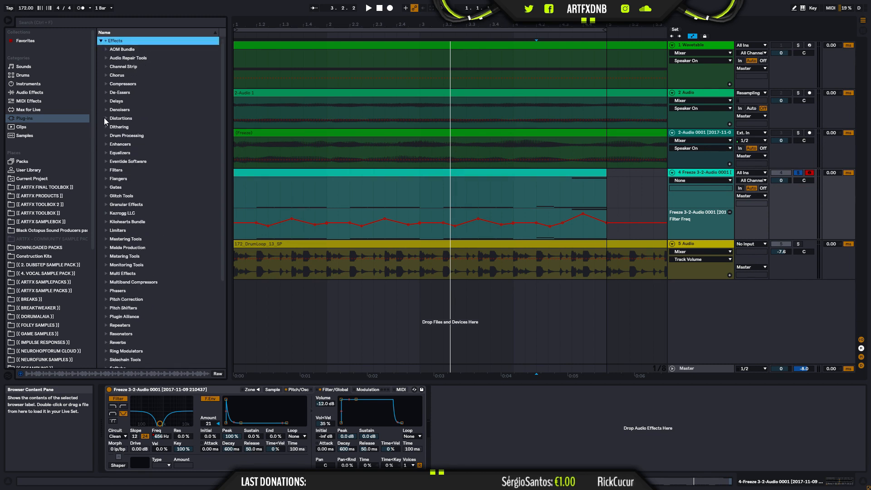
left_click(104, 118)
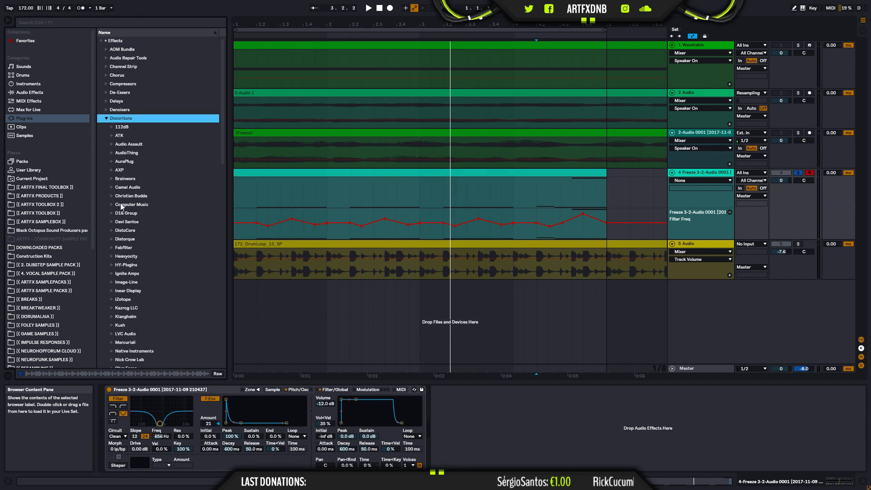
left_click(110, 299)
left_click_drag(151, 316, 464, 441)
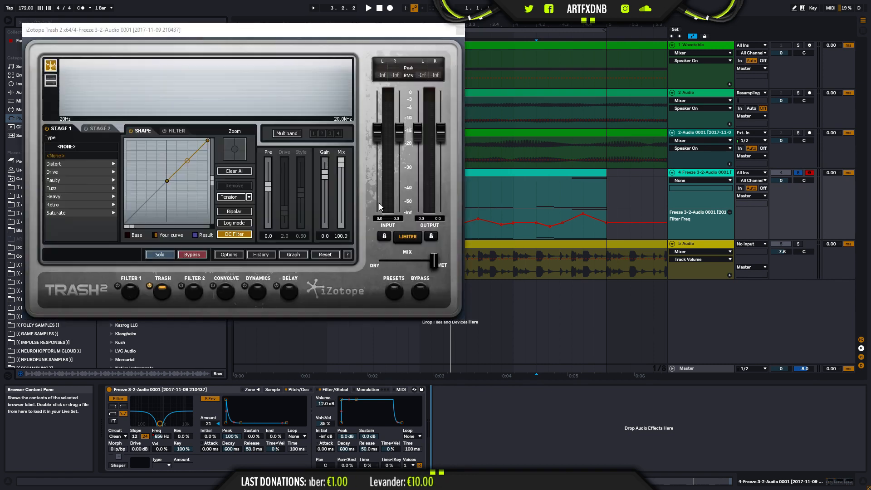
left_click_drag(264, 30, 476, 65)
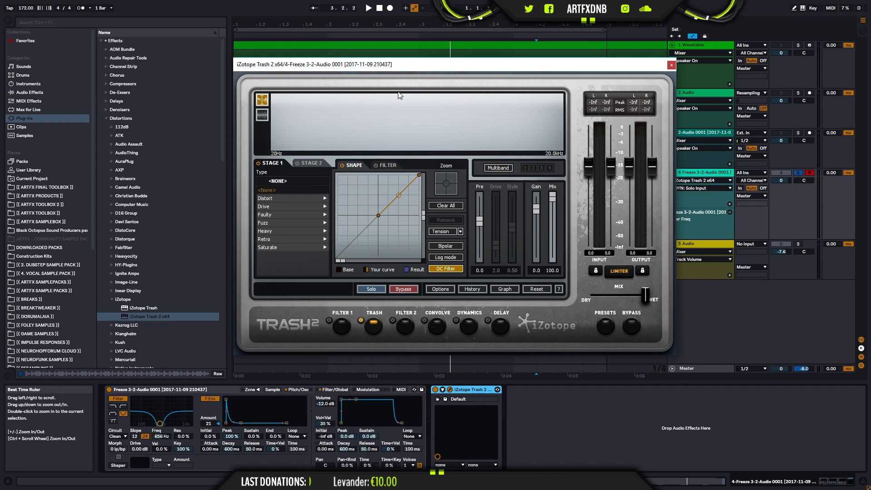
left_click_drag(351, 69, 317, 50)
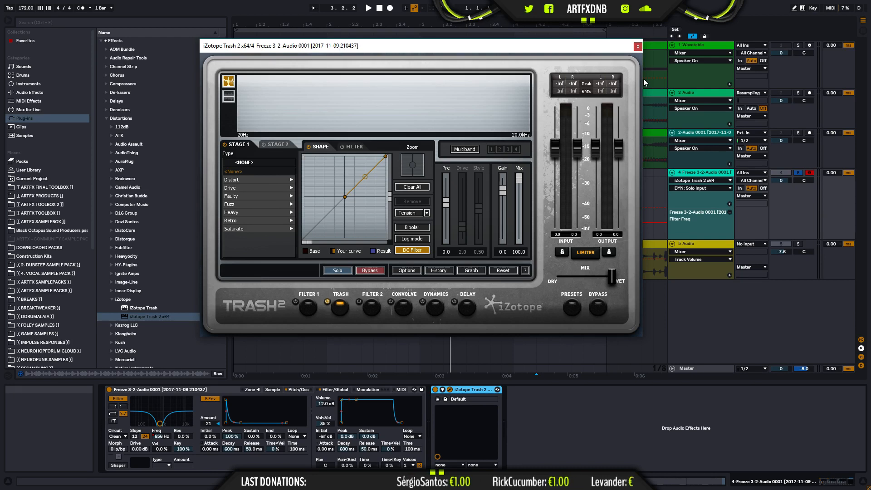
mouse_move(609, 45)
left_mouse_down()
mouse_move(642, 146)
mouse_move(635, 64)
mouse_move(646, 62)
mouse_move(555, 54)
mouse_move(542, 74)
mouse_move(594, 53)
mouse_move(616, 55)
left_mouse_up()
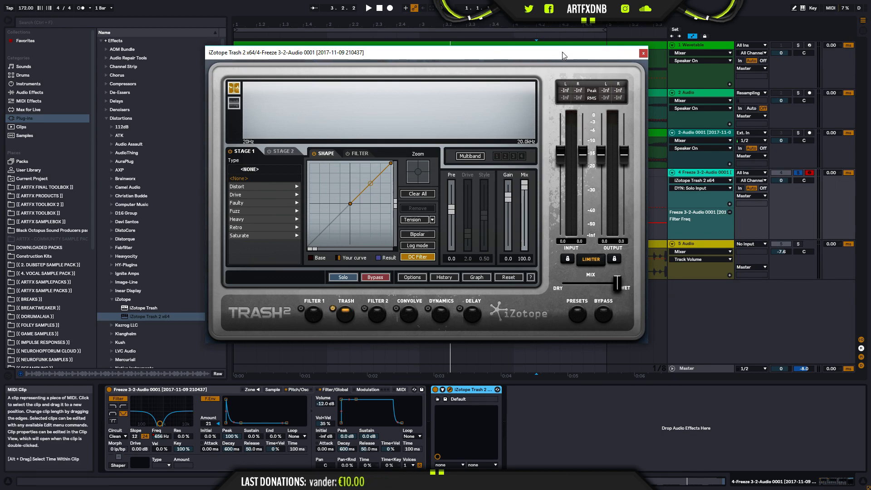
mouse_move(563, 55)
left_mouse_down()
mouse_move(526, 53)
mouse_move(553, 60)
left_mouse_up()
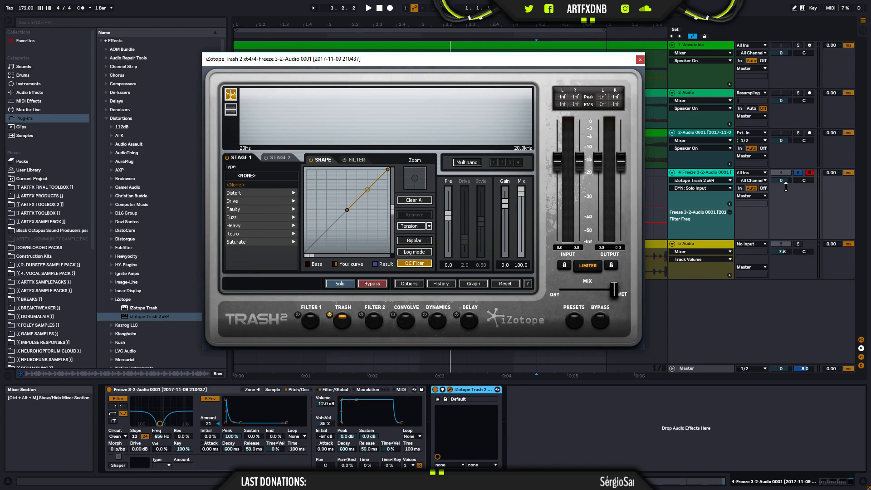
Step: Audition the soloed bassline through Trash 2 and browse the Distort algorithms for Stage 1
key("space")
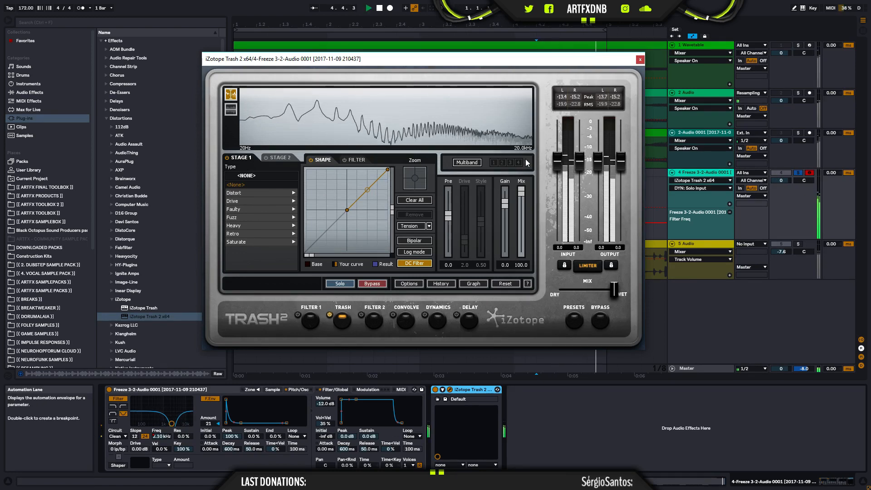
key("space")
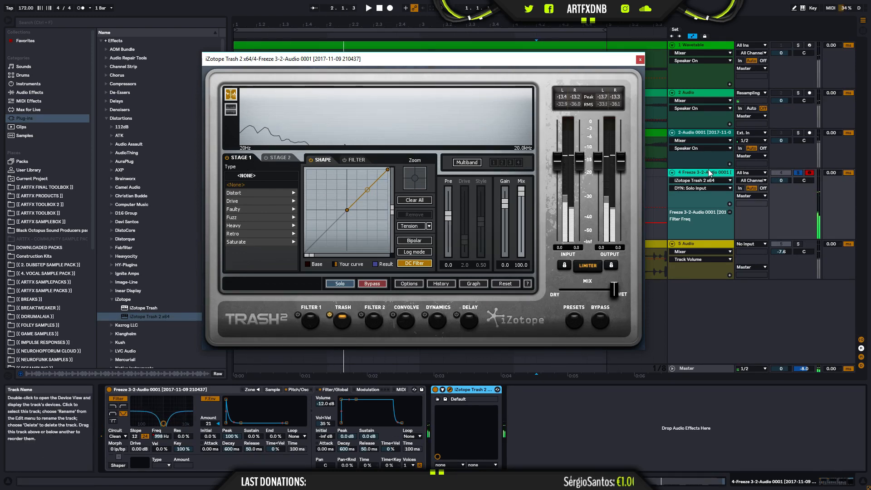
left_click(245, 192)
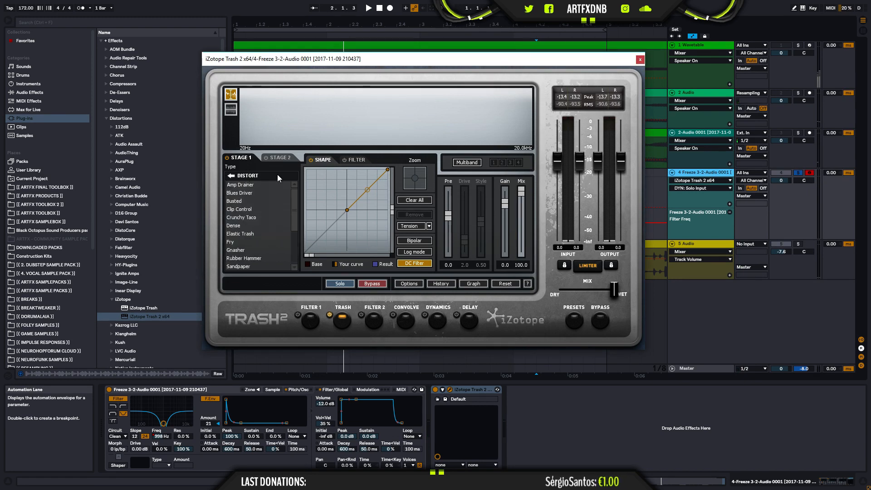
left_click(231, 176)
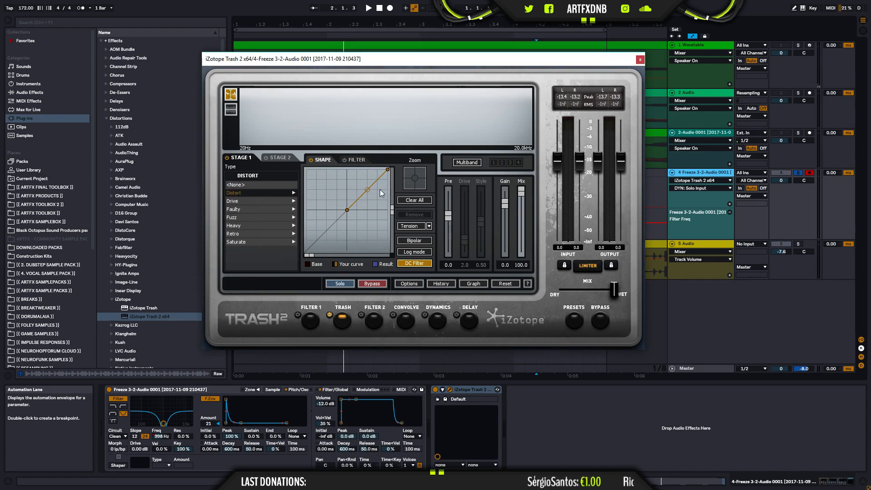
Step: During playback, bend Trash 2's Stage 1 waveshaper curve strongly upward and add a point just above its centre for a steeper rise
key("space")
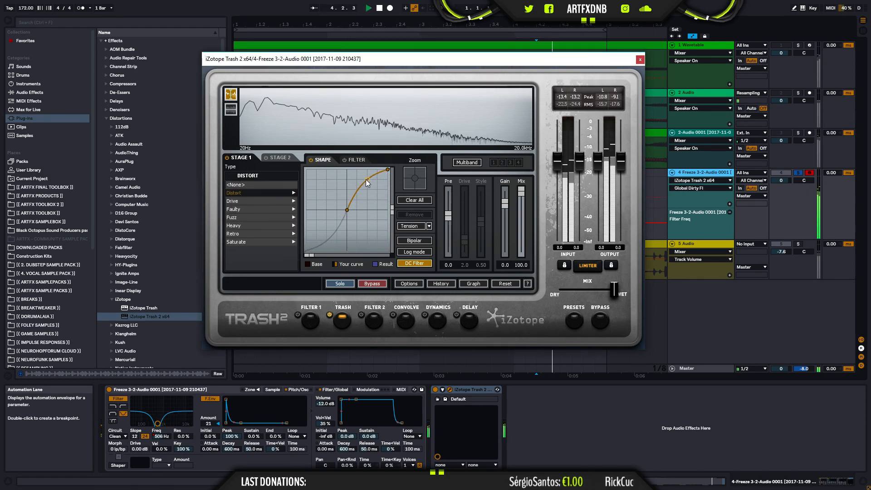
mouse_move(365, 172)
left_mouse_down()
mouse_move(364, 162)
mouse_move(364, 173)
left_mouse_up()
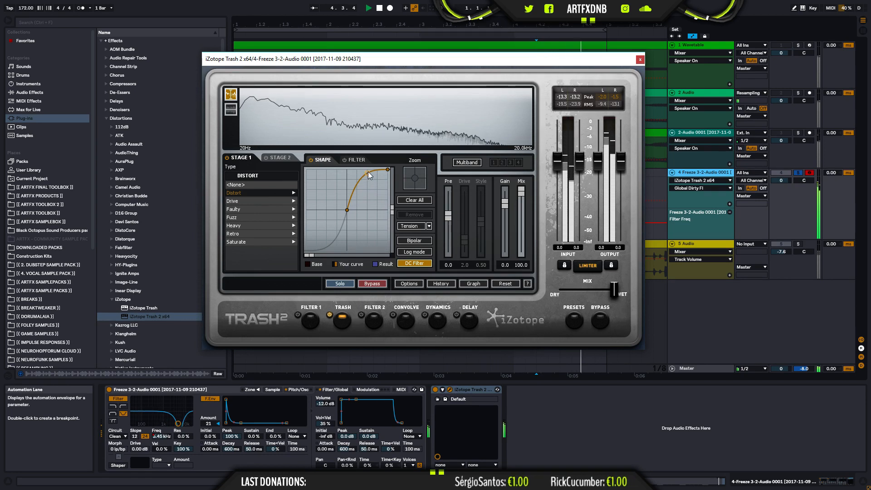
left_click_drag(355, 185, 351, 198)
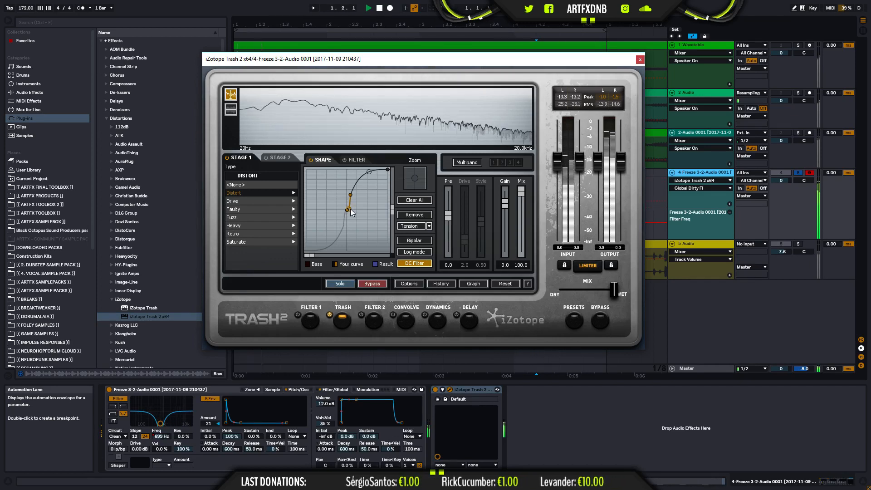
mouse_move(352, 194)
left_mouse_down()
mouse_move(368, 192)
mouse_move(351, 173)
mouse_move(351, 197)
left_mouse_up()
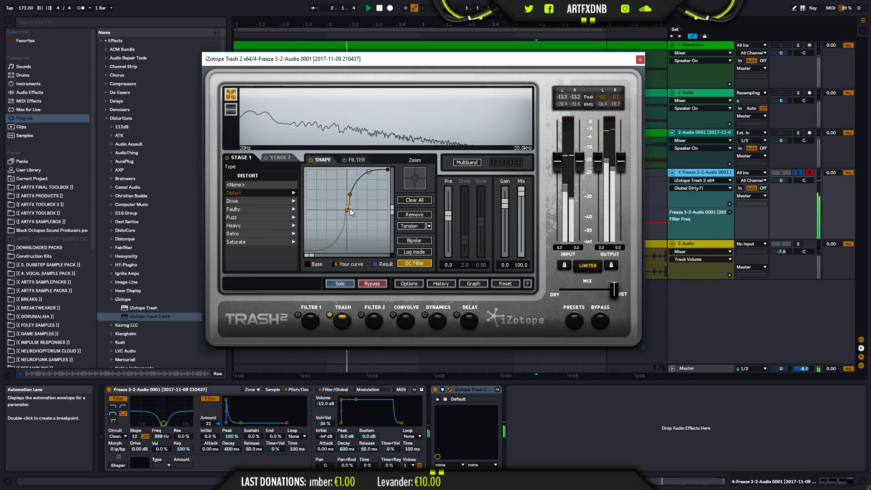
Step: Lower Trash 2's overall dry/wet mix to slightly above halfway while the bassline plays
left_click_drag(612, 289, 592, 289)
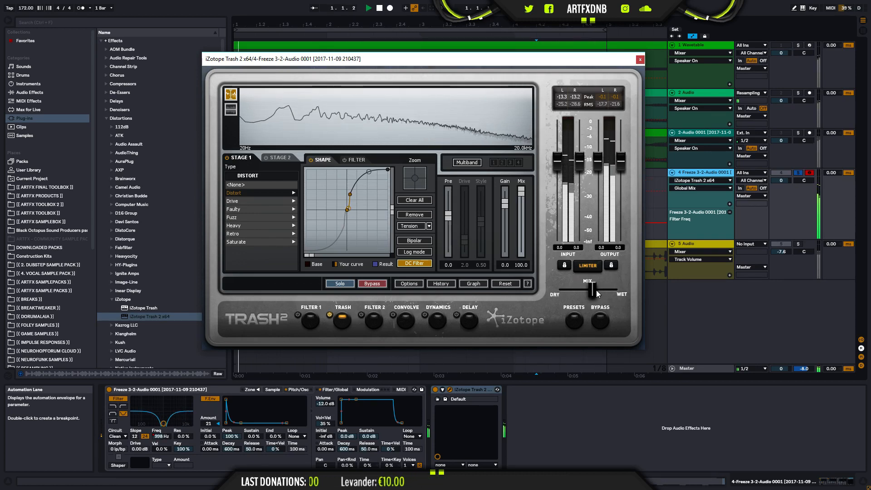
left_click_drag(595, 290, 593, 288)
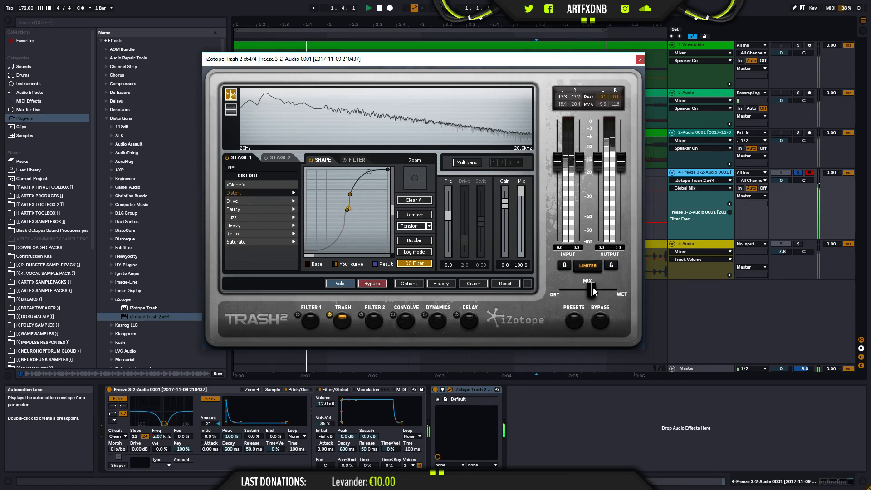
Step: Add a second iZotope Trash 2 x64 after the first on track 4 and enable its three-band multiband mode
left_click(640, 60)
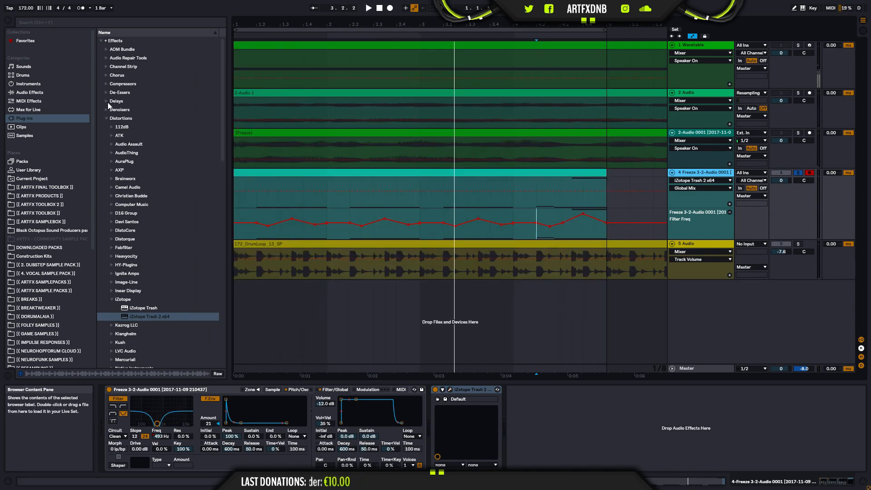
left_click(147, 317)
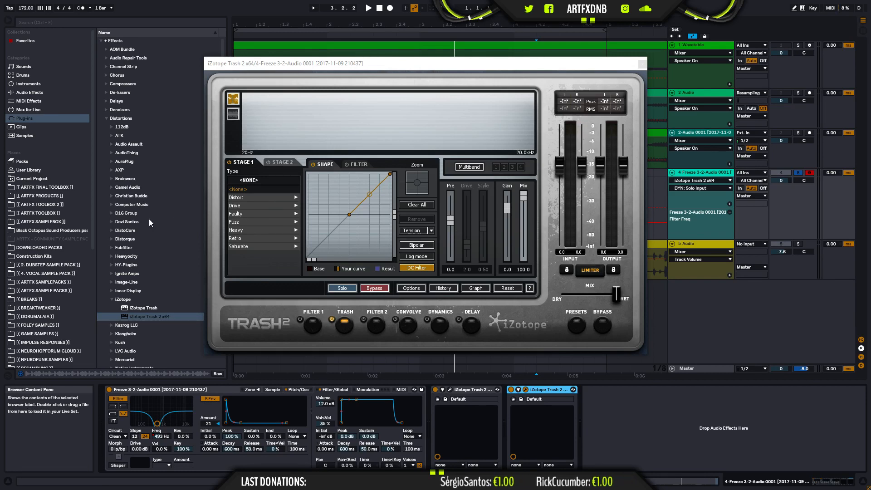
left_click(469, 167)
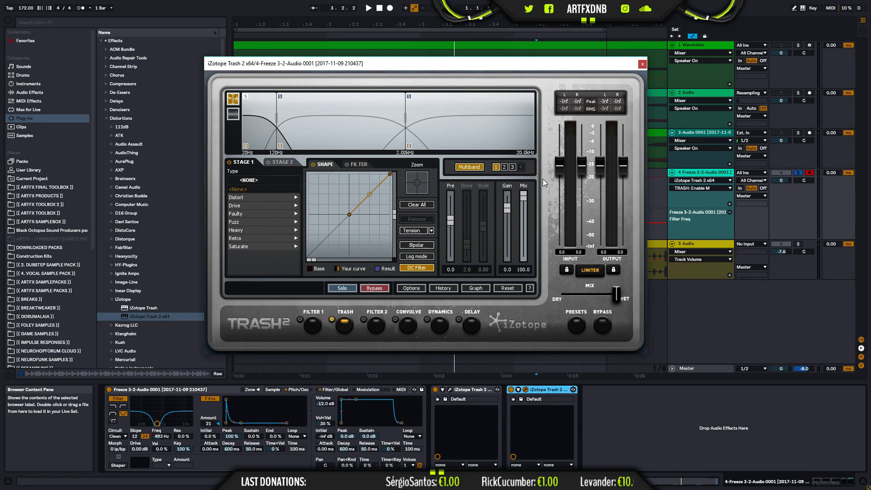
key("space")
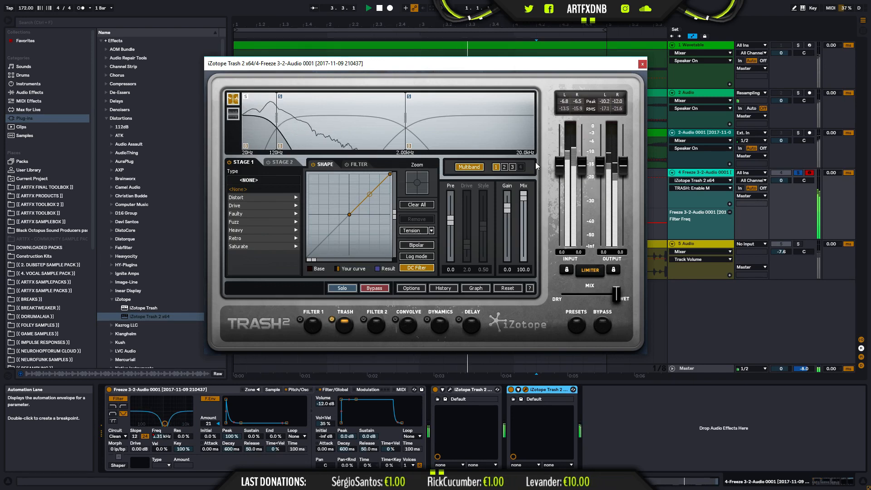
Step: Set the low band's Stage 1 distortion in the second Trash 2 to Tape Saturation and audition the bassline
left_click(244, 198)
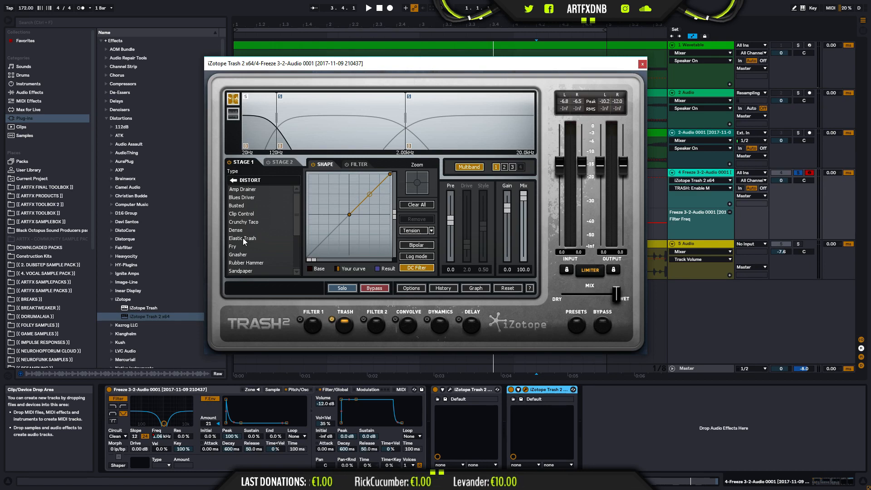
left_click(237, 180)
left_click(239, 207)
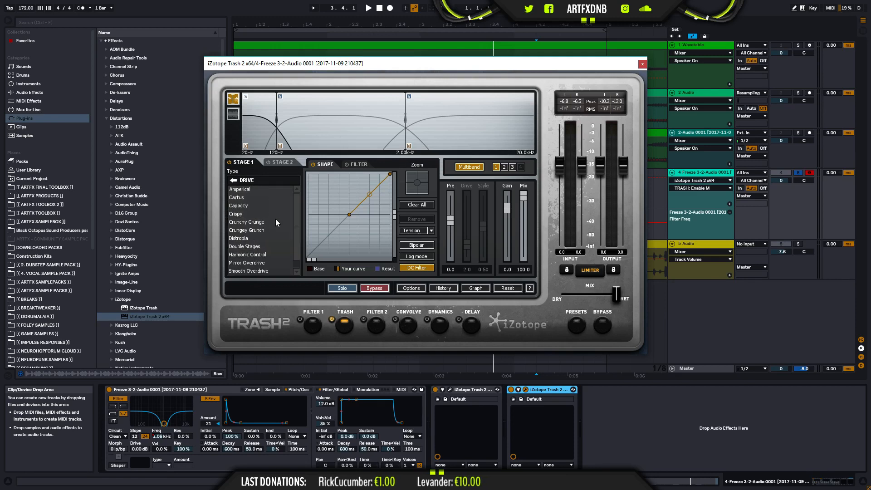
scroll(255, 271, "down", 1)
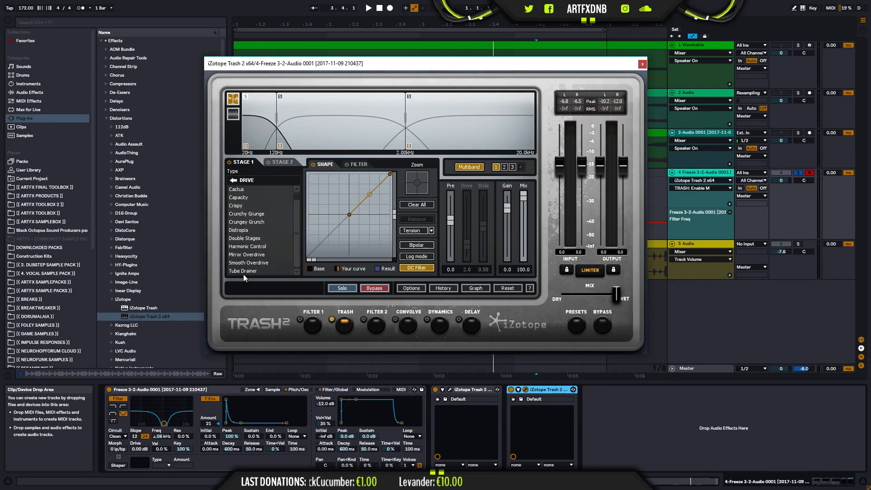
left_click(234, 181)
left_click(248, 248)
left_click(256, 246)
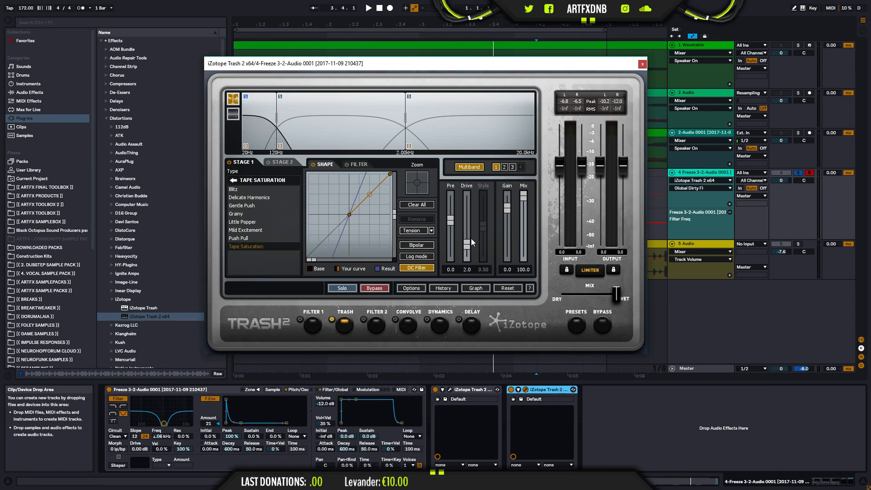
key("space")
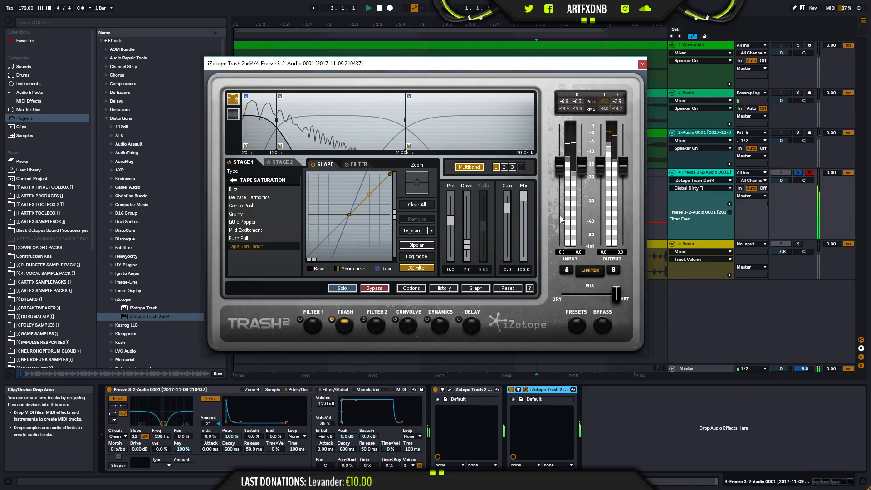
left_click(643, 65)
key("space")
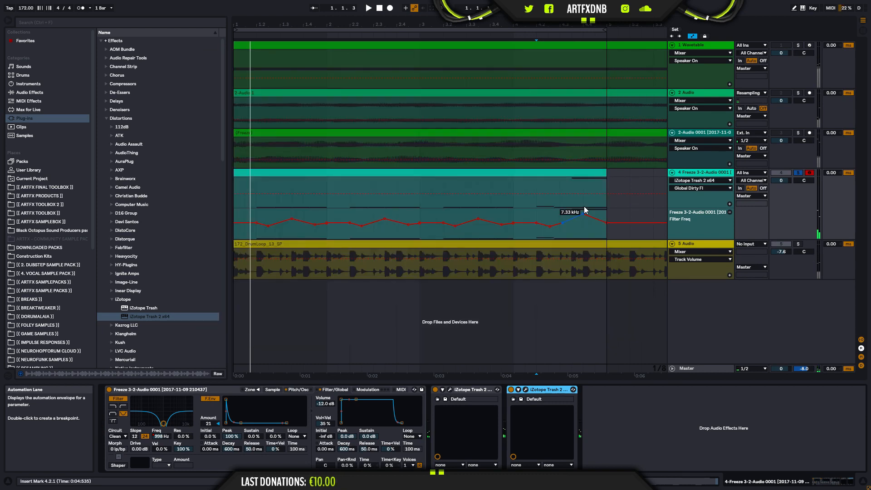
Step: Transpose the long high note at the end of the bassline clip down an octave to F#2 and audition the ending
left_click(560, 202)
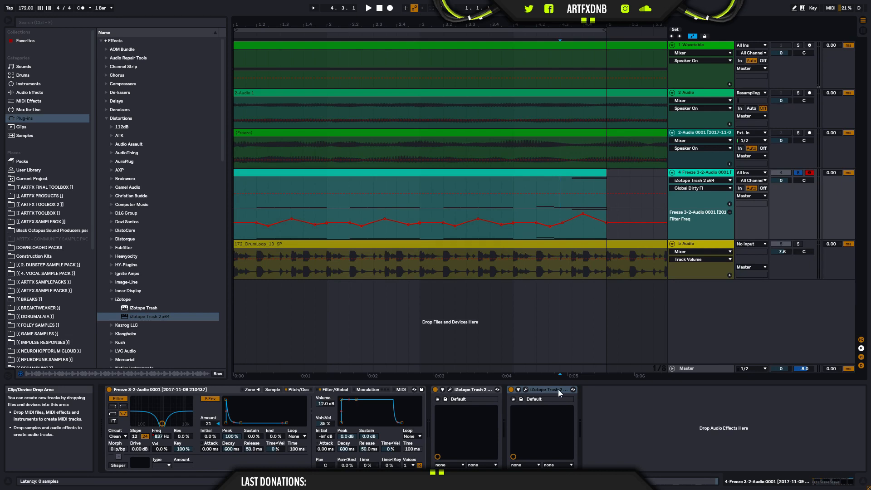
double_click(580, 173)
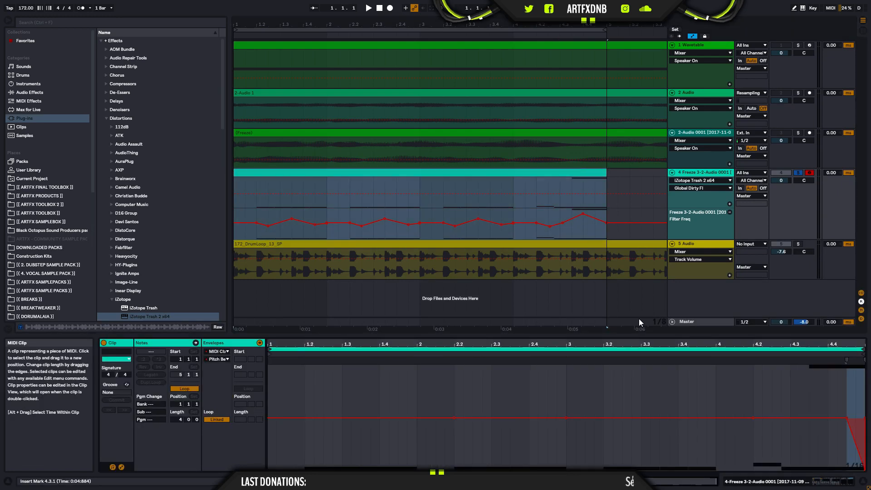
left_click(122, 467)
left_click_drag(828, 386, 846, 348)
key("shift+Down")
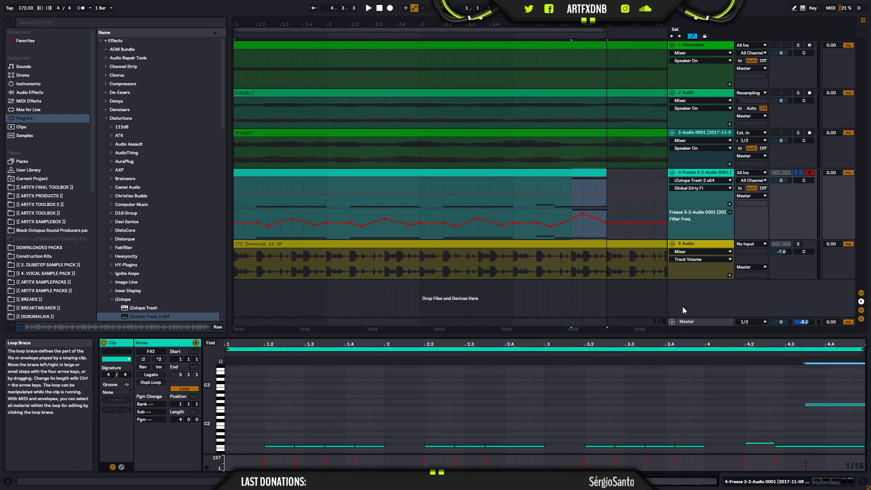
left_click(539, 198)
key("space")
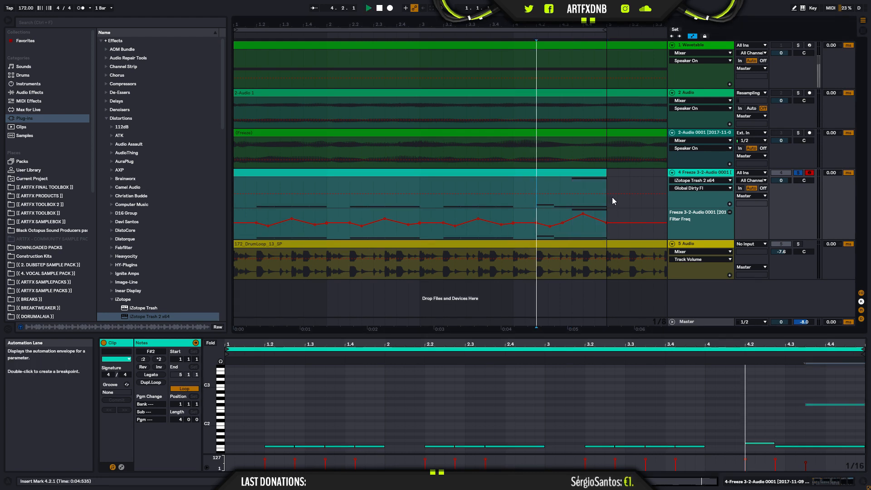
key("space")
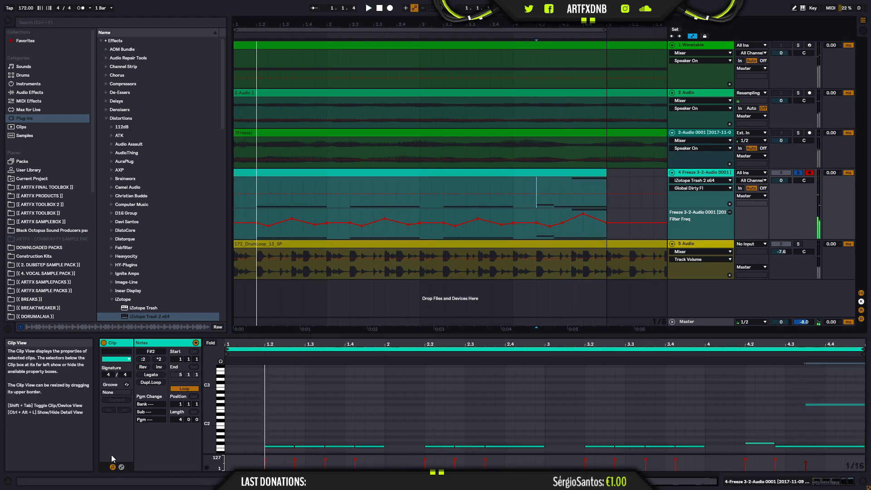
Step: Set the Sampler's Pitch Bend Range to 12 st and play the bassline's ending and start
left_click(122, 467)
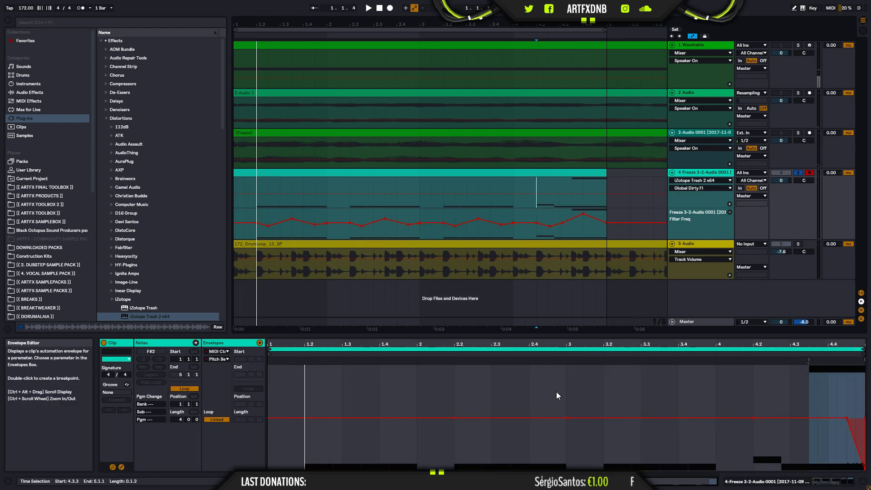
key("shift+Tab")
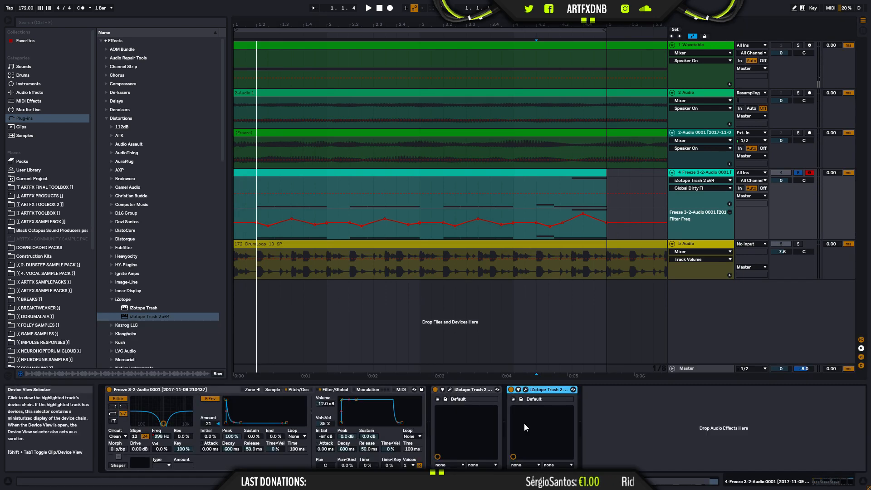
left_click(400, 389)
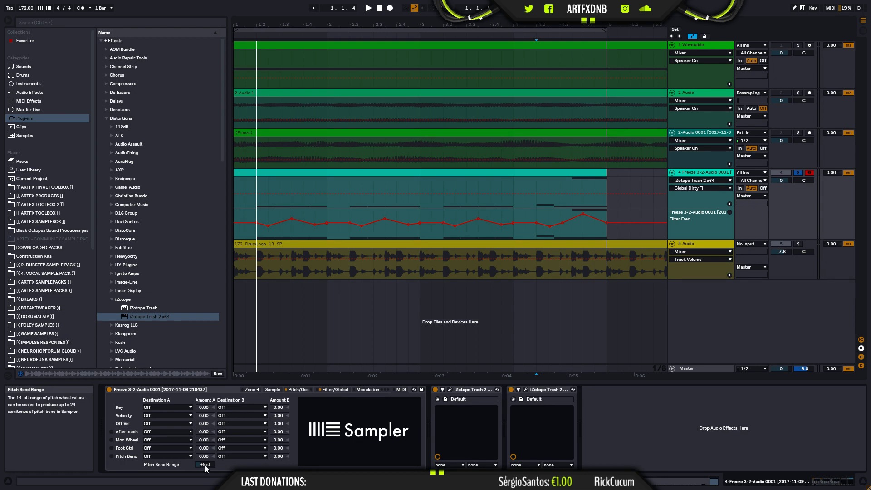
key("Return")
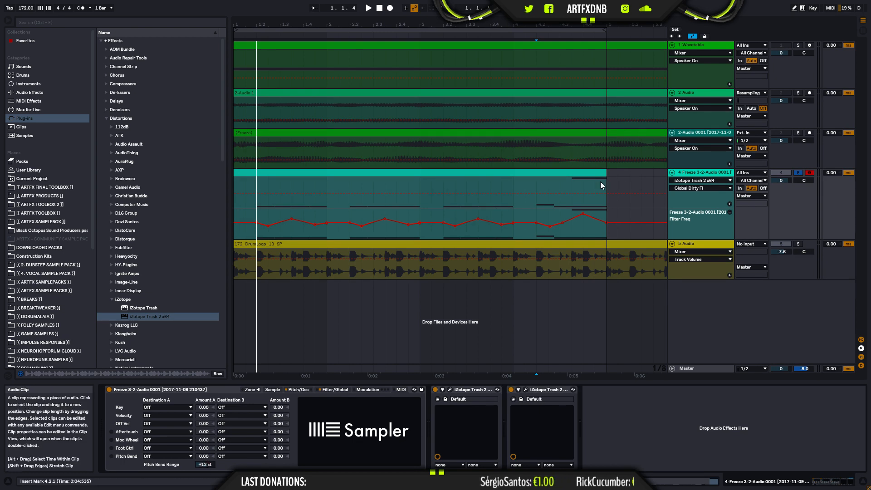
left_click(536, 205)
key("space")
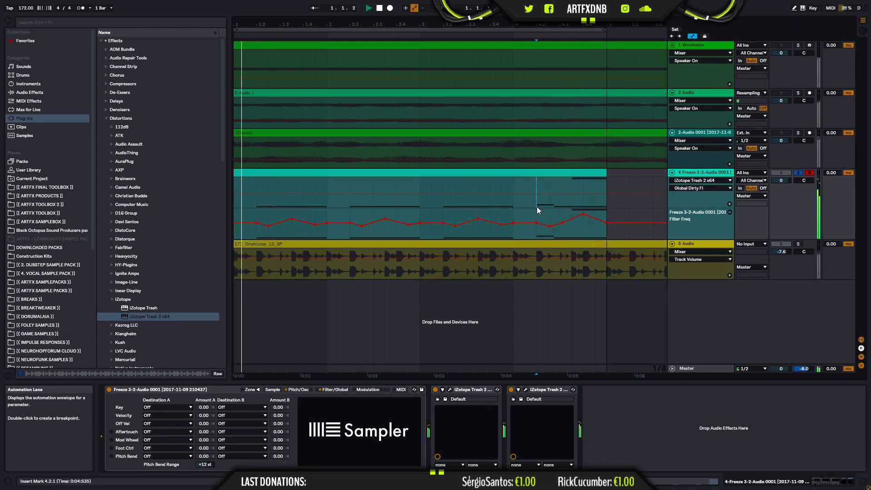
left_click(233, 203)
key("space")
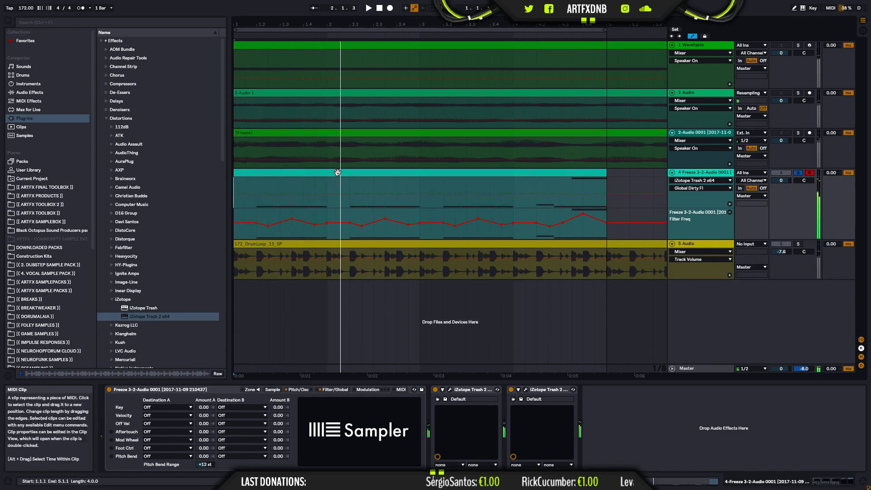
Step: Add an F1 note three sixteenths long at the very start of the bassline clip and audition it
double_click(336, 173)
key("space")
left_click(122, 468)
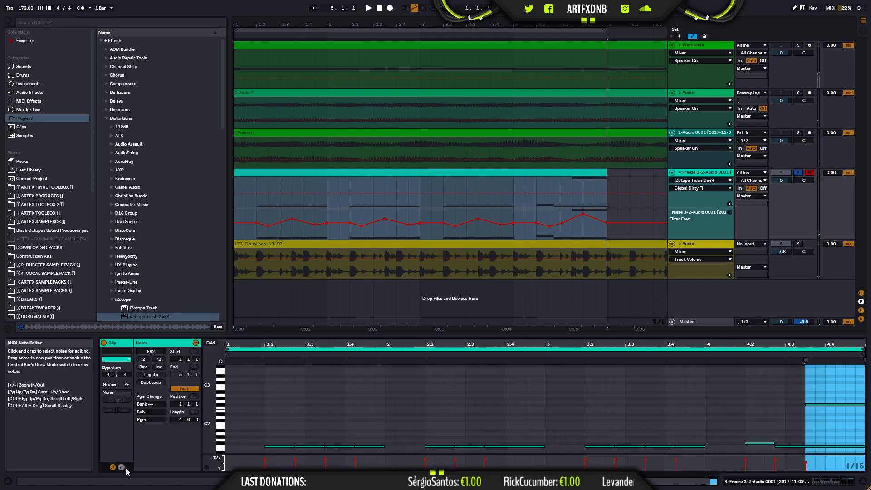
left_click_drag(230, 450, 256, 447)
key("space")
key("space")
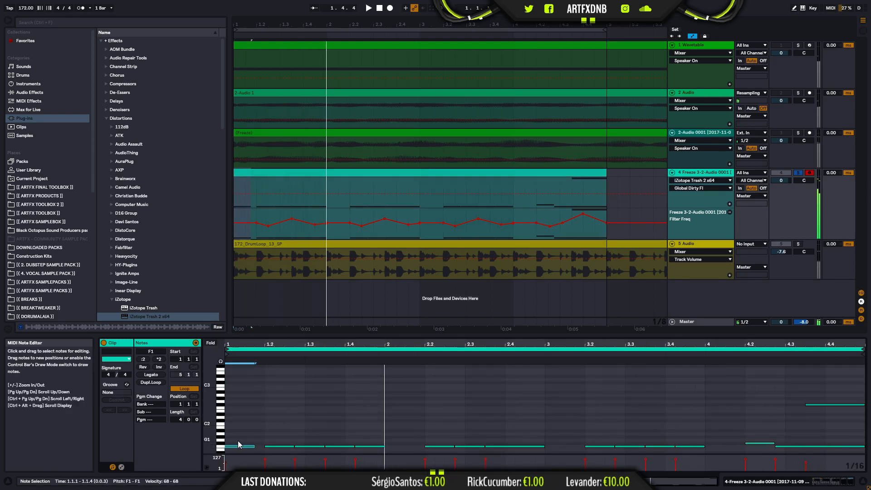
Step: Copy the opening F1 note to the start of bar 2 and delete the last note of bar 1
left_click_drag(239, 447, 403, 451)
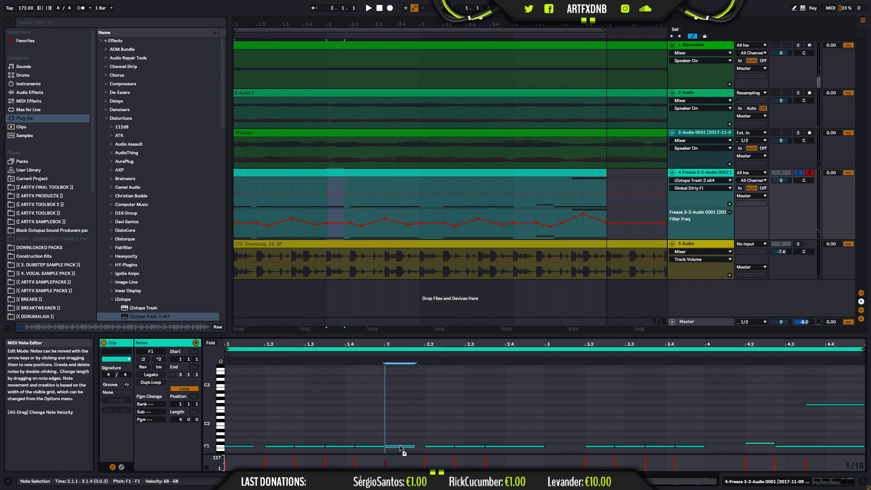
left_click(369, 447)
key("Delete")
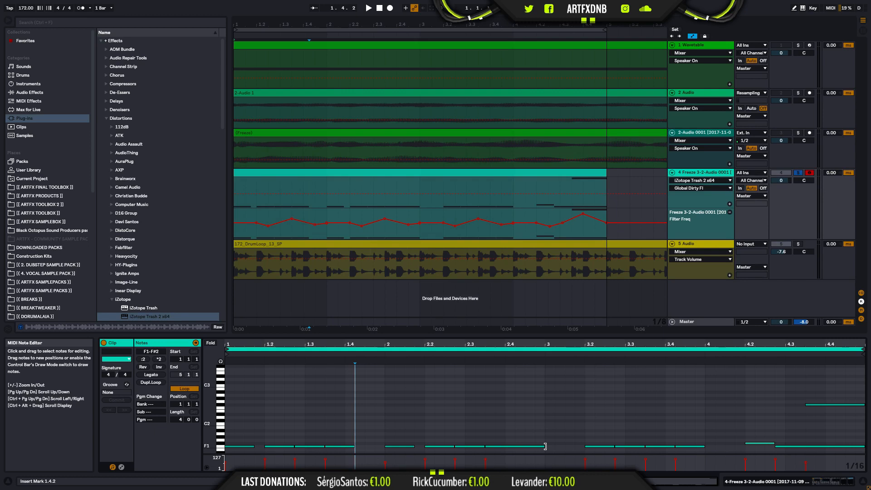
Step: Remove bar 2's last note, lengthen the note before it, and copy the short F1 note to the start of bar 3
mouse_move(498, 446)
left_mouse_down()
mouse_move(467, 449)
mouse_move(505, 447)
left_mouse_up()
left_click(400, 447)
left_click_drag(400, 449, 559, 444)
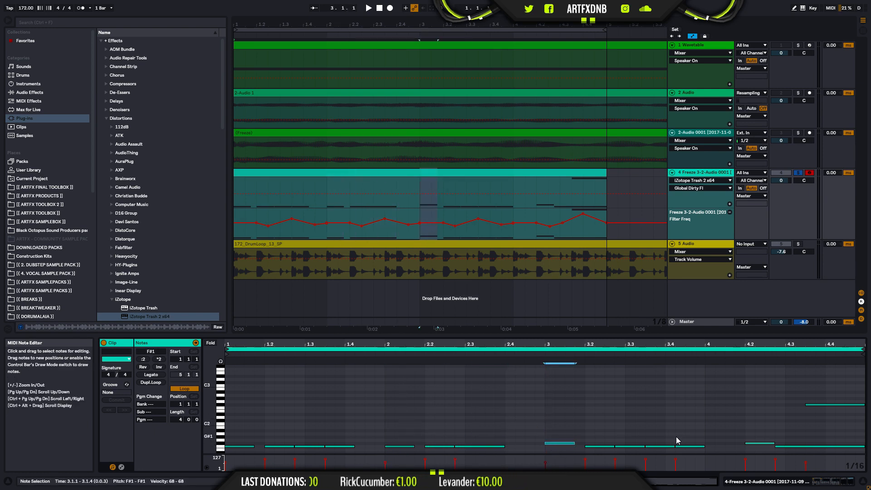
key("Down")
Step: Delete the last note of bar 3, copy the short F1 note to the start of bar 4 and audition the pattern
left_click(699, 447)
key("Delete")
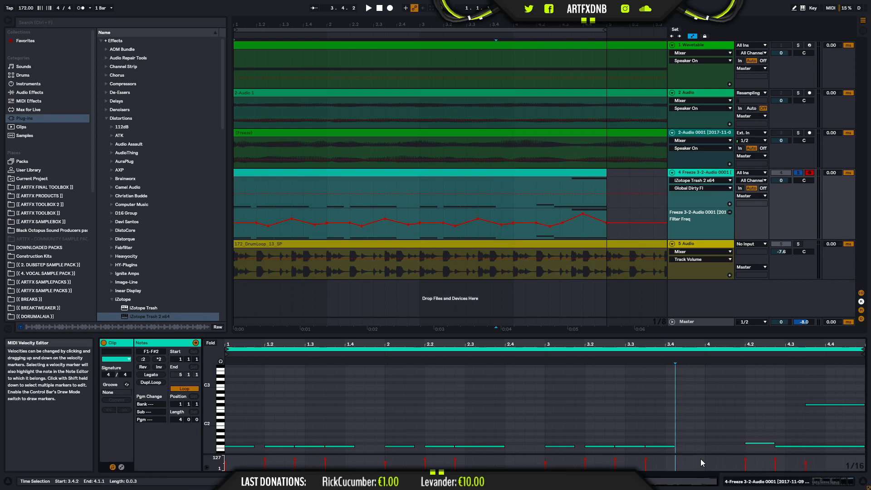
left_click_drag(560, 447, 722, 448)
key("space")
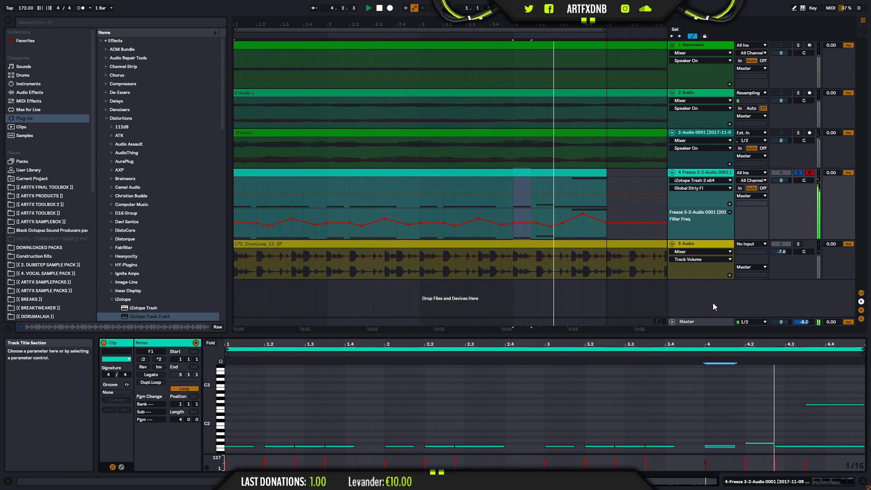
key("space")
Step: Set the middle band of the second Trash 2 to the Distort algorithm Elastic Trash with Style at 0.27
left_click(816, 481)
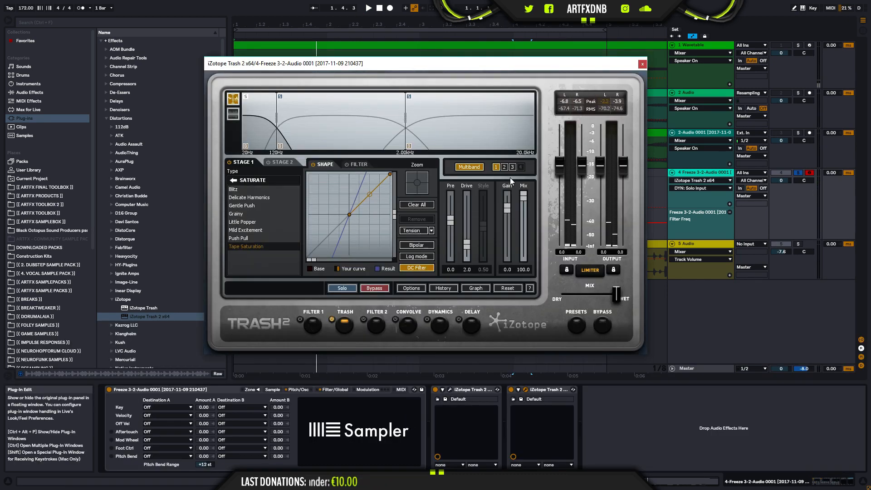
left_click(504, 167)
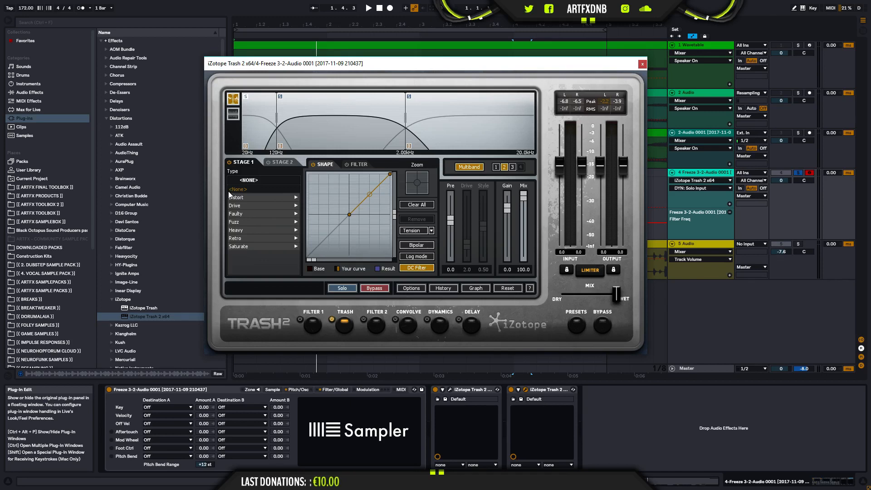
left_click(249, 198)
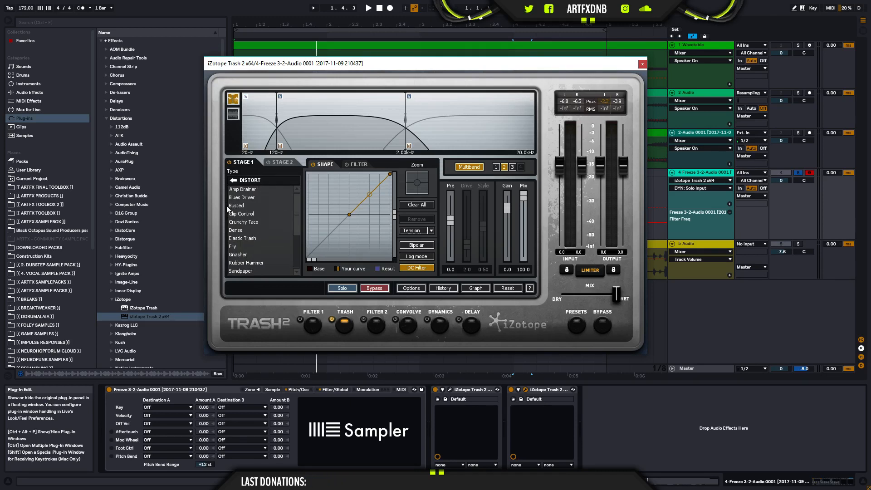
left_click(234, 180)
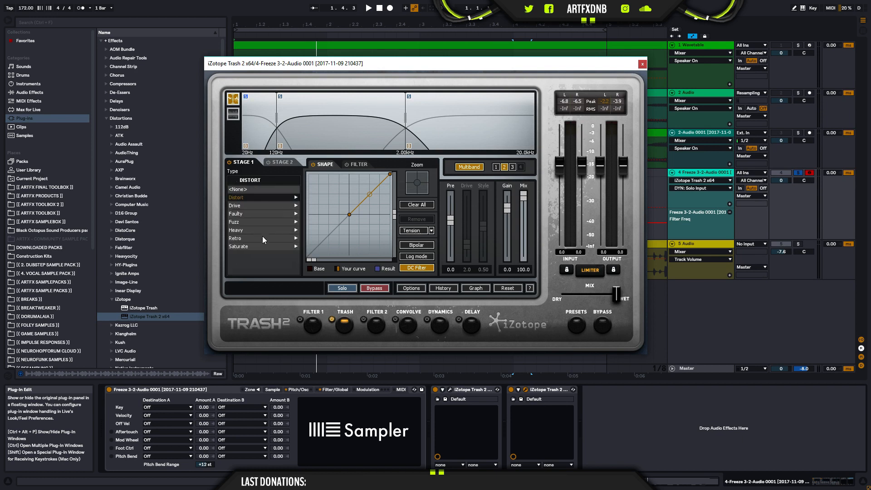
left_click(242, 199)
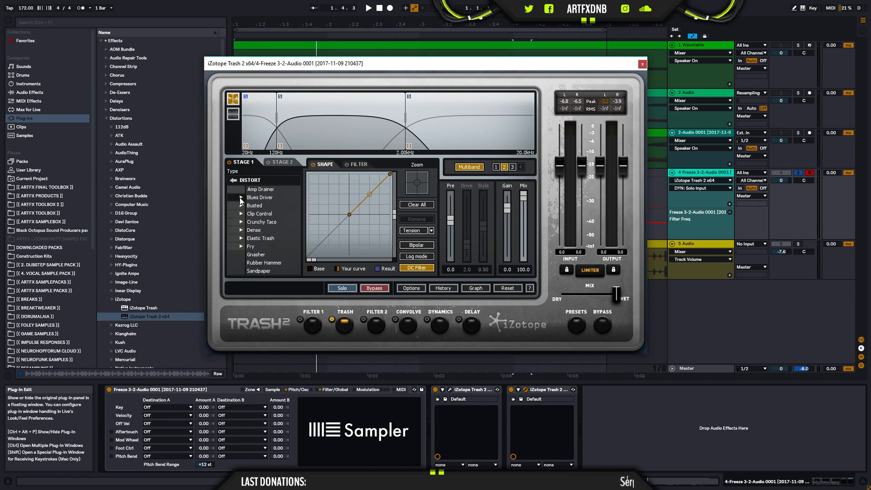
left_click(251, 241)
mouse_move(486, 230)
left_mouse_down()
mouse_move(485, 245)
mouse_move(480, 203)
mouse_move(482, 240)
mouse_move(499, 198)
mouse_move(494, 246)
mouse_move(478, 240)
left_mouse_up()
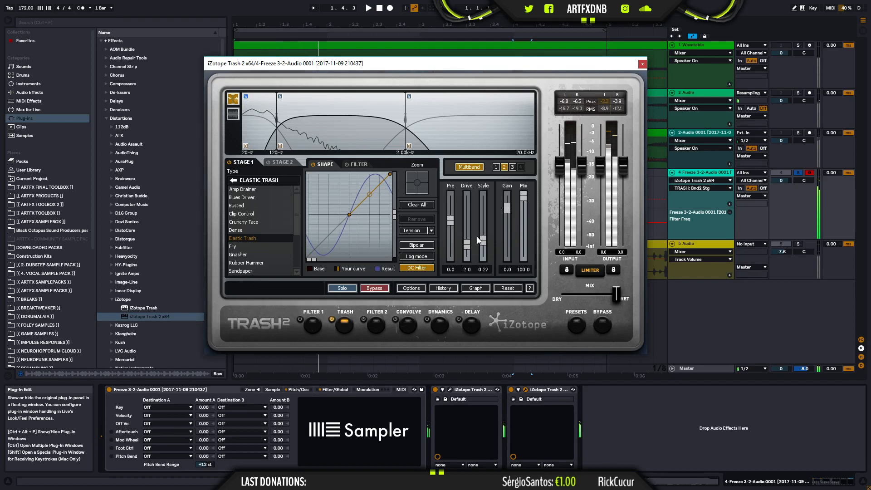
Step: Set the middle band's Style to 0.38 and Mix to 73.1 in the second Trash 2 while auditioning the bass
left_click(244, 96)
key("space")
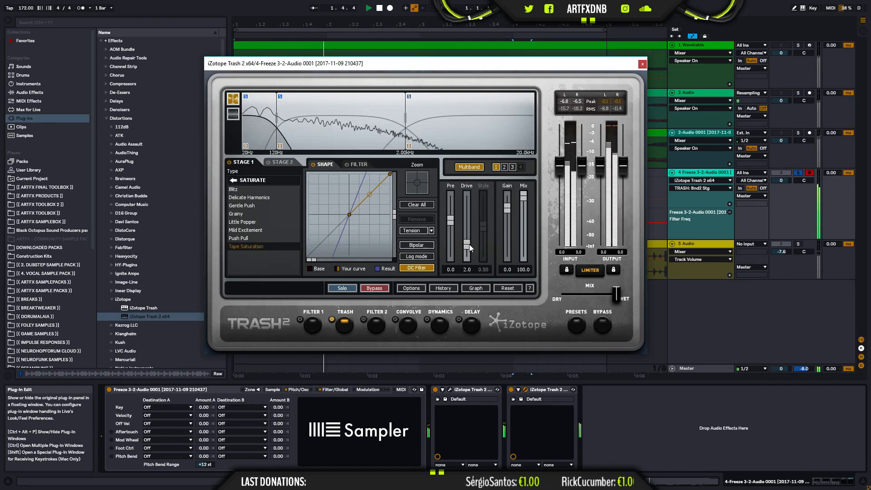
left_click(398, 130)
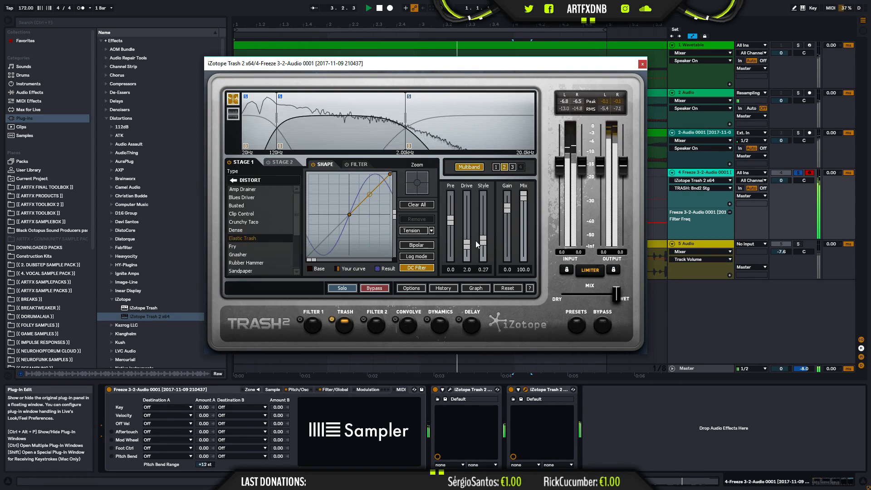
mouse_move(485, 242)
left_mouse_down()
mouse_move(491, 194)
mouse_move(496, 250)
mouse_move(493, 233)
left_mouse_up()
mouse_move(525, 203)
left_mouse_down()
mouse_move(526, 244)
mouse_move(525, 212)
left_mouse_up()
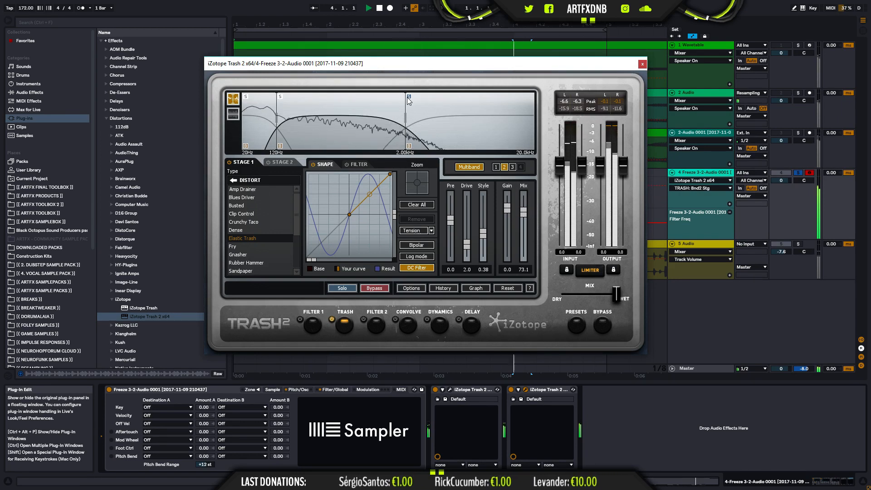
Step: Give the high band of the second Trash 2 the Harmonic Control algorithm from the Drive category
left_click(433, 99)
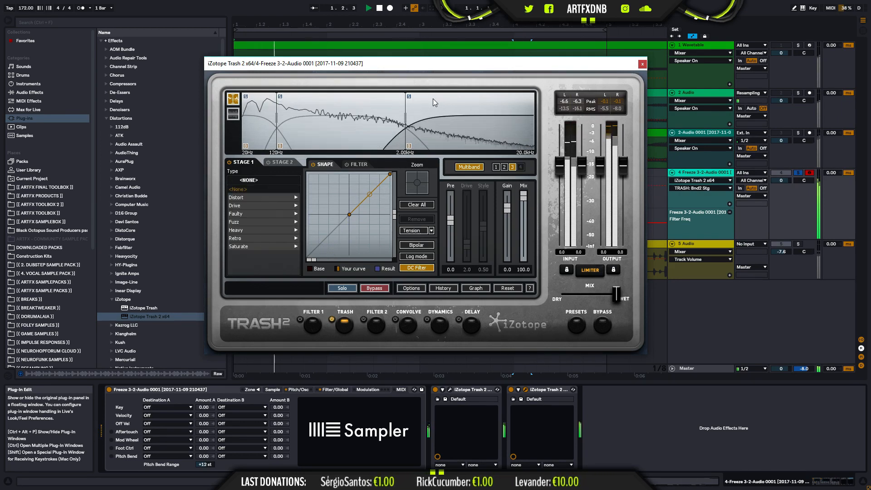
key("space")
left_click(243, 198)
scroll(267, 253, "down", 5)
scroll(266, 252, "up", 3)
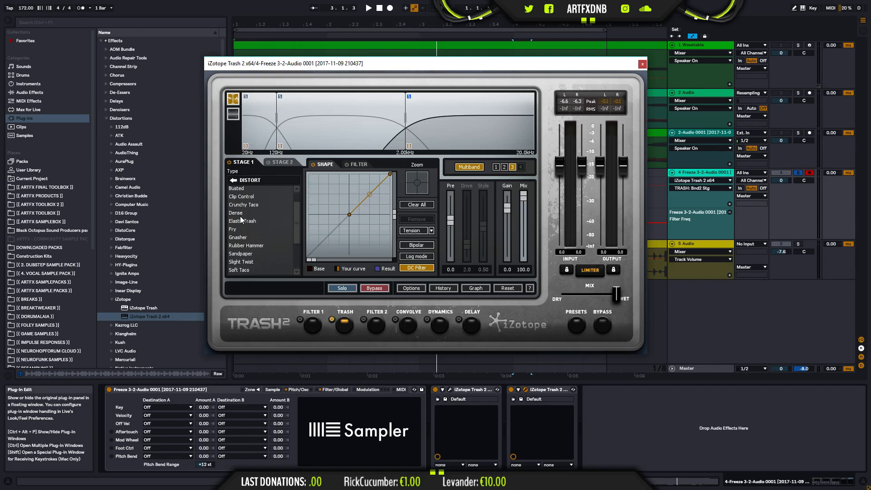
left_click(233, 181)
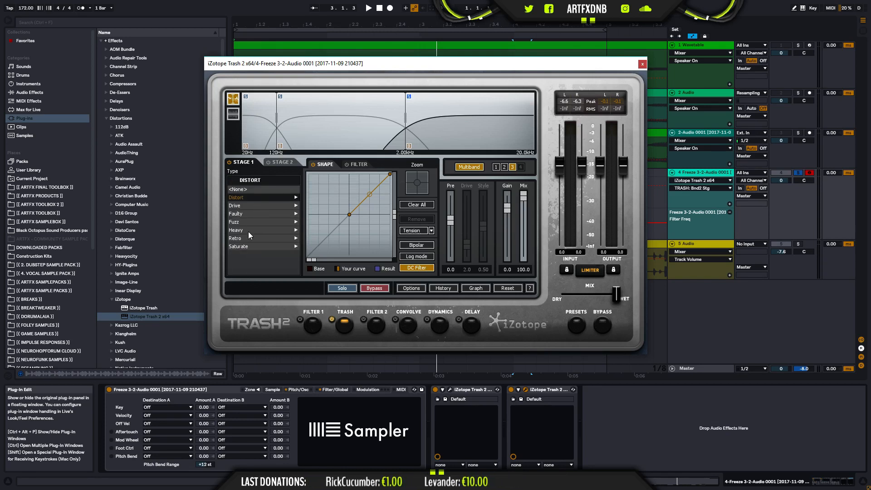
left_click(246, 206)
scroll(266, 250, "down", 1)
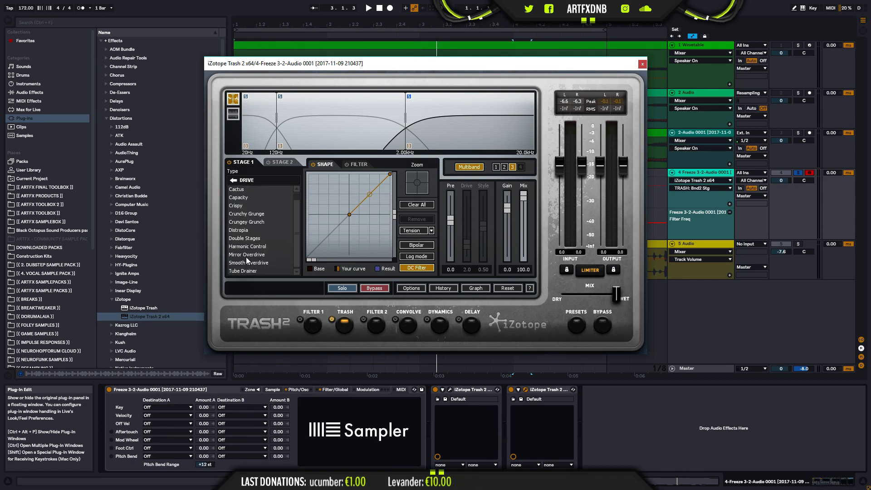
left_click(251, 247)
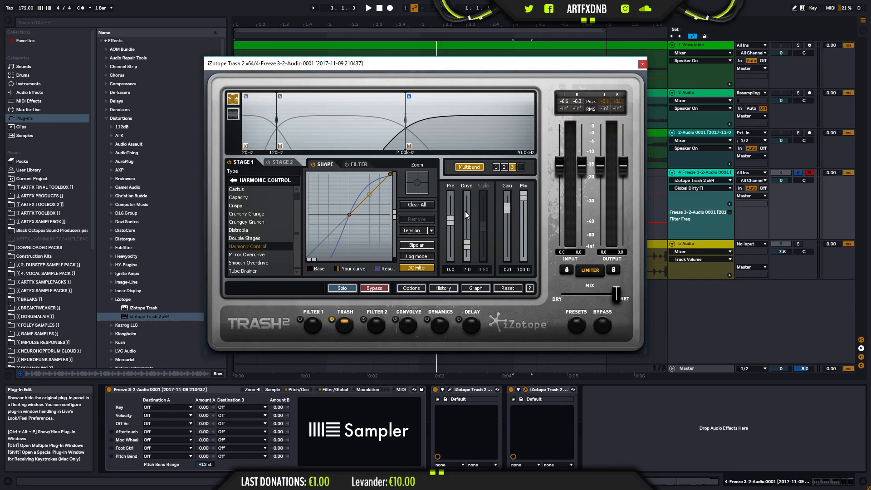
Step: Raise the high band's Drive to 5.0, audition the distorted bass and close the Trash 2 window
key("space")
left_click_drag(472, 248, 468, 230)
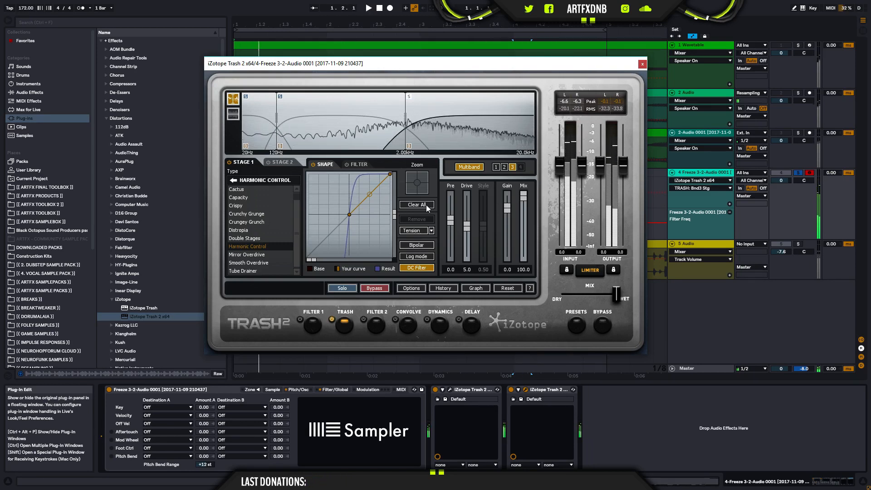
key("space")
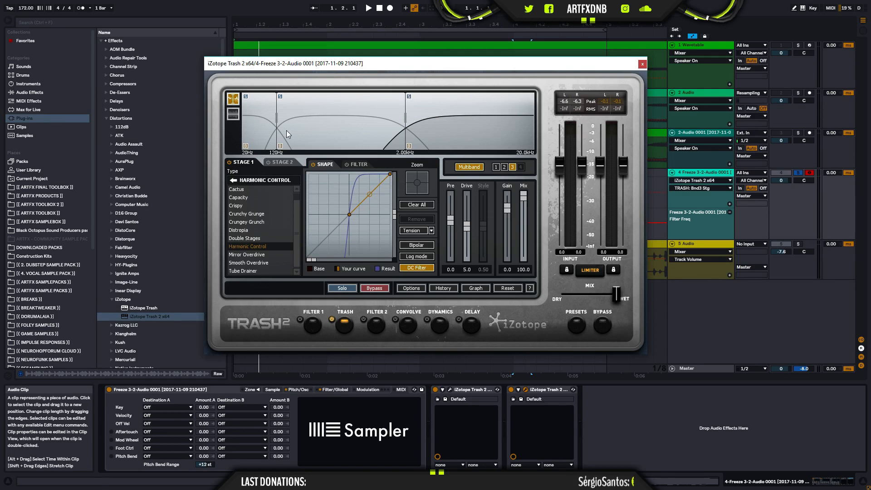
left_click(334, 105)
key("space")
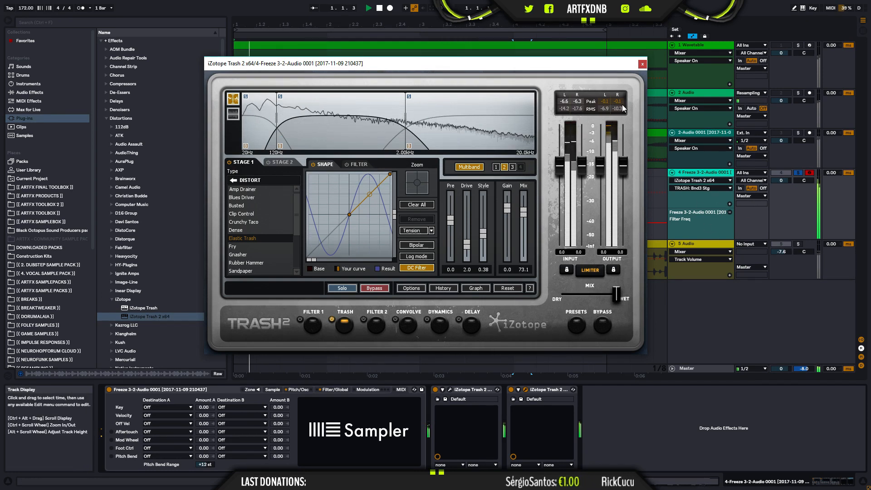
left_click(643, 66)
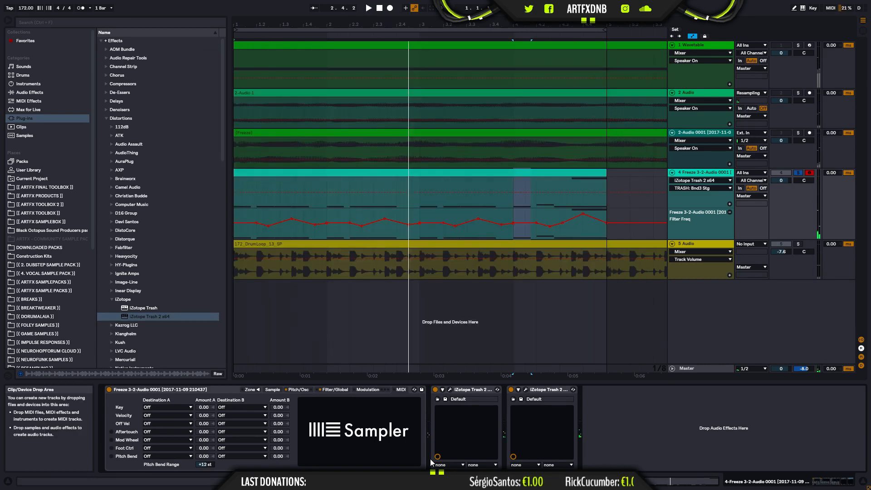
Step: Insert a Utility audio effect between the two Trash 2 devices and enable its Bass Mono option
left_click(106, 119)
left_click(100, 40)
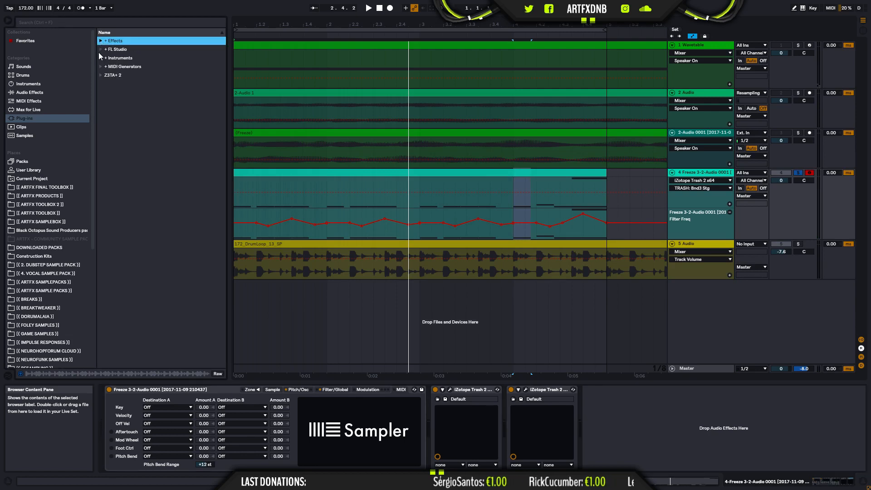
left_click(36, 92)
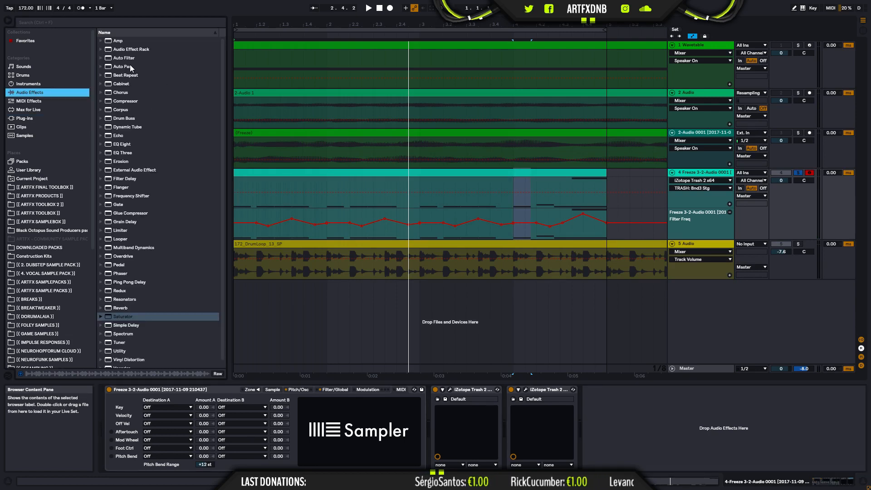
scroll(150, 338, "down", 1)
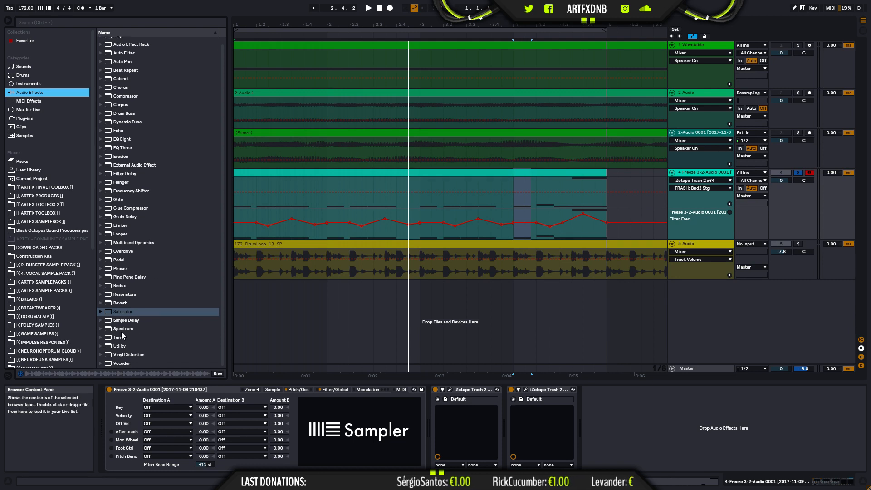
left_click_drag(116, 347, 507, 420)
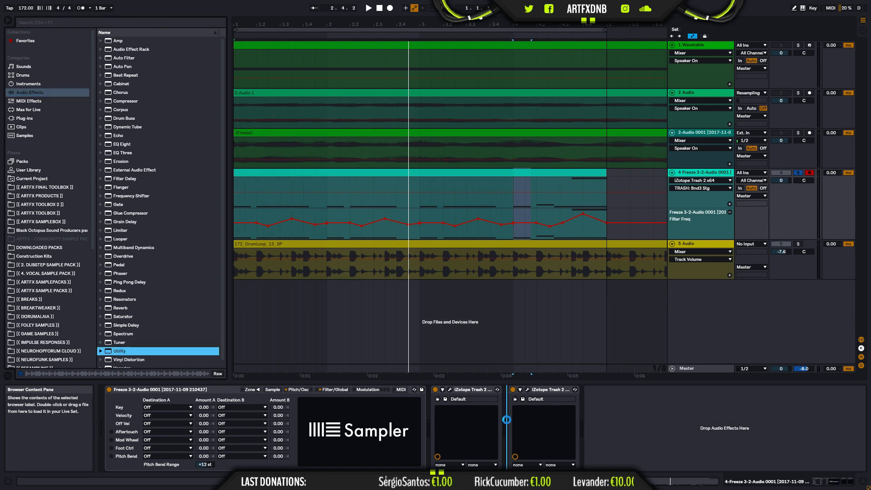
left_click(522, 459)
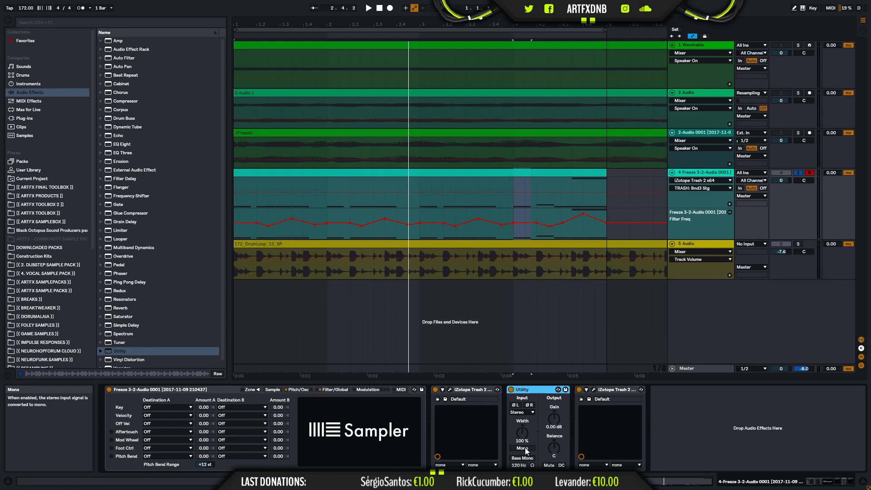
left_click(522, 458)
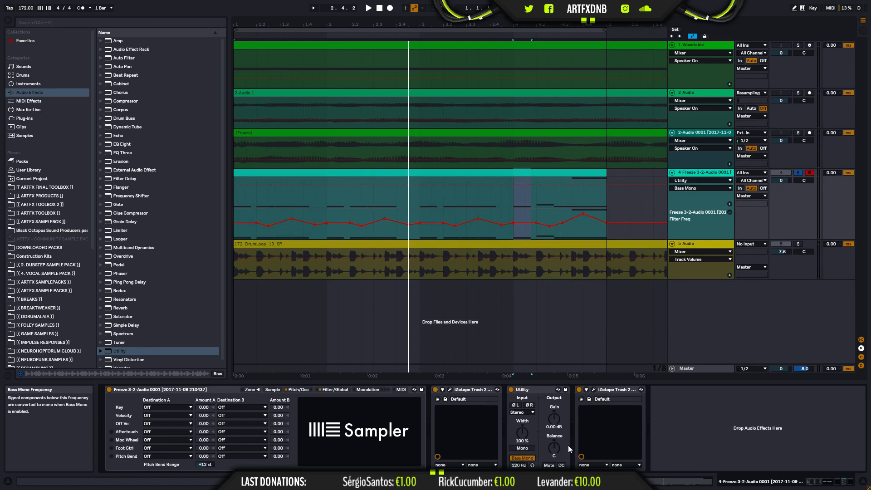
Step: Set Utility's Bass Mono frequency to 207 Hz, audition the result and return the insert marker to 1.1.1
key("space")
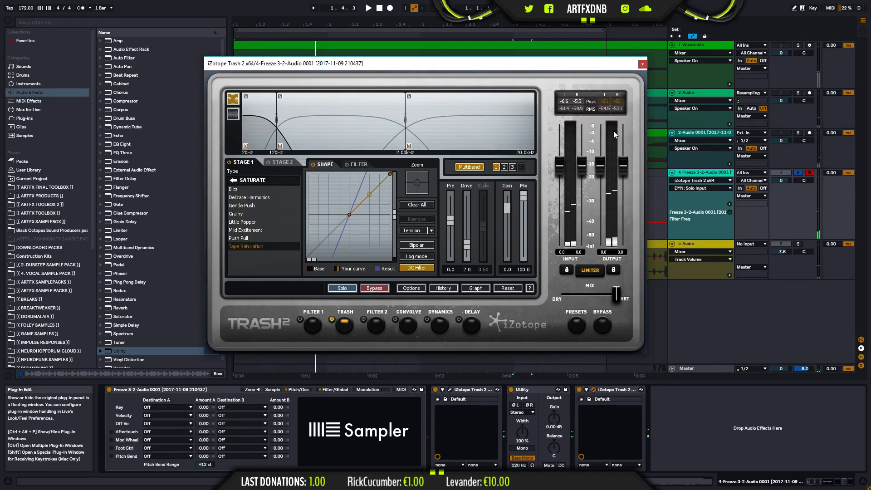
left_click(519, 466)
left_click_drag(518, 465, 518, 381)
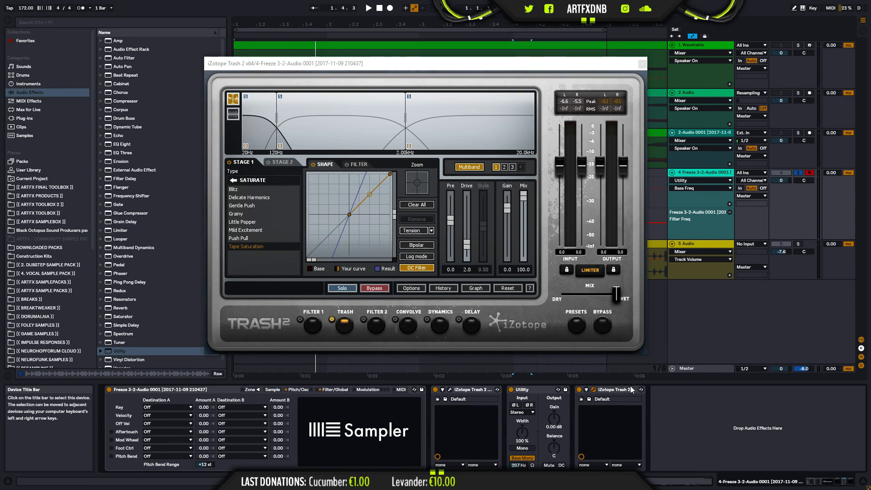
key("space")
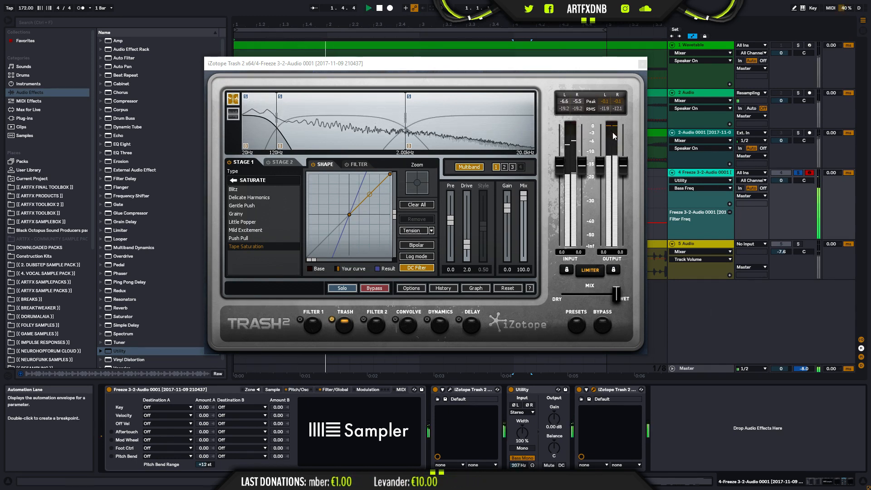
key("space")
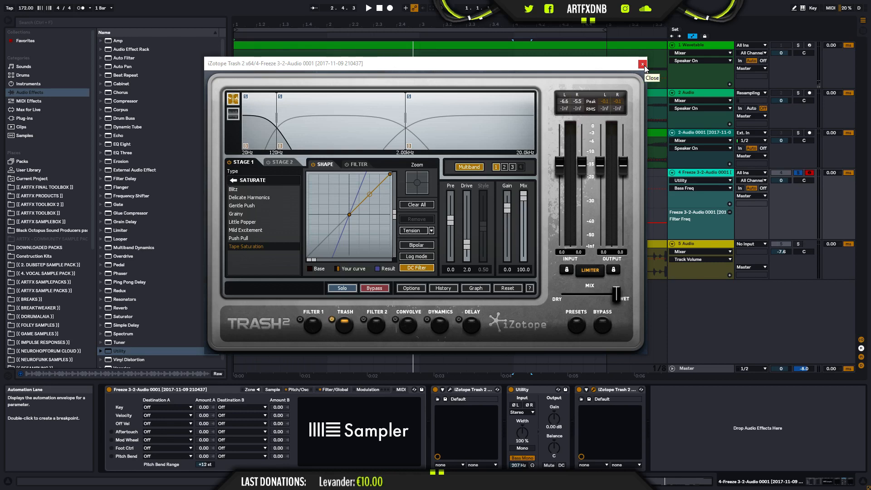
left_click(643, 64)
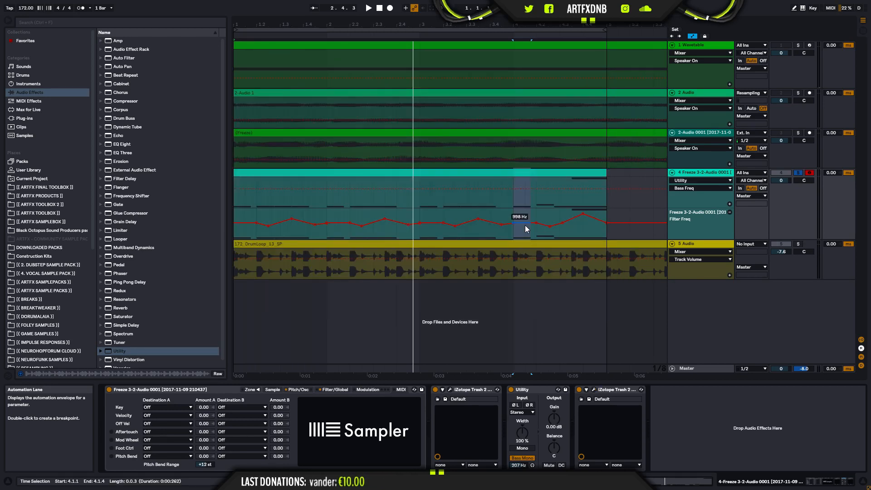
left_click(510, 196)
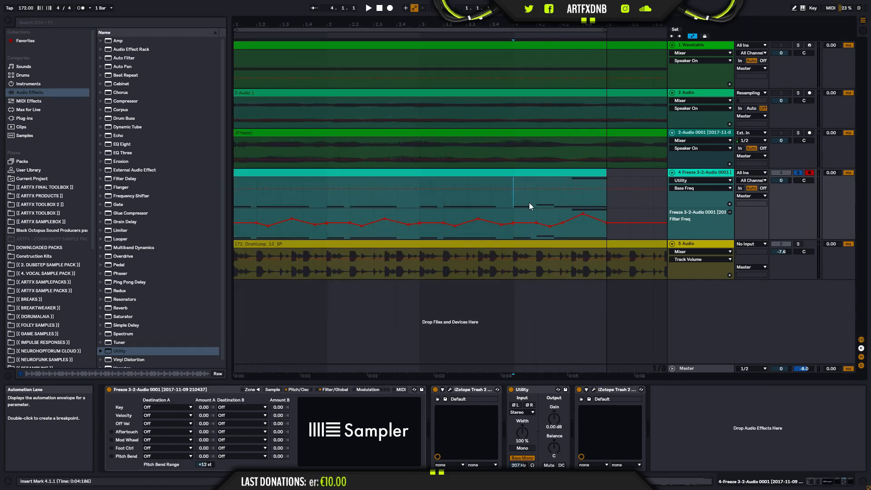
left_click(235, 198)
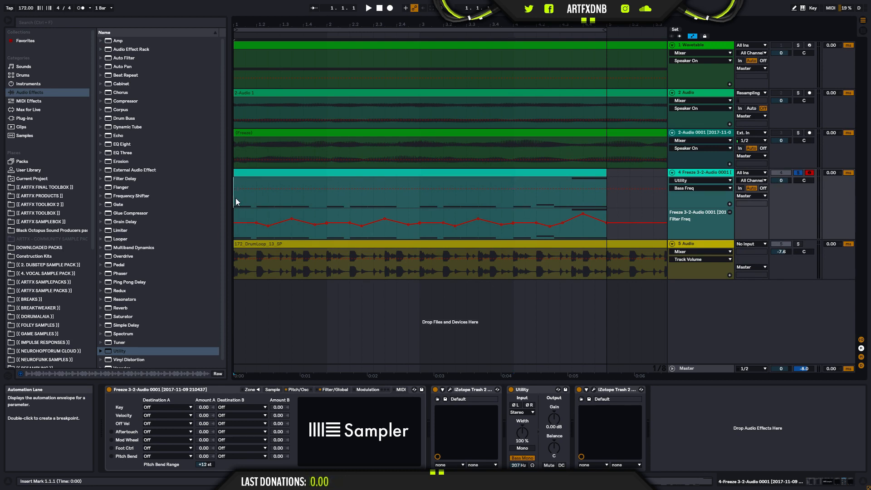
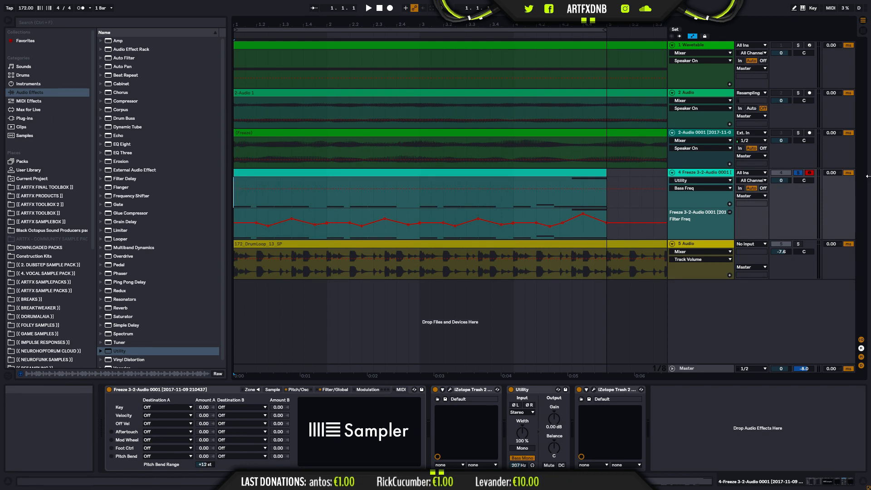
Step: Leave full screen, inspect the plug-in source settings in the File Folder preferences, and return to full screen
key("F11")
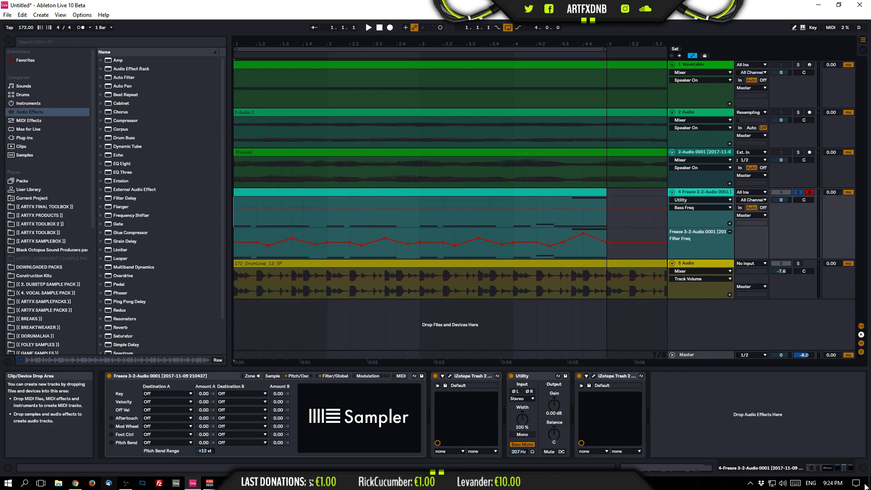
left_click(82, 14)
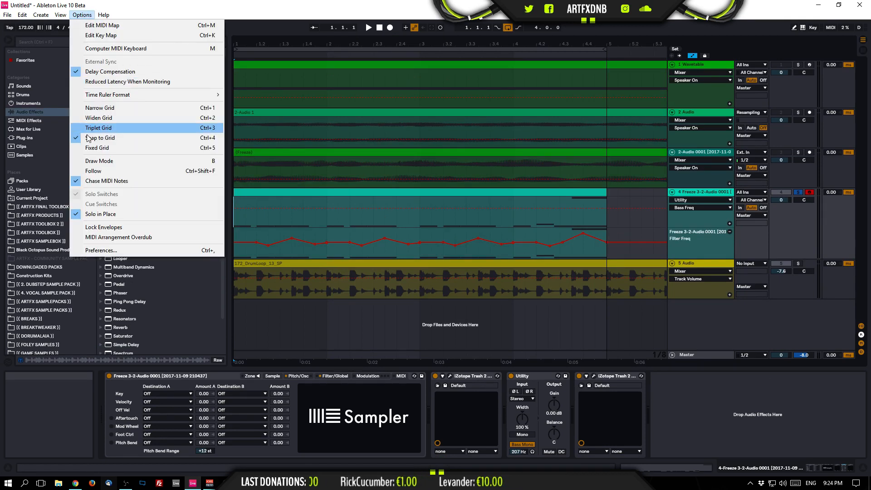
left_click(100, 250)
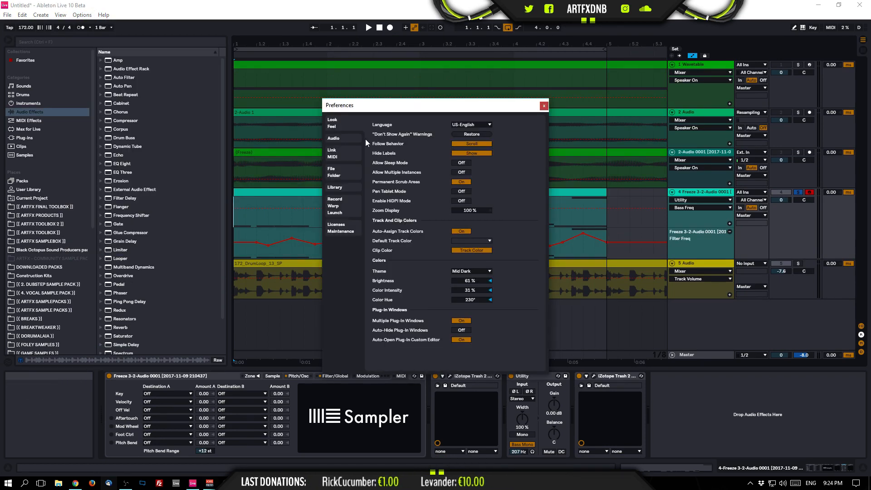
left_click(335, 171)
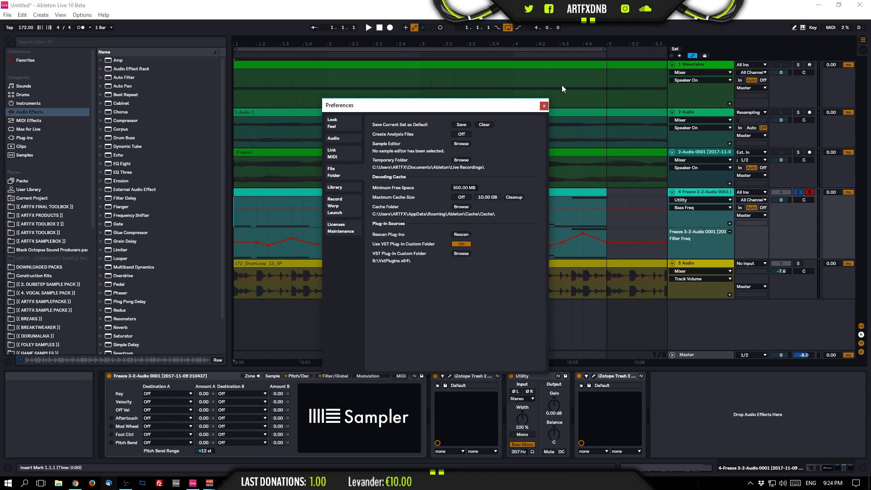
left_click(544, 106)
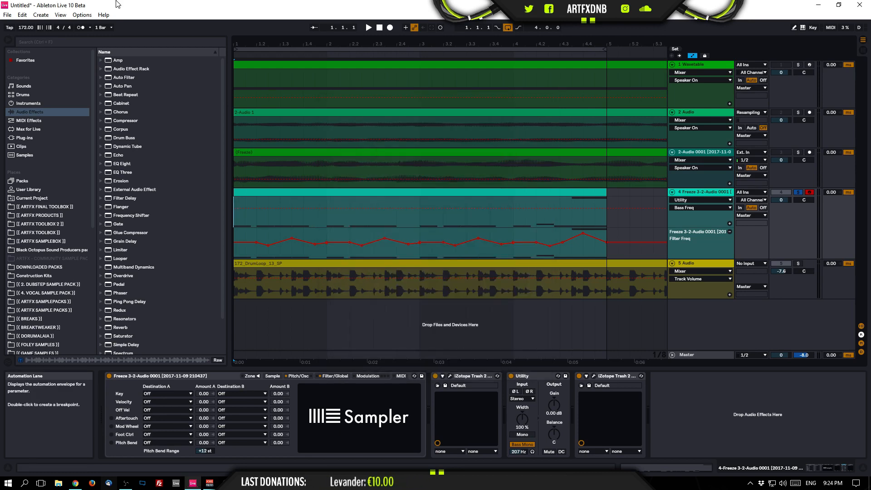
left_click(61, 14)
left_click(68, 23)
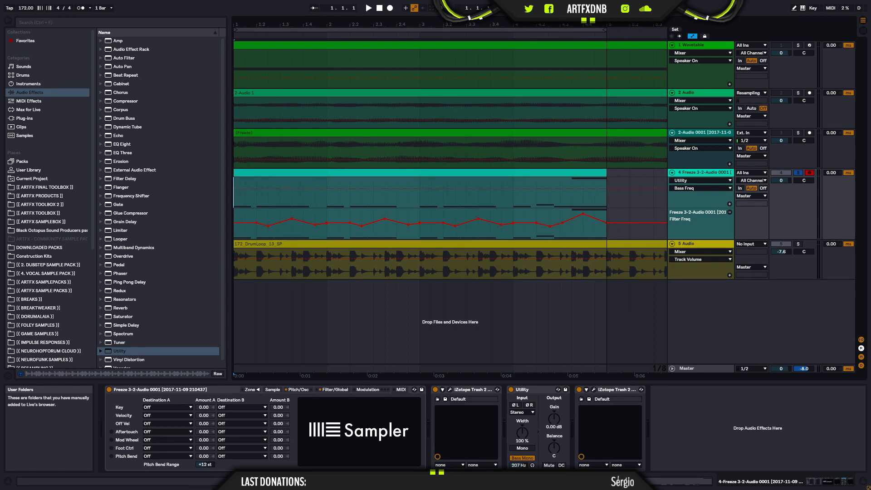
Step: Browse the DRUMS folder of ARTFX FINAL TOOLBOX and the DRUMS - Loops folder of ARTFX TOOLBOX 2
left_click(64, 186)
left_click(100, 66)
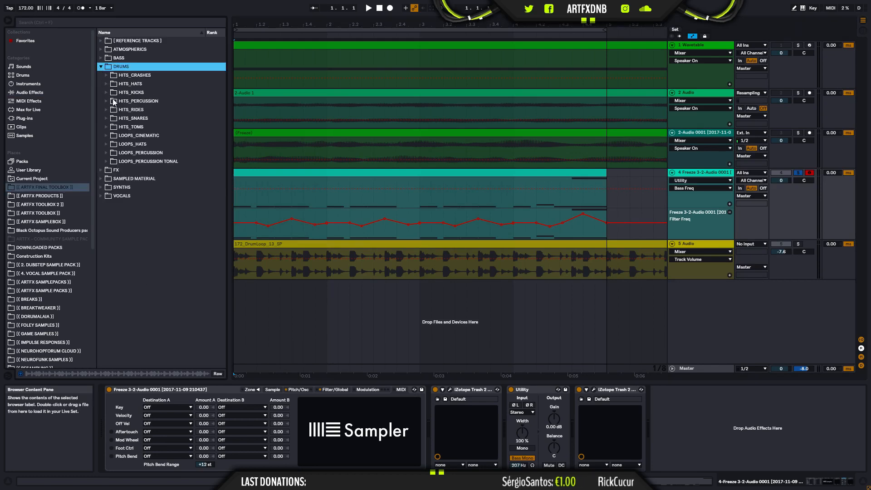
left_click(46, 204)
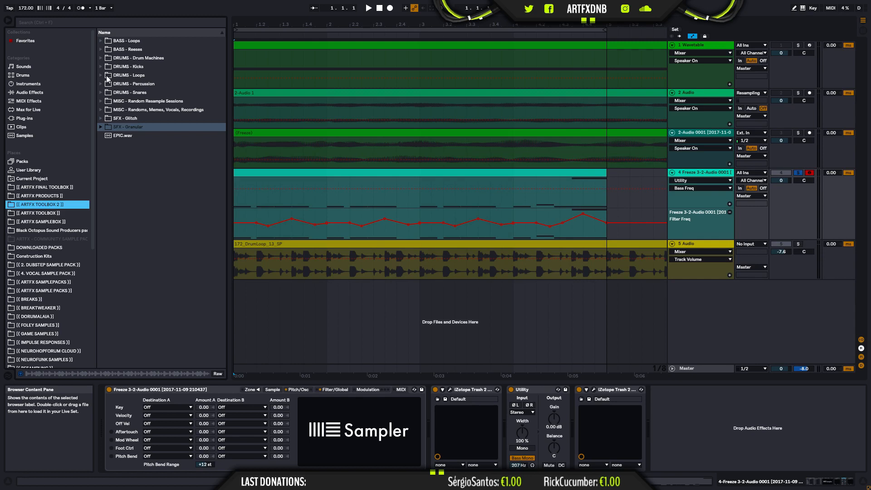
left_click(103, 75)
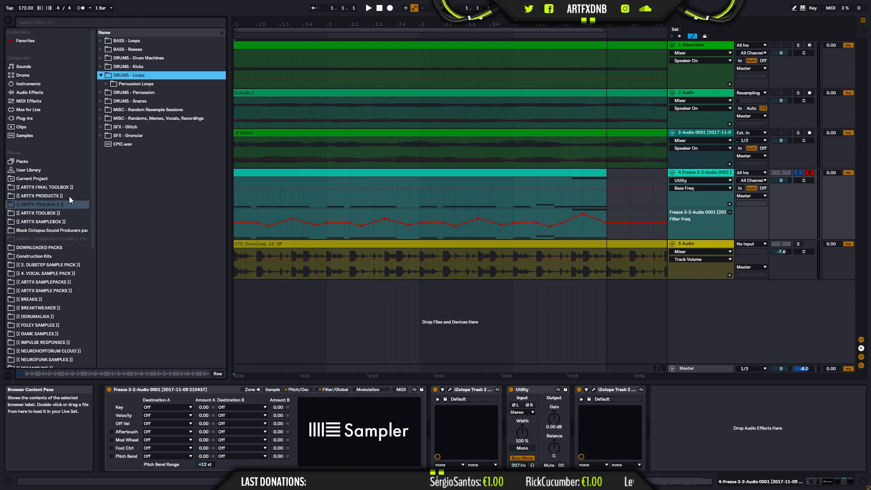
Step: Browse the BREAKS folder within DRUMS (LOOPS) of ARTFX TOOLBOX and preview the TomBreak-Day3 and Even more oldschool loops
left_click(49, 213)
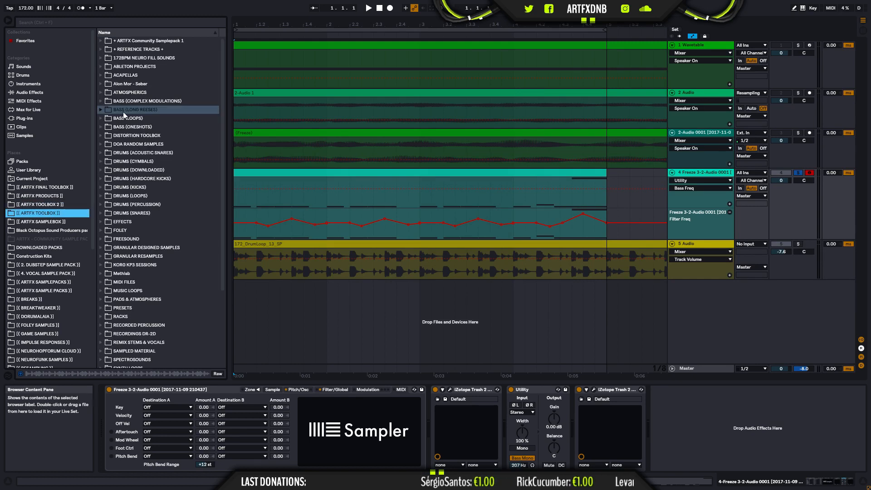
left_click(100, 196)
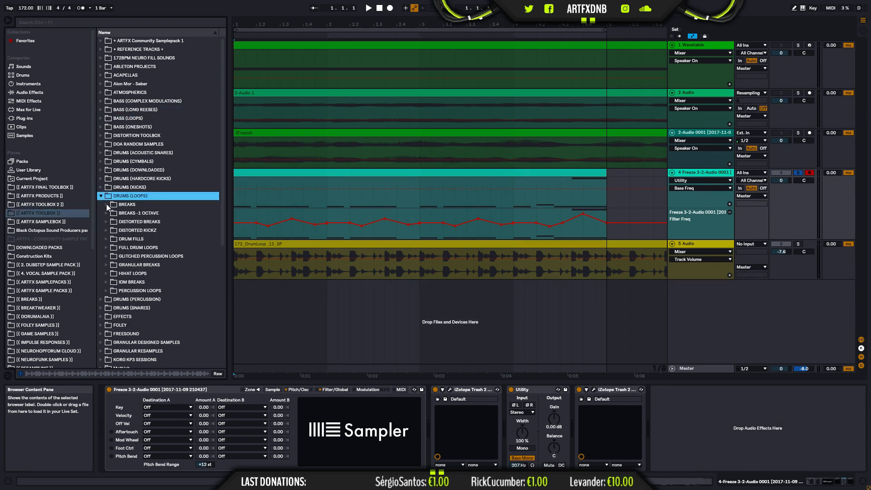
left_click(107, 204)
left_click_drag(221, 121, 238, 153)
left_click(156, 132)
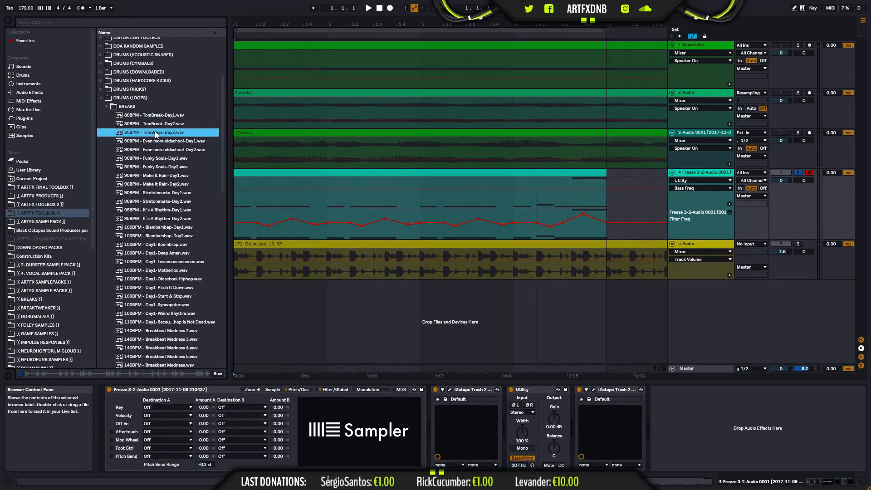
left_click(171, 141)
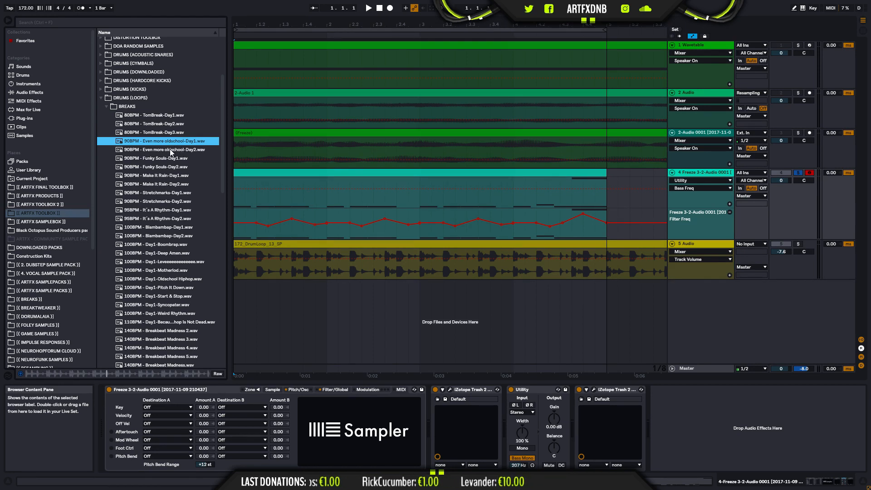
left_click(170, 149)
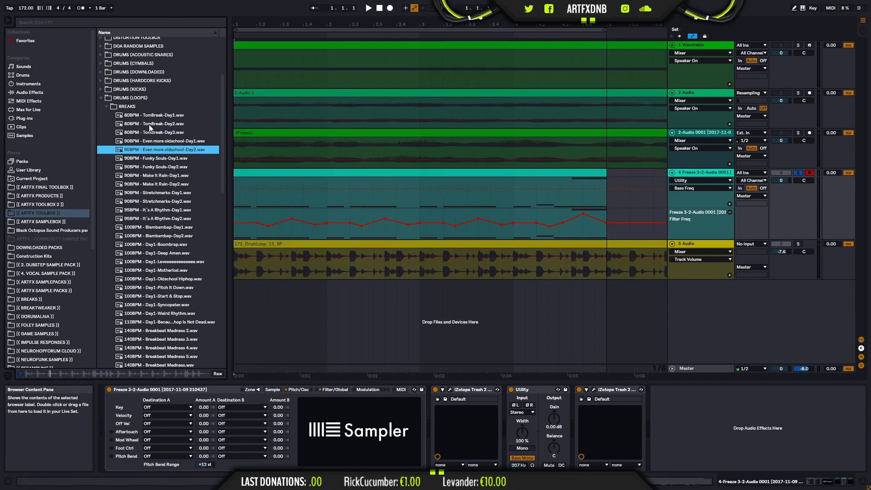
left_click(122, 109)
left_click(106, 106)
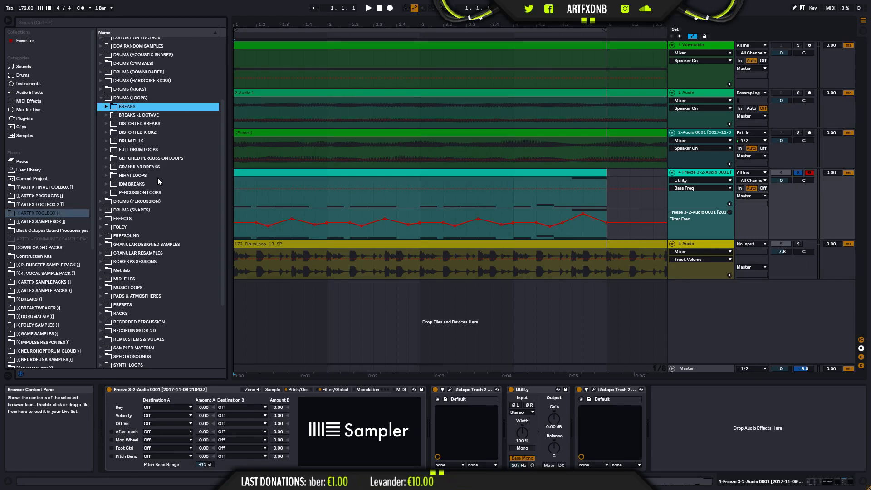
Step: Browse the Loops - Breaks folder of ARTFX NEUROFUNK DRUMS in ARTFX PRODUCTS and preview AND_Break_Loop_19_172BPM.wav
left_click(60, 187)
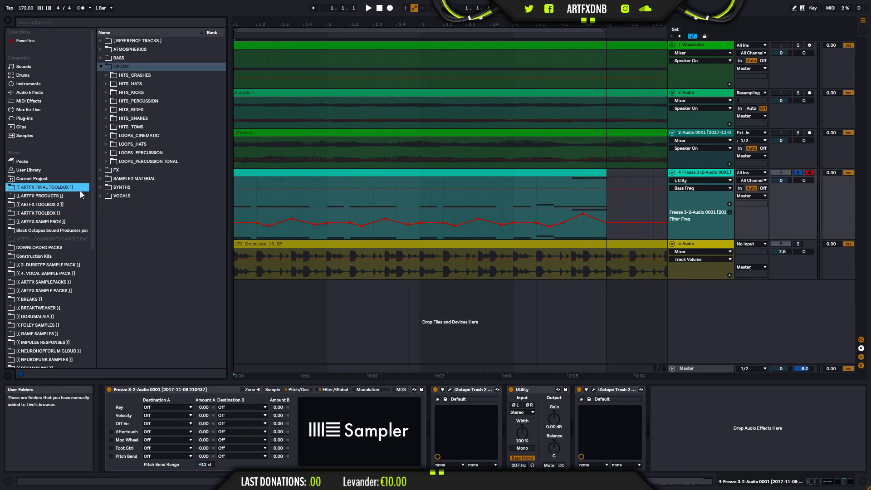
left_click(100, 66)
left_click(57, 195)
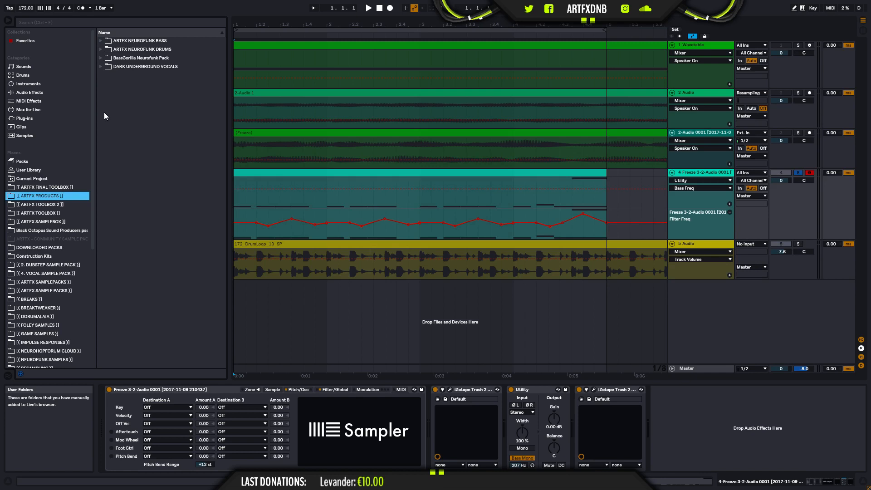
left_click(103, 48)
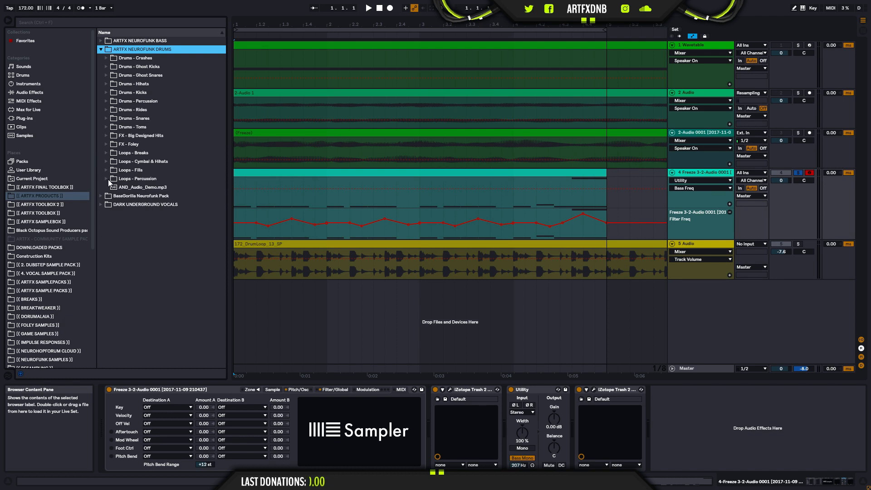
left_click(106, 152)
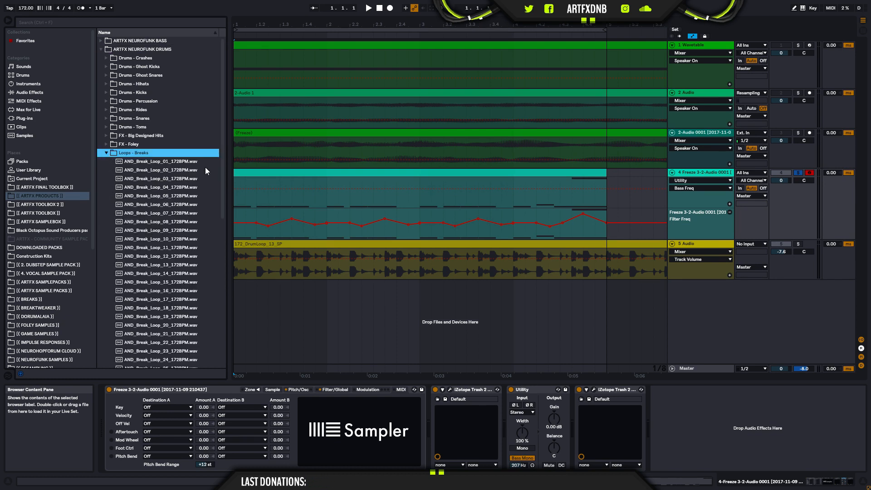
left_click_drag(223, 125, 216, 205)
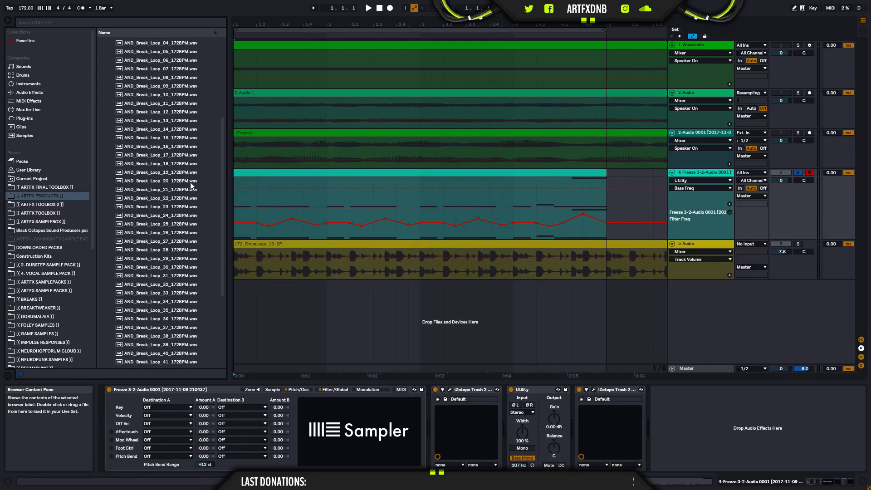
left_click(180, 174)
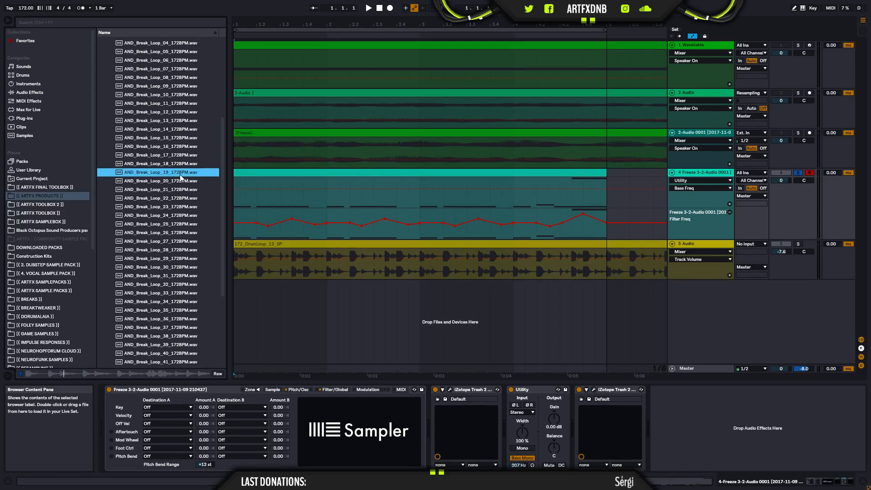
left_click_drag(223, 154, 229, 81)
left_click(140, 144)
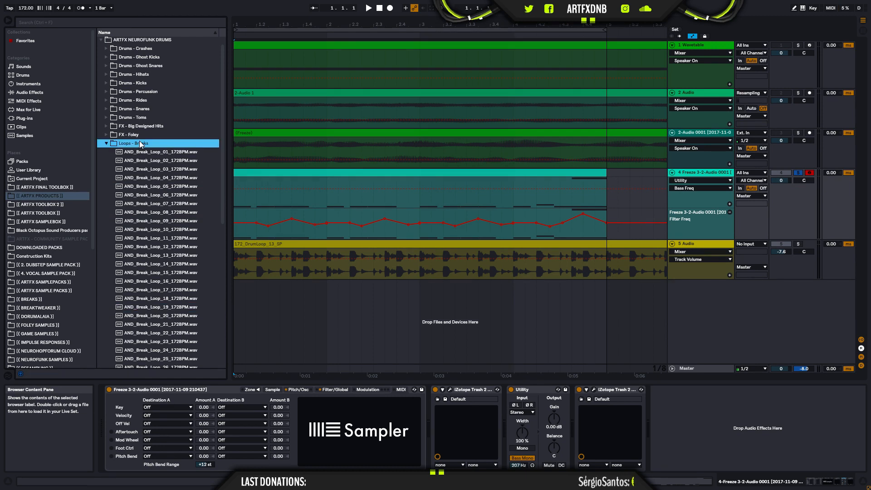
left_click(106, 144)
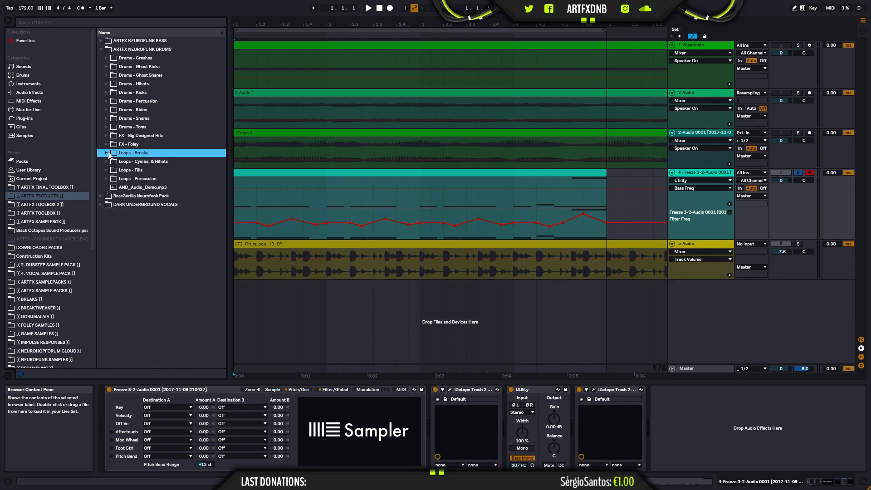
Step: Look through the Loops - Percussion folder of ARTFX NEUROFUNK DRUMS, then collapse the pack
left_click(105, 179)
left_click_drag(222, 89, 208, 255)
scroll(208, 255, "up", 20)
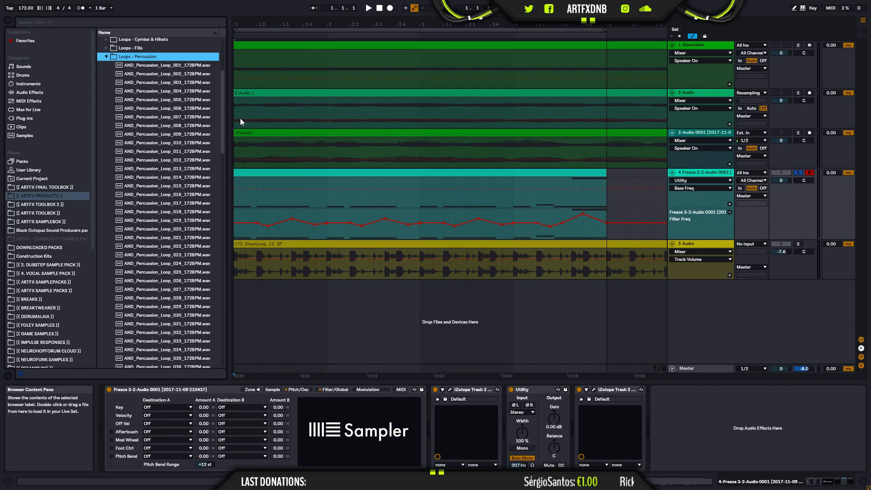
scroll(208, 317, "down", 5)
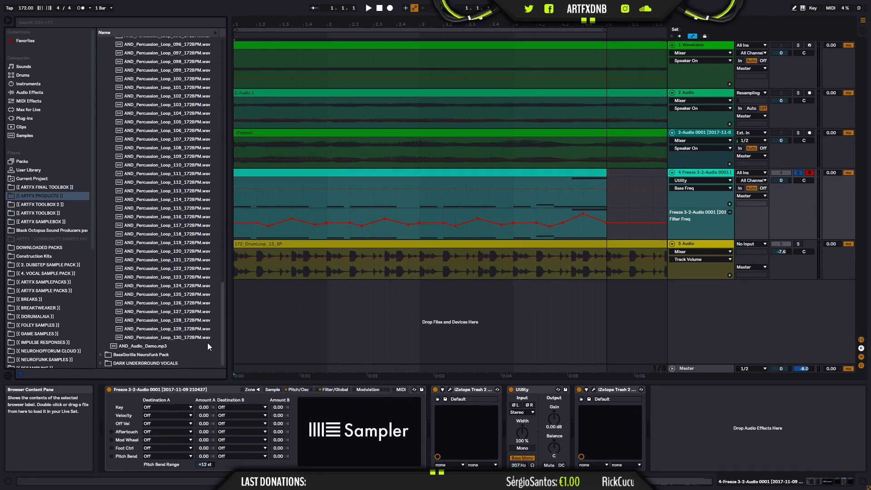
left_click_drag(238, 135, 233, 76)
left_click(103, 179)
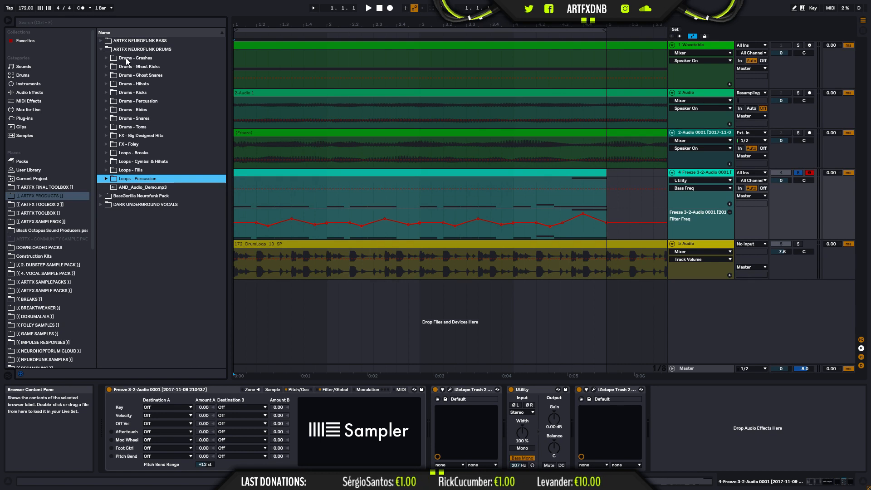
left_click(101, 49)
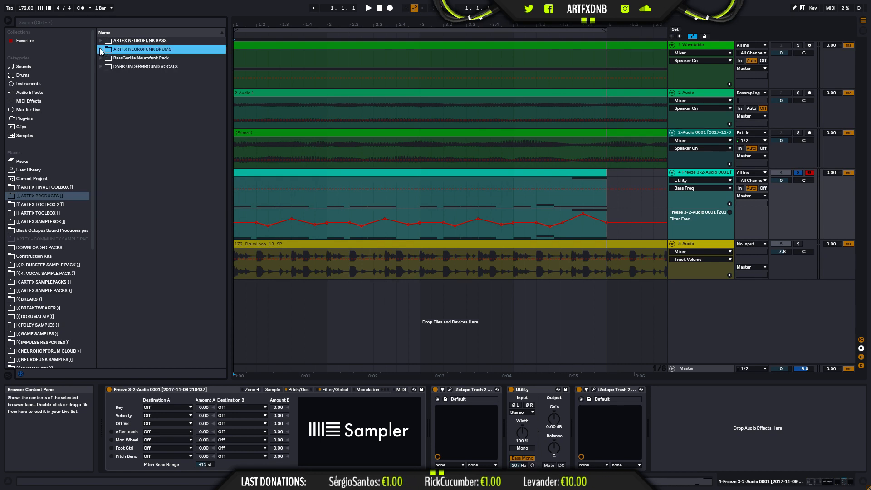
Step: Reopen the ARTFX NEUROFUNK DRUMS pack and look through its FX - Big Designed Hits and FX - Foley folders
left_click(136, 41)
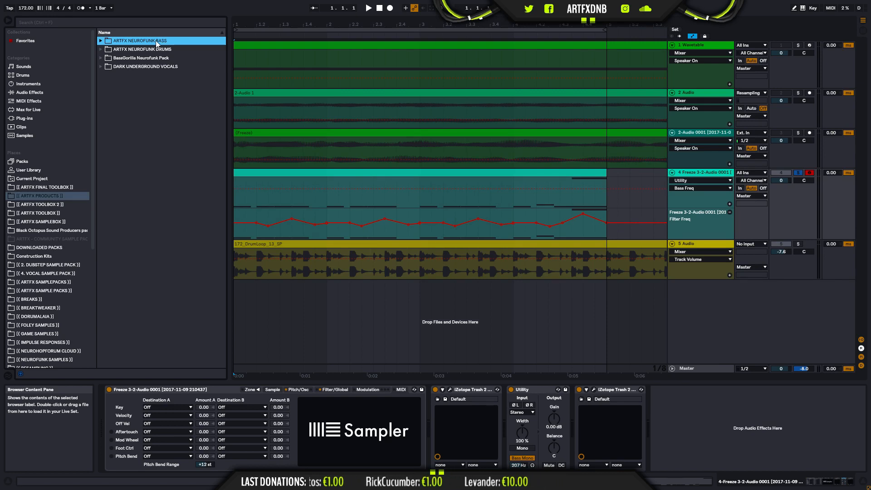
left_click(144, 48)
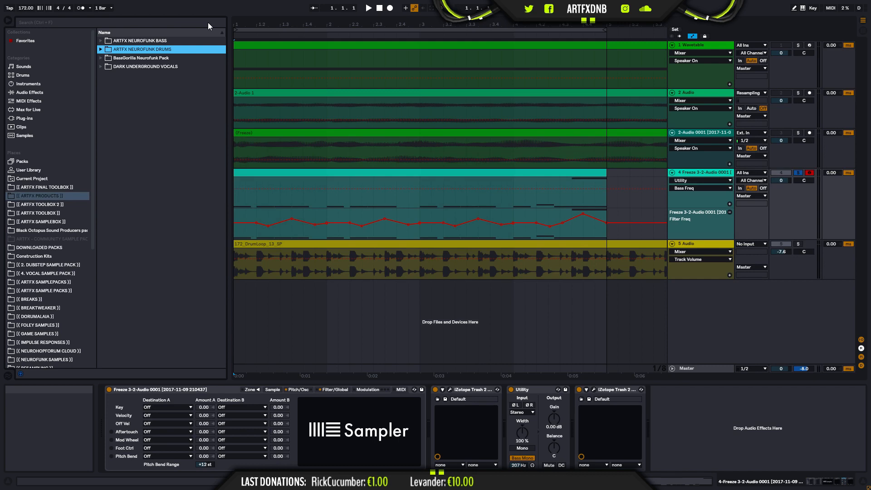
left_click(100, 50)
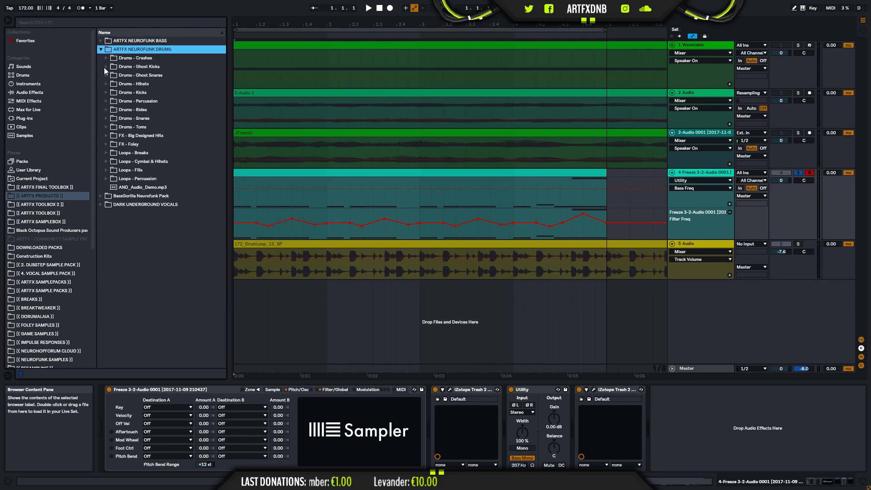
left_click(143, 58)
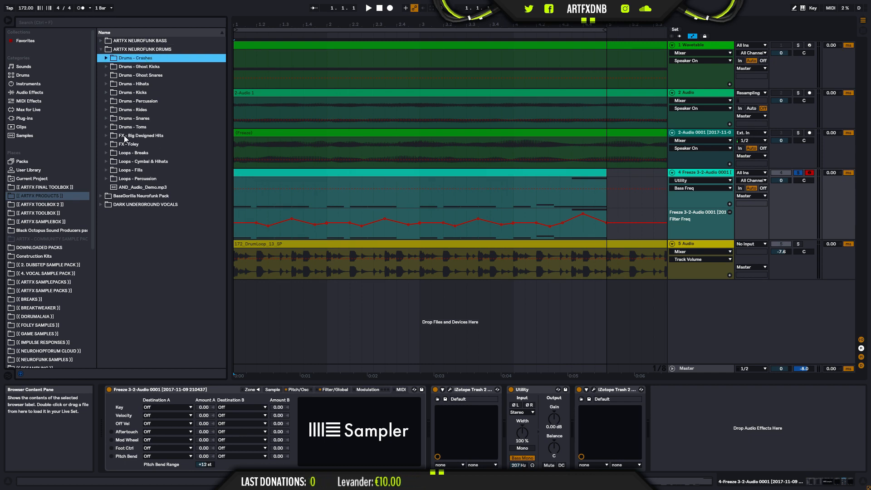
left_click(104, 135)
scroll(209, 225, "down", 4)
scroll(209, 224, "up", 2)
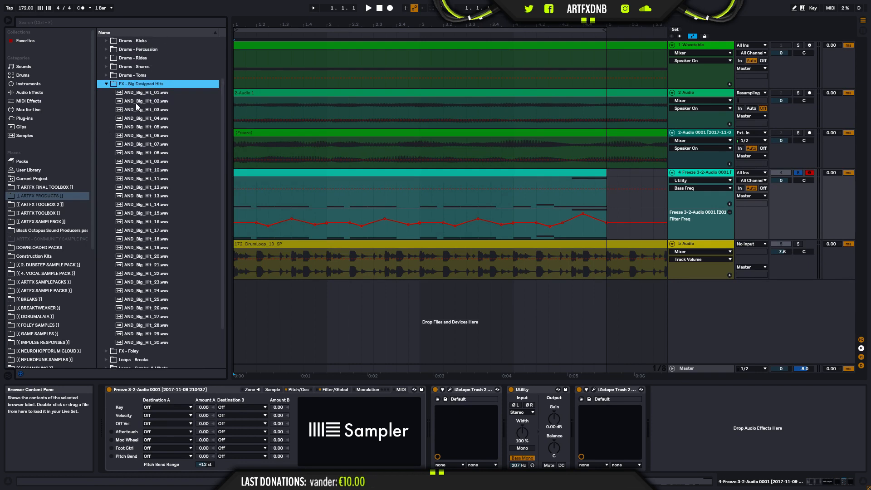
left_click(105, 84)
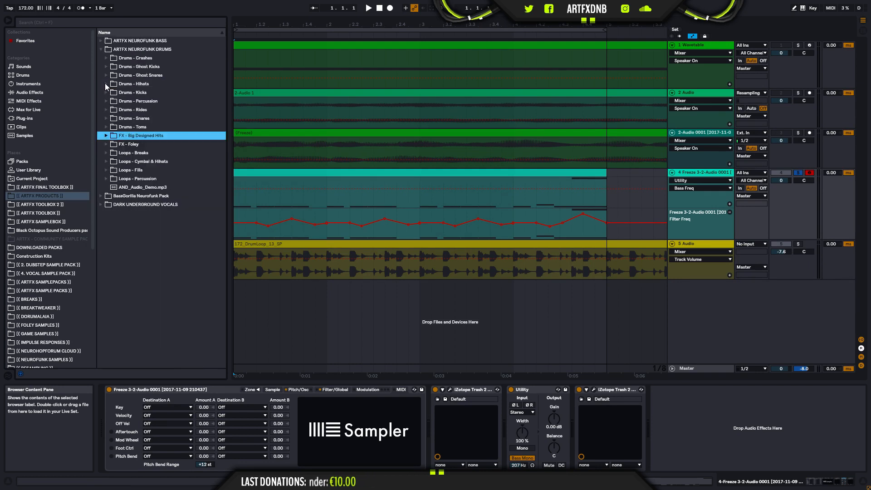
left_click(106, 144)
left_click_drag(224, 67, 186, 67)
left_click(104, 143)
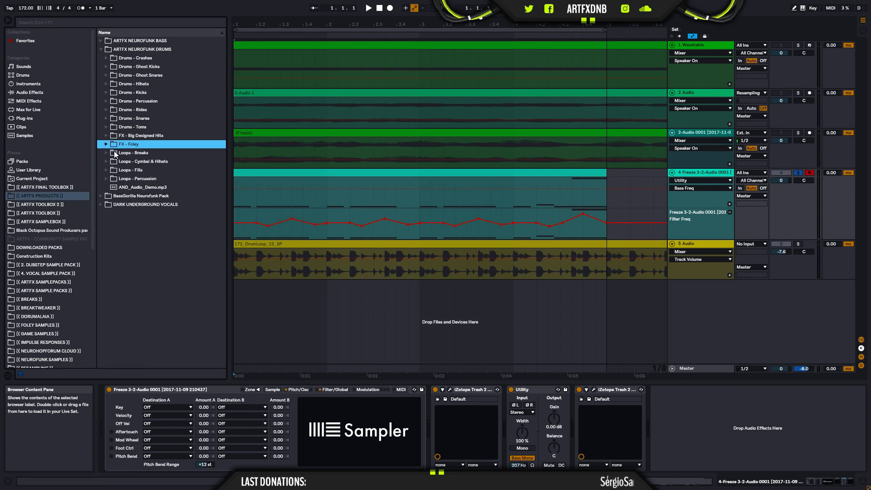
left_click(122, 180)
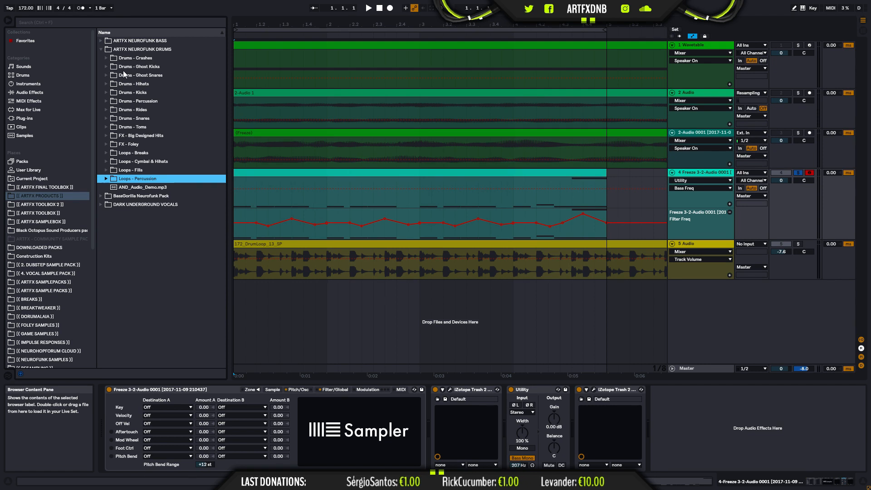
Step: Look through the Drums - Kicks and Drums - Snares folders of ARTFX NEUROFUNK DRUMS
left_click(106, 93)
left_click_drag(224, 71, 248, 316)
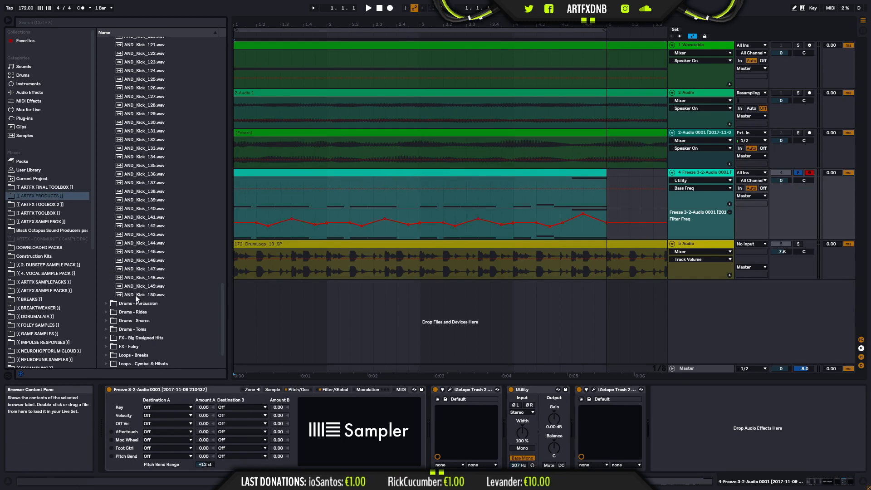
left_click(104, 319)
left_click_drag(224, 94, 244, 49)
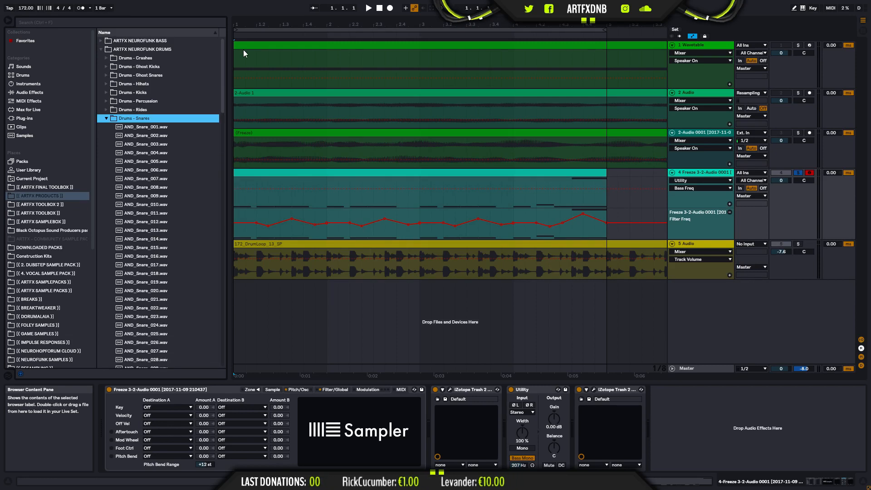
left_click(108, 118)
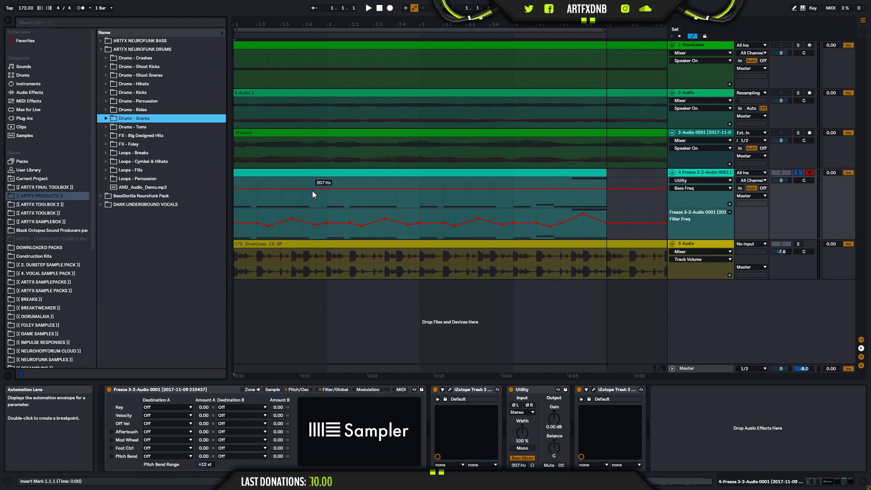
Step: Unsolo the Sampler bass track and play the bass together with the drum loop from 1.1.1
left_click(234, 200)
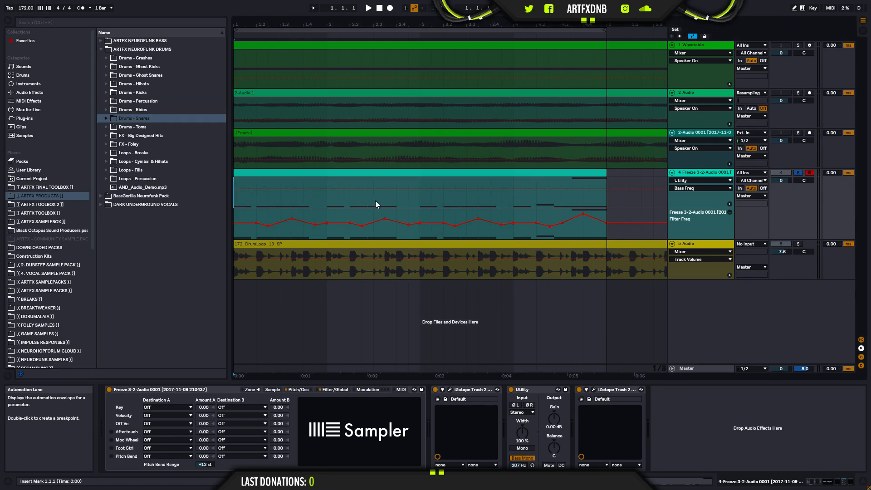
left_click(800, 174)
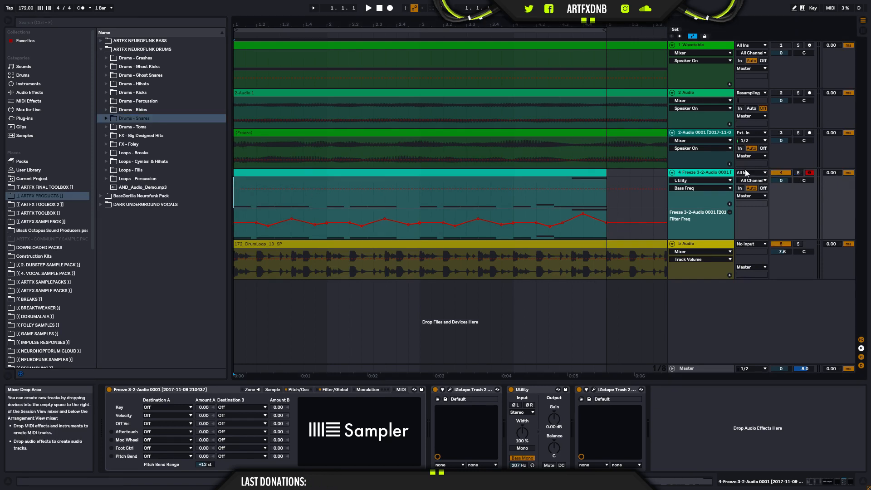
key("space")
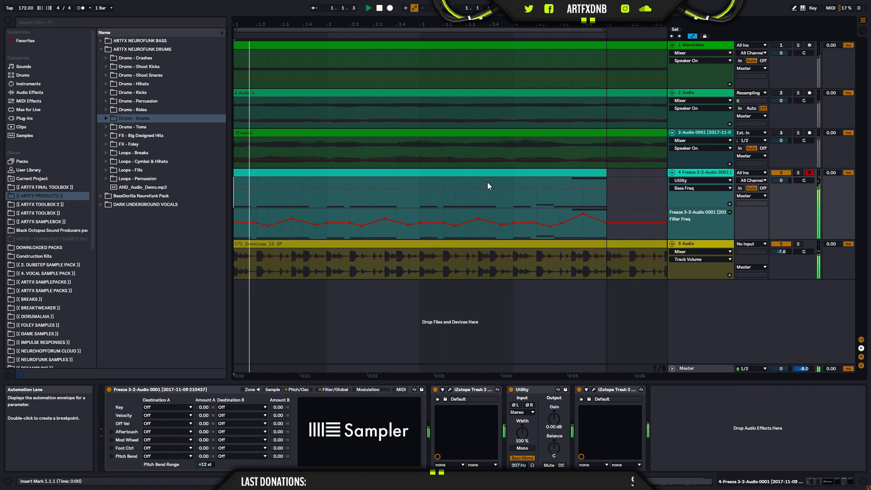
left_click(786, 252)
key("space")
Step: Balance bass against drums during playback, setting the Sampler track's volume to -8.7 dB and the drum loop track's to -4.0 dB
left_click_drag(783, 181, 783, 193)
key("space")
left_click_drag(784, 271, 782, 295)
left_click_drag(781, 252, 781, 249)
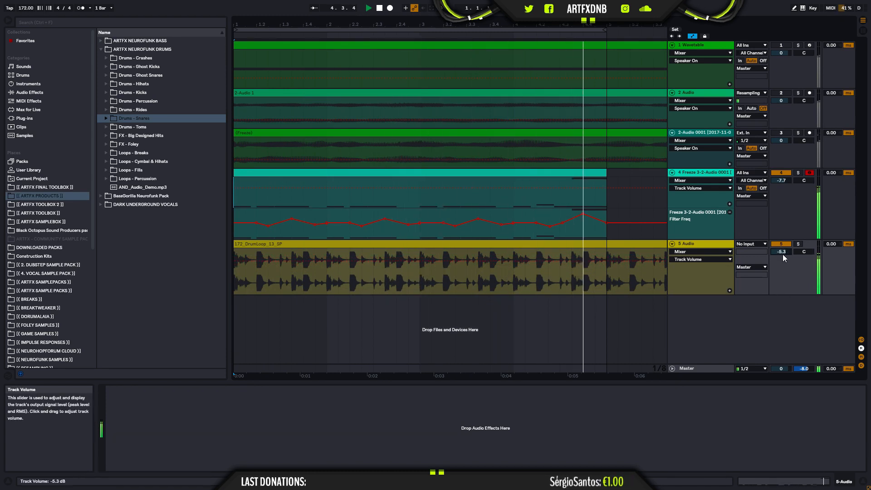
left_click_drag(777, 180, 778, 180)
left_click_drag(781, 251, 782, 244)
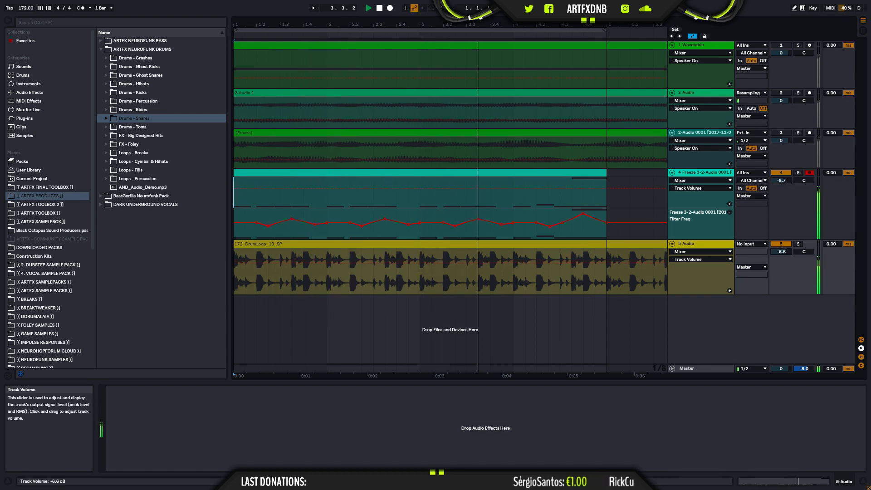
Step: Solo the Sampler bass track and, in its MIDI clip, lengthen the F1 note at 1.2.1 to end at 1.3.3
left_click(799, 172)
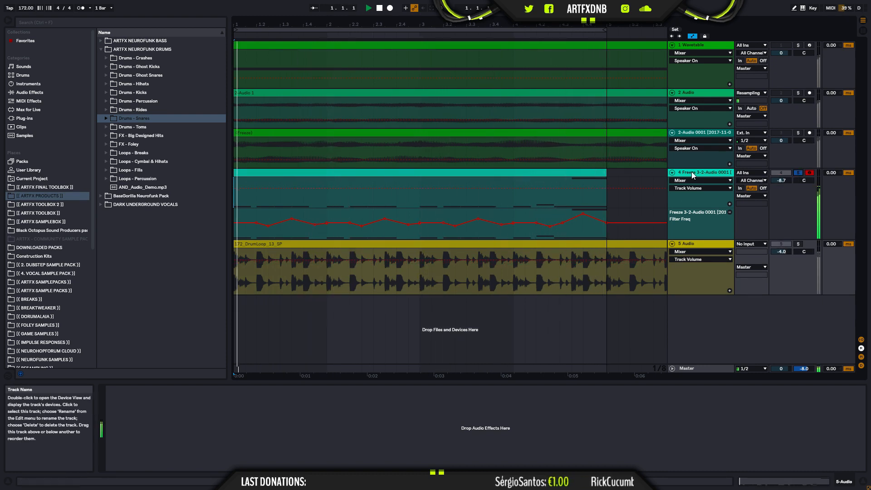
left_click(691, 172)
key("space")
double_click(293, 172)
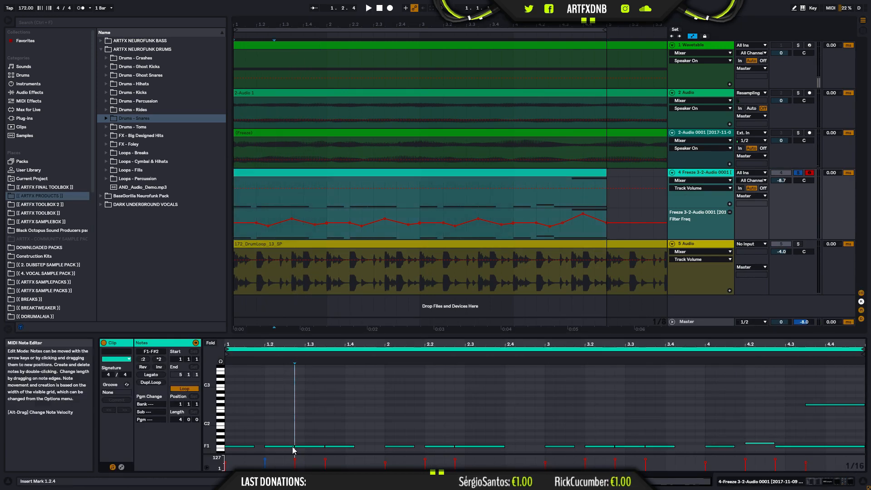
left_click_drag(294, 447, 340, 452)
key("space")
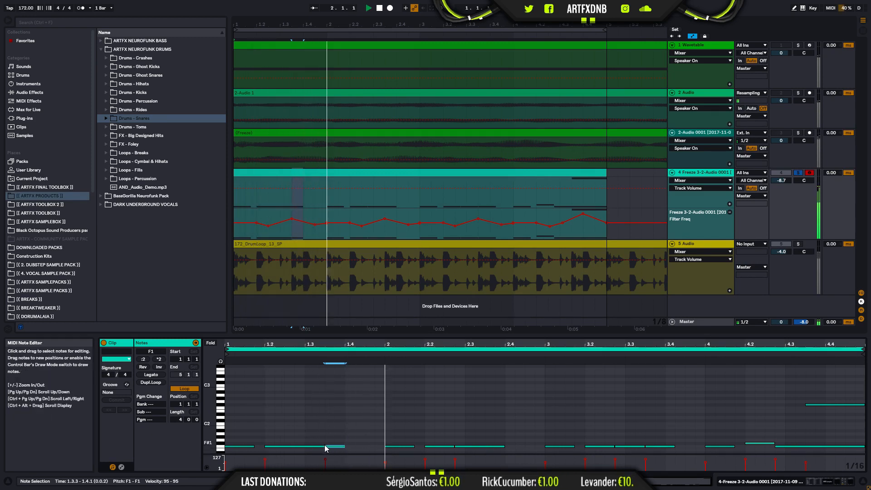
key("space")
Step: Give bars 2 and 3 the same long-short F1 note rhythm, and extend the F#1 note at 4.2.1 to 4.3.1
left_click_drag(454, 447, 502, 446)
double_click(493, 446)
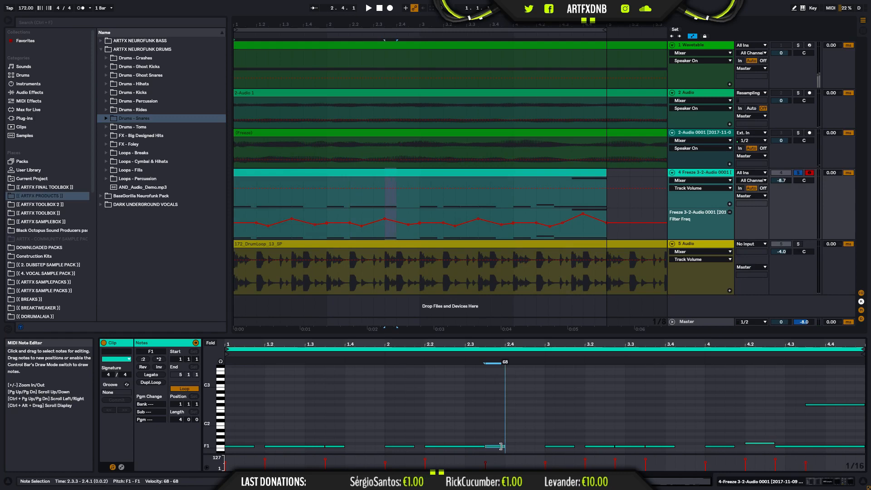
key("space")
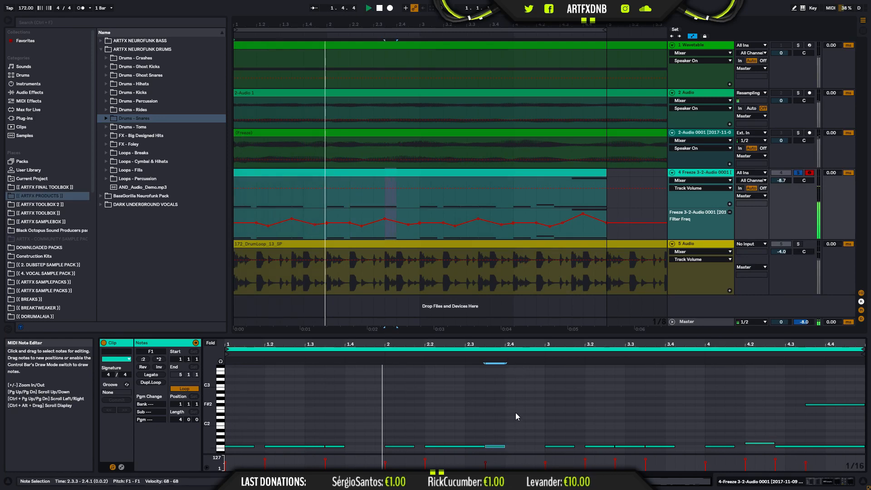
left_click_drag(495, 428, 486, 456)
key("space")
left_click_drag(466, 415, 506, 449)
left_click_drag(445, 434, 609, 435)
key("space")
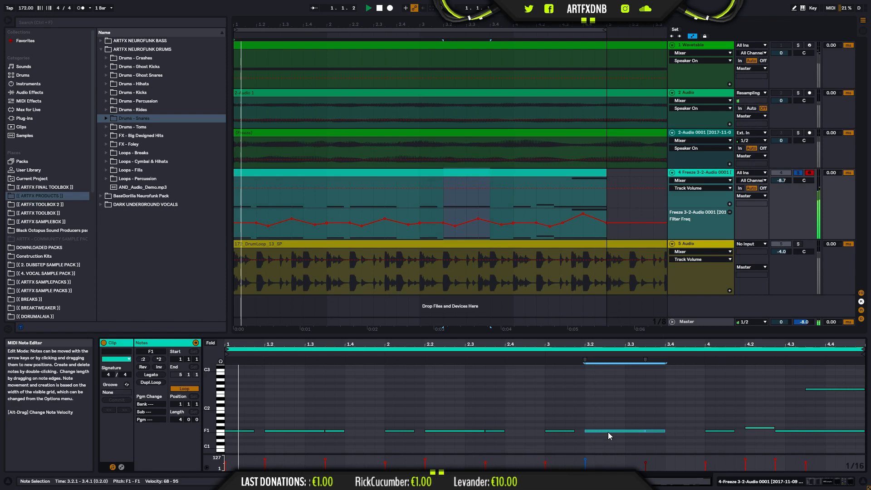
left_click_drag(774, 428, 786, 427)
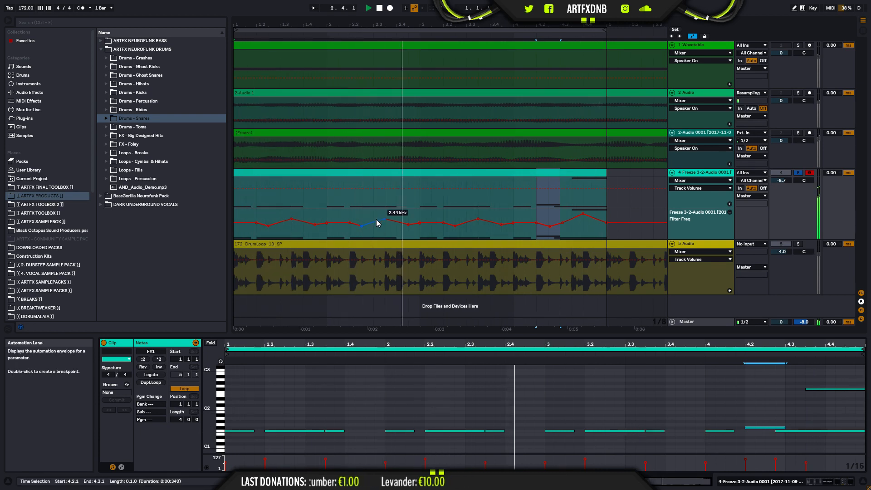
Step: Duplicate the first bar of the bass track's Filter Freq automation across bars 2 and 3
key("space")
left_click_drag(327, 217, 232, 218)
left_click_drag(325, 219, 234, 220)
key("ctrl+d")
key("ctrl+d")
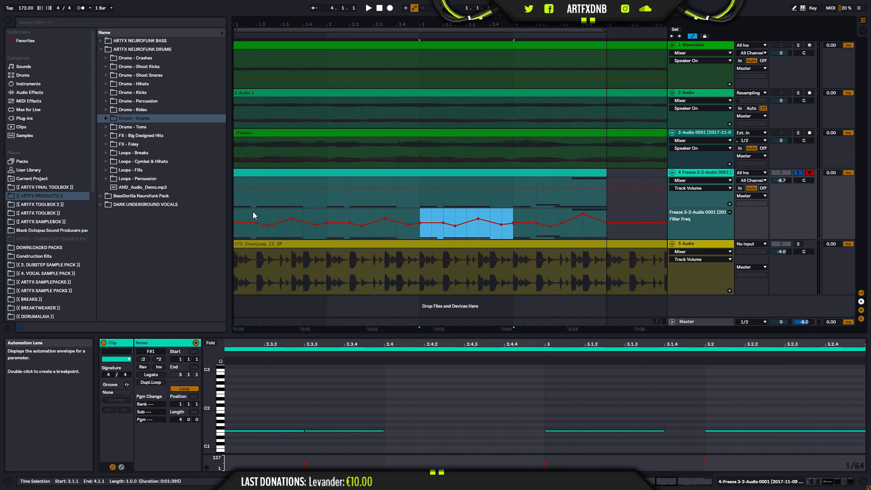
Step: Play the soloed bassline from 1.1.1 to check the new note lengths with the filter automation
left_click(236, 221)
key("space")
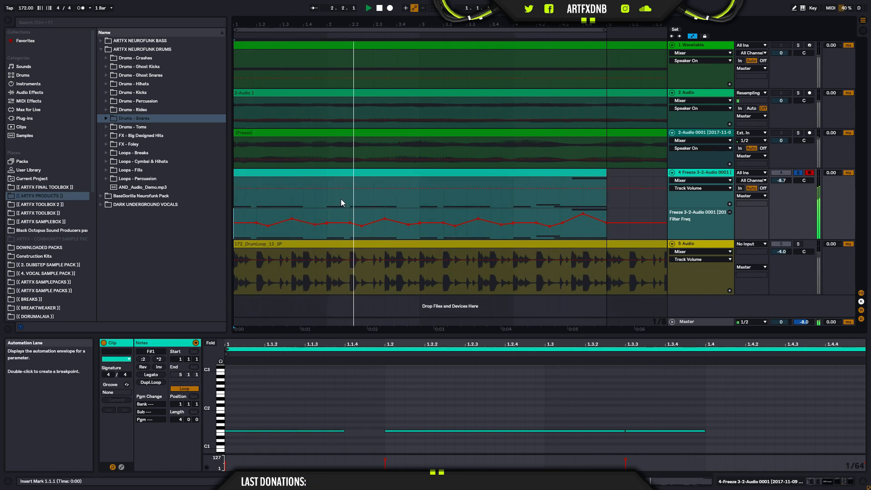
key("space")
left_click(326, 200)
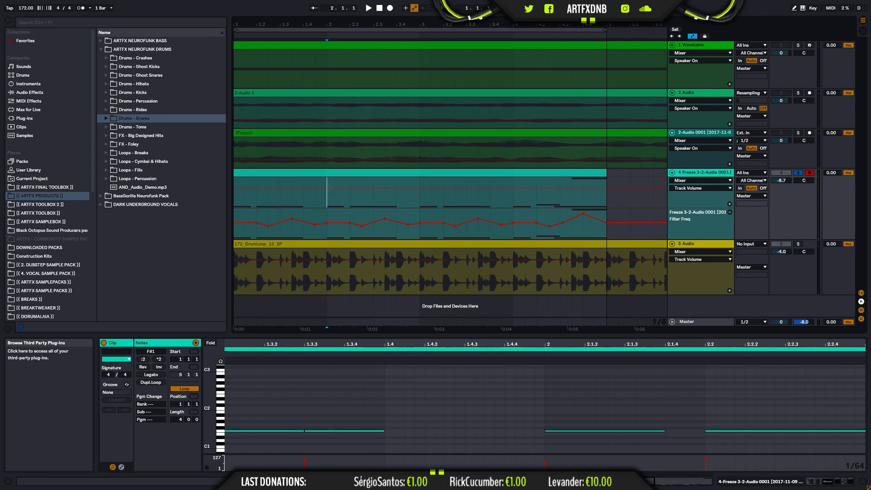
left_click(235, 200)
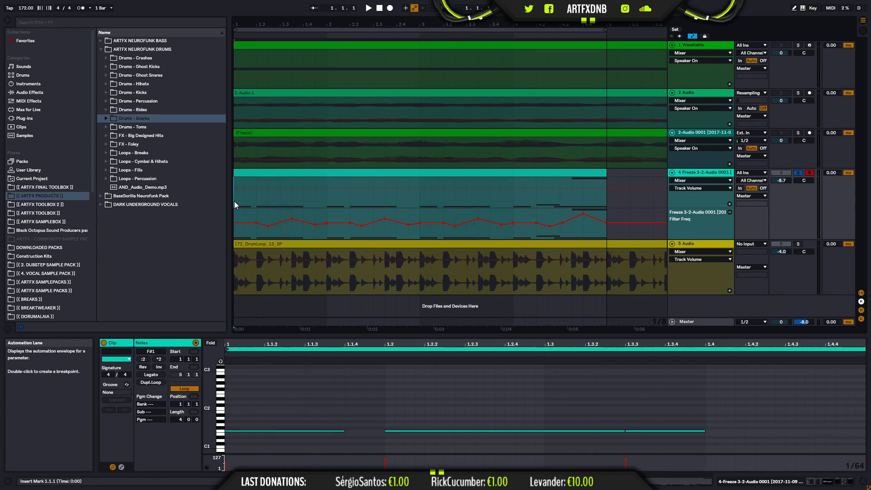
key("space")
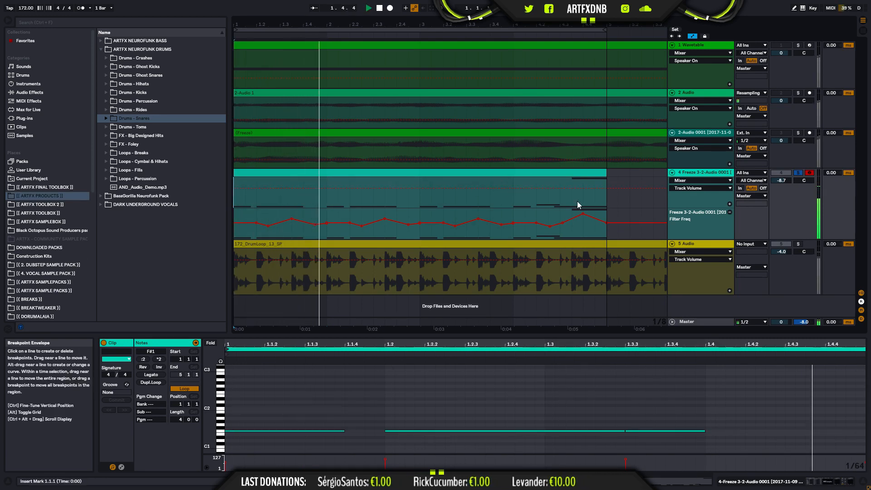
Step: Unsolo the bass to hear it with the drums, set the drum loop's volume to -5.3 dB, and solo the bass again
left_click(799, 173)
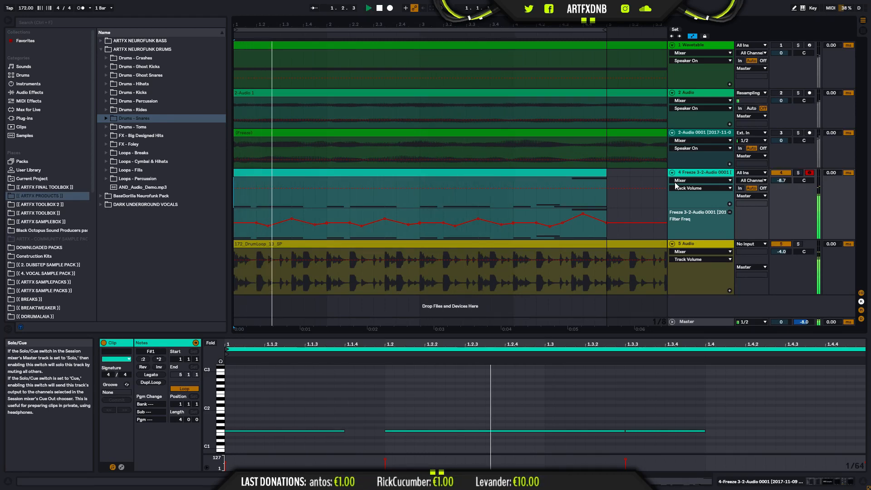
left_click_drag(782, 252, 782, 258)
left_click(718, 173)
left_click(799, 173)
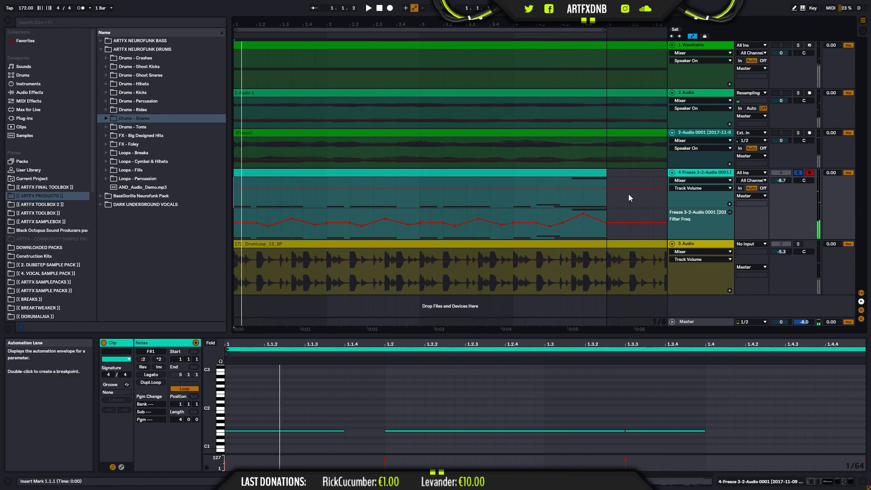
Step: Look over the bass track's clip notes and device chain, and copy the bass MIDI clip to 9.1.1
left_click(304, 172)
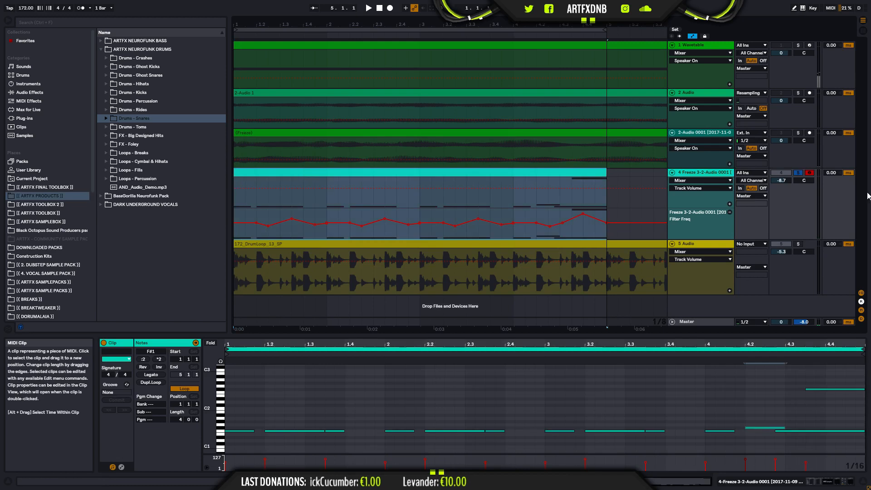
left_click(831, 481)
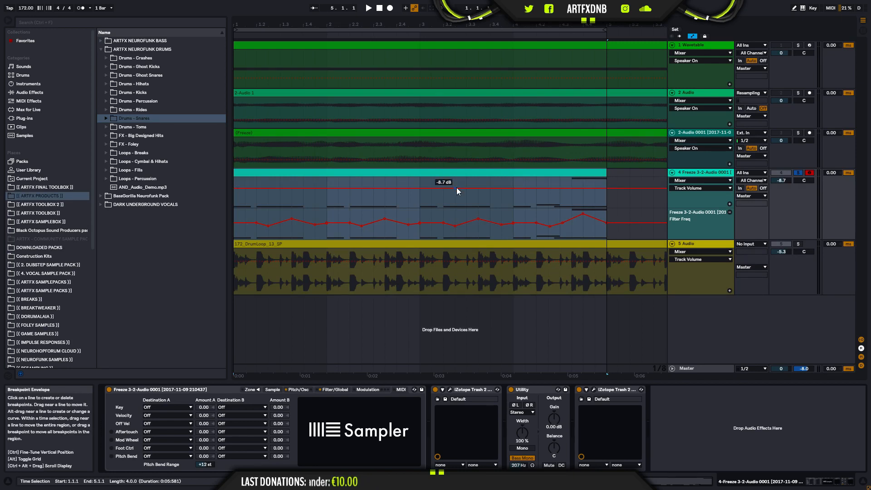
double_click(428, 175)
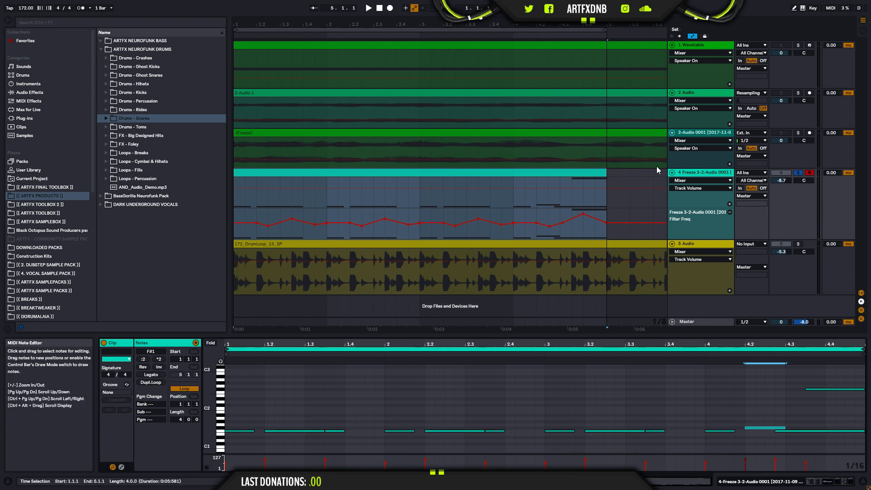
left_click_drag(516, 27, 517, 4)
left_click_drag(242, 172, 446, 196)
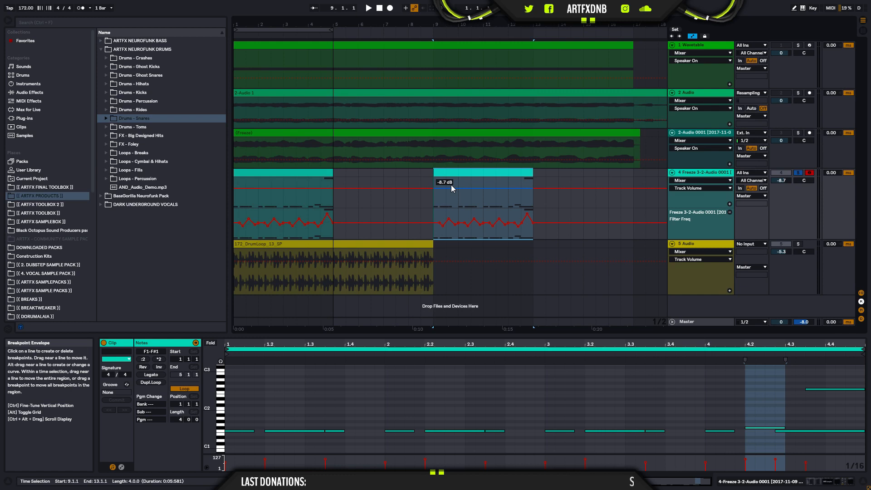
Step: In the clip at 9.1.1, stretch the F1 note across all four bars and delete the remaining higher notes
left_click_drag(254, 432, 865, 449)
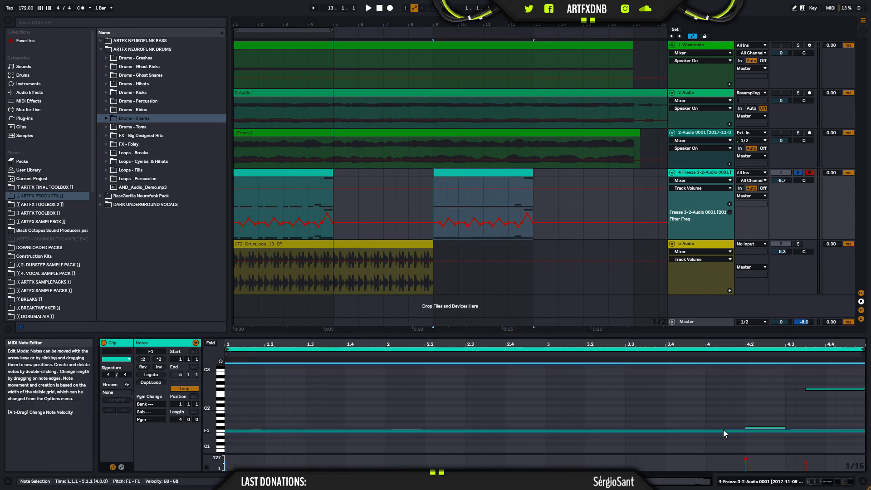
mouse_move(723, 429)
left_mouse_down()
mouse_move(824, 397)
mouse_move(839, 374)
left_mouse_up()
key("Delete")
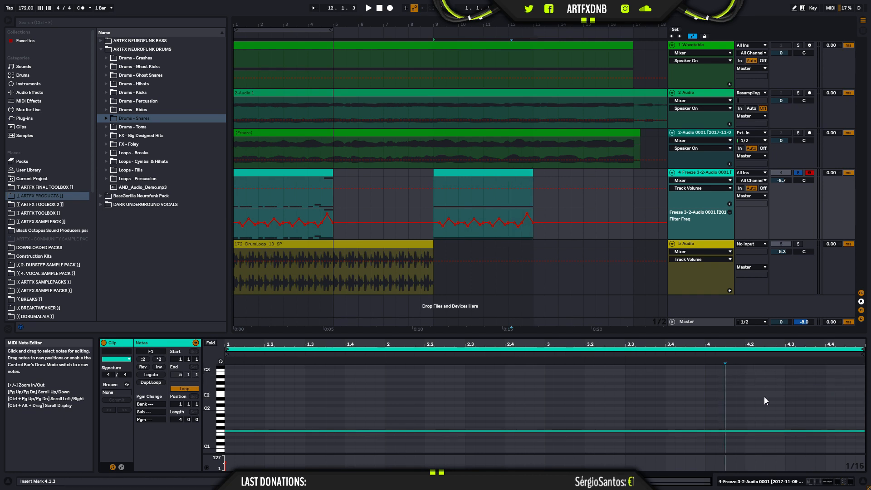
Step: Play the sustained note from 9.1.1 and set the Sampler's sample loop end to 942252
key("shift+Tab")
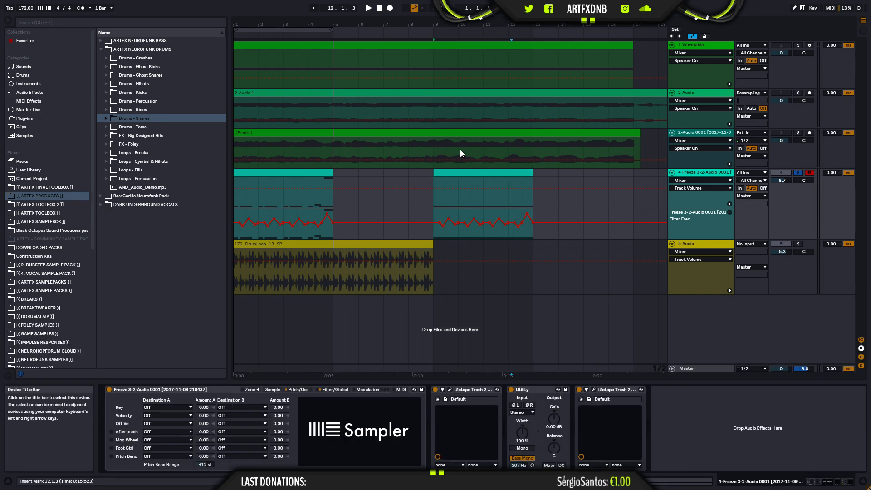
left_click(430, 199)
key("space")
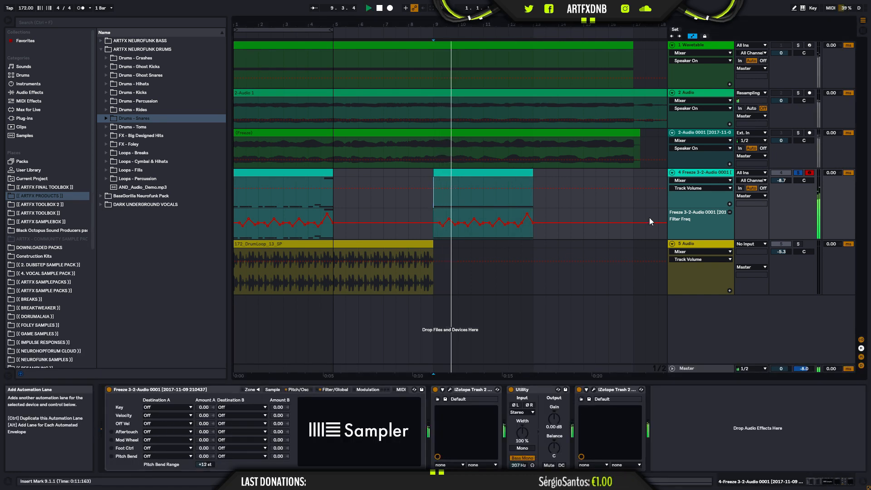
left_click(272, 389)
left_click_drag(369, 400, 394, 398)
key("space")
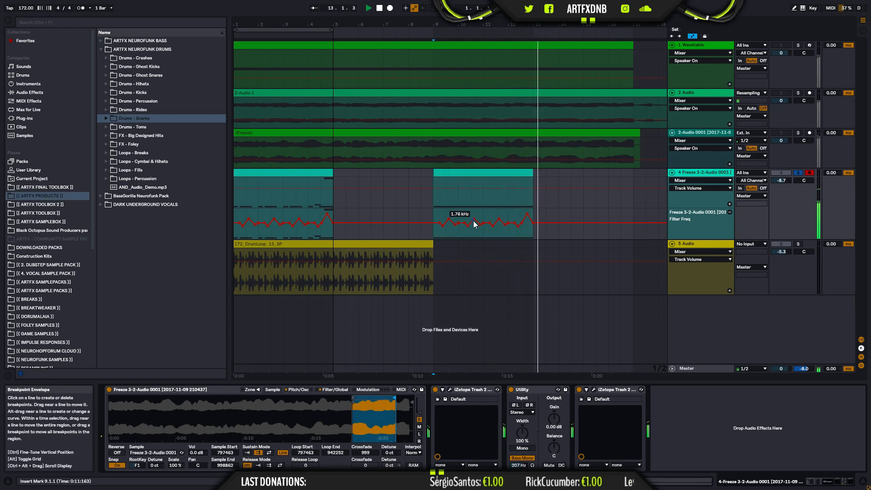
key("space")
key("space")
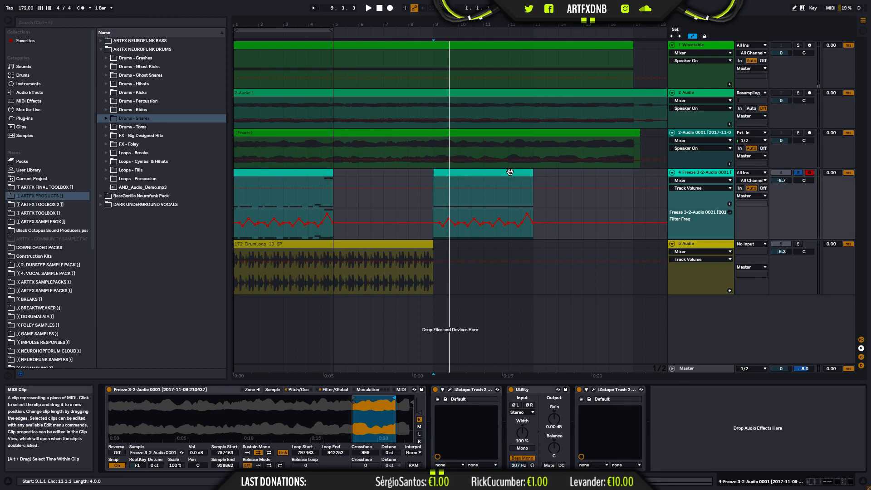
Step: Show the 9.1.1 clip's pitch bend envelope and lower the bass track's volume automation to about -17.6 dB
double_click(517, 175)
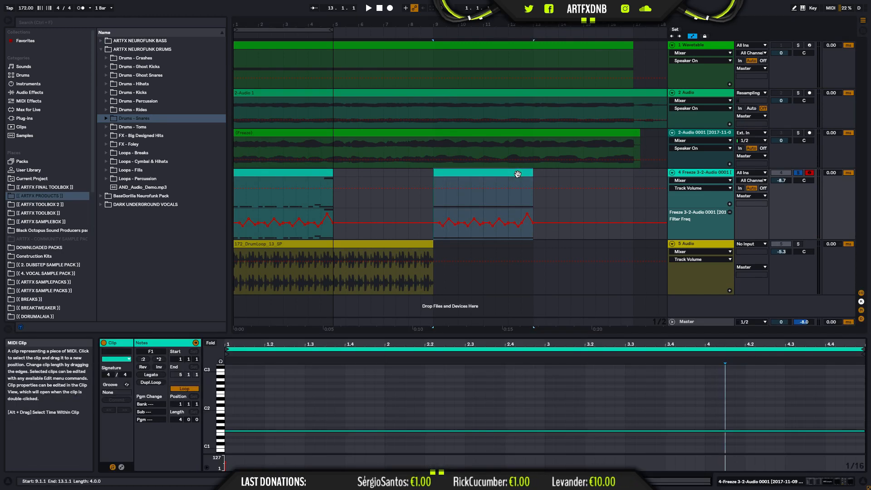
left_click(121, 467)
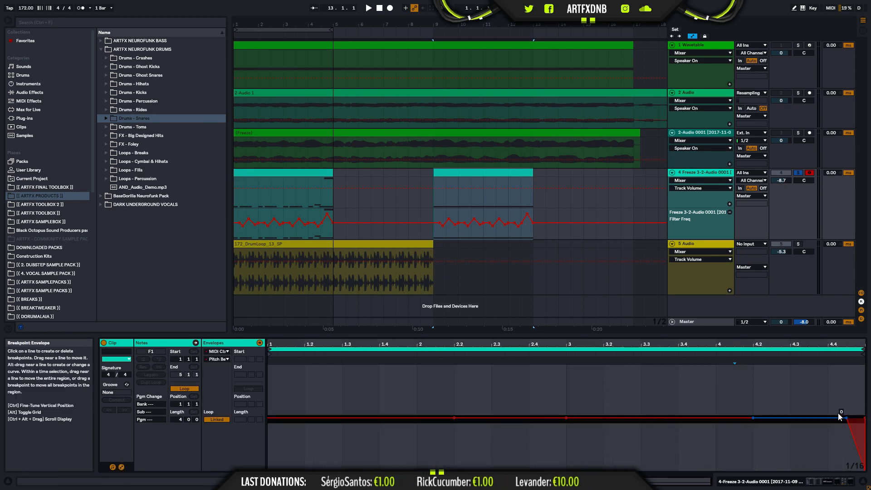
double_click(508, 195)
key("space")
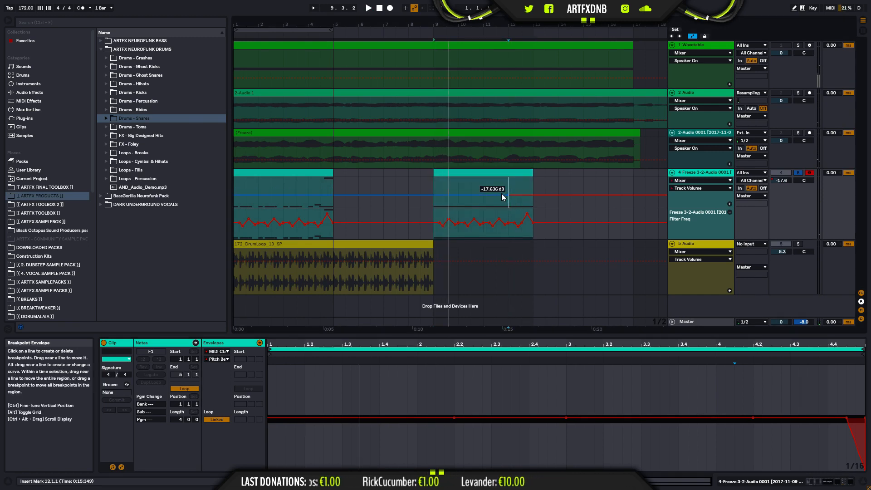
Step: Play the sustained bass clip from 12.3.1 to hear its pitch bend ending, and again from 9.1.1
left_click(521, 183)
key("space")
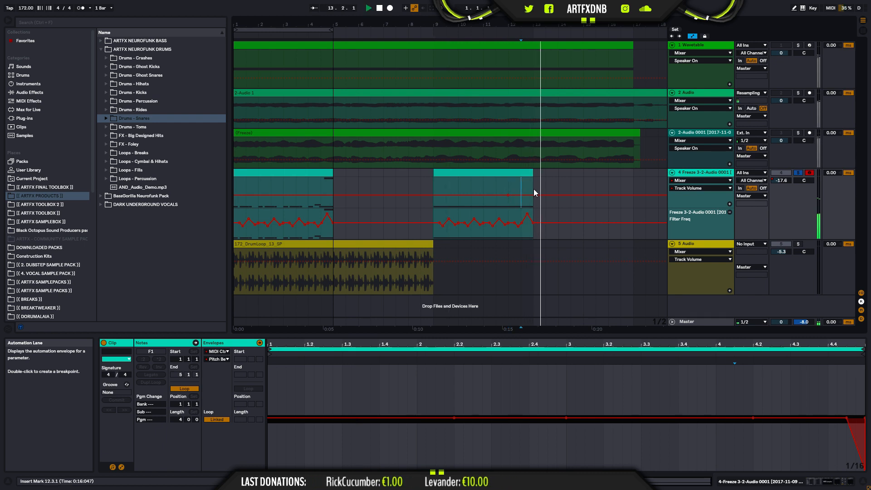
left_click(431, 184)
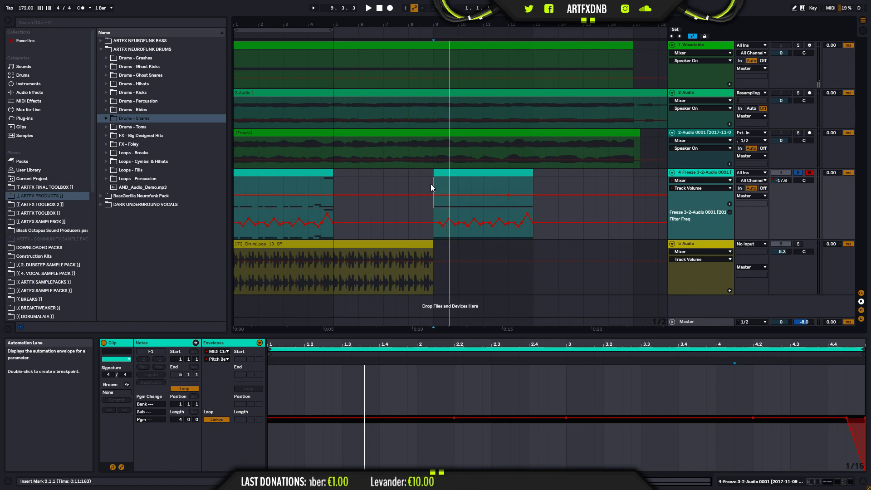
Step: Lengthen the sustained bass clip to end at 13.3.1 and play it repeatedly from 12.1.1
left_click_drag(451, 181, 542, 178)
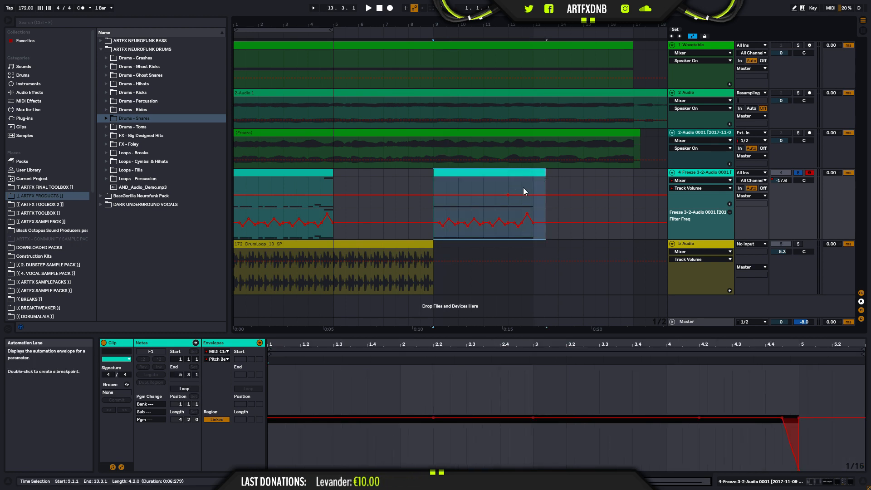
left_click(507, 182)
key("space")
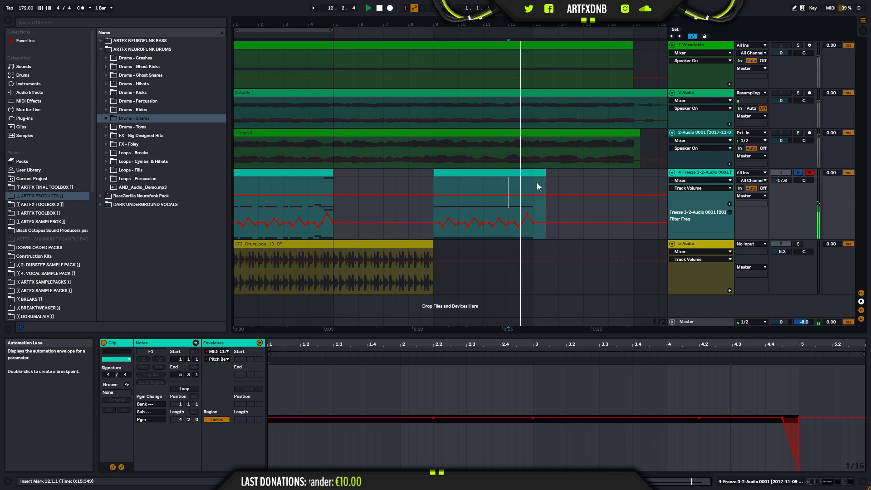
key("space")
key("space")
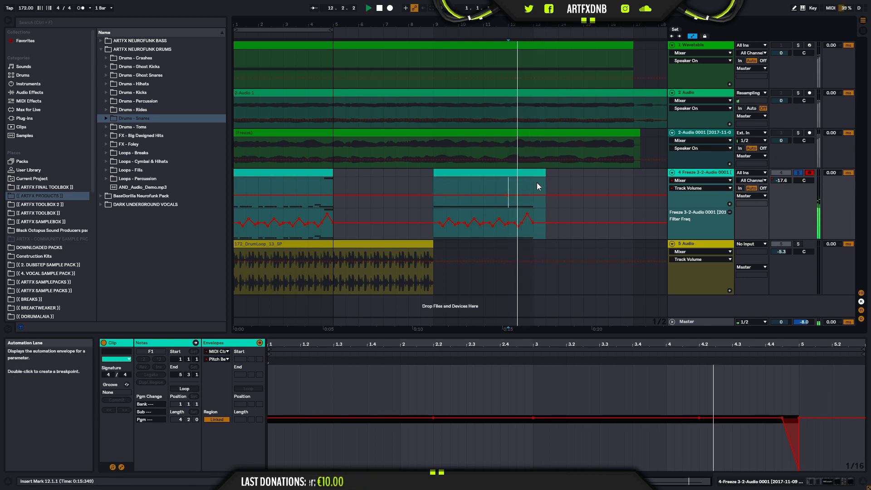
key("space")
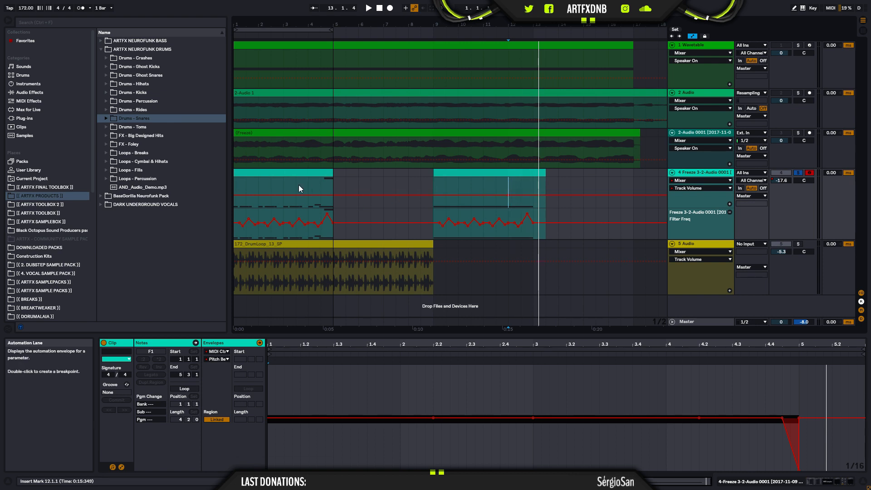
left_click(310, 189)
left_click_drag(311, 188, 322, 189)
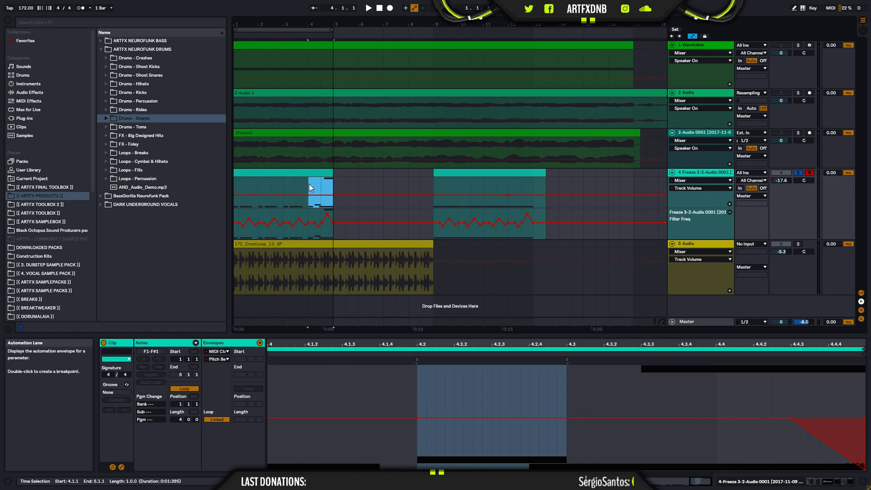
left_click_drag(432, 184, 539, 189)
left_click(508, 184)
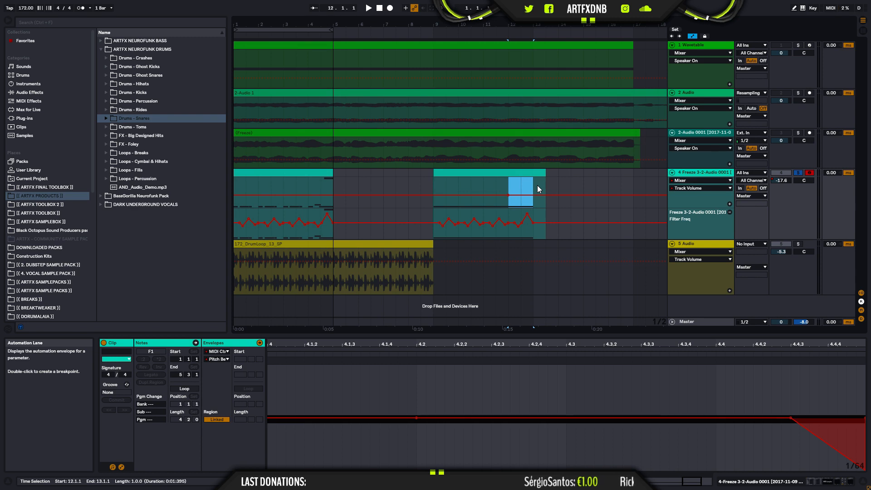
left_click(503, 186)
left_click(433, 193)
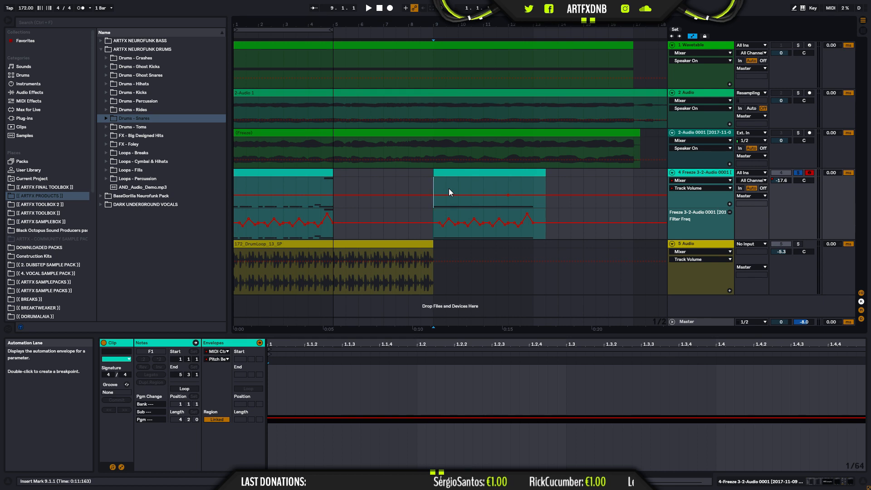
Step: Clear the Filter Freq automation over the sustained clip from 9.1.1 to 13.3.1 and redraw it with fewer, slower peaks
left_click(427, 218)
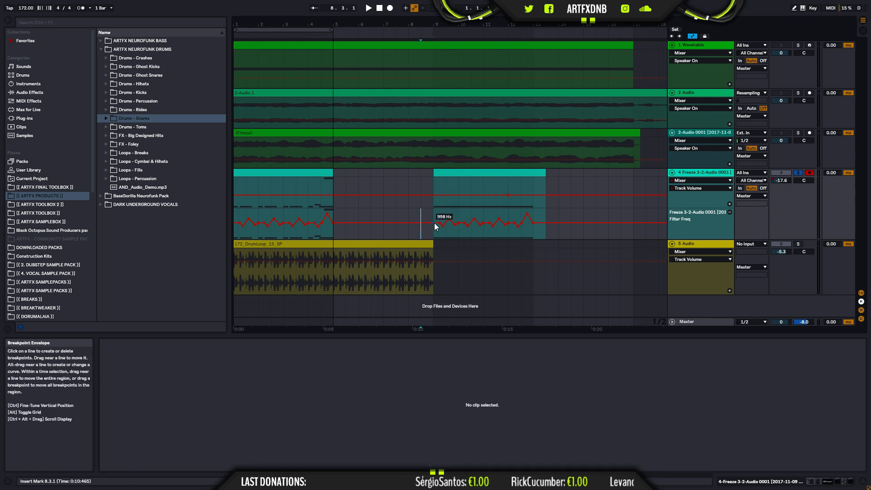
left_click_drag(436, 217, 548, 221)
left_click(433, 223)
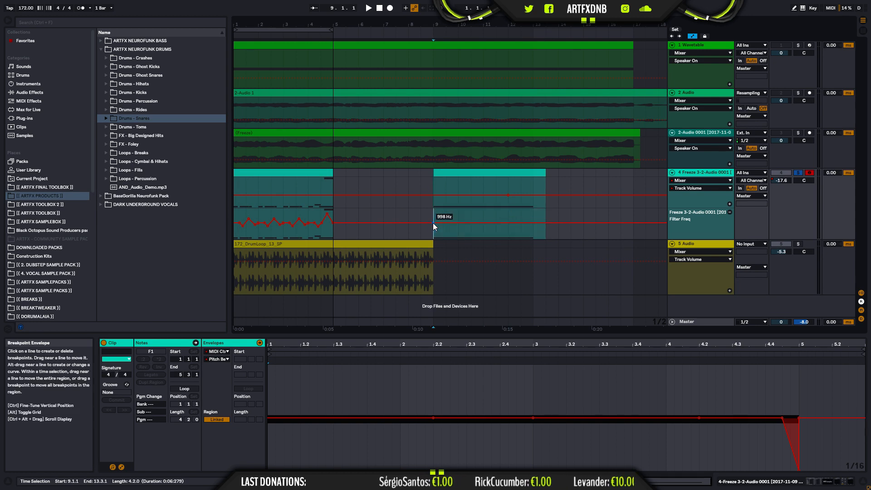
mouse_move(442, 222)
left_mouse_down()
mouse_move(449, 230)
mouse_move(472, 217)
mouse_move(507, 230)
mouse_move(509, 215)
left_mouse_up()
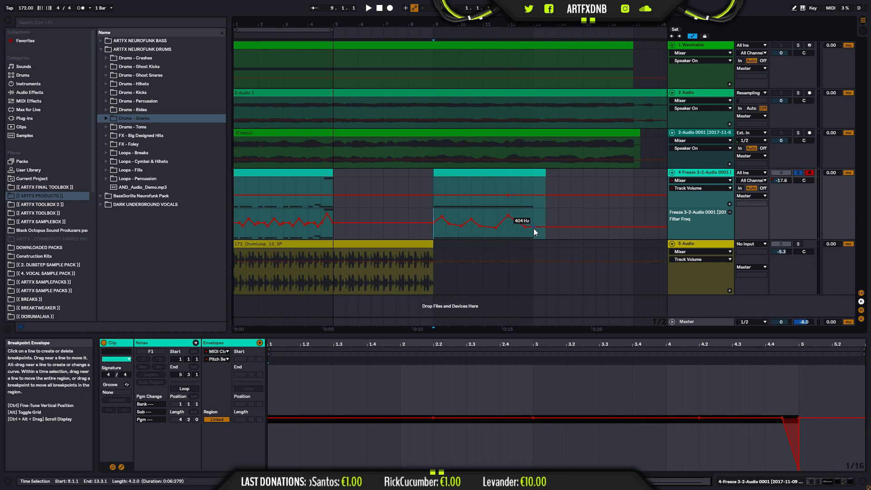
Step: Play the sustained clip from 9.1.1 with the bass track's device chain shown
key("space")
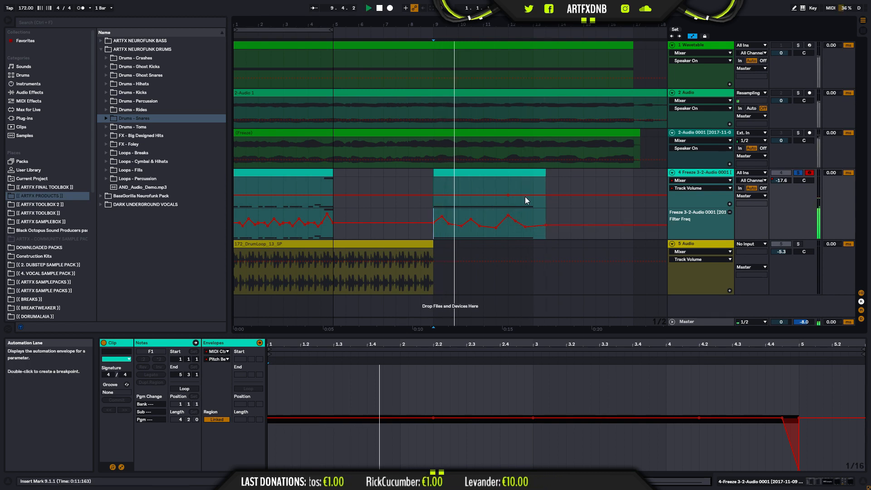
left_click(832, 479)
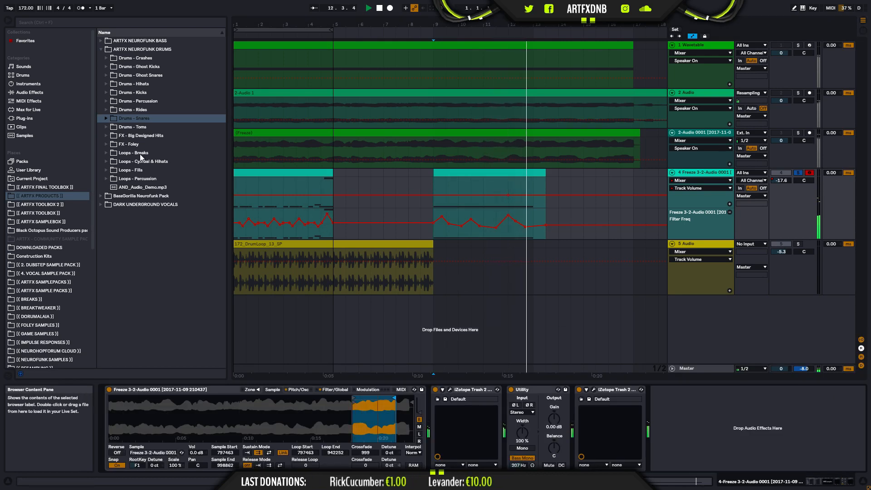
key("space")
key("space")
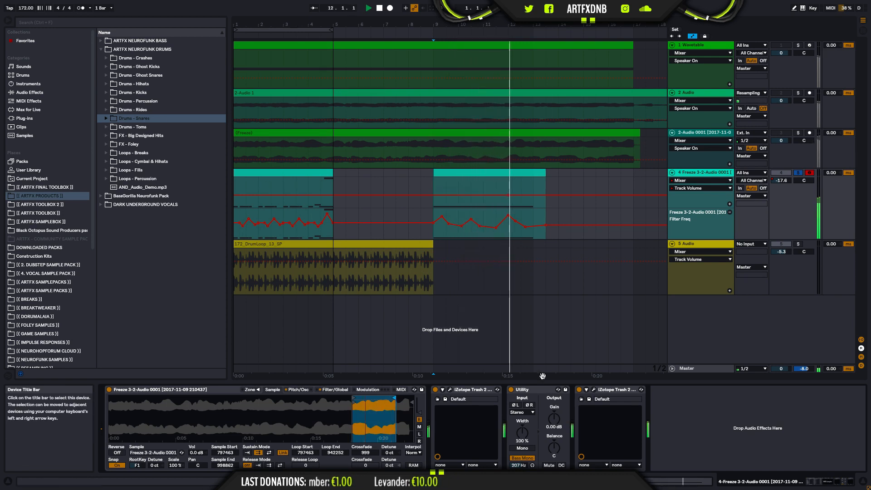
key("space")
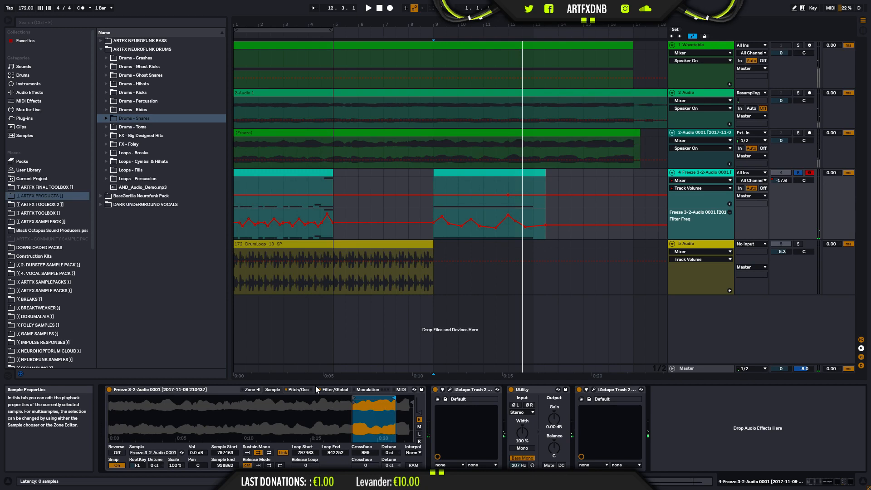
Step: Set the Sampler's filter circuit to OSR and its drive to 5.81 dB while playing the sustained clip
left_click(335, 390)
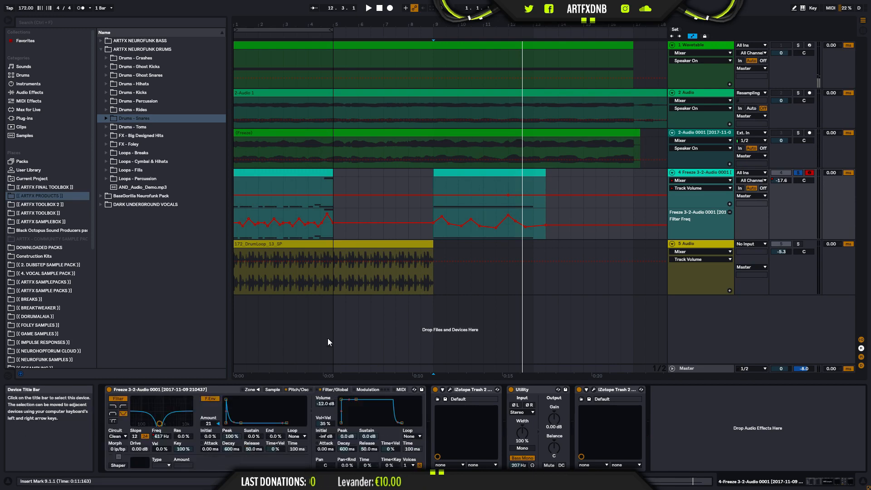
key("space")
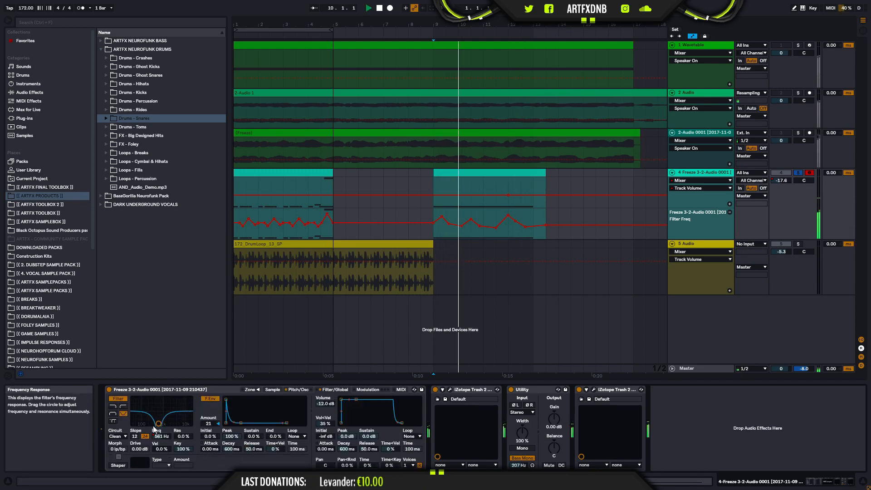
left_click(117, 437)
left_click(119, 450)
left_click_drag(139, 449, 141, 432)
key("space")
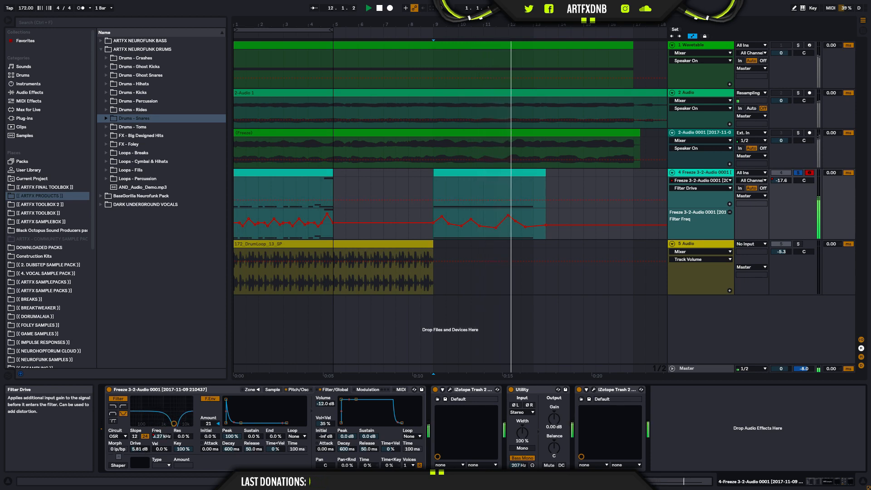
key("space")
Step: Move the sustained clip with its automation to start at 6.1.1 and insert an audio track below the bass track
left_click(712, 172)
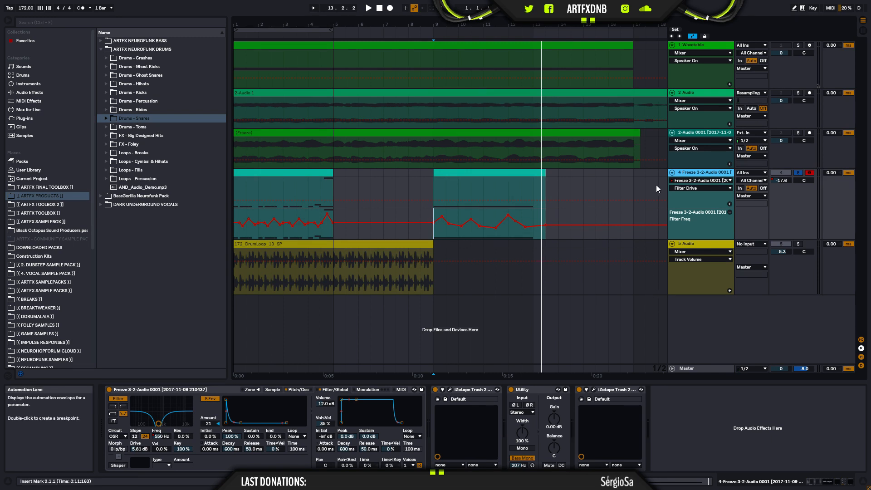
left_click_drag(443, 174, 385, 178)
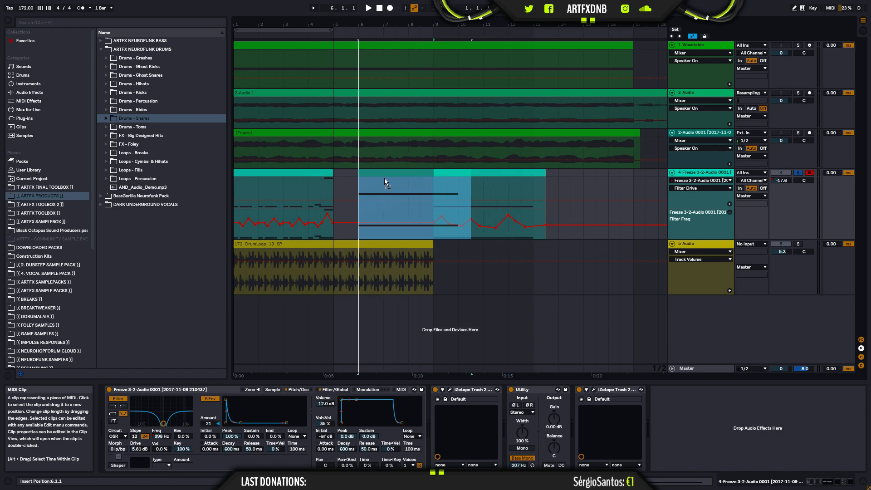
right_click(717, 174)
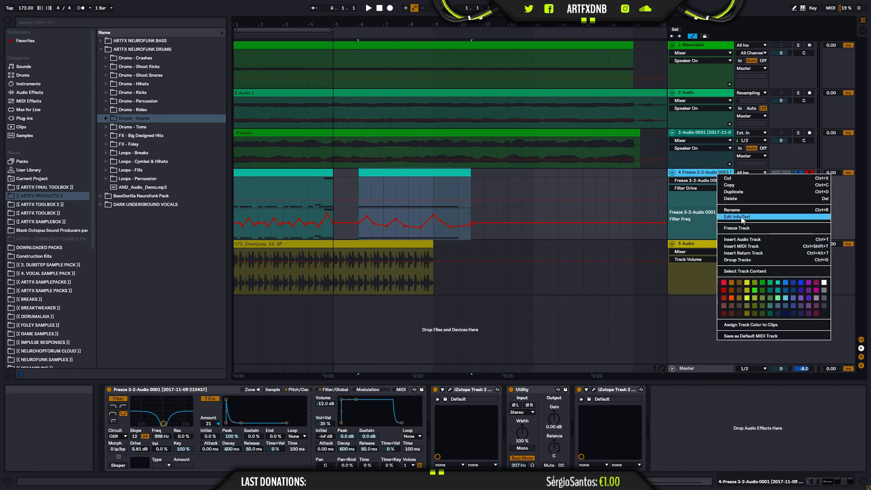
left_click(741, 241)
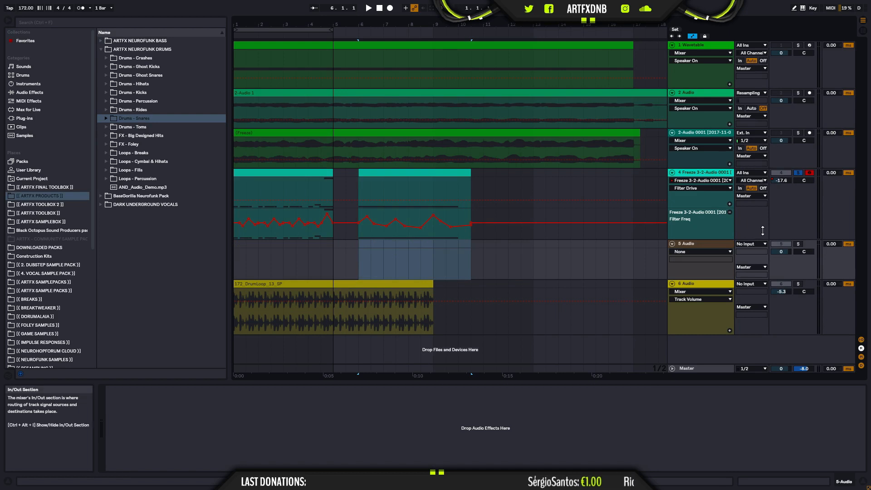
Step: Set the new audio track's input to Resampling and arm it for recording
left_click(752, 244)
left_click(756, 282)
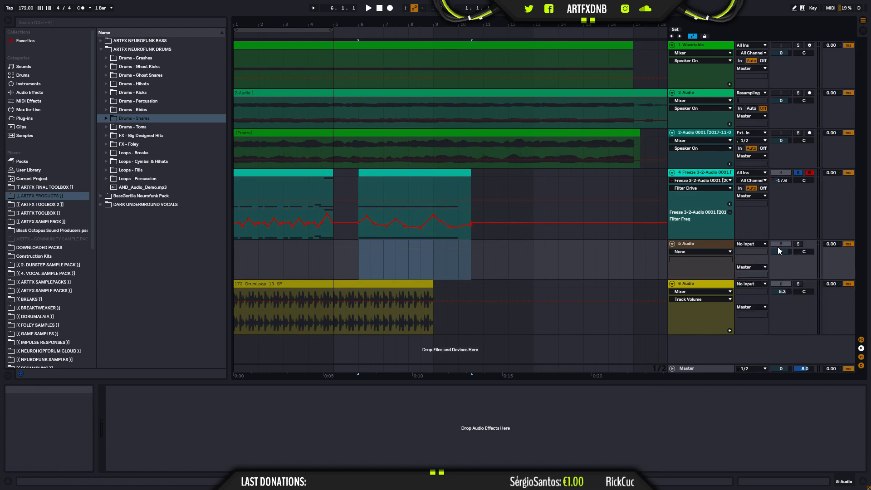
left_click(809, 244)
left_click(414, 213)
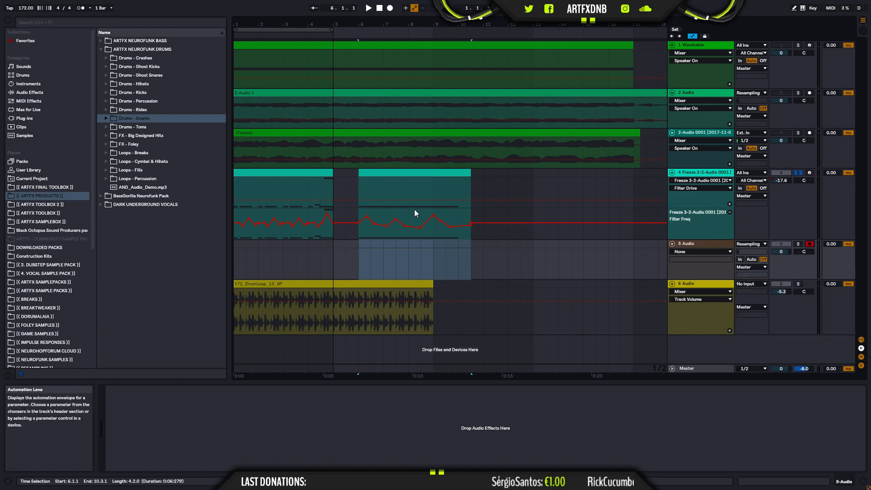
Step: Record both bass clips onto the resampling track from 1.1.1 to about 11.1.1
left_click(234, 252)
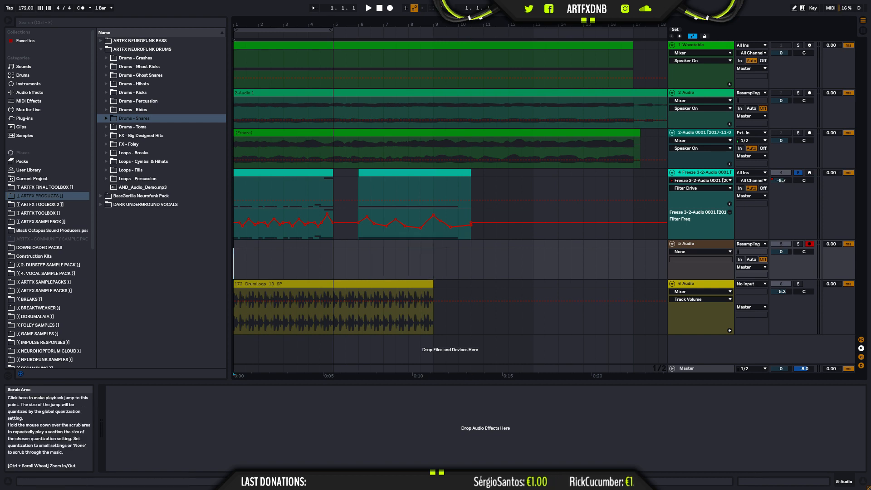
left_click(391, 8)
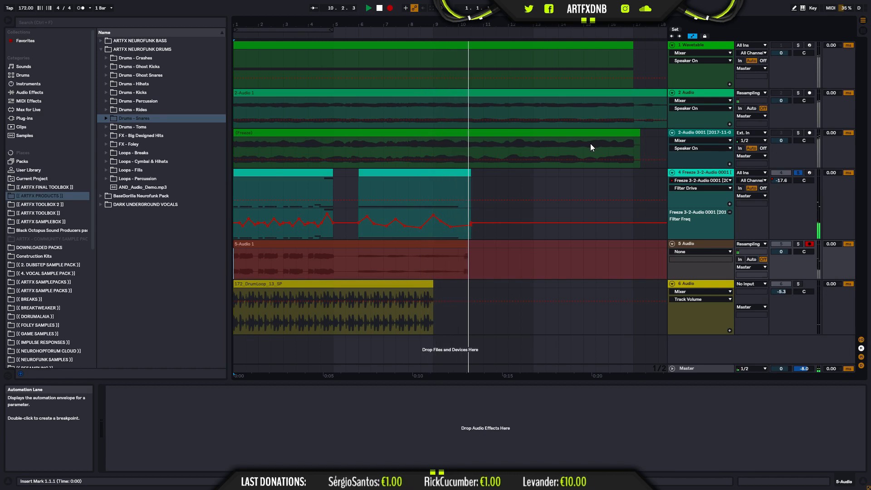
key("space")
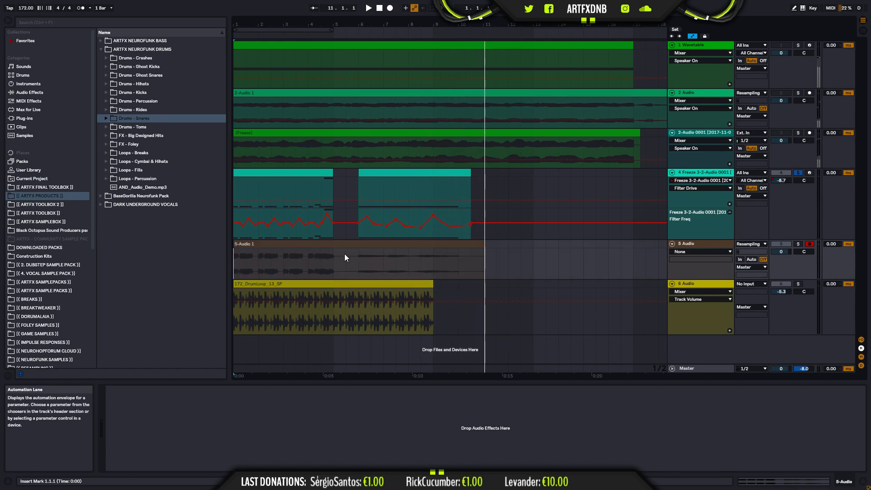
Step: Examine the recorded section from 6.1.1 to 10.3.1 and play the sustained clip with the Sampler's sample settings shown
left_click_drag(359, 264, 475, 283)
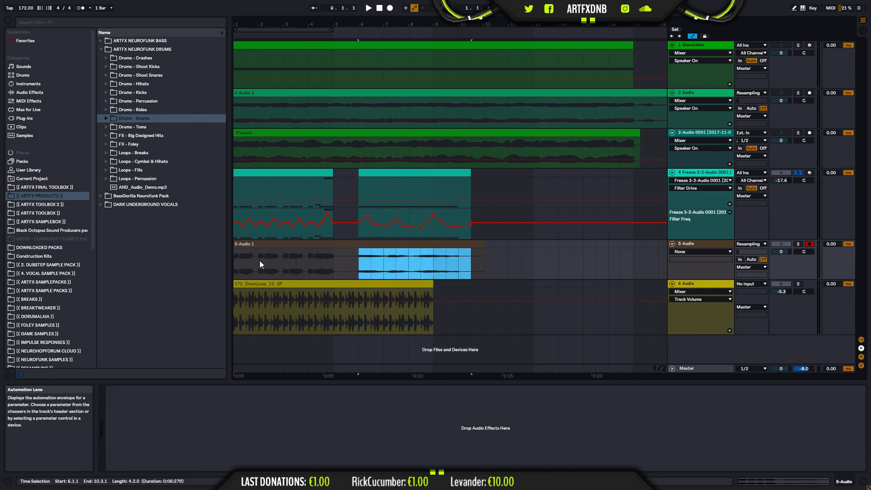
mouse_move(252, 24)
left_mouse_down()
mouse_move(253, 68)
mouse_move(253, 37)
left_mouse_up()
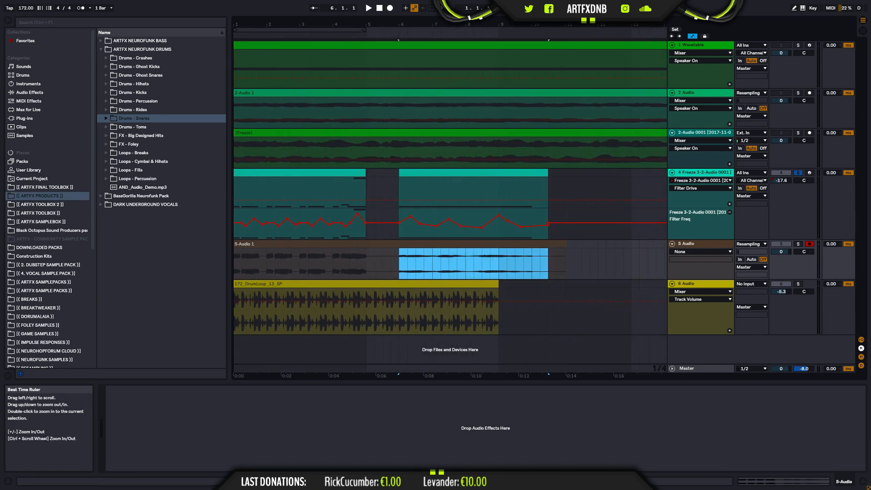
left_click(703, 174)
left_click(272, 390)
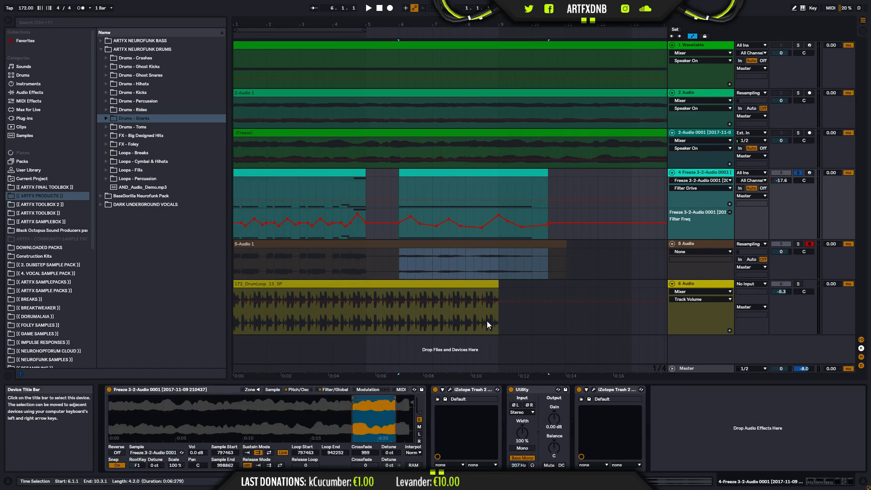
key("space")
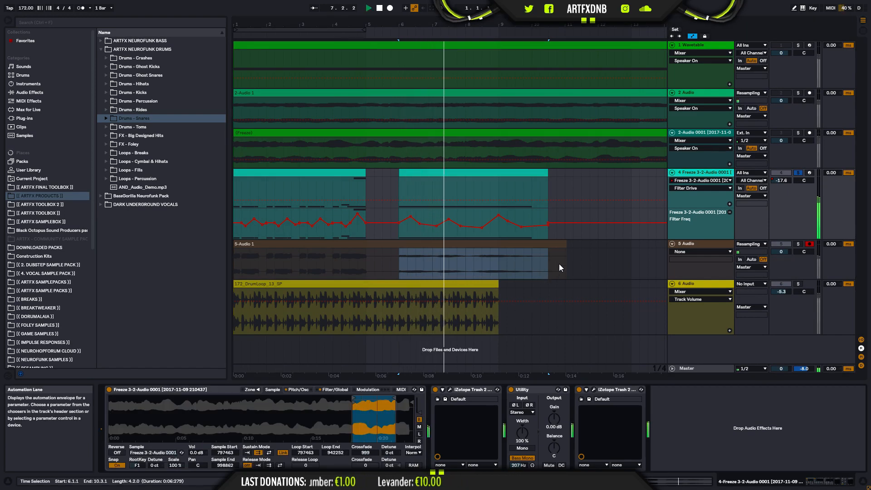
left_click(234, 183)
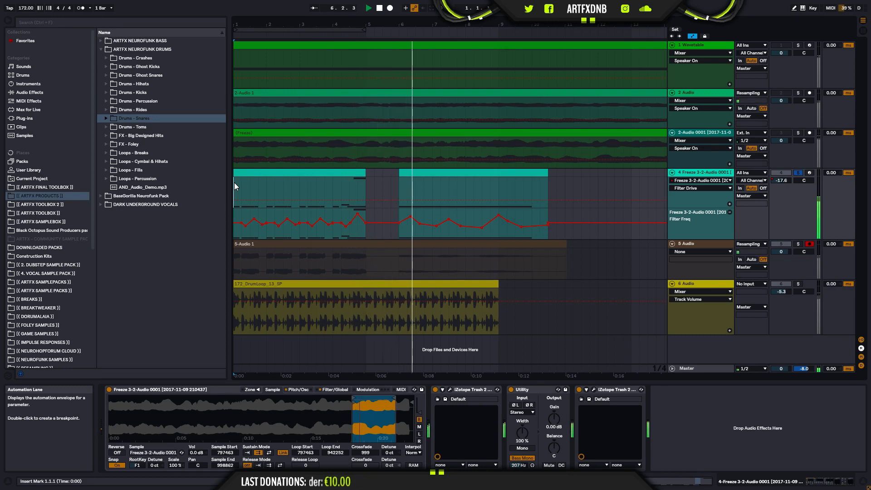
key("space")
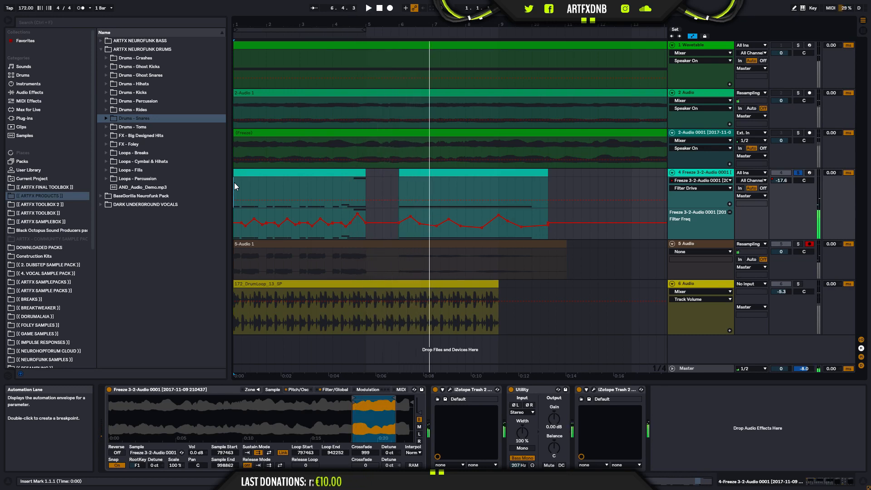
Step: Show the sustained clip's notes, raise the velocity of its F1 note and play it from 6.1.1
left_click(452, 175)
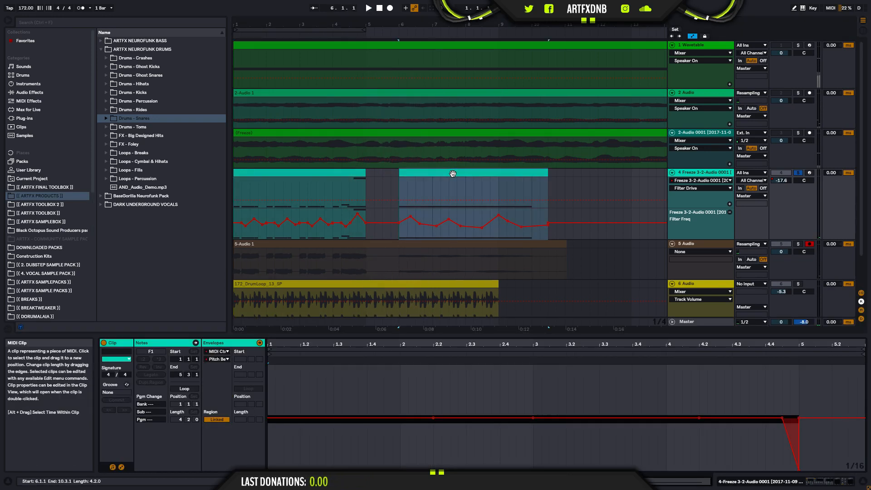
left_click(112, 467)
left_click(122, 467)
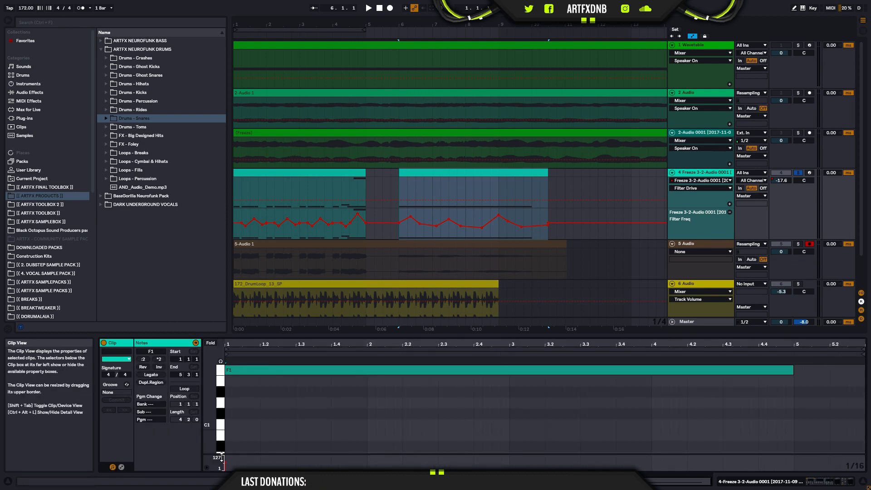
left_click(224, 465)
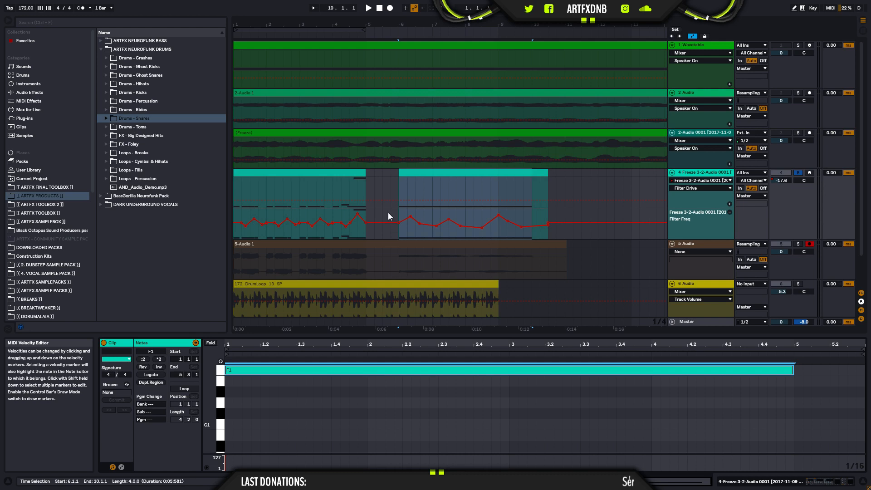
left_click(399, 181)
key("space")
key("space")
Step: Raise the velocity of all notes in the first bass clip to the maximum and play it from 1.1.1
double_click(337, 172)
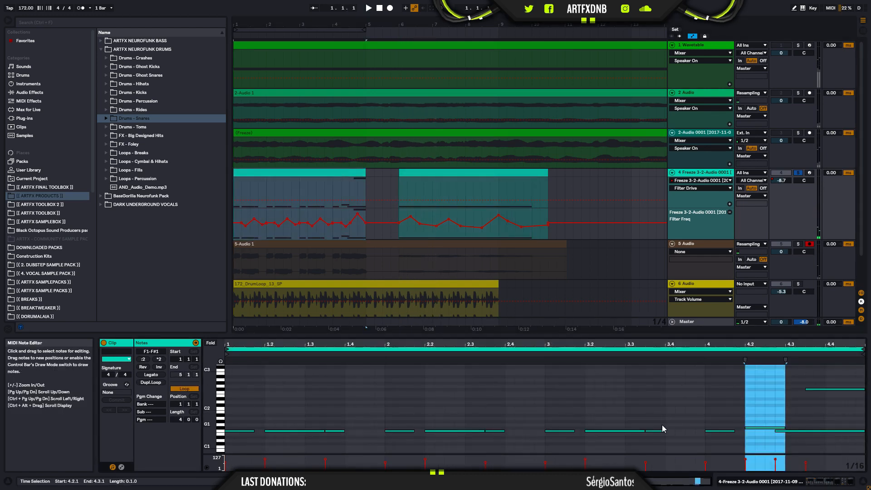
key("ctrl+a")
key("Escape")
key("space")
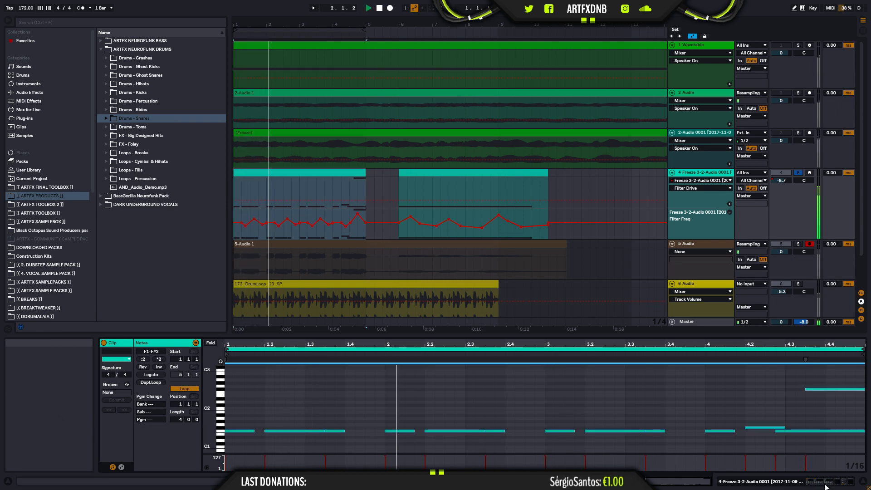
key("shift+Tab")
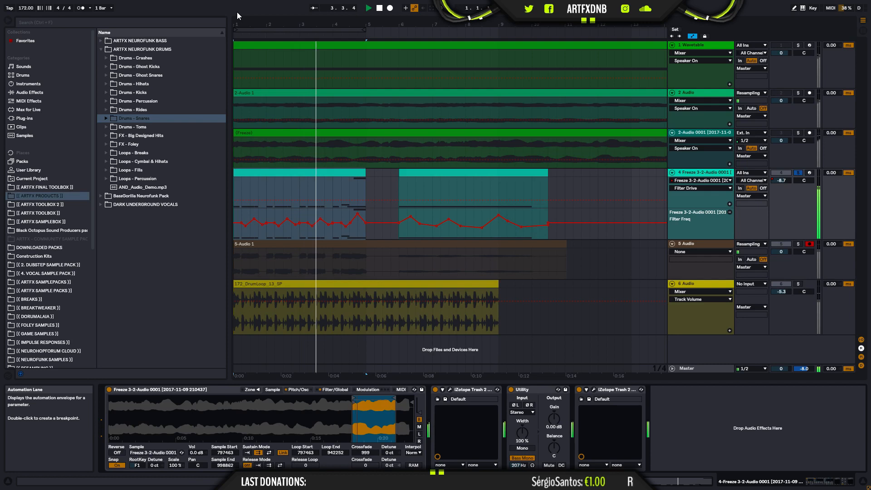
key("space")
mouse_move(250, 24)
left_mouse_down()
mouse_move(255, 50)
mouse_move(254, 35)
left_mouse_up()
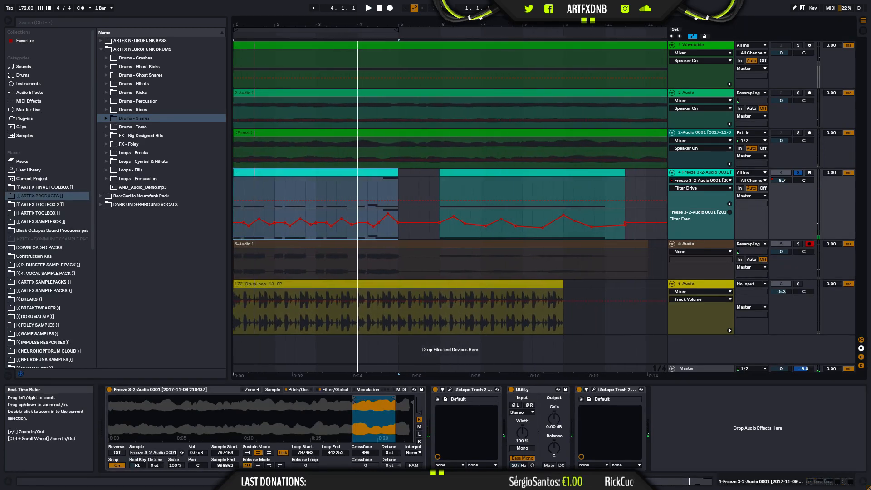
Step: Reshape the Filter Freq automation across the sustained clip with higher mid-clip and end points, and play the clip from 6.1.1
left_click(443, 220)
left_click_drag(488, 232, 534, 219)
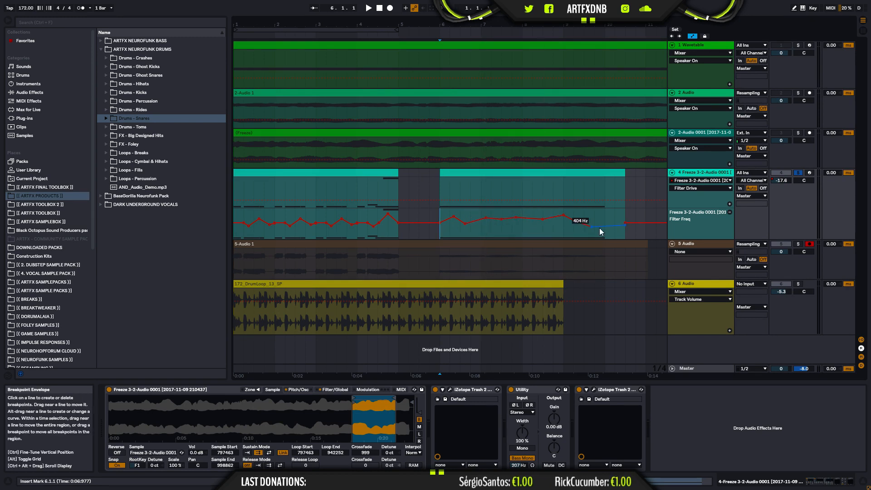
mouse_move(606, 226)
left_mouse_down()
mouse_move(608, 217)
mouse_move(593, 219)
left_mouse_up()
key("space")
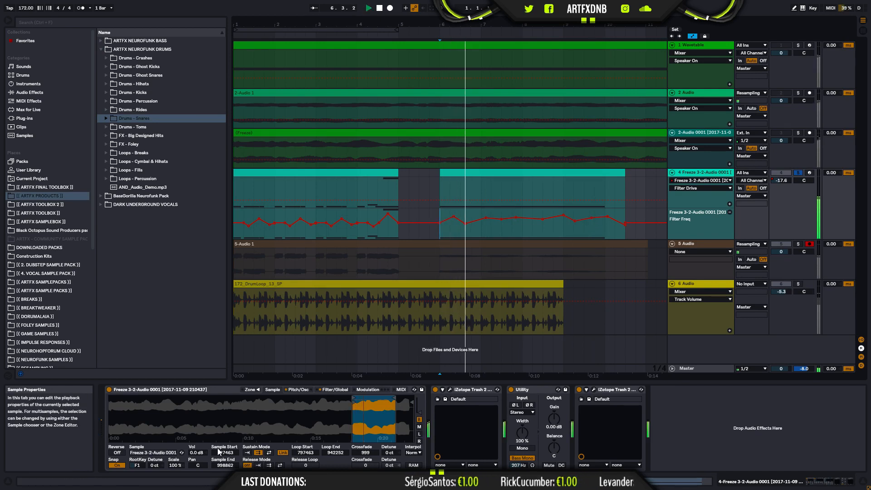
key("space")
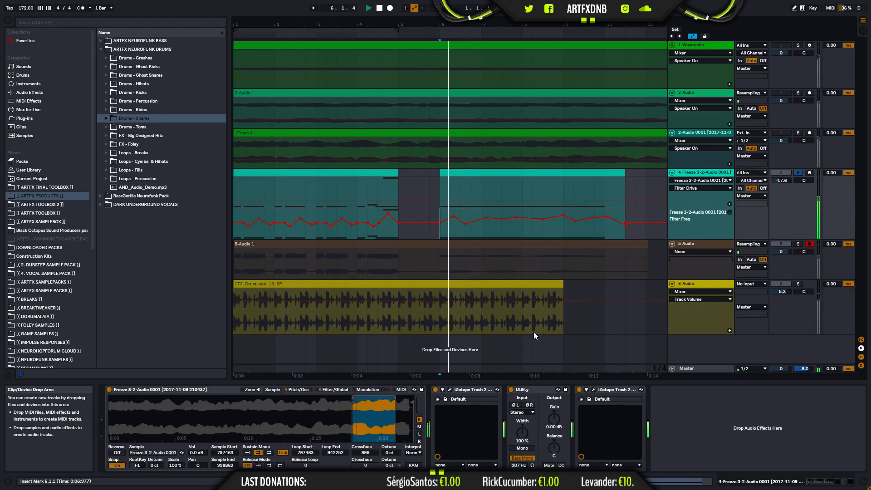
key("space")
key("space")
key("space")
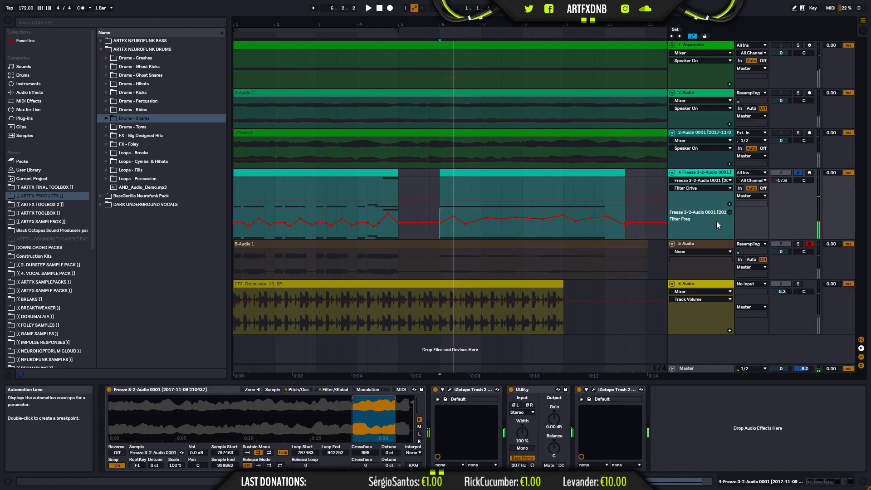
Step: Show track 4's Track Volume automation, remove the volume dip over the sustained clip and play it from 6.1.1
left_click(704, 180)
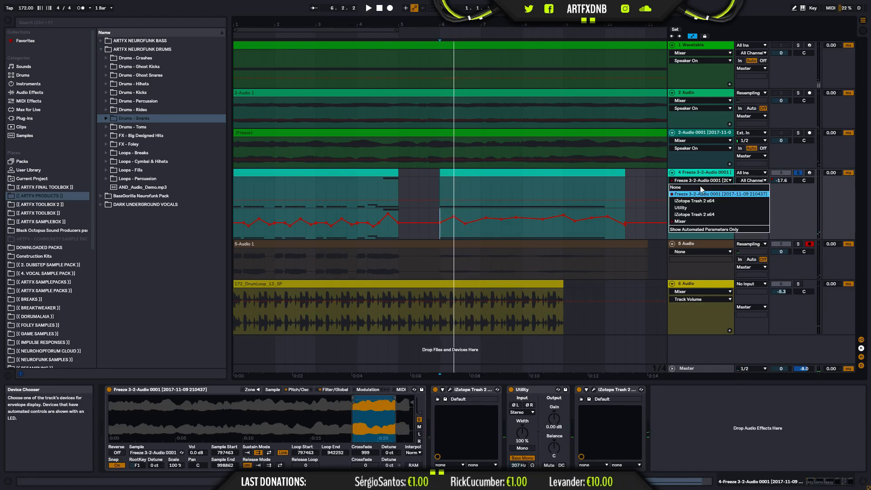
left_click(696, 221)
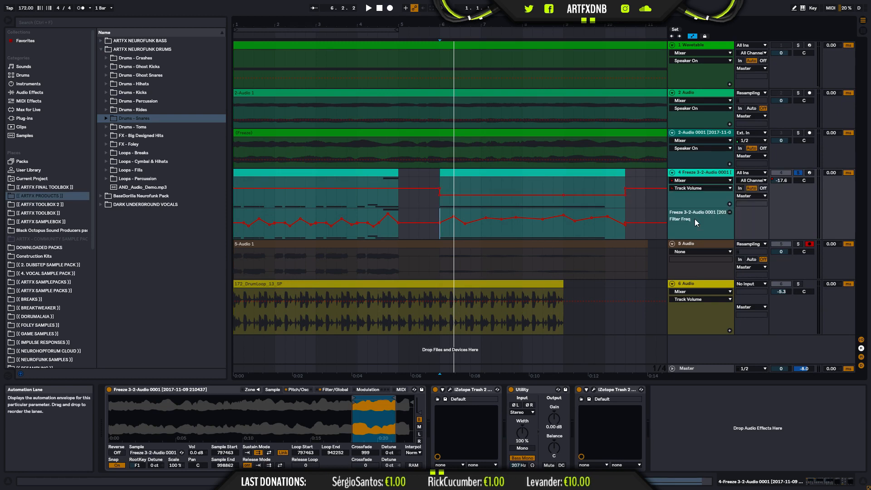
left_click(439, 195)
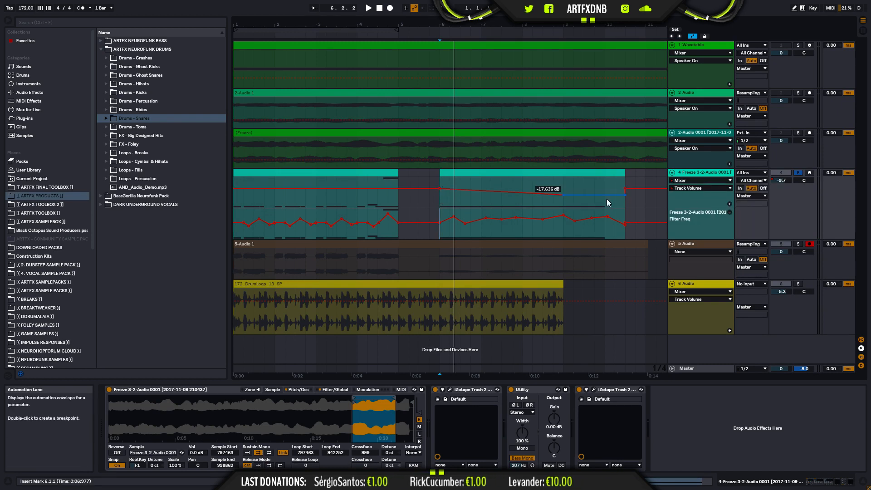
left_click(564, 194)
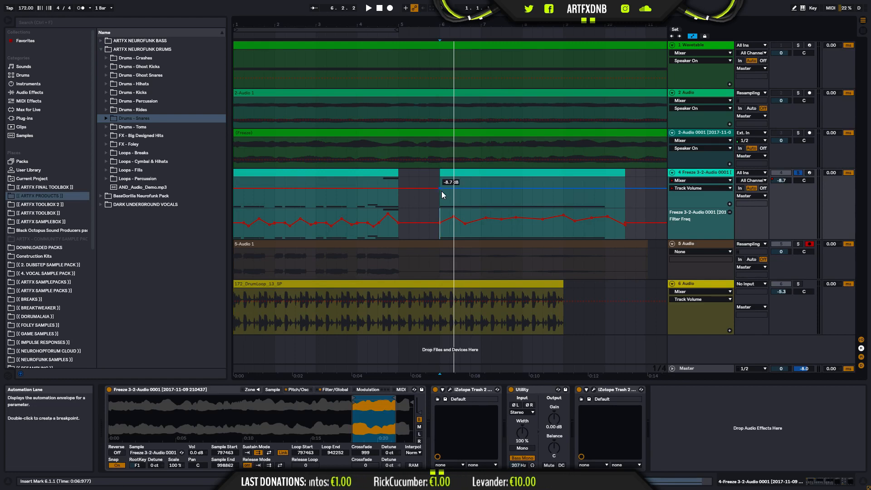
key("space")
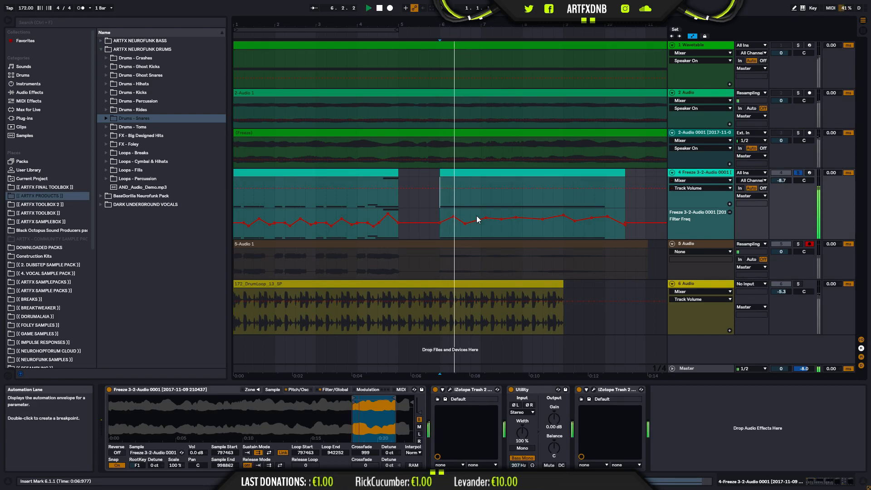
key("space")
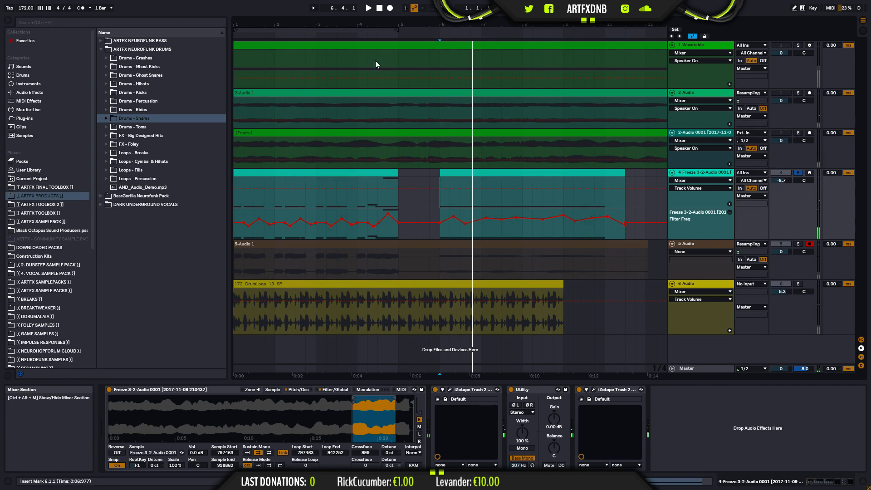
Step: Record both bass clips again onto the resampling track from 1.1.1 to about 11.1.1, replacing the old recording
left_click(252, 244)
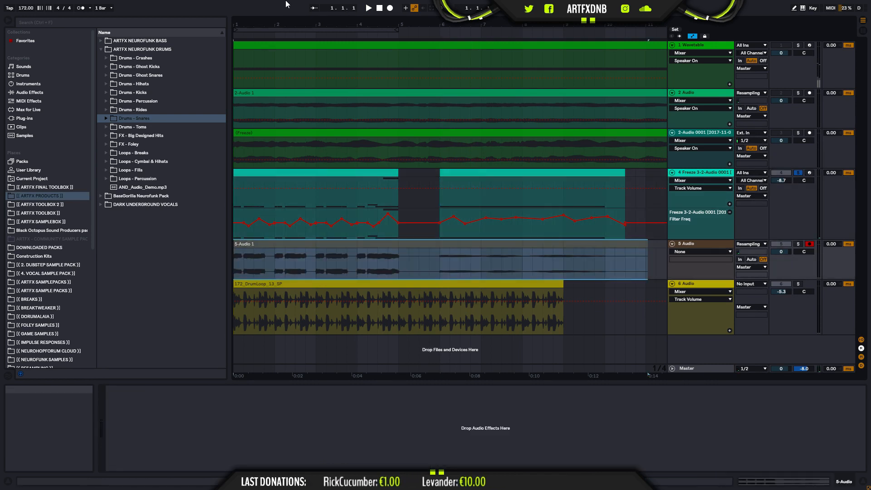
left_click(390, 8)
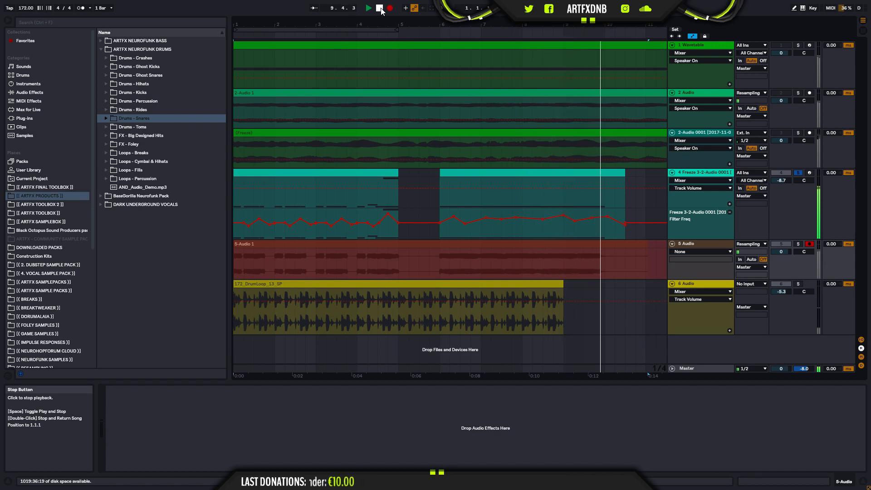
left_click(379, 8)
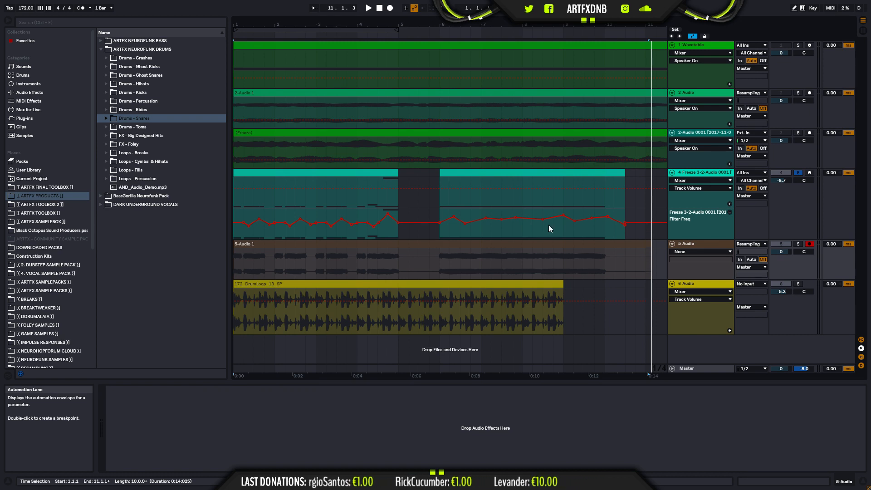
Step: Trim the end of the new recording to 10.3.1, solo track 5 and play it from 1.1.1
left_click(630, 242)
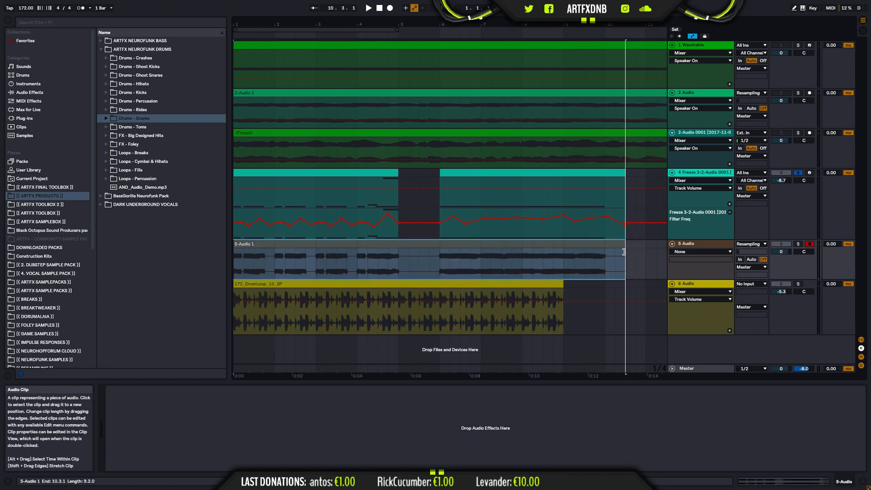
left_click(375, 241)
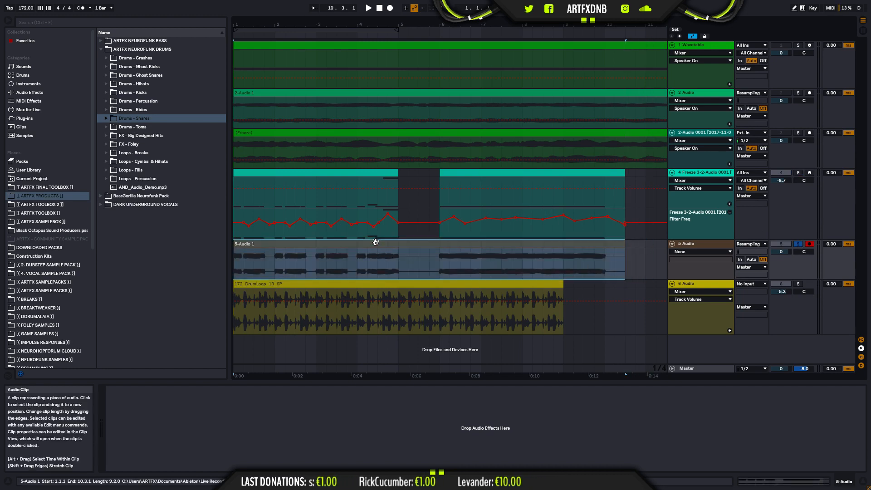
key("space")
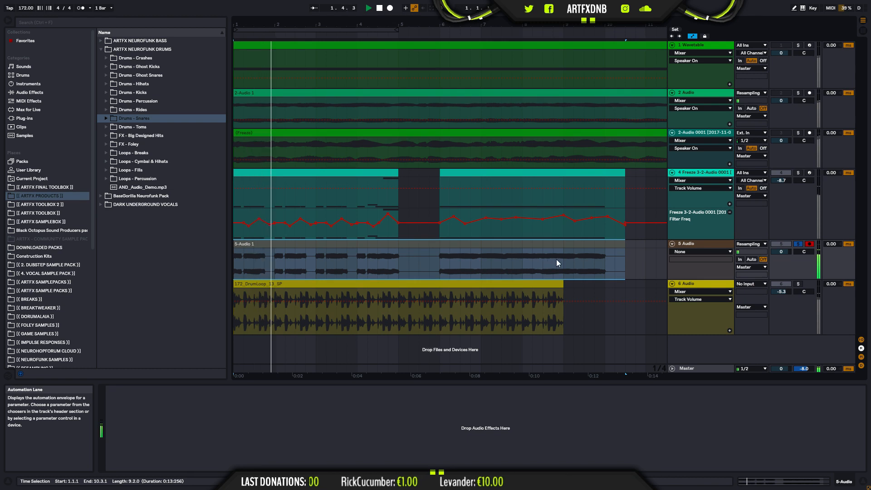
Step: Split the recording at 5.3.1 and trim the end of its first part to 5.1.1
left_click_drag(414, 261, 631, 268)
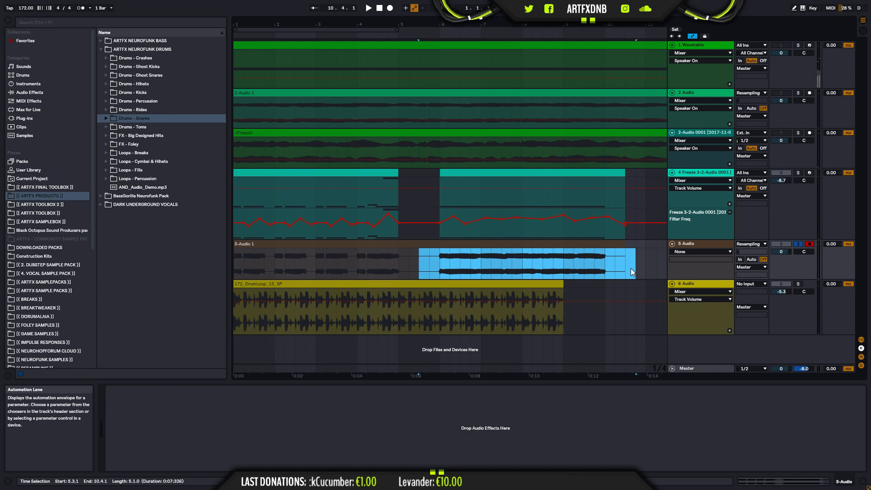
key("ctrl+e")
left_click(417, 247)
left_click_drag(417, 247, 399, 248)
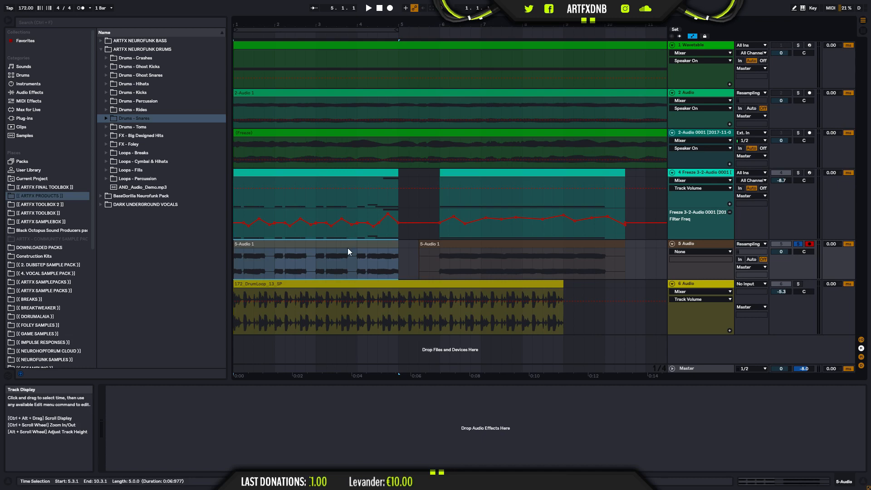
Step: Play the first recorded clip from 1.1.1 and place the insert marker at its end, 5.1.1
key("space")
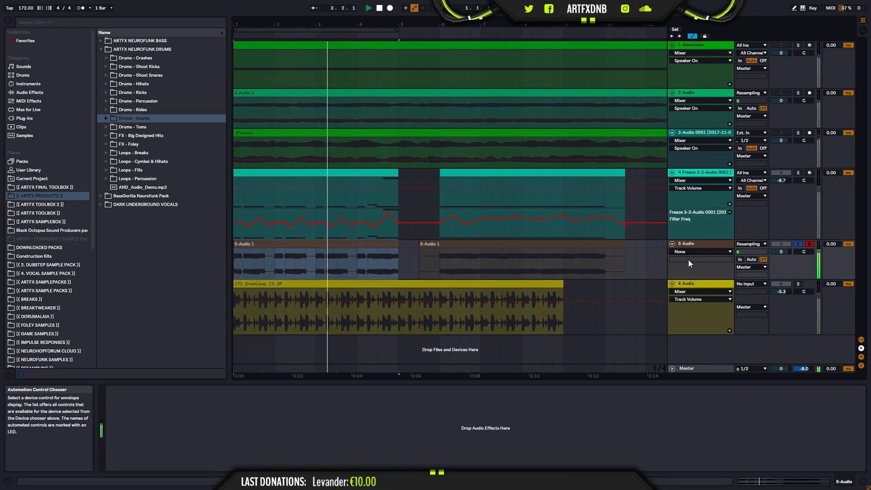
key("space")
mouse_move(398, 244)
left_mouse_down()
mouse_move(389, 243)
mouse_move(398, 244)
left_mouse_up()
left_click(394, 249)
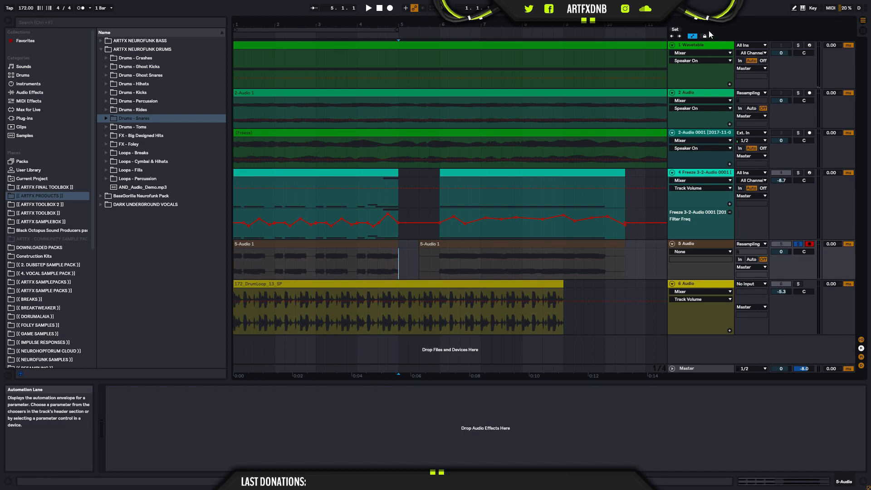
Step: Hide the automation lanes, adjust the fade-out at the end of the first recorded clip and play the clip
left_click(693, 36)
left_click_drag(398, 211, 359, 221)
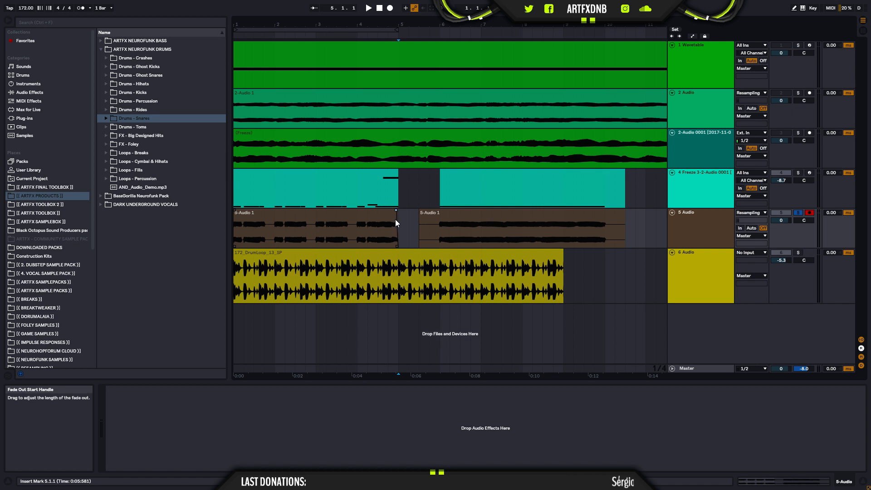
key("space")
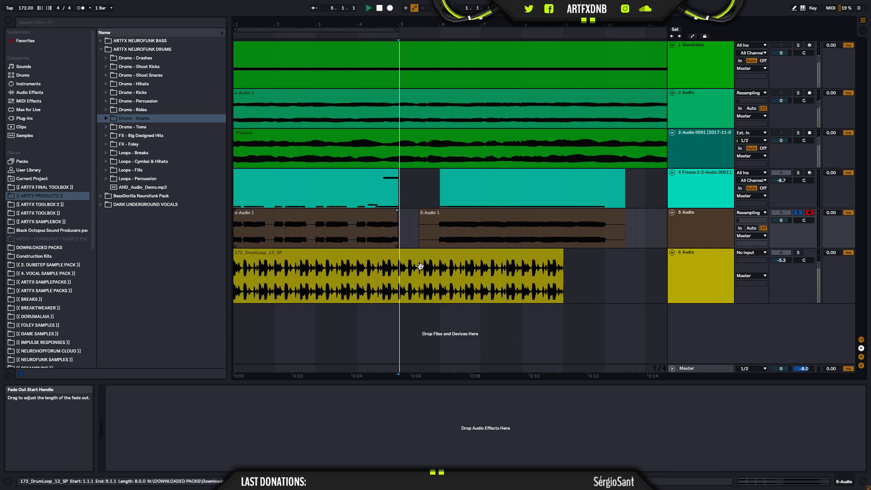
left_click(241, 220)
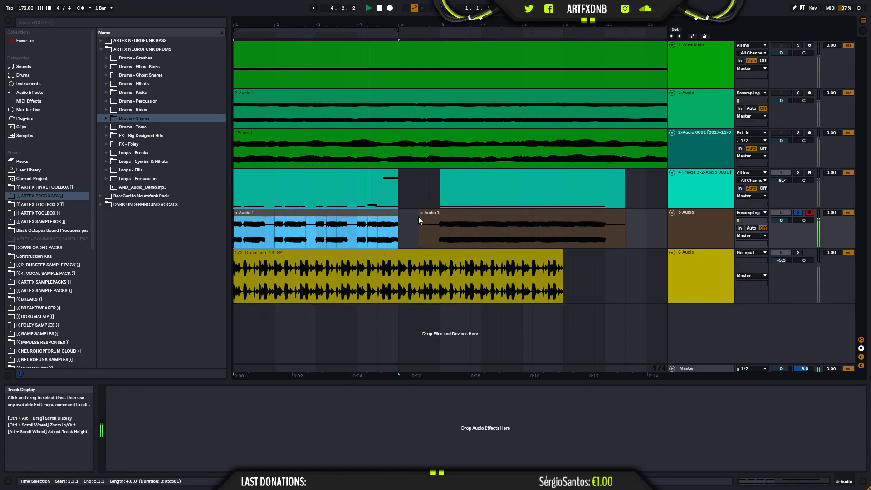
Step: Trim the second recorded clip to run from 6.1.1 to 10.1.1 and play it
left_click_drag(419, 216, 440, 215)
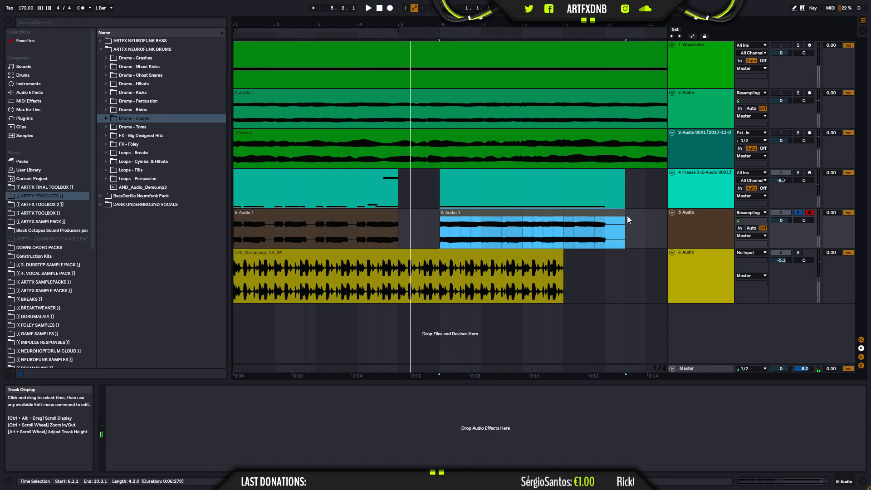
left_click_drag(624, 220, 606, 216)
left_click(437, 229)
key("space")
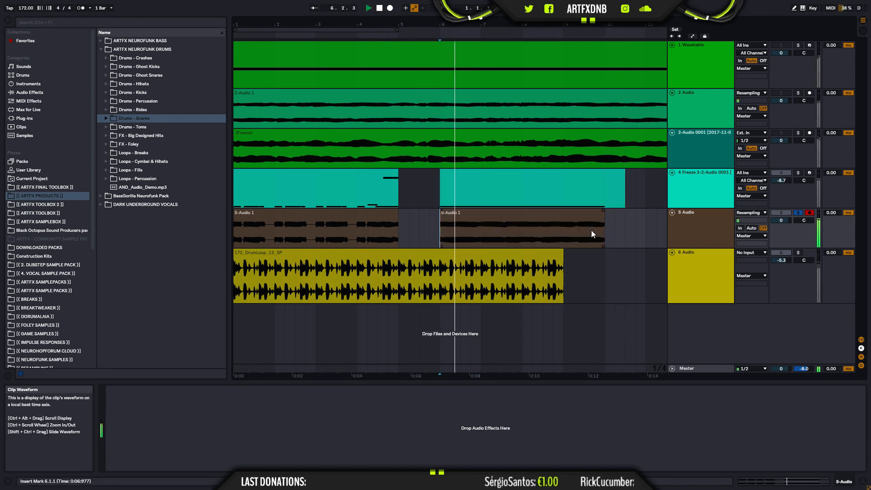
key("space")
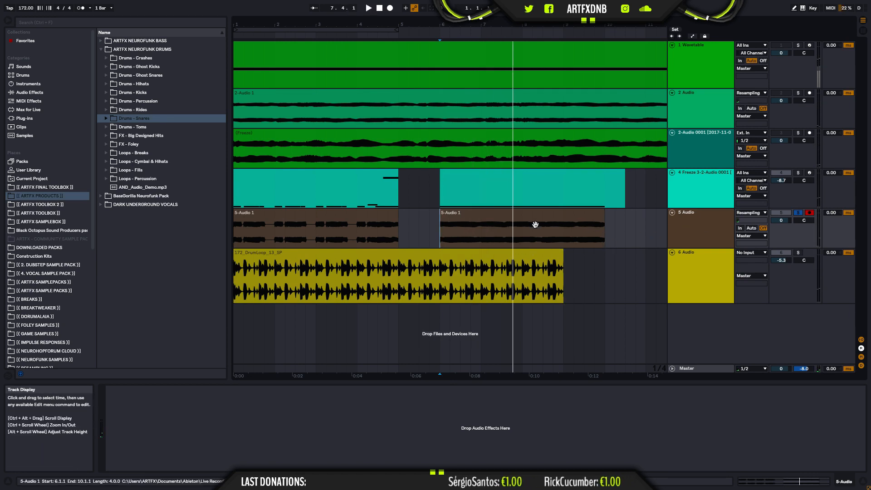
Step: Turn off solo on track 5 and select the sustained recorded clip at 6.1.1
left_click(519, 217)
left_click(373, 222)
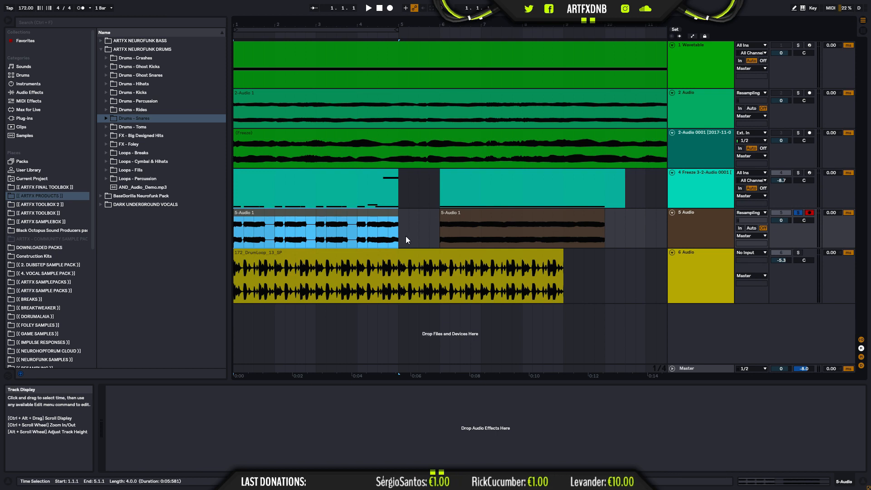
left_click(798, 213)
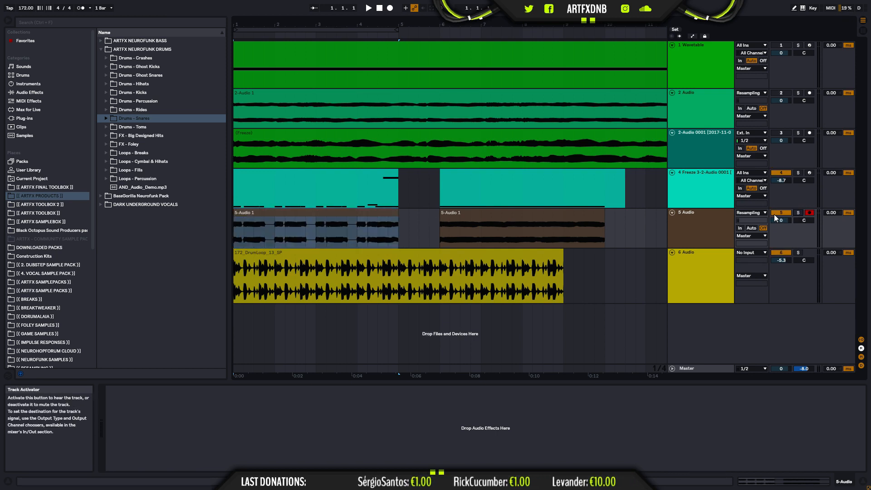
left_click(365, 212)
left_click(472, 214)
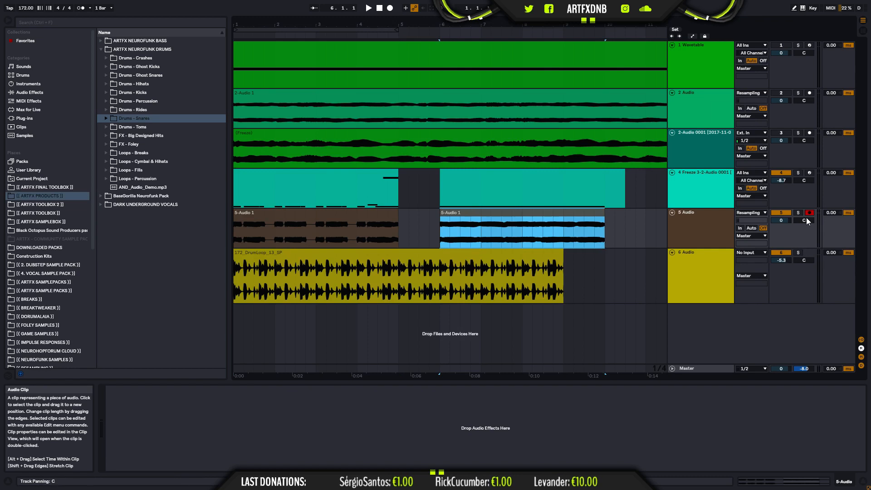
Step: Solo the Wavetable track, select its clip and play it from 1.1.1 with the whole arrangement in view
left_click(798, 45)
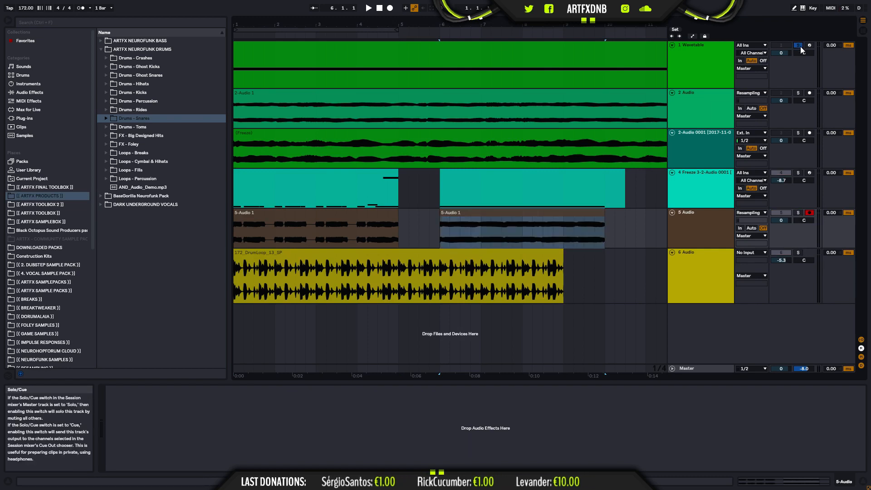
left_click(347, 45)
mouse_move(359, 25)
left_mouse_down()
mouse_move(359, 5)
mouse_move(359, 12)
left_mouse_up()
key("space")
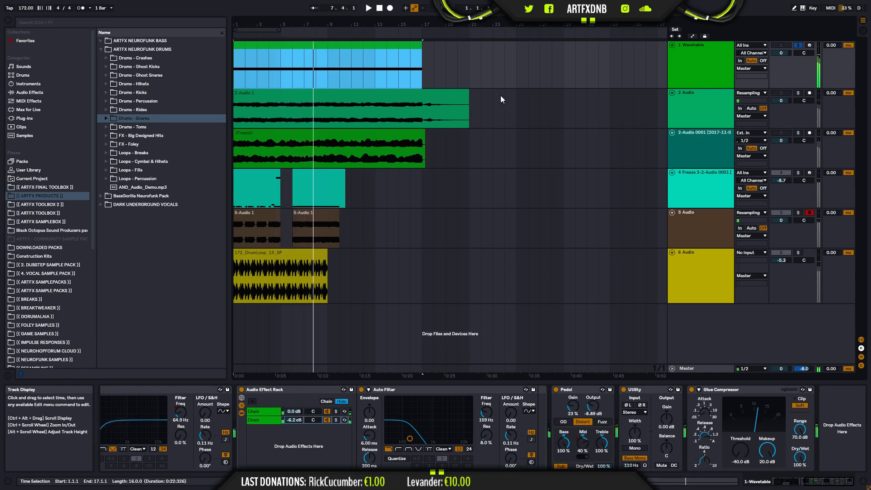
Step: Examine the Wavetable track's effect chain, including its Auto Filters, Echo and EQ Eight
mouse_move(819, 482)
left_mouse_down()
mouse_move(792, 488)
mouse_move(820, 483)
left_mouse_up()
left_click(390, 413)
left_click(536, 390)
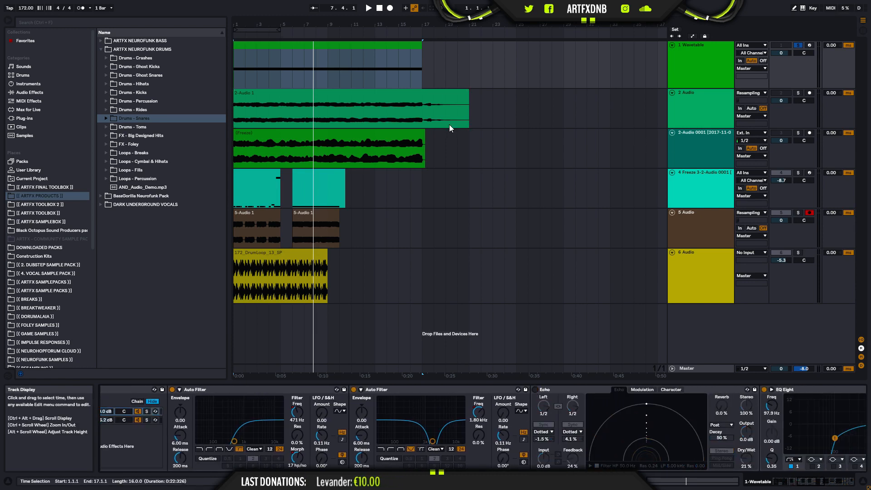
Step: Arm track 2 for resampling and select the Wavetable clip from 1.1.1 to 17.1.1
left_click(809, 93)
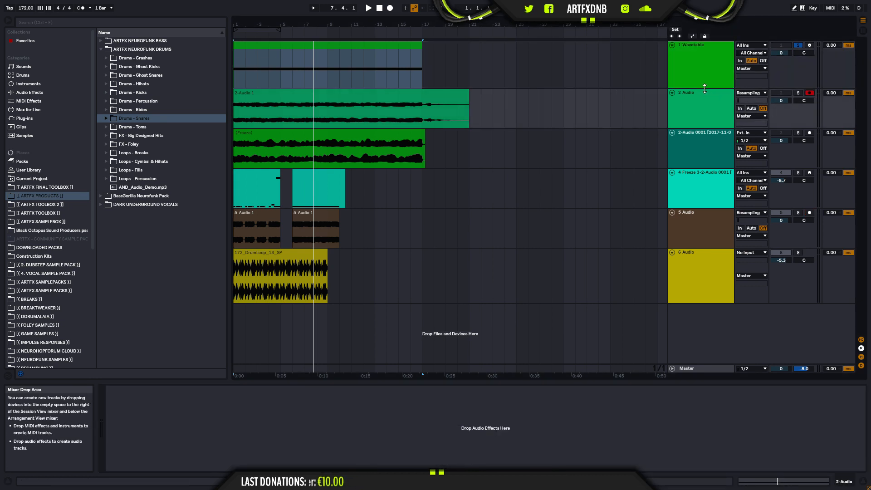
left_click(705, 91)
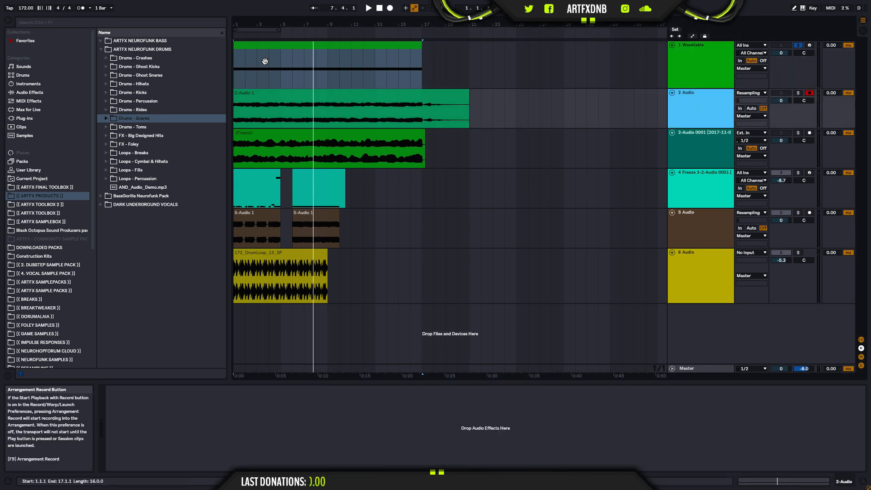
left_click(239, 67)
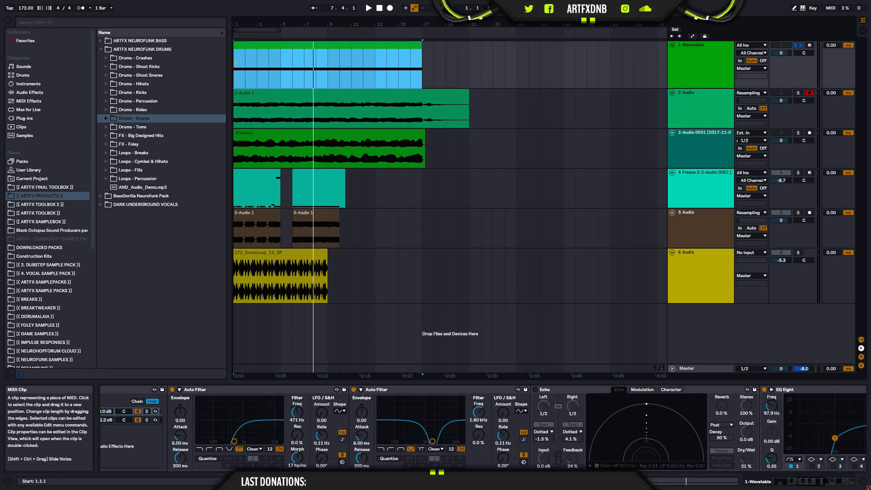
Step: Record the Wavetable track's output onto track 2 from 1.1.1 until past the end of the Wavetable clip
left_click(240, 82)
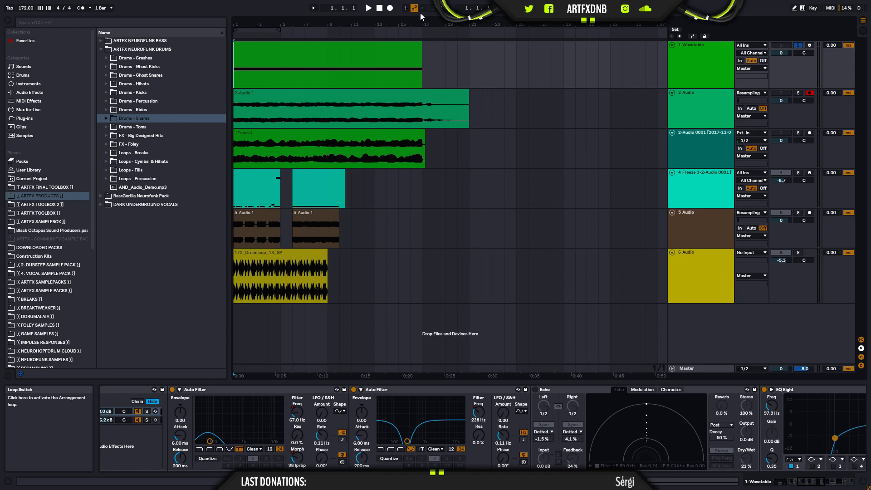
left_click(392, 11)
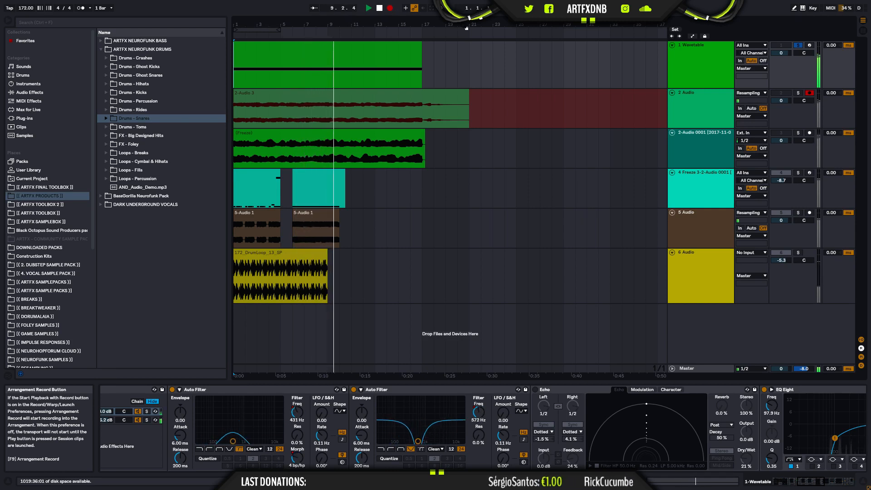
left_click(380, 8)
Step: Delete the leftover old clip behind the new recording on track 2 and trim the recording's end to 18.1.1
left_click(449, 91)
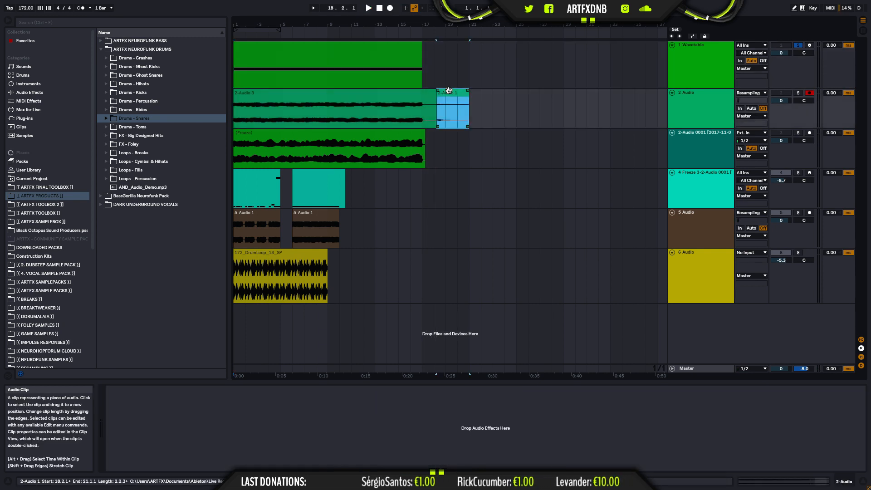
key("Delete")
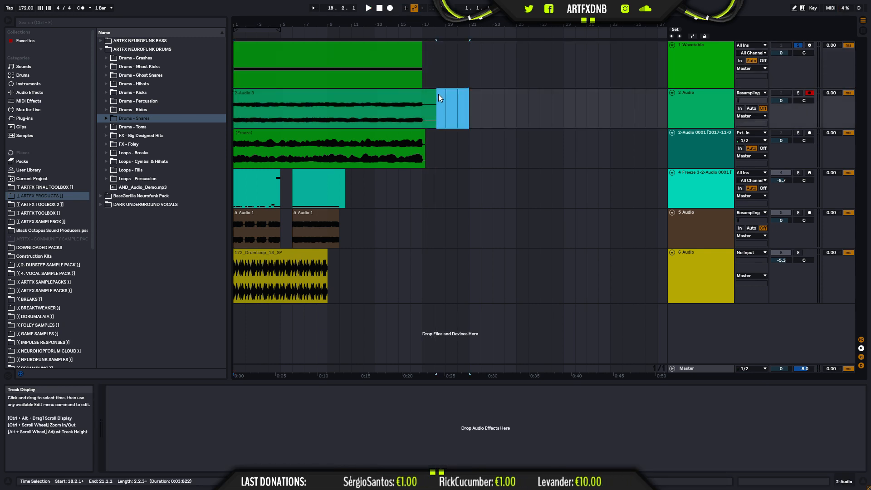
left_click_drag(438, 94, 431, 95)
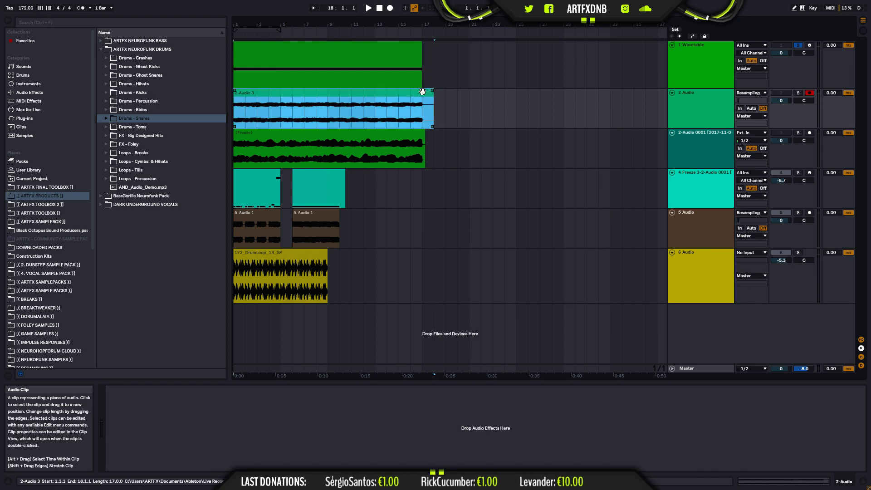
Step: Solo track 2, switch the solo to track 3 and select track 3
left_click(709, 99)
left_click(798, 93)
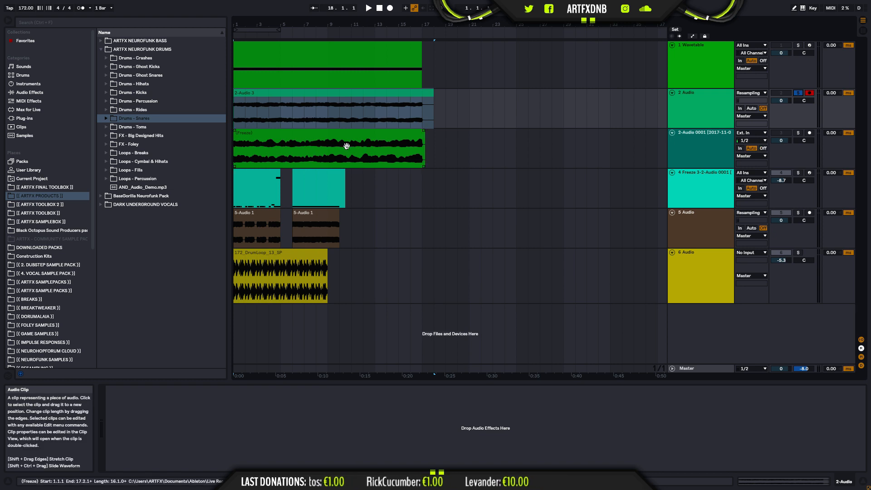
left_click(799, 132)
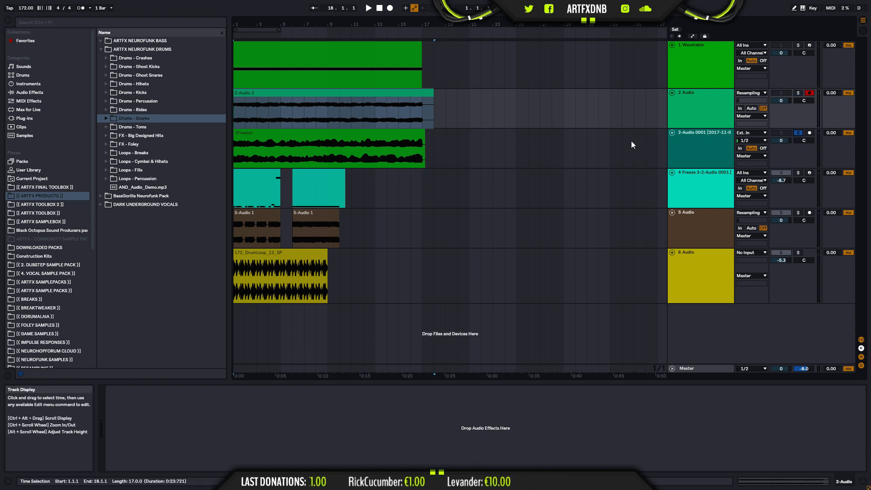
left_click(703, 140)
Step: Compare the new recording on track 2 with the frozen clip on track 3
left_click(399, 96)
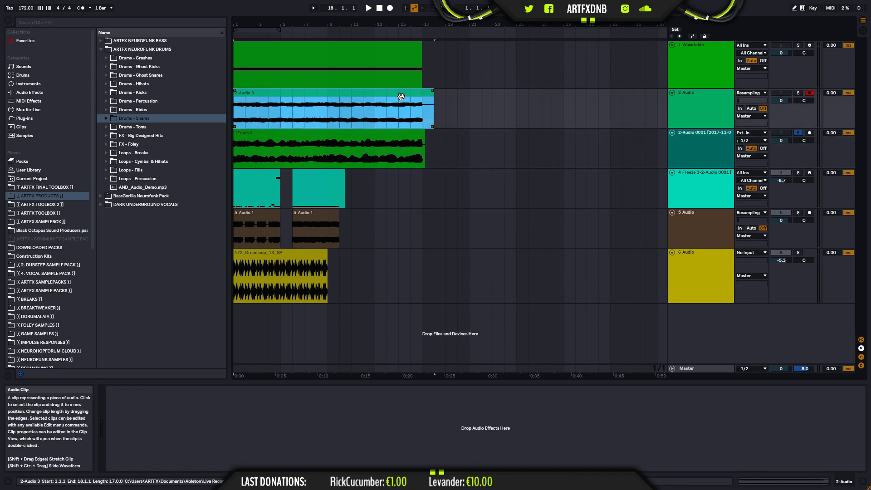
left_click(748, 94)
left_click(720, 95)
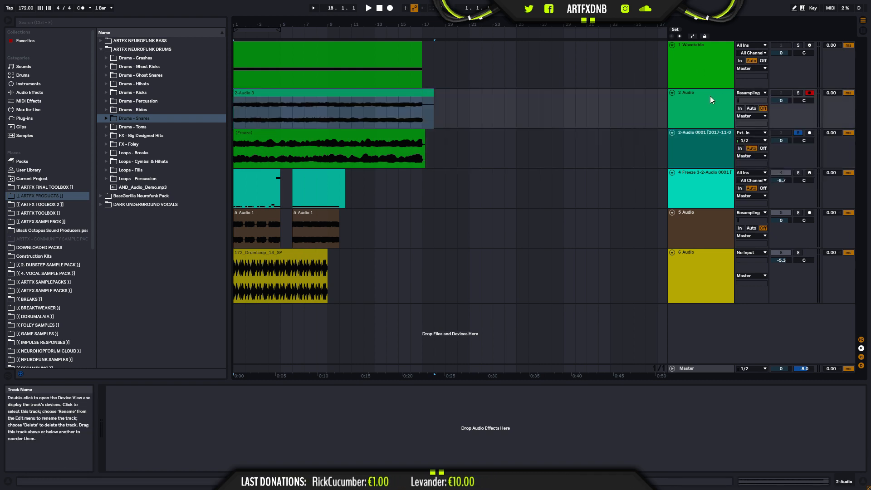
left_click(710, 97)
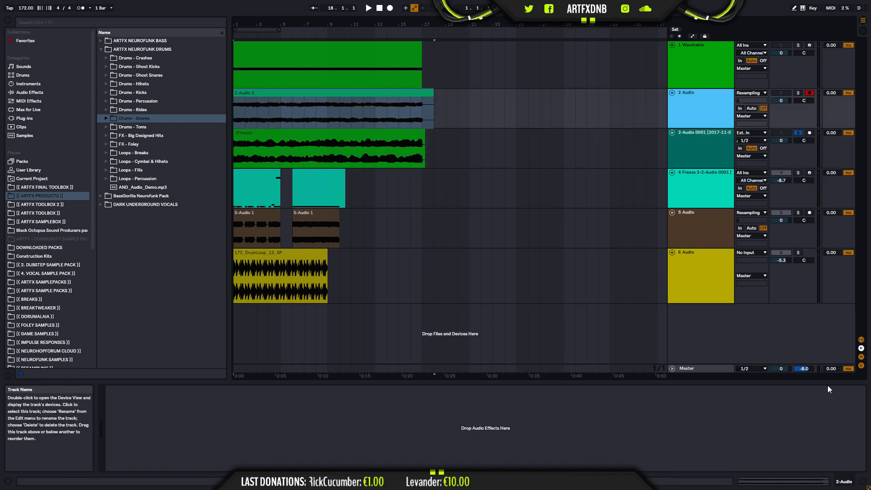
left_click(323, 133)
left_click(703, 136)
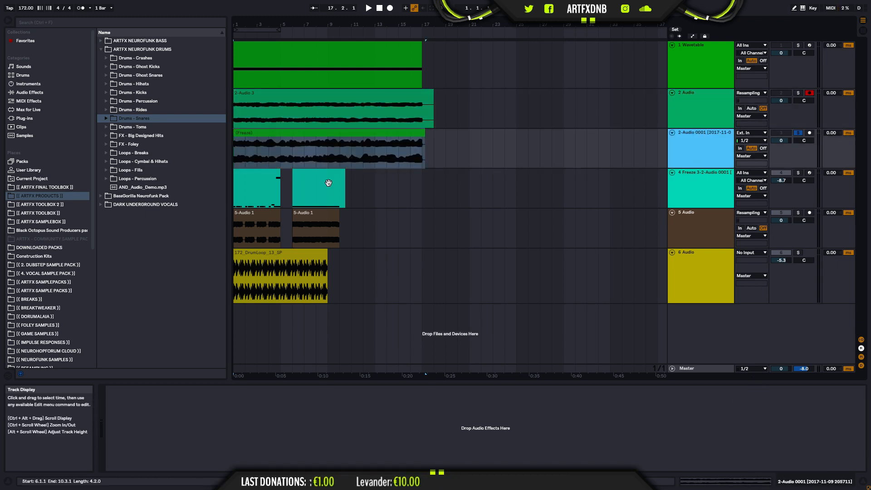
left_click(707, 96)
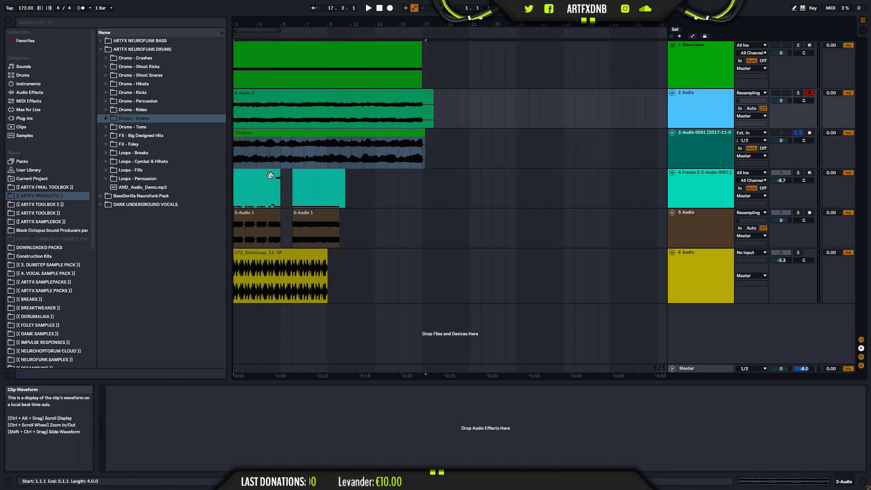
Step: Load the track 2 recording into track 4's Sampler and set a linked forward sustain loop from 756349 to 878950
left_click(249, 185)
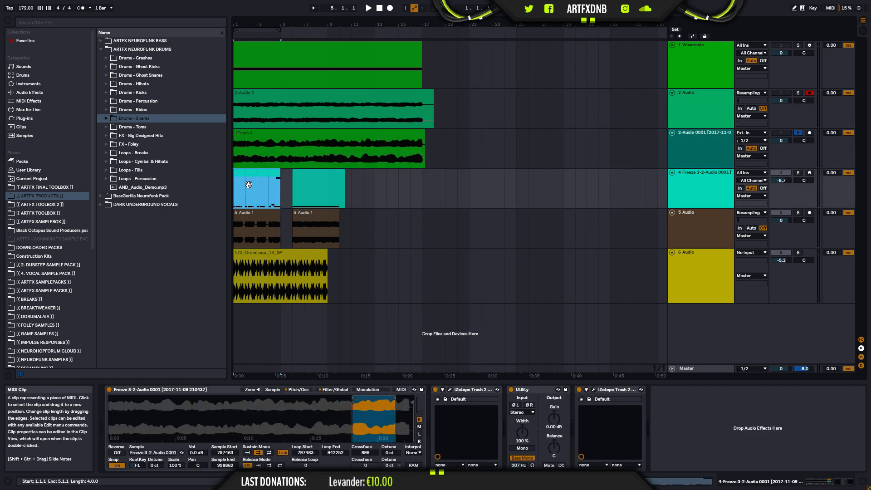
left_click(291, 98)
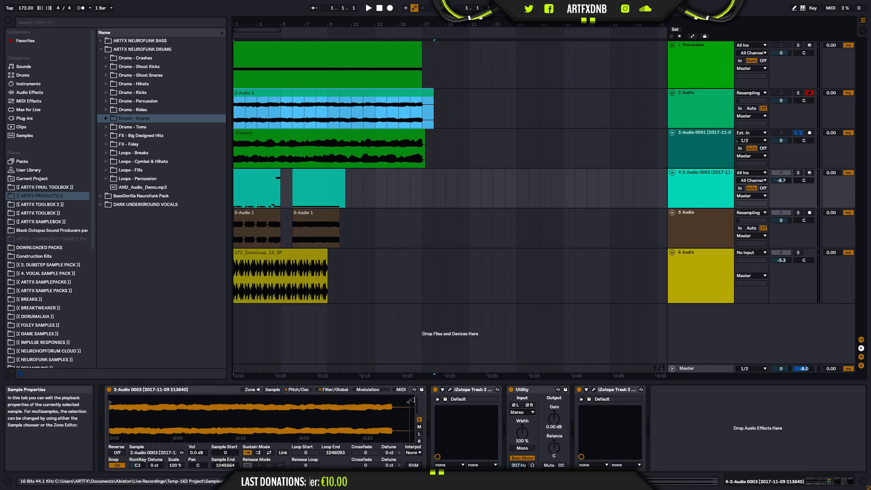
left_click(259, 452)
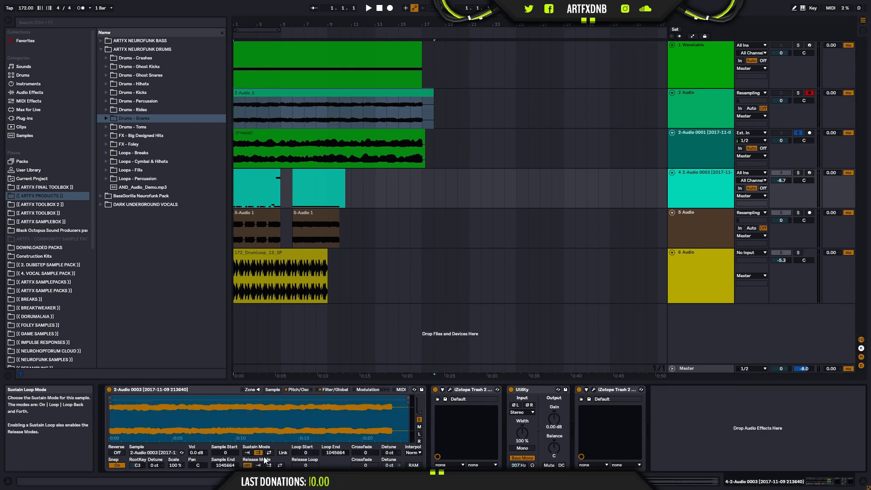
left_click_drag(149, 401, 348, 416)
left_click(283, 453)
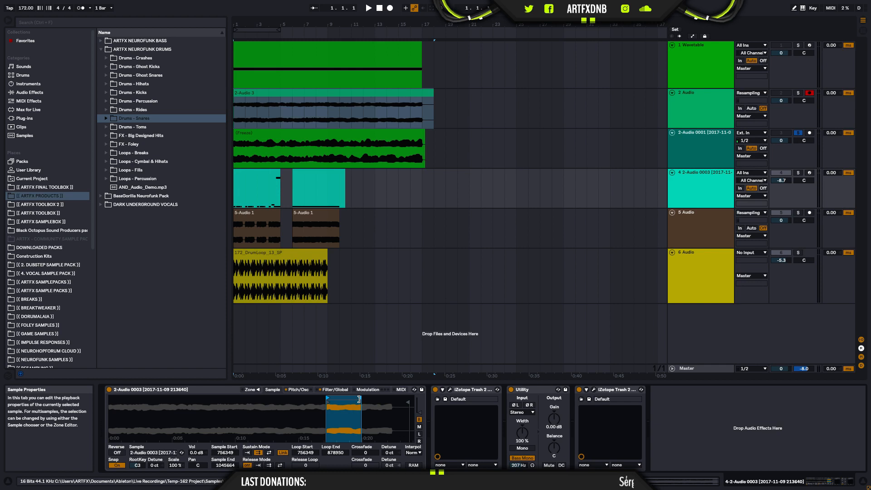
Step: Solo track 4, audition its bassline and try adjusting the Sampler's root key
left_click(798, 173)
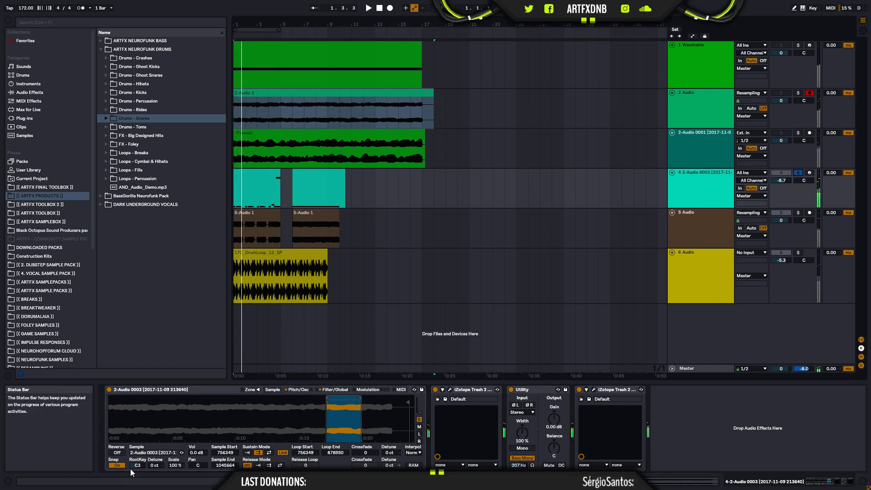
left_click_drag(142, 466, 142, 477)
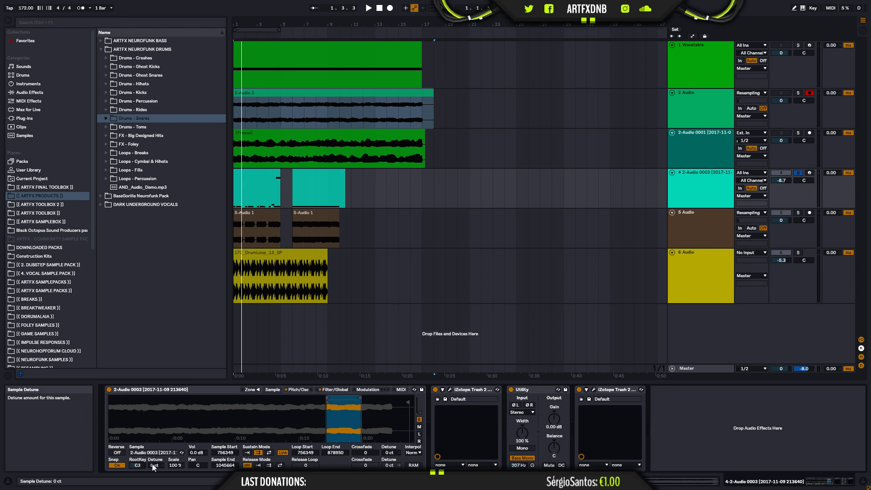
Step: Undo the Sampler's loop edits and the sample replacement on track 4
key("ctrl+z")
key("ctrl+z")
key("ctrl+z")
key("ctrl+z")
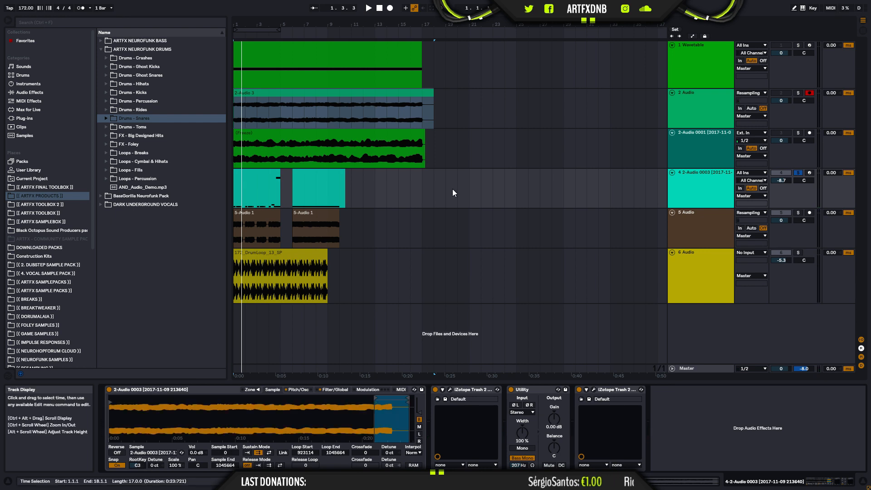
key("ctrl+z")
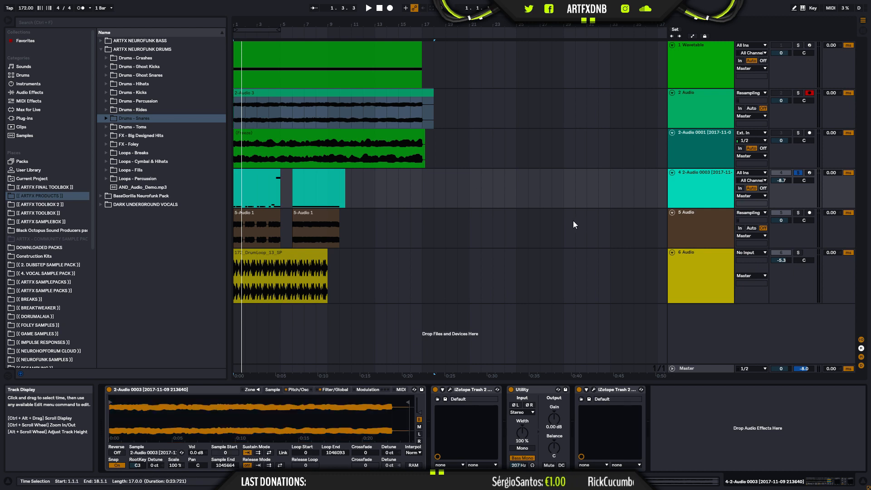
key("ctrl+z")
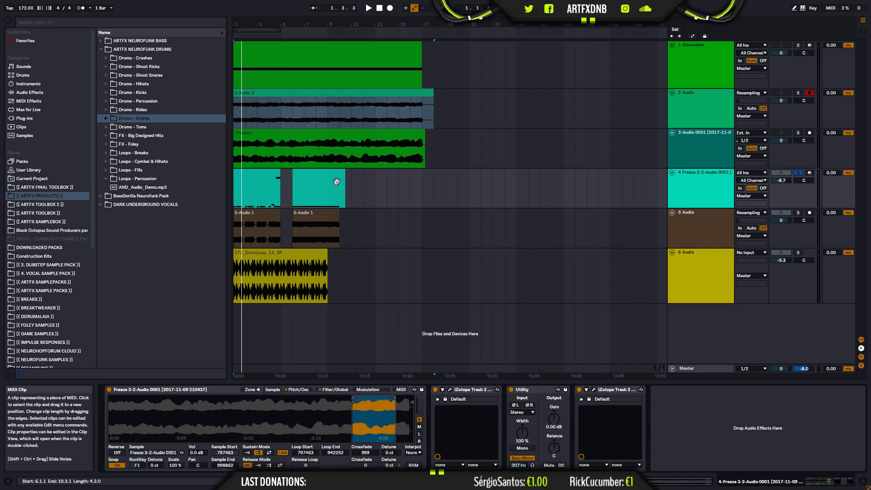
Step: Load the track 2 recording into track 4's Sampler and set a linked back-and-forth sustain loop from 681900 to 799422
left_click_drag(342, 100, 367, 420)
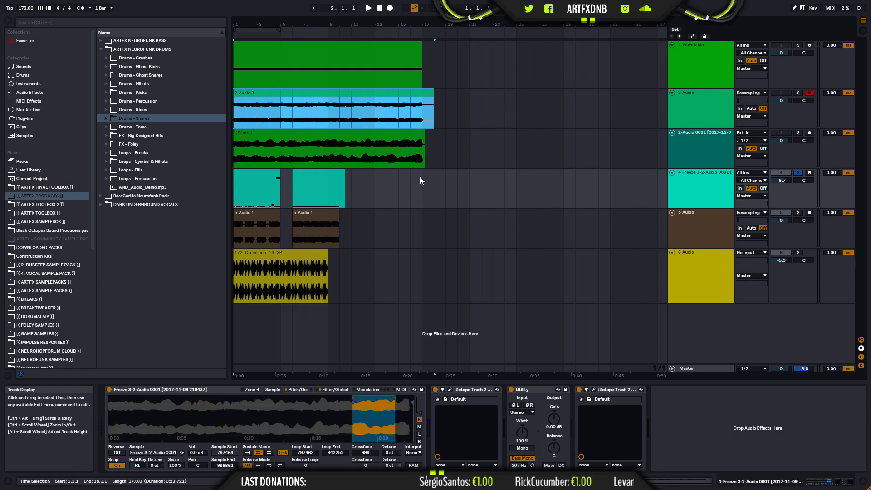
left_click_drag(341, 92, 376, 414)
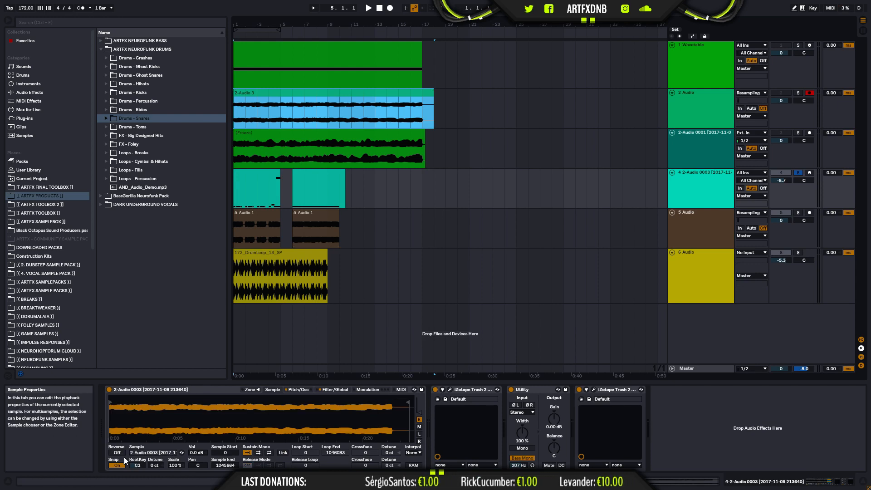
left_click(269, 453)
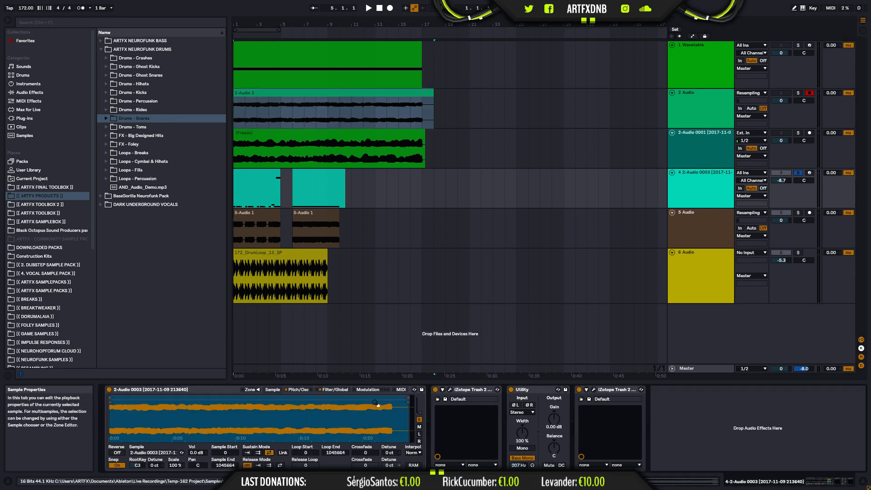
mouse_move(407, 396)
left_mouse_down()
mouse_move(141, 398)
mouse_move(162, 425)
mouse_move(318, 430)
left_mouse_up()
left_click(283, 453)
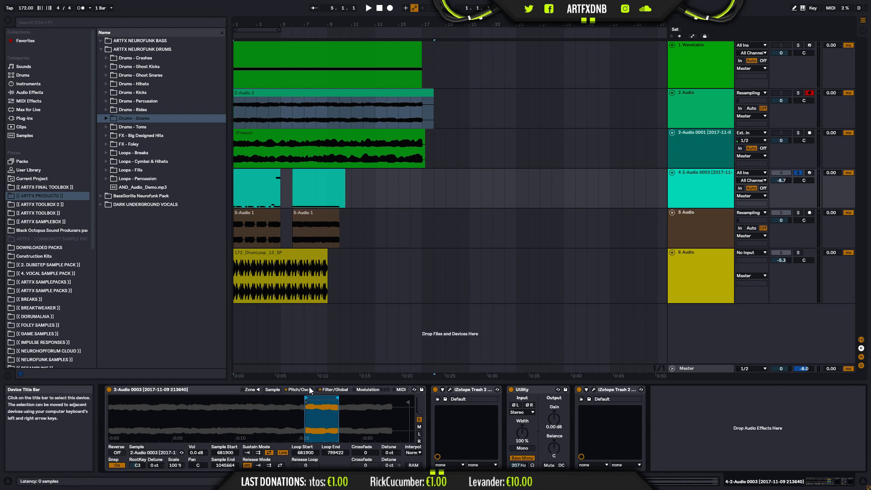
Step: Move the Sampler loop to start at 537288 and set the sample's root key to F1
left_click_drag(320, 407, 278, 406)
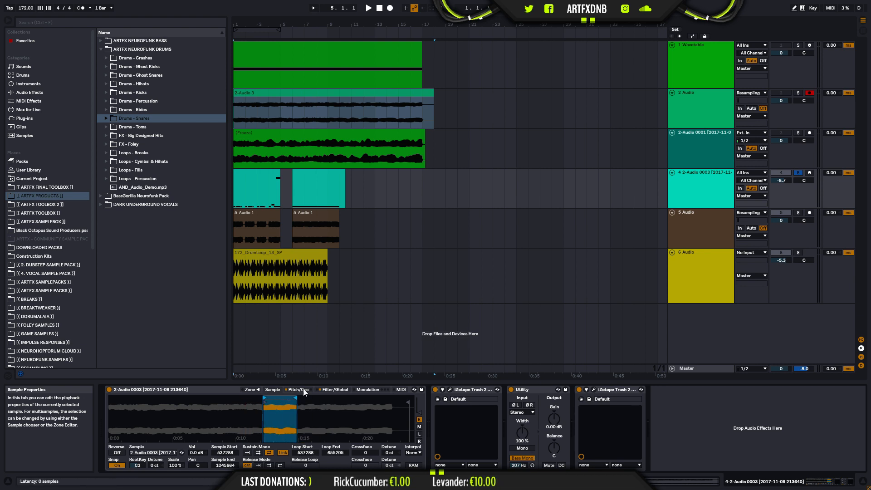
left_click(334, 389)
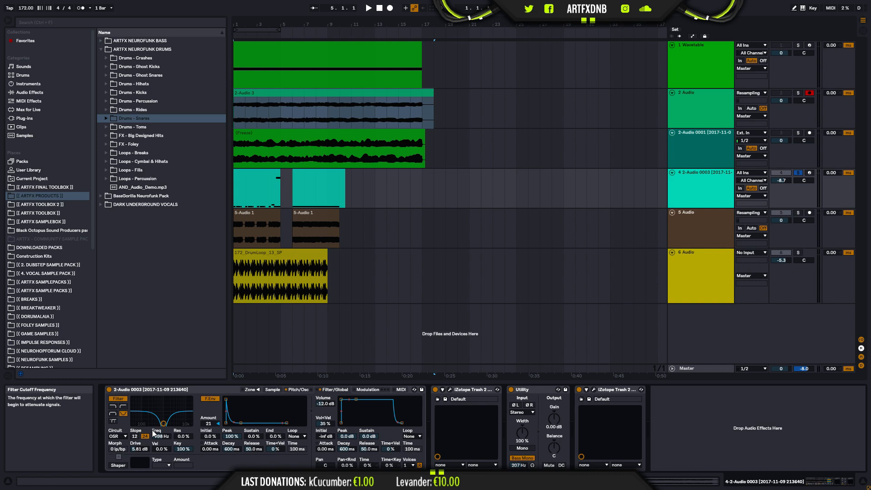
left_click(271, 389)
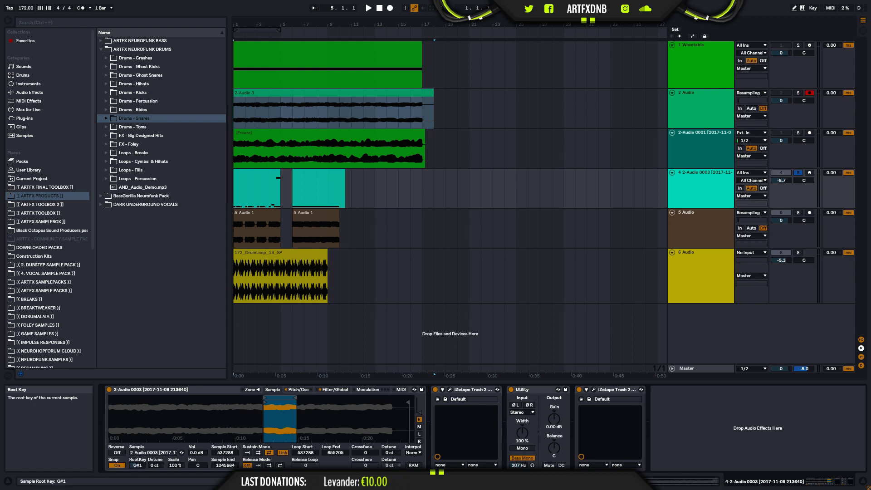
left_click_drag(139, 465, 140, 461)
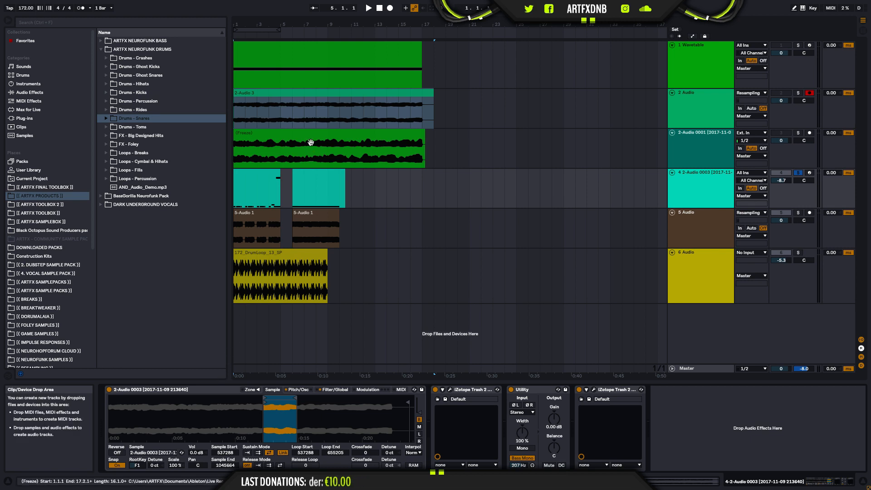
Step: Move the Sampler loop region to 253033–371807 while auditioning the first MIDI clip on track 4
left_click(235, 108)
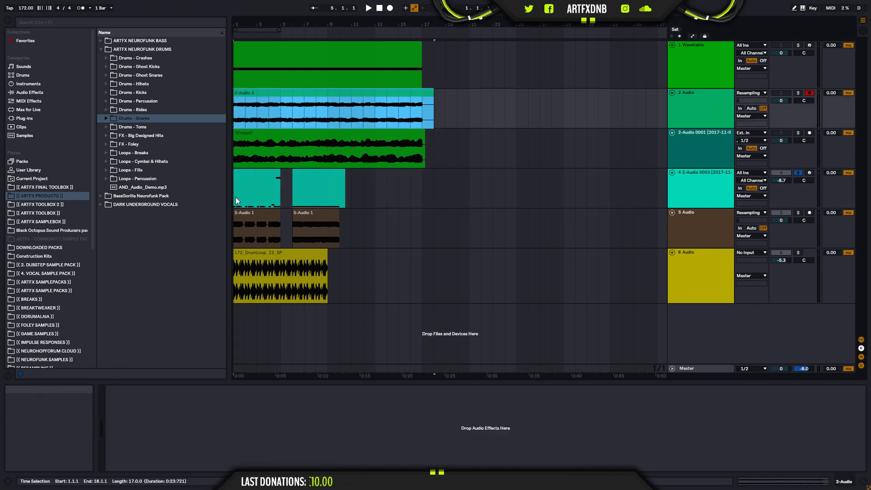
left_click(235, 197)
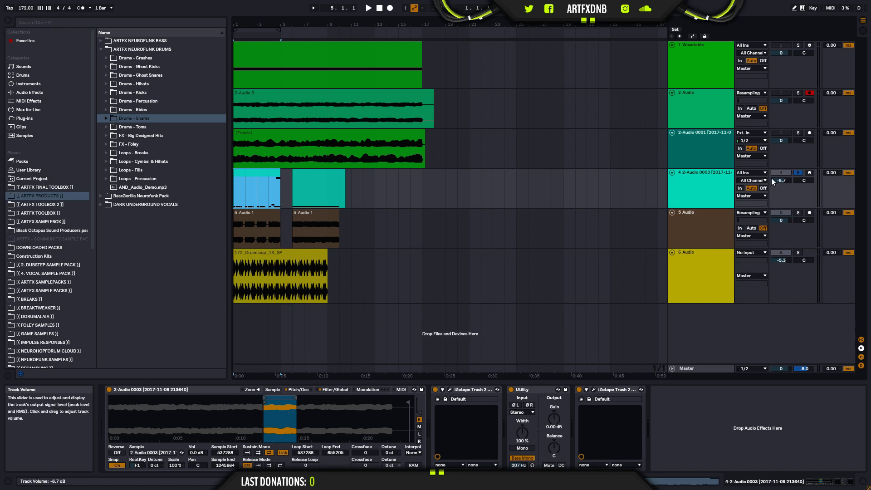
key("space")
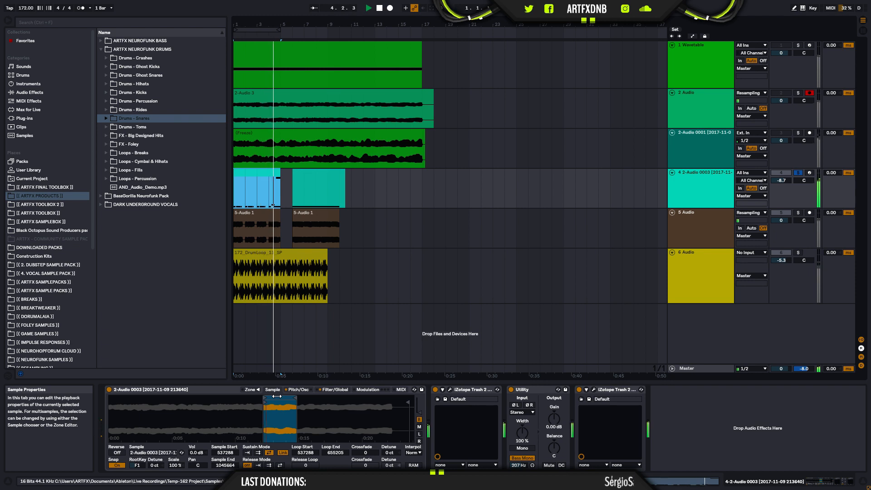
left_click_drag(277, 397, 200, 396)
left_click_drag(154, 401, 237, 390)
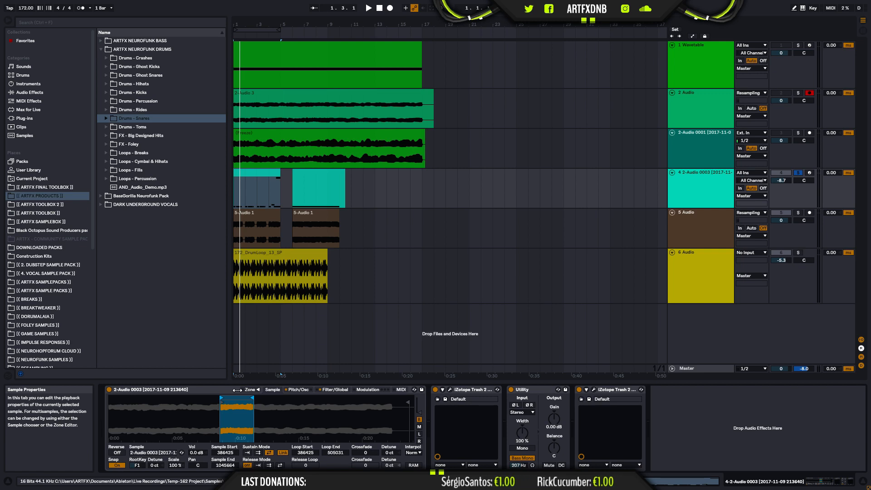
left_click_drag(238, 391, 199, 436)
key("space")
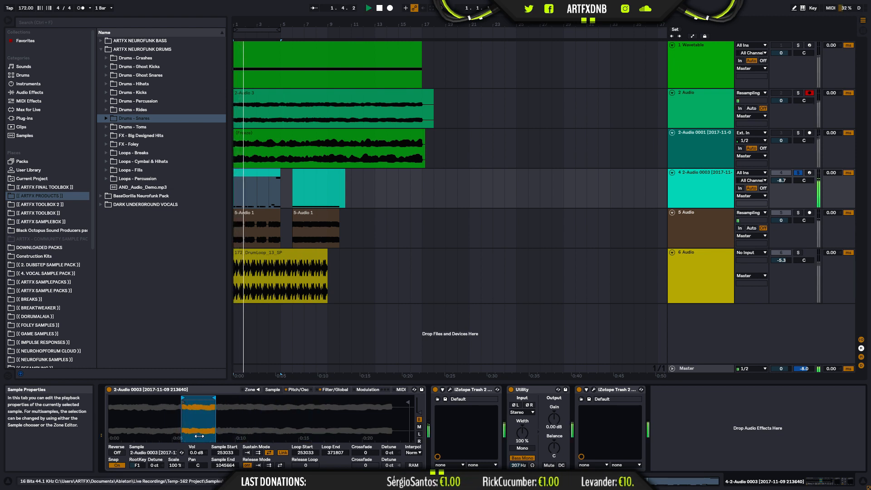
key("space")
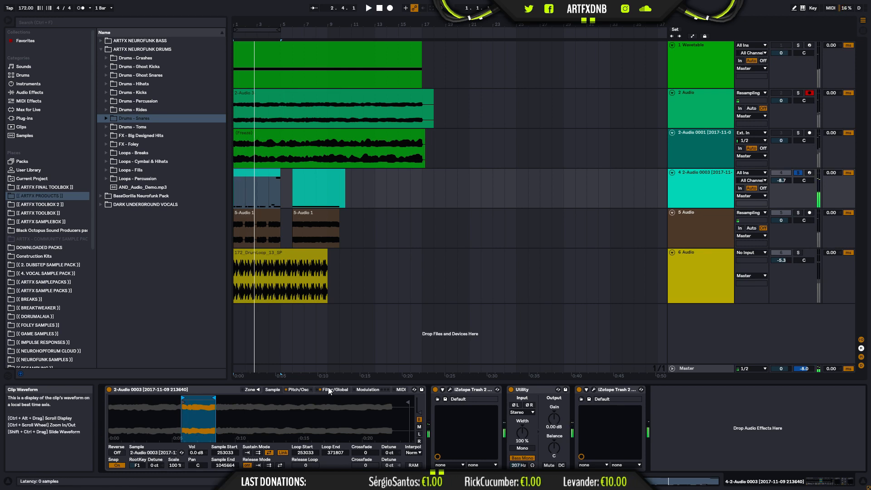
Step: Unsolo track 4, mute 5 Audio to audition the bass with the drum loop, and fold the drum loop track
left_click(798, 173)
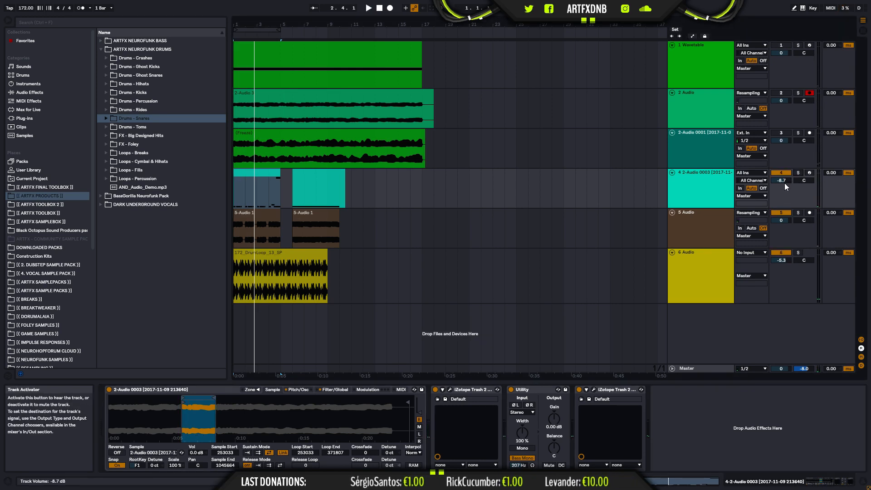
double_click(782, 208)
key("space")
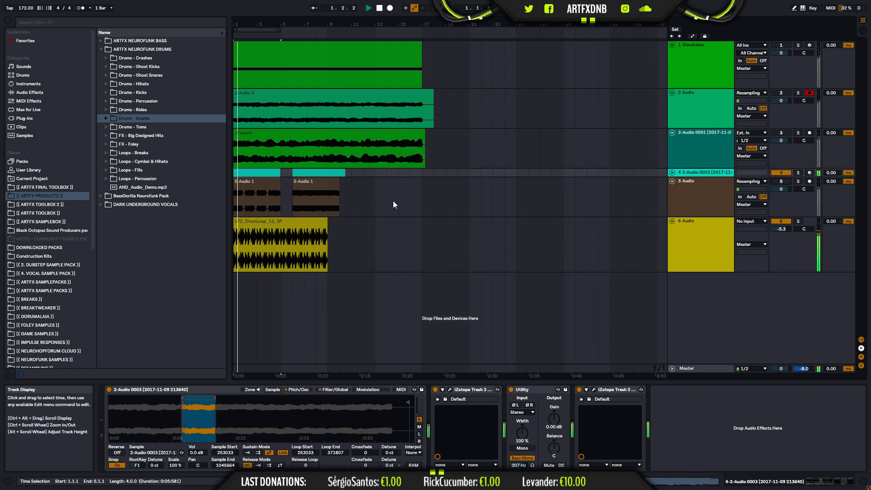
left_click(673, 220)
left_click(673, 173)
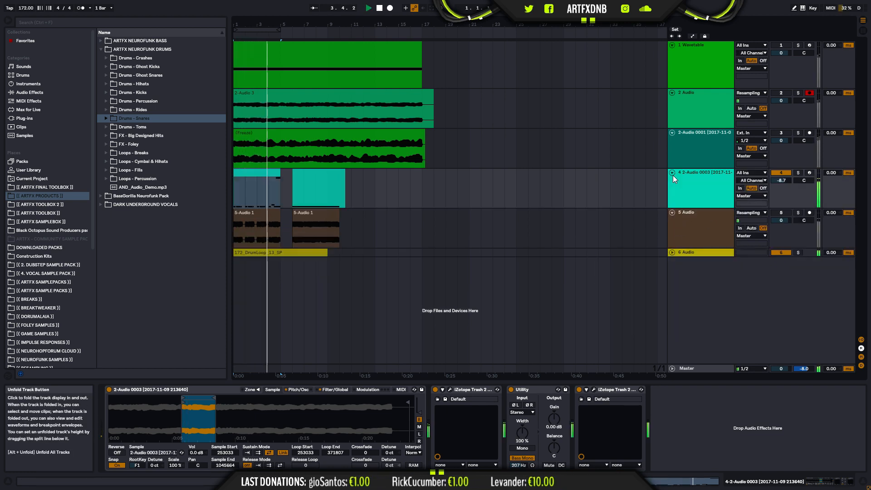
key("space")
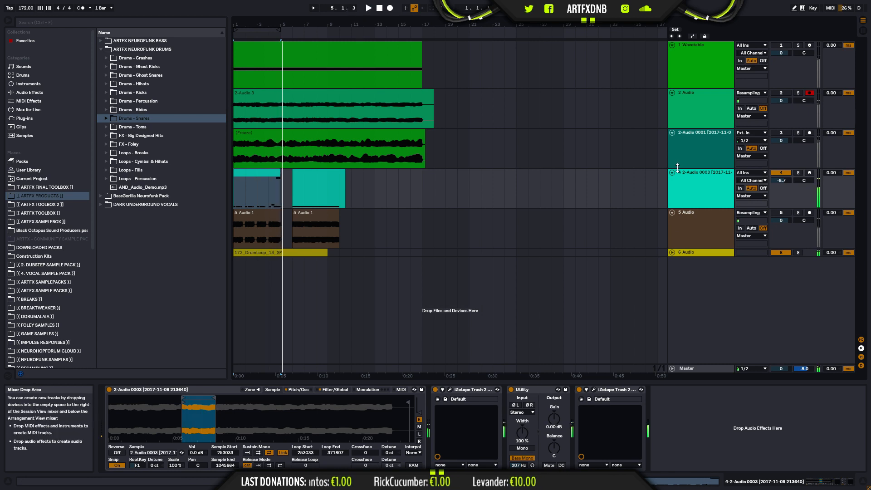
Step: Move both recorded clips on 5 Audio together so that they start at bar 17
left_click(277, 176)
left_click(238, 190)
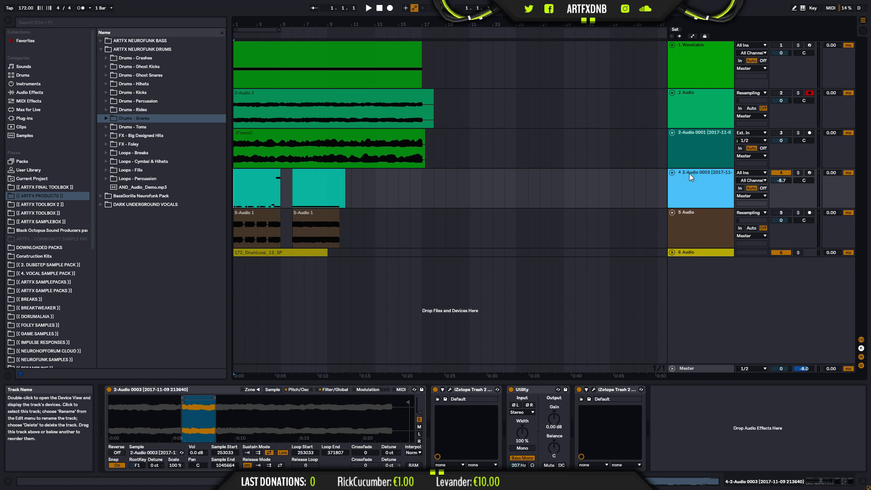
left_click(319, 216)
left_click(249, 214, "ctrl")
left_click_drag(249, 214, 436, 221)
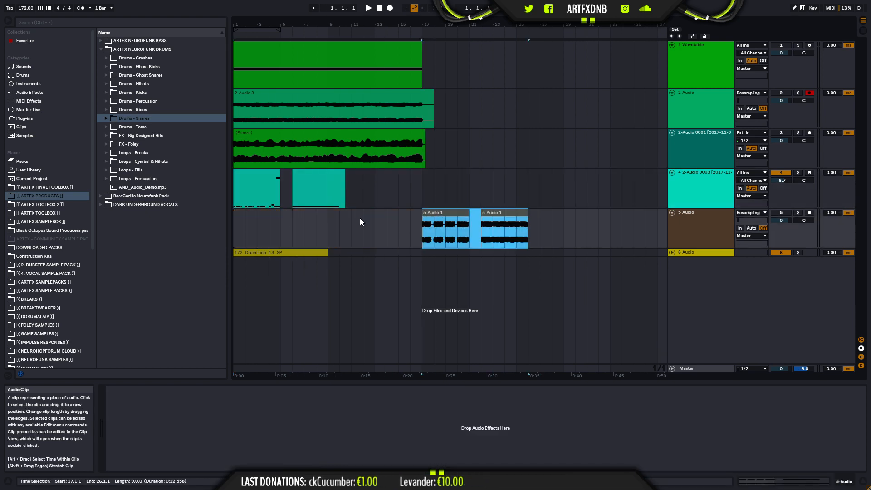
Step: Solo track 4, arm 5 Audio, and record the resampled output of both MIDI clips from bar 1
left_click(242, 173)
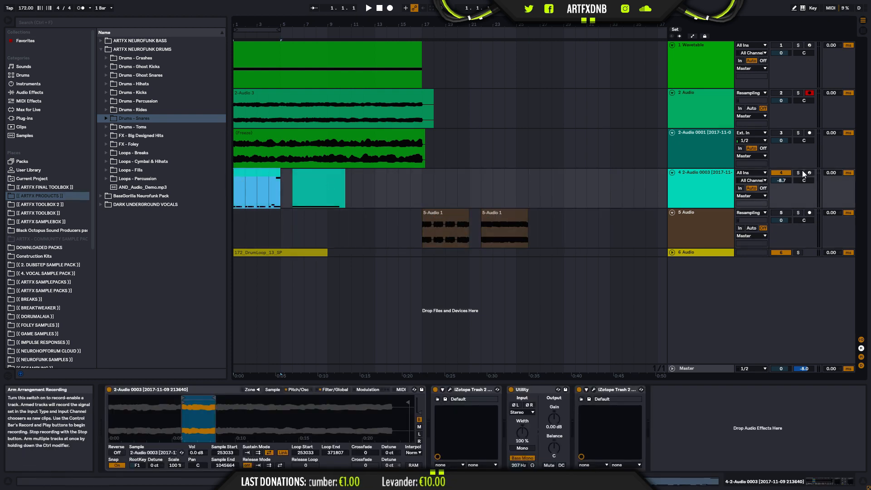
left_click(798, 173)
left_click(809, 212)
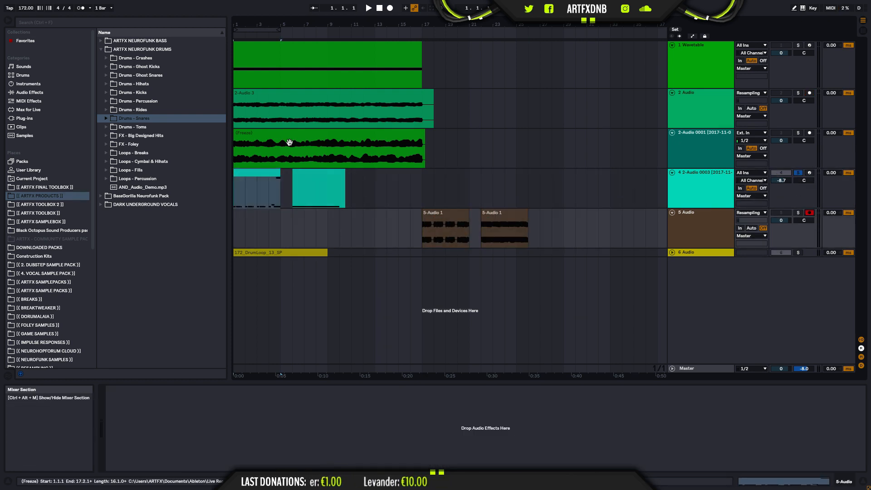
left_click(391, 8)
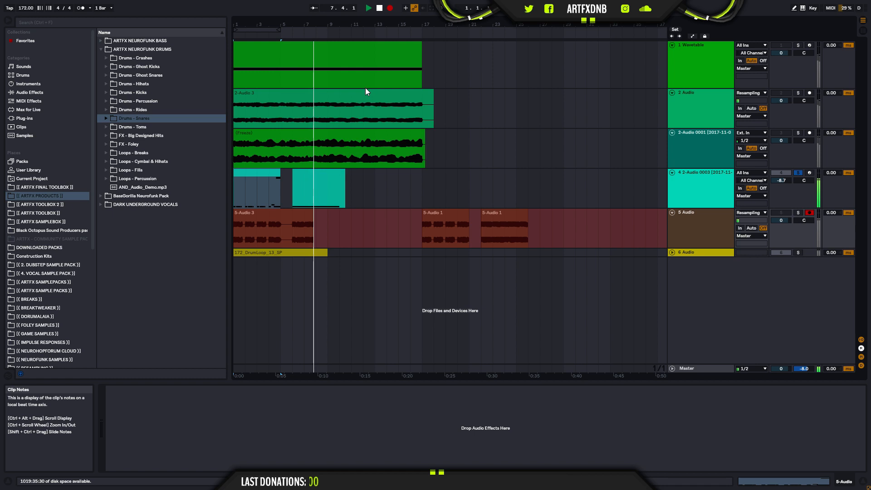
left_click(380, 9)
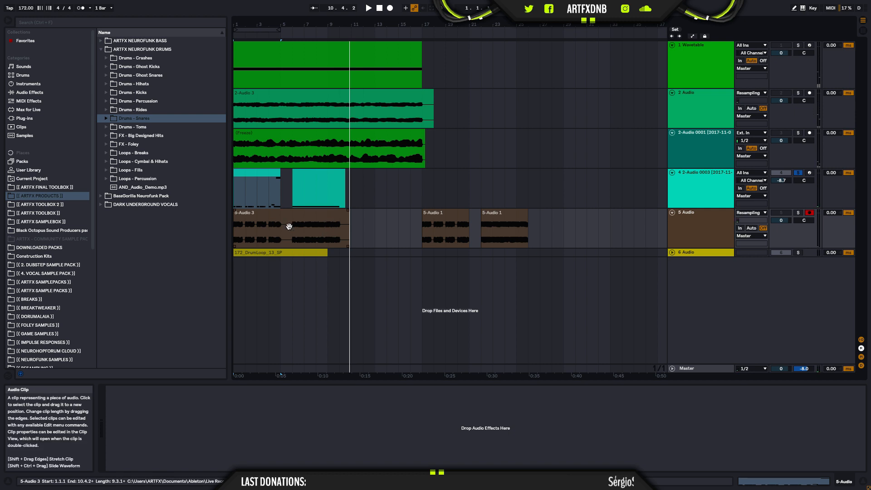
Step: Separate the second phrase of the new 5 Audio recording, delete the leftover fragment, and trim the phrase's start to bar 12
left_click_drag(261, 24, 261, 48)
left_click_drag(338, 229, 446, 219)
left_click_drag(367, 213, 499, 208)
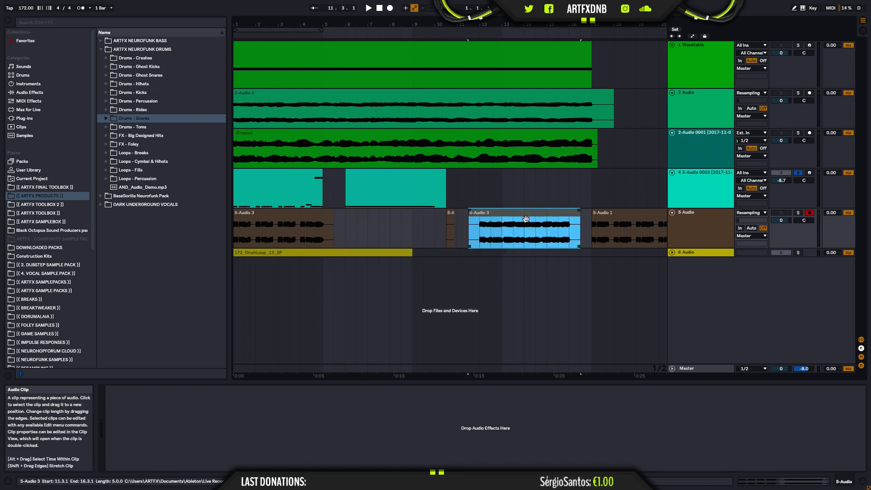
left_click(450, 216)
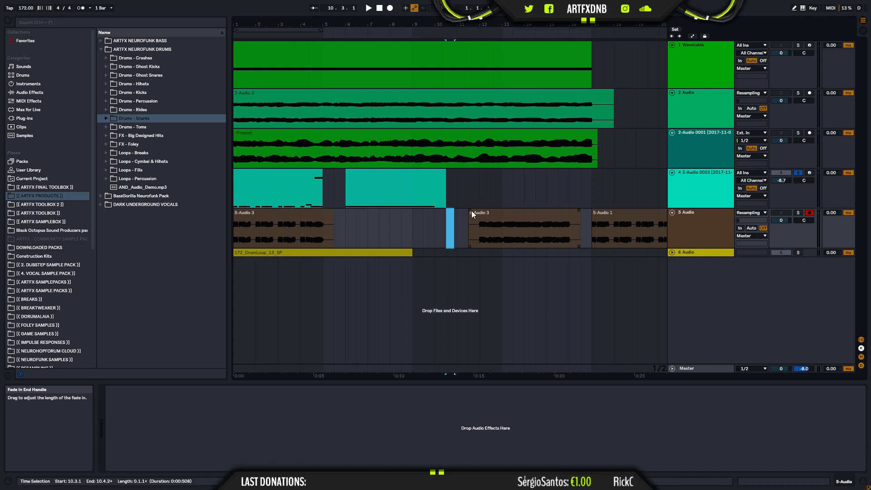
left_click(470, 217)
left_click_drag(470, 218, 480, 218)
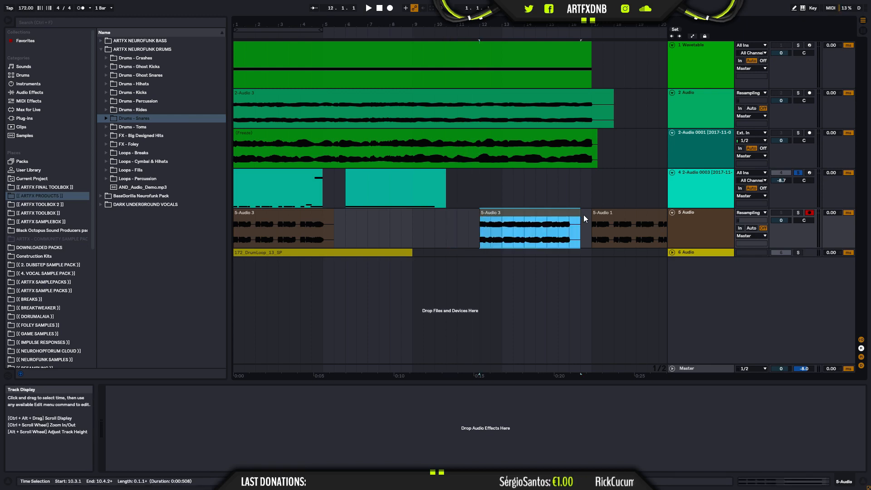
Step: Trim the first recorded phrase to four bars and move both new clips behind the earlier recordings, starting at bar 27
left_click_drag(270, 215, 407, 213)
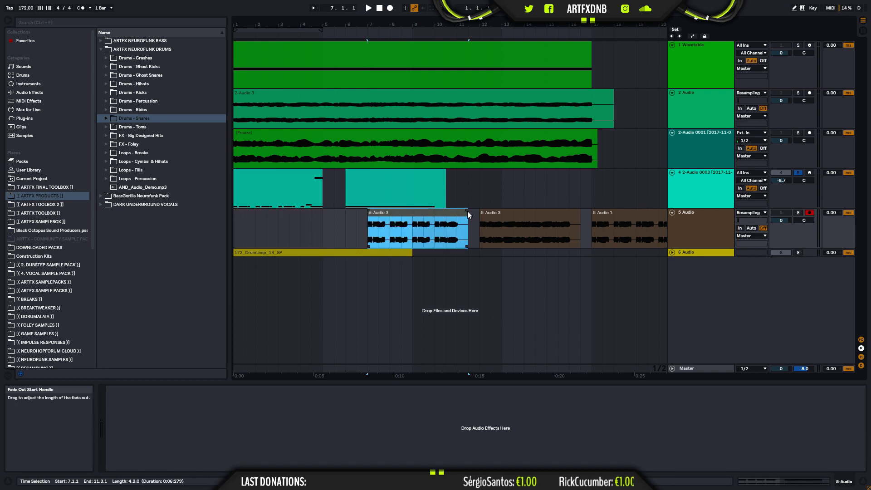
left_click_drag(468, 212, 456, 213)
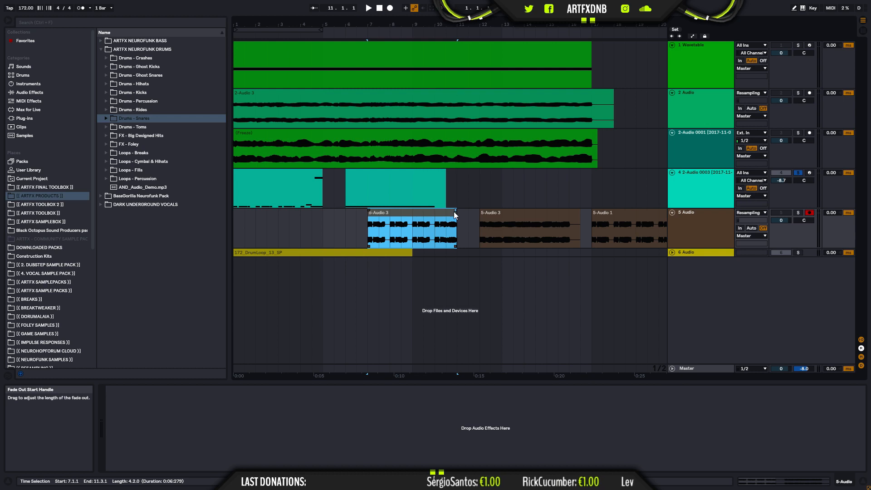
left_click_drag(444, 25, 322, 46)
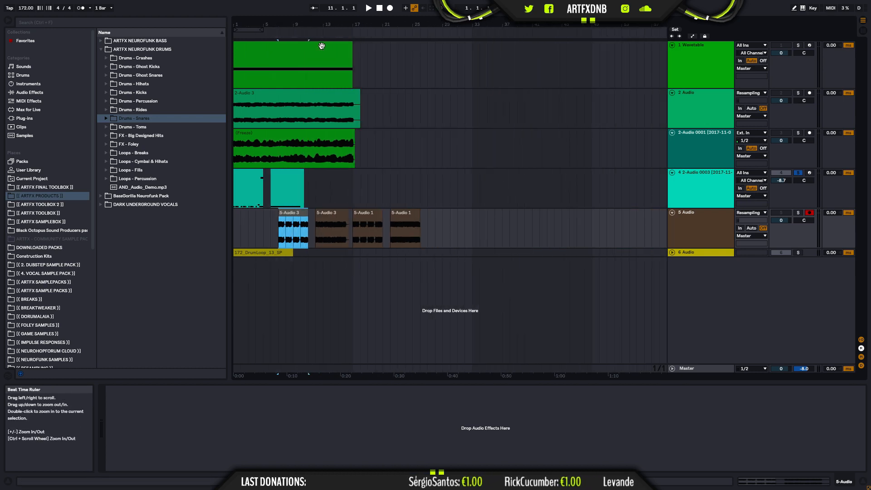
left_click(331, 214, "shift")
left_click_drag(290, 213, 440, 213)
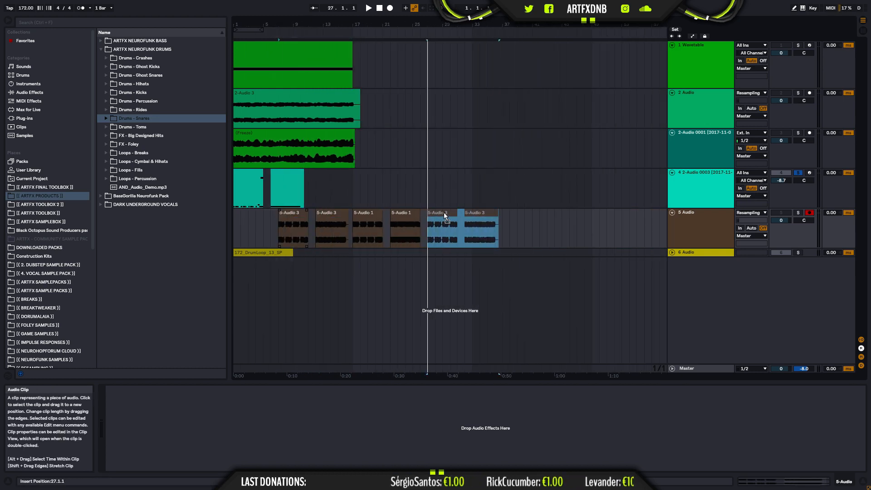
Step: Set the Sampler's pitch envelope decay to 1.49 s while auditioning the first MIDI clip
left_click(257, 175)
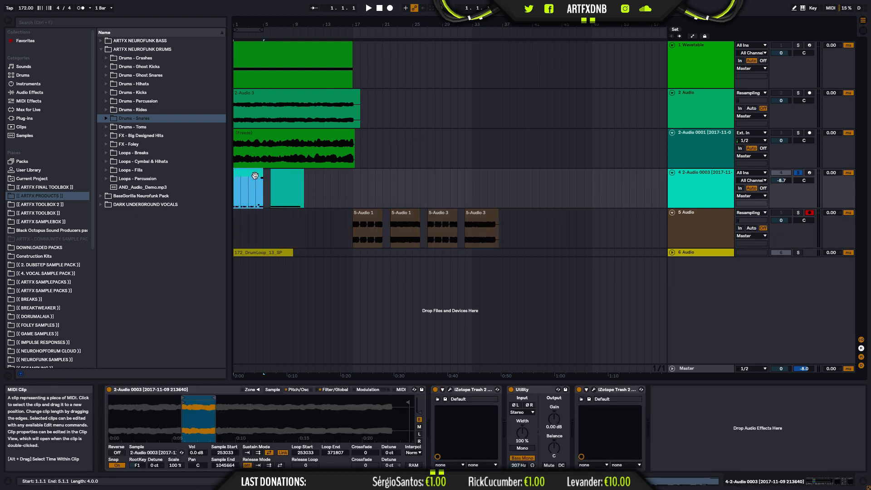
left_click(298, 389)
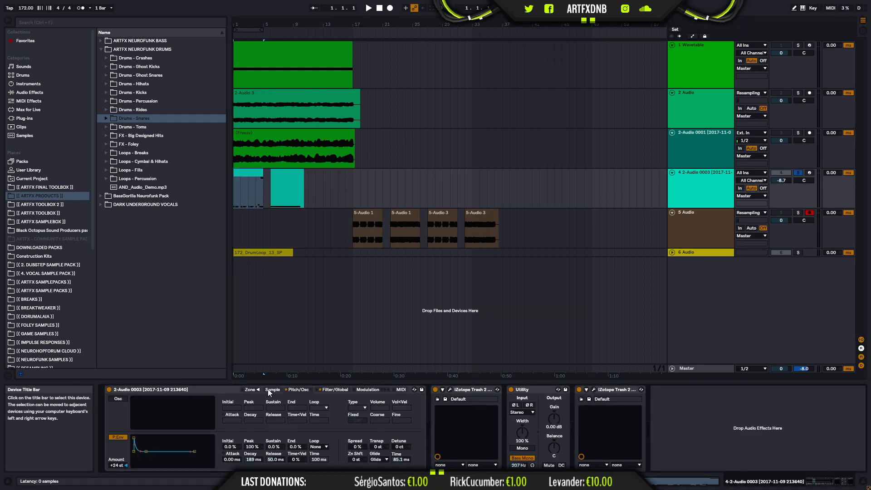
key("space")
key("space")
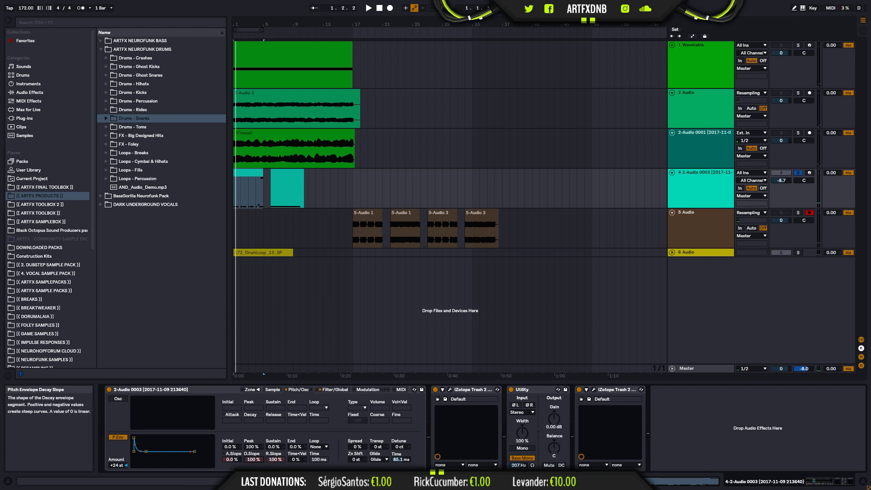
mouse_move(254, 459)
left_mouse_down()
mouse_move(254, 436)
mouse_move(254, 455)
left_mouse_up()
key("space")
key("space")
key("space")
key("space")
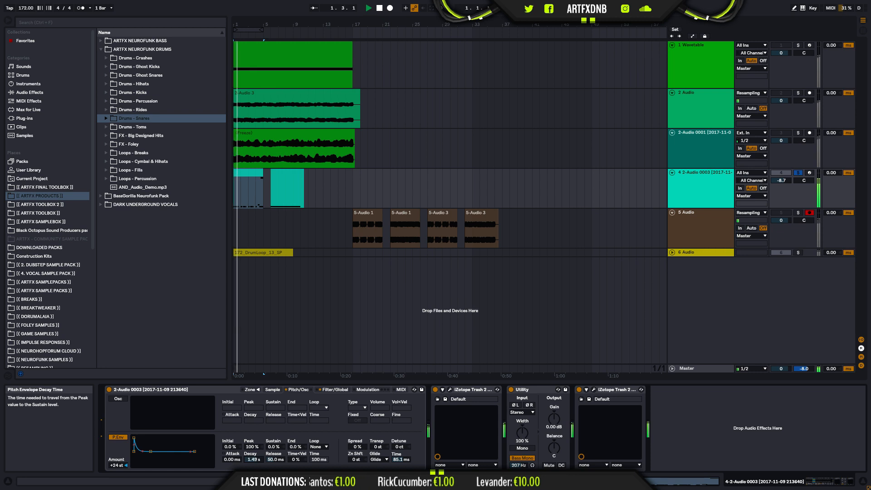
key("space")
key("space")
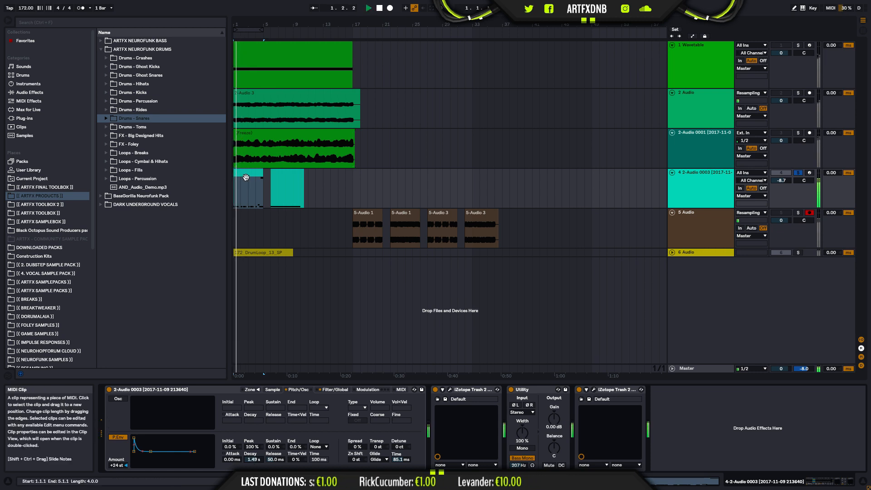
Step: Reduce the first MIDI clip to one F1 note held for four bars and add an F2 note from 1.2.1 to 1.3.1
double_click(246, 177)
left_click_drag(256, 439, 858, 347)
key("Delete")
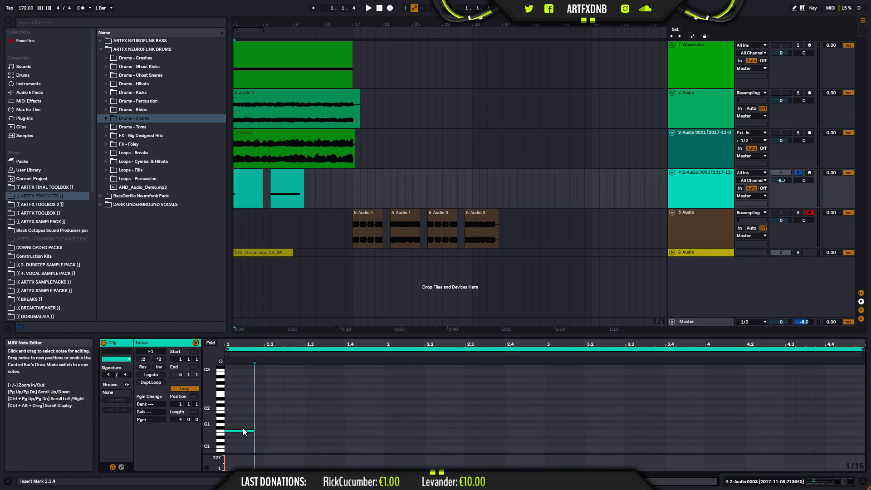
left_click_drag(252, 432, 863, 434)
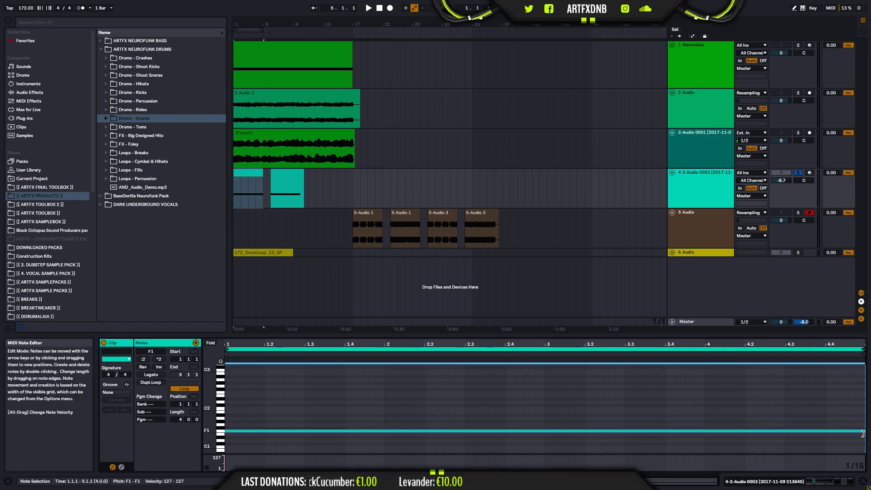
double_click(268, 393)
left_click_drag(289, 393, 305, 393)
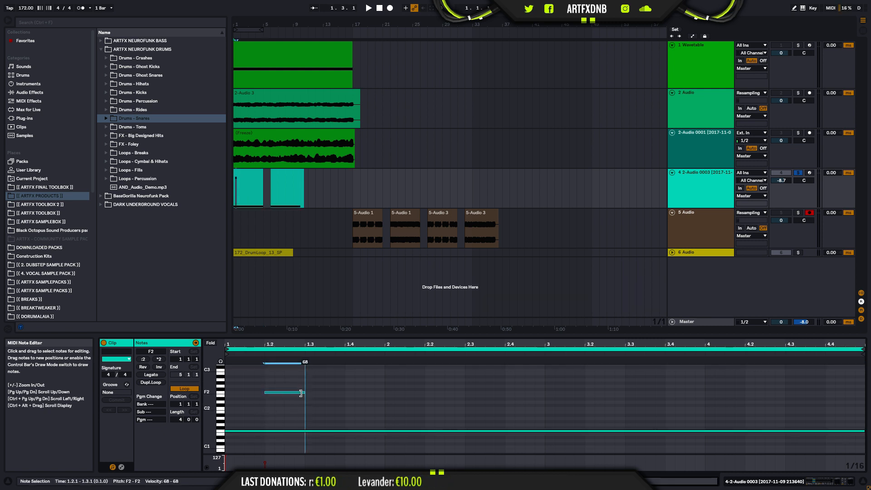
Step: Add a C2 note from 1.4.3 to 2.1.3 and an F#2 note from 2.2.4 to 3.1.1 in the first MIDI clip
double_click(371, 410)
left_click_drag(421, 414, 407, 412)
key("space")
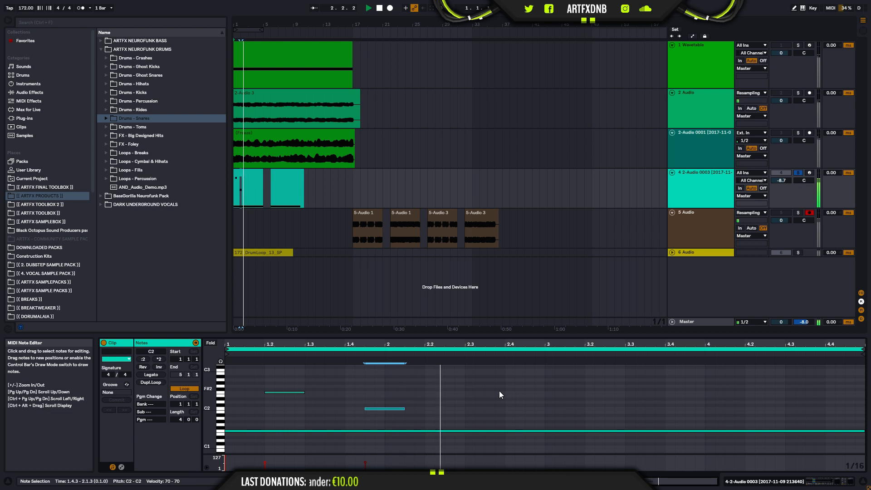
double_click(459, 387)
left_click_drag(464, 386, 541, 390)
key("space")
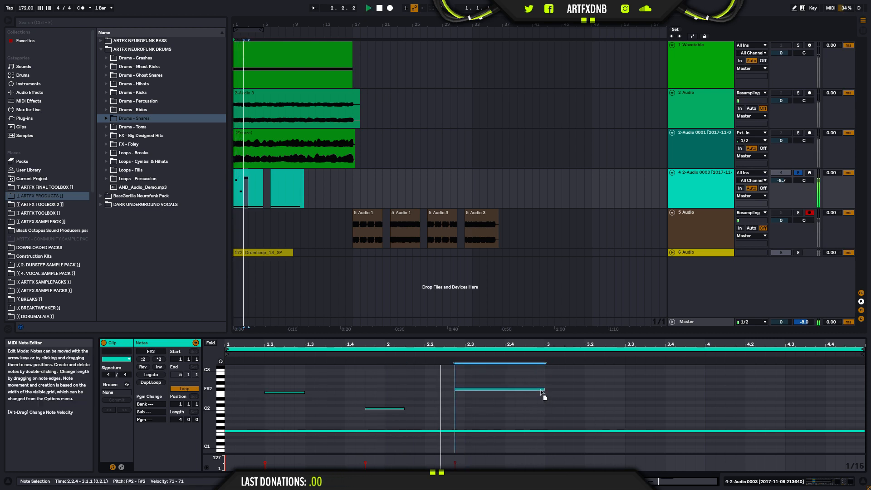
key("space")
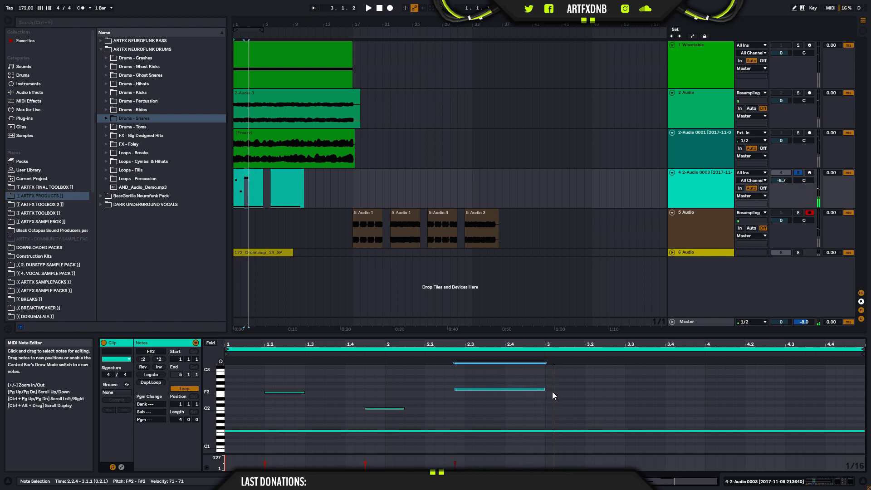
Step: Add a C2 note from 3.1.1 to 4.1.1 and extend the F#2 note's end to 3.2.1
double_click(546, 409)
left_click_drag(548, 408, 711, 409)
left_click_drag(545, 390, 585, 393)
Step: Draw a pitch bend ramp in the first clip's envelope from zero at 3.2.1 down to the minimum at 4.1.1
left_click(121, 467)
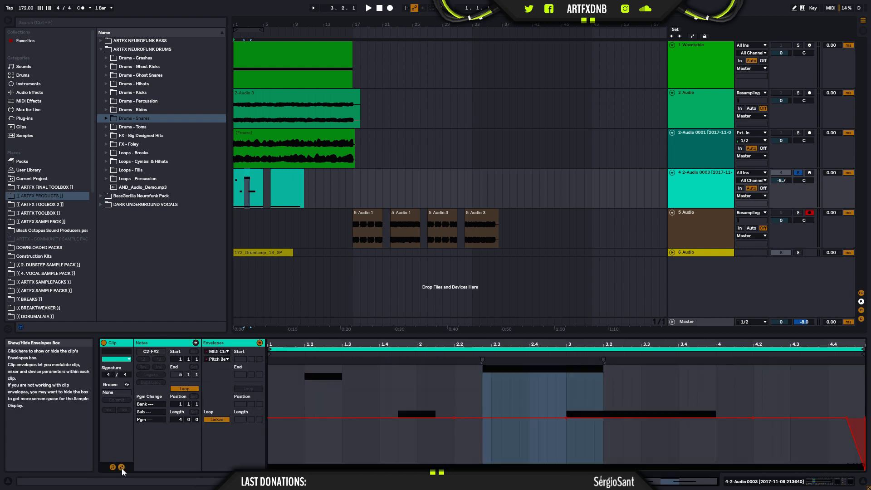
left_click_drag(570, 401, 712, 400)
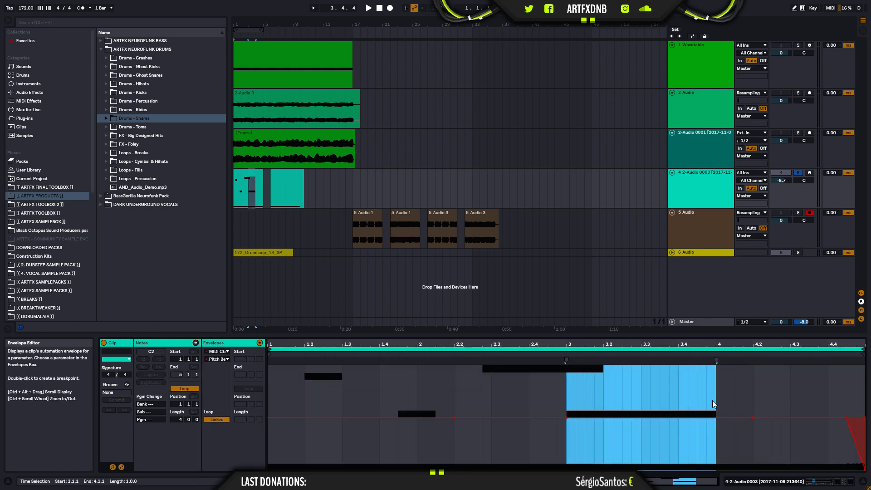
left_click_drag(603, 390, 644, 475)
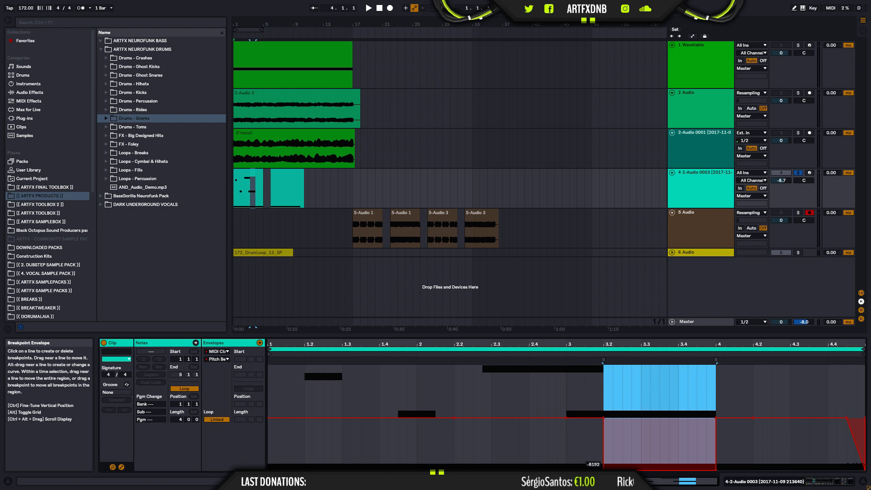
left_click(603, 470)
left_click(679, 402)
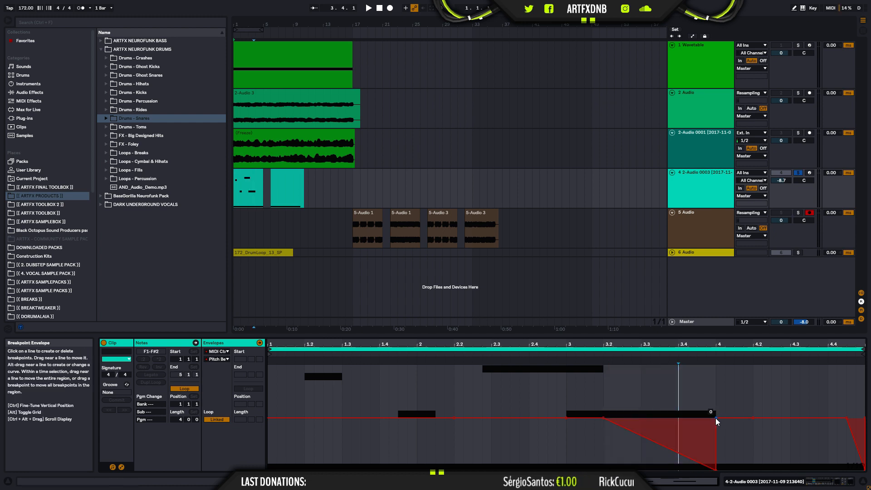
Step: Make the pitch bend return to zero at 4.2.1 and peak near 4.2.3, removing the drop at the clip's end
left_click(716, 417)
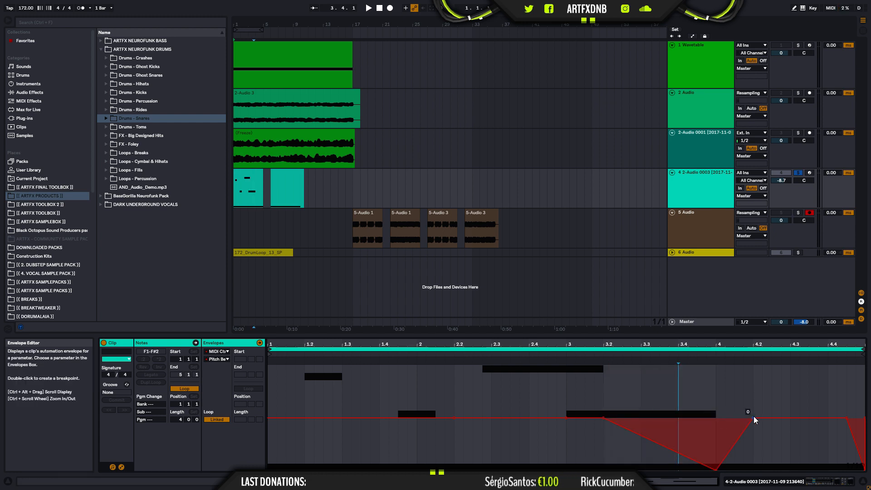
left_click_drag(773, 419, 771, 381)
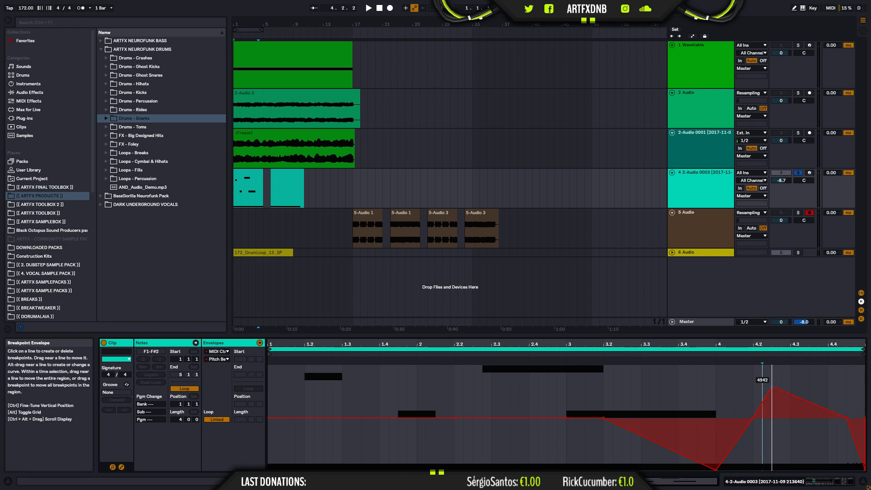
left_click(865, 469)
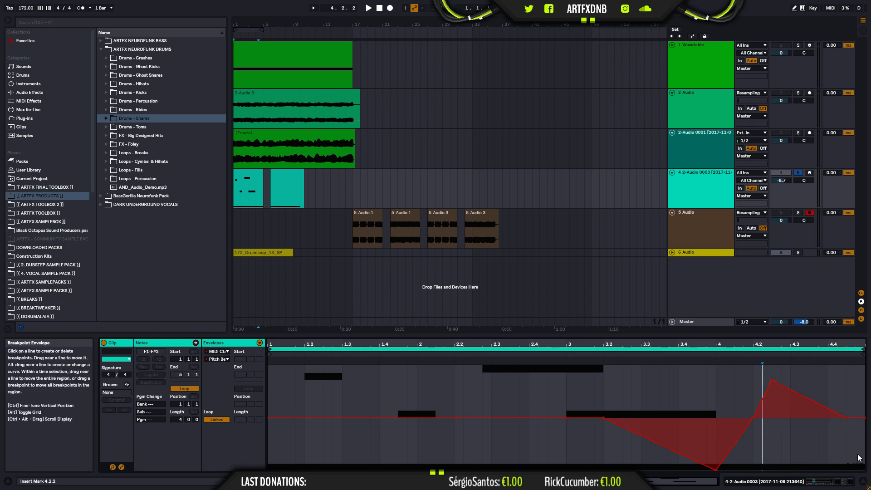
Step: Add a pitch bend rise peaking near 1.3 and a shallow dip between 2.2 and 2.3.3 in the first clip
left_click(306, 419)
left_click(383, 418)
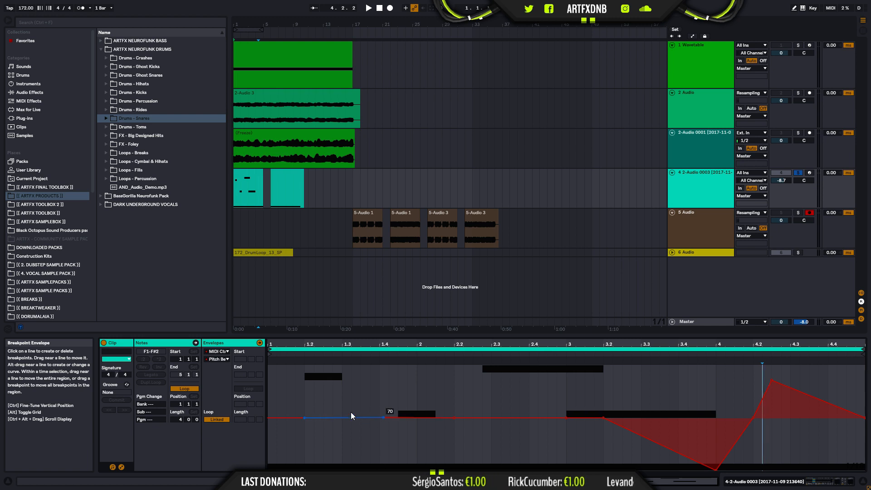
left_click_drag(347, 418, 347, 398)
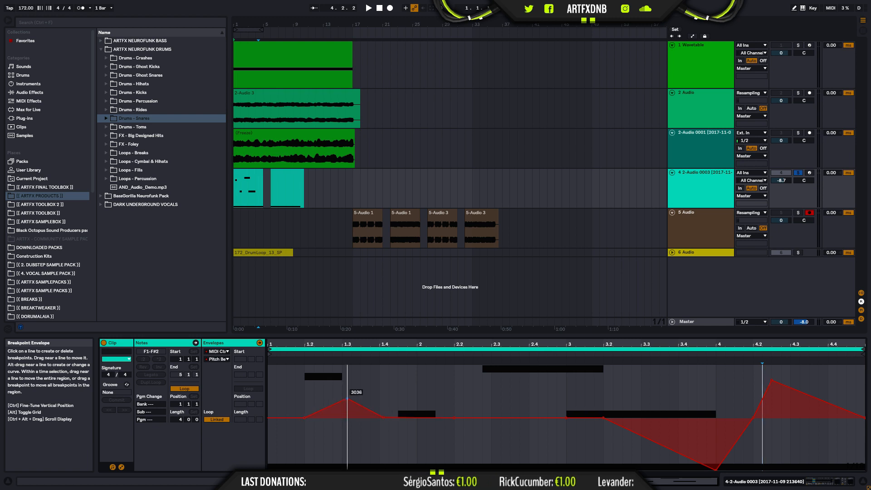
left_click(511, 418)
left_click(467, 418)
left_click_drag(468, 418, 467, 432)
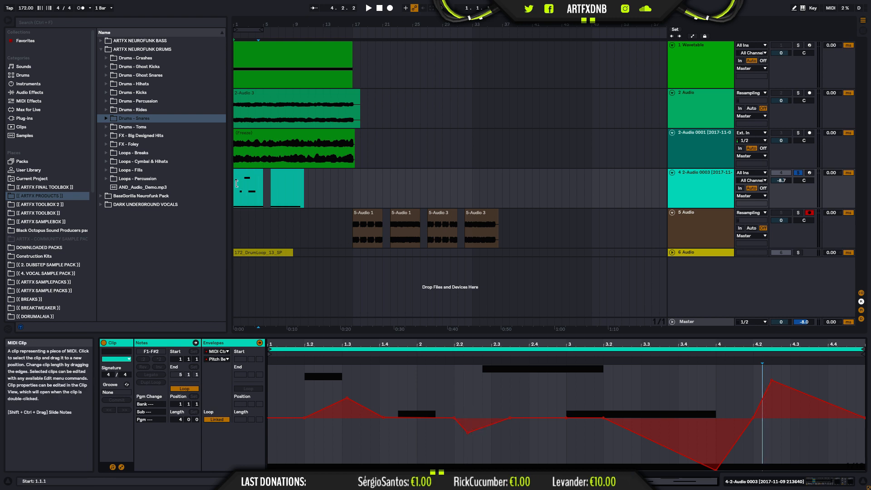
Step: Audition the clip and move the large pitch bend dip's lowest point to about 3.3.2, returning to zero at 3.4.3
key("space")
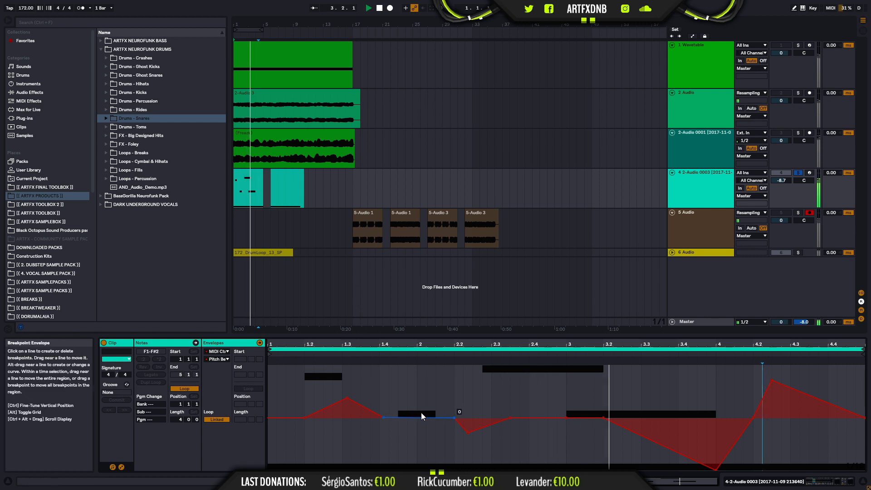
left_click(697, 413)
key("space")
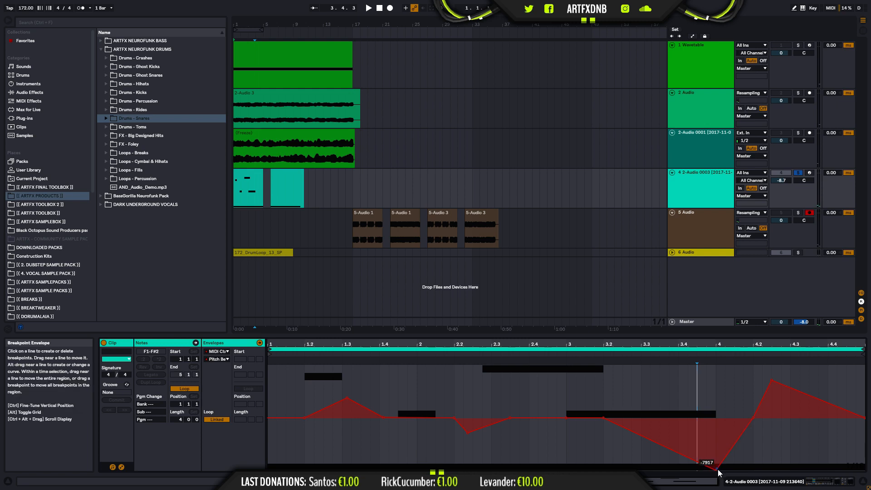
left_click_drag(717, 470, 650, 467)
left_click_drag(718, 434, 697, 419)
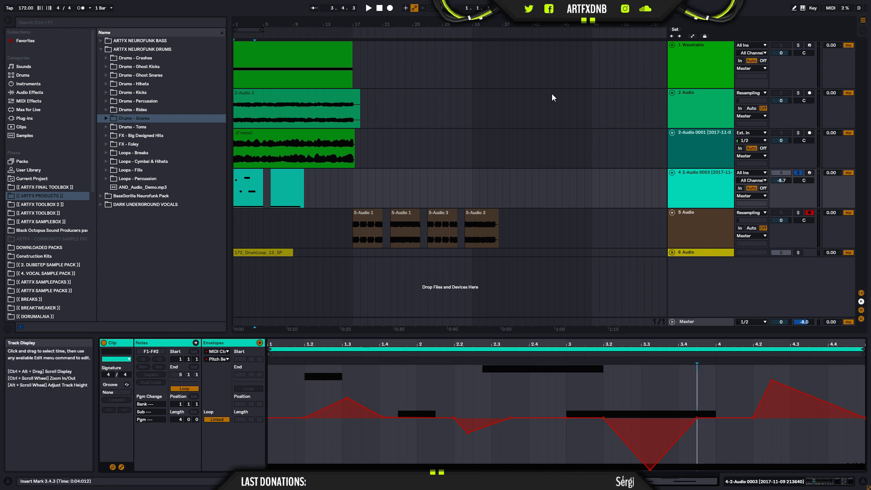
Step: Try nesting the bass MIDI track inside several levels of group tracks, and undo the grouping
left_click(690, 178)
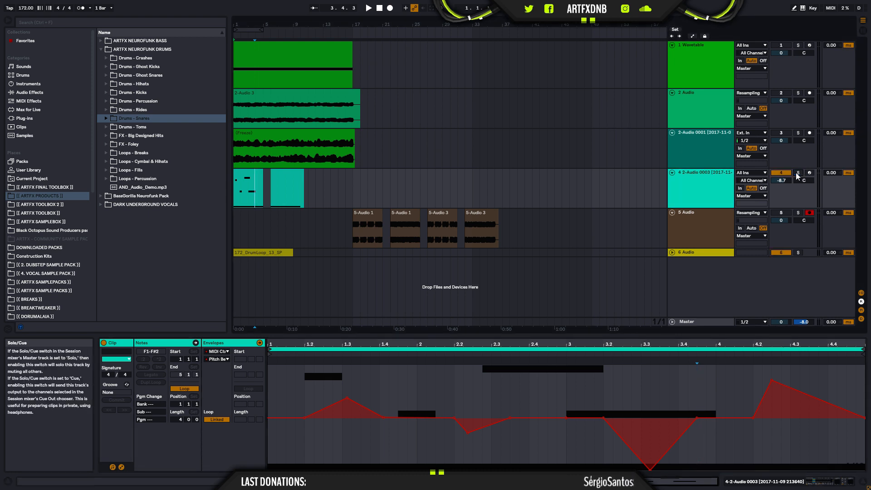
left_click(701, 172)
key("ctrl+g")
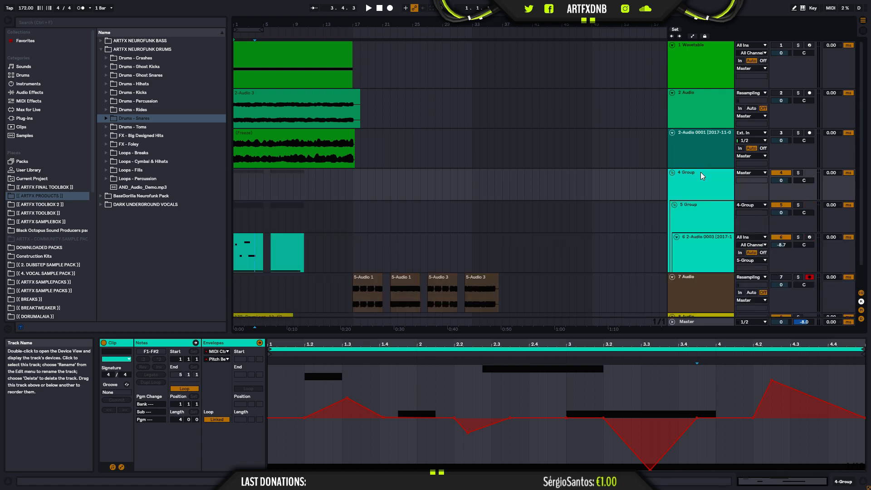
key("ctrl+g")
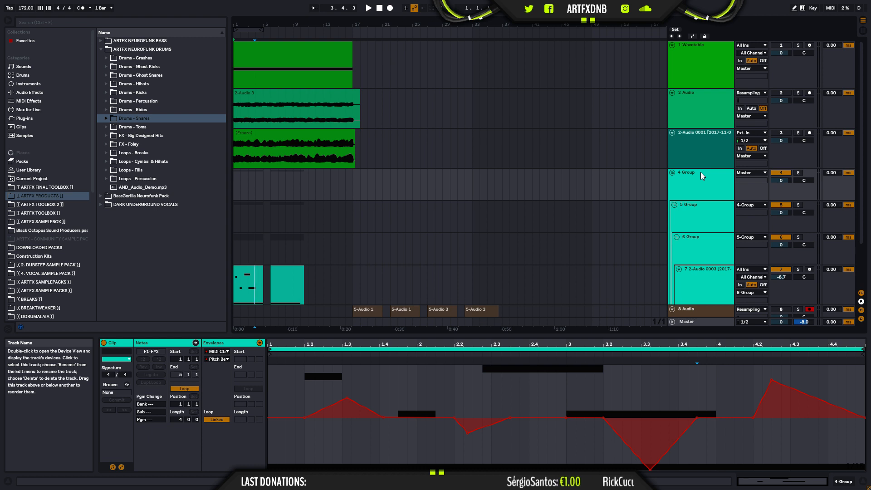
key("ctrl+z")
key("ctrl+z")
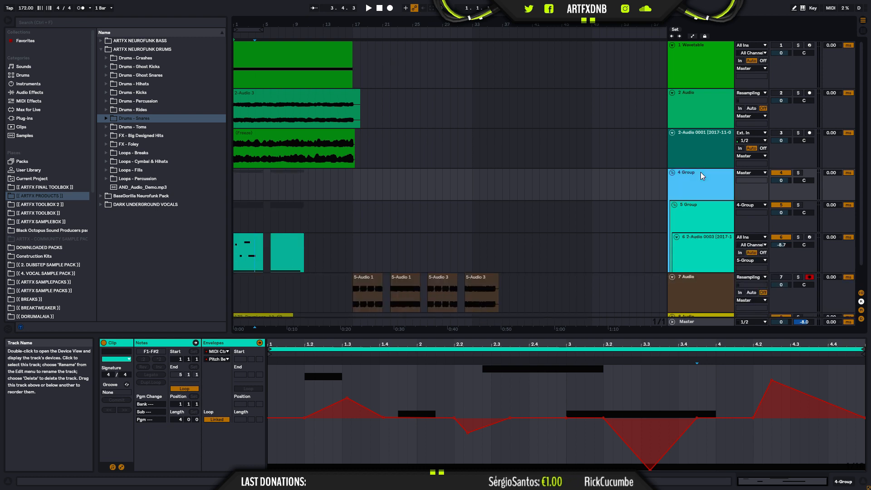
key("ctrl+z")
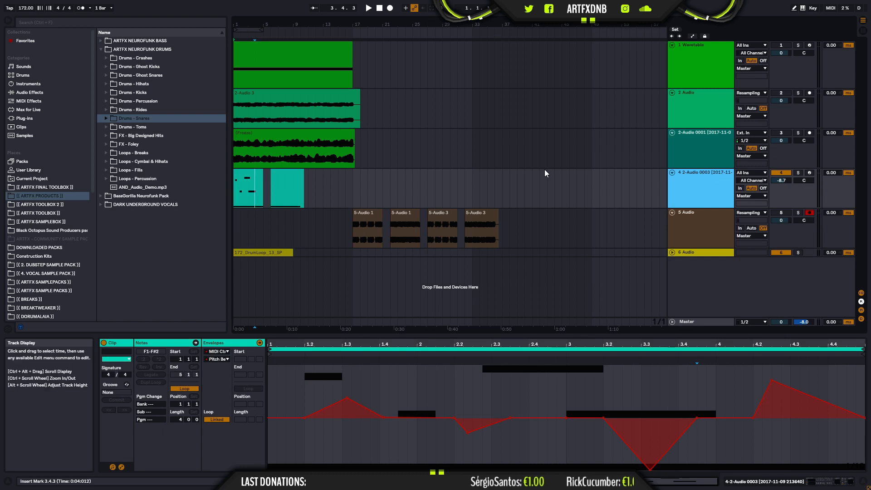
Step: Solo the bass MIDI track and play its first clip looped over bars 1 to 4
left_click(248, 187)
key("space")
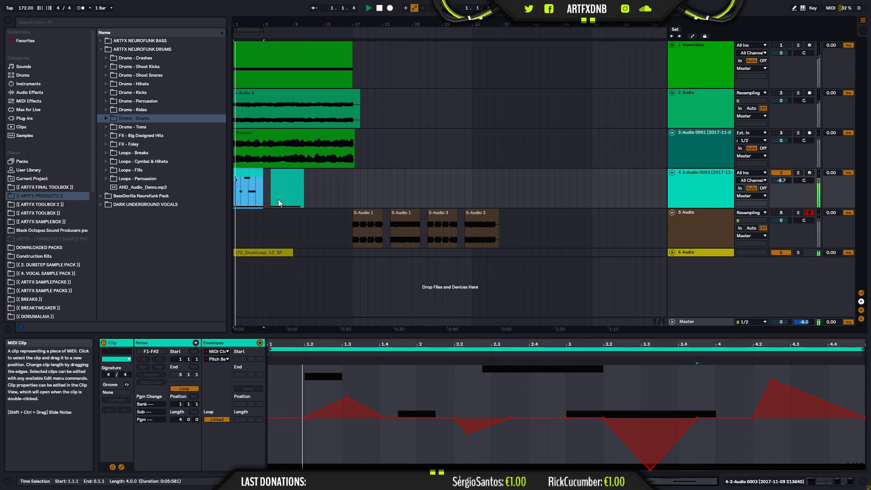
left_click(798, 173)
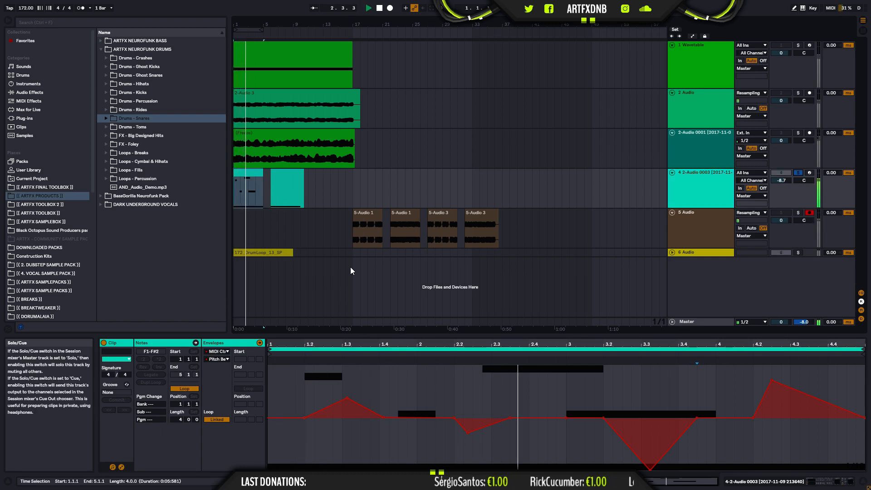
left_click(248, 174)
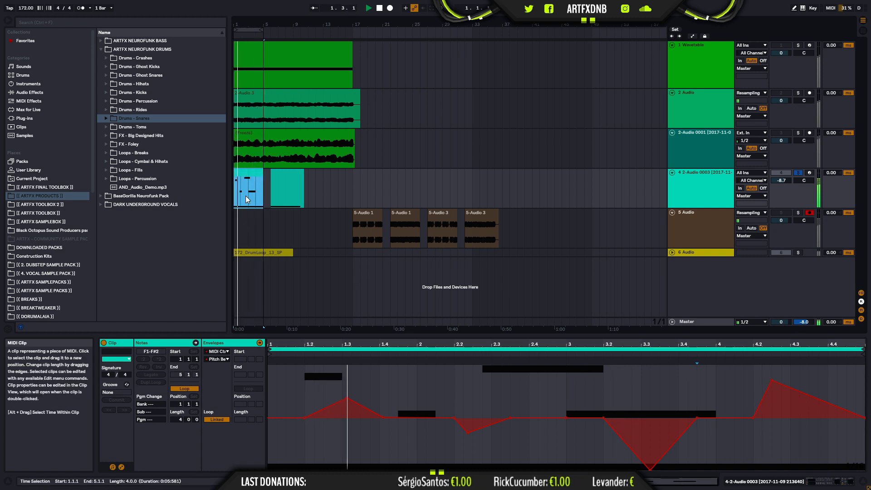
left_click_drag(243, 22, 244, 68)
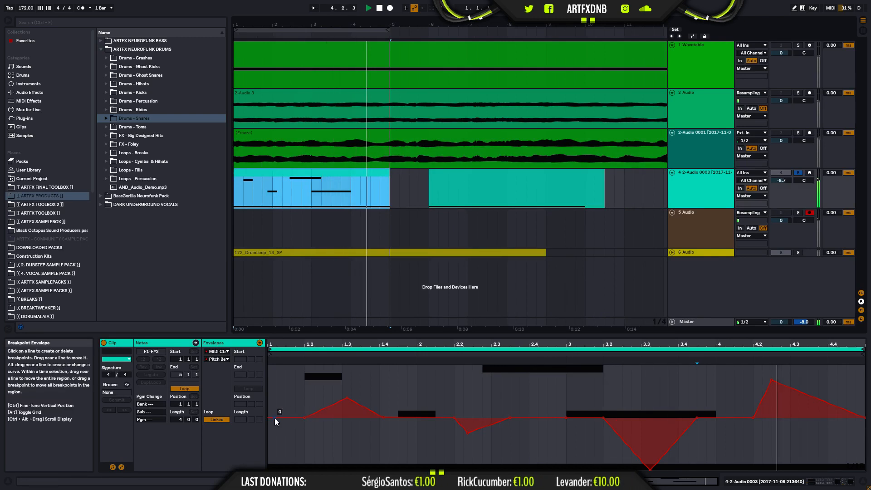
Step: Reshape the first clip's pitch bend into alternating peaks and dips between 1.2 and 2.2, and add a dip near 2.4.3
left_click_drag(348, 398, 357, 433)
left_click_drag(418, 418, 408, 373)
left_click_drag(421, 386, 436, 440)
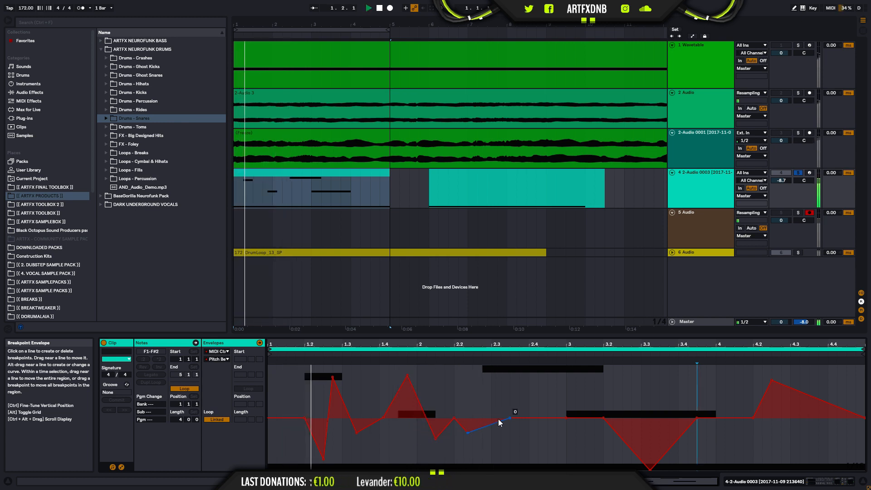
left_click_drag(551, 418, 551, 439)
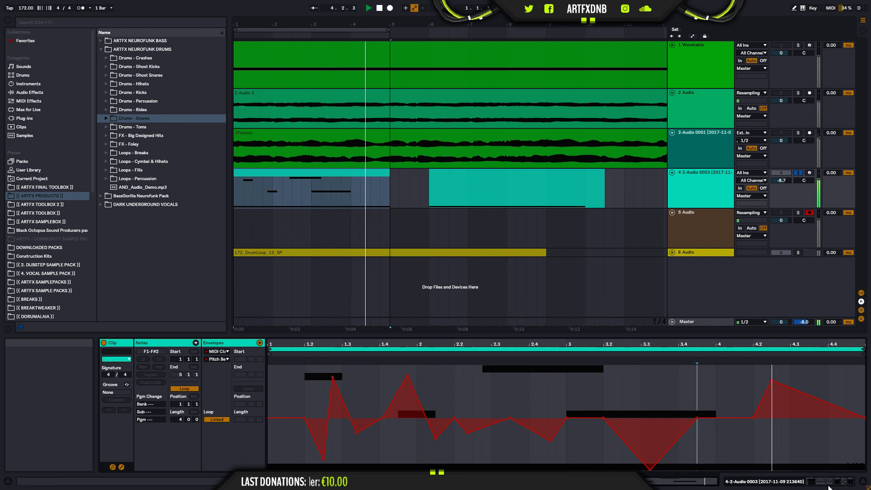
Step: Shift the Sampler's sample loop region to start at 587291 and end at 707089 while auditioning the clip
key("shift+Tab")
left_click(273, 390)
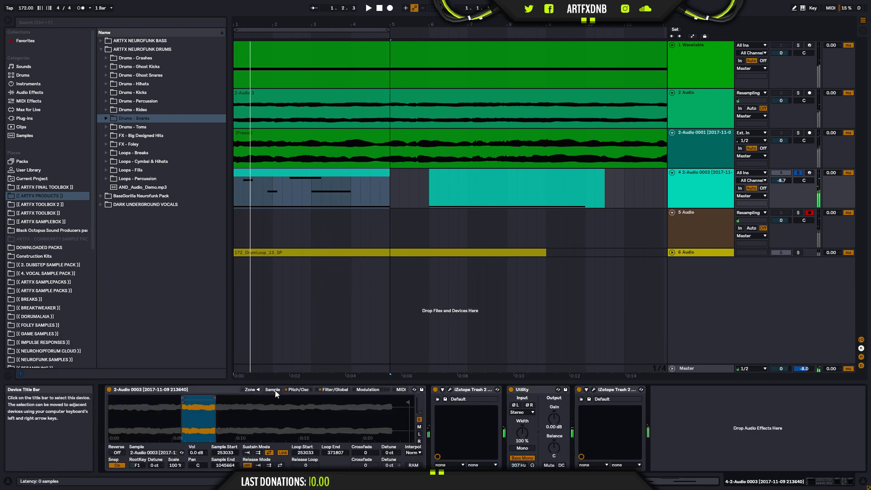
left_click_drag(188, 396, 241, 410)
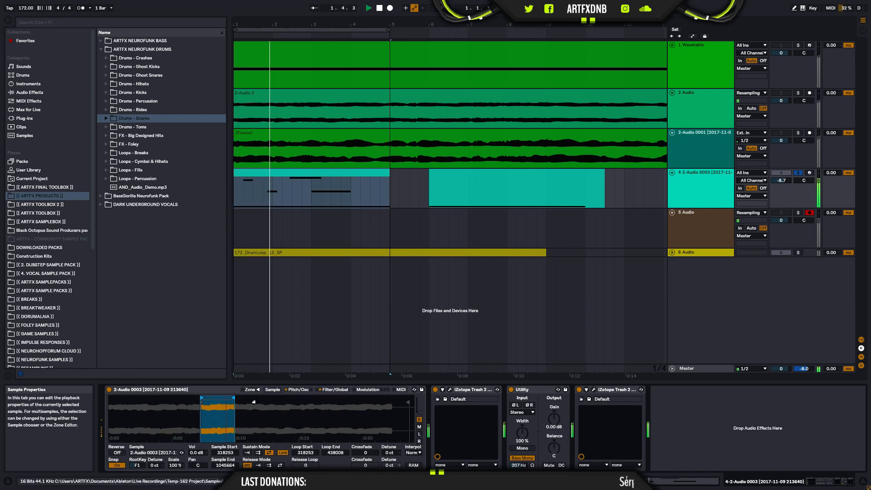
left_click(331, 389)
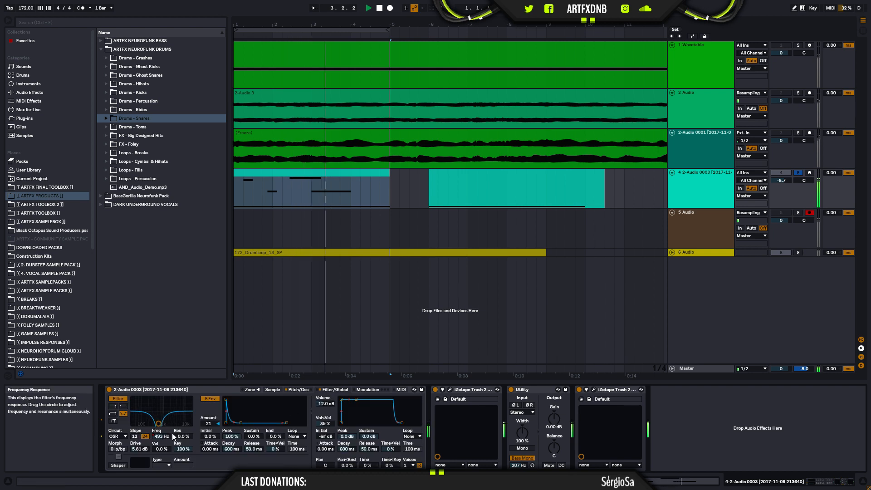
left_click(271, 389)
left_click_drag(214, 411, 292, 411)
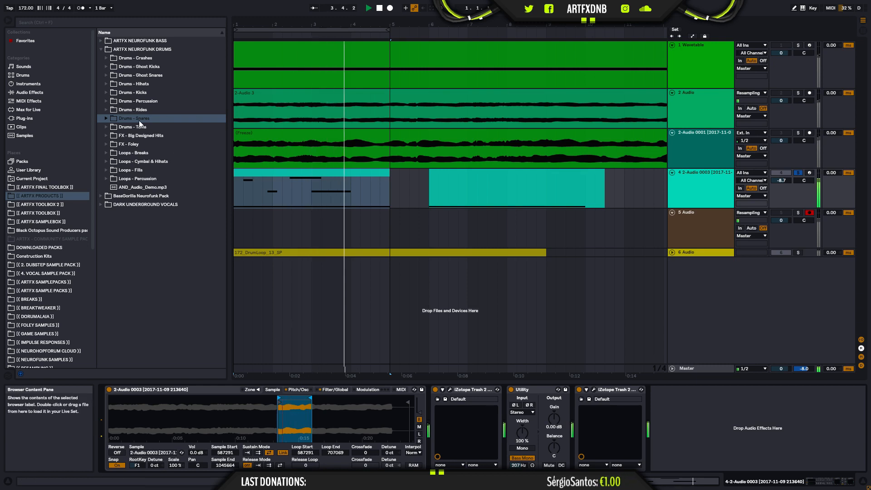
key("space")
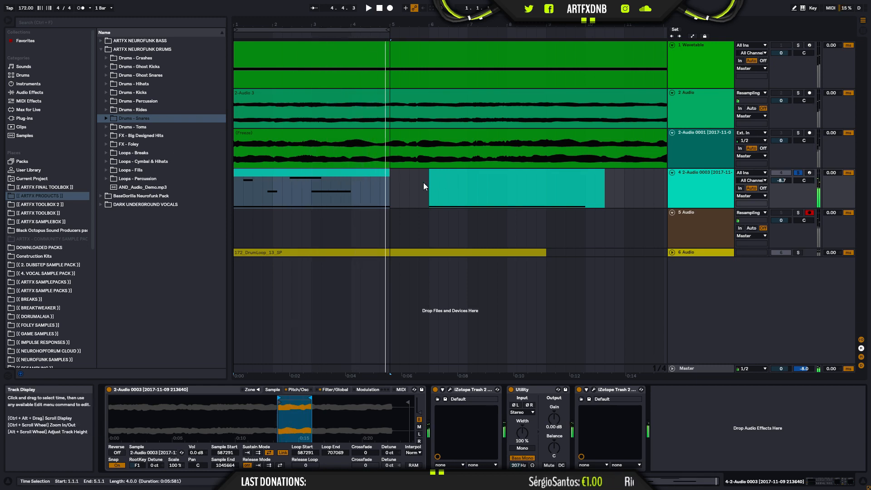
Step: Draw a pitch bend curve in the second MIDI clip peaking near 1.2.4, dipping near 1.4.2 and returning to about zero near 2.2.3
left_click(428, 184)
key("space")
left_click(452, 180)
double_click(453, 180)
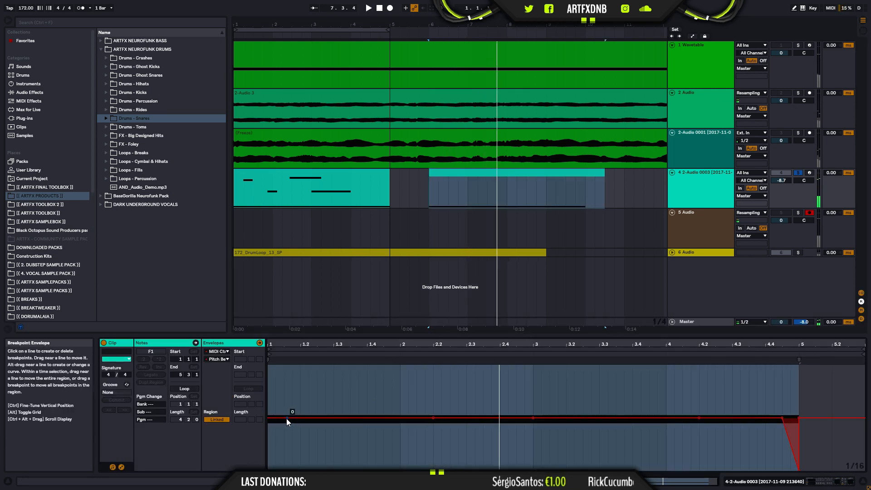
left_click(287, 418)
mouse_move(334, 418)
left_mouse_down()
mouse_move(334, 381)
mouse_move(326, 388)
mouse_move(353, 404)
mouse_move(353, 377)
mouse_move(375, 443)
left_mouse_up()
key("space")
key("space")
key("space")
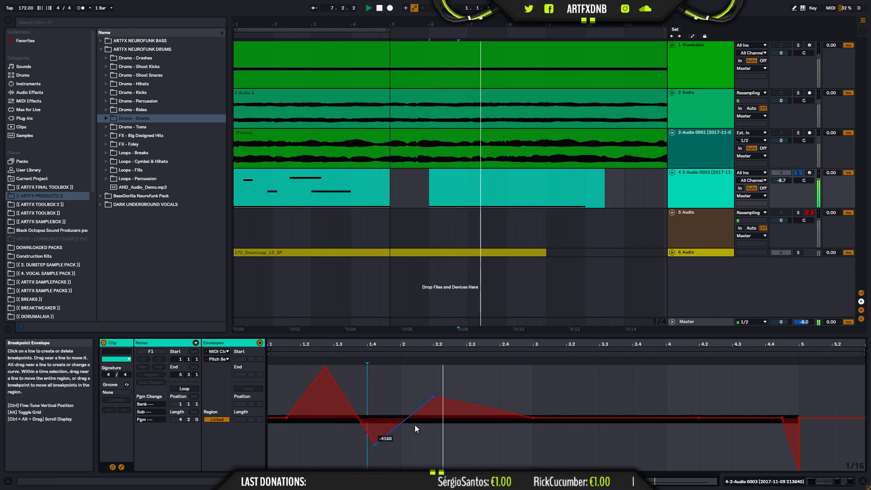
left_click_drag(433, 396, 449, 417)
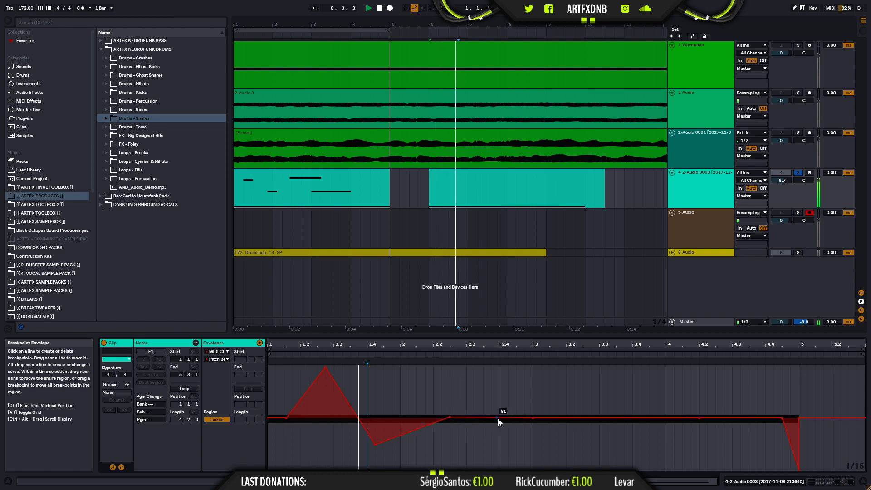
Step: Extend the second clip's pitch bend curve with a peak near 2.4, a slight bump at 3.2.4 and a small dip near 3.4
left_click_drag(505, 418, 503, 366)
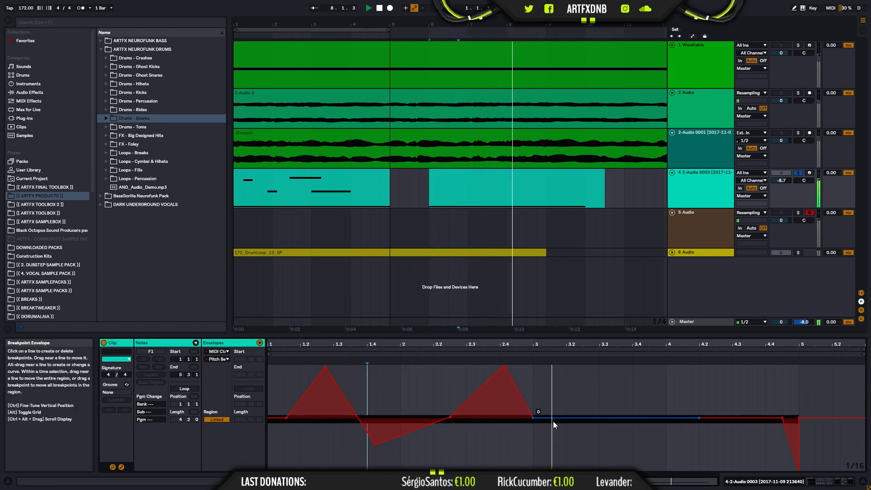
left_click_drag(592, 417, 632, 422)
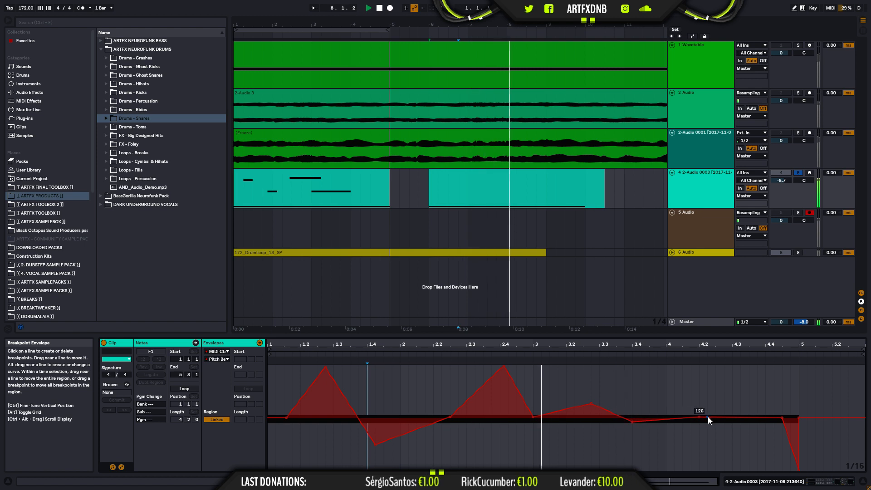
left_click(591, 407)
left_click_drag(590, 405, 592, 415)
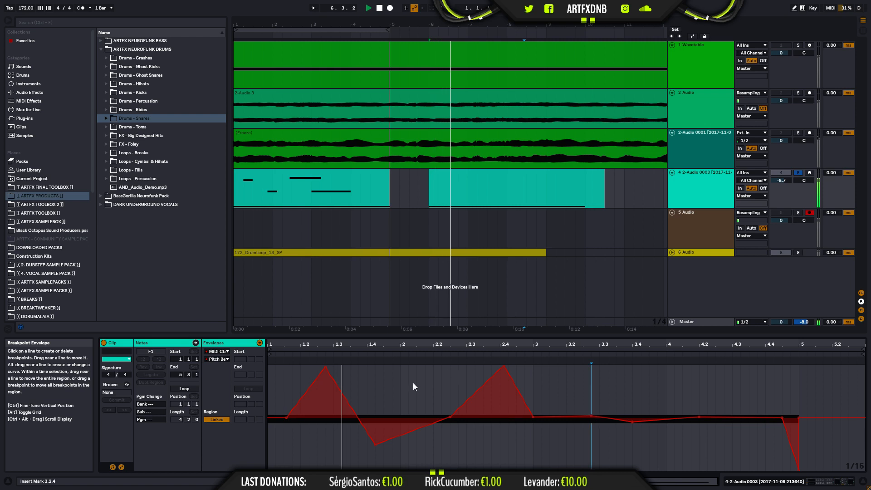
Step: Flatten the pitch bend curve to low peaks near 1.2 and 2.4 and a shallow dip near 1.4.3, and remove the drop at bar 5
left_click_drag(503, 367, 501, 411)
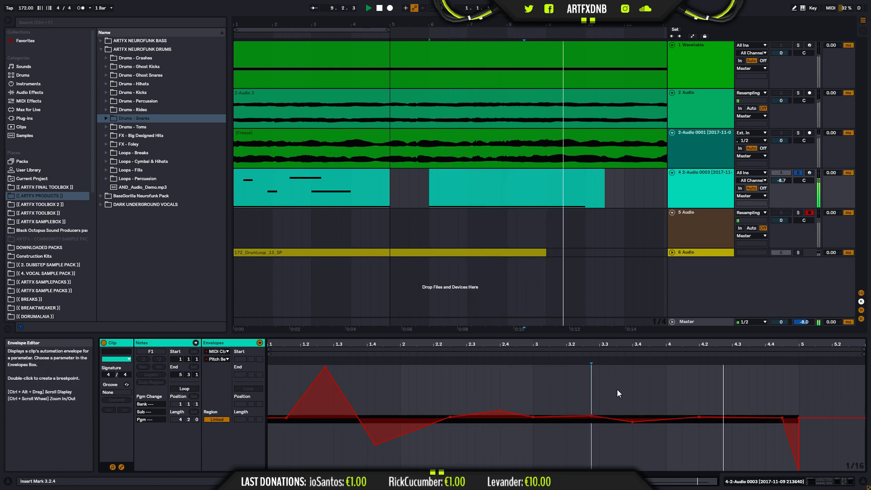
left_click_drag(377, 443, 383, 420)
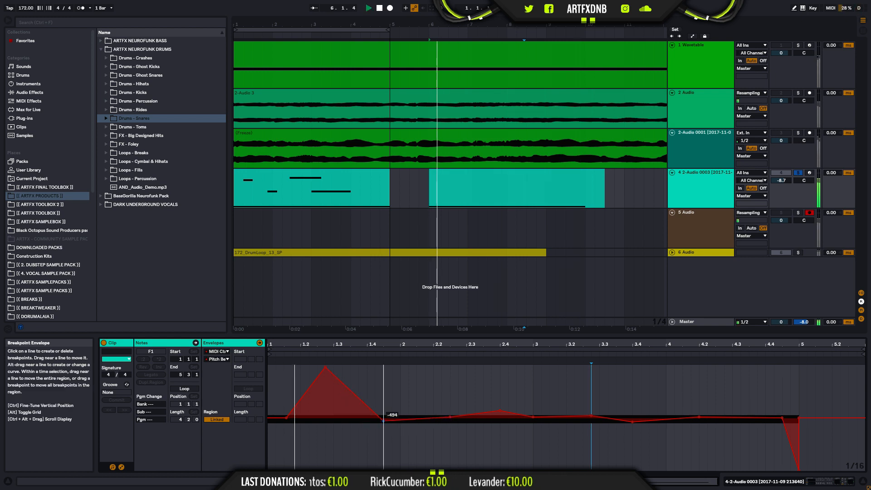
left_click_drag(327, 368, 300, 406)
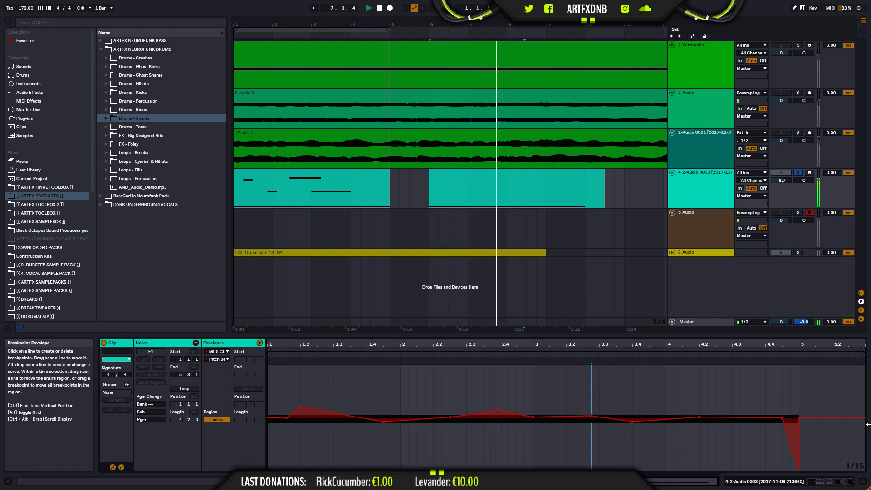
left_click(799, 469)
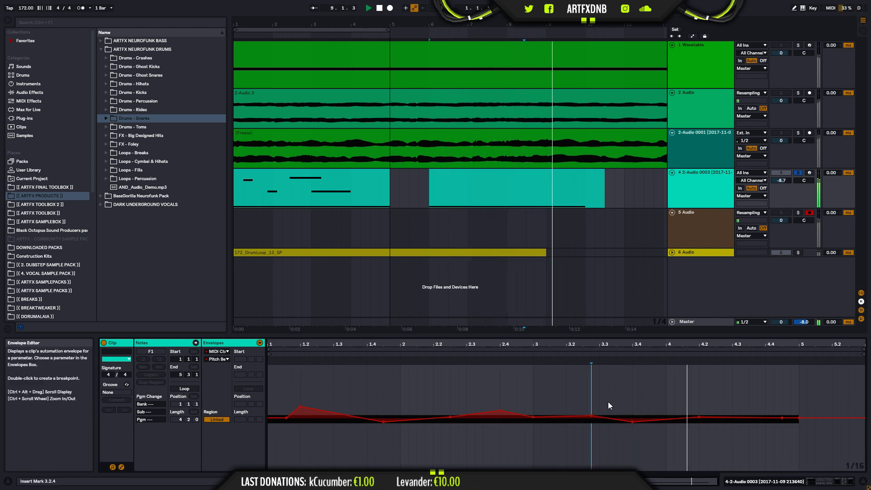
Step: Record both bass MIDI clips in one pass from bar 1 as resampled audio on the 5 Audio track, stopping after bar 11
left_click(814, 479)
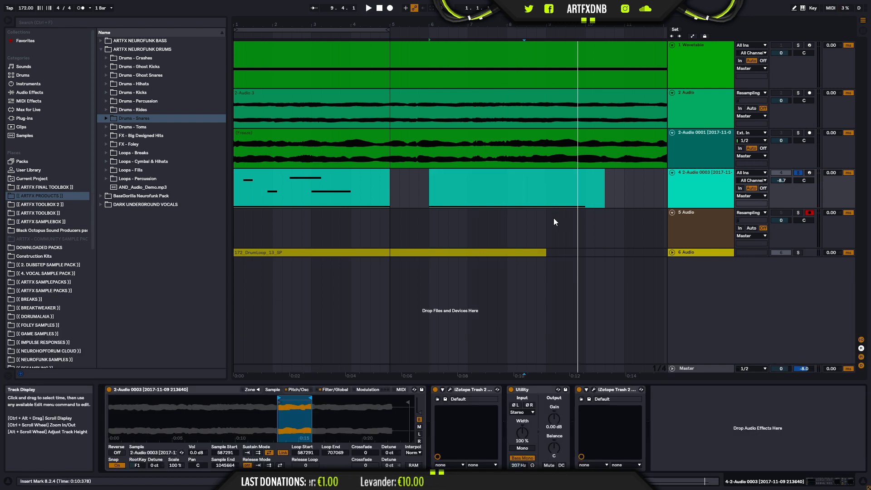
left_click_drag(313, 27, 313, 21)
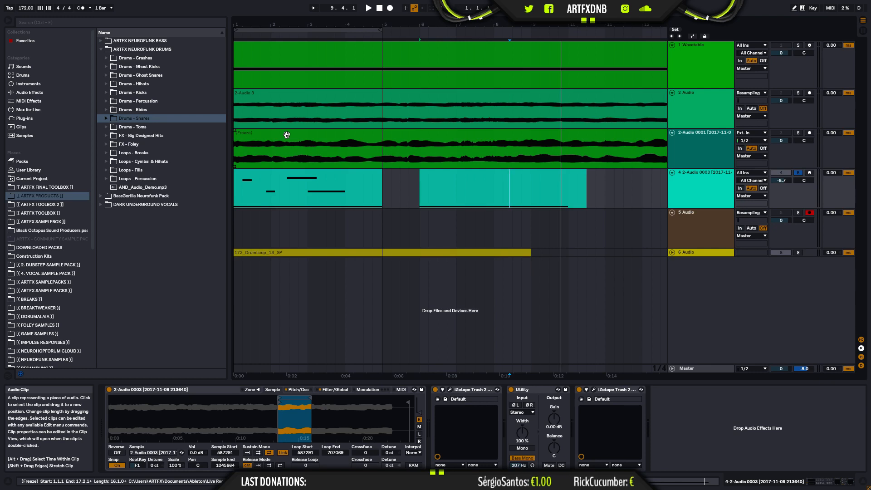
left_click_drag(302, 25, 253, 28)
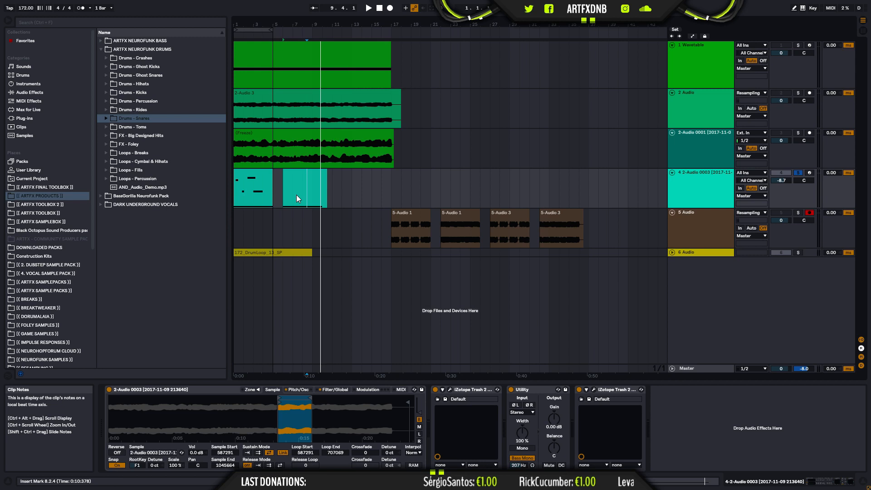
left_click(498, 220)
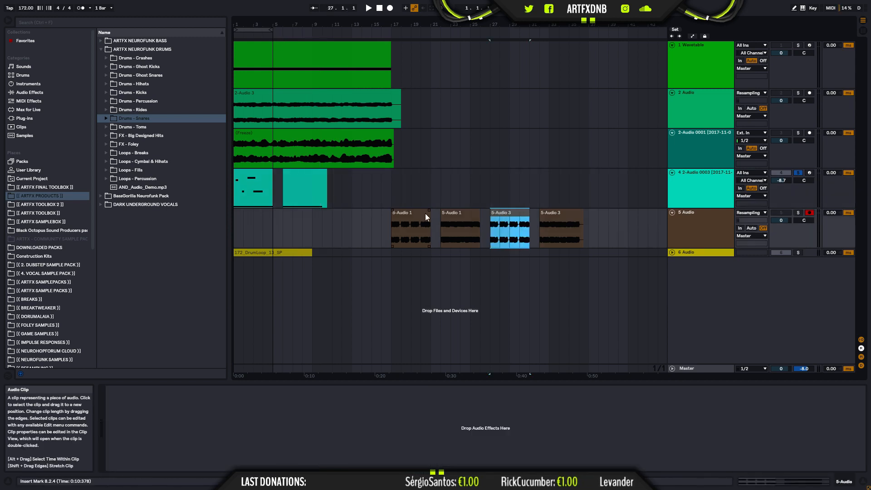
left_click(424, 233)
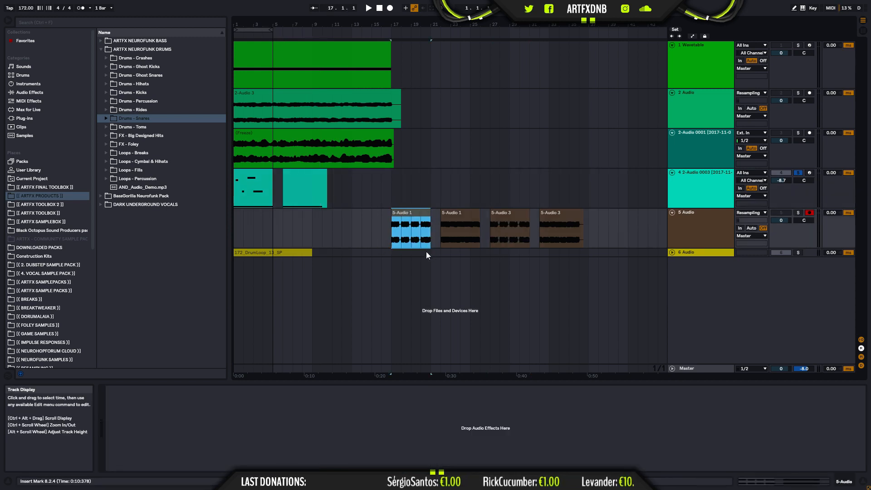
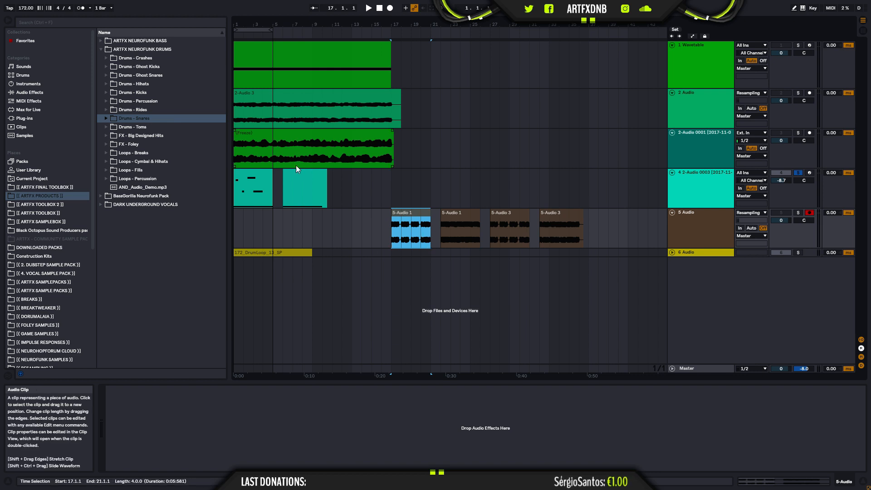
left_click(315, 173)
left_click(316, 174)
left_click(250, 174)
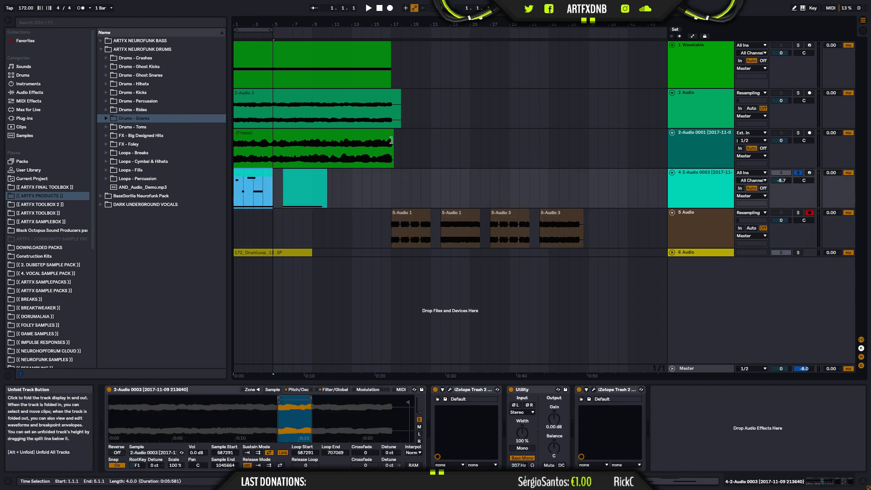
left_click(301, 174, "shift")
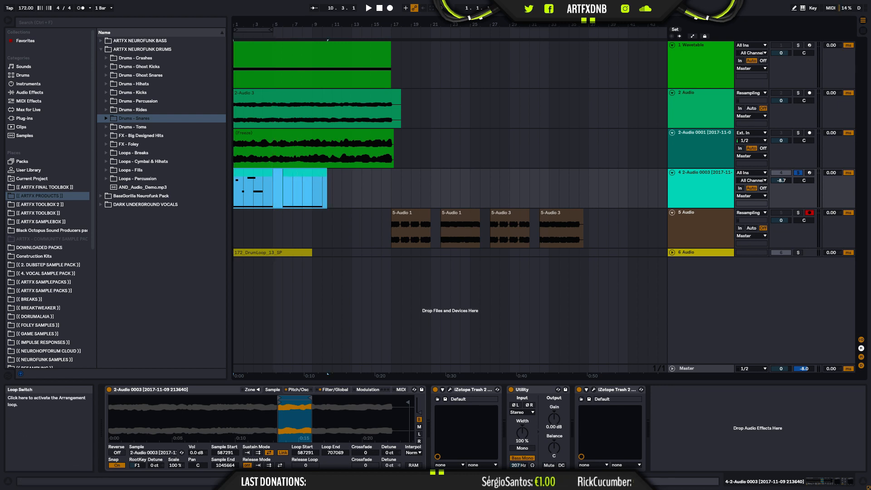
left_click(389, 8)
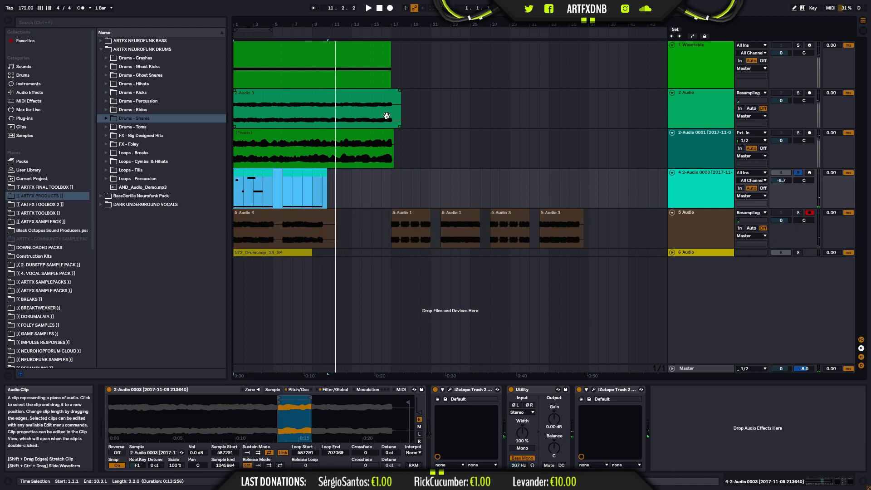
key("space")
Step: Move the new recording to bar 6 and cut out the silence before bar 11, leaving two separate clips
left_click(331, 214)
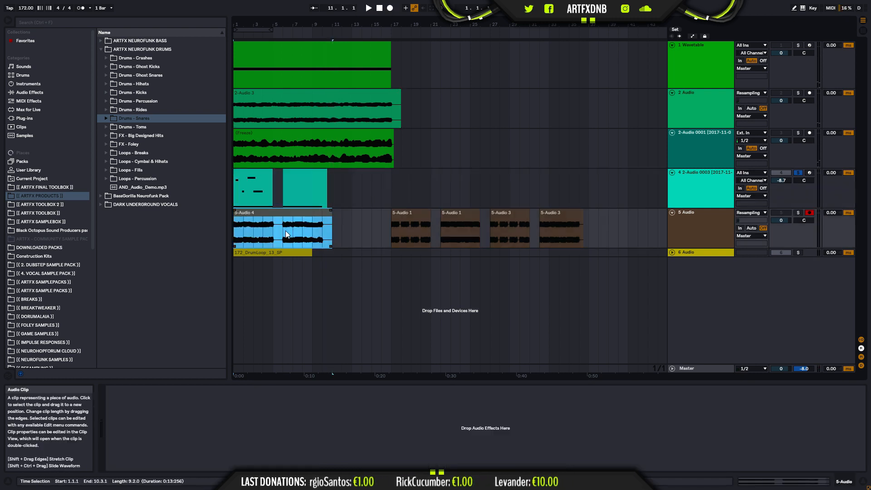
left_click_drag(283, 229, 331, 231)
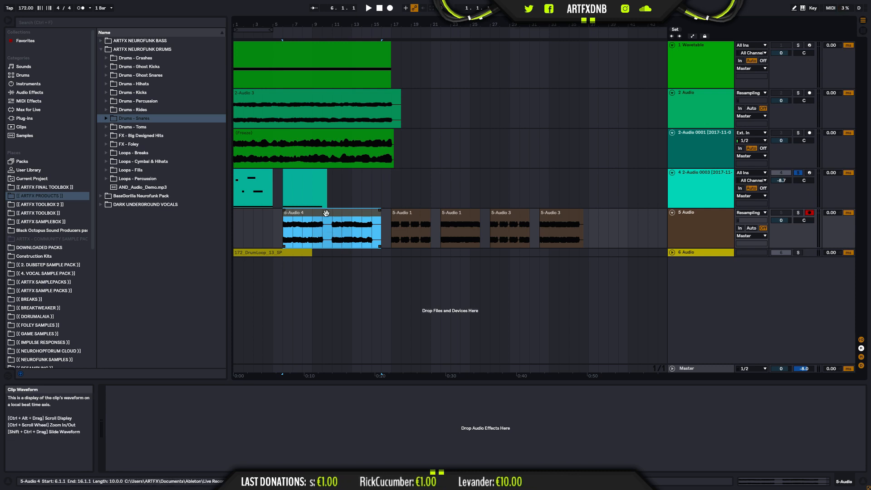
mouse_move(312, 25)
left_mouse_down()
mouse_move(312, 68)
mouse_move(321, 27)
left_mouse_up()
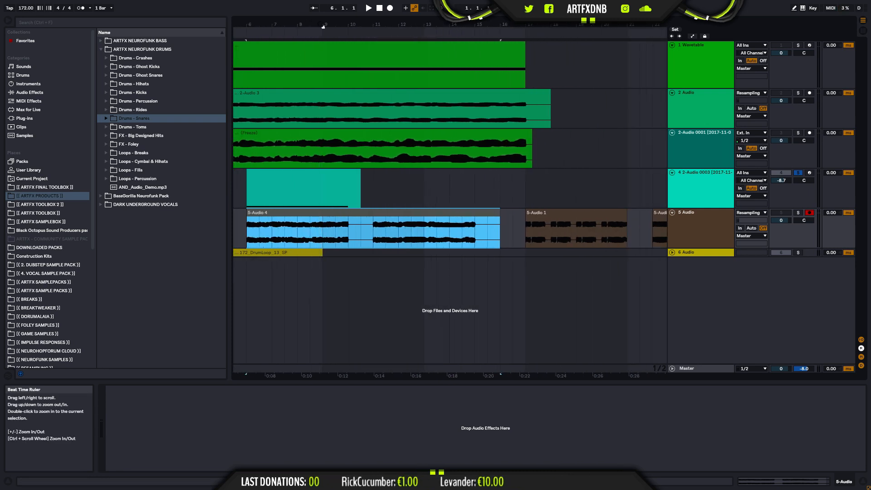
mouse_move(364, 229)
left_mouse_down()
mouse_move(249, 231)
mouse_move(290, 215)
mouse_move(590, 229)
mouse_move(369, 233)
left_mouse_up()
left_click_drag(249, 229, 373, 216)
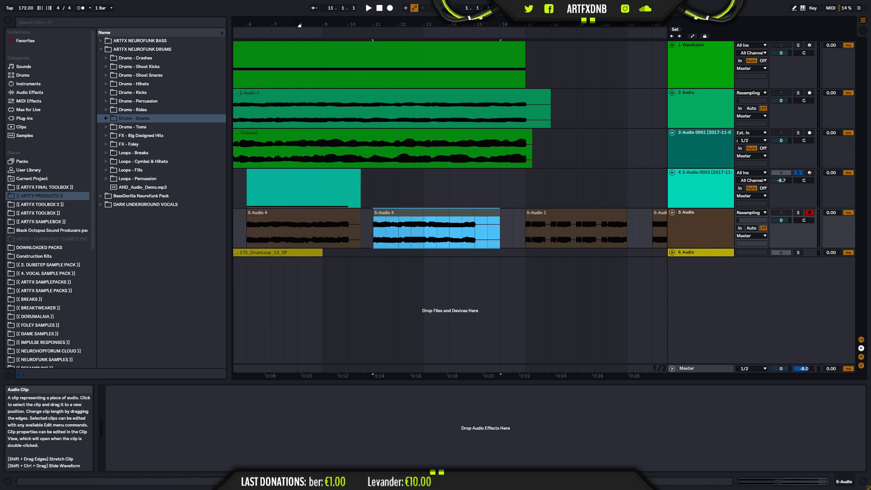
Step: Insert a MIDI track below 5 Audio and load the Max for Live instrument Granulator II on it
left_click_drag(280, 24, 280, 3)
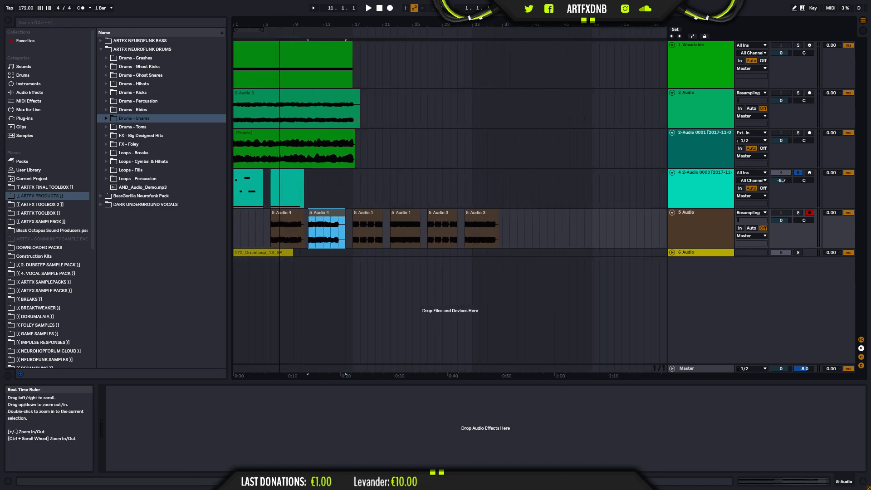
right_click(685, 213)
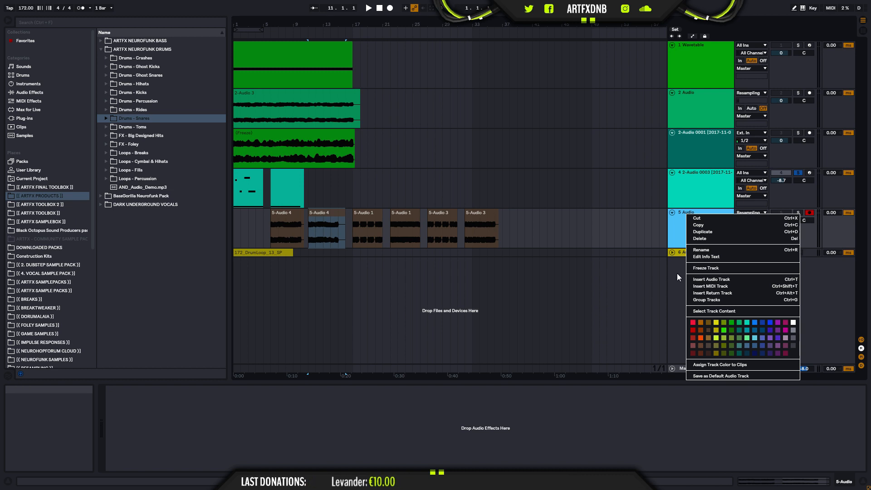
left_click(718, 284)
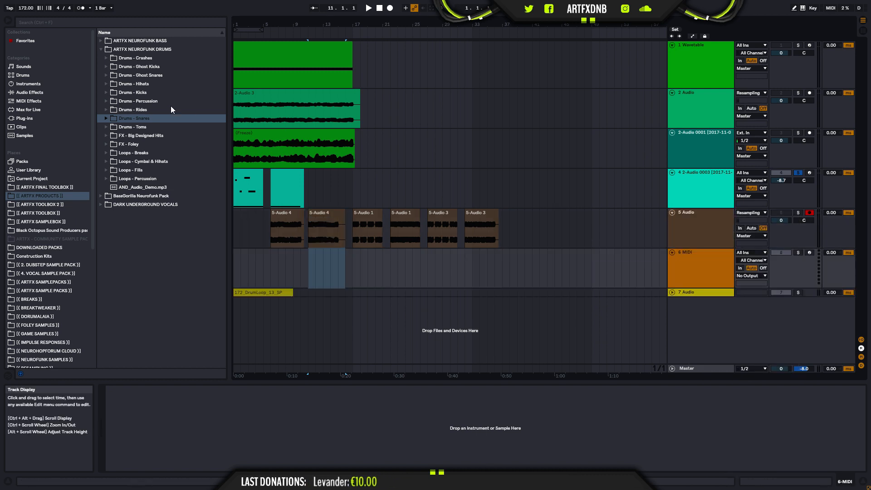
left_click(36, 109)
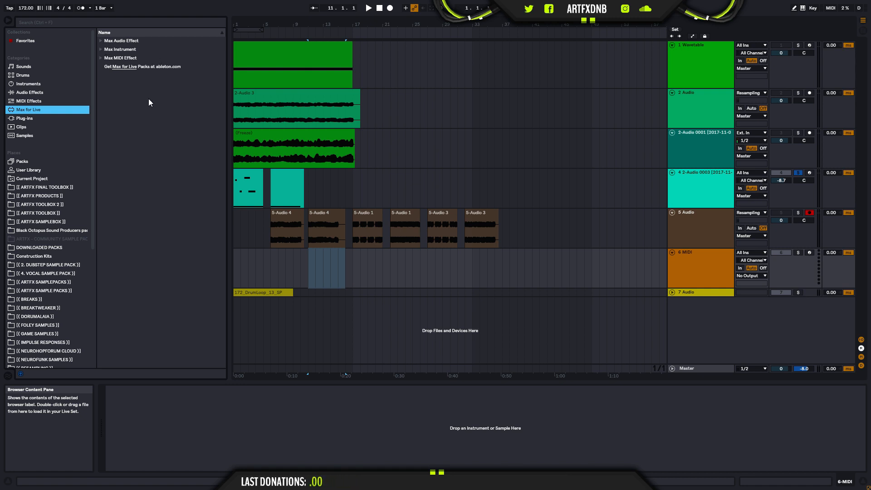
left_click(121, 49)
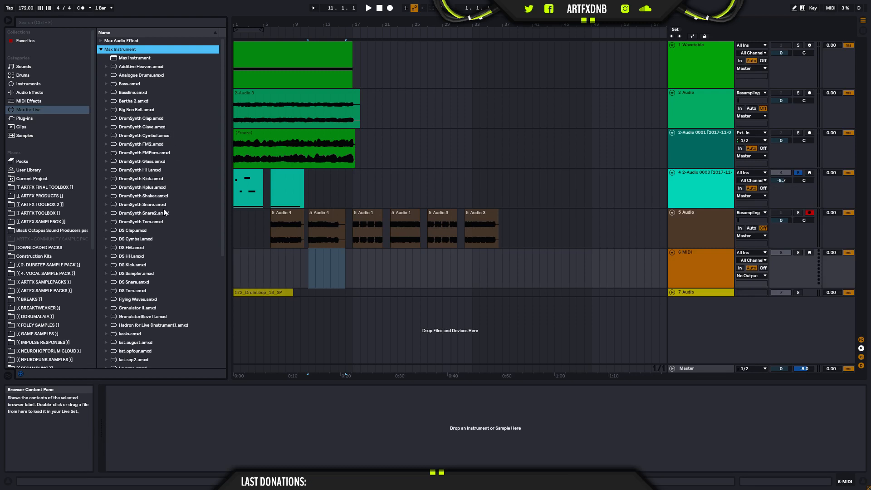
scroll(164, 212, "down", 5)
left_click(140, 222)
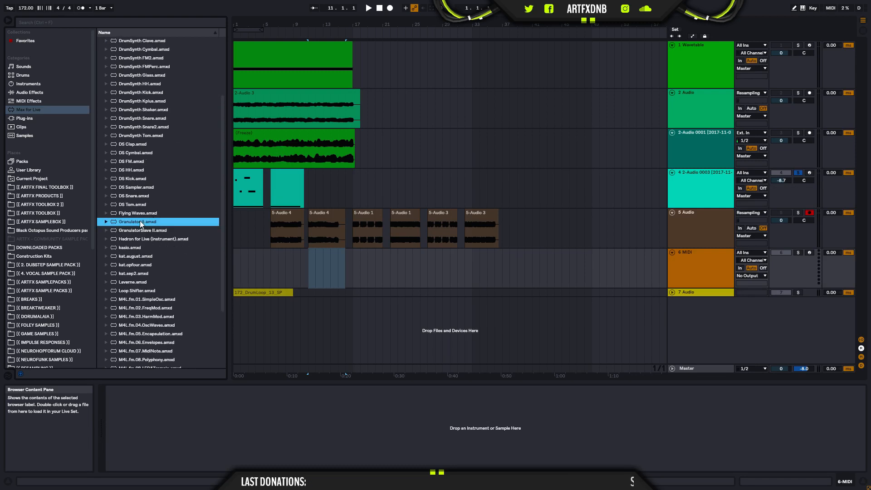
left_click_drag(338, 277, 334, 272)
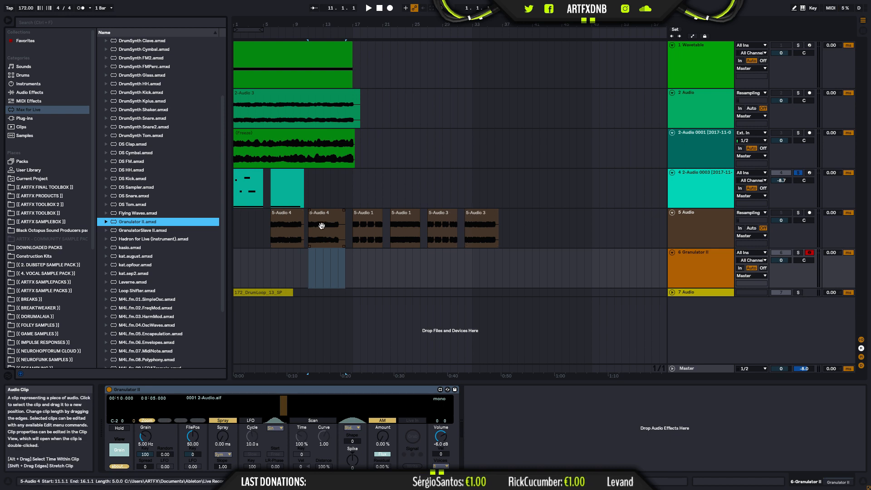
Step: Load the first new resampled clip into Granulator II, enable Scan and raise the scan time to 4241 %
left_click_drag(291, 217, 247, 405)
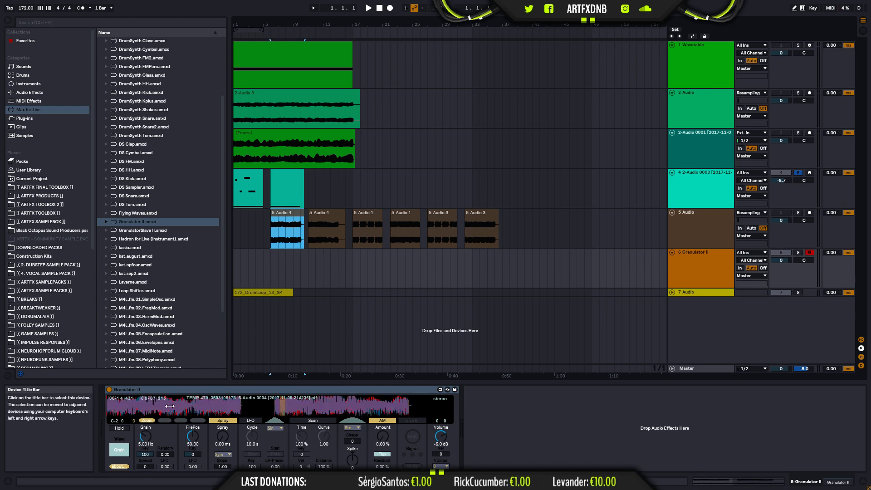
left_click(312, 419)
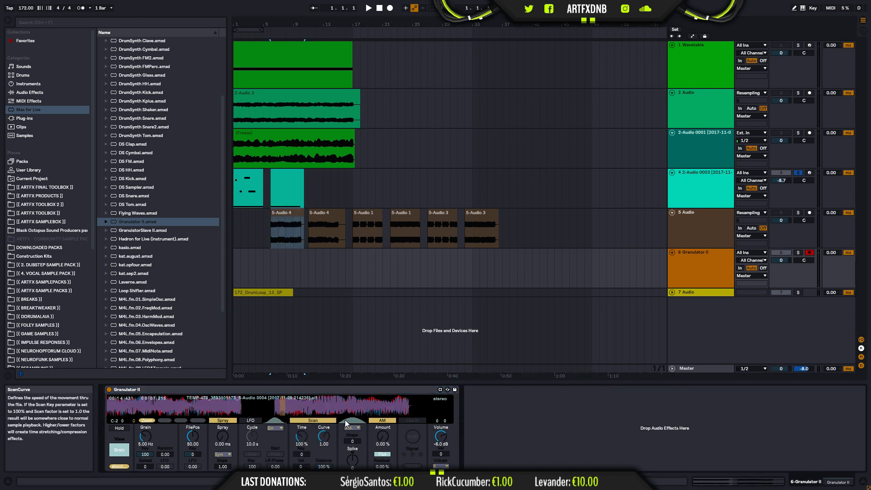
left_click_drag(304, 434, 304, 436)
Step: Copy the second bass MIDI clip to bar 1 of the Granulator II track and show its notes with the envelopes hidden
left_click(289, 234)
left_click_drag(288, 173, 249, 274)
double_click(250, 252)
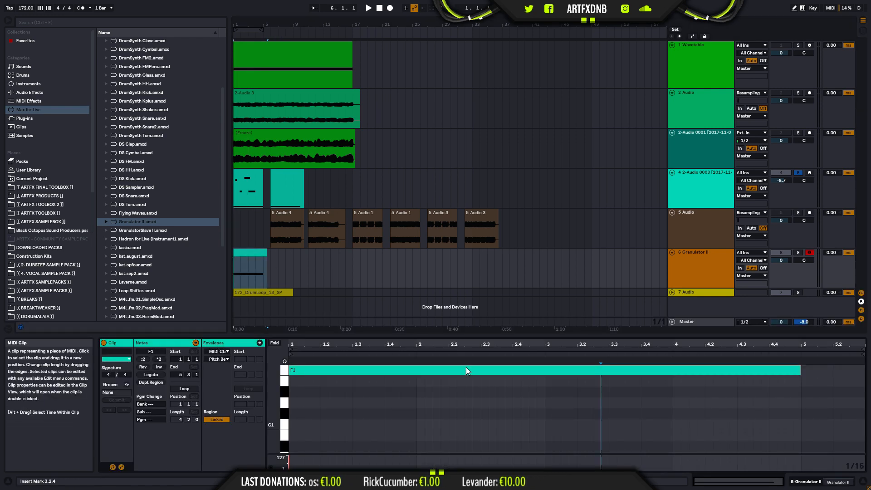
left_click(122, 469)
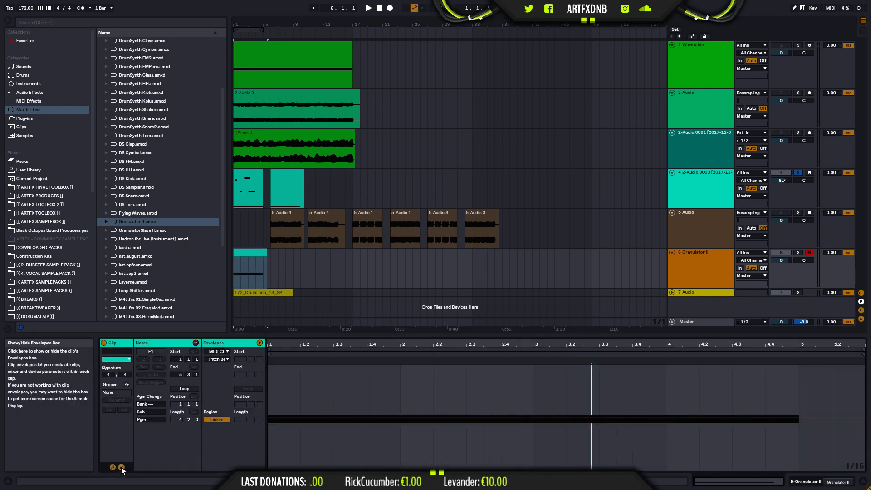
left_click(121, 467)
left_click(121, 467)
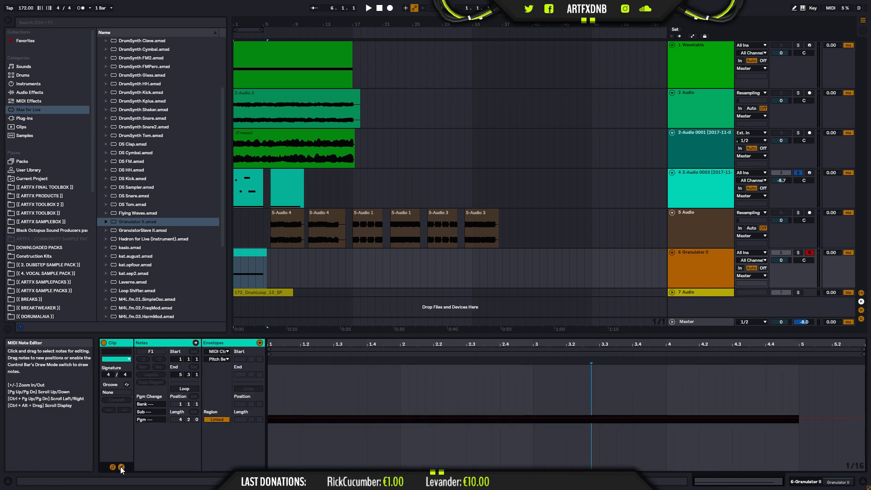
left_click(122, 467)
Step: Solo the Granulator II track, audition the copied clip from bar 1 and bring up the instrument's controls
left_click(246, 253)
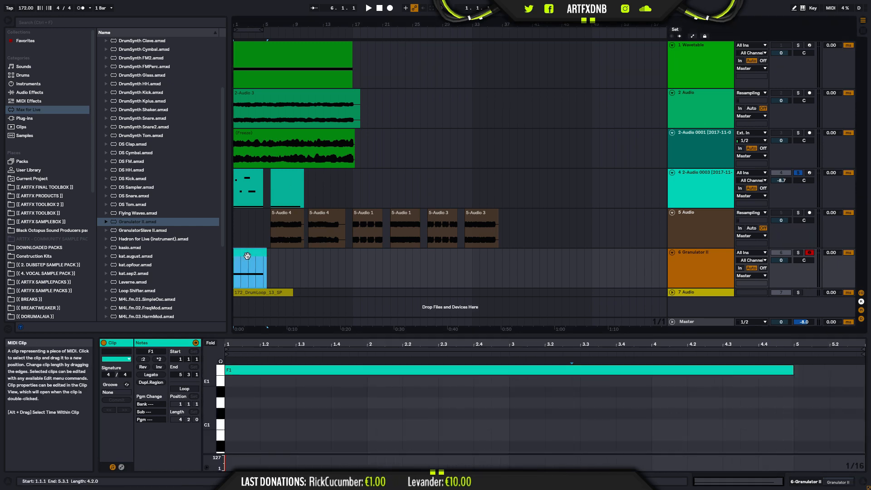
left_click(798, 253)
key("space")
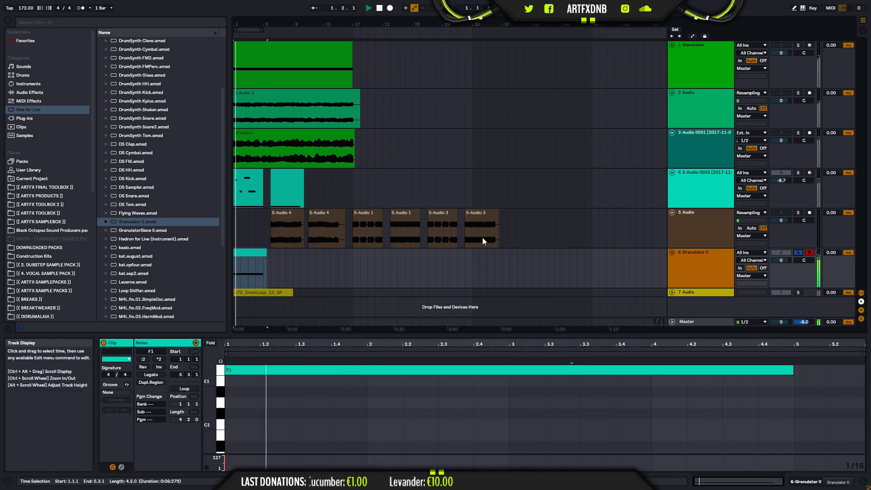
left_click(811, 482)
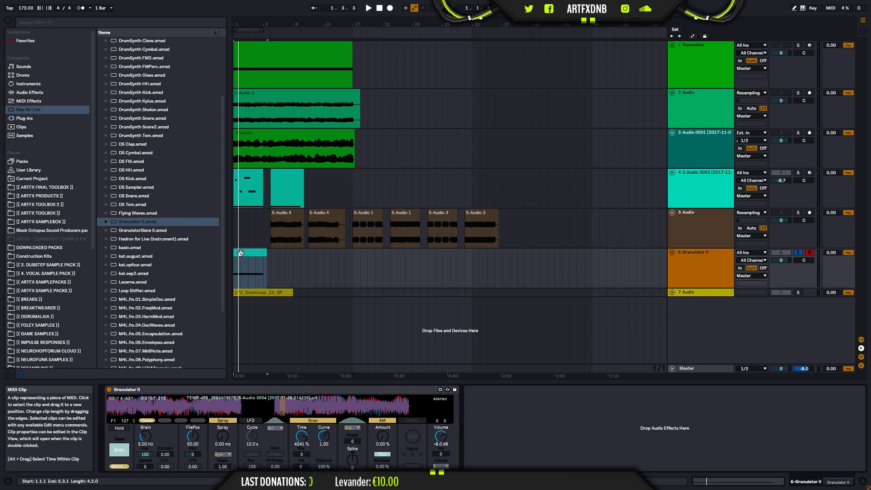
Step: Transpose the long F1 note in the Granulator II track's clip up to C3 and audition it
left_click(257, 263)
scroll(255, 386, "up", 3)
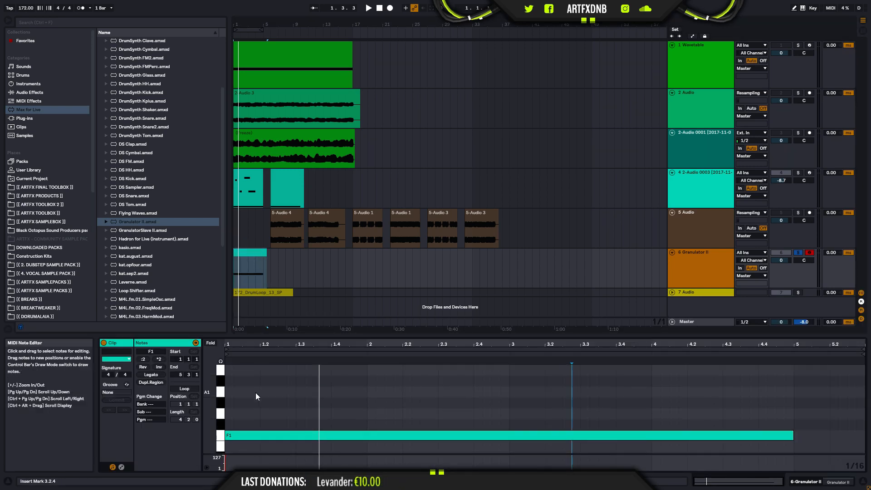
left_click_drag(210, 431, 184, 432)
left_click(252, 432)
left_click_drag(252, 432, 253, 376)
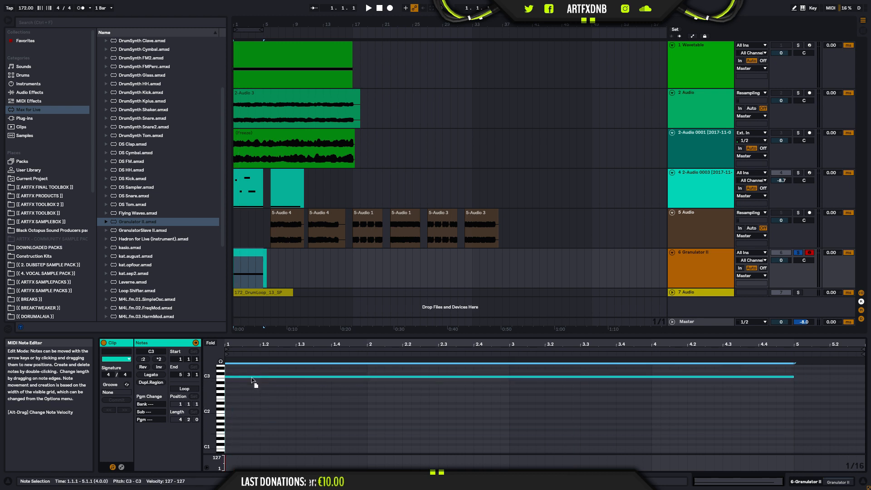
key("space")
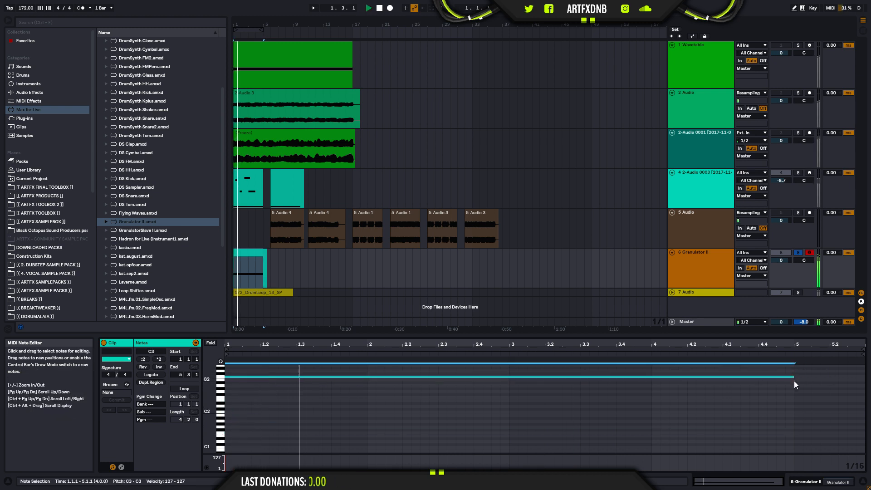
Step: Extend the Granulator II track's MIDI clip to bar 33, stretch its C3 note to the clip's end and return to the device controls
left_click(806, 482)
left_click_drag(266, 265, 473, 271)
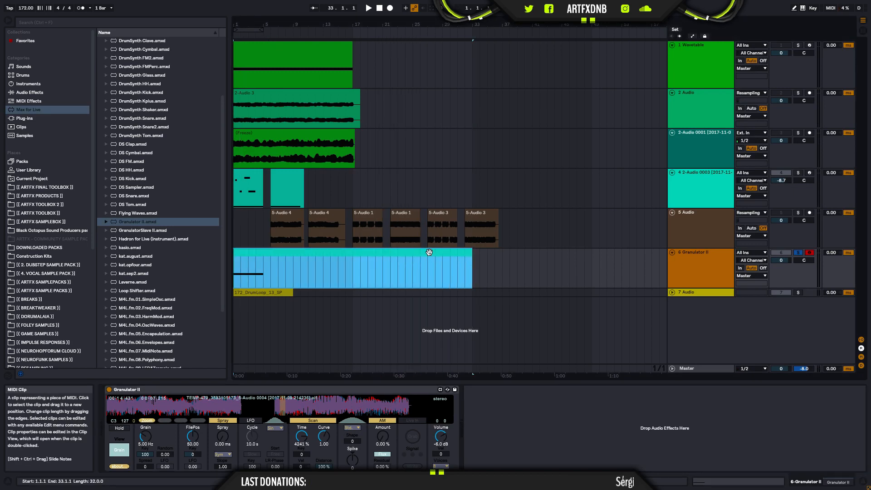
double_click(450, 274)
left_click_drag(303, 379, 863, 405)
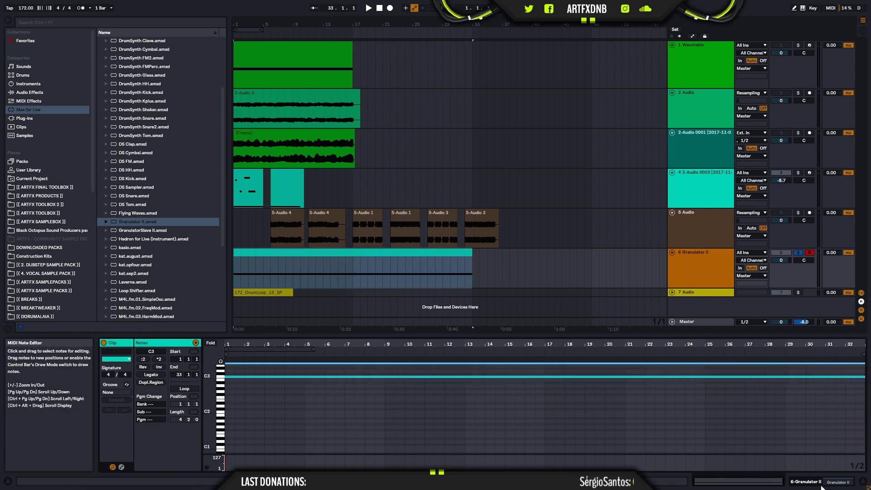
key("shift+Tab")
Step: Group the Granulator II device into an Instrument Rack
right_click(162, 386)
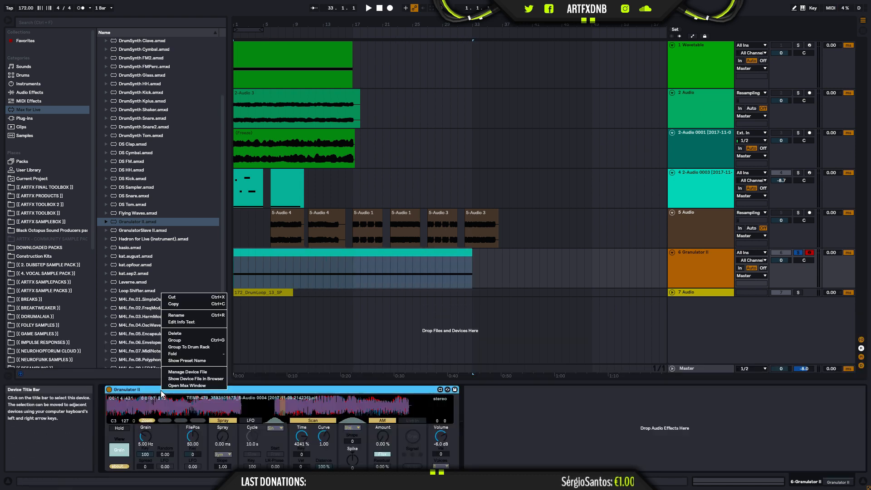
left_click(187, 341)
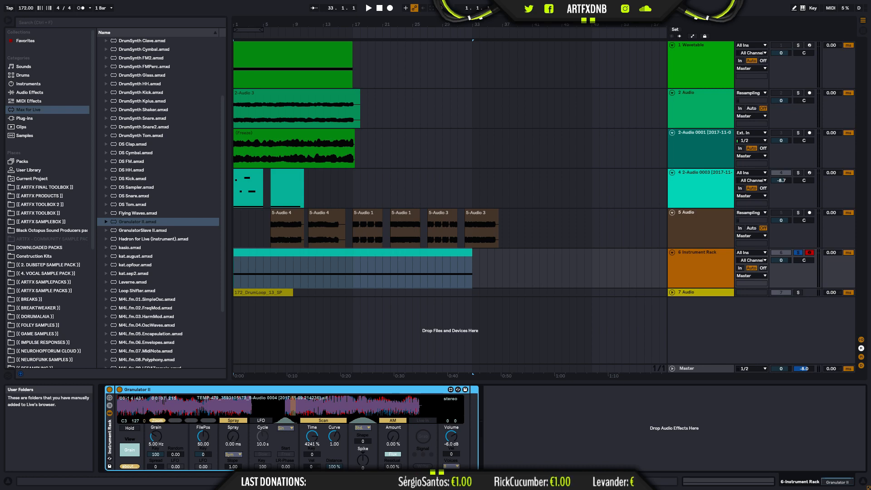
left_click(450, 224)
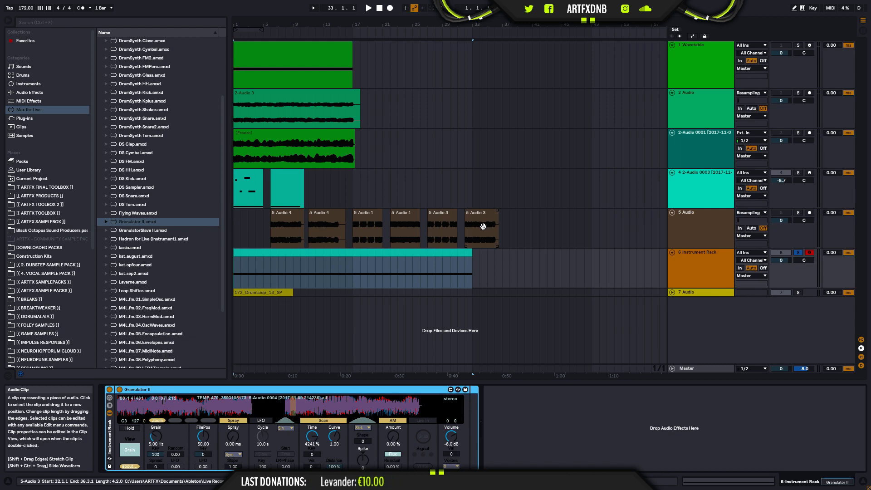
left_click(447, 223)
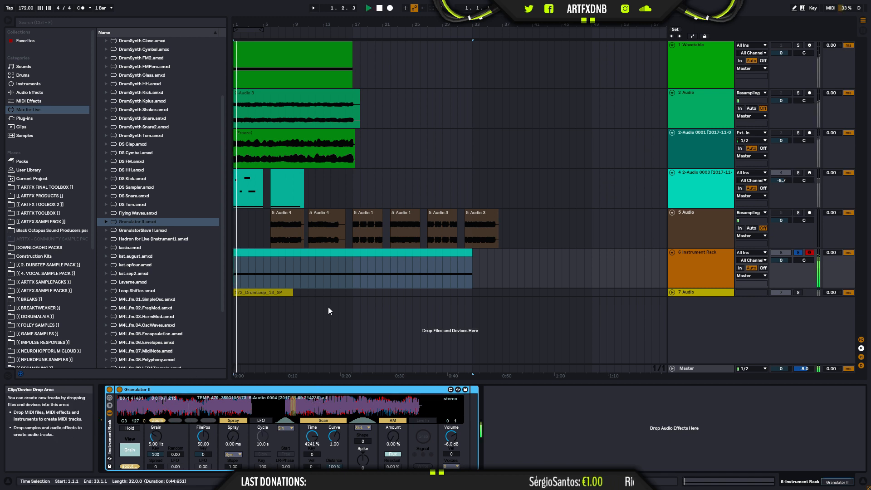
Step: Audition different file positions in Granulator II's waveform, ending at FilePos 23.31 with Grain at 59.4 Hz
left_click(324, 407)
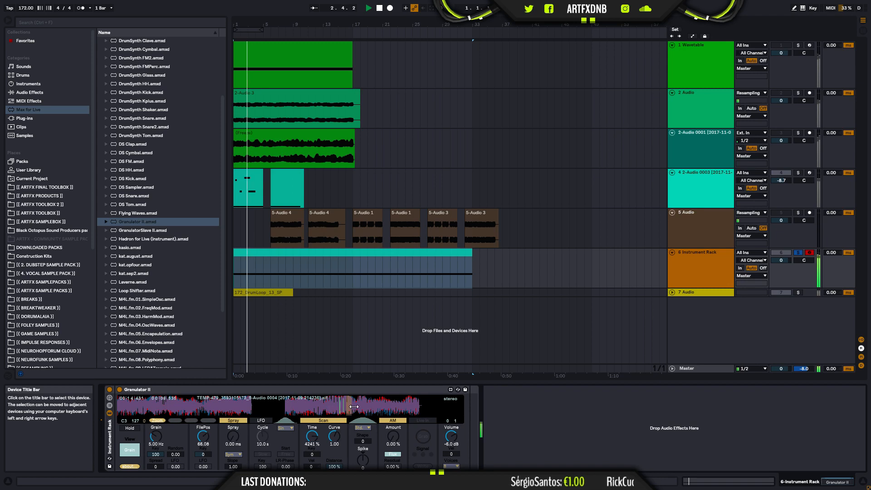
left_click(297, 410)
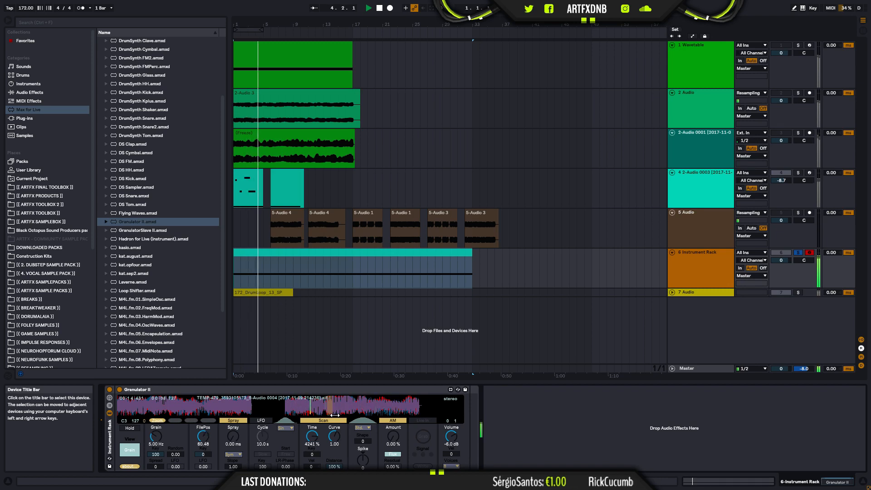
left_click(171, 402)
left_click(212, 409)
left_click_drag(212, 409, 200, 410)
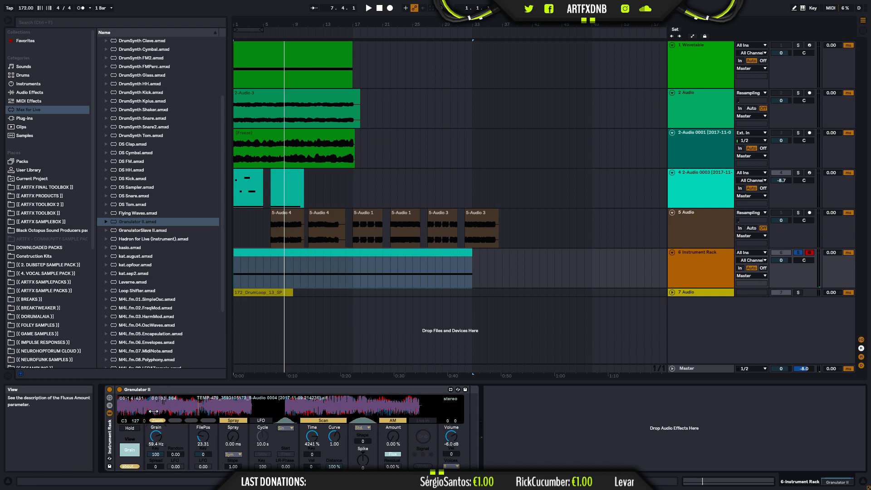
Step: Set Granulator II's amp envelope to a 1.09 ms attack and a 10.1 ms release, and audition the sound
left_click(137, 450)
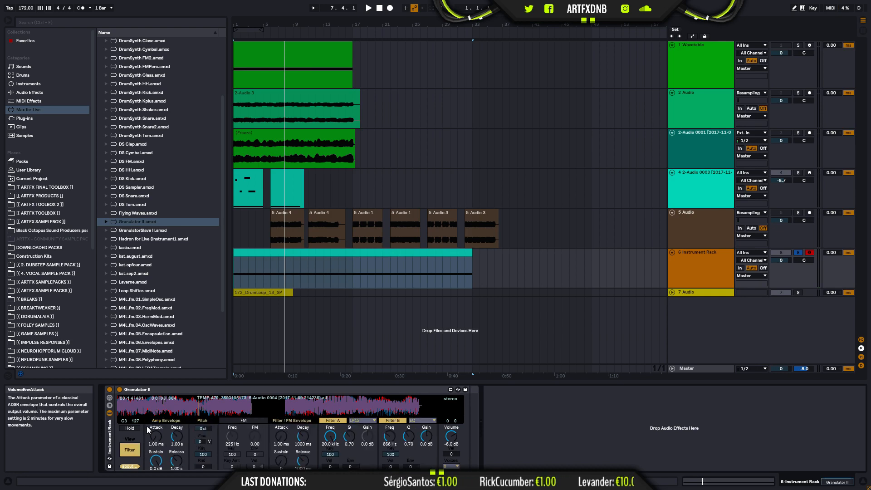
left_click_drag(181, 452, 182, 455)
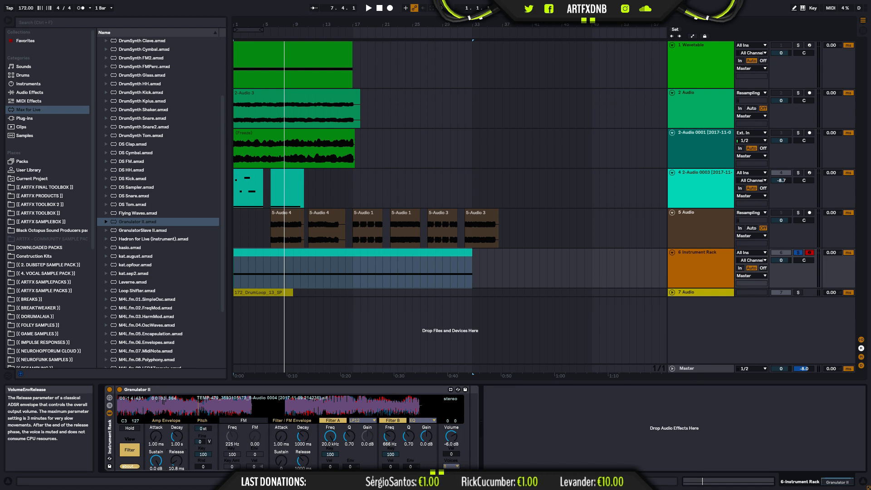
left_click_drag(154, 439, 154, 436)
key("space")
key("space")
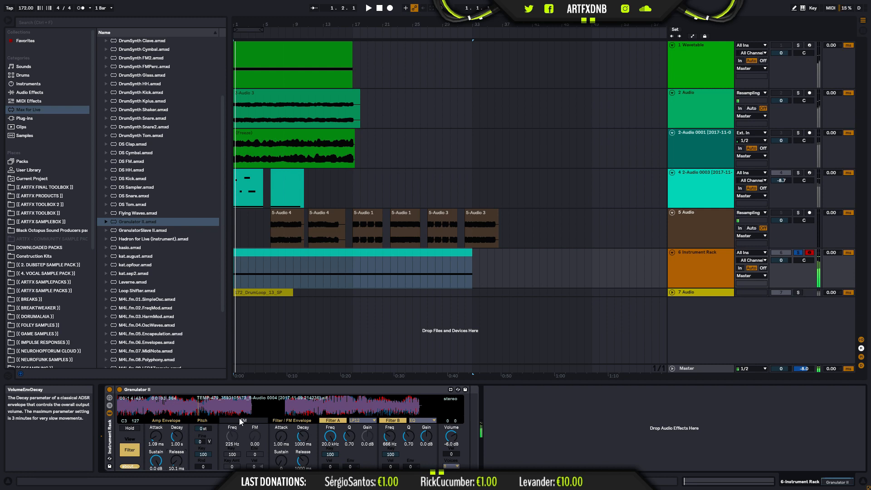
Step: Show the rack's macro controls and map FilePos to Macro 1 and Grain to Macro 2
double_click(111, 424)
double_click(110, 423)
left_click(110, 398)
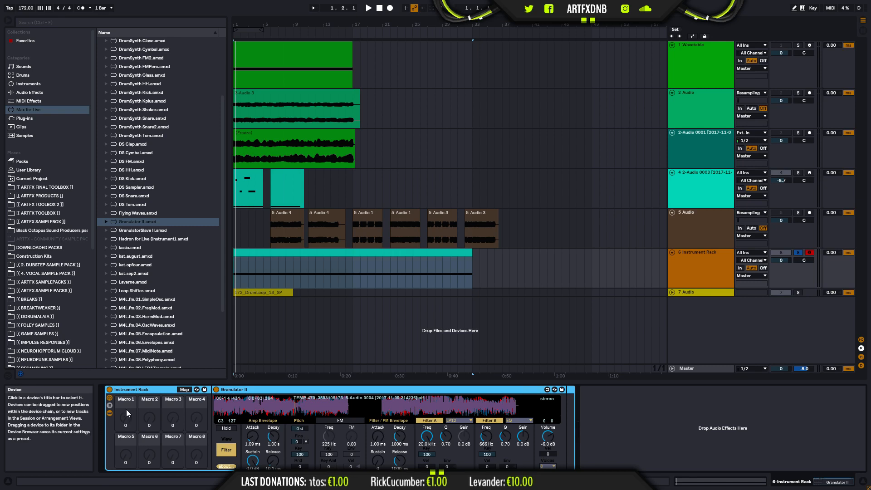
left_click(228, 450)
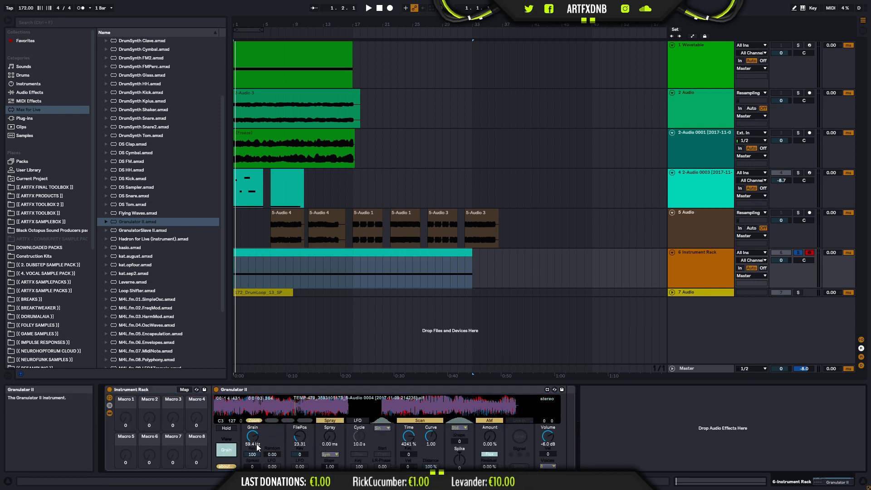
left_click_drag(302, 437, 301, 456)
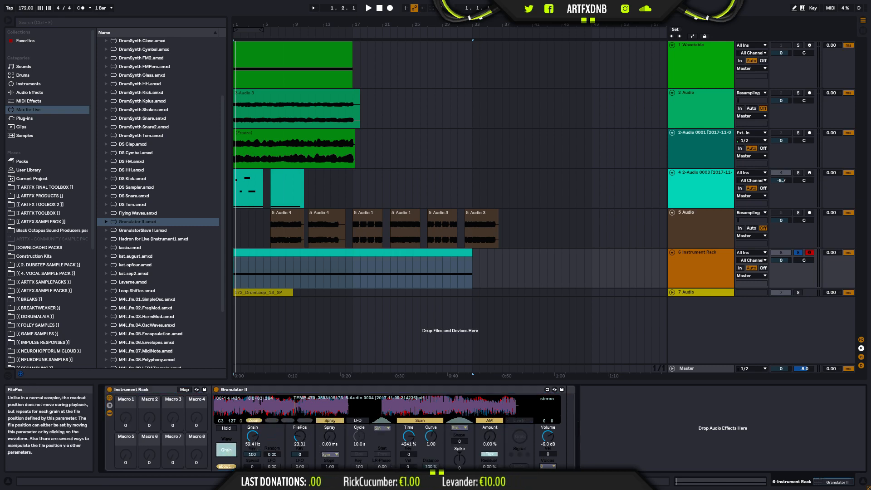
right_click(301, 436)
left_click(333, 363)
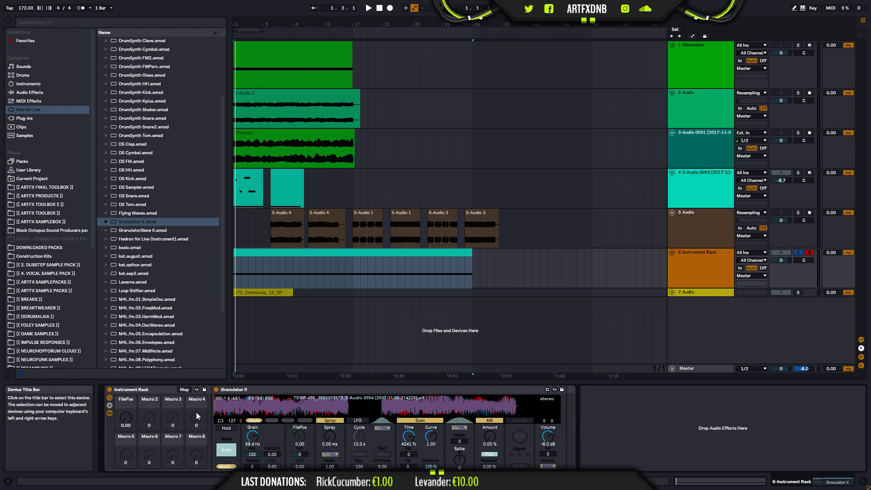
right_click(248, 439)
left_click(288, 363)
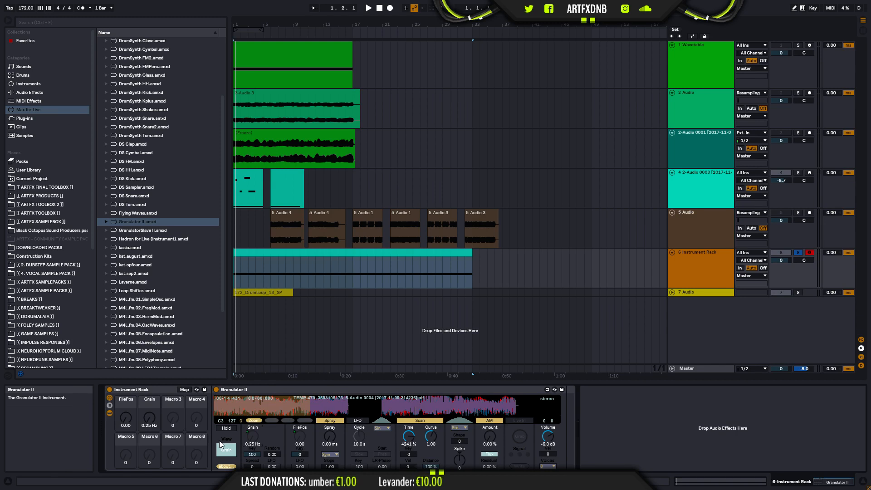
Step: Raise the Grain macro to 22.2 Hz and try out Spray changes while playing the clip
key("space")
mouse_move(328, 435)
left_mouse_down()
mouse_move(328, 413)
mouse_move(324, 439)
left_mouse_up()
key("space")
left_click_drag(152, 420, 151, 363)
key("space")
mouse_move(330, 434)
left_mouse_down()
mouse_move(330, 391)
mouse_move(330, 441)
left_mouse_up()
key("space")
Step: Map Spray to Macro 3 and the scan Time to Macro 4, and raise the Time macro to 6968 %
right_click(333, 438)
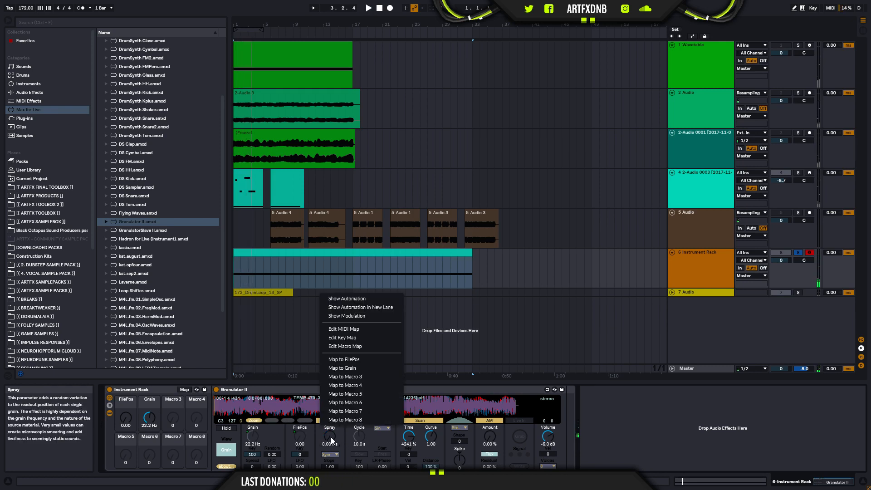
left_click(358, 378)
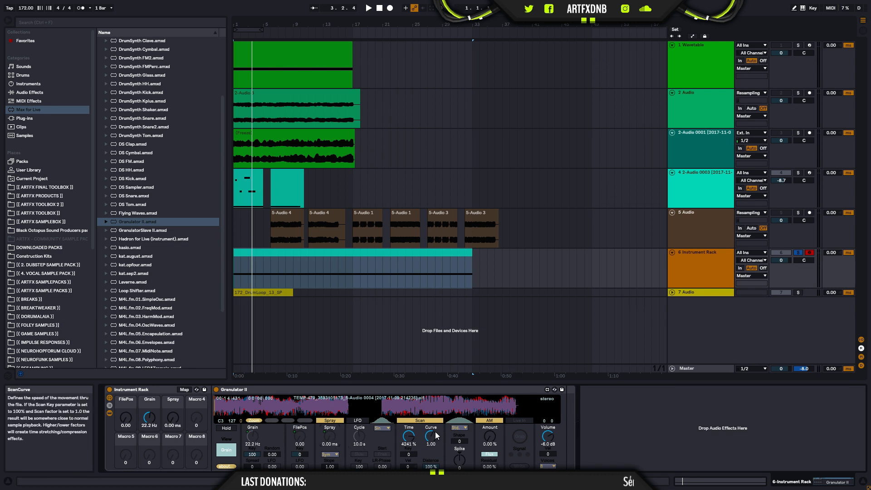
right_click(404, 443)
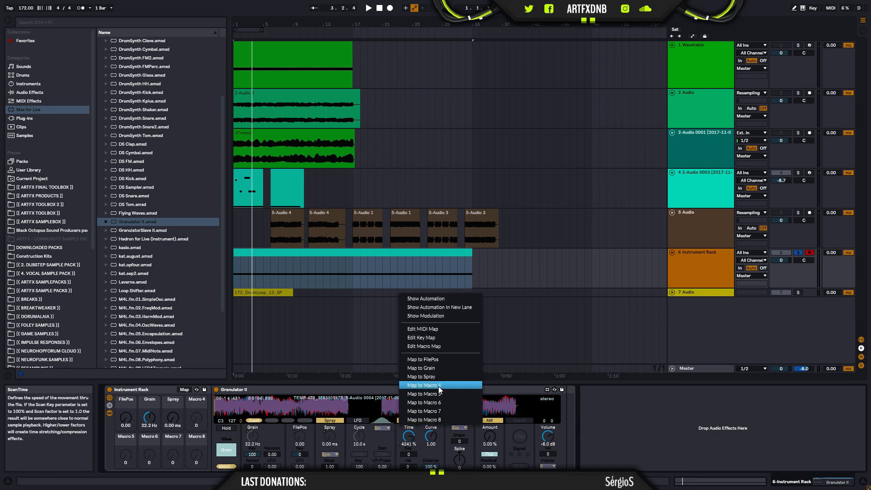
left_click(417, 384)
left_click_drag(196, 418, 197, 411)
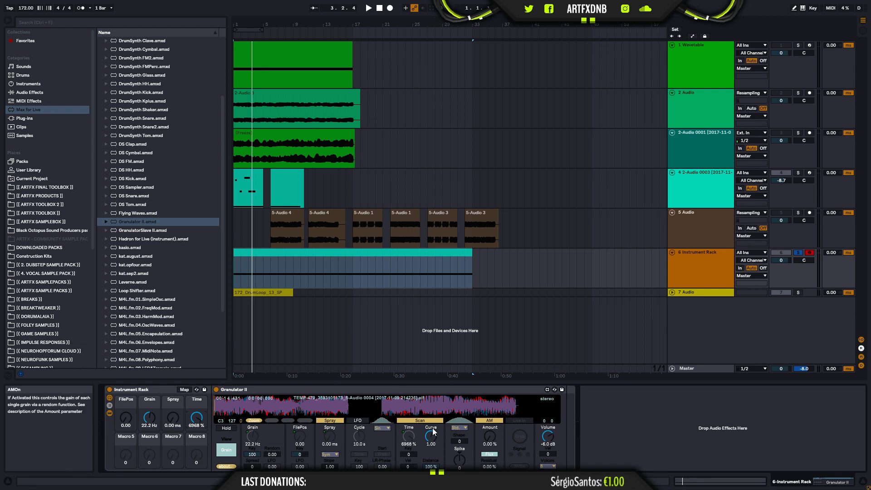
Step: Map Granulator II's FM frequency to Macro 5 and its FM amount to Macro 6
left_click(226, 451)
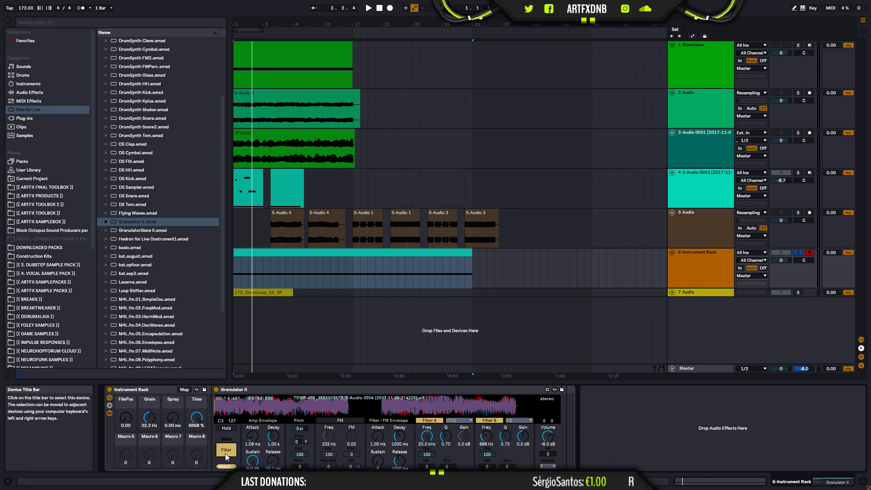
right_click(326, 438)
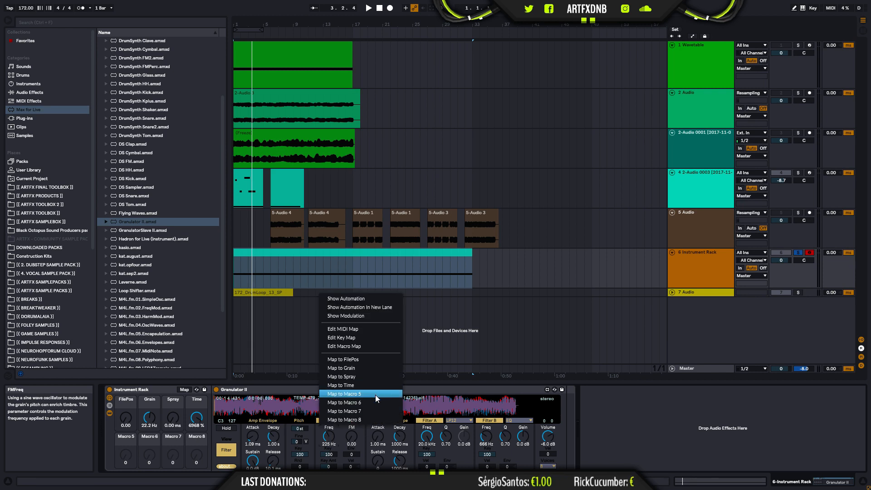
left_click(375, 394)
right_click(347, 429)
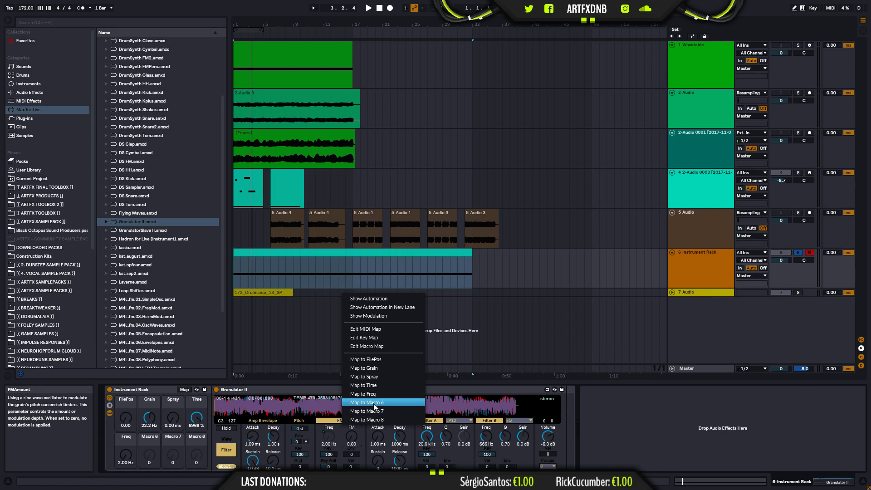
left_click(374, 404)
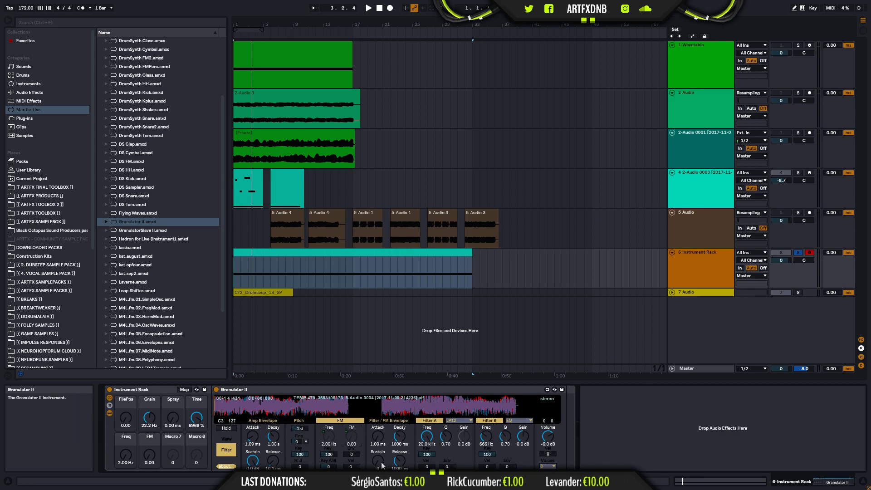
Step: Return to Granulator II's grain view and map the grain Spread to Macro 7
left_click(225, 450)
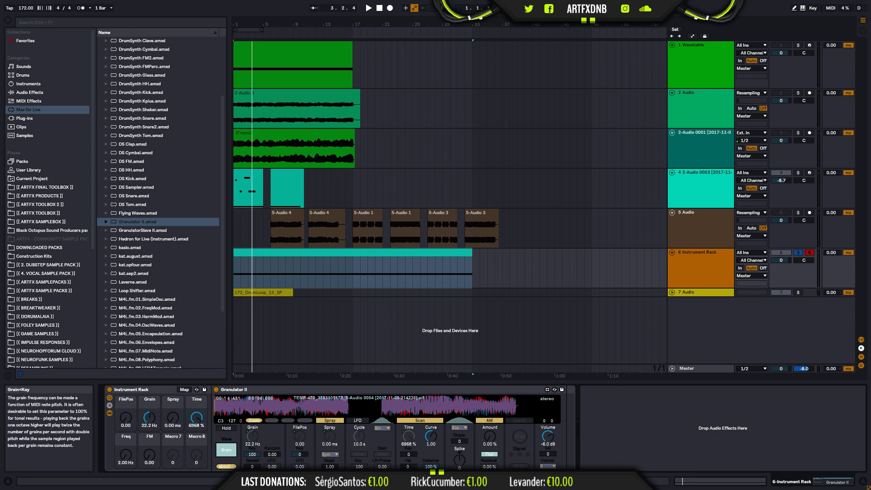
right_click(252, 466)
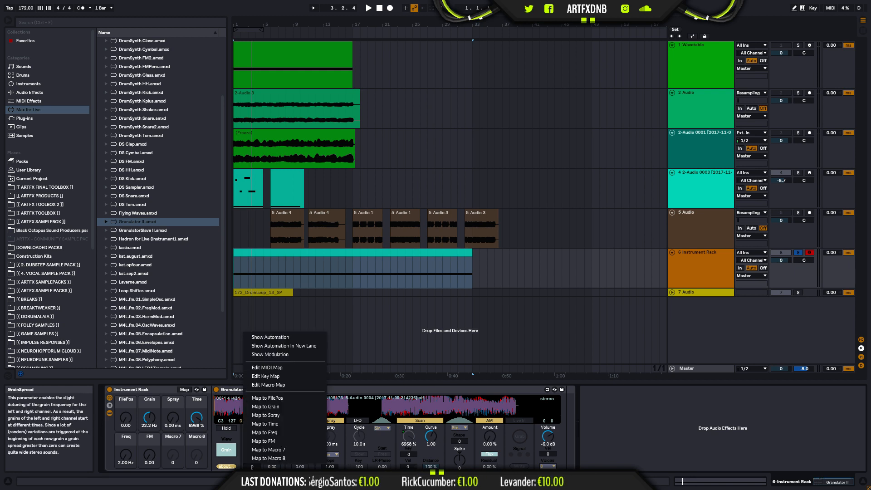
left_click(283, 449)
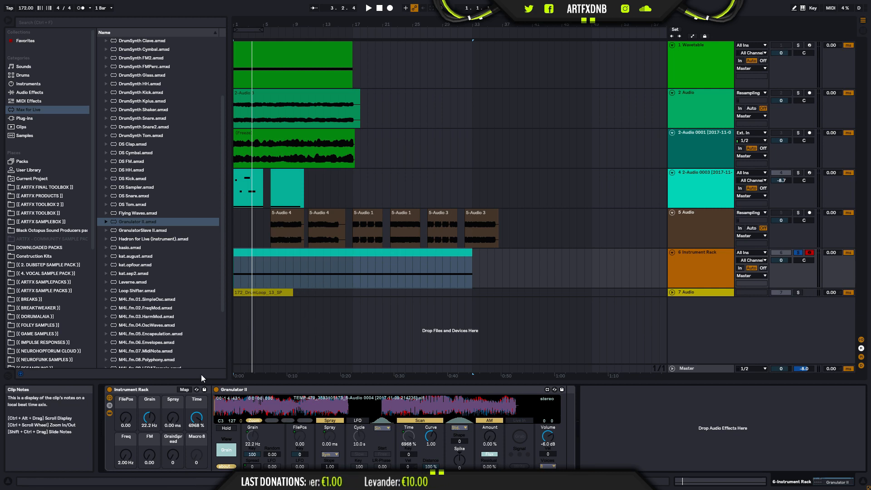
Step: During playback, set the macros to Grain 40.6 Hz, Time 4341 %, Freq 37.6 Hz, FM 22.60 and GrainSpread 223
key("space")
left_click_drag(152, 423, 151, 395)
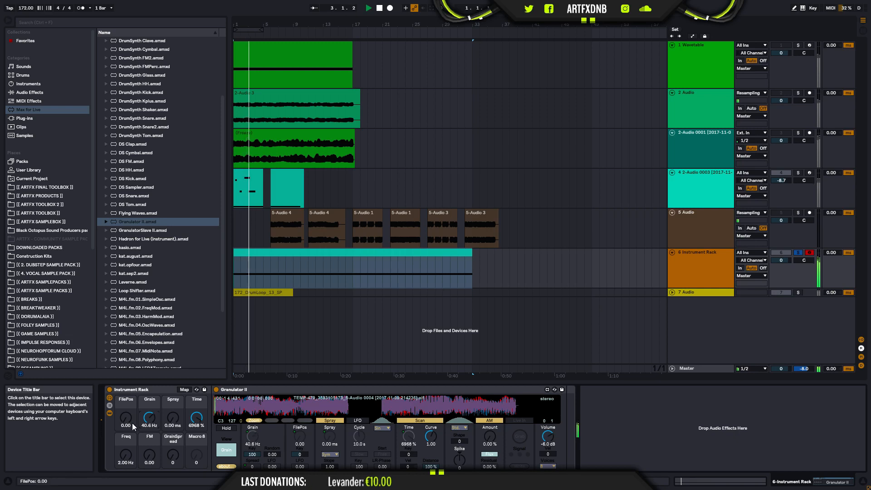
left_click_drag(197, 418, 196, 447)
mouse_move(197, 418)
left_mouse_down()
mouse_move(196, 399)
mouse_move(197, 445)
mouse_move(197, 403)
mouse_move(197, 421)
left_mouse_up()
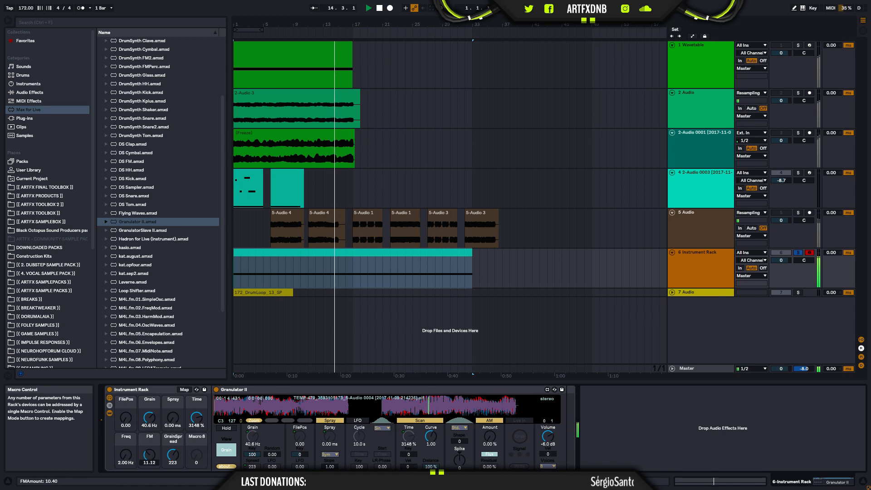
mouse_move(149, 453)
left_mouse_down()
mouse_move(126, 449)
mouse_move(149, 463)
left_mouse_up()
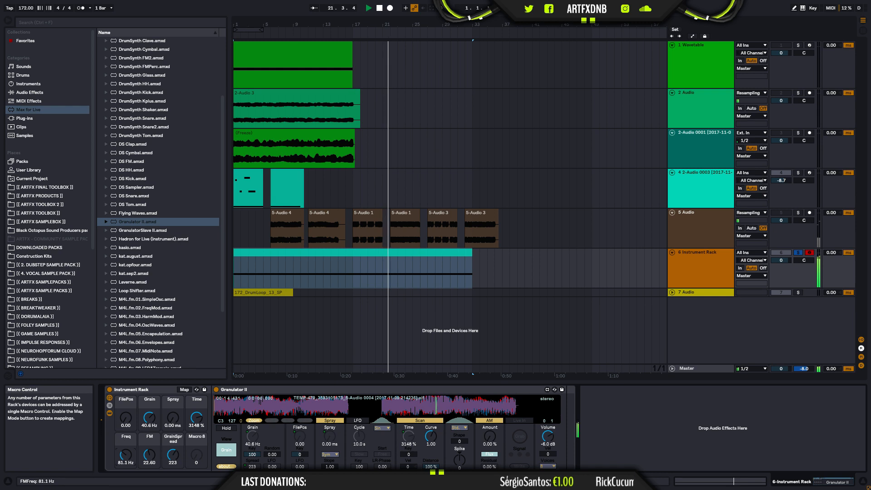
mouse_move(196, 418)
left_mouse_down()
mouse_move(197, 426)
mouse_move(197, 408)
left_mouse_up()
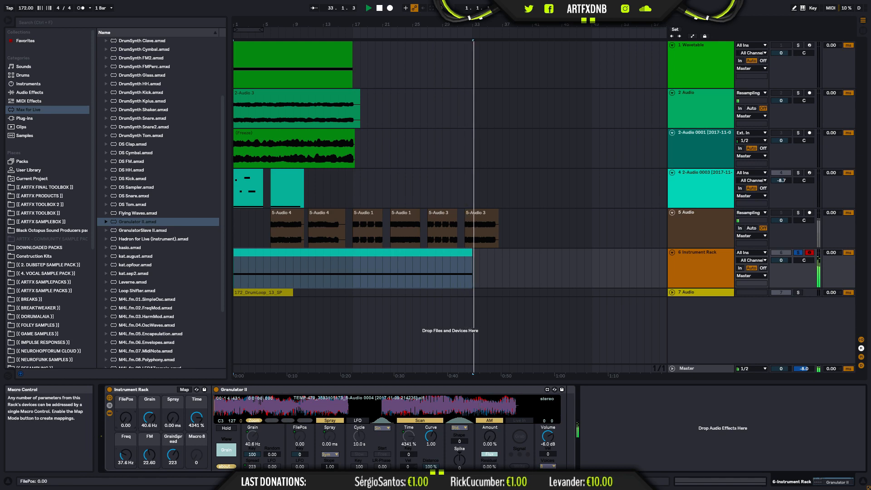
Step: With playback running, set the macros to FilePos 7.87, Grain 0.61 Hz, Time 10000 %, Freq 1.44 kHz, FM 0.00 and GrainSpread 7
key("space")
mouse_move(125, 416)
left_mouse_down()
mouse_move(125, 408)
mouse_move(149, 423)
mouse_move(135, 465)
mouse_move(126, 420)
left_mouse_up()
left_click_drag(149, 455, 172, 477)
left_click_drag(196, 417, 197, 399)
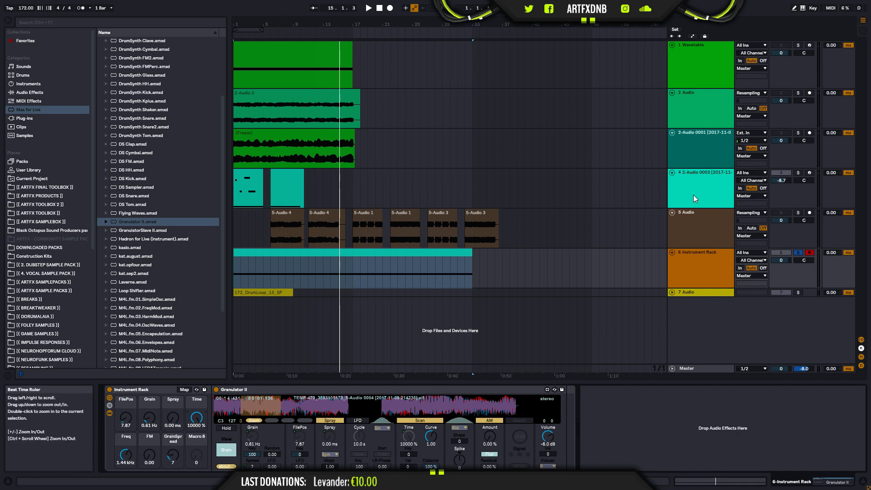
Step: Set the Time macro to 5639 %, automate it falling to 169 % at the start of the Instrument Rack clip, and audition it
left_click(712, 222)
left_click(270, 254)
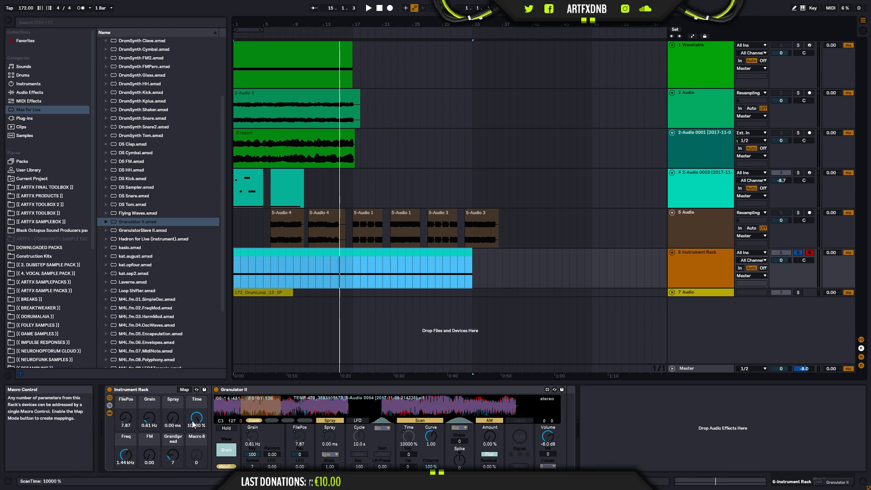
left_click_drag(192, 424, 193, 434)
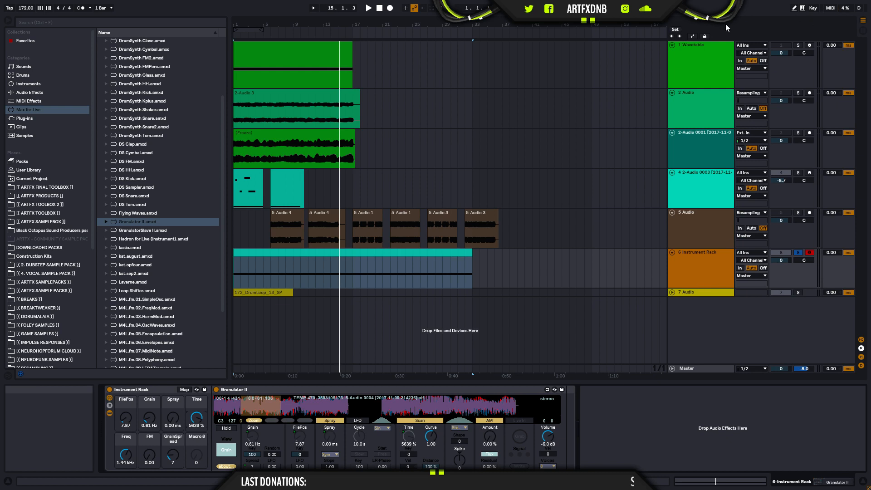
key("a")
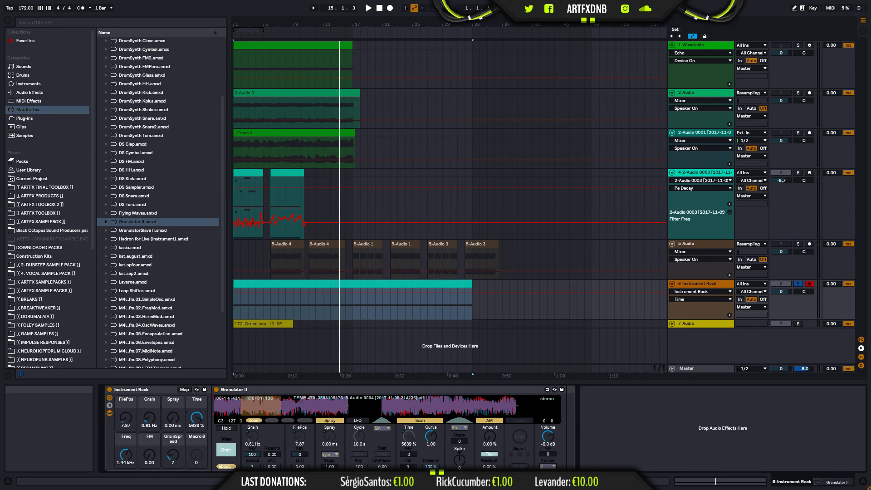
left_click(234, 294)
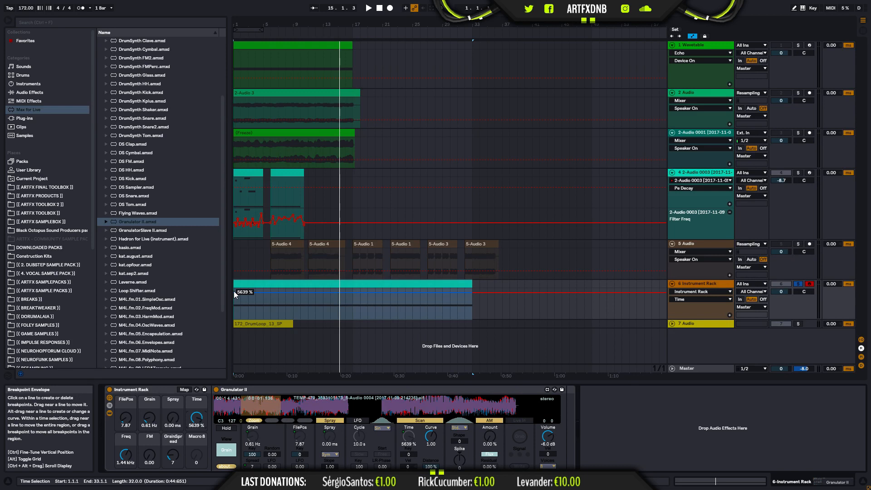
left_click_drag(244, 292, 243, 309)
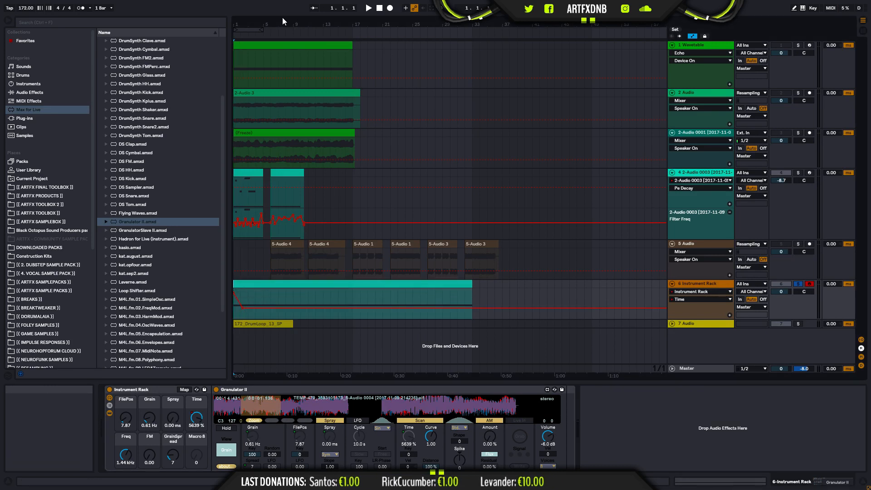
left_click_drag(292, 27, 315, 50)
key("space")
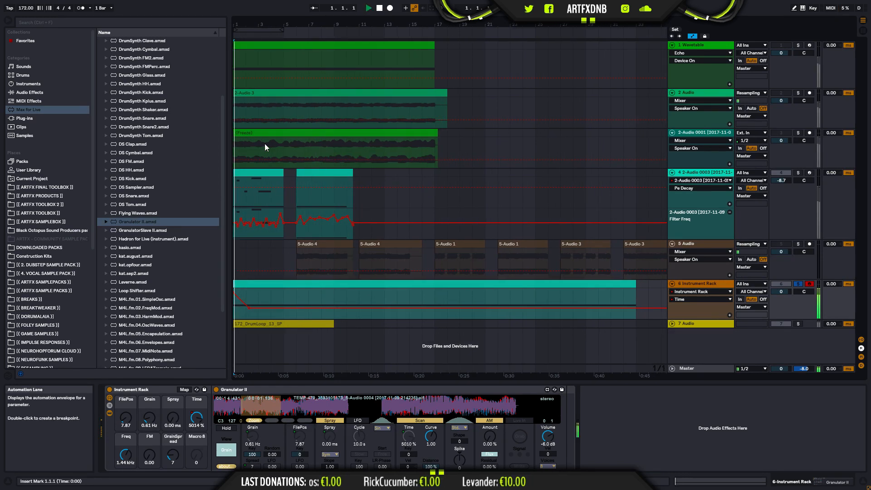
left_click(261, 297)
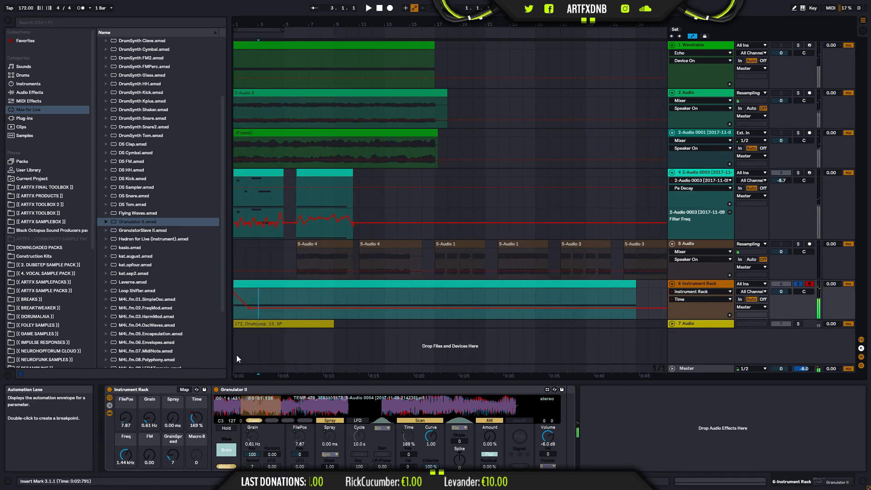
Step: Show the Grain macro's automation lane, raise its level to 26.4 Hz and play from the clip's start
left_click(146, 410)
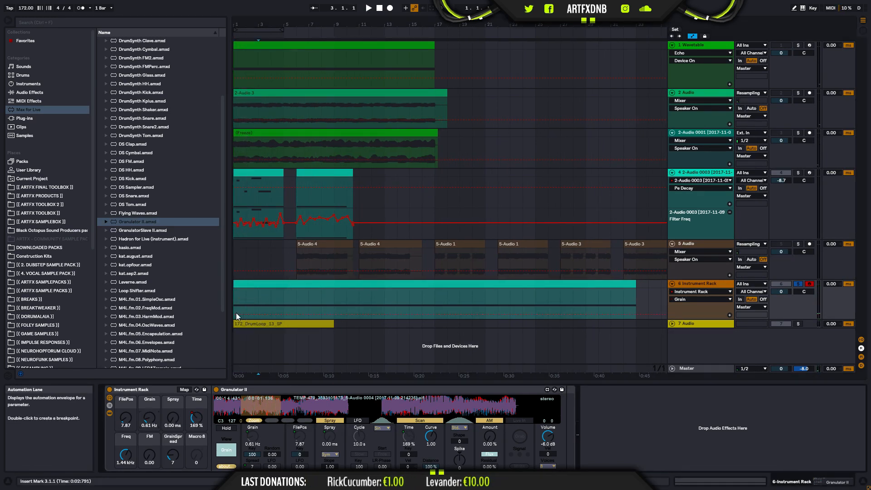
left_click_drag(236, 314, 236, 301)
key("space")
key("space")
left_click(236, 292)
key("space")
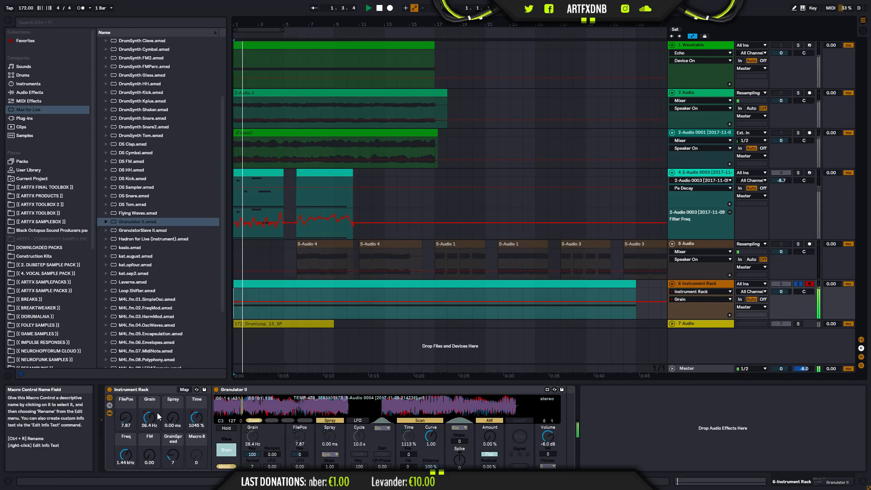
Step: Draw a zigzag Grain automation curve across the whole Instrument Rack clip, with smaller movements in its second half
left_click_drag(246, 300, 443, 310)
key("space")
left_click(336, 298)
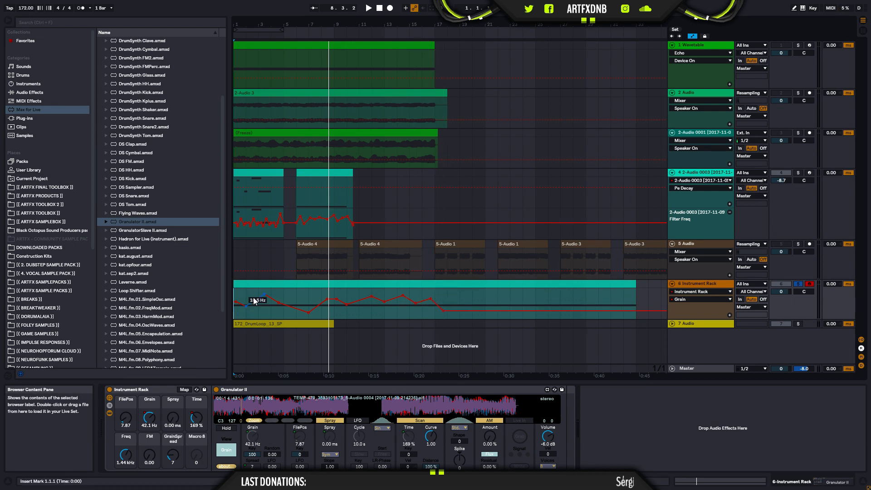
mouse_move(501, 310)
left_mouse_down()
mouse_move(501, 299)
mouse_move(611, 305)
left_mouse_up()
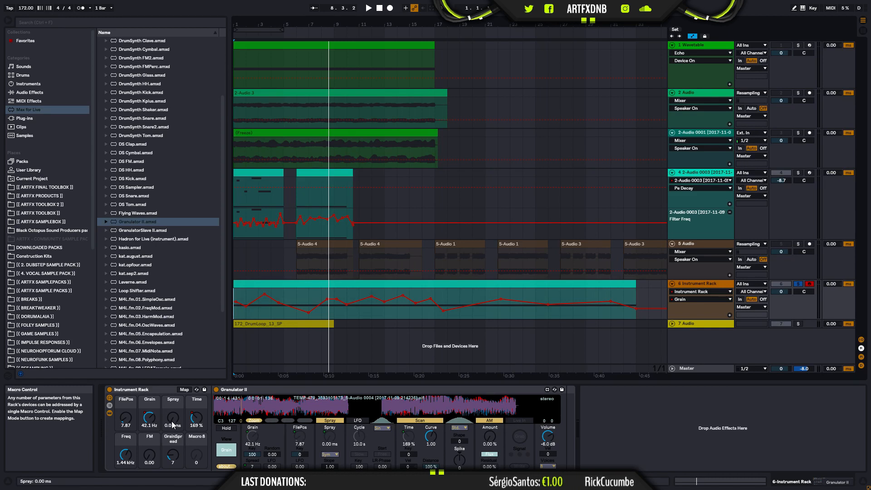
Step: Re-enable the overridden automation, draw a zigzag Time curve up to 6501 % near bar 15, and audition it from the start
left_click_drag(196, 421, 196, 426)
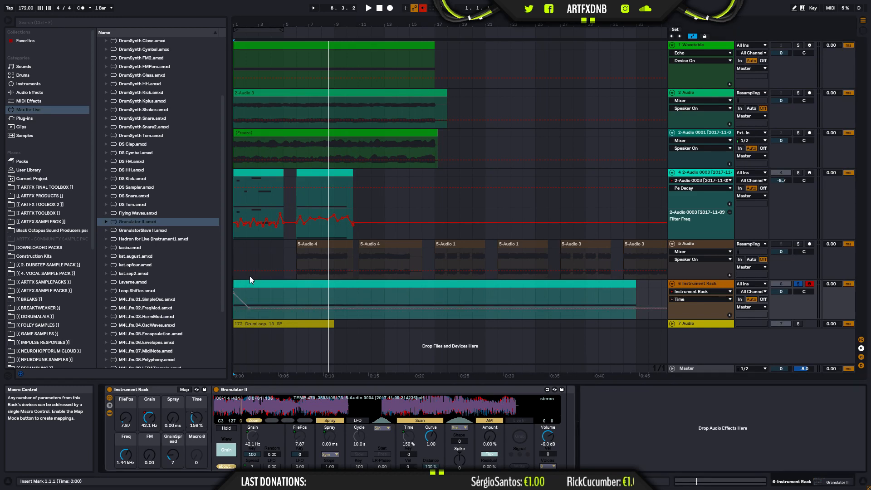
left_click(423, 8)
mouse_move(258, 307)
left_mouse_down()
mouse_move(259, 292)
mouse_move(268, 307)
mouse_move(322, 301)
mouse_move(321, 313)
mouse_move(321, 293)
mouse_move(377, 307)
mouse_move(392, 295)
mouse_move(393, 319)
mouse_move(409, 311)
mouse_move(409, 293)
left_mouse_up()
key("space")
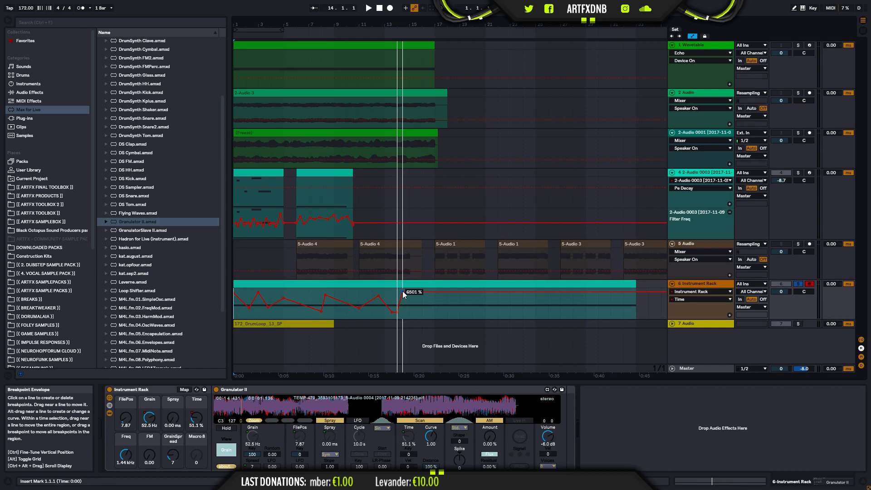
left_click(391, 293)
key("space")
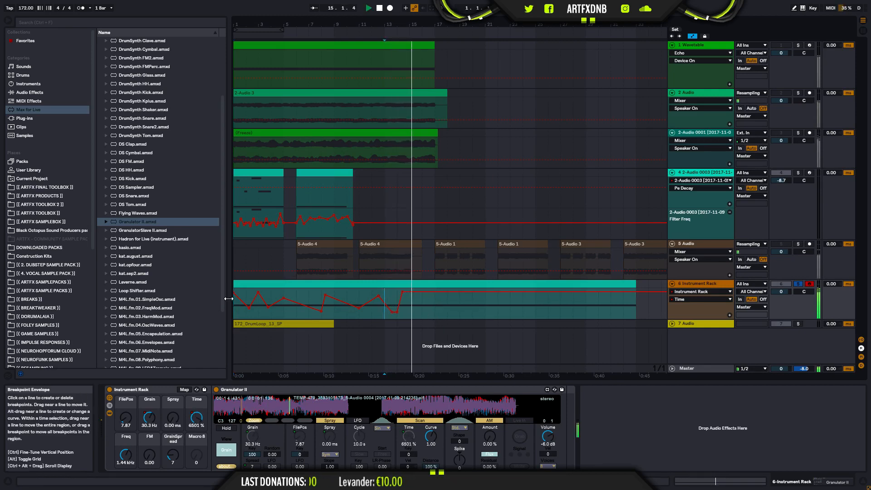
key("Home")
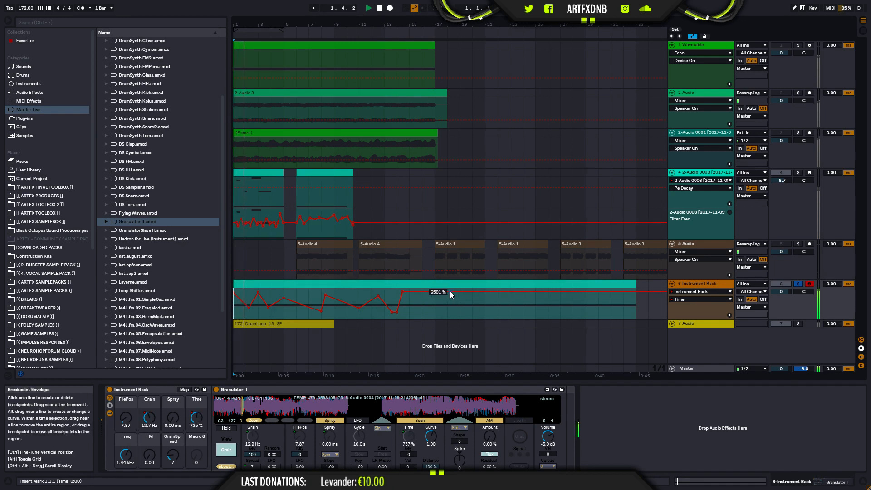
Step: Continue the zigzag Time automation to the end of the clip, remove the peak near bar 15 and replay the result
left_click_drag(439, 292, 599, 296)
left_click(604, 314)
left_click_drag(539, 314, 539, 302)
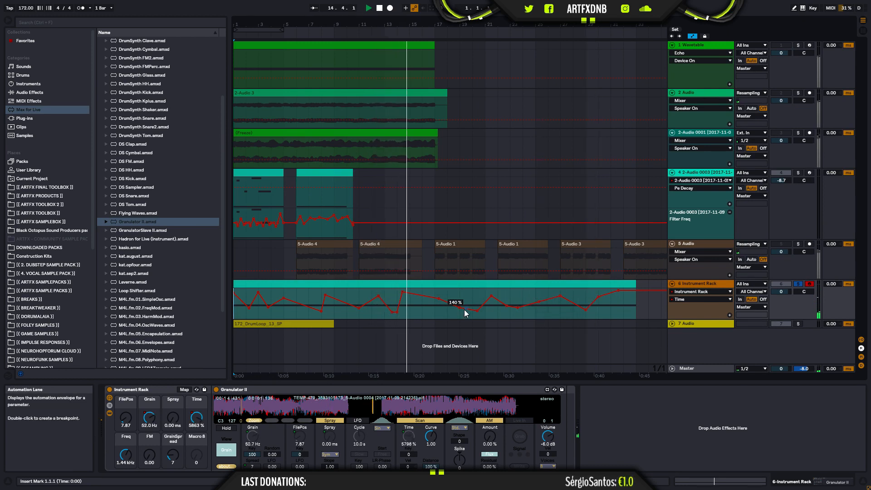
left_click_drag(403, 292, 409, 311)
key("space")
key("space")
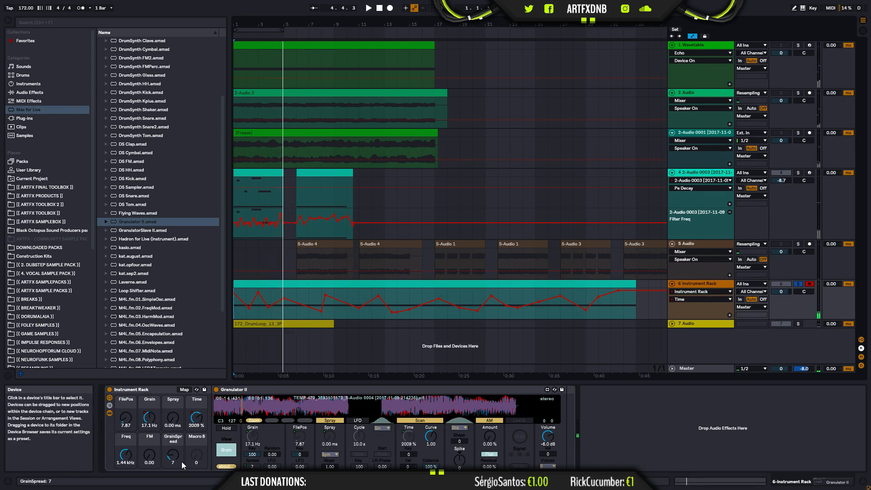
Step: Show the FilePos automation, shape a gentle hill between bars 3 and 11, and play it from the start
left_click(126, 418)
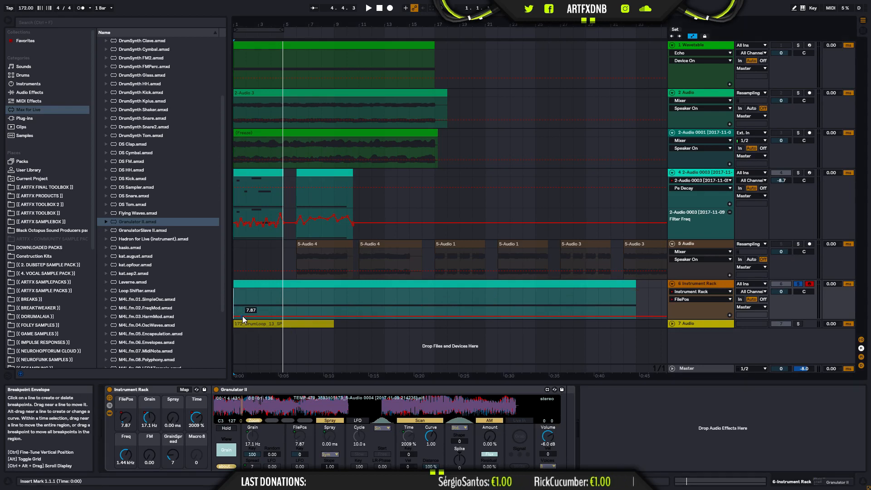
left_click(261, 317)
left_click_drag(287, 317, 356, 315)
left_click(242, 302)
key("space")
left_click(234, 303)
key("space")
key("space")
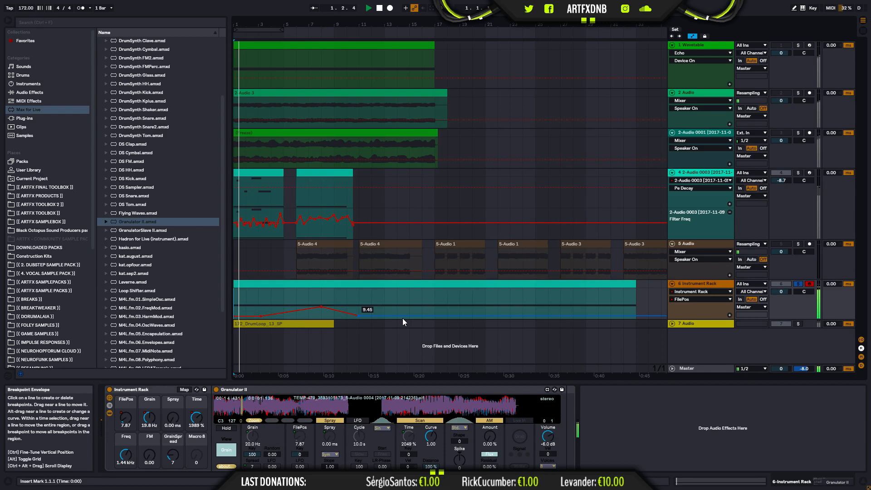
Step: Add a FilePos spike near bar 3 and reduce it to a small bump, lowering the bar 8 peak to about 15
mouse_move(275, 313)
left_mouse_down()
mouse_move(271, 299)
mouse_move(289, 310)
left_mouse_up()
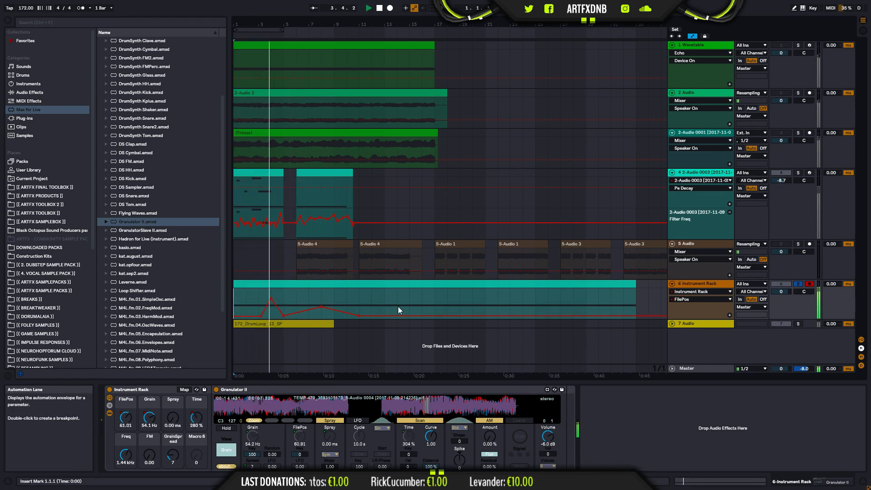
left_click_drag(272, 298, 271, 315)
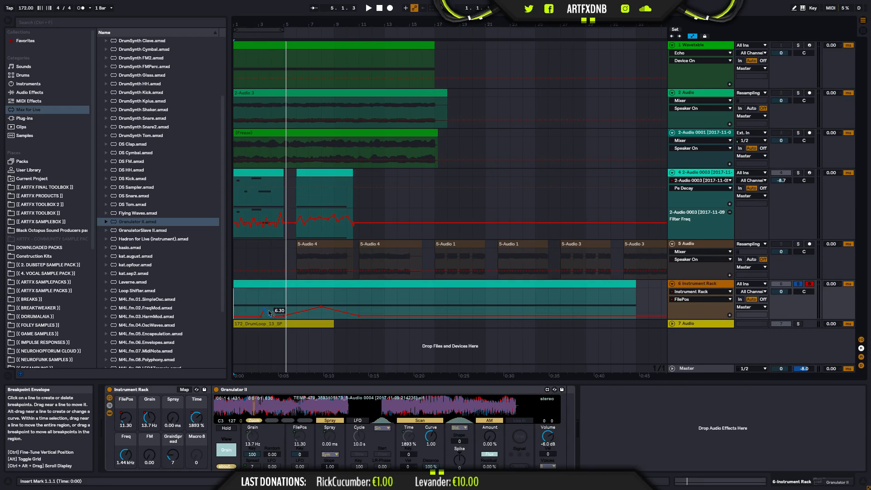
key("space")
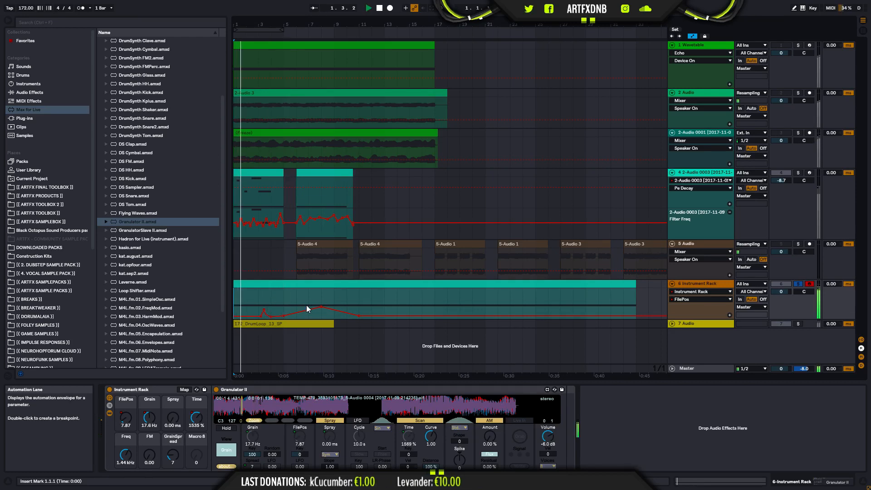
left_click_drag(320, 306, 320, 313)
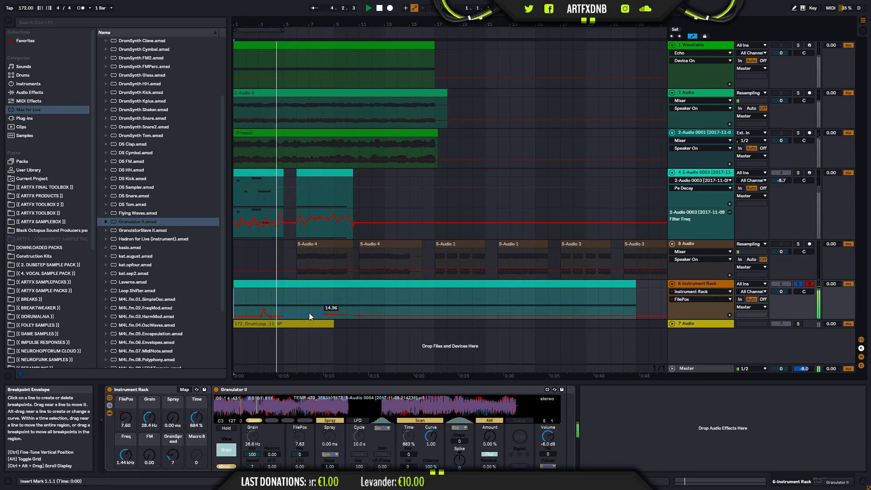
left_click_drag(264, 310, 265, 315)
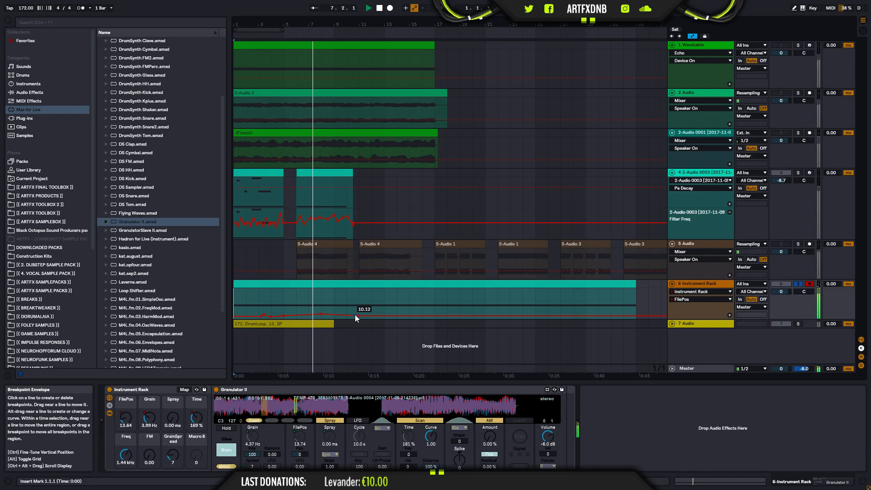
Step: Extend the low FilePos automation to about bar 14 and raise the breakpoint at bar 15 into an upward step
left_click_drag(373, 316, 410, 317)
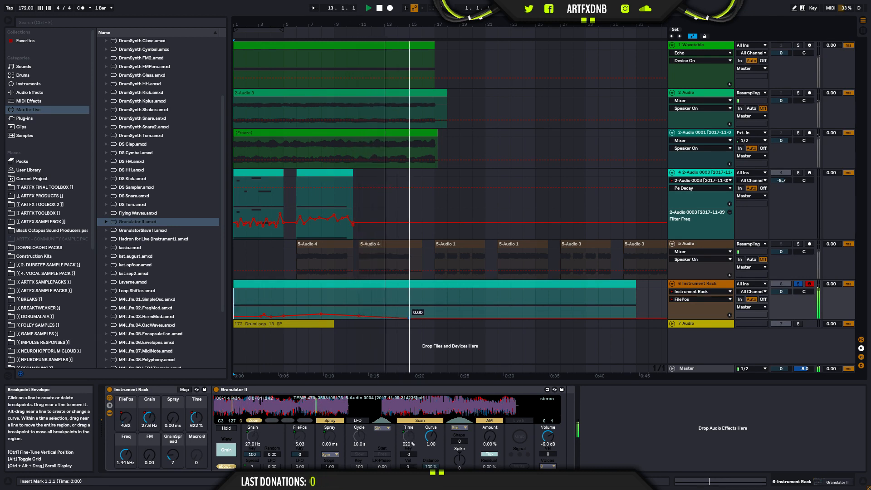
key("space")
left_click_drag(409, 317, 409, 309)
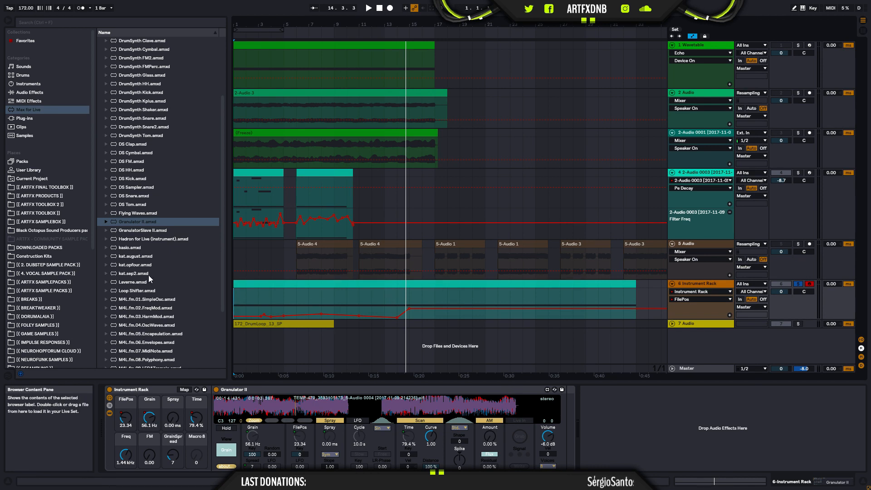
Step: Replay from the start and shape the FilePos automation with rises and dips from bar 17 to the clip's end
left_click(235, 303)
key("space")
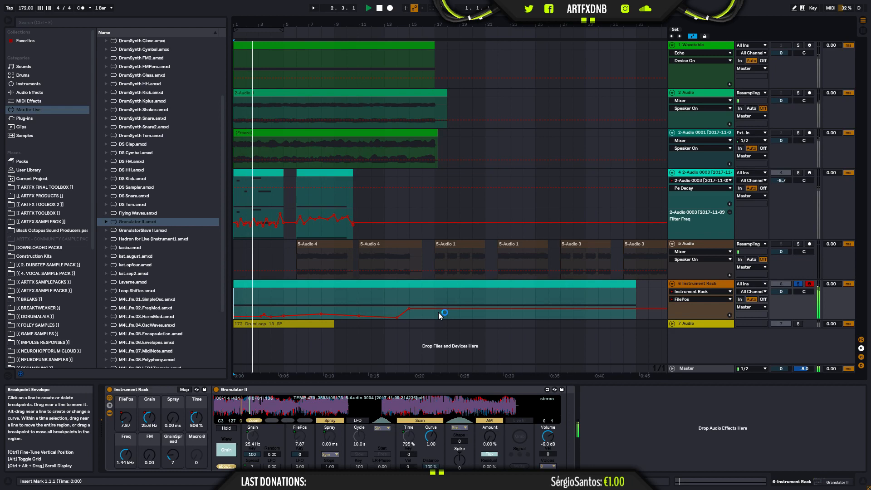
left_click_drag(456, 308, 456, 303)
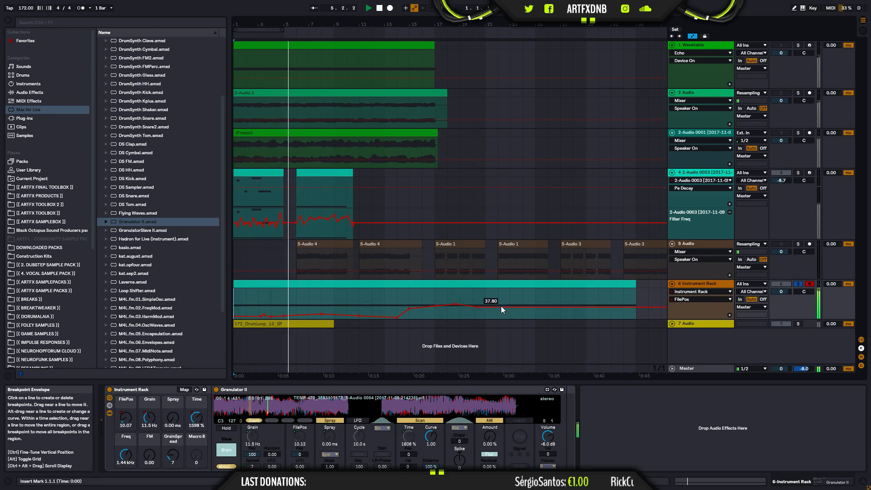
mouse_move(501, 306)
left_mouse_down()
mouse_move(510, 301)
mouse_move(516, 317)
mouse_move(518, 303)
mouse_move(636, 312)
left_mouse_up()
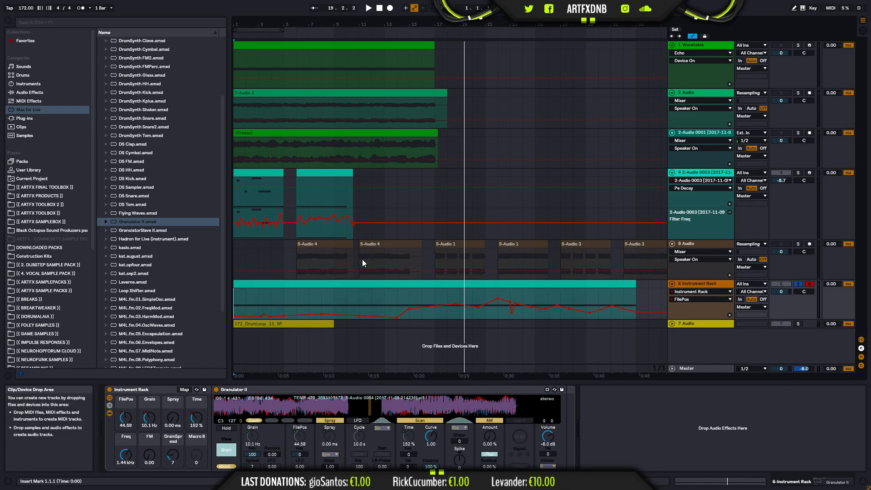
Step: Briefly play from the first clip on the 5 Audio track and turn off solo on the Instrument Rack track
left_click(339, 261)
key("space")
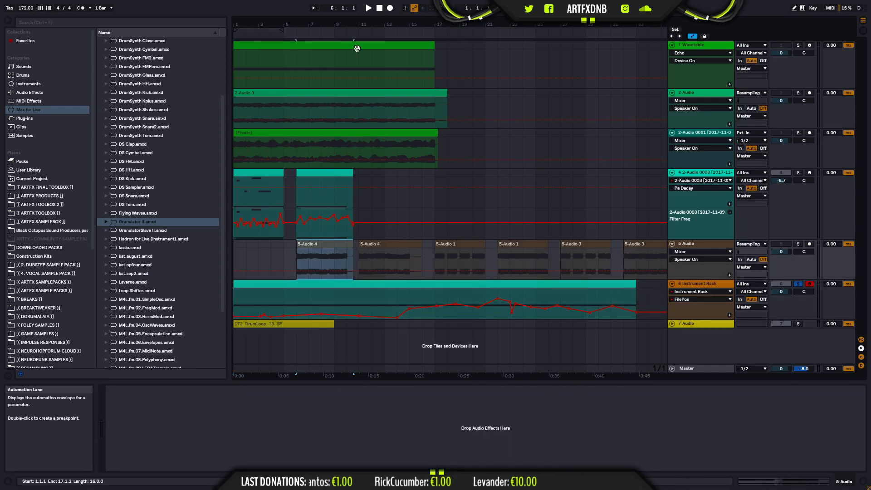
left_click(798, 285)
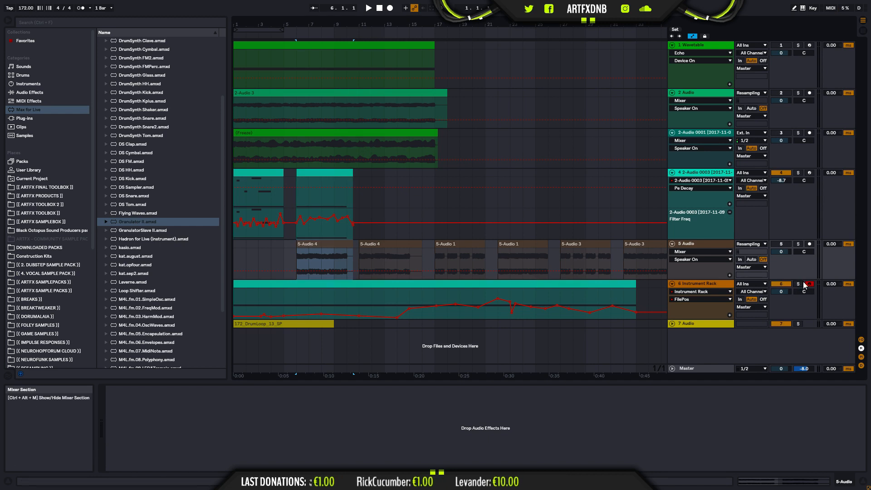
Step: Arrange the six short clips on the 5 Audio track end to end from bar 7 to bar 31
left_click_drag(334, 25, 307, 26)
left_click_drag(320, 244, 316, 244)
left_click(373, 247)
left_click_drag(370, 245, 363, 244)
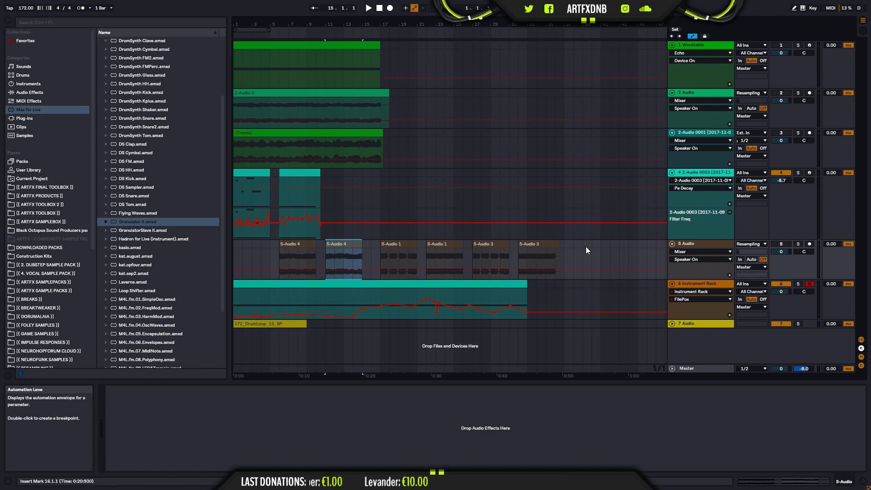
left_click_drag(560, 245, 554, 241)
left_click_drag(302, 247, 311, 247)
left_click_drag(395, 244, 384, 244)
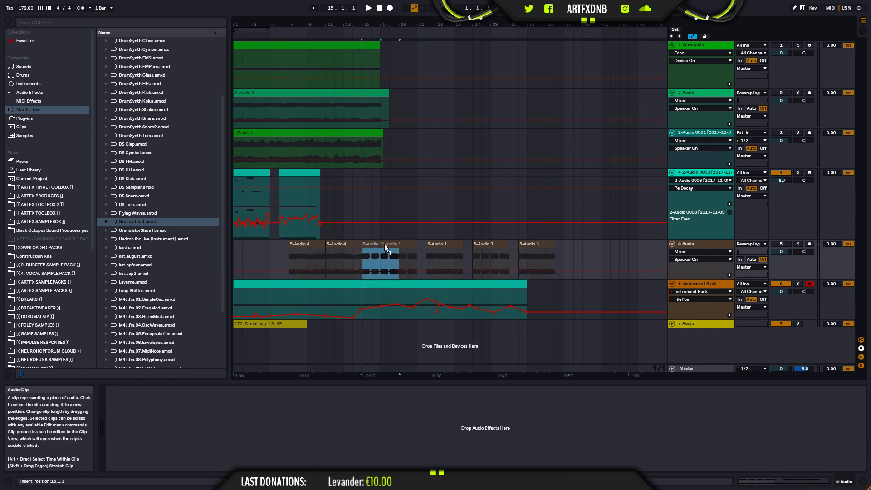
left_click_drag(442, 241, 415, 246)
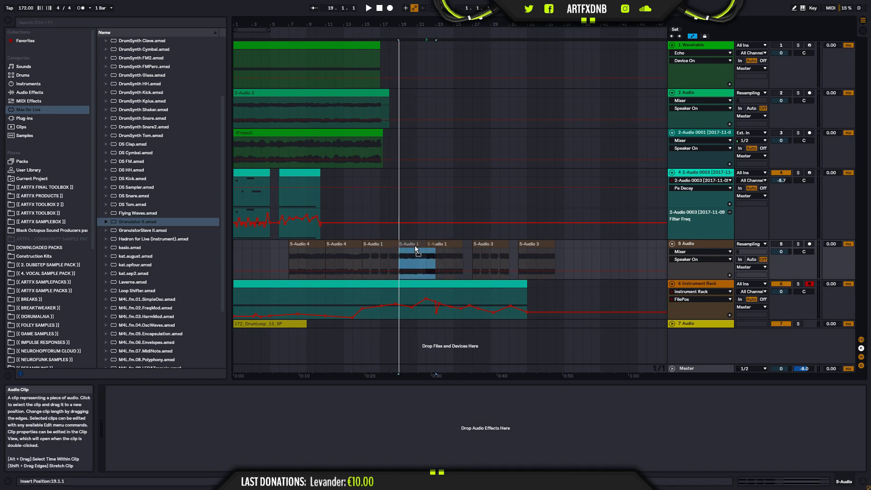
left_click_drag(489, 244, 454, 245)
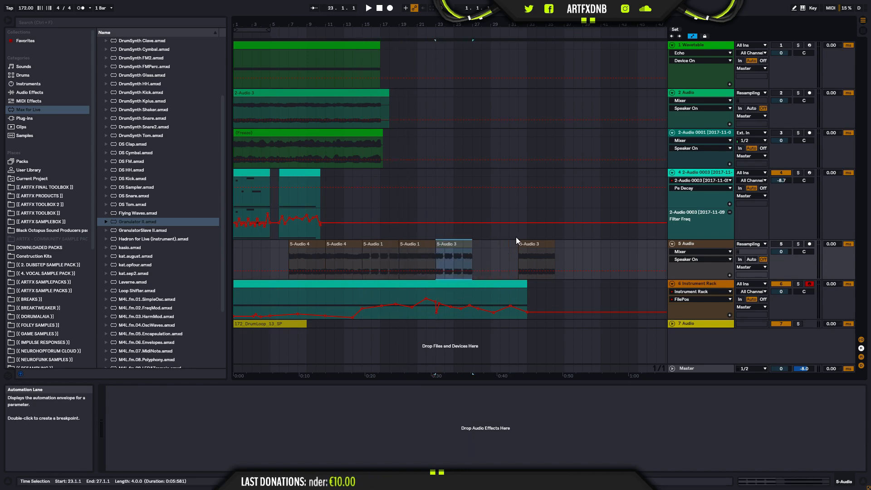
left_click_drag(529, 241, 493, 251)
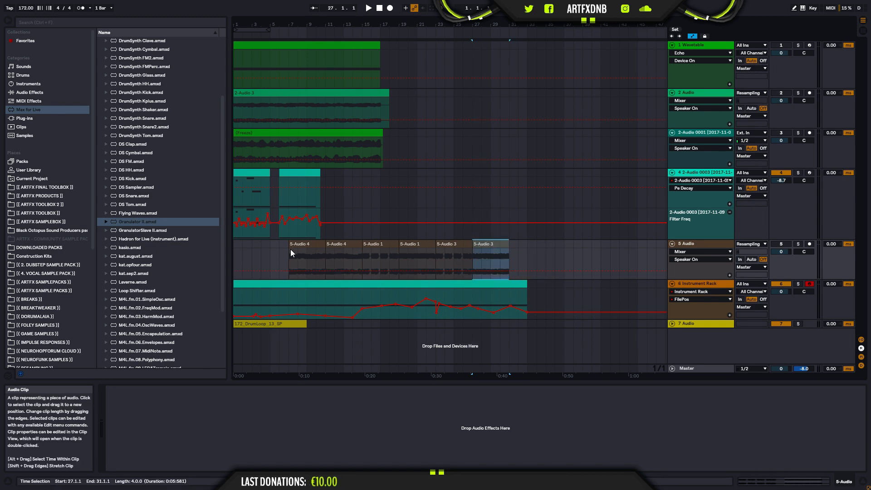
Step: Duplicate the row of six clips to bar 33 and consolidate the copies into one clip
left_click(308, 244, "shift")
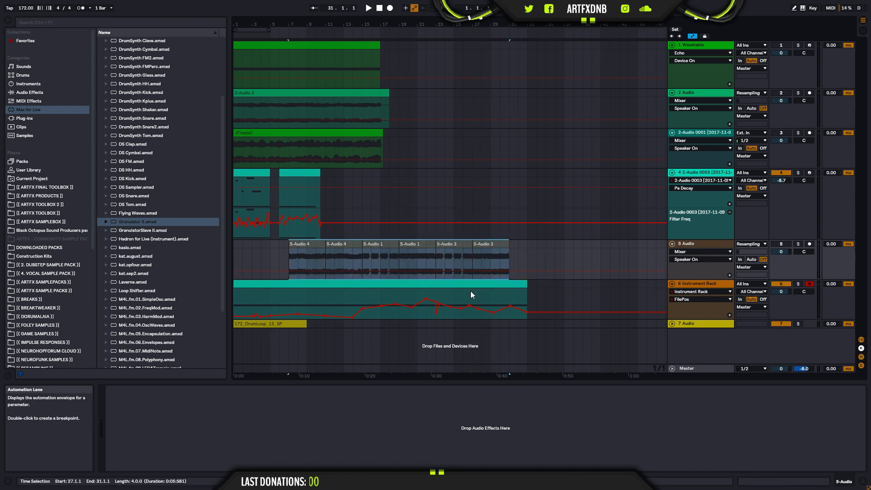
right_click(302, 245)
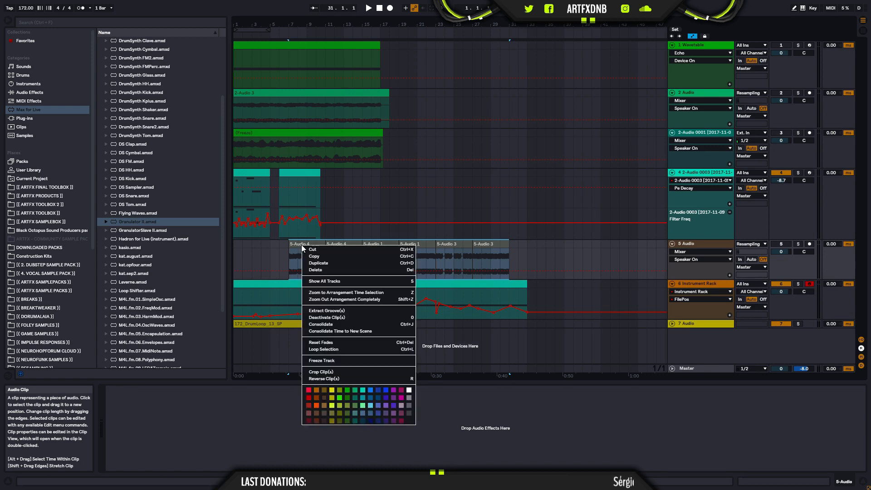
left_click(321, 264)
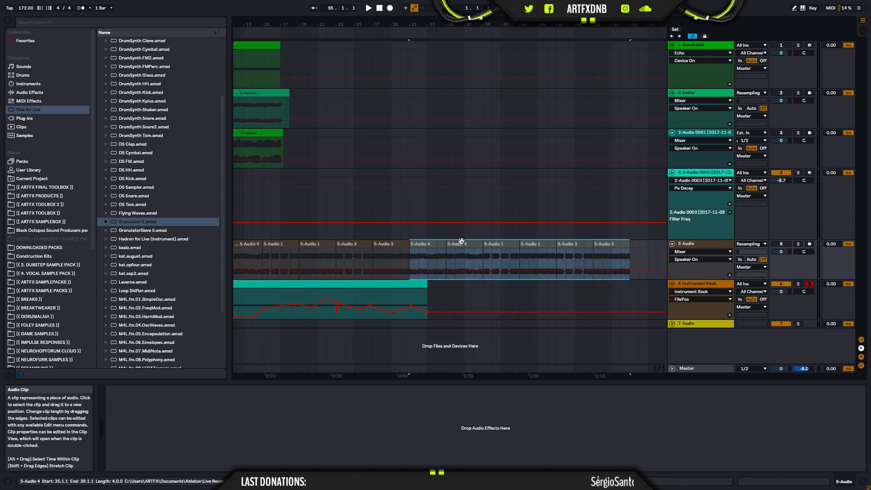
left_click_drag(439, 249, 448, 249)
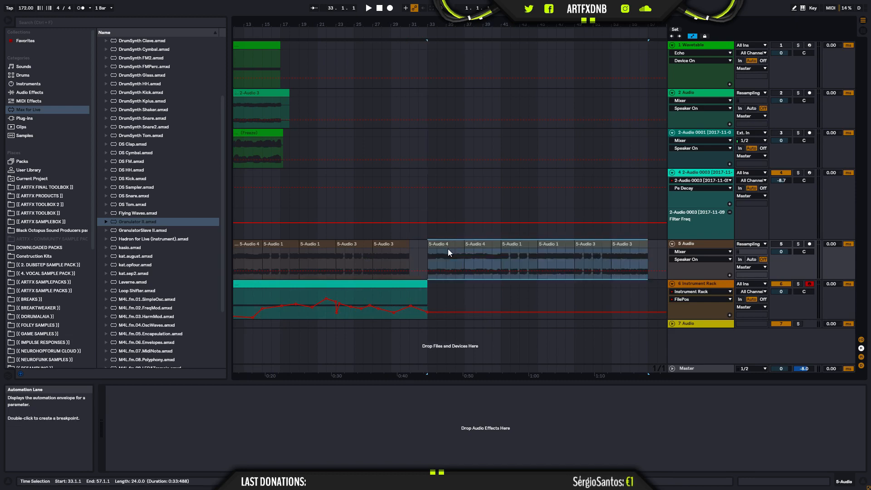
key("ctrl+j")
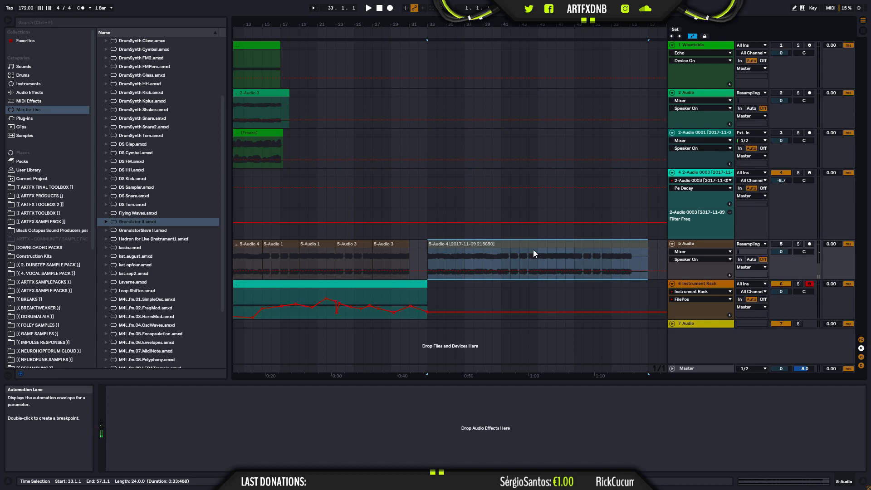
Step: Load the consolidated 5-Audio 4 clip into Granulator II and solo the Instrument Rack track
left_click(704, 284)
left_click_drag(490, 245, 291, 408)
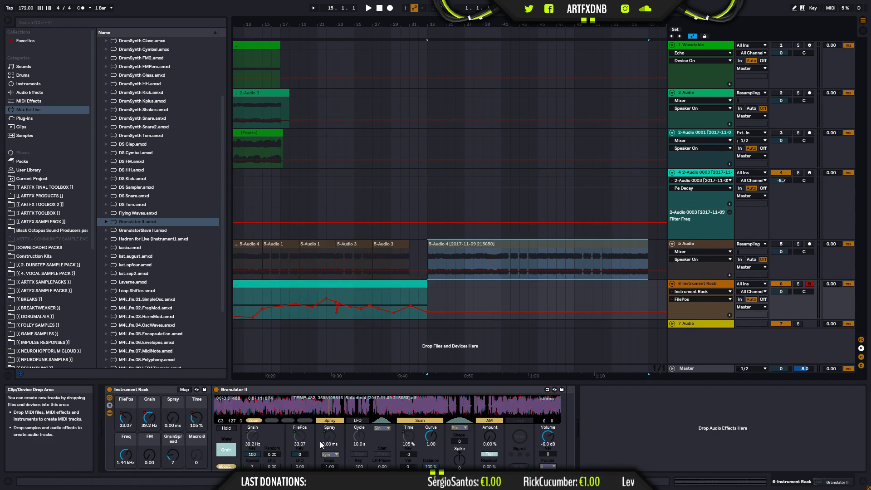
left_click(382, 286)
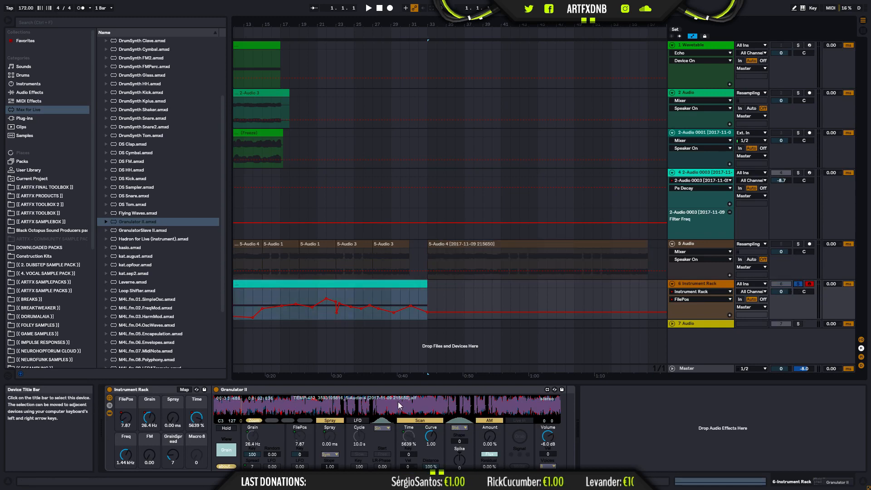
Step: Play from the start and raise the low FilePos automation between about bars 6 and 15
left_click_drag(276, 26, 354, 18)
left_click(235, 297)
left_click_drag(236, 298, 235, 312)
key("space")
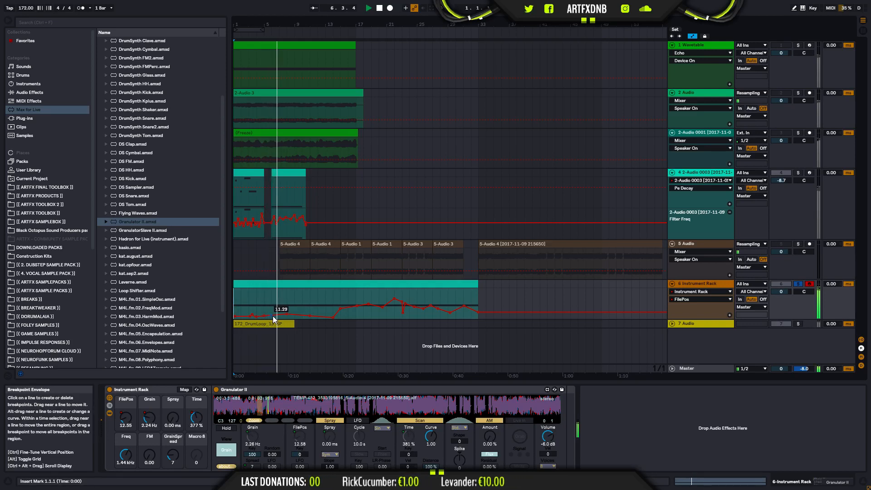
mouse_move(274, 315)
left_mouse_down()
mouse_move(273, 305)
mouse_move(333, 308)
mouse_move(310, 307)
left_mouse_up()
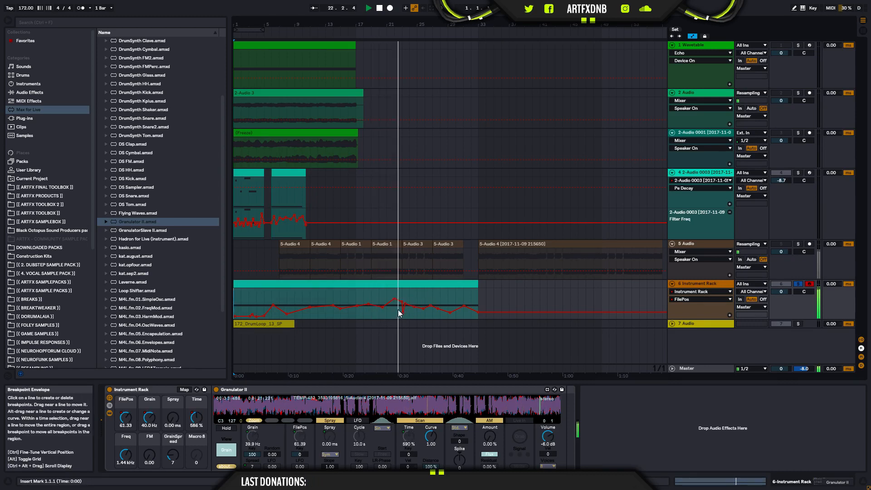
key("space")
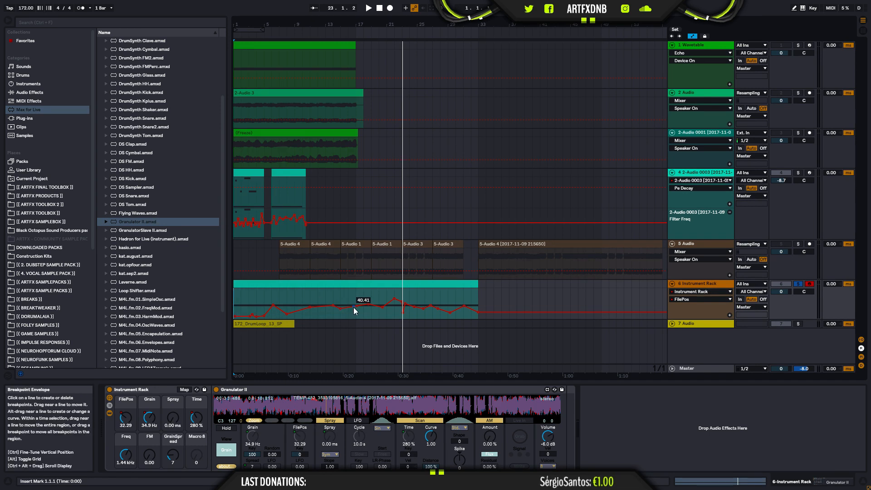
Step: Load the first 5-Audio 4 clip into Granulator II and audition it from the start of the arrangement
left_click(300, 244)
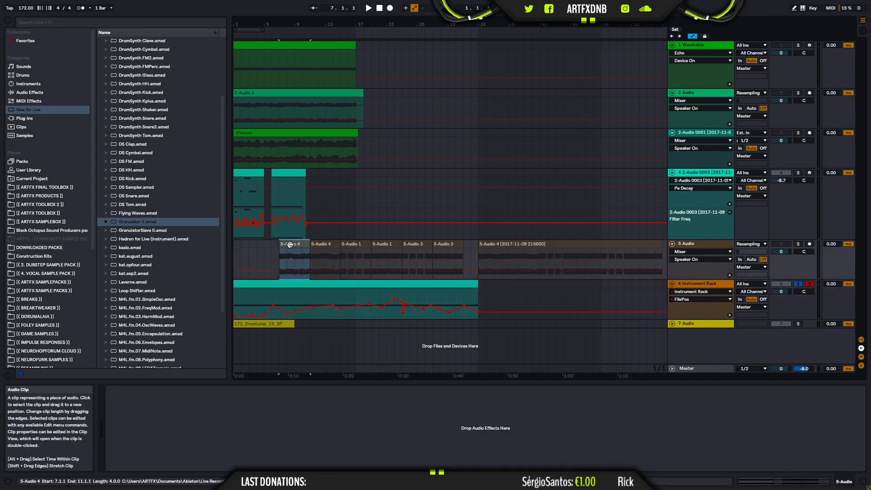
left_click_drag(293, 245, 549, 339)
left_click_drag(357, 282, 391, 408)
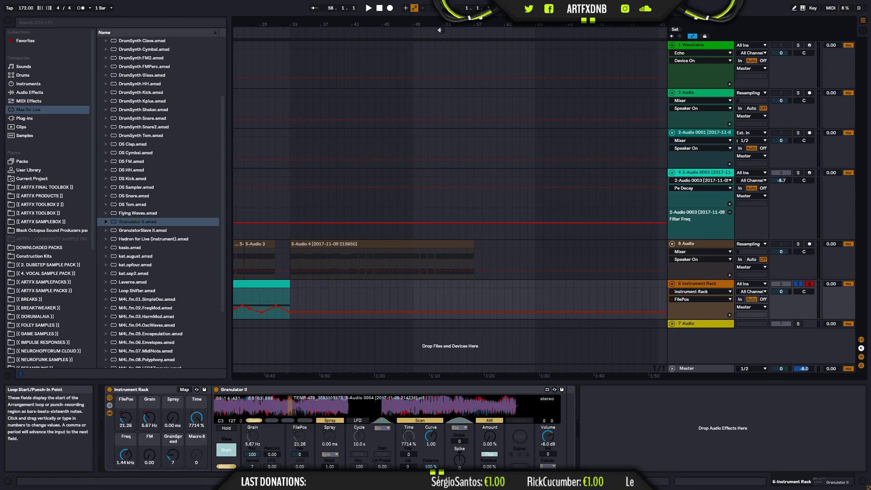
left_click_drag(418, 25, 584, 23)
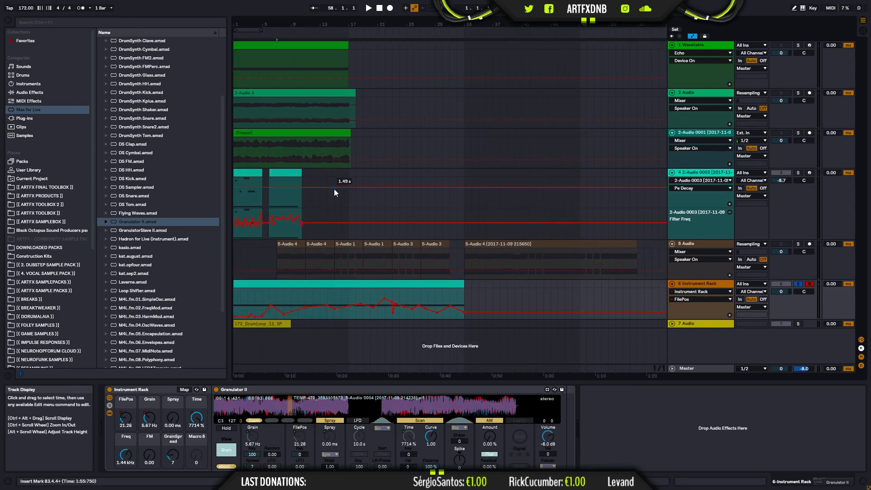
left_click(271, 284)
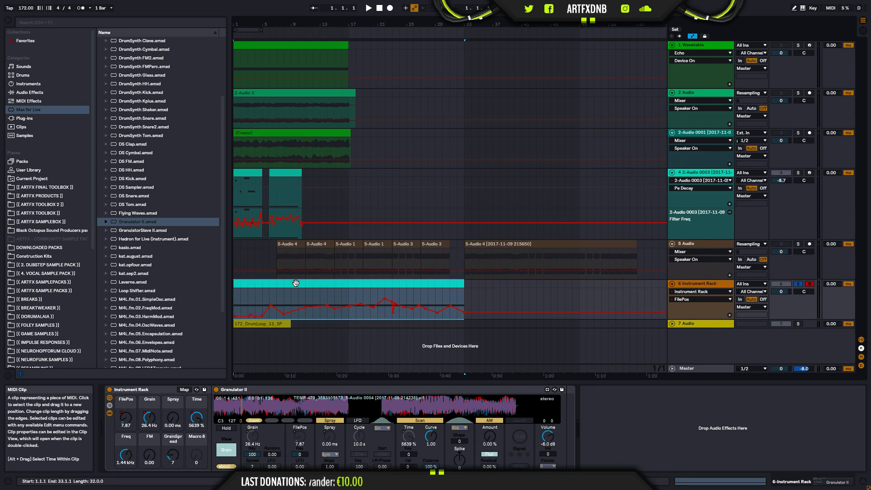
left_click(233, 298)
key("space")
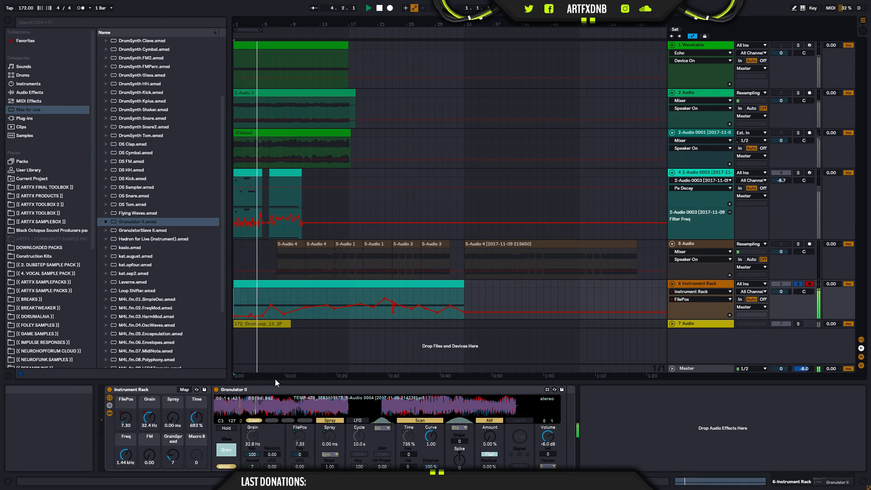
Step: Stop playback and lower the FilePos automation from about bar 6 to the clip's end to near zero
left_click(270, 306)
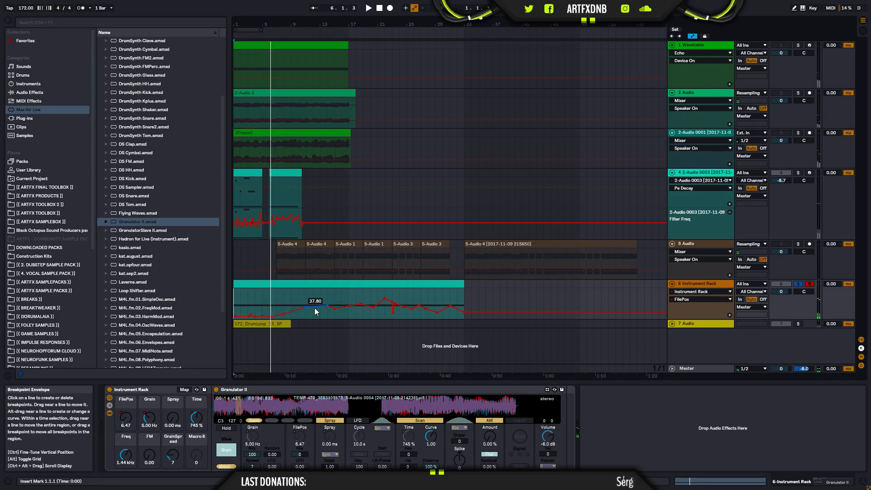
left_click_drag(319, 307, 403, 318)
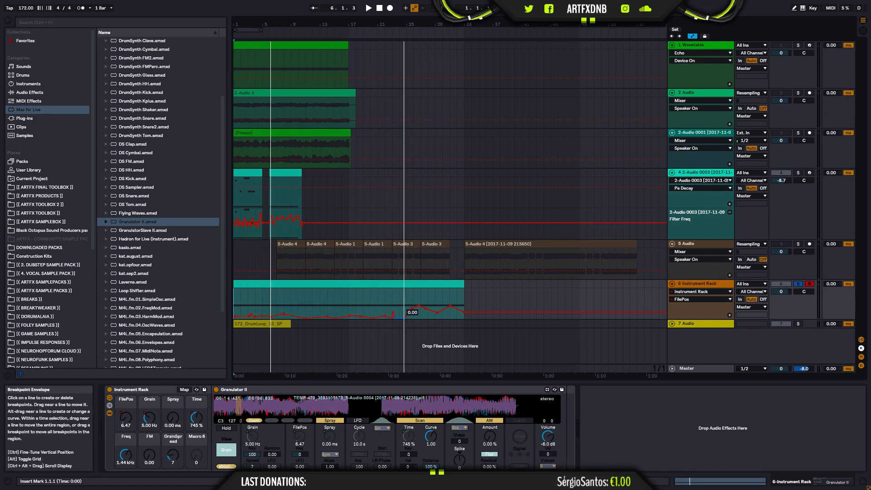
left_click(420, 302)
left_click_drag(420, 317, 412, 318)
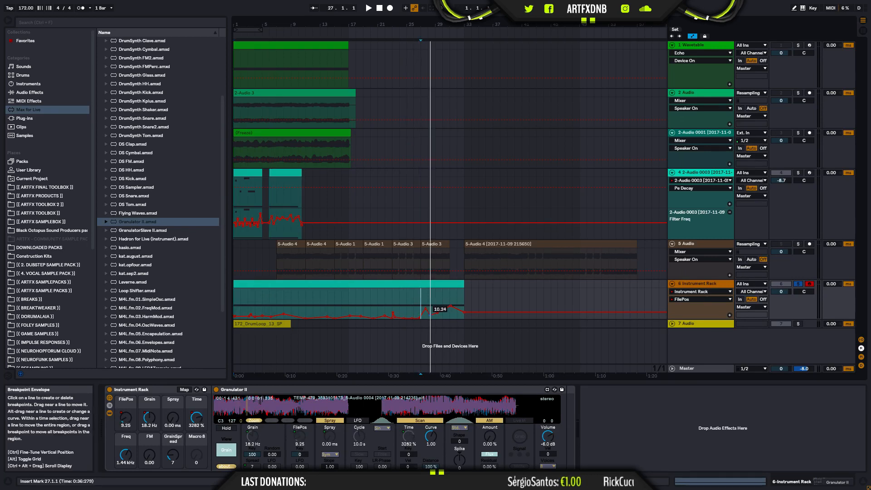
left_click_drag(427, 310, 450, 317)
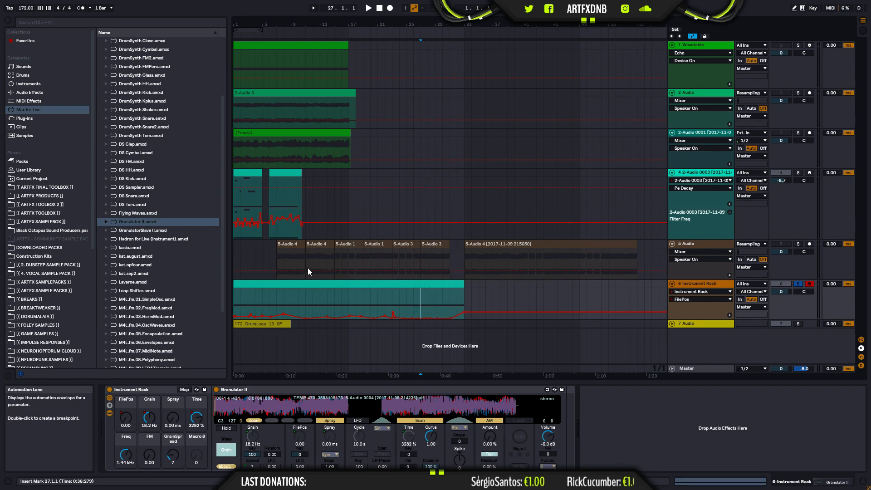
Step: Consolidate the first 5-Audio 4 clip at bar 7 and audition it in Granulator II
left_click(295, 266)
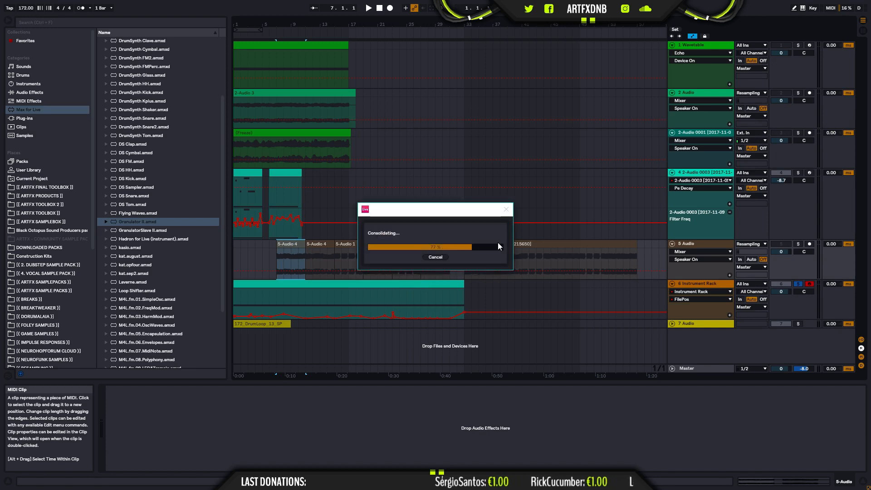
left_click(697, 285)
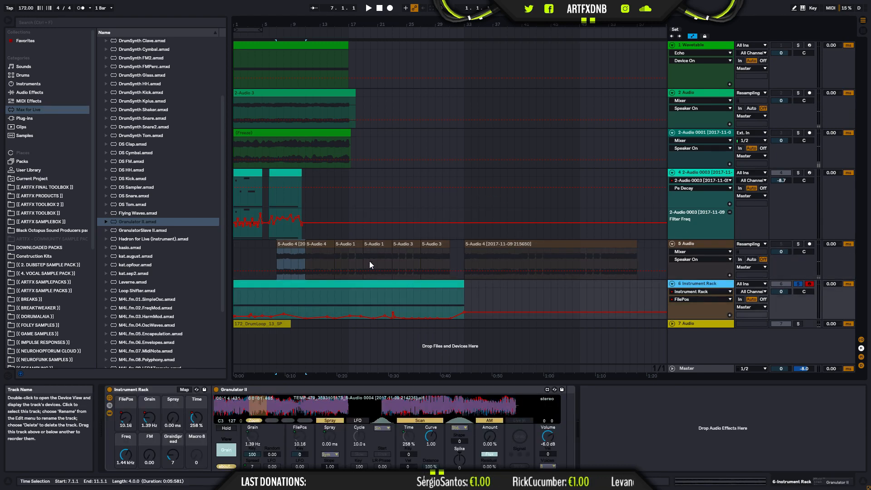
left_click_drag(295, 252, 256, 407)
left_click(261, 300)
key("space")
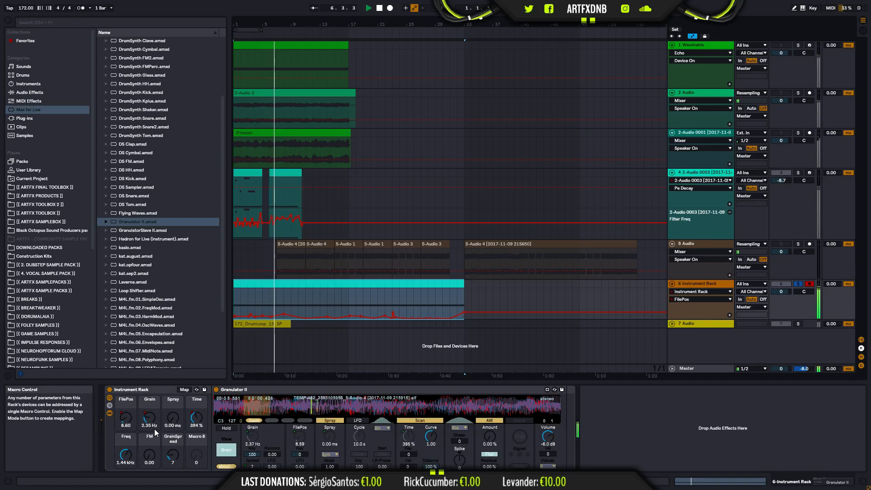
Step: Show the Time macro's automation and raise its breakpoint near bar 4 to 10000 %, playing from bar 3
left_click(197, 420)
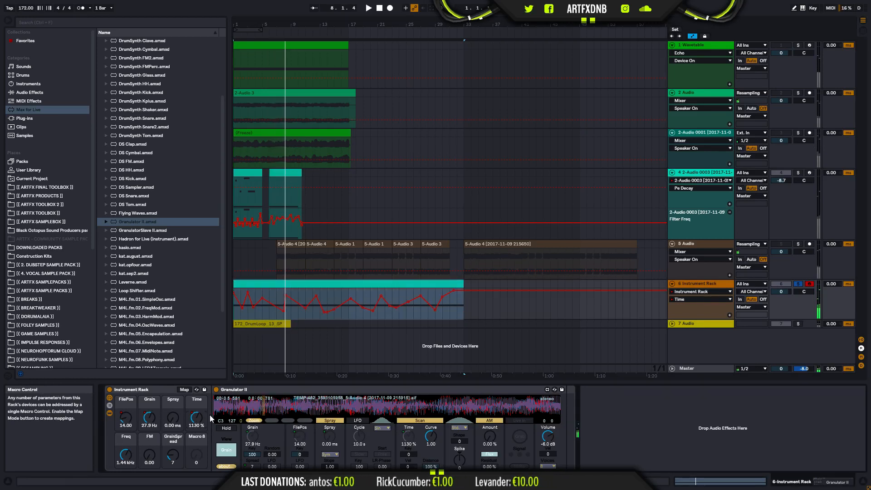
left_click(246, 308)
key("space")
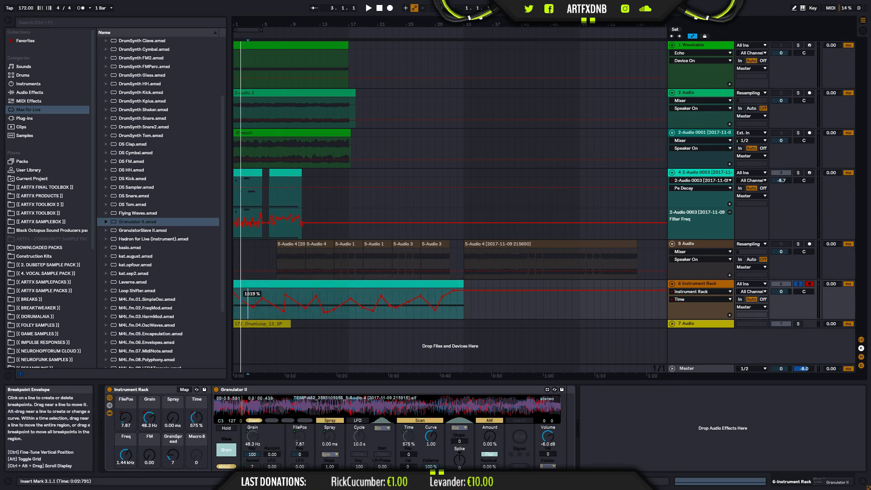
left_click_drag(254, 310, 254, 293)
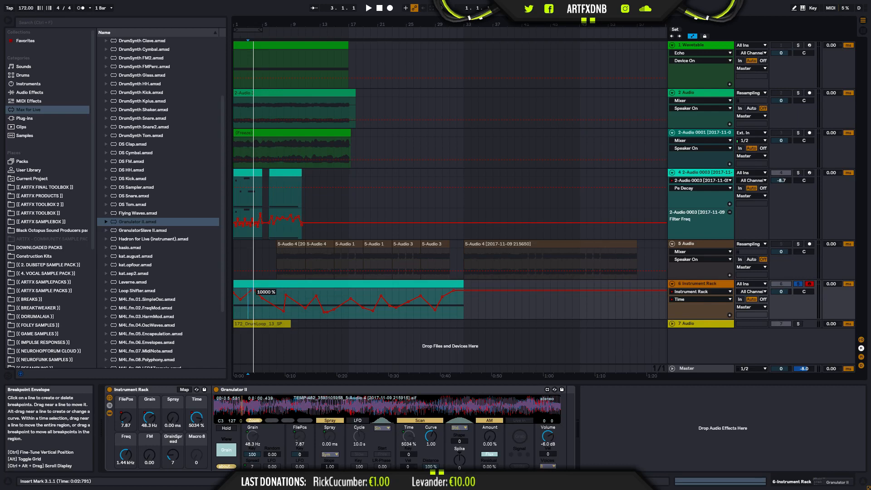
key("space")
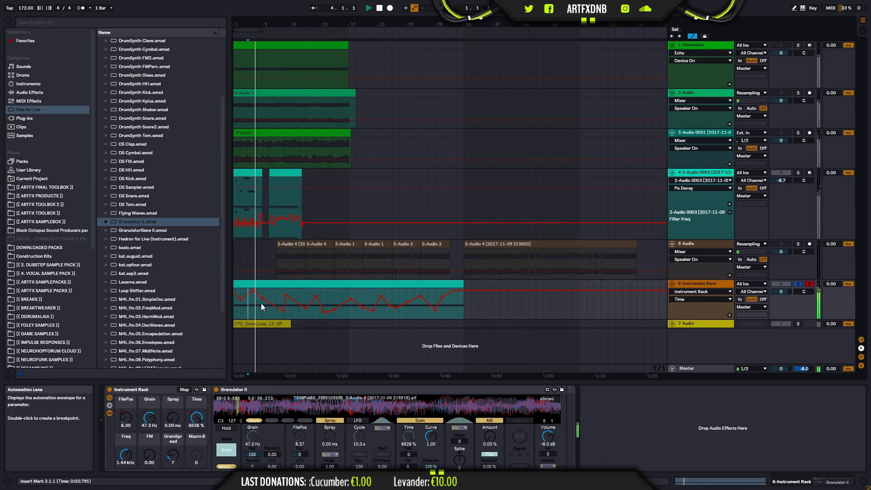
Step: Raise the low Time automation breakpoints between about bars 5 and 17 to a mostly level high line
left_click_drag(262, 298, 349, 295)
left_click(284, 311)
left_click(326, 312)
left_click(334, 310)
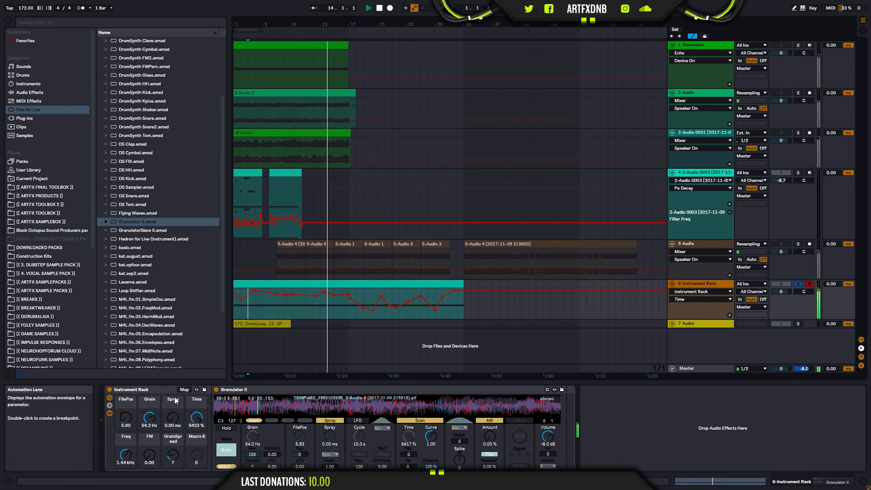
Step: Show the Grain macro's automation, replay from the start and pull the curve into a dip around bars 6 to 9
left_click_drag(149, 418, 149, 424)
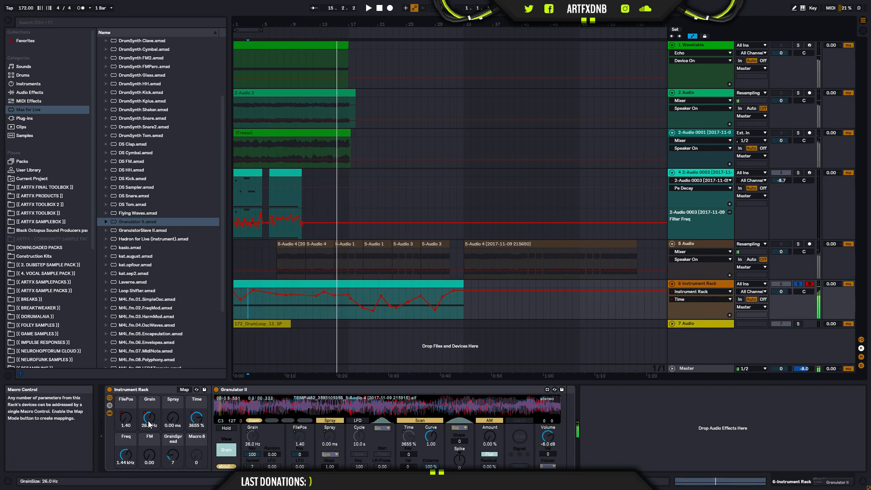
left_click(277, 314)
left_click_drag(277, 311, 269, 301)
left_click(235, 294)
key("space")
mouse_move(252, 295)
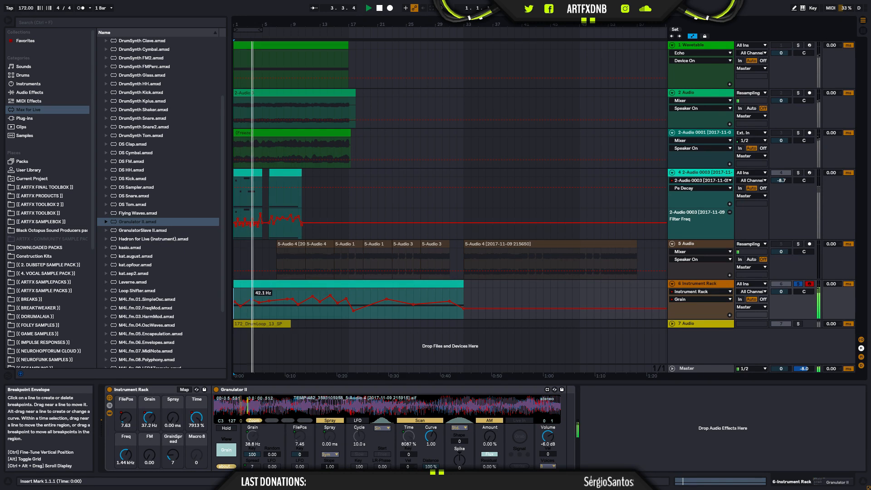
left_click_drag(280, 301, 306, 299)
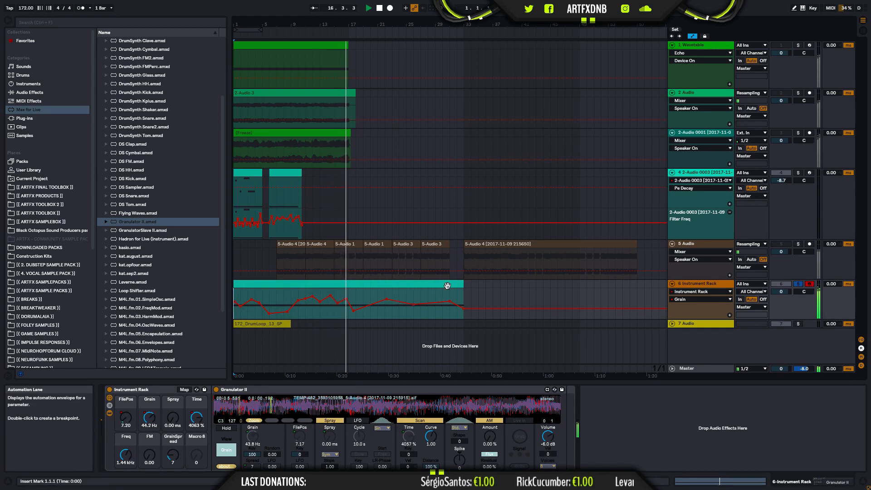
Step: Stop playback, freeze the 6 Instrument Rack track and flatten it to audio
key("space")
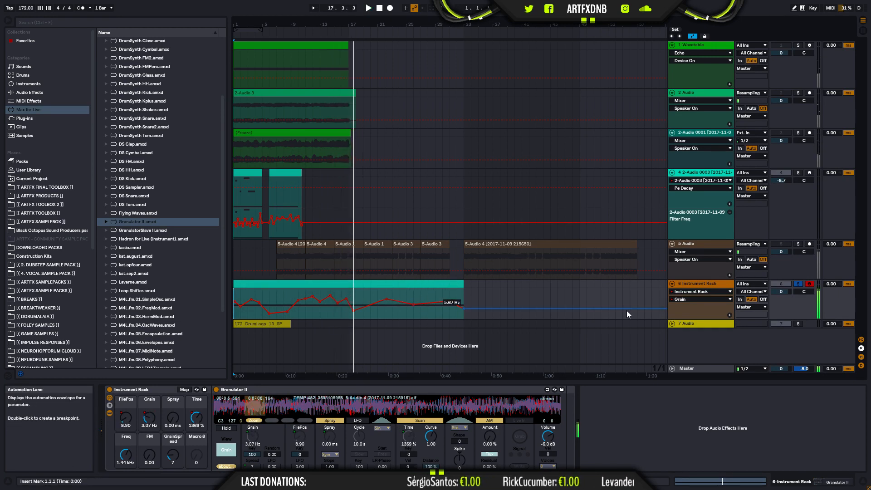
right_click(717, 282)
left_click(736, 337)
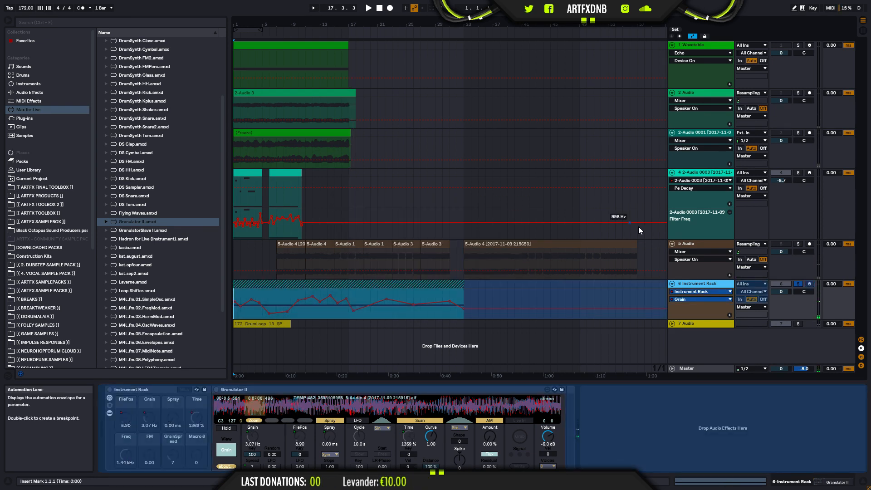
right_click(693, 285)
left_click(718, 347)
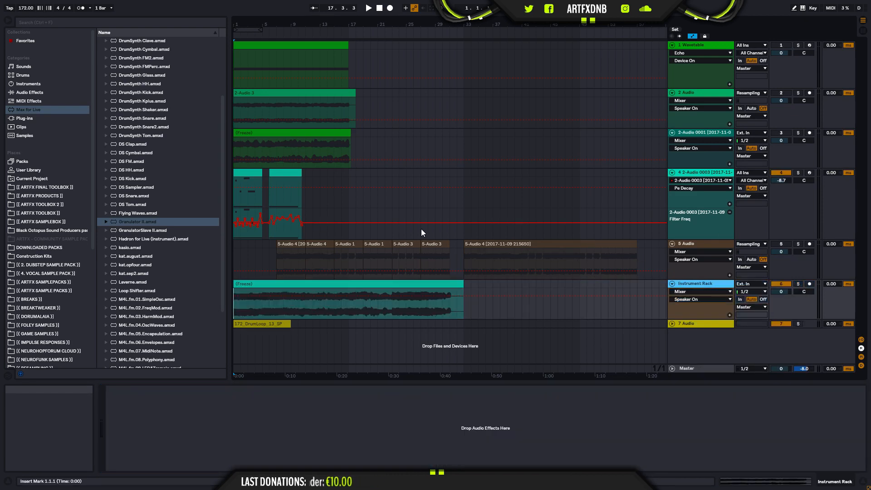
Step: Solo the flattened Instrument Rack track and audition its audio from bar 3
left_click(327, 284)
left_click_drag(234, 21, 234, 77)
left_click_drag(409, 250, 409, 132)
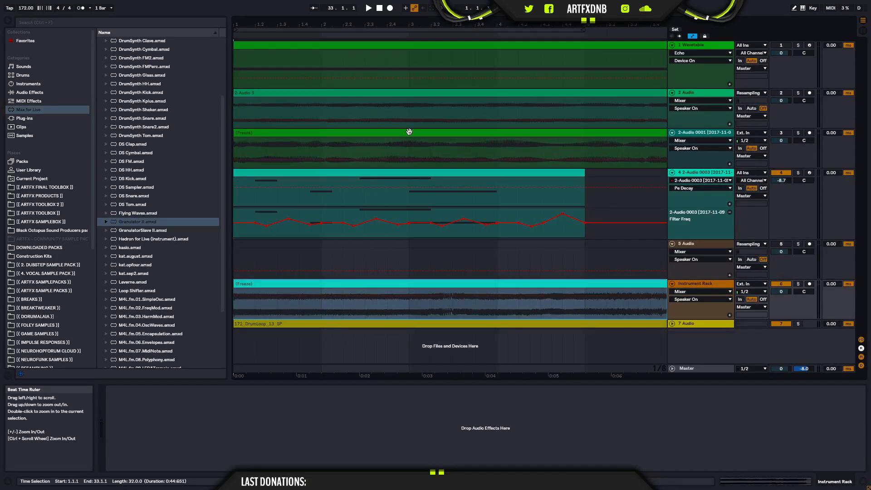
left_click(442, 311)
left_click(798, 284)
key("space")
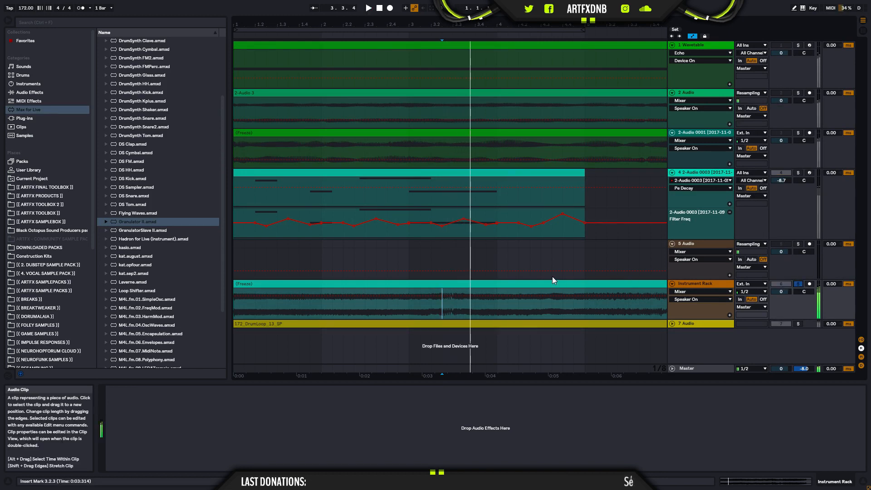
key("space")
key("space")
left_click_drag(476, 24, 275, 20)
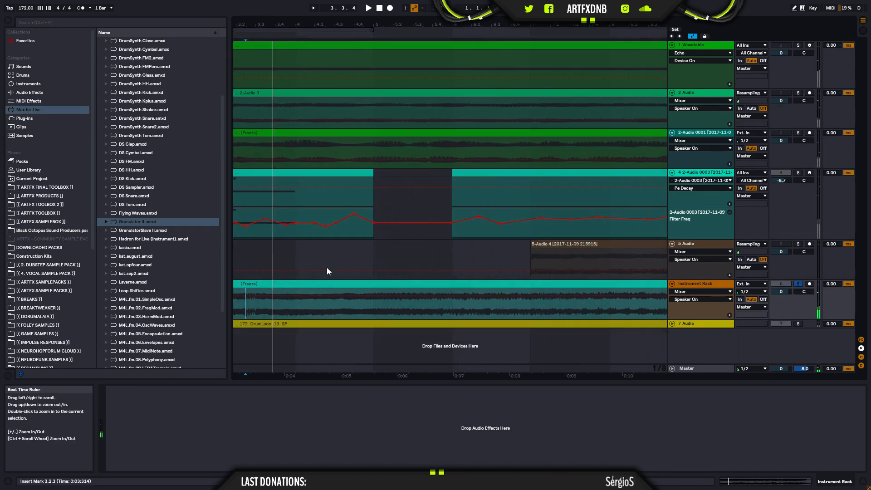
key("space")
Step: Audition the flattened bass from several points between bar 5 and bar 16, stopping playback at the end
left_click(406, 310)
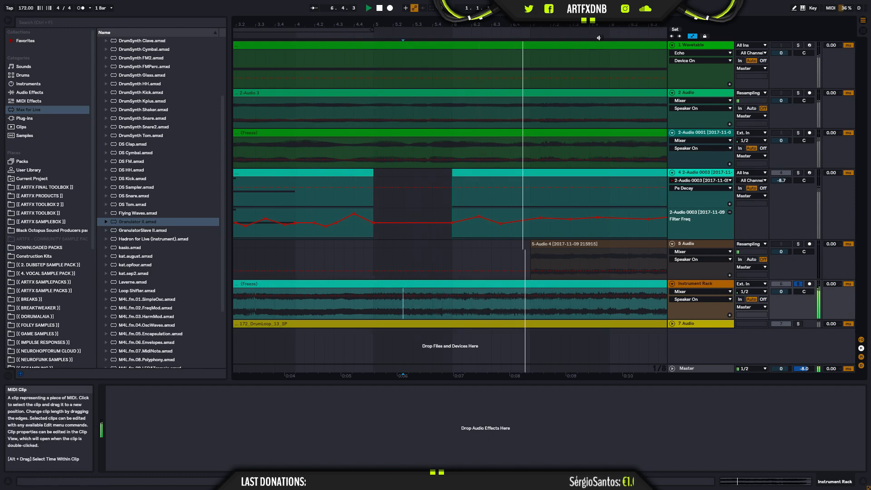
left_click_drag(599, 24, 339, 2)
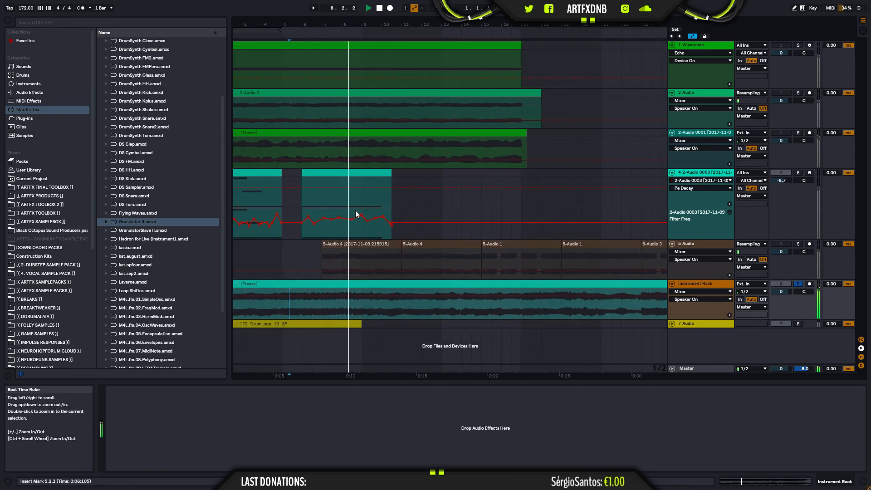
left_click(386, 309)
left_click(435, 308)
left_click(501, 306)
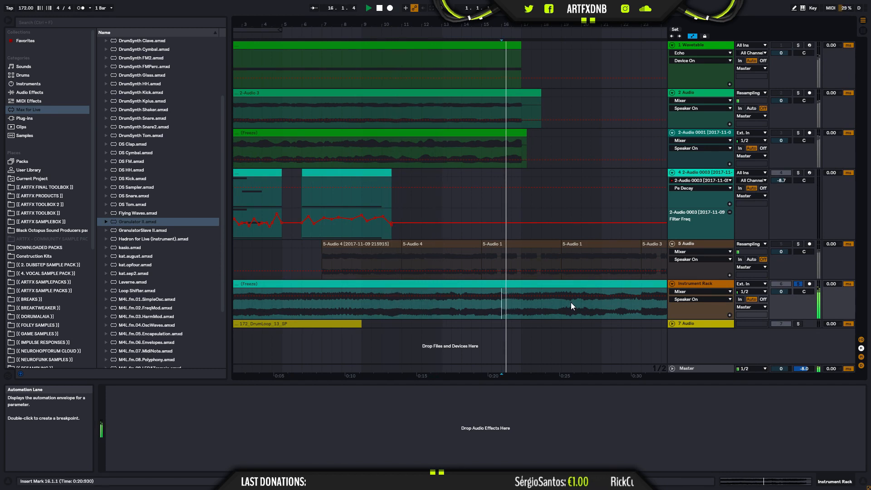
key("space")
left_click_drag(628, 24, 377, 9)
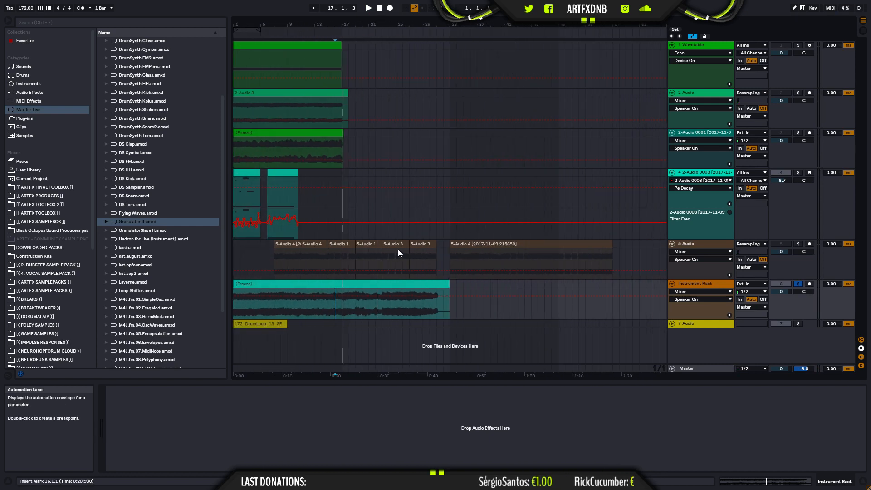
Step: Try to shift the first two 5 Audio clips earlier, and select all six short clips from bar 7 to 31
left_click_drag(284, 245, 270, 247)
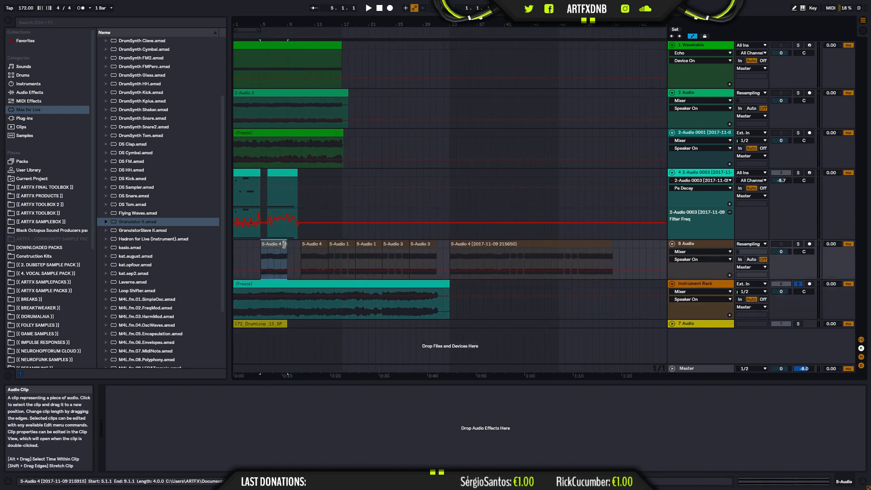
left_click_drag(323, 246, 298, 246)
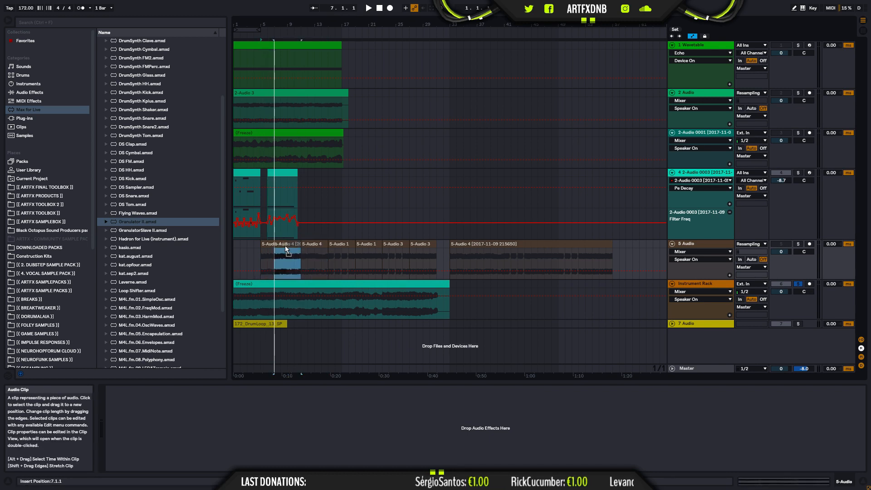
left_click(424, 247, "shift")
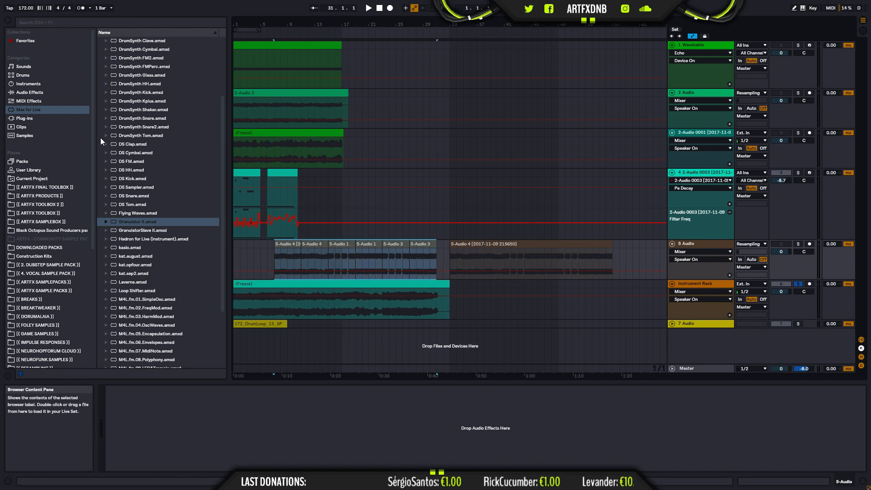
Step: Create a folder named LIVE 10 TEST inside the BASS folder of the ARTFX FINAL TOOLBOX
left_click(45, 187)
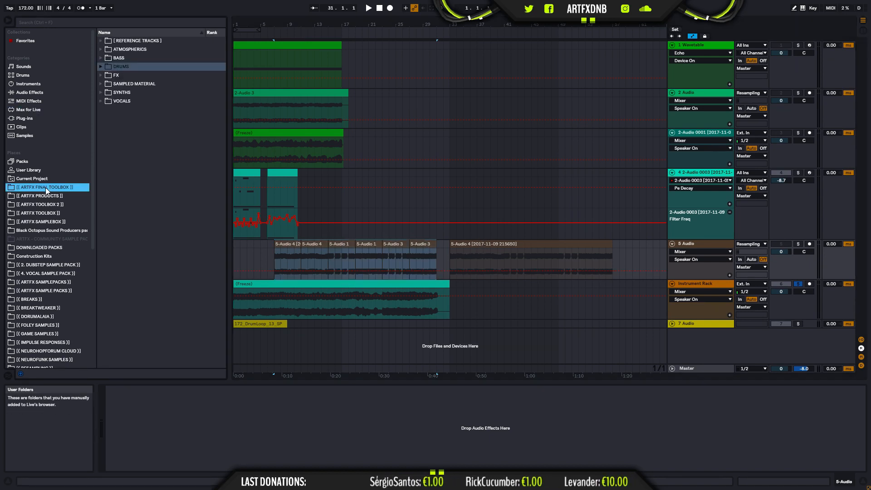
left_click(100, 58)
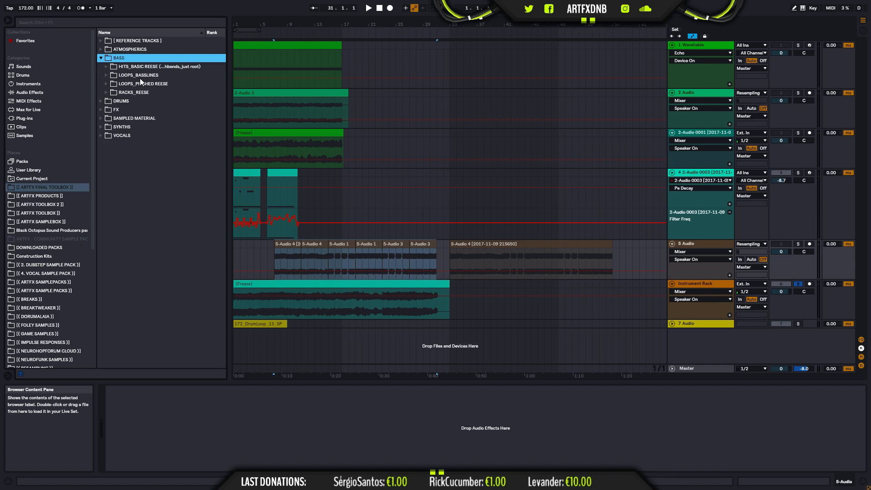
right_click(125, 58)
left_click(136, 64)
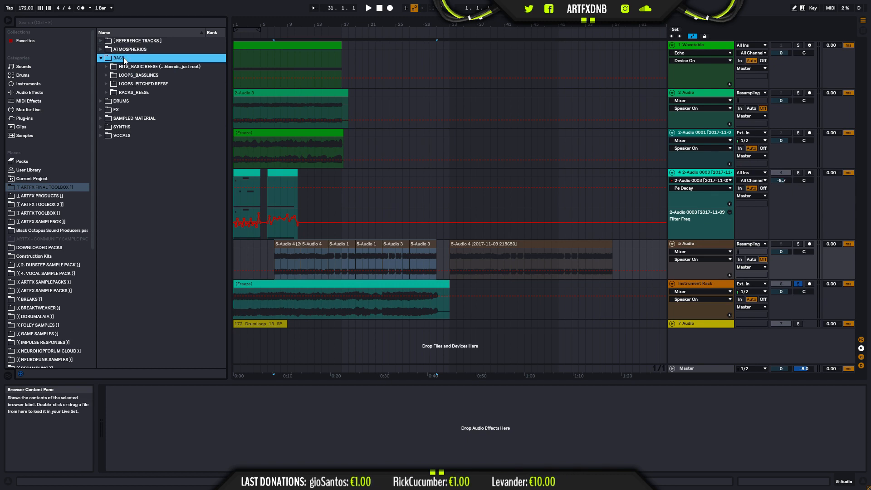
right_click(123, 57)
left_click(146, 81)
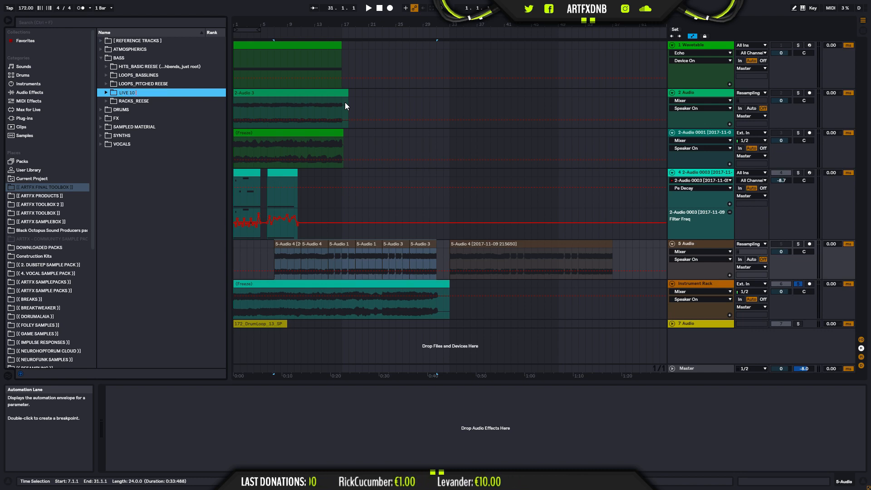
key("Return")
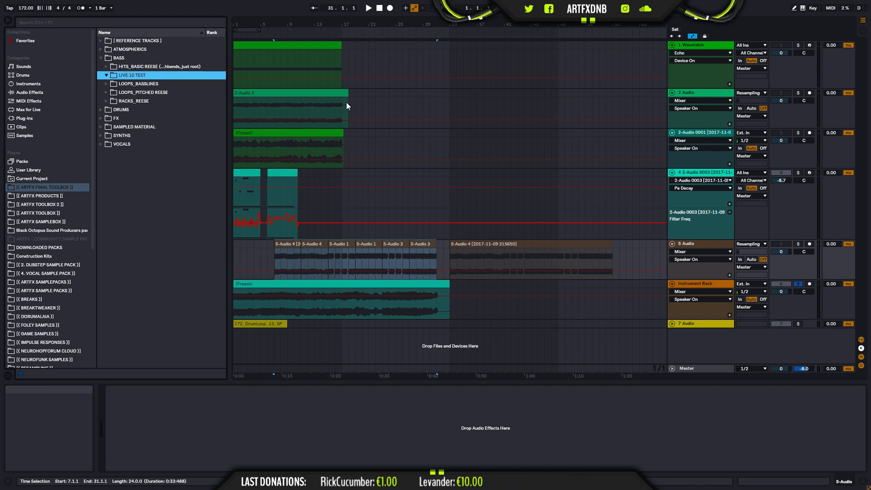
Step: Try to save the six selected 5 Audio clips together into the LIVE 10 TEST folder
left_click_drag(283, 245, 149, 74)
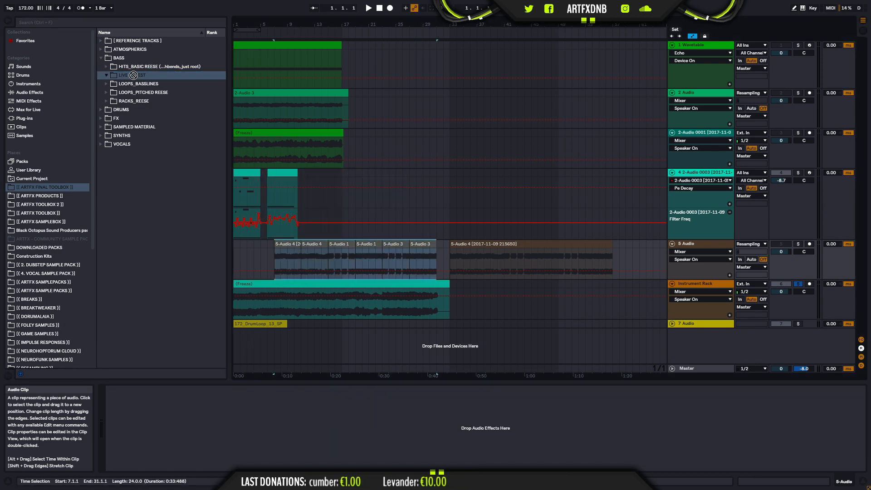
left_click_drag(133, 76, 133, 75)
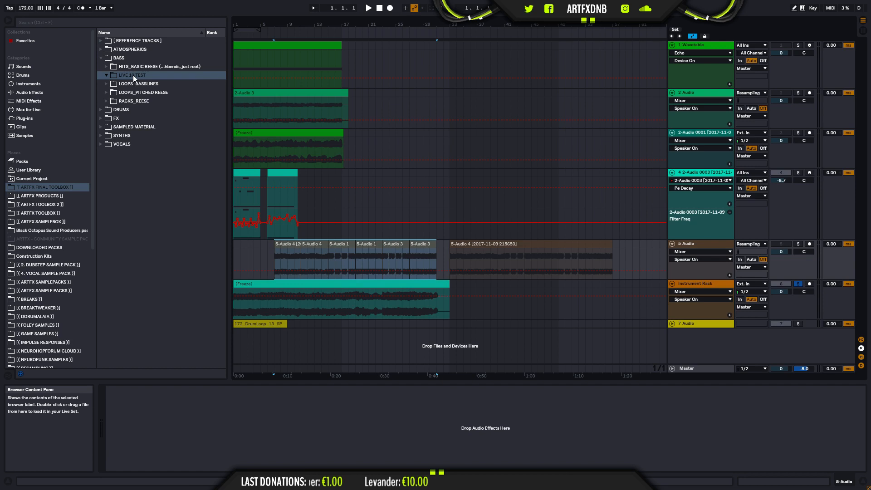
left_click_drag(292, 245, 172, 132)
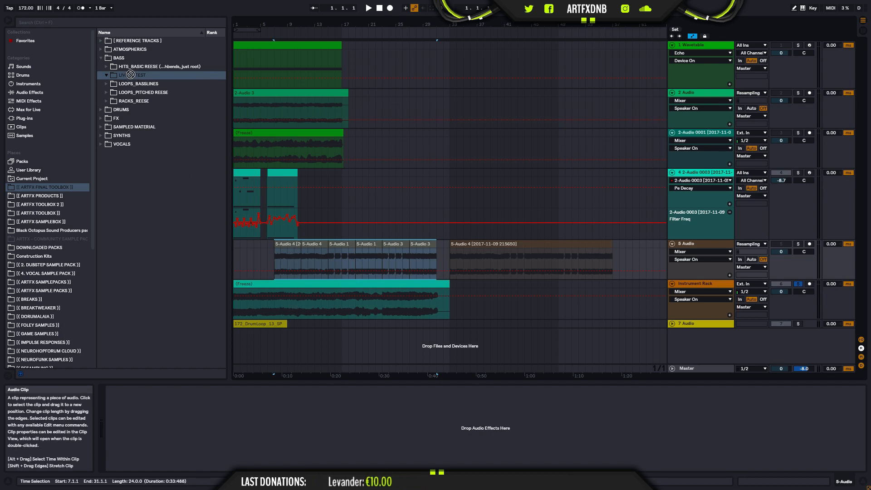
left_click_drag(131, 74, 131, 76)
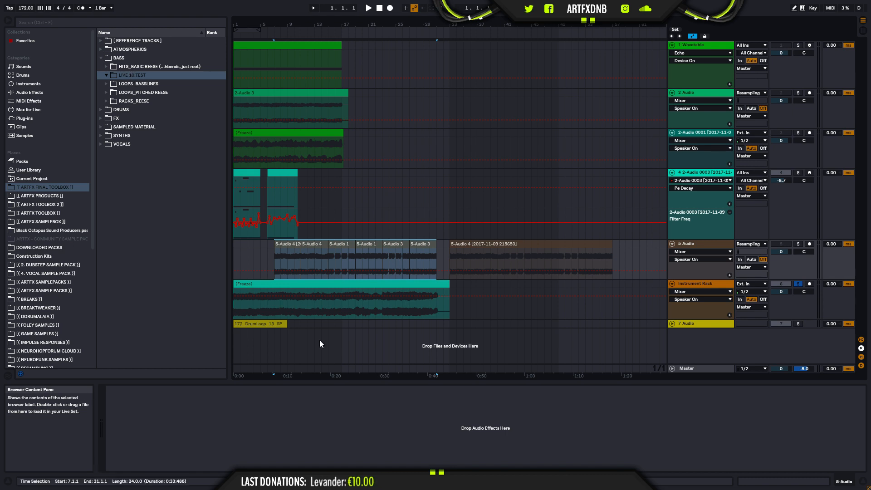
Step: Save only the first 5-Audio 4 clip into the LIVE 10 TEST folder and inspect its project's consolidated samples
left_click(279, 252)
left_click_drag(294, 245, 129, 74)
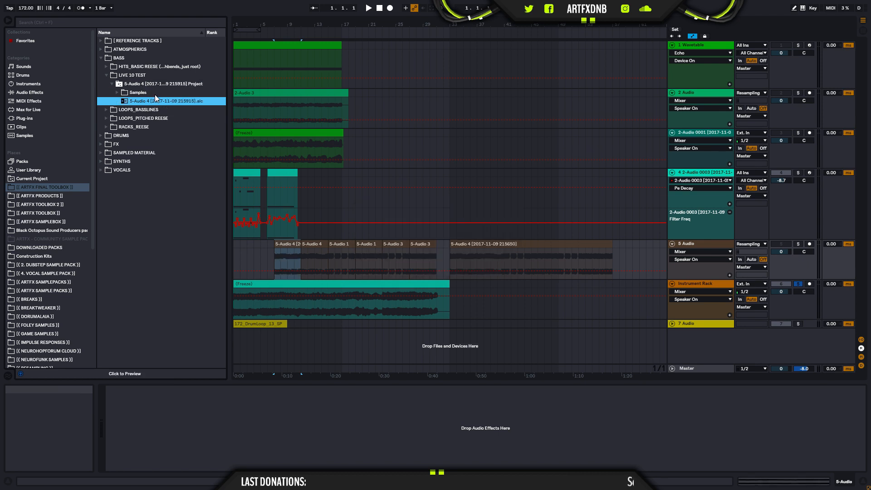
left_click(118, 93)
left_click(123, 101)
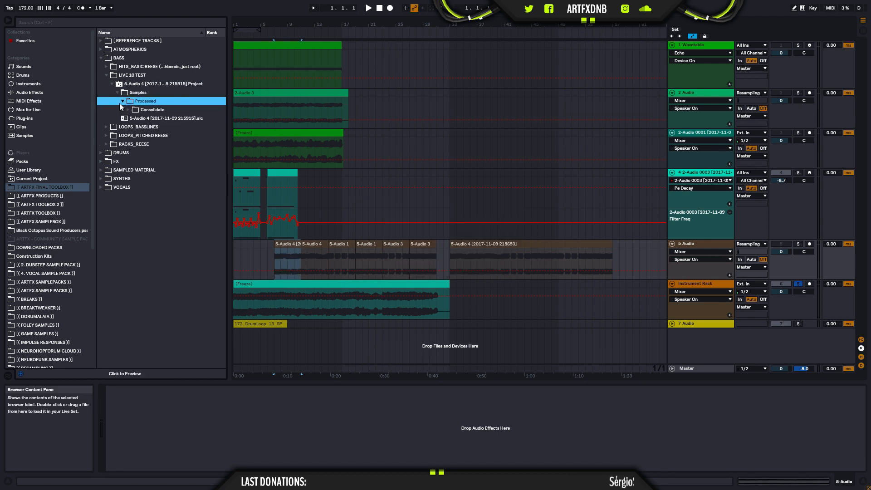
left_click(136, 110)
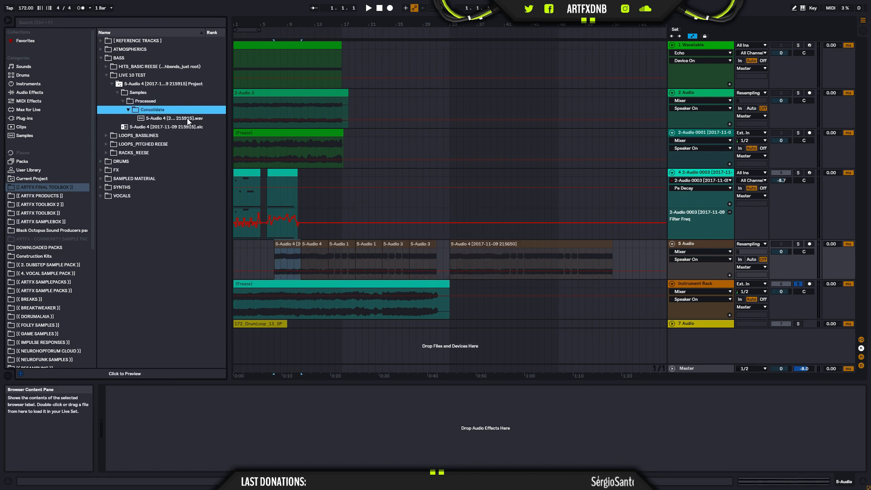
left_click(111, 84)
left_click(116, 78)
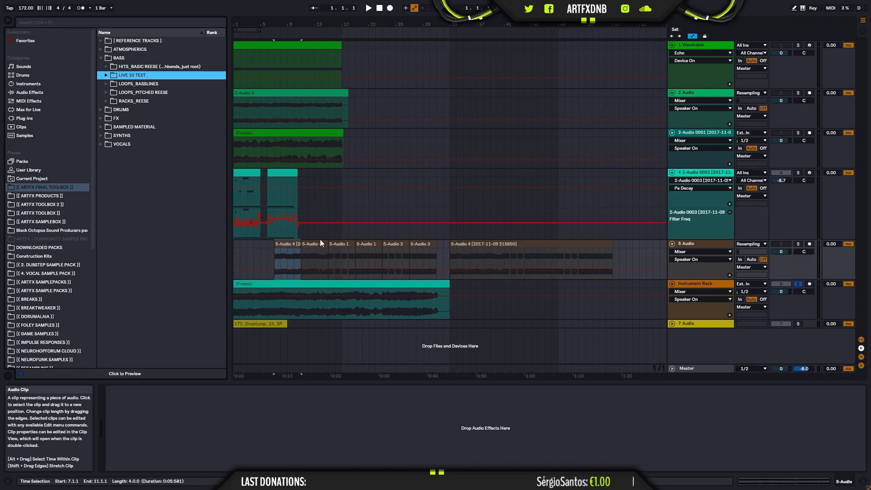
Step: Spread the six short 5 Audio clips from bar 1 with one-bar gaps and delete the long clip at bar 33
left_click(291, 239)
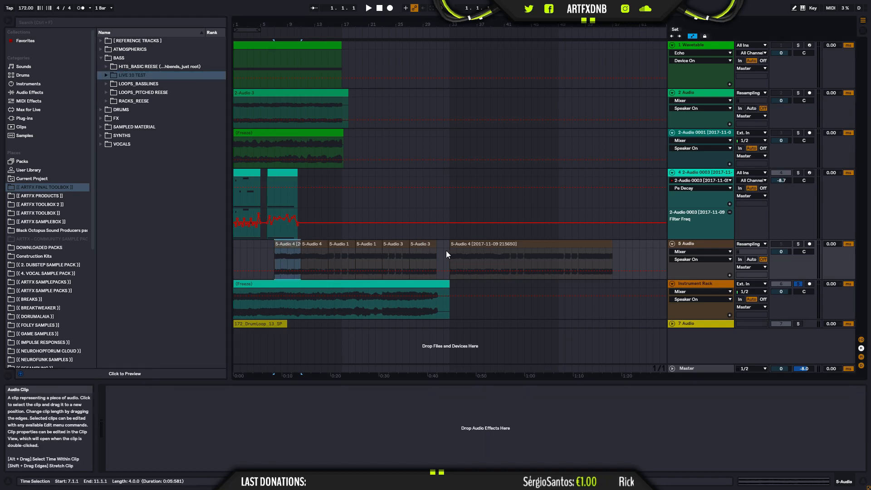
left_click(422, 254, "shift")
left_click(282, 245)
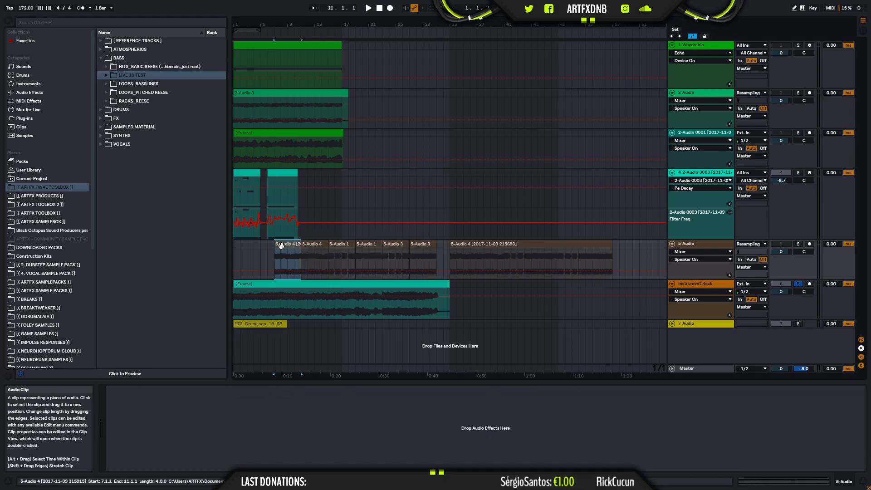
left_click_drag(288, 243, 246, 241)
left_click_drag(323, 245, 290, 246)
left_click_drag(343, 245, 420, 245)
left_click(392, 244)
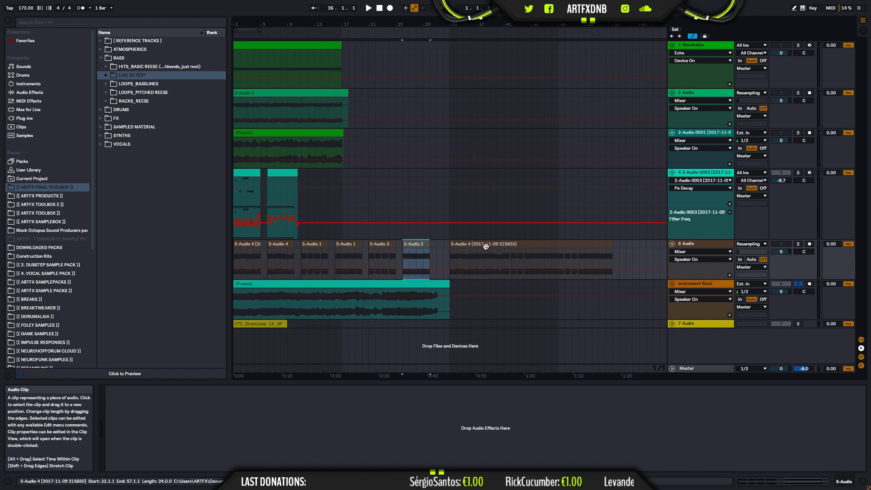
left_click(484, 244)
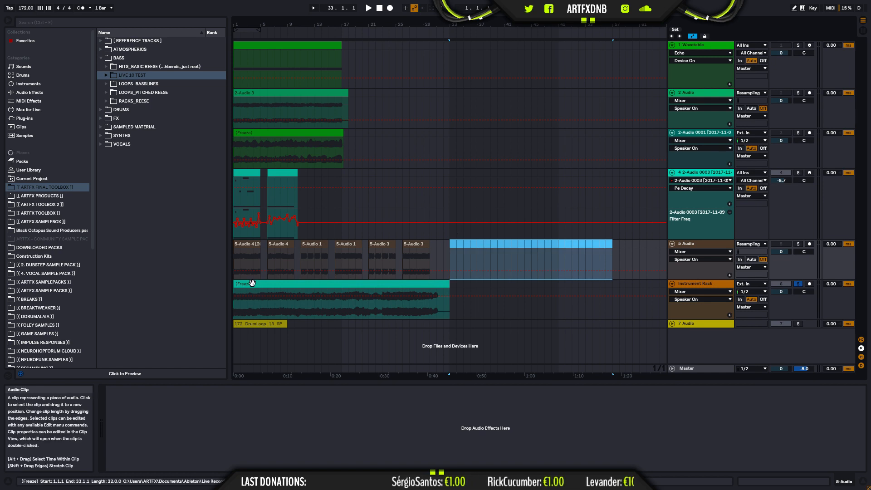
key("Delete")
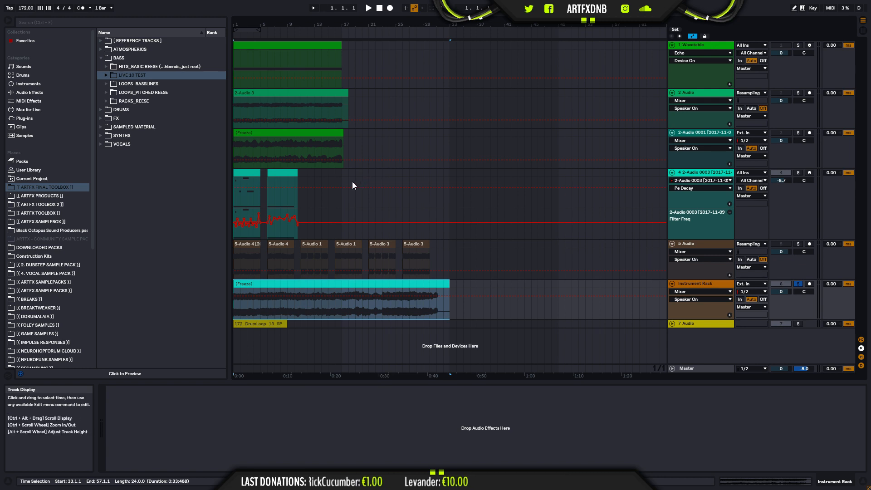
Step: Reopen the saved project in the LIVE 10 TEST folder and select the first 5-Audio 4 clip at bar 1
left_click(266, 200)
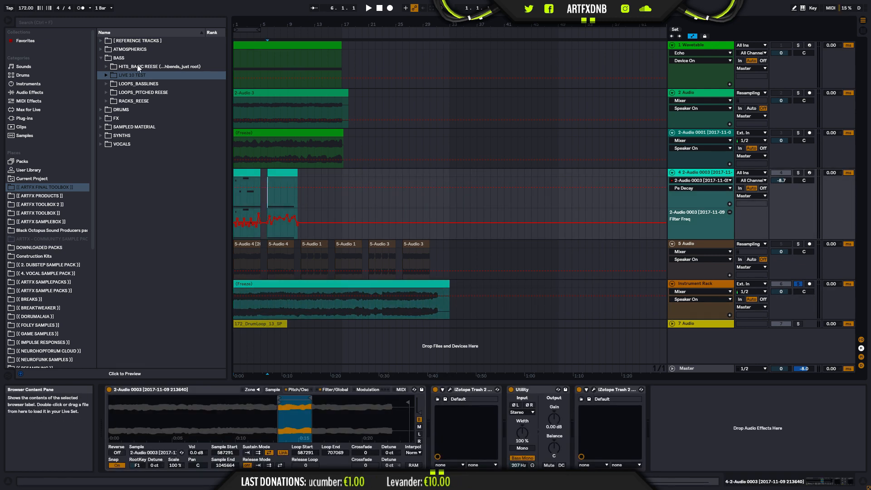
left_click(105, 75)
left_click(113, 84)
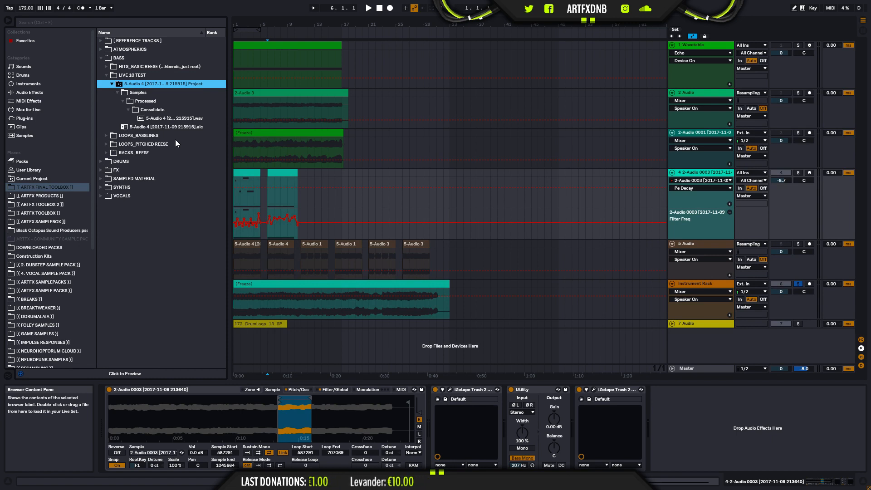
left_click(247, 250)
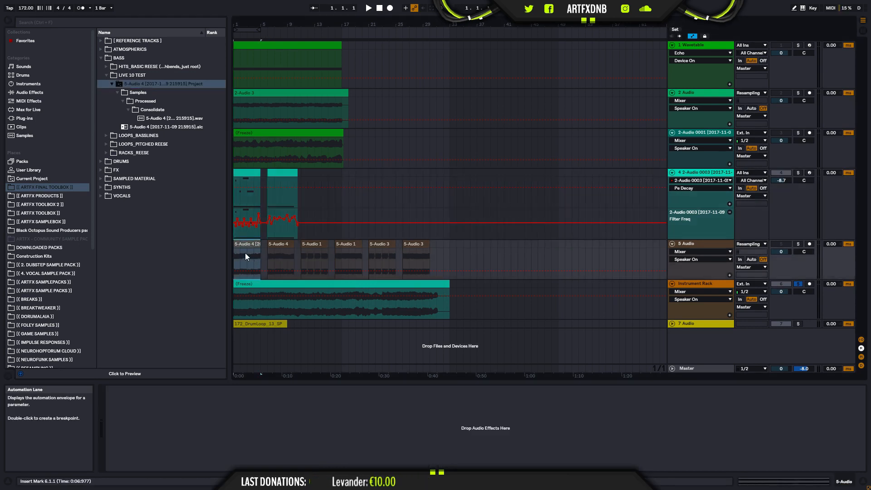
left_click(245, 245)
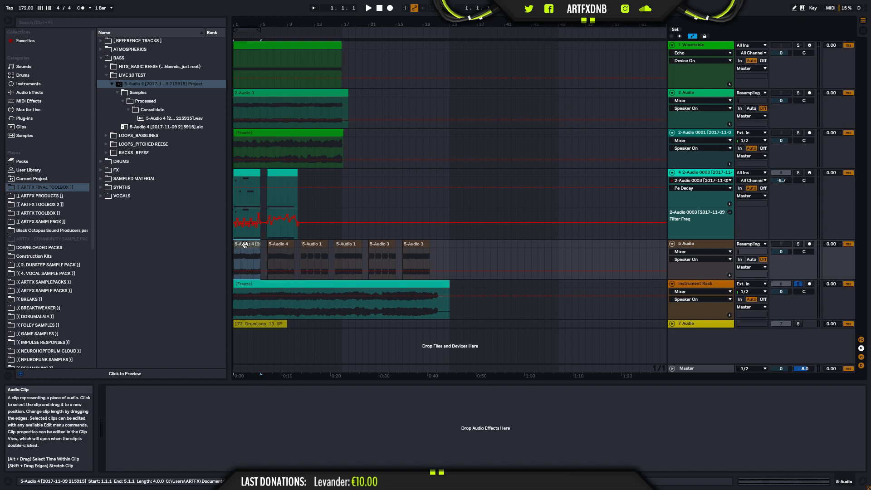
Step: Open the first 5-Audio 4 clip's sample view and inspect the saved project's Samples, Processed and Consolidate folders, WAV file and ALC file
double_click(245, 245)
left_click_drag(311, 397, 279, 385)
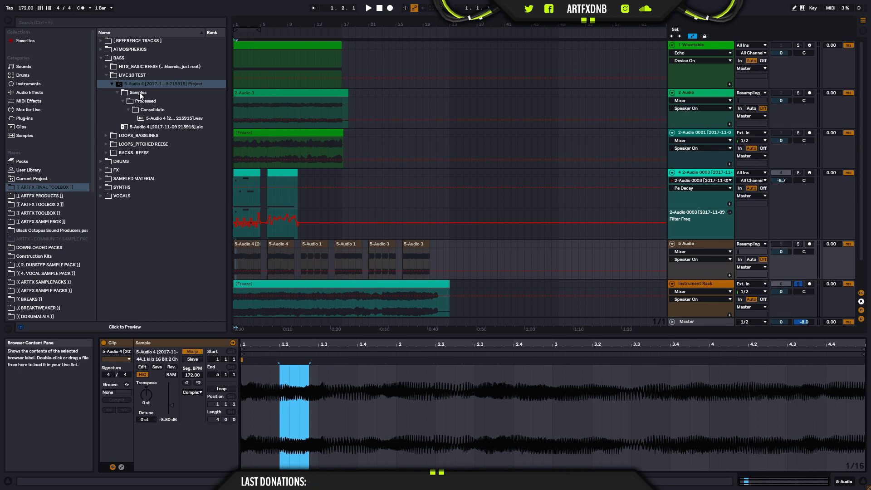
left_click(253, 248)
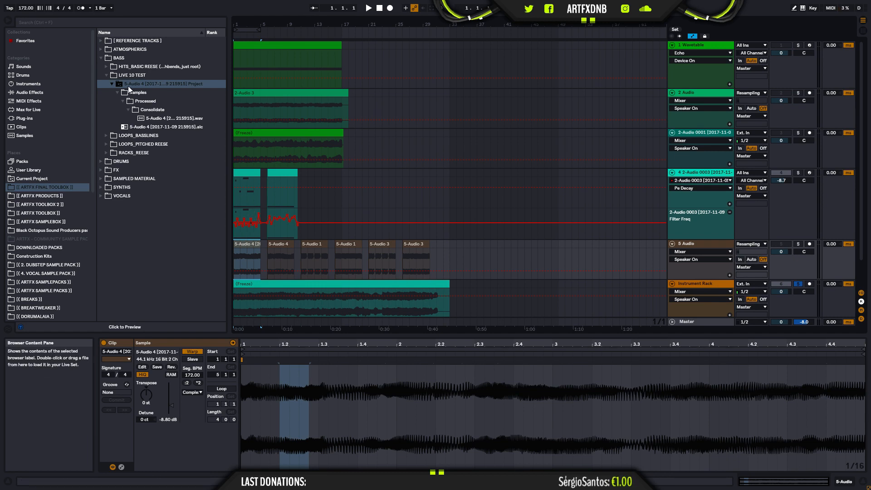
left_click(143, 96)
left_click(144, 100)
left_click(150, 109)
left_click(156, 118)
left_click(157, 128)
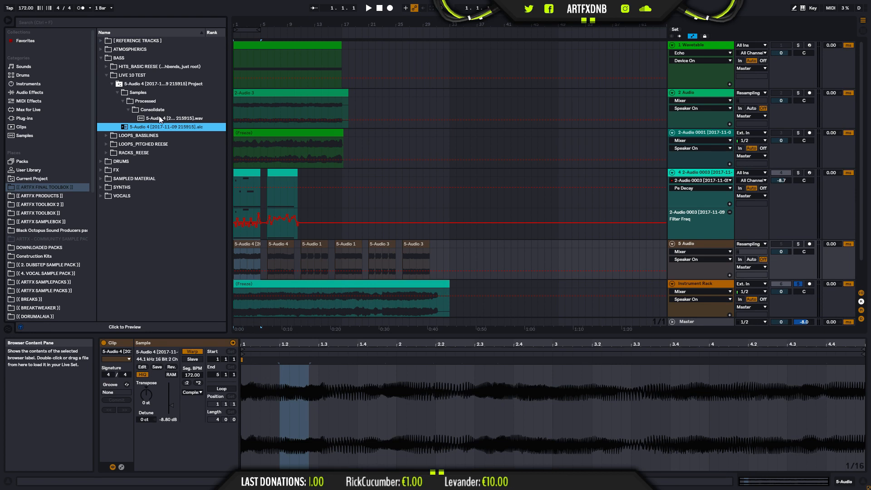
left_click(247, 243)
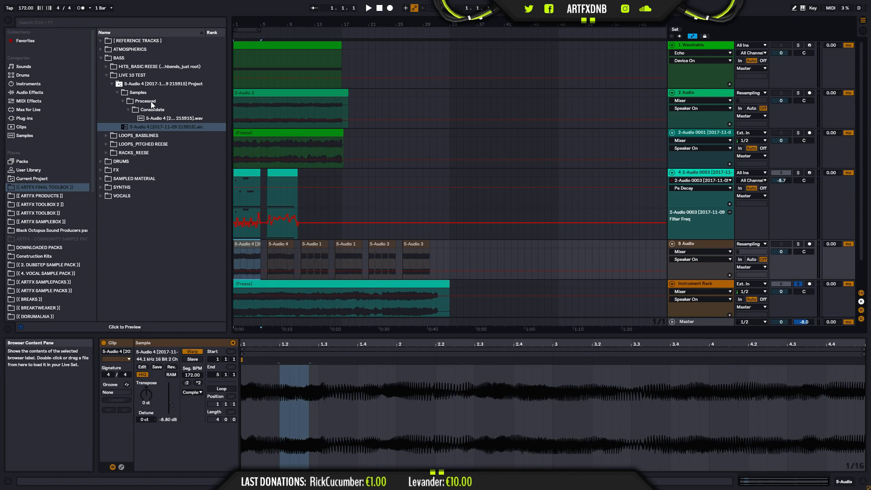
Step: Collapse the saved project, LIVE 10 TEST and BASS folders, and place the insert marker at bar 33 on the 5 Audio track
left_click(115, 85)
left_click(107, 75)
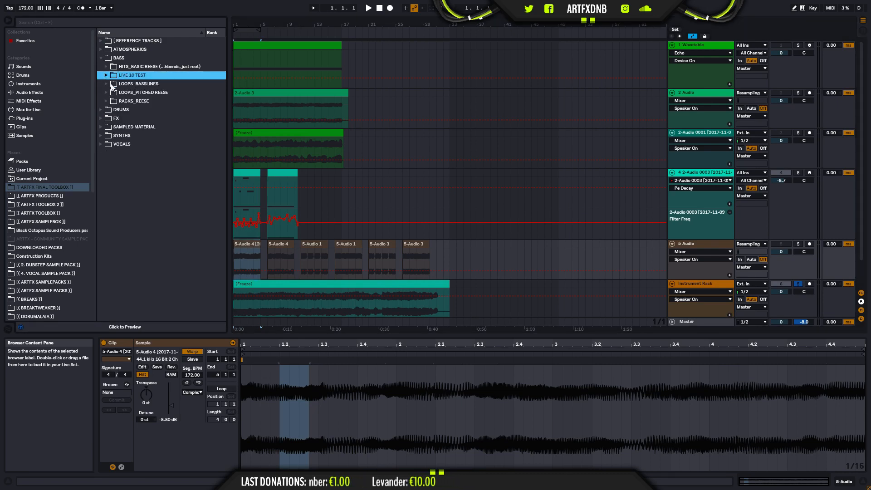
left_click(457, 251)
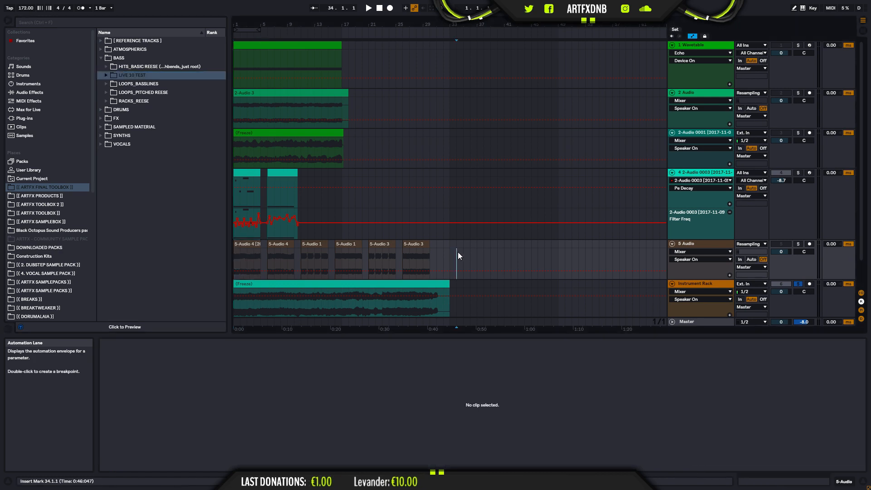
scroll(495, 242, "down", 1)
scroll(504, 227, "up", 1)
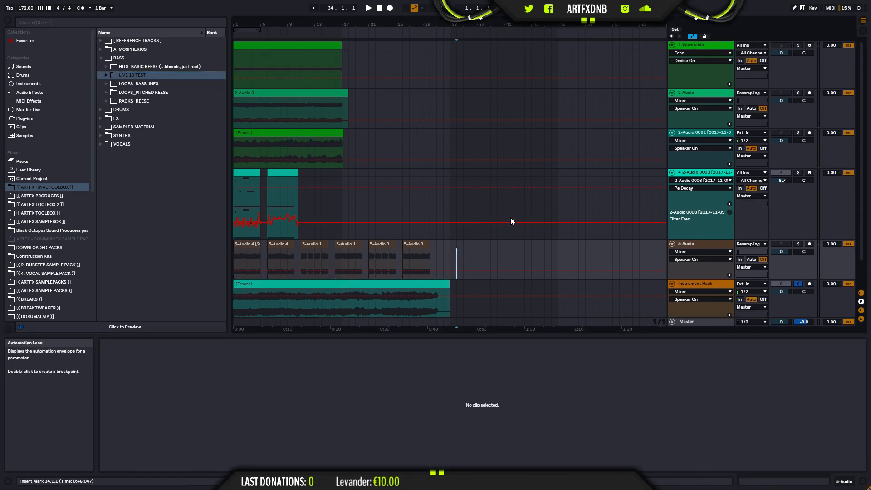
scroll(511, 219, "down", 1)
left_click(450, 229)
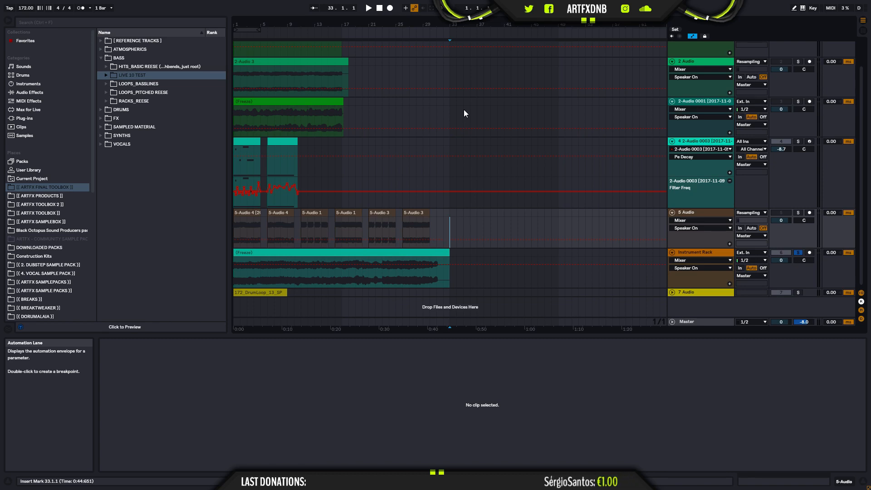
left_click(101, 59)
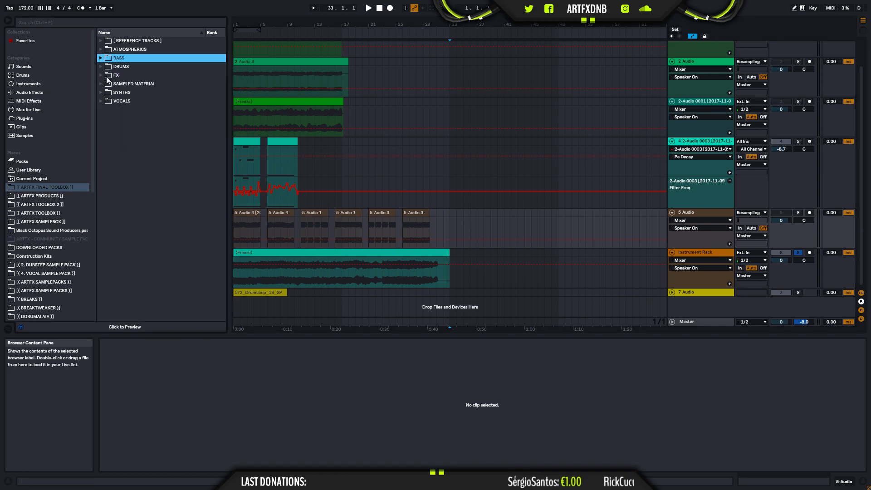
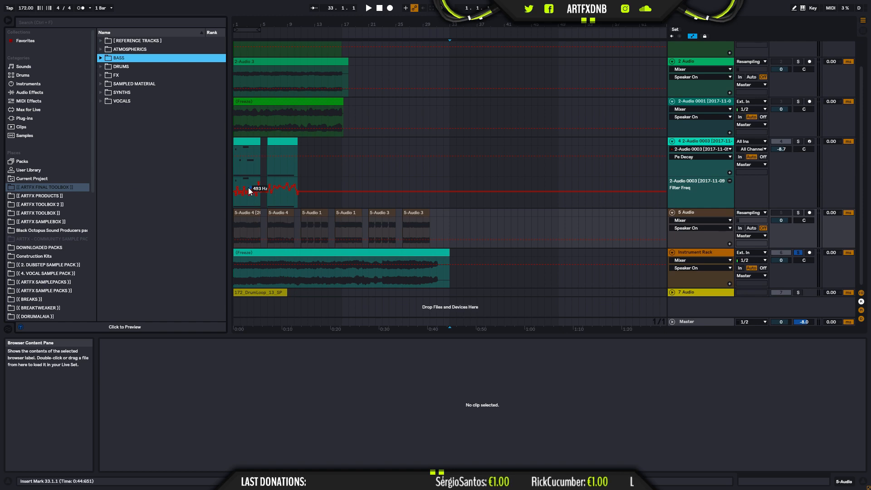
Step: View the notes of the first MIDI clip on the 4 2-Audio 0003 track and display the 1 Wavetable track's device chain
left_click(233, 150)
left_click(233, 150)
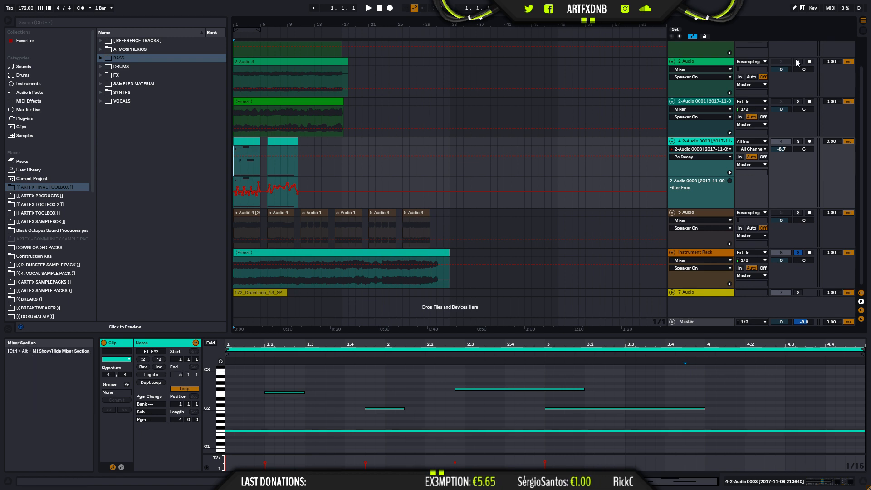
left_click(710, 62)
scroll(688, 89, "up", 1)
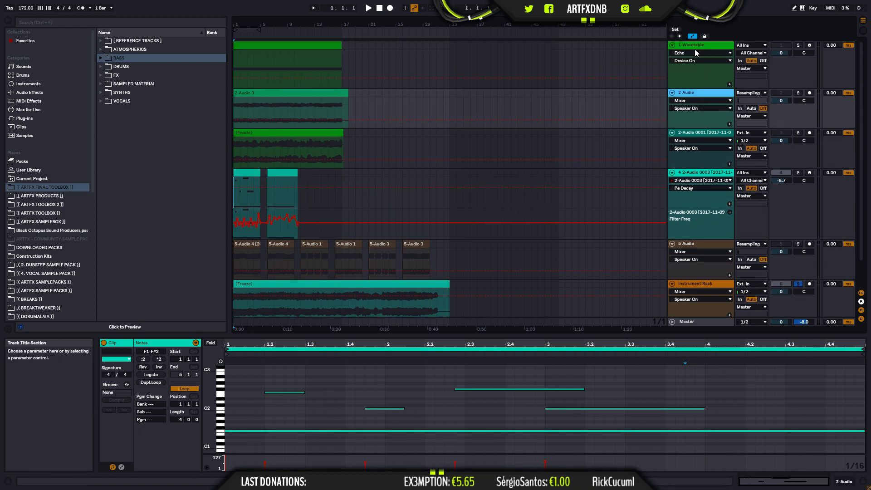
left_click(695, 48)
left_click(763, 485)
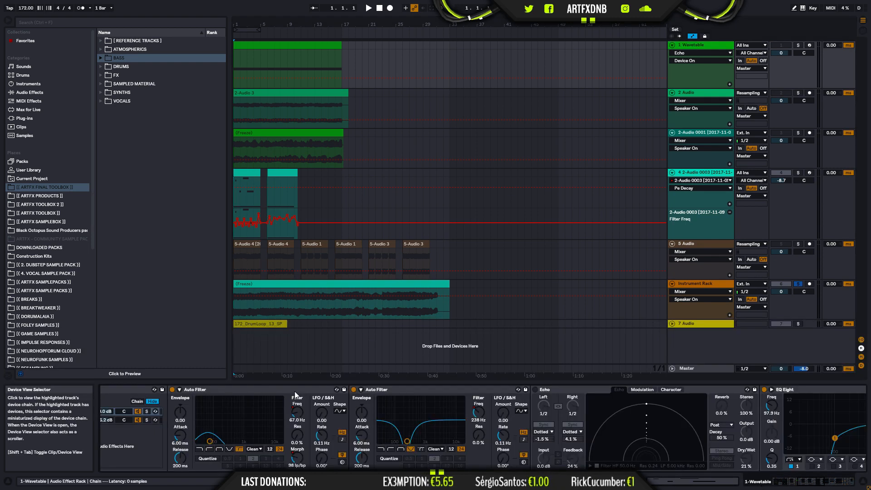
Step: Expand the Wavetable synth's oscillator and modulation view, and play the 1 Wavetable track's clip soloed from bar 1
left_click_drag(817, 485, 784, 484)
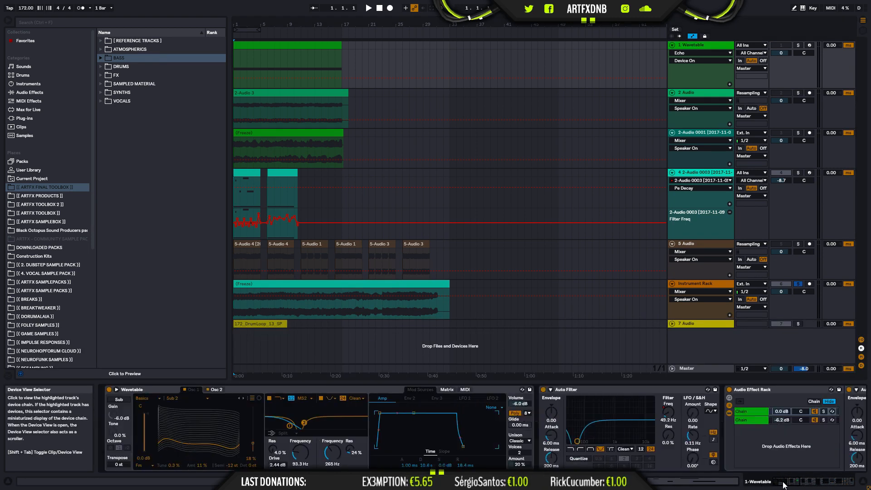
left_click(420, 389)
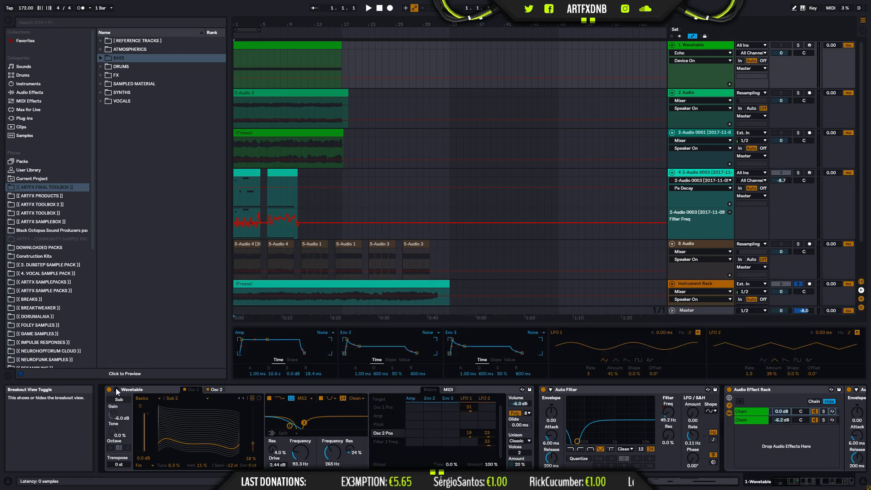
left_click_drag(412, 325, 413, 229)
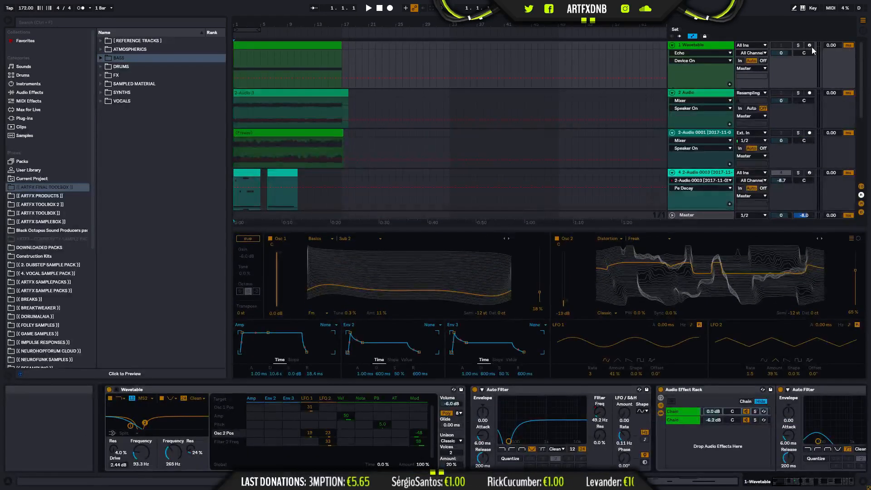
left_click(319, 43)
key("space")
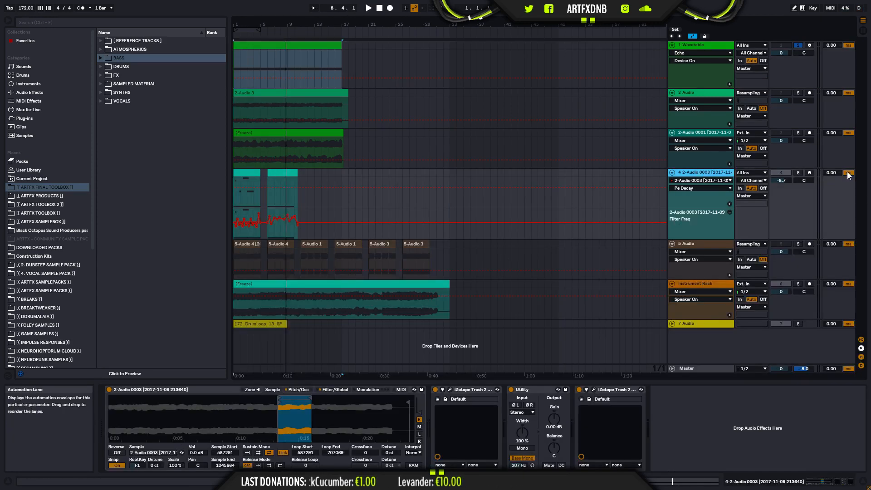
Step: Solo the 5 Audio track and audition its clips at bars 11, 16 and 21
left_click(718, 243)
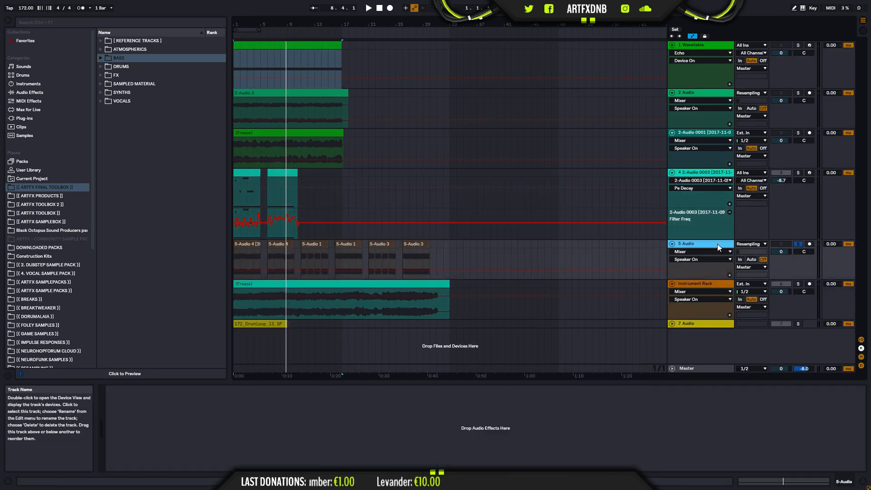
left_click(258, 245)
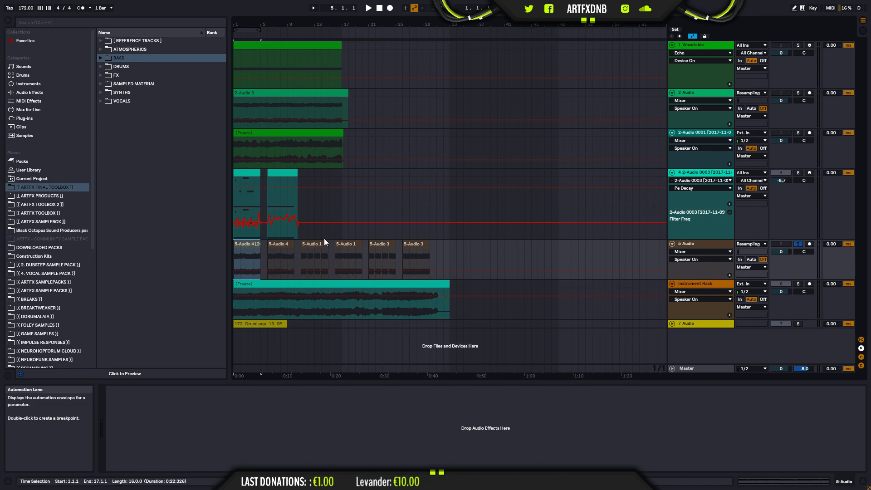
left_click(310, 243)
key("space")
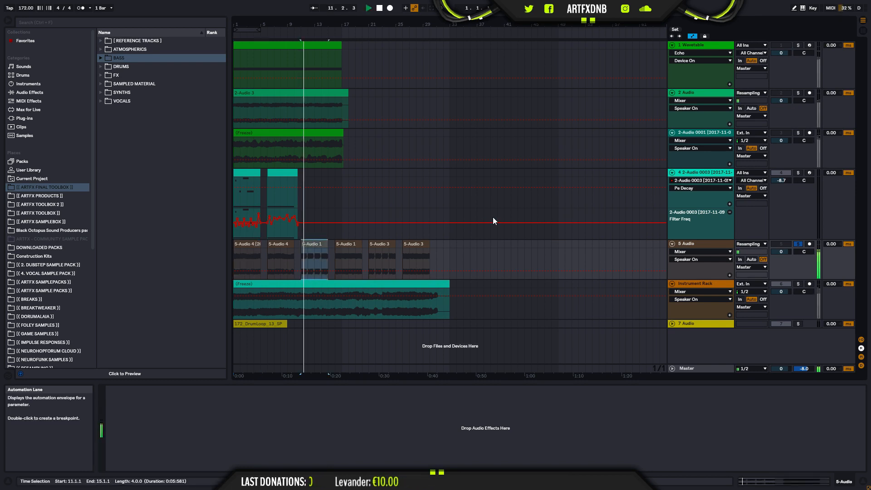
left_click(351, 244)
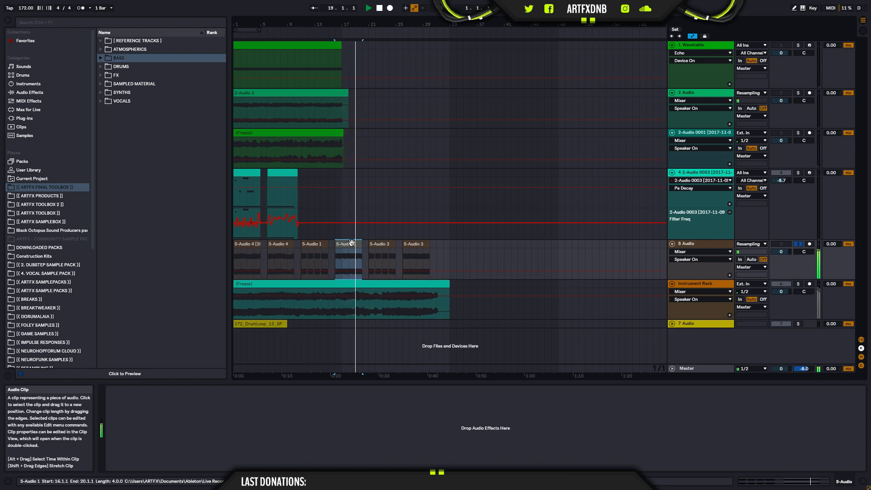
key("space")
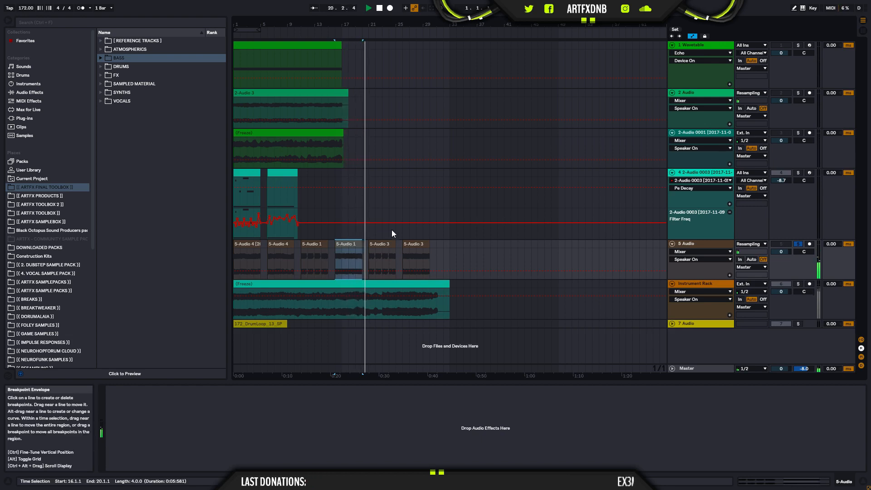
key("Right")
key("space")
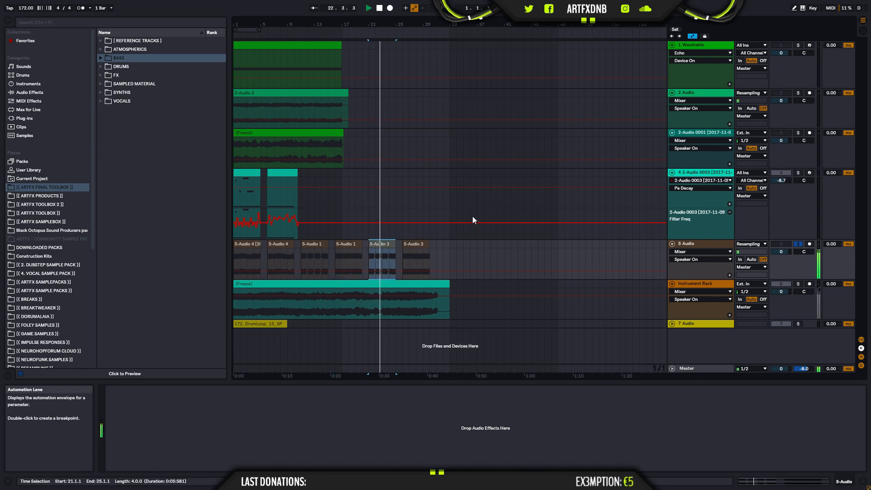
key("space")
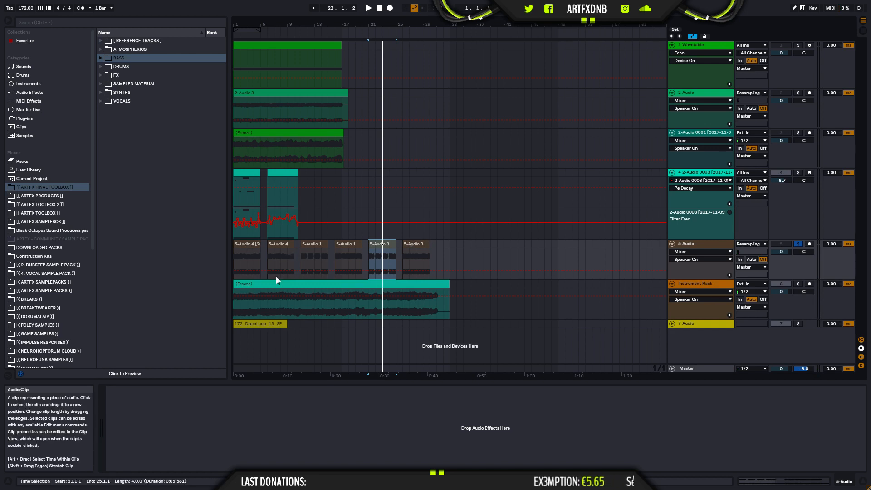
Step: Solo the Instrument Rack track, play its frozen clip from bar 5 and set the track volume to -3.9 dB
left_click(304, 284)
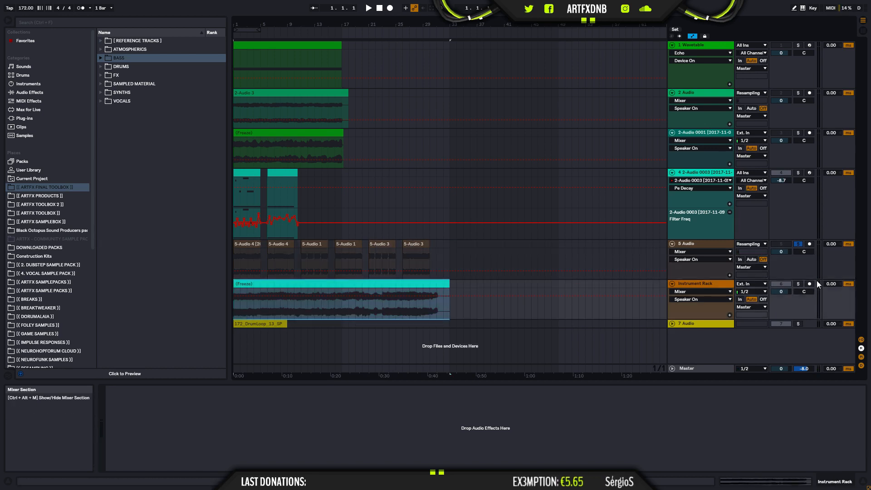
left_click(798, 284)
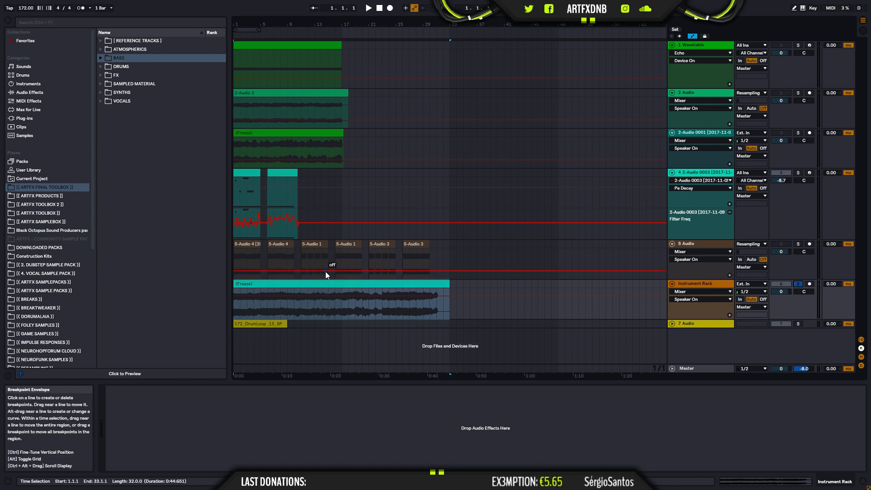
left_click(349, 285)
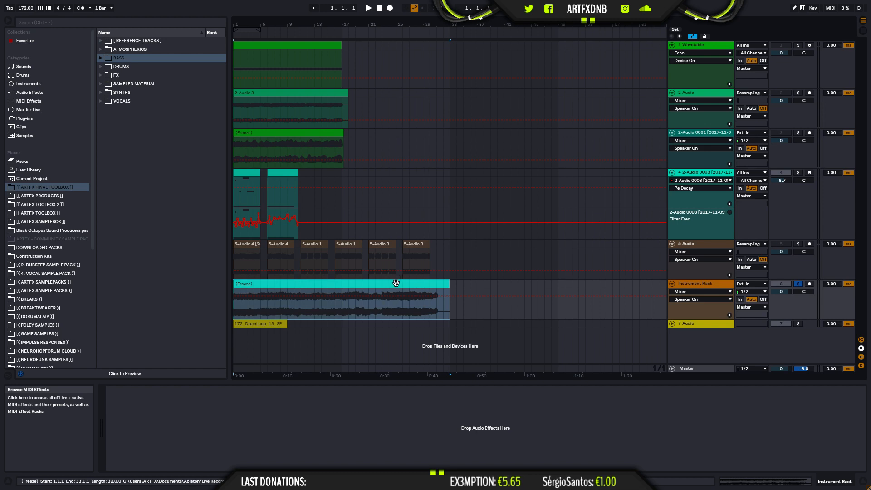
left_click(258, 306)
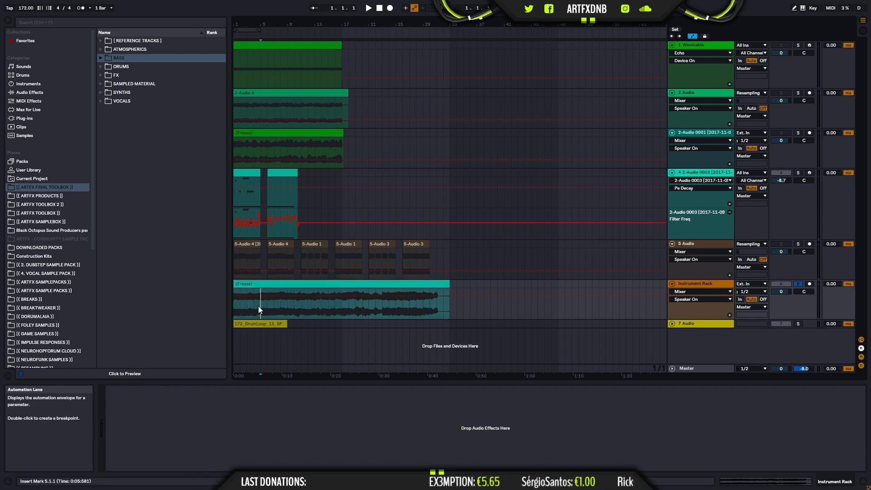
key("space")
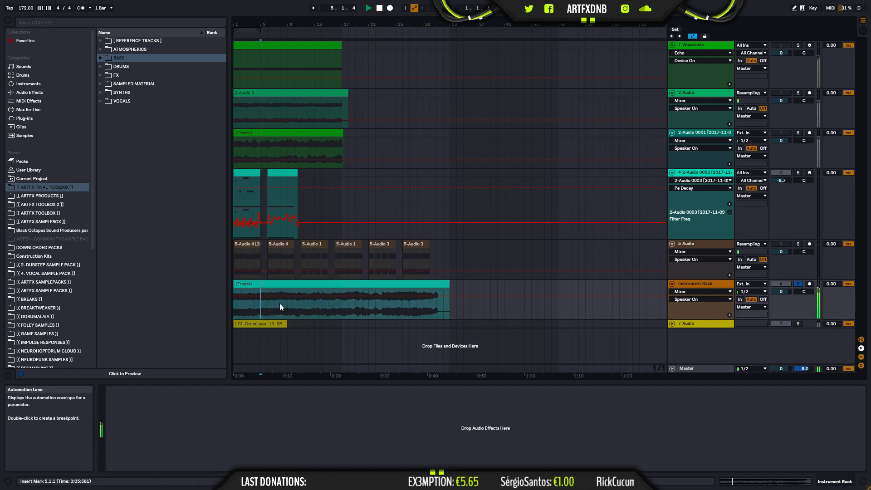
left_click_drag(781, 292, 782, 309)
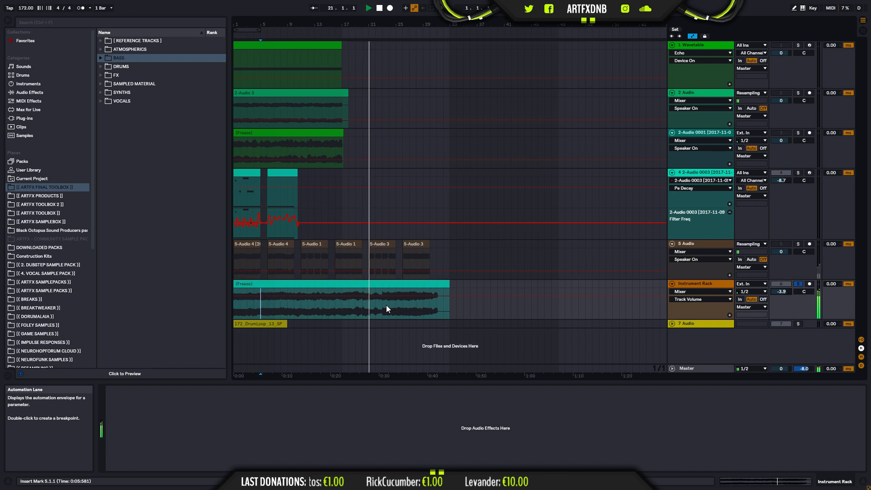
Step: Replay the frozen Instrument Rack clip from bar 20 and from the middle of bar 19
key("space")
left_click(362, 308)
key("space")
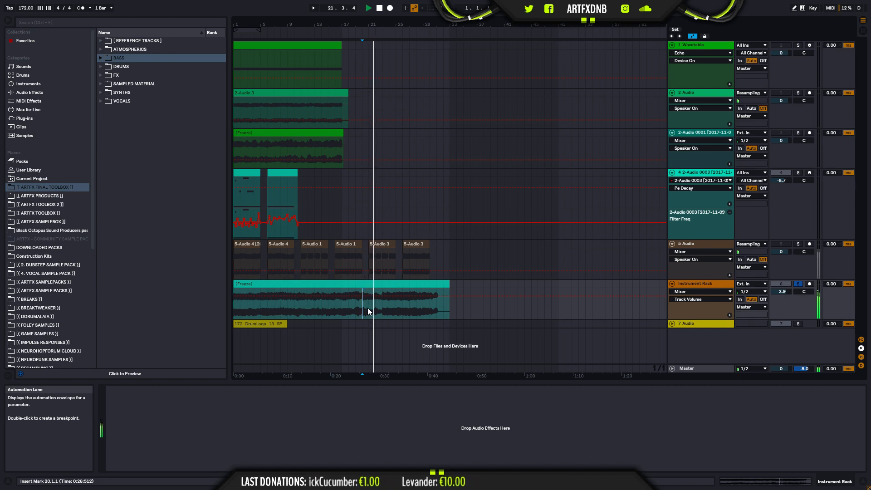
key("space")
left_click(360, 306)
key("space")
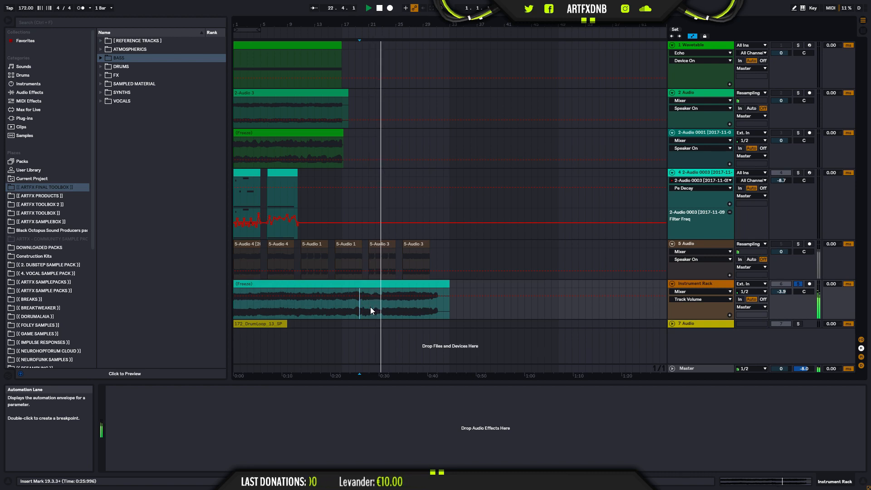
key("space")
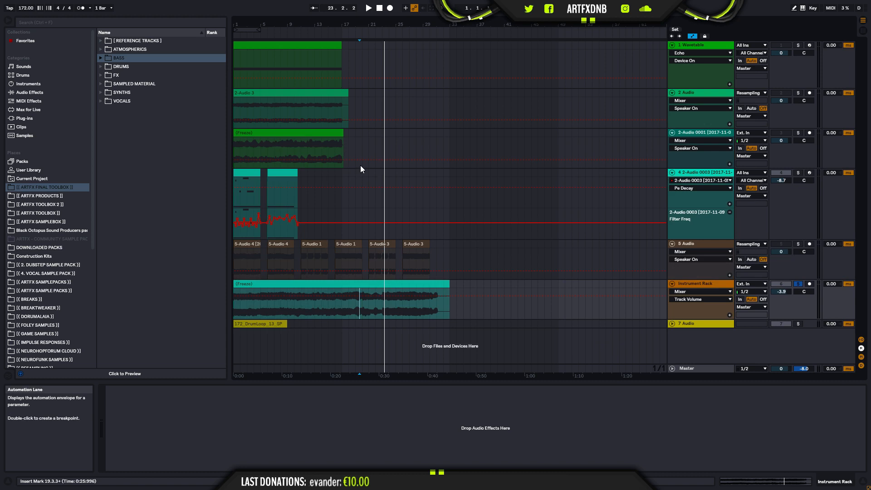
Step: Show the 1 Wavetable track's devices again and collapse the synth's expanded view
left_click(692, 48)
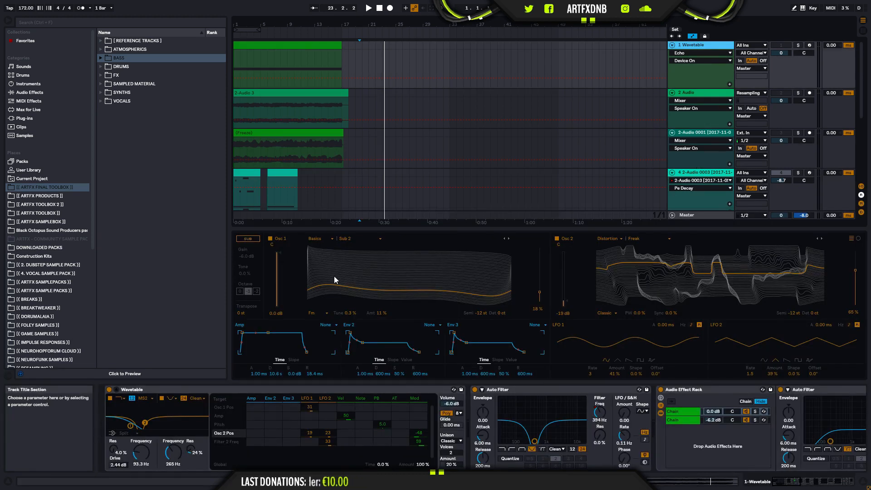
left_click_drag(266, 229, 289, 401)
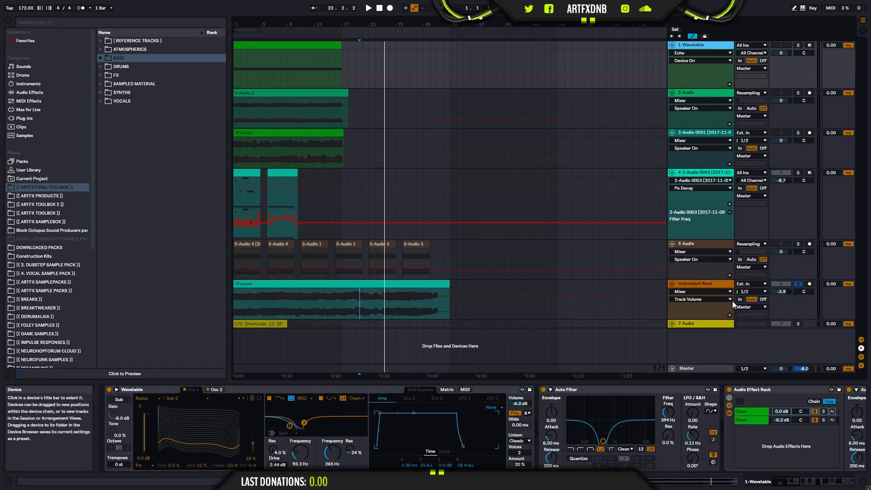
right_click(703, 326)
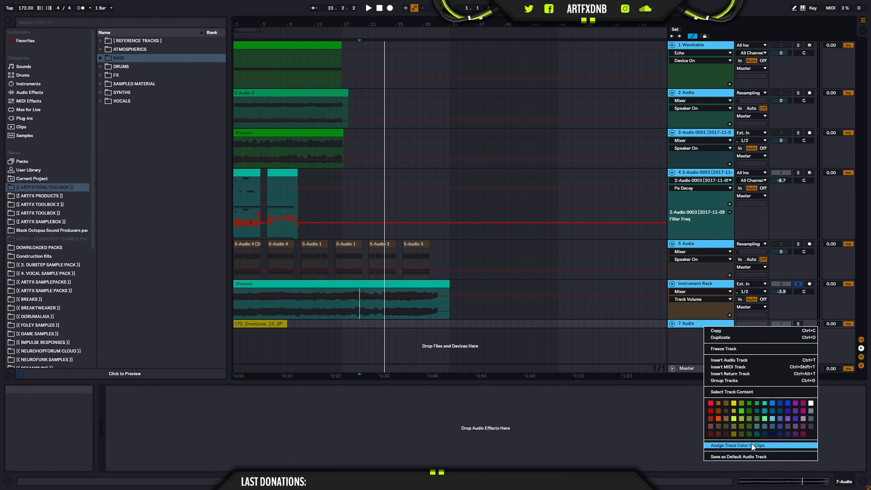
right_click(680, 46)
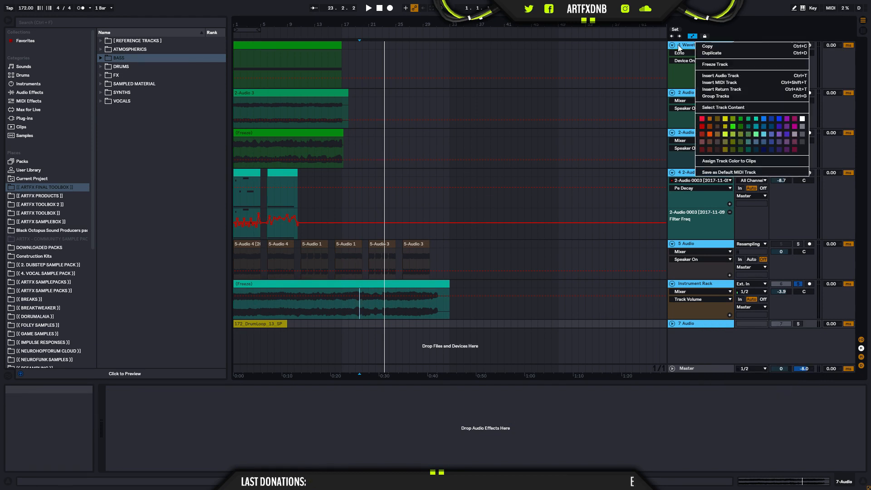
left_click(680, 46)
left_click(680, 46)
right_click(686, 47)
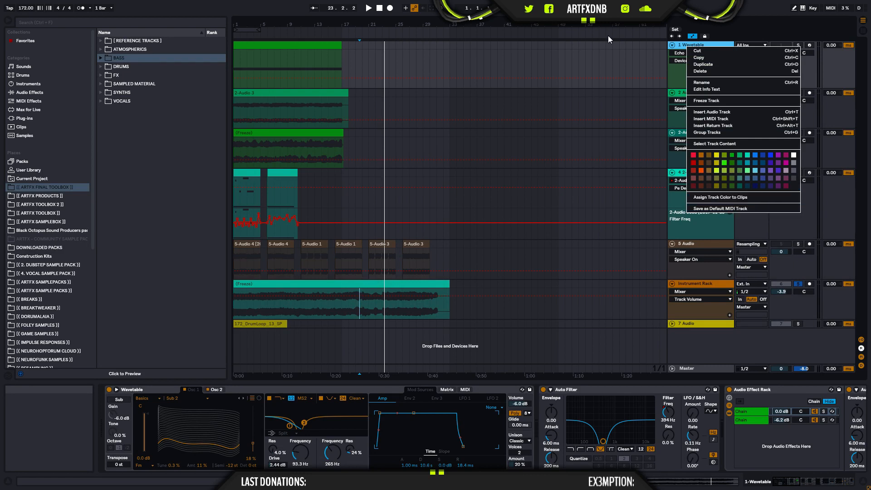
key("Escape")
key("a")
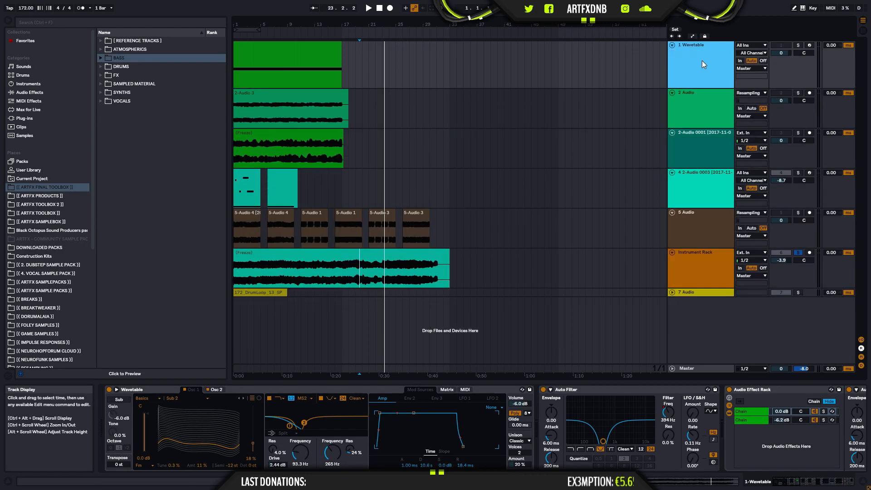
key("a")
right_click(701, 50)
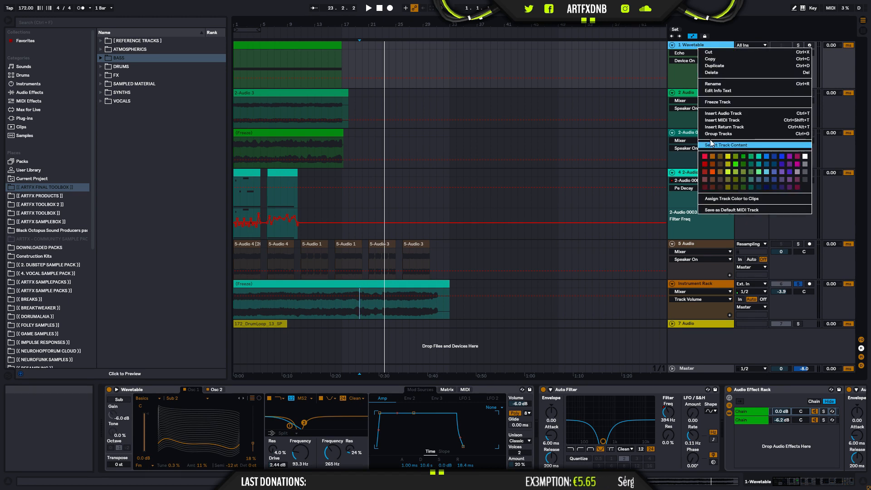
key("Escape")
Step: Show the 1 Wavetable track's Auto Filter Frequency and first rack-chain Auto Filter Frequency automation in separate lanes
left_click(693, 54)
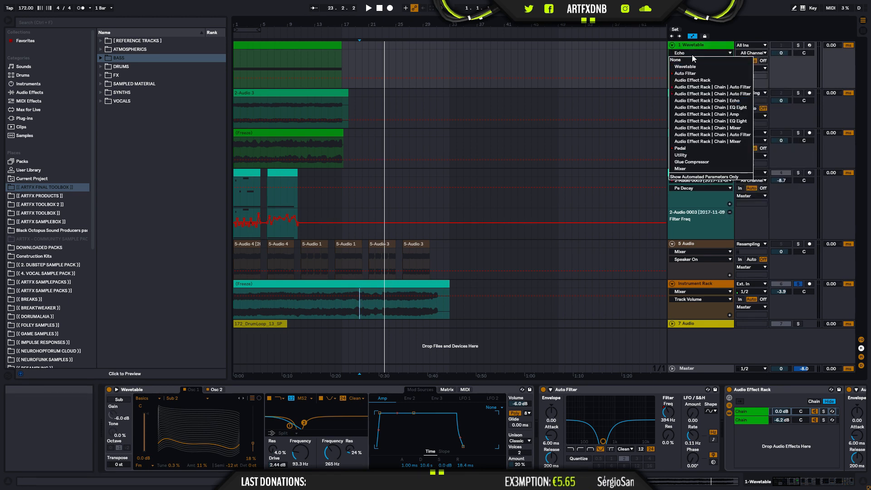
left_click(691, 54)
left_click(684, 53)
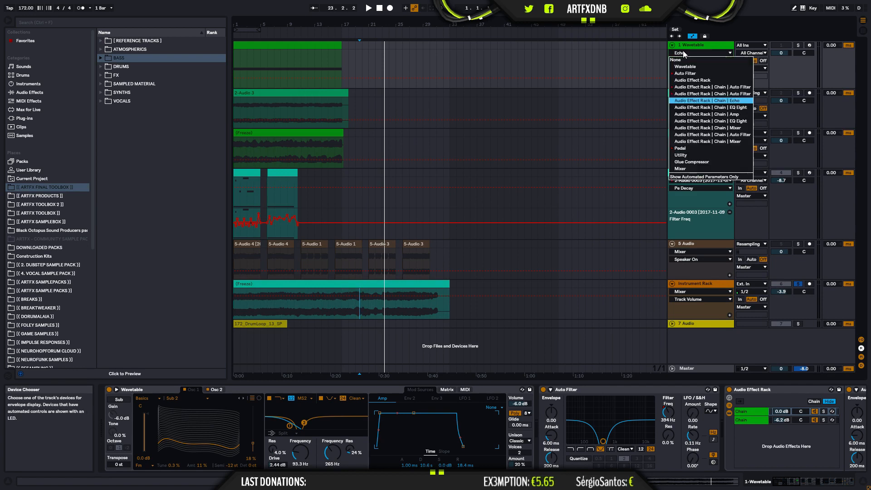
left_click(683, 59)
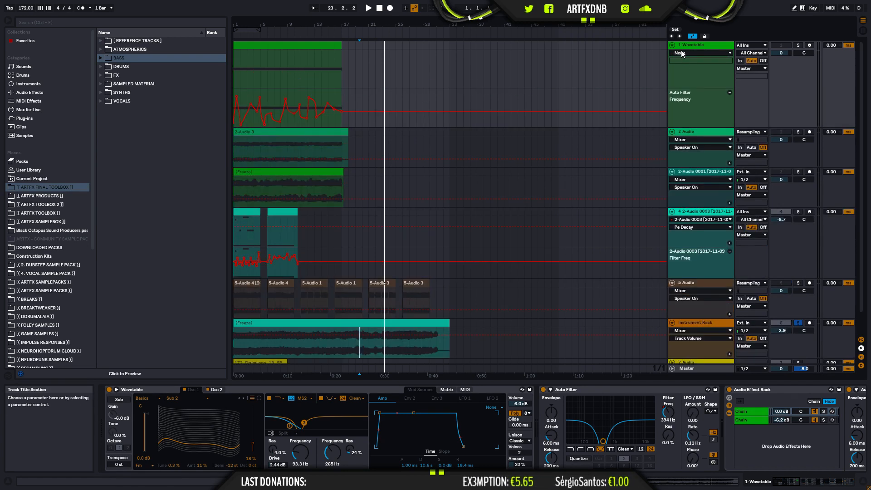
left_click(682, 53)
left_click(692, 87)
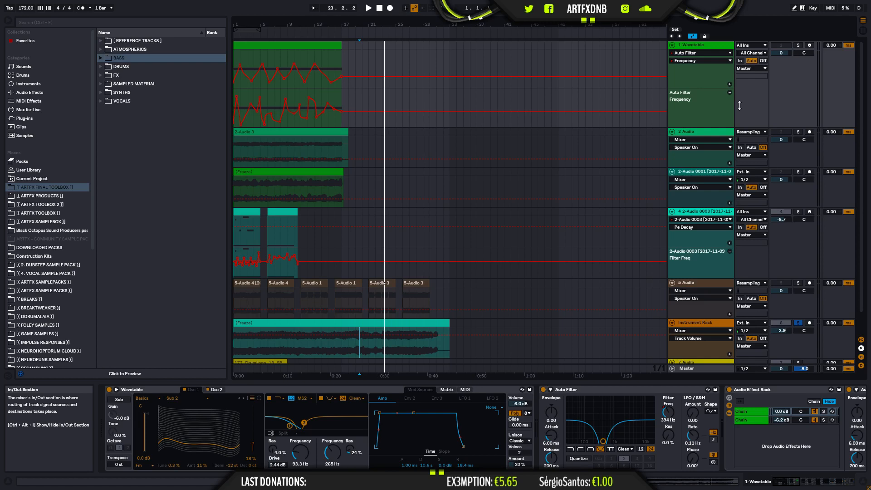
left_click(730, 84)
Step: Add lanes for the second rack-chain Auto Filter Frequency and Pedal Mid automation, then hide the arrangement's automation
left_click(684, 53)
left_click(705, 94)
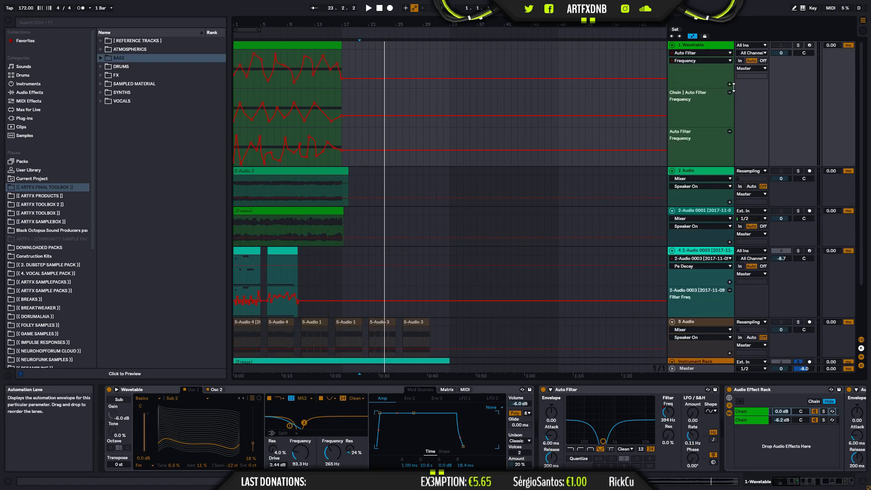
left_click(730, 85)
left_click(690, 54)
left_click(695, 148)
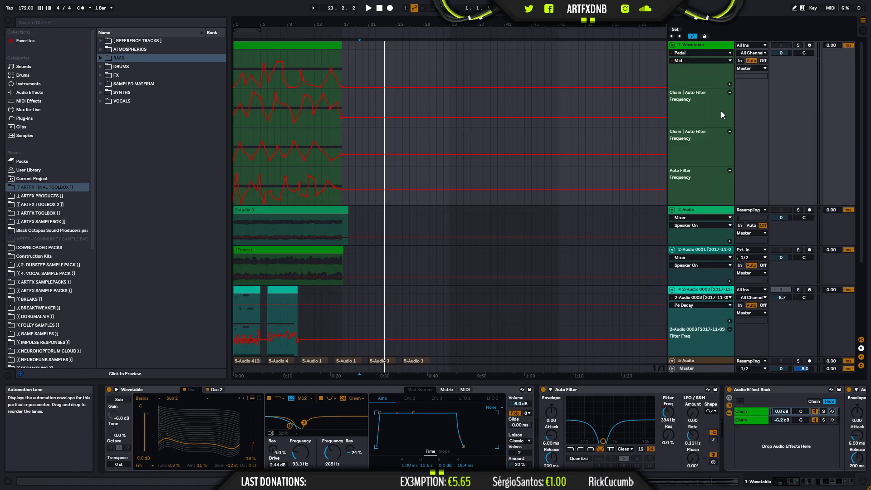
left_click(729, 84)
left_click(236, 67)
key("a")
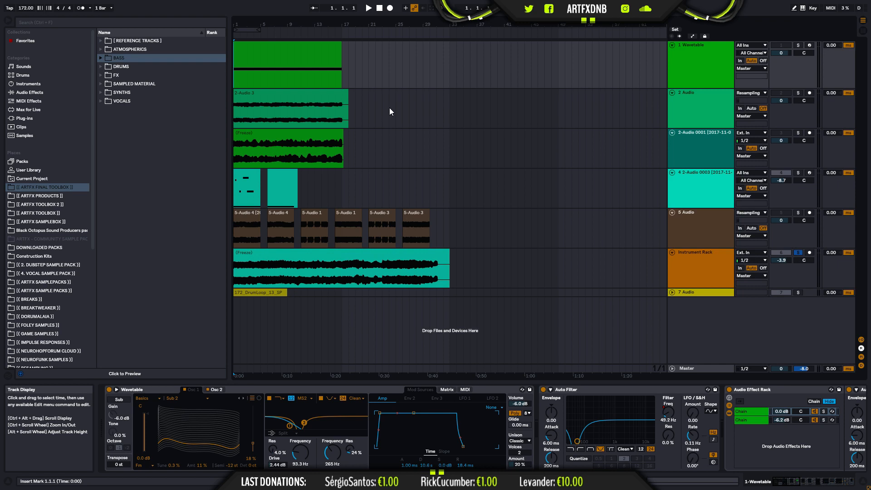
Step: Show automation again and fold all tracks from 1 Wavetable through Instrument Rack
key("a")
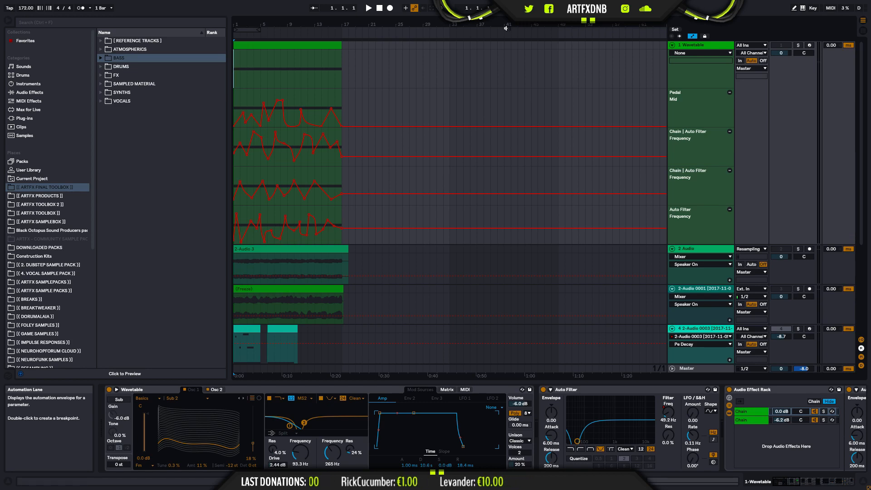
left_click(673, 46)
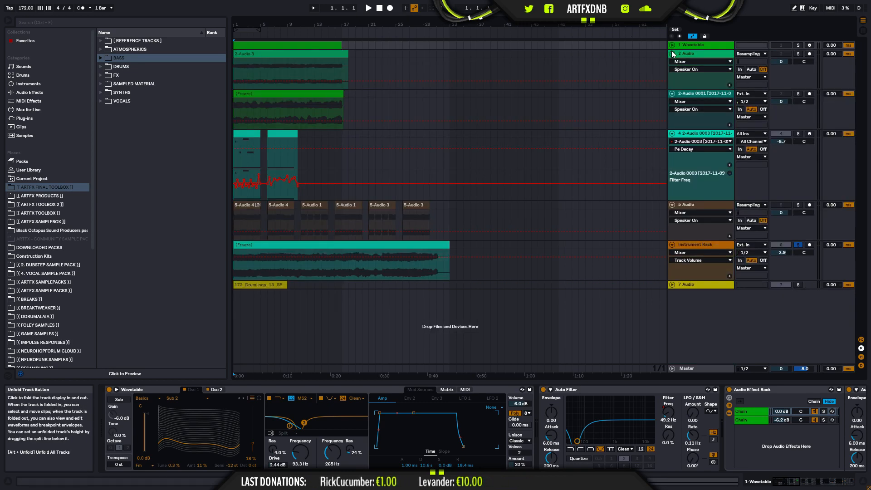
left_click(672, 54)
left_click(672, 62)
left_click(672, 70)
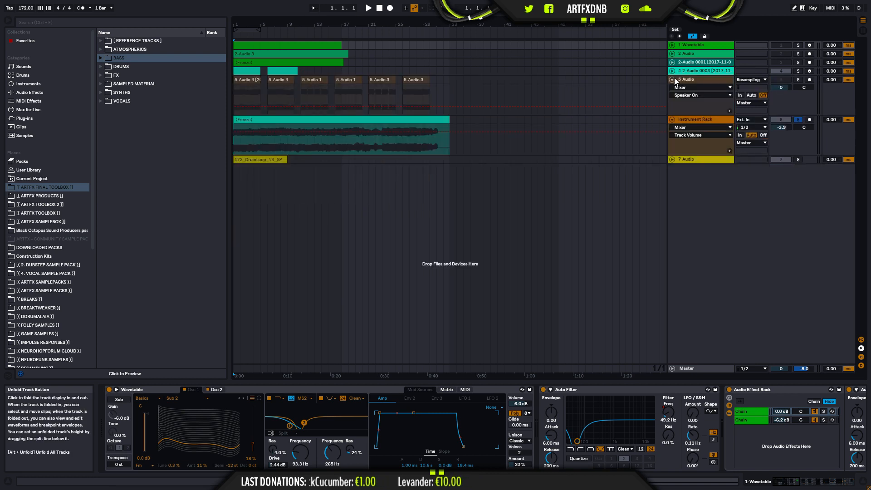
left_click(672, 80)
left_click(672, 88)
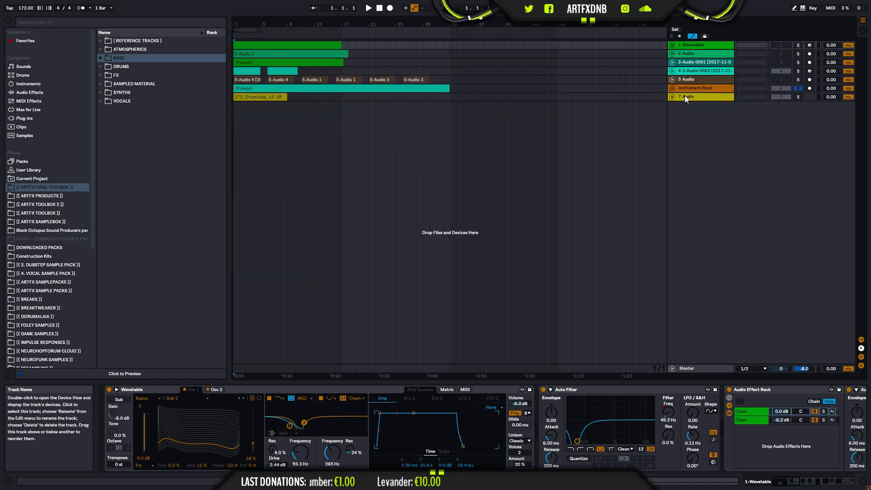
Step: Unfold the 7 Audio track, move its 172_DrumLoop_13_SP clip to bar 35 and solo the track
left_click(685, 96)
left_click(672, 96)
left_click_drag(270, 97, 474, 104)
left_click(798, 97)
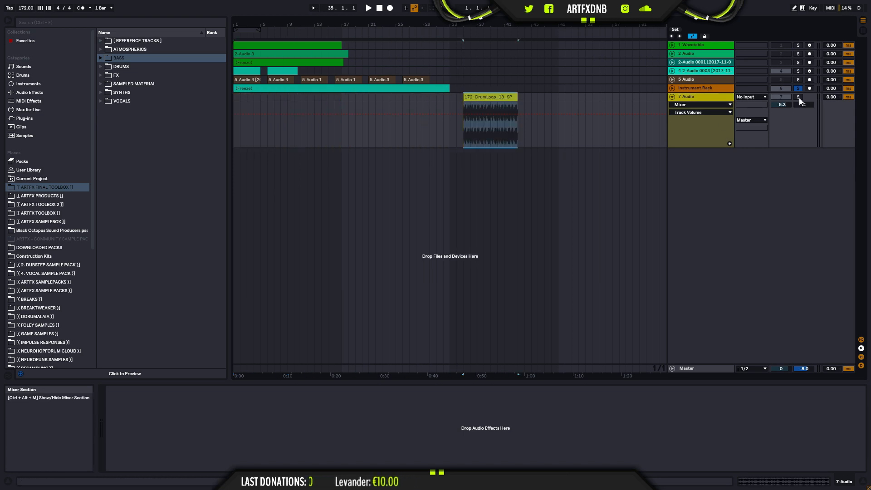
Step: Set the project tempo to 128 BPM
left_click(23, 8)
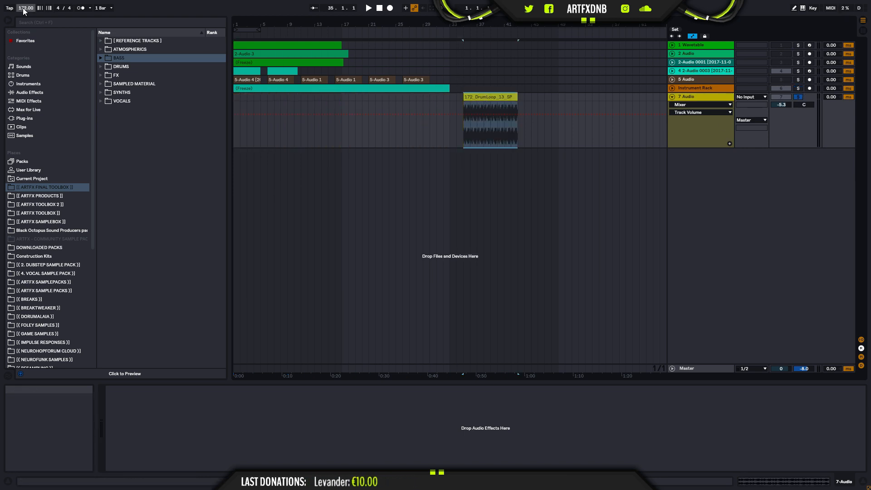
type("12")
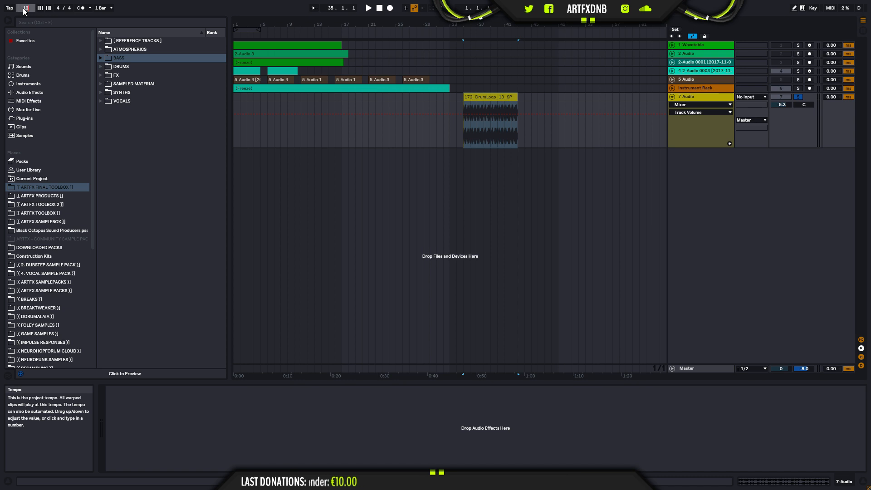
type("8")
key("Return")
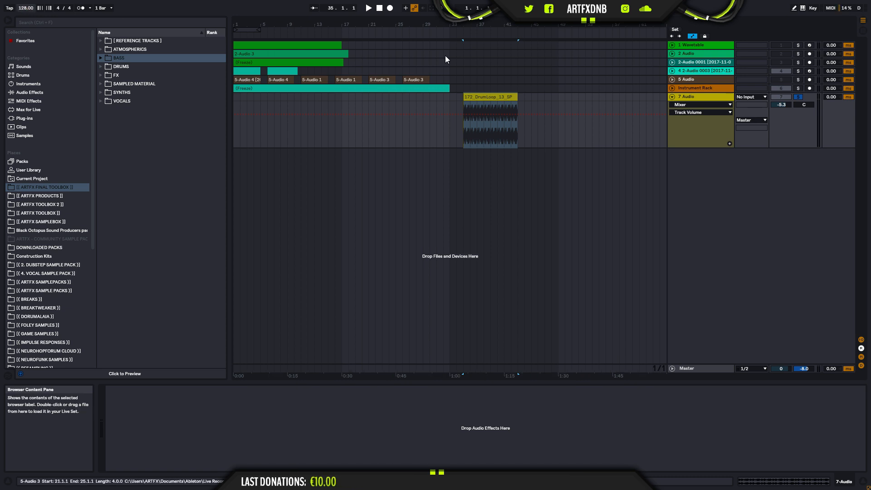
Step: Play the soloed drum loop from bar 35 to about the end of bar 38, then stop playback
key("space")
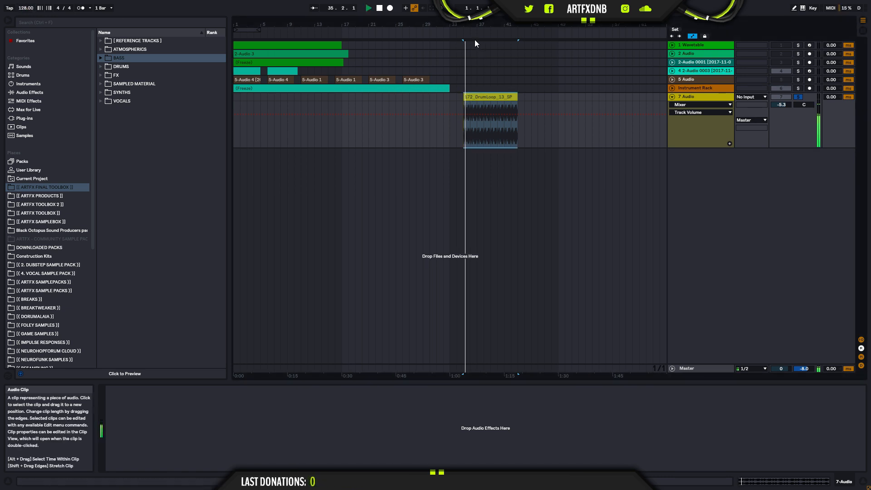
left_click_drag(481, 25, 360, 87)
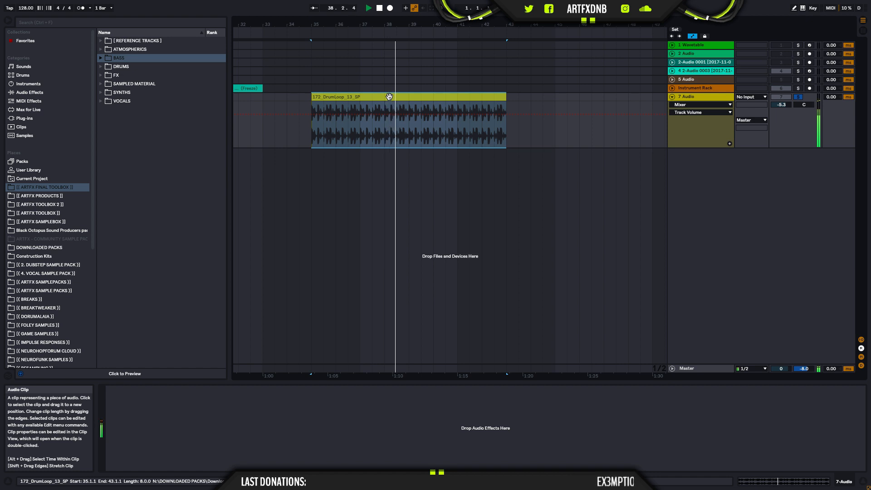
key("space")
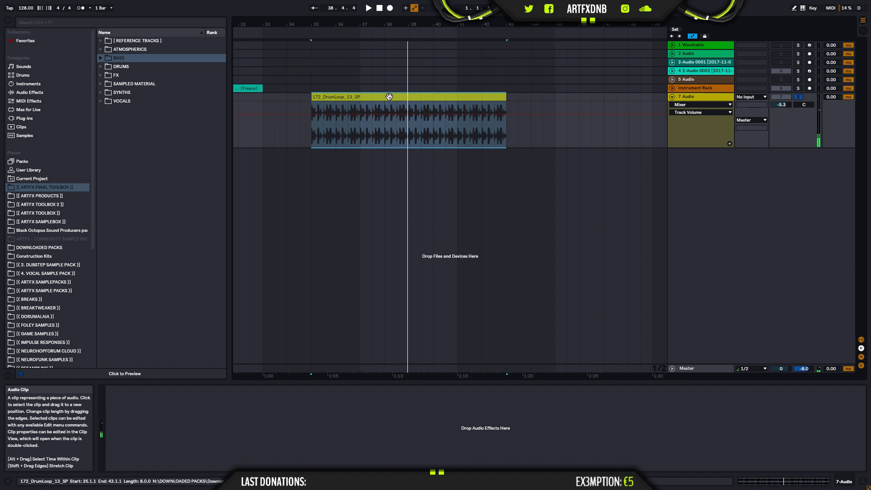